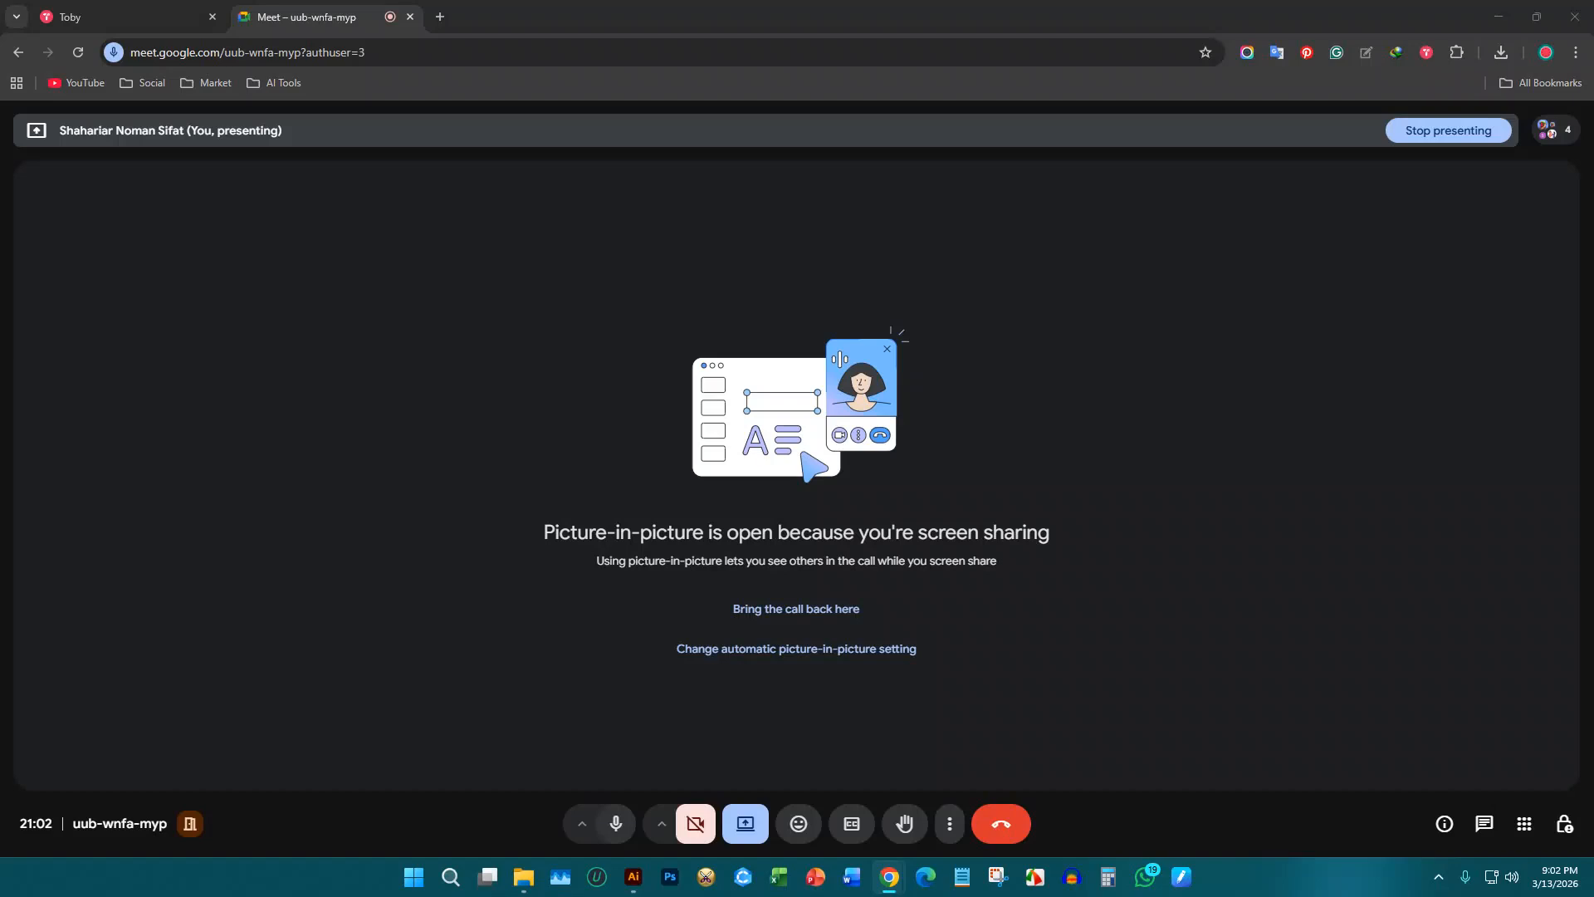
Step: Search Google in a new browser tab for "grayscale digital portrait" and show the image results
{"action": "left_click_drag", "start_coordinate": [360, 17], "coordinate": [158, 12]}
{"action": "left_click", "coordinate": [441, 16]}
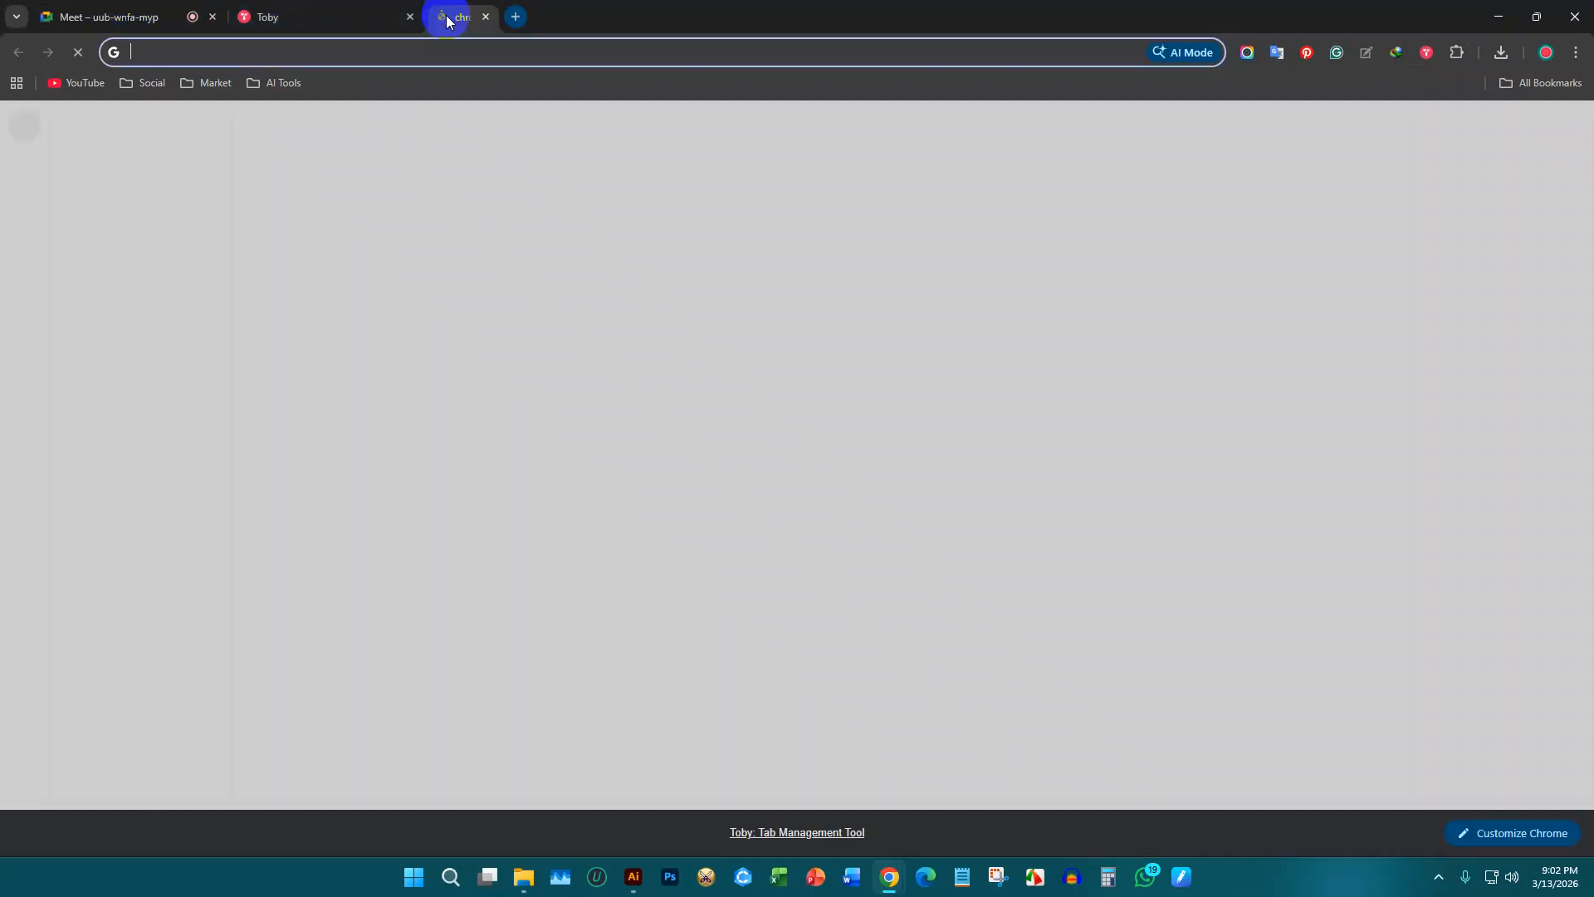
{"action": "type", "text": "gra"}
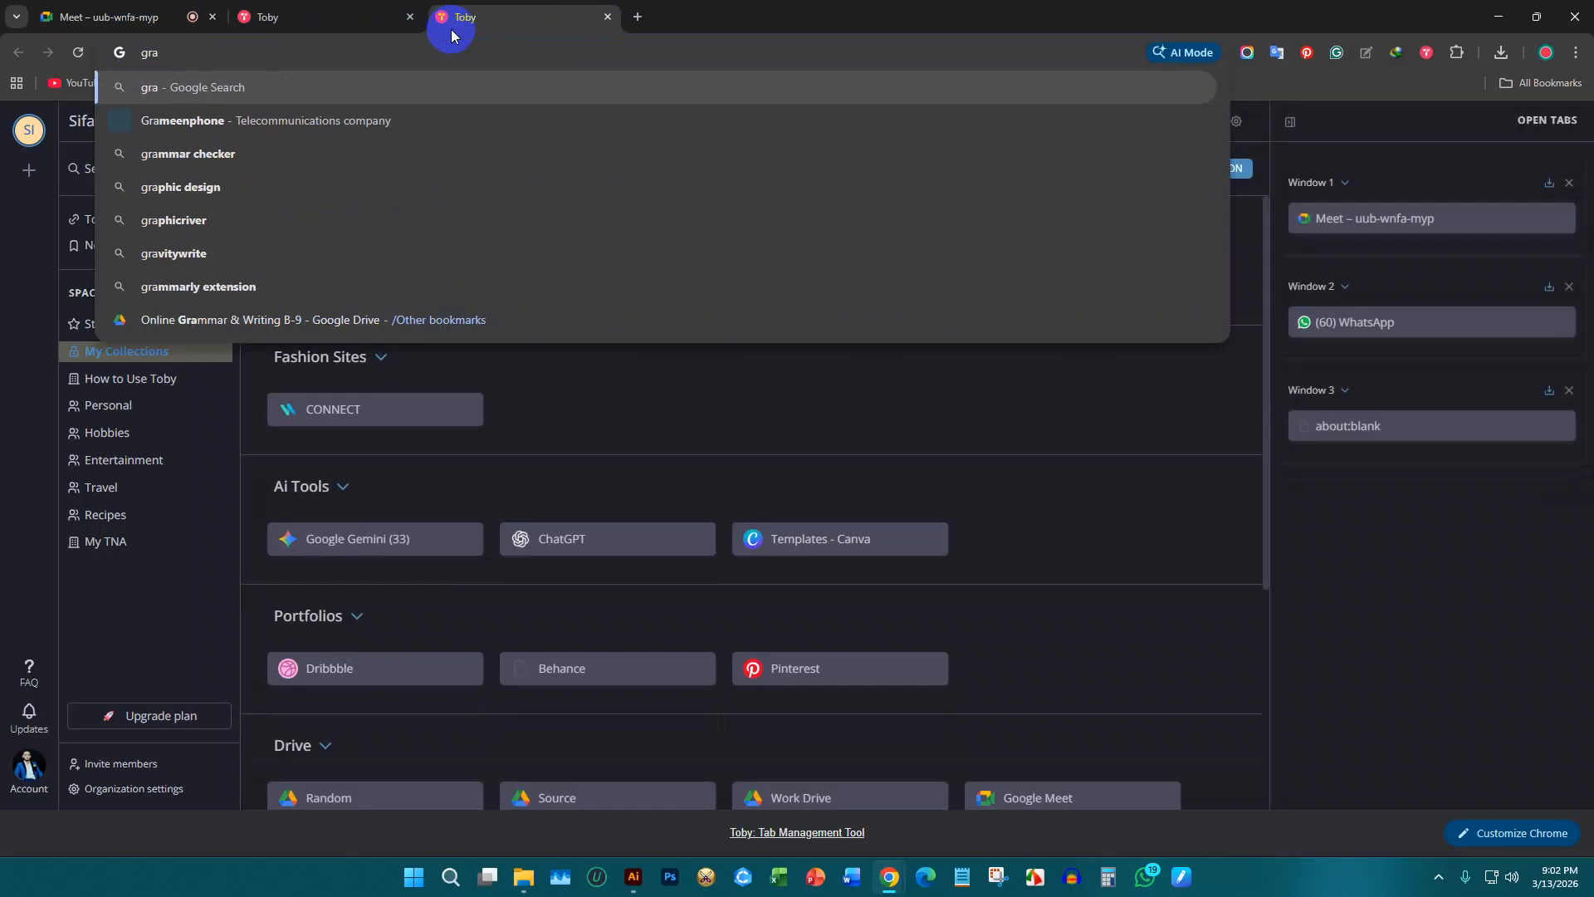
{"action": "type", "text": "yscale "}
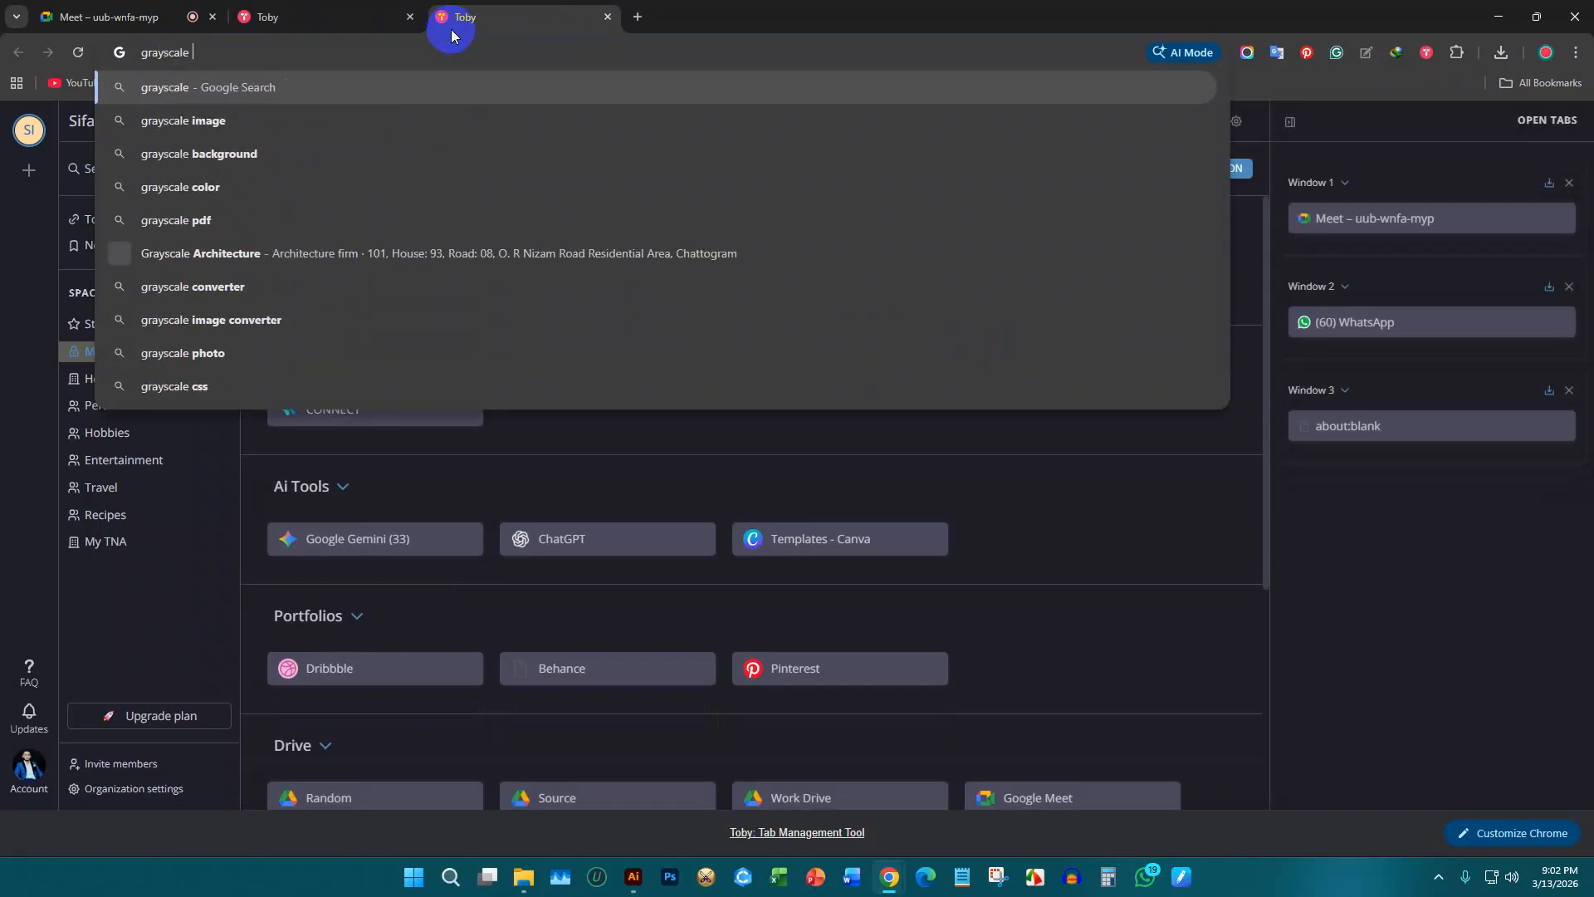
{"action": "type", "text": "digital"}
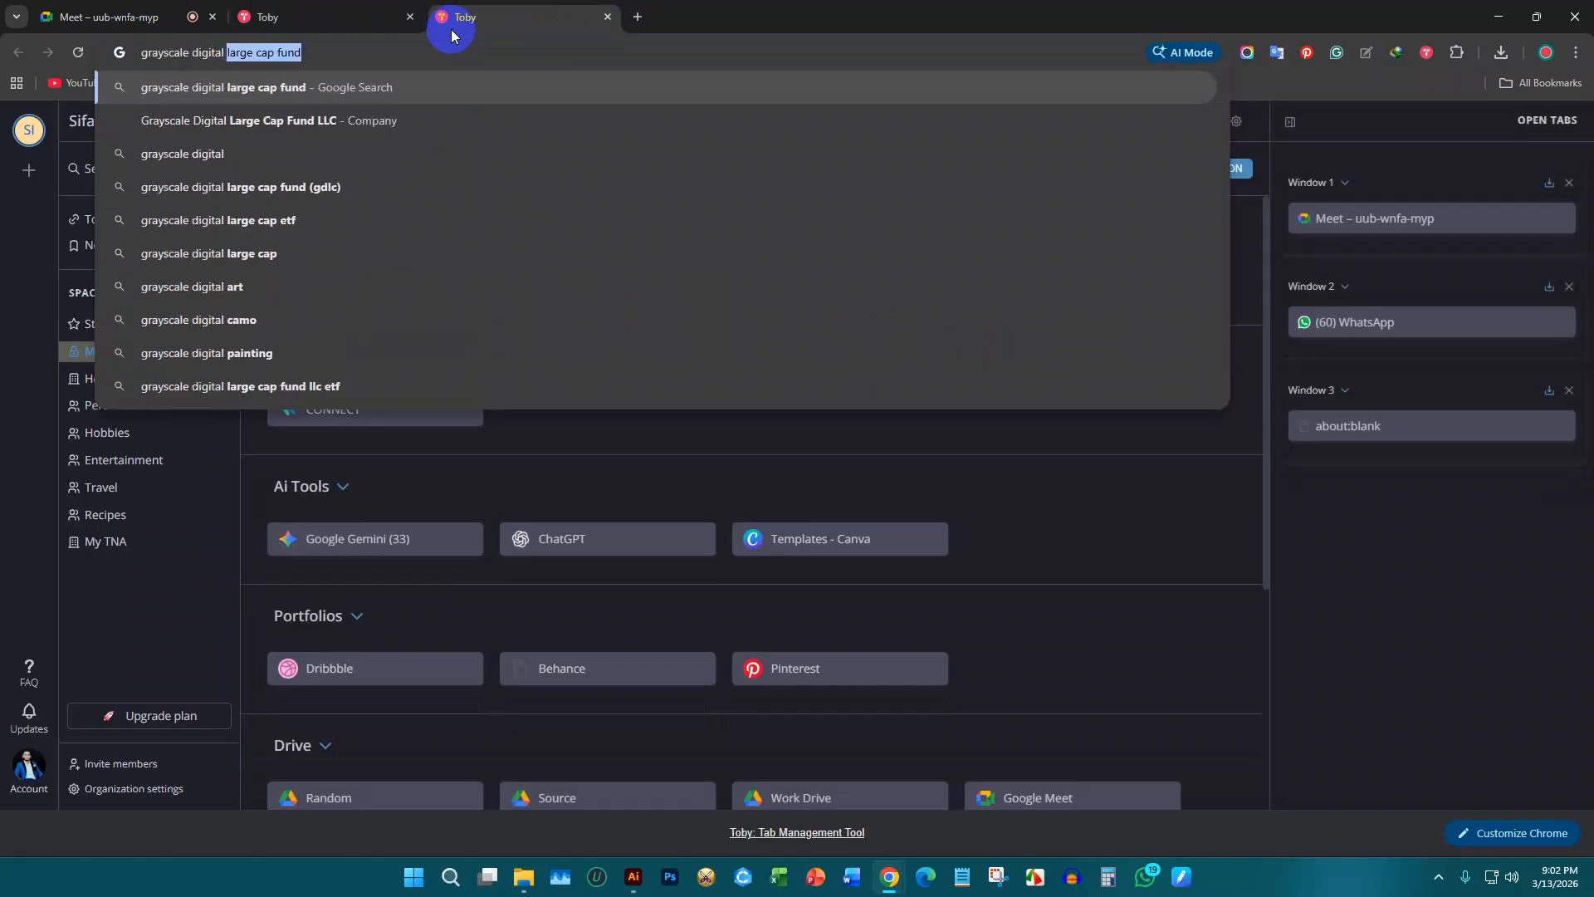
{"action": "type", "text": " portrait"}
{"action": "key", "text": "Return"}
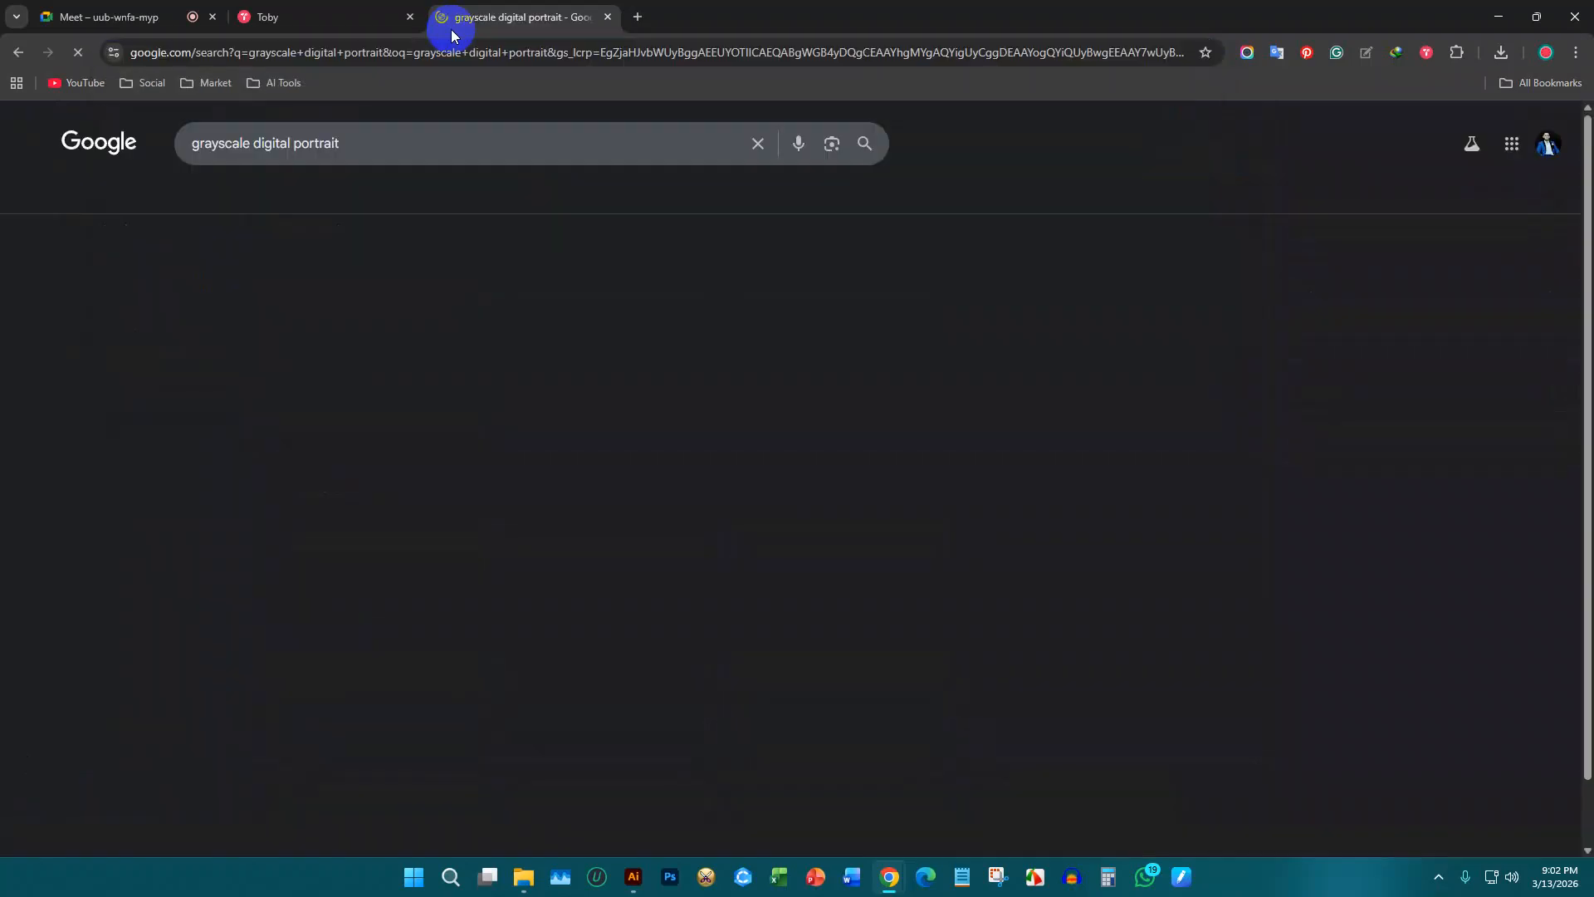
{"action": "left_click", "coordinate": [304, 192]}
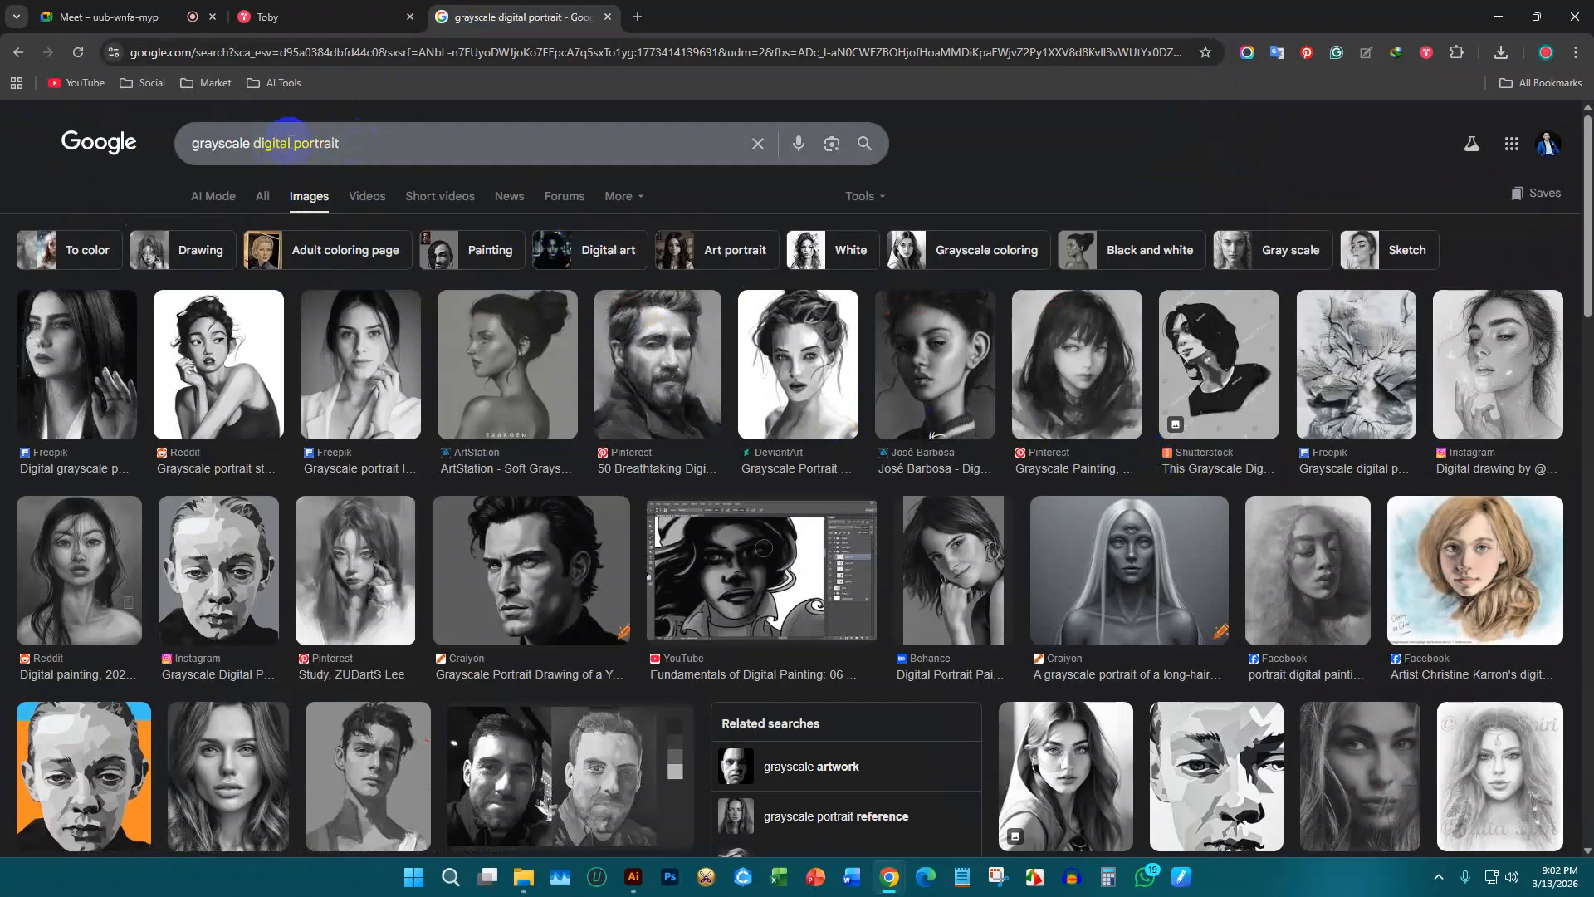
Step: Refine the image search to "grayscale digital vector portrait"
{"action": "left_click", "coordinate": [293, 145]}
{"action": "type", "text": "vector"}
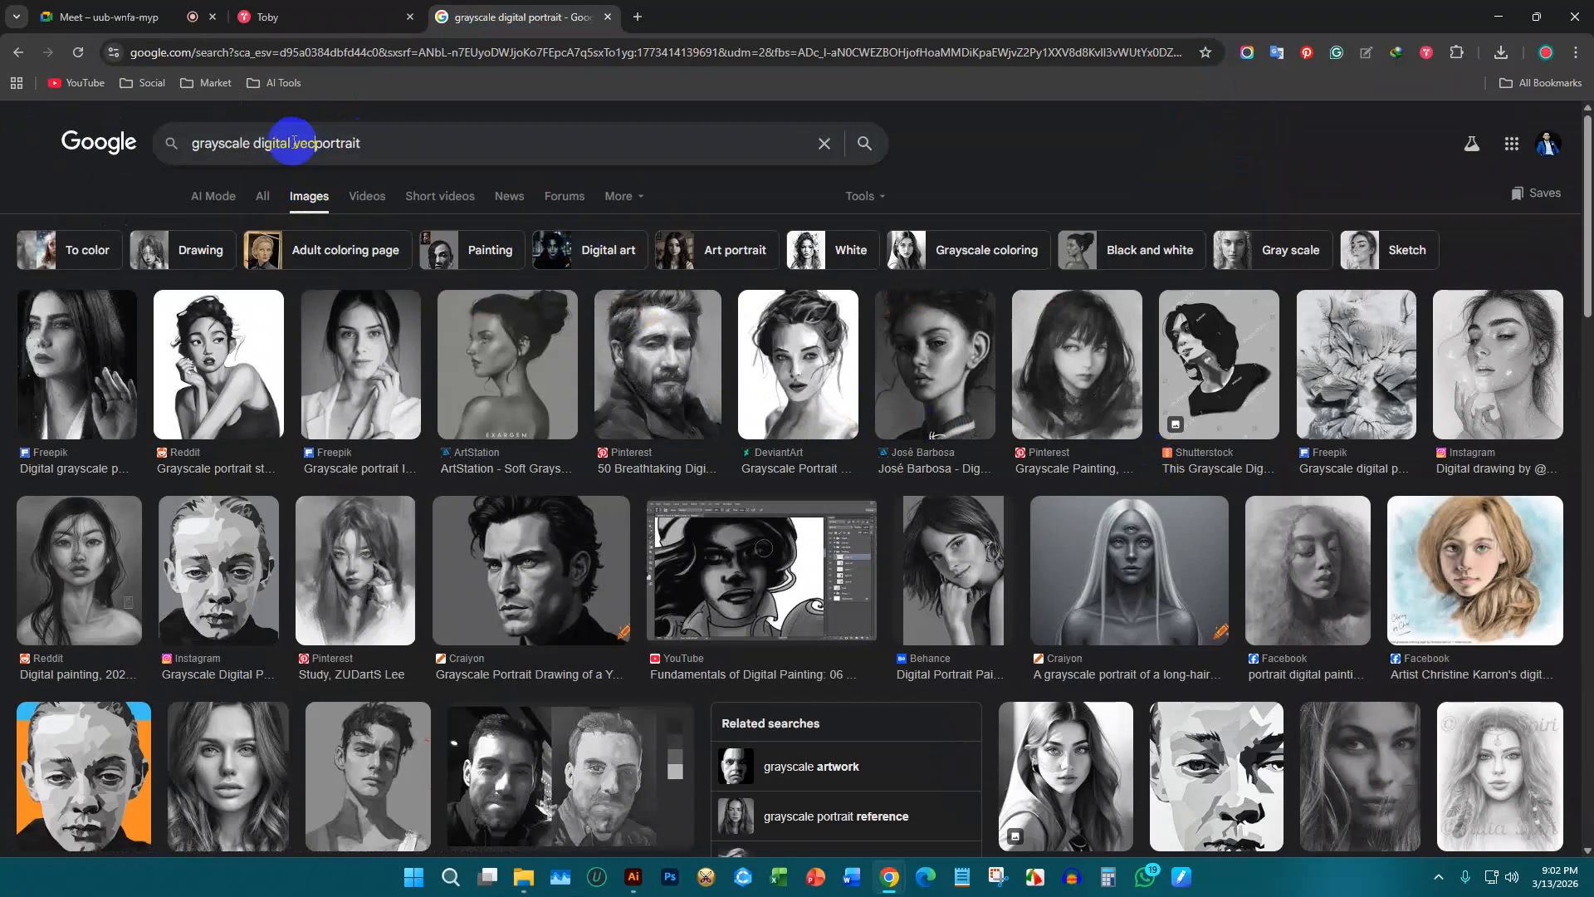
{"action": "key", "text": "Return"}
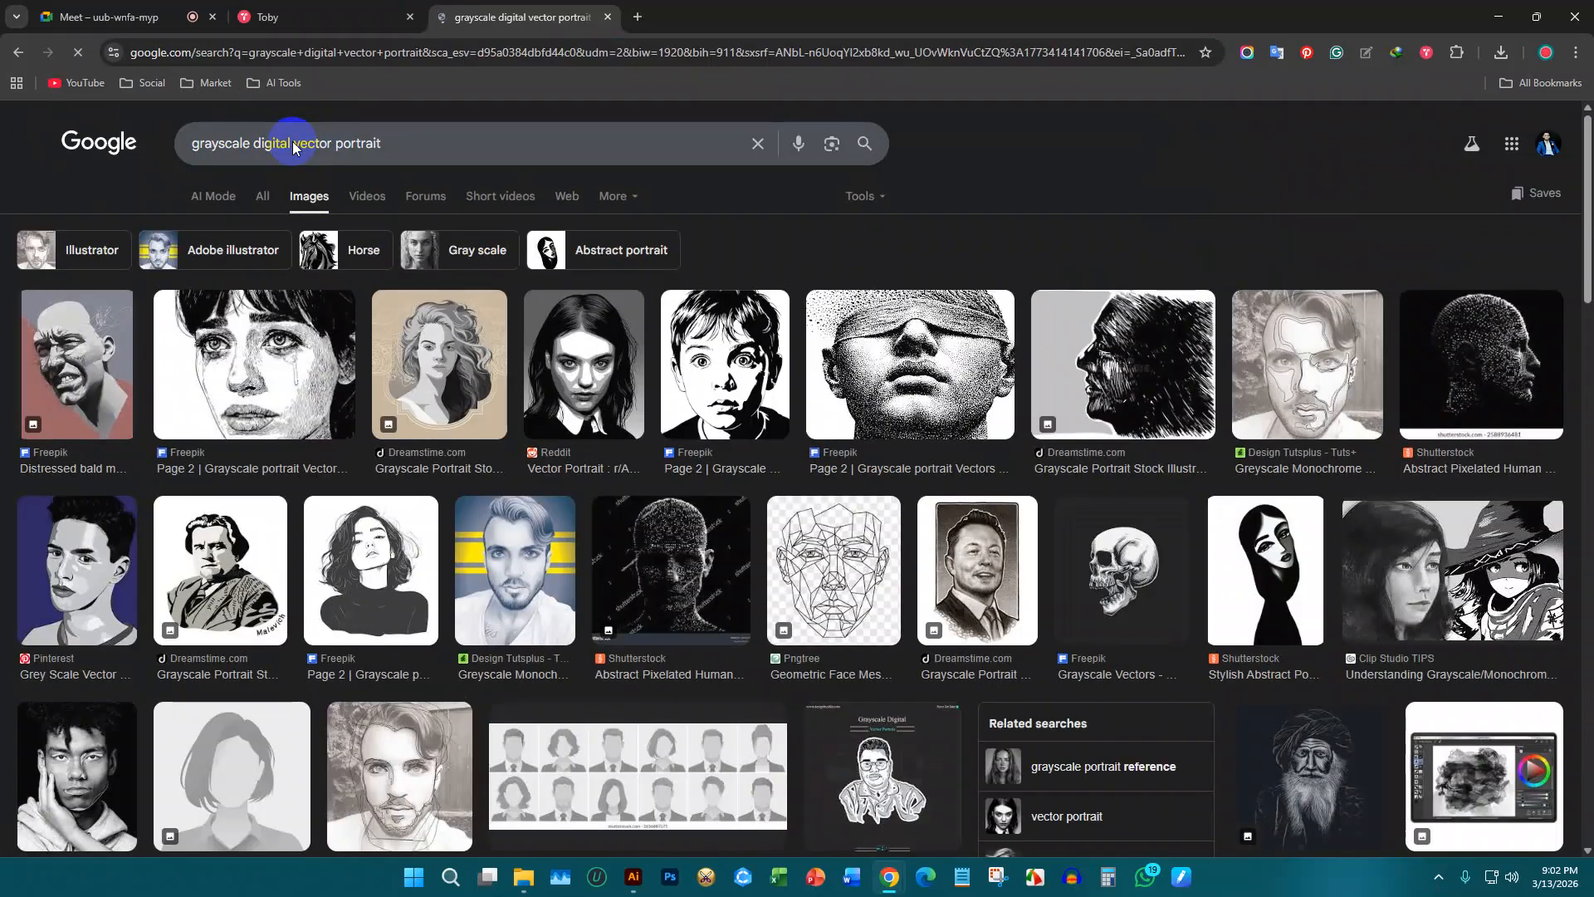
Step: Preview the black-and-white boy portrait from Freepik and the related Freepik portrait of a baby in a collared shirt
{"action": "left_click", "coordinate": [768, 361]}
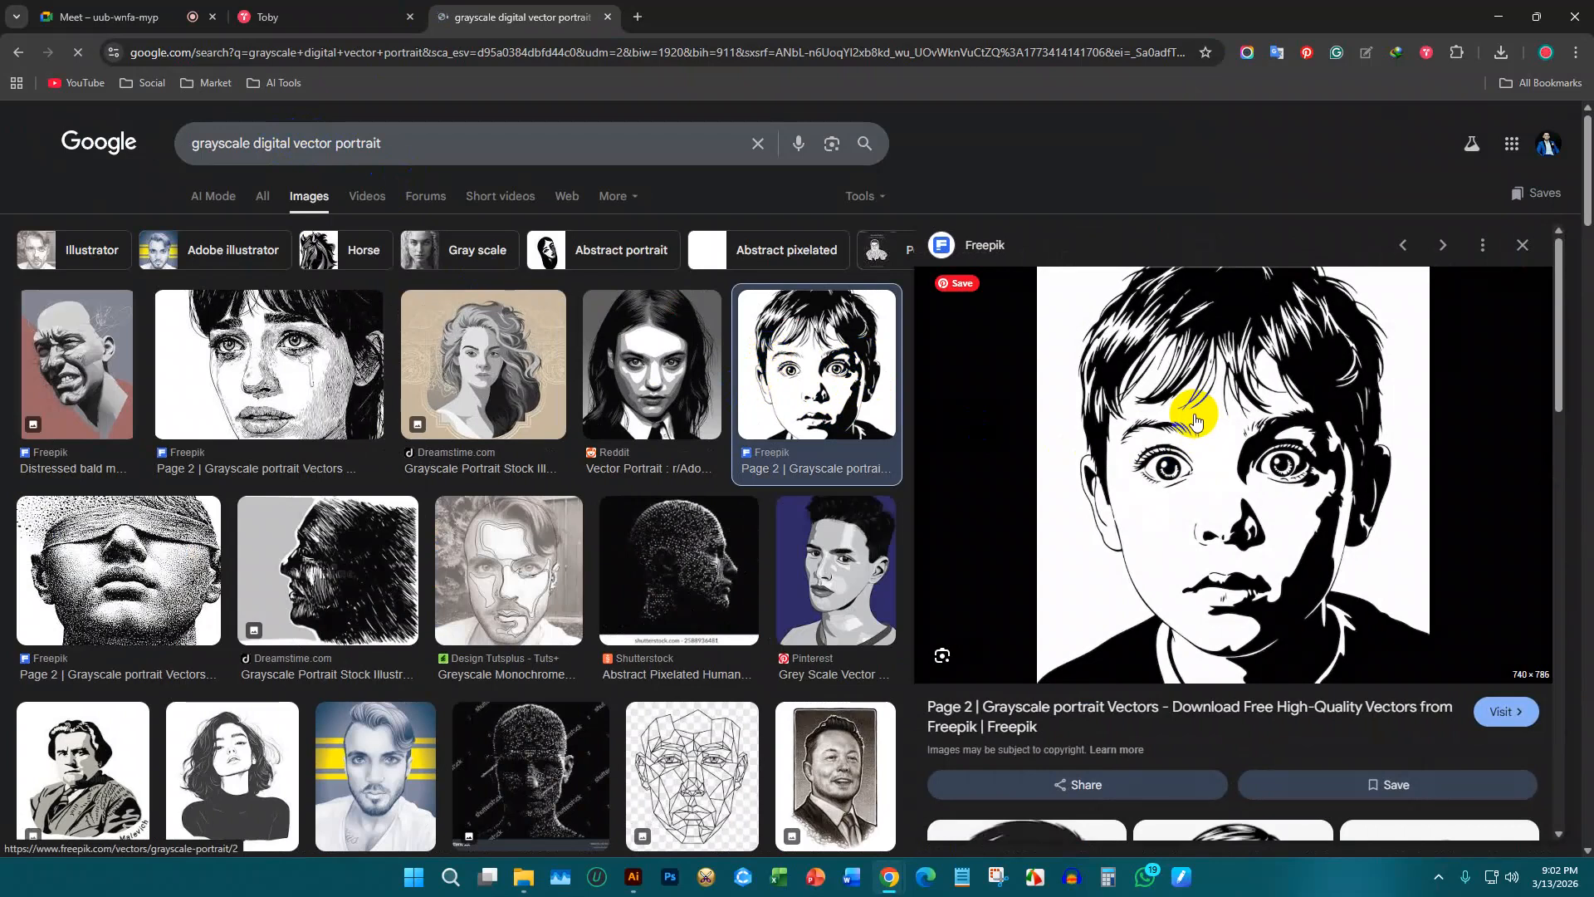
{"action": "scroll", "coordinate": [922, 473], "scroll_direction": "down", "scroll_amount": 4}
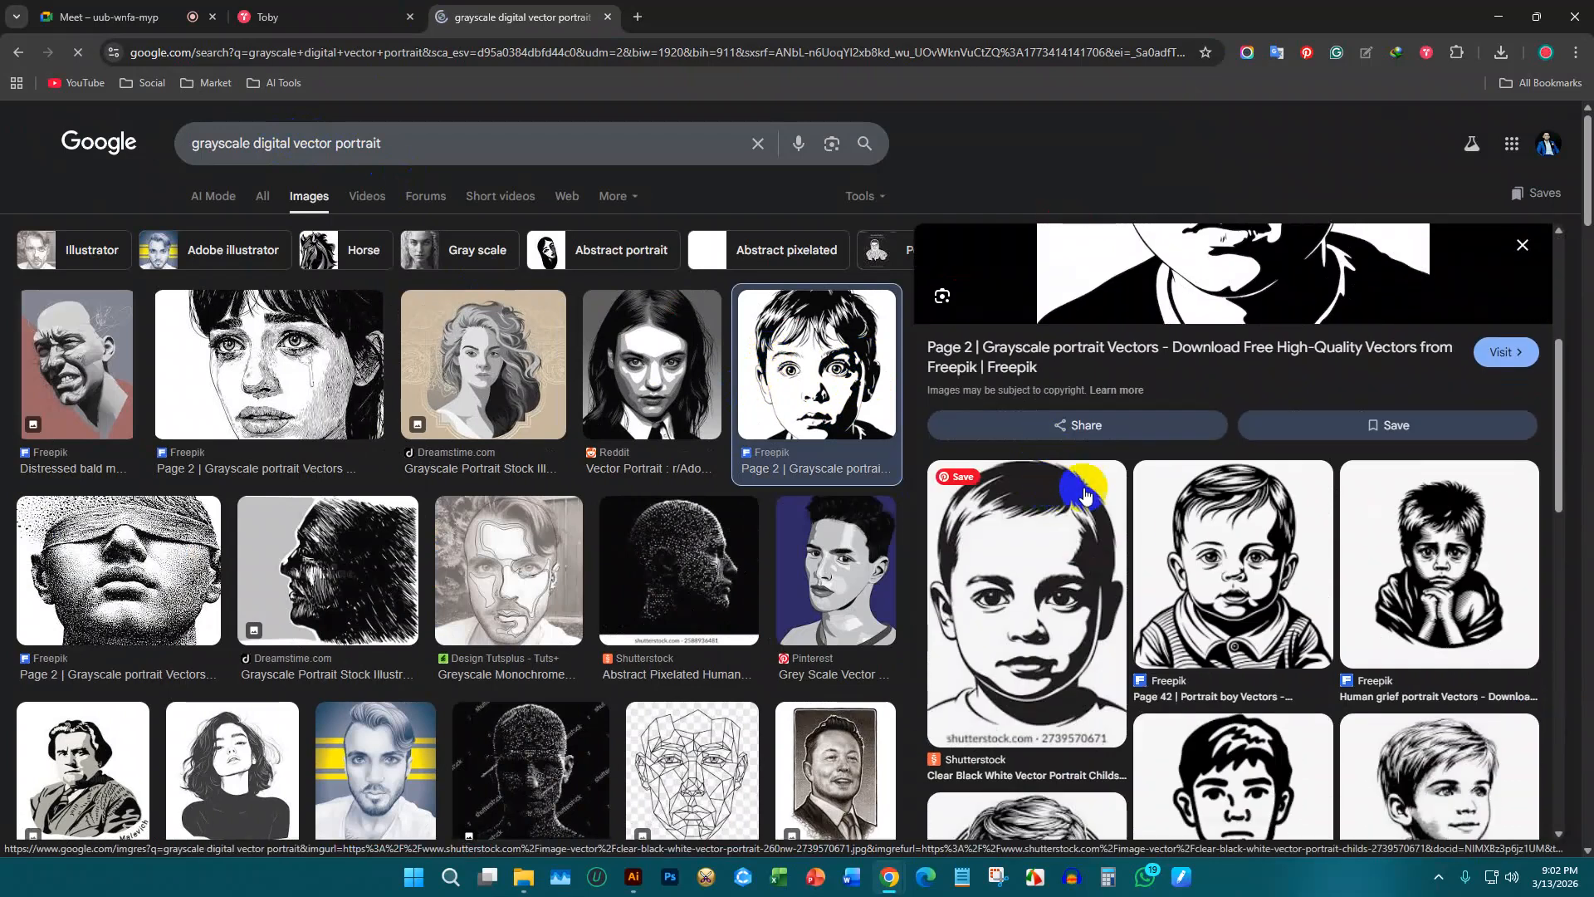
{"action": "left_click", "coordinate": [1207, 554]}
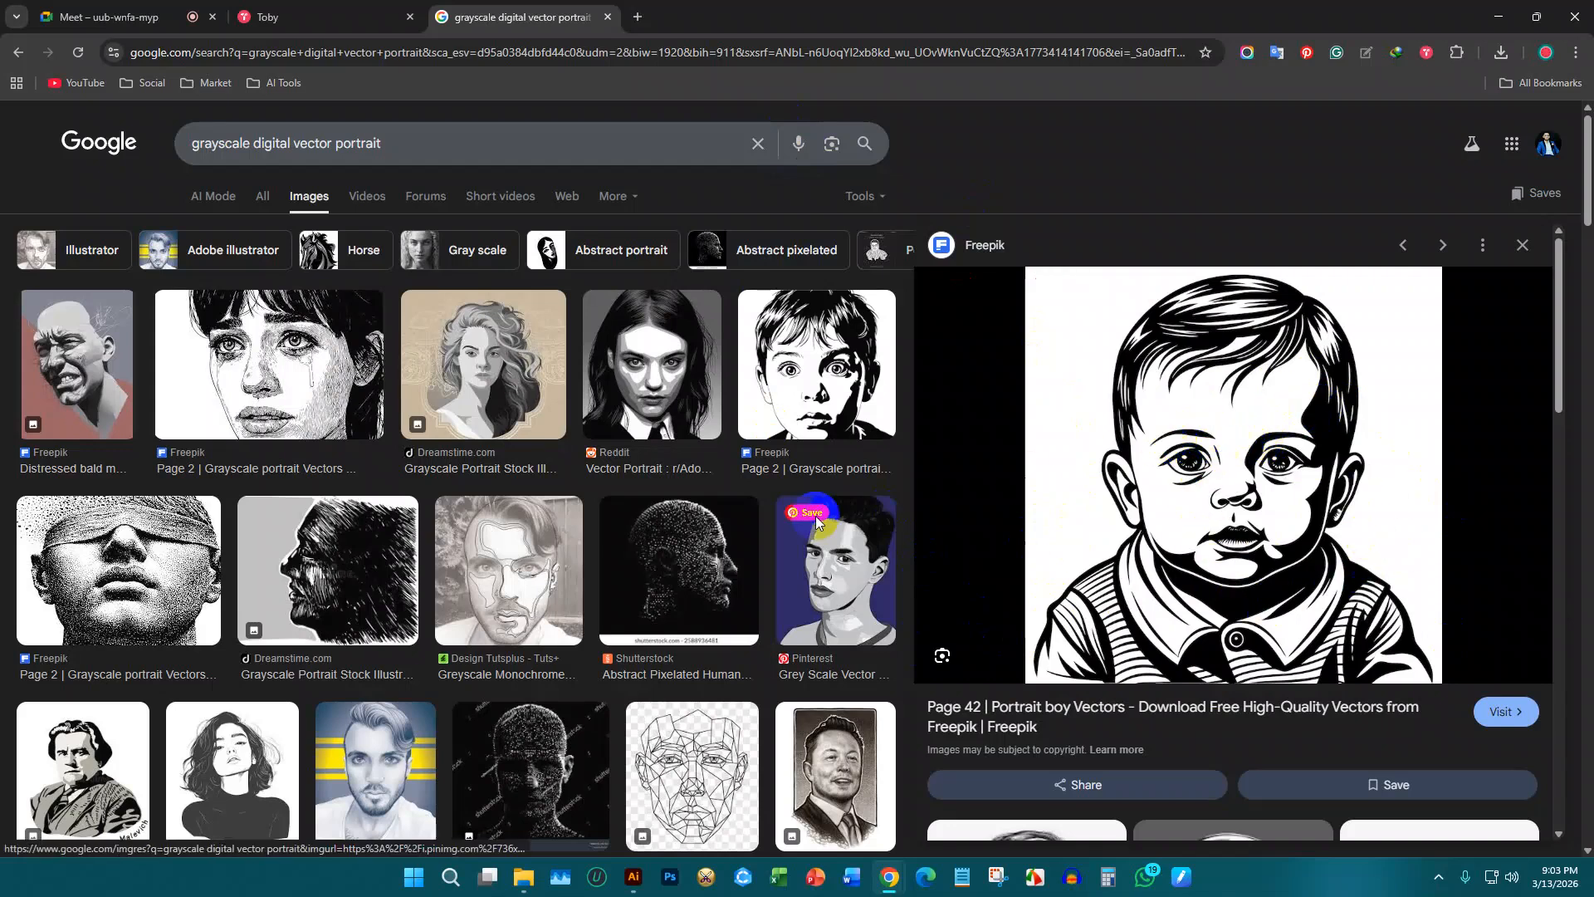
{"action": "scroll", "coordinate": [657, 528], "scroll_direction": "down", "scroll_amount": 4}
{"action": "scroll", "coordinate": [657, 528], "scroll_direction": "up", "scroll_amount": 4}
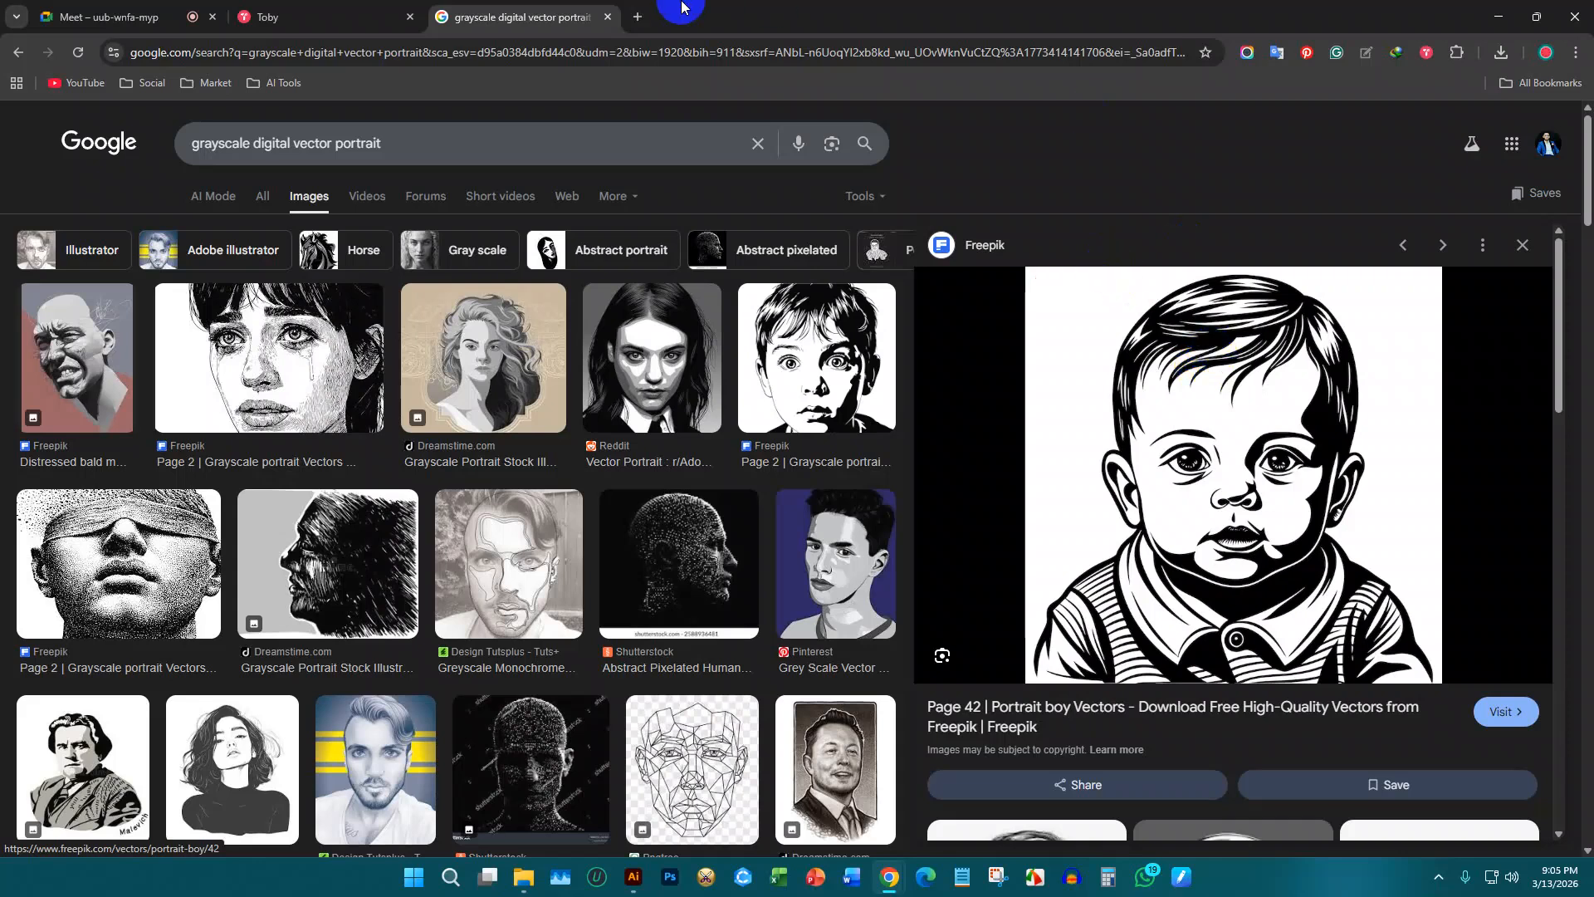
Step: Search Google in another new tab for "graphic tablet" and show the image results
{"action": "left_click", "coordinate": [639, 15]}
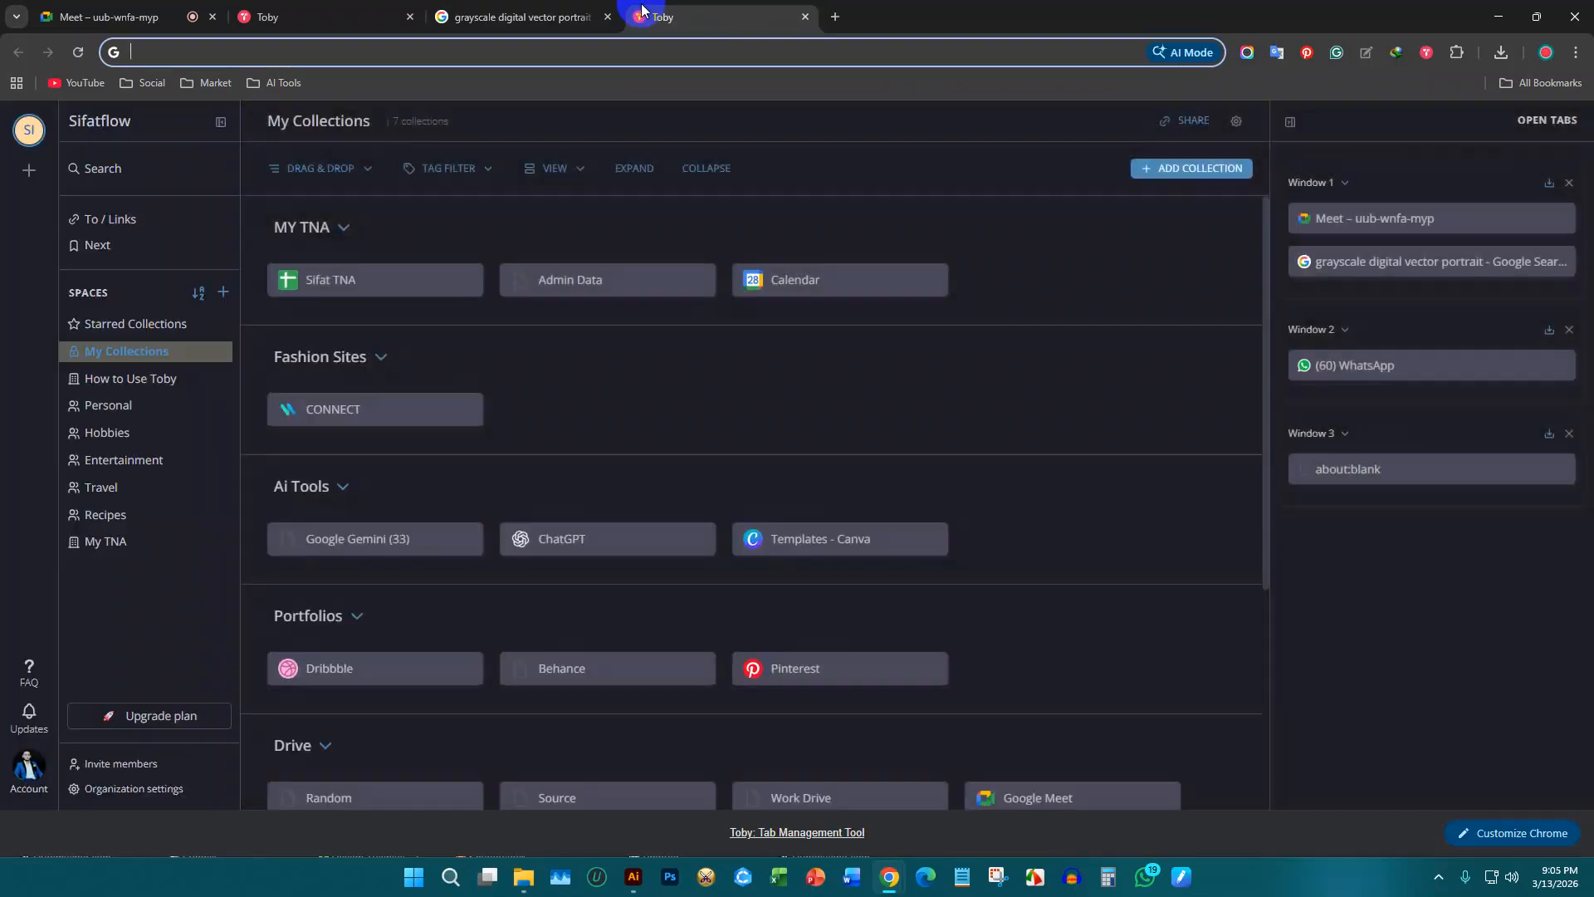
{"action": "type", "text": "design tb"}
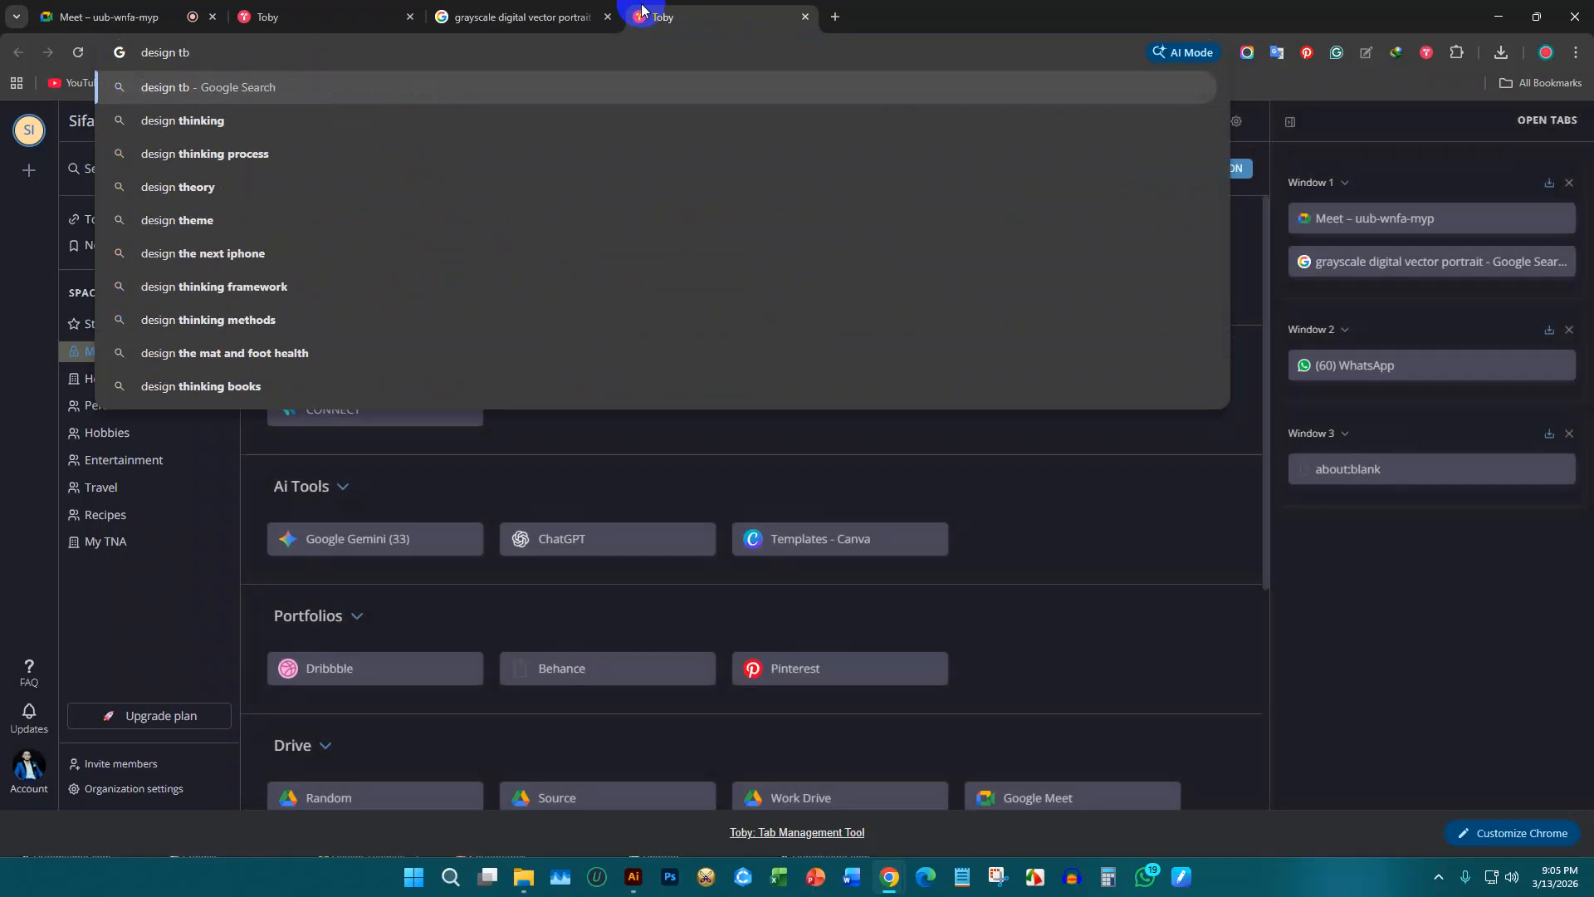
{"action": "key", "text": "BackSpace"}
{"action": "type", "text": "able"}
{"action": "key", "text": "Return"}
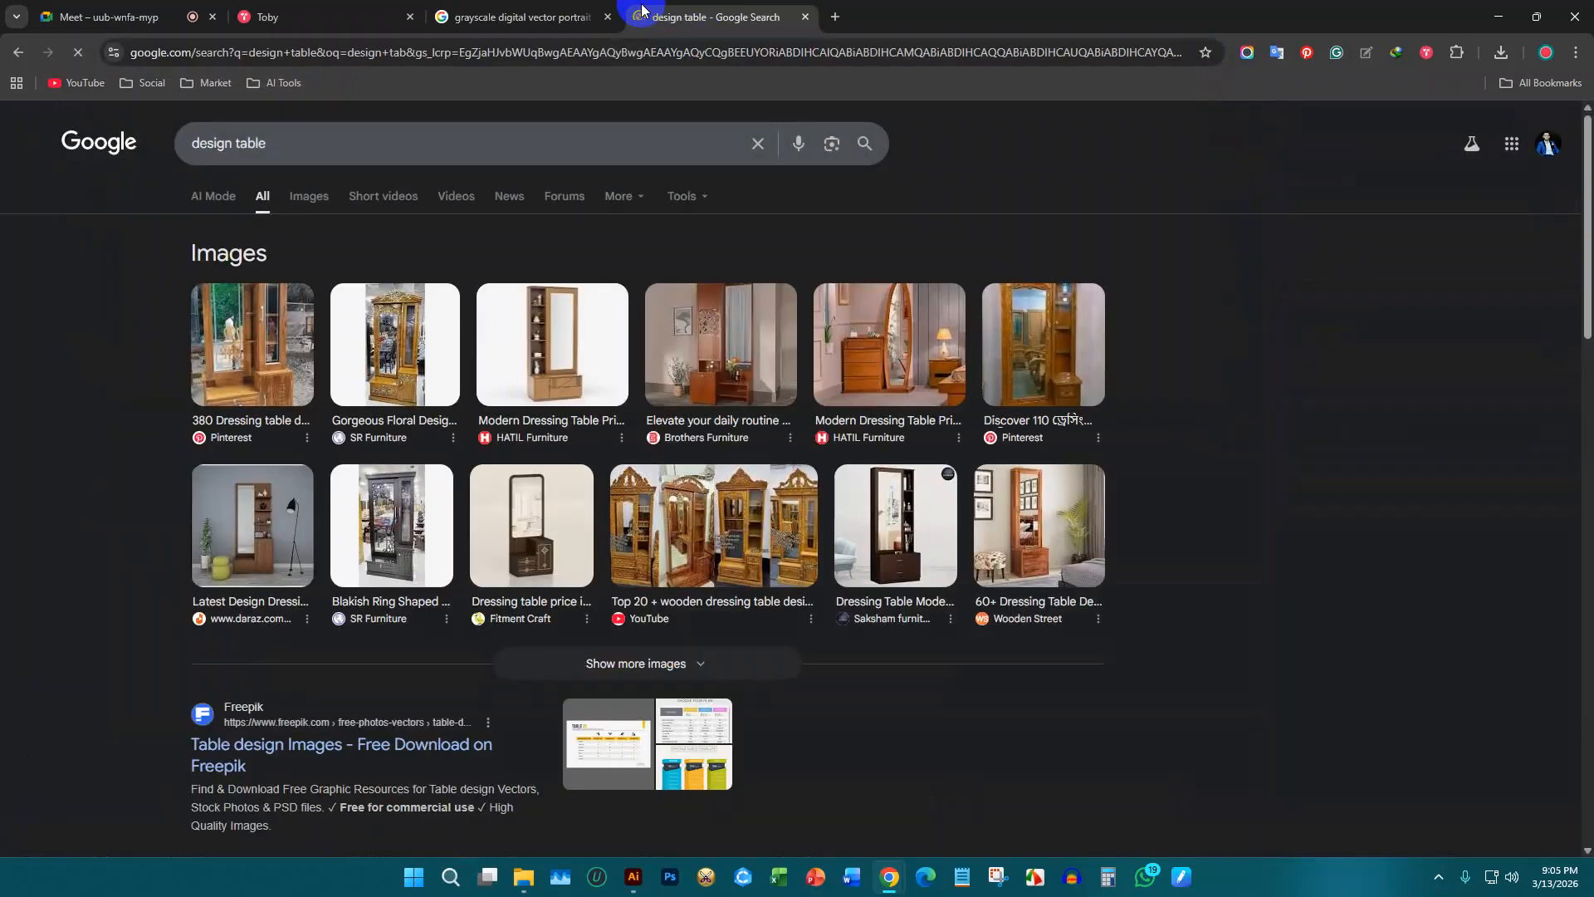
{"action": "left_click_drag", "start_coordinate": [268, 143], "coordinate": [10, 142]}
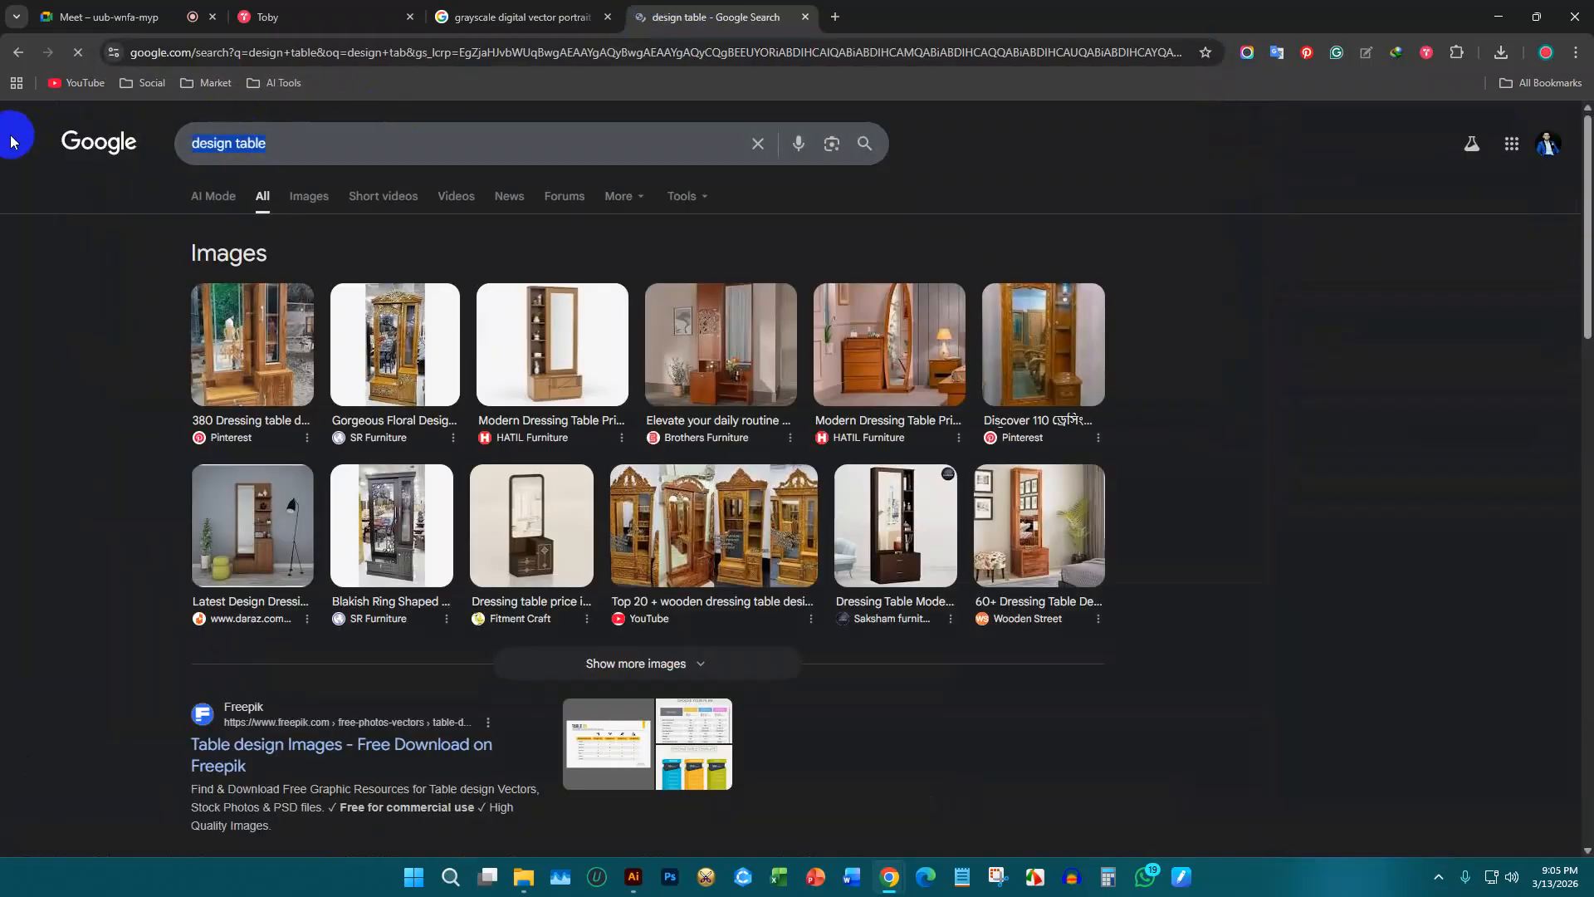
{"action": "type", "text": "graphi"}
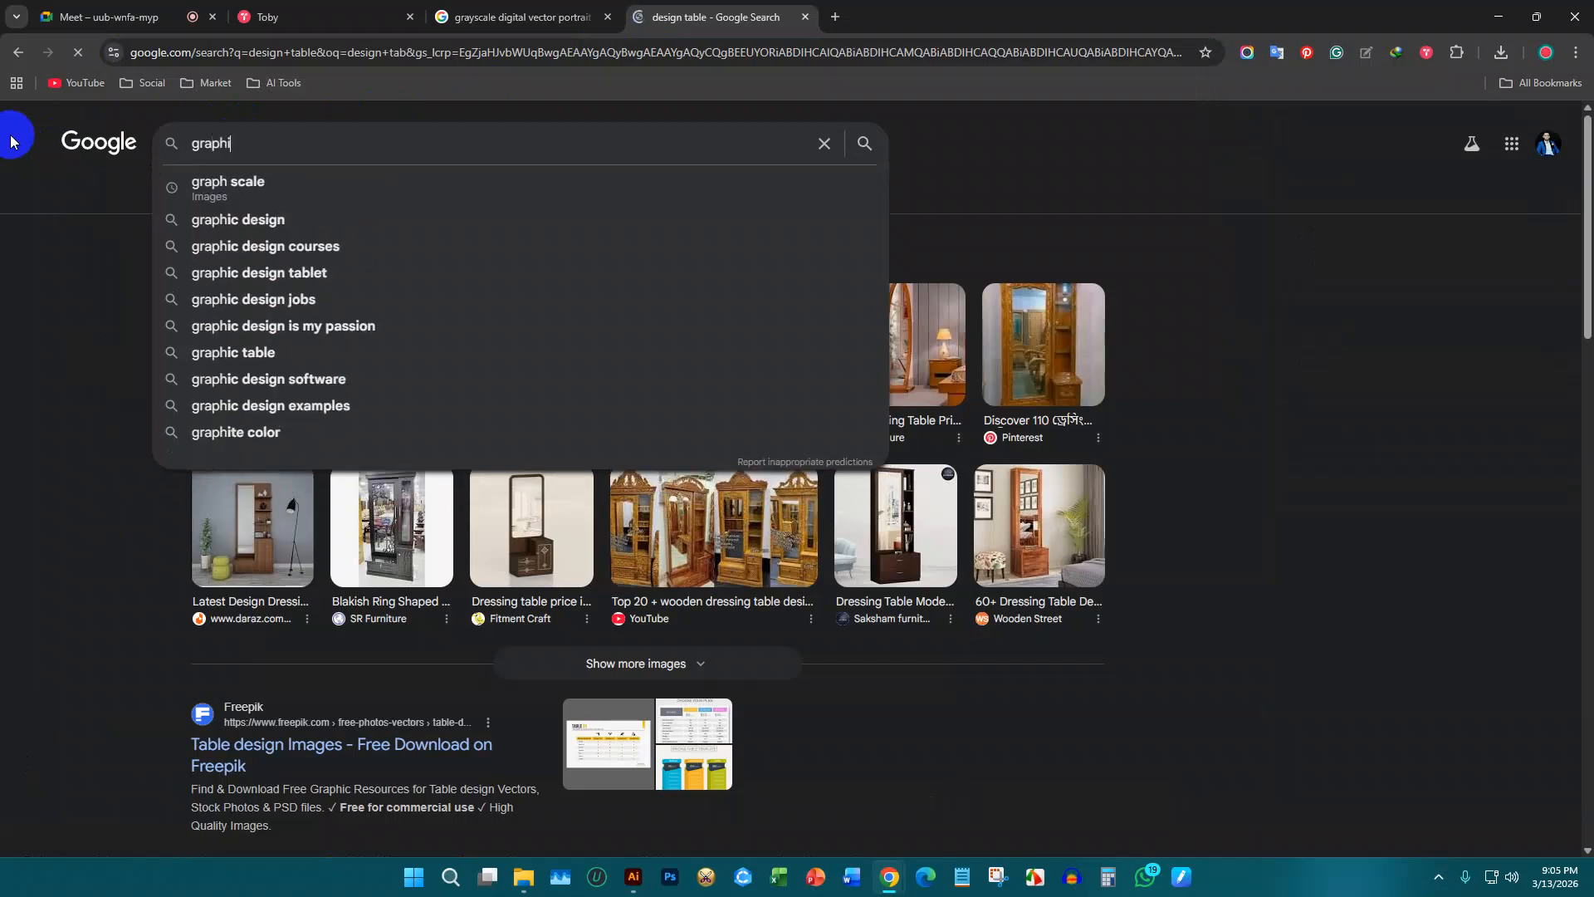
{"action": "type", "text": "c tab"}
{"action": "key", "text": "Return"}
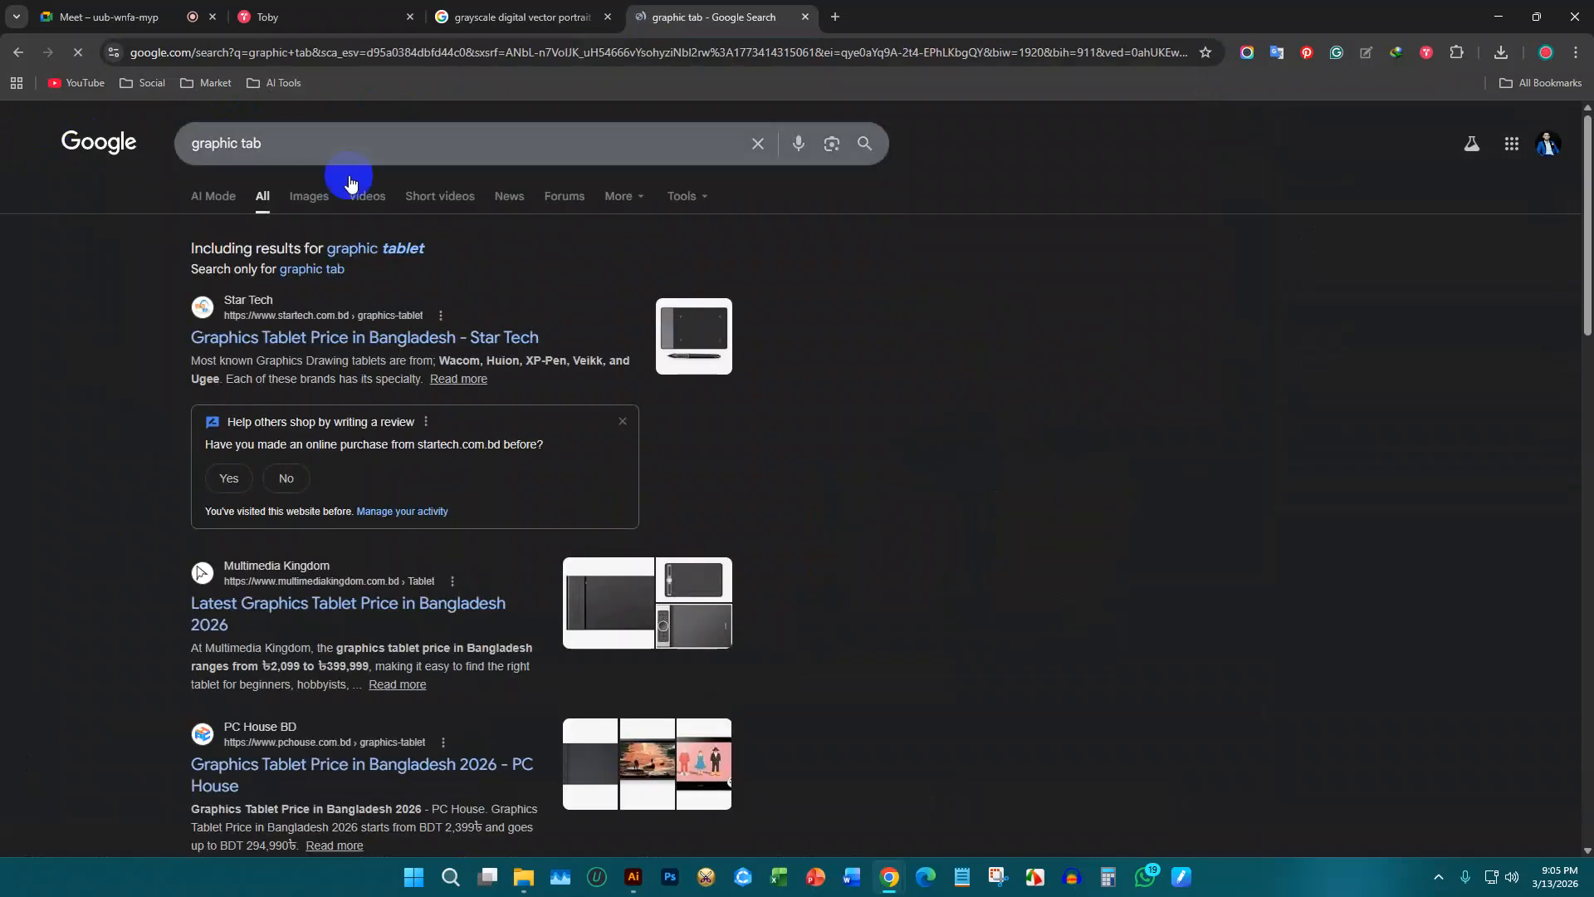
{"action": "left_click", "coordinate": [341, 247]}
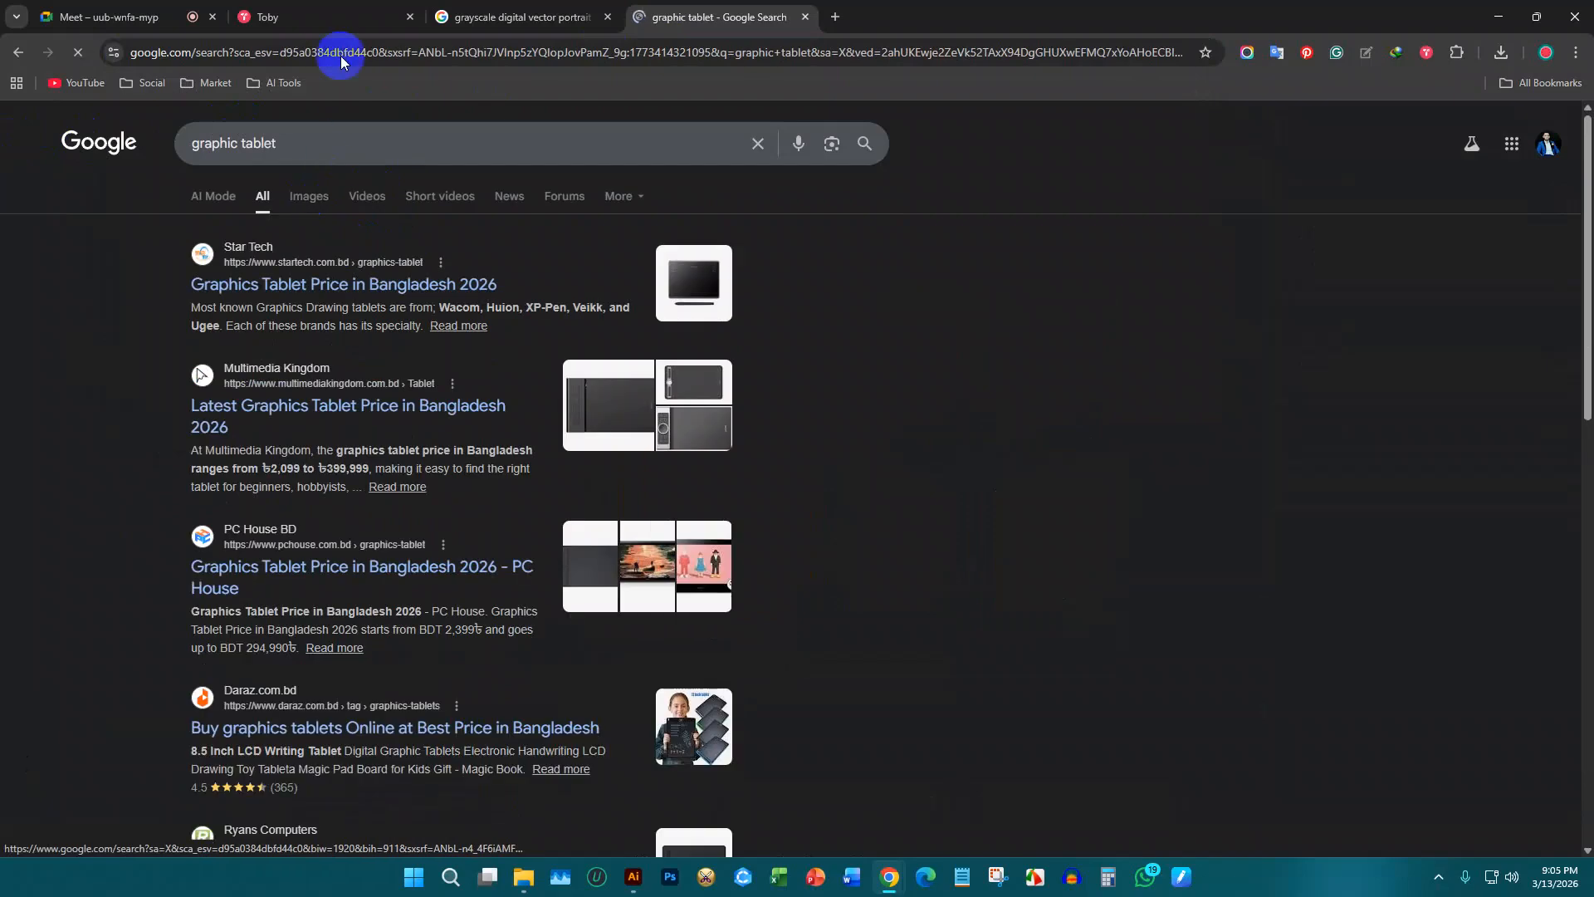
Step: Admit the waiting guest to the Google Meet call and return to the graphic tablet image results
{"action": "left_click", "coordinate": [139, 8]}
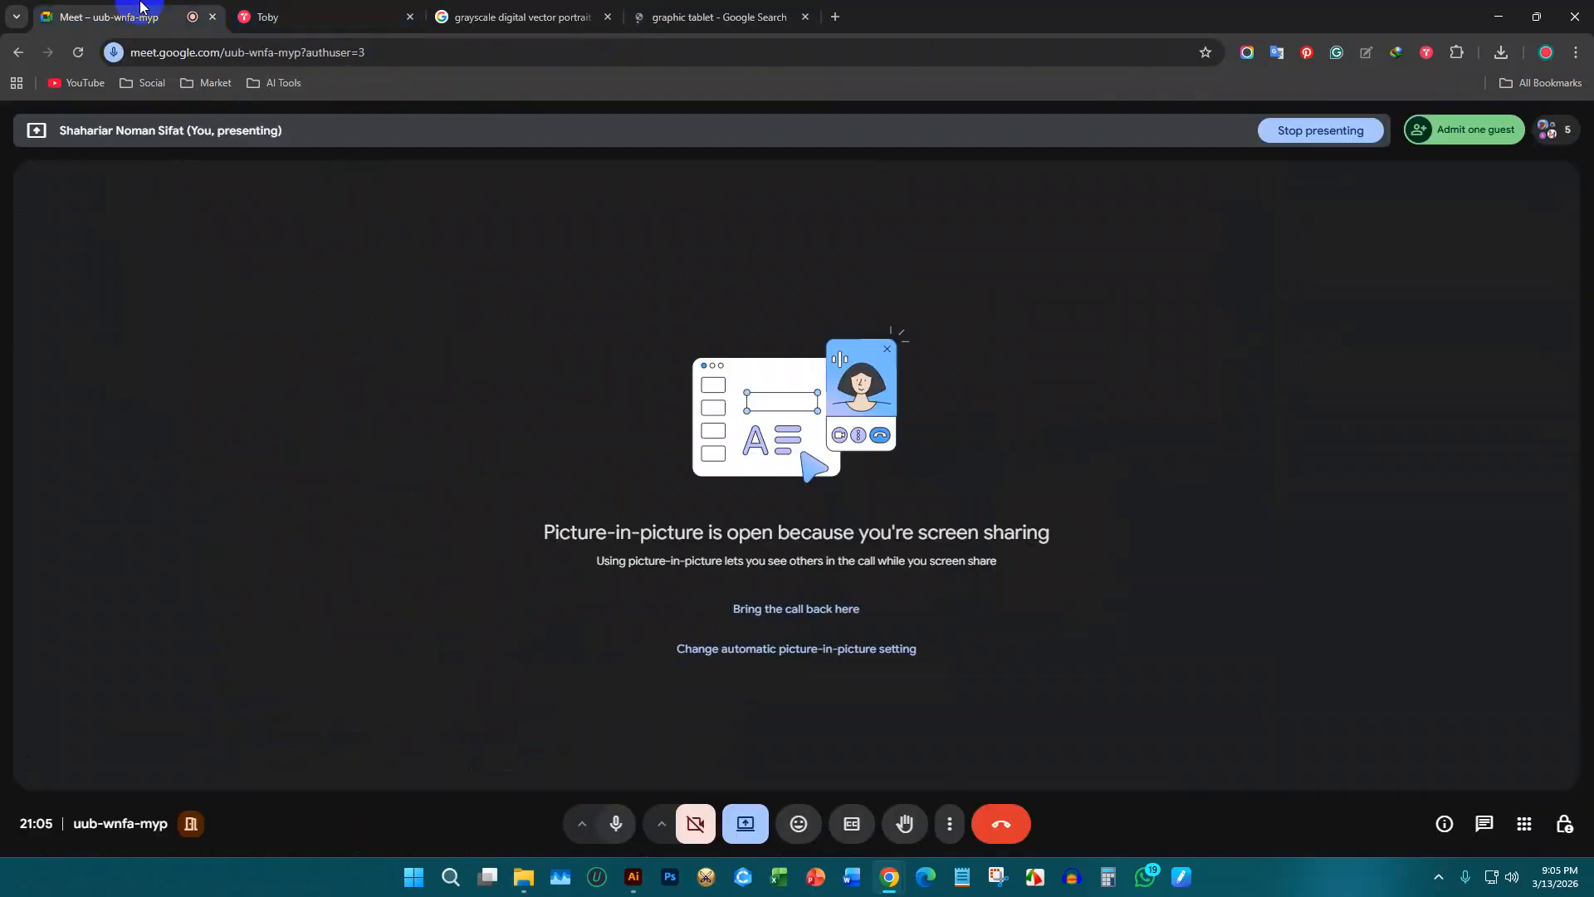
{"action": "left_click", "coordinate": [1549, 130]}
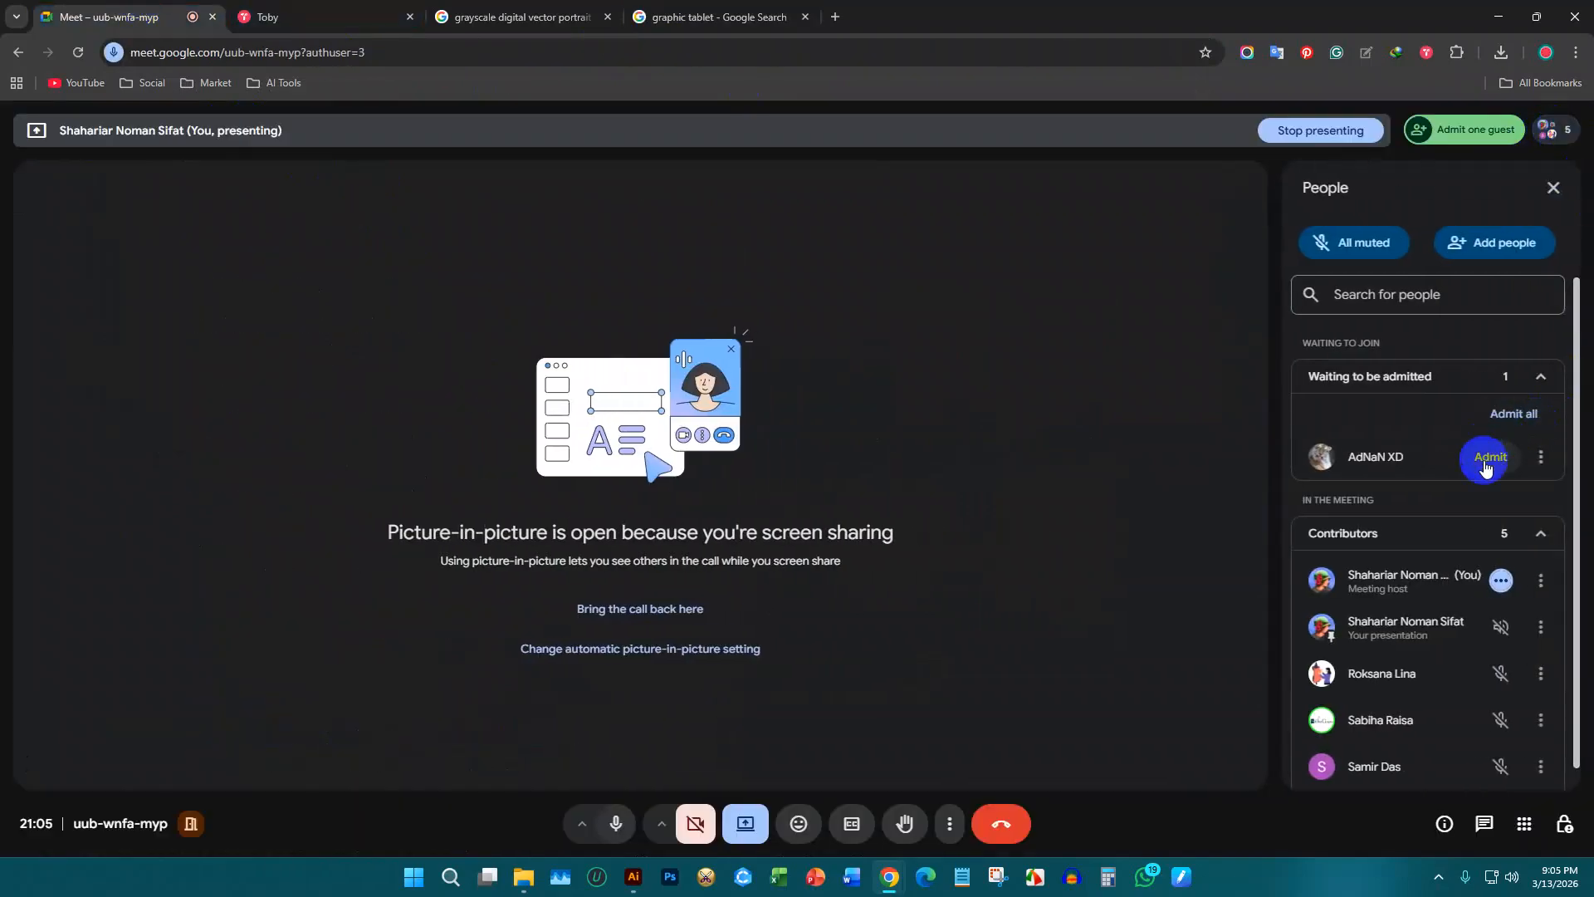
{"action": "left_click", "coordinate": [1486, 465]}
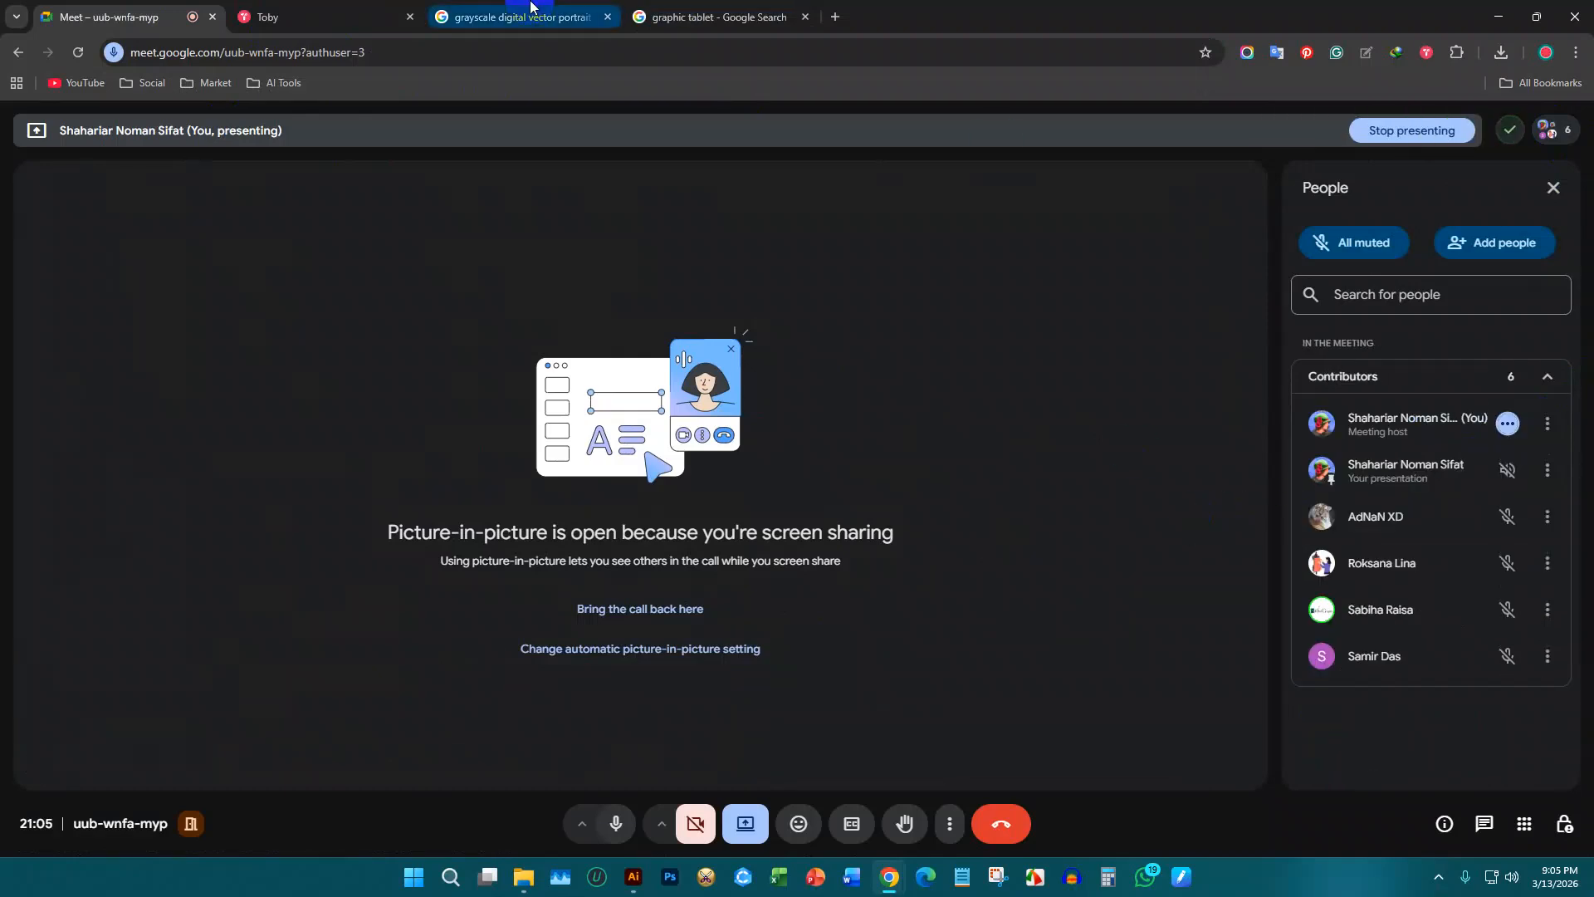
{"action": "left_click", "coordinate": [763, 15]}
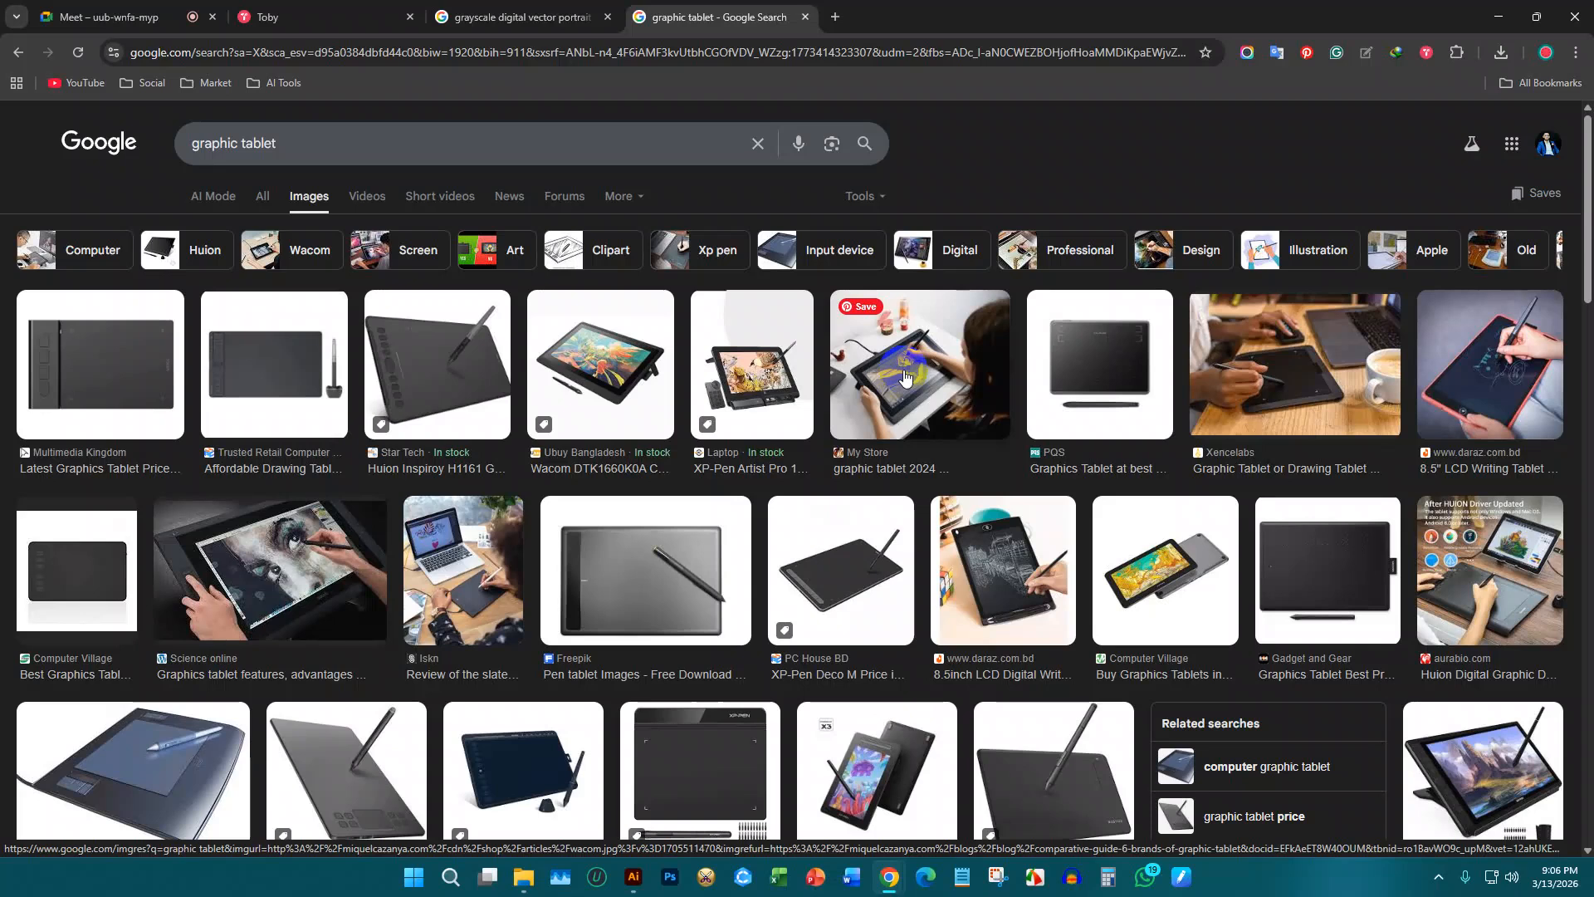
Step: Switch to Adobe Illustrator and create a new blank portrait-format document
{"action": "left_click", "coordinate": [636, 878]}
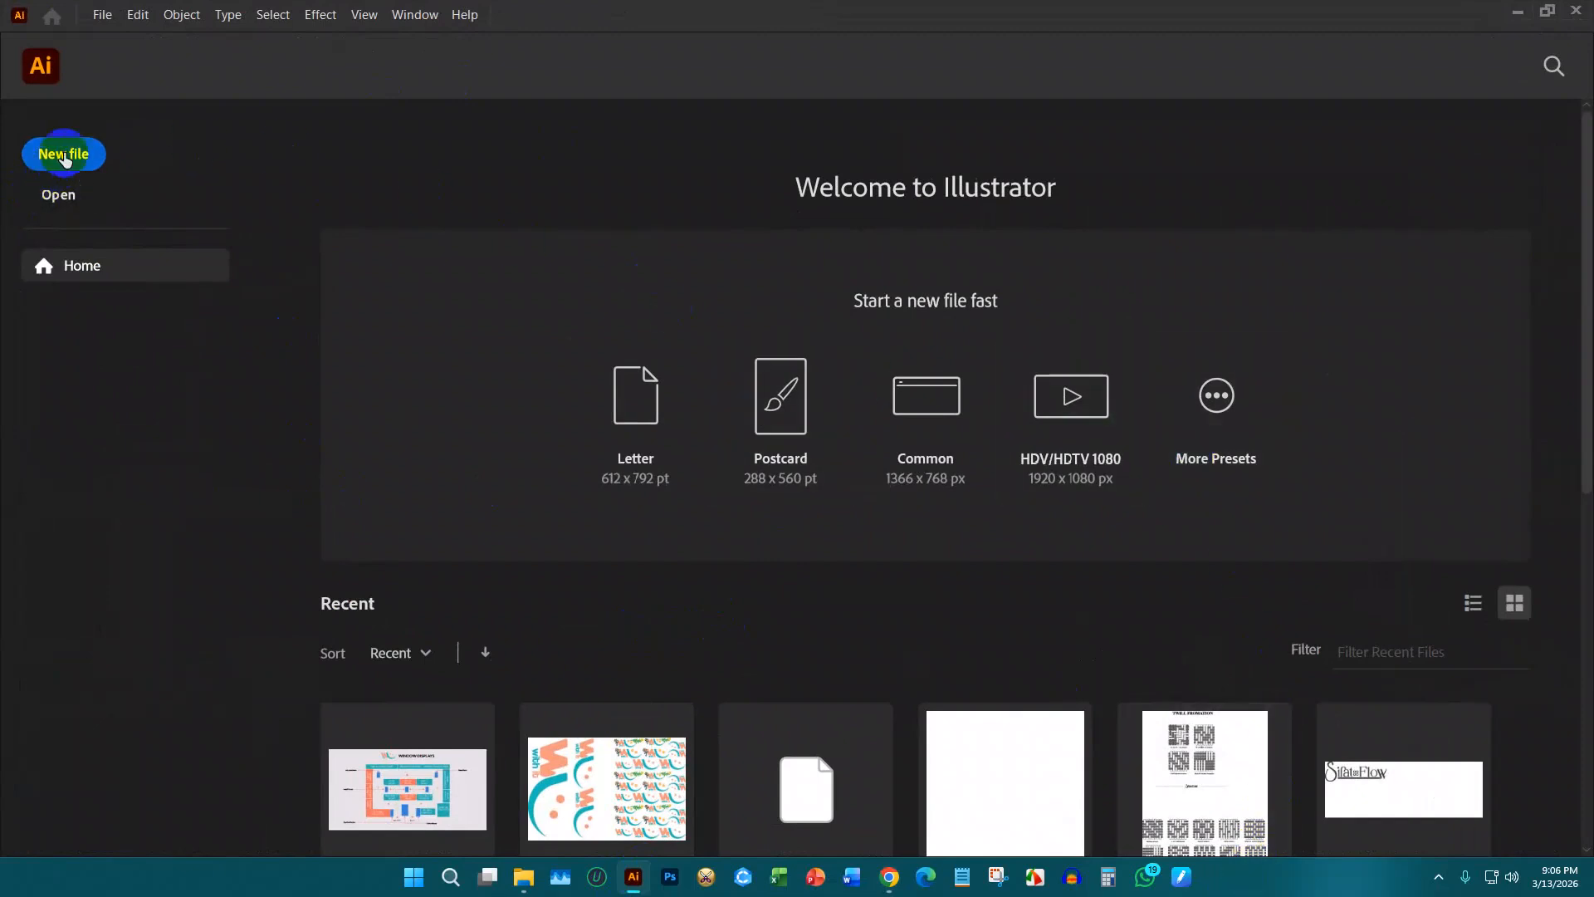
{"action": "key", "text": "ctrl+n"}
{"action": "left_click", "coordinate": [1121, 685]}
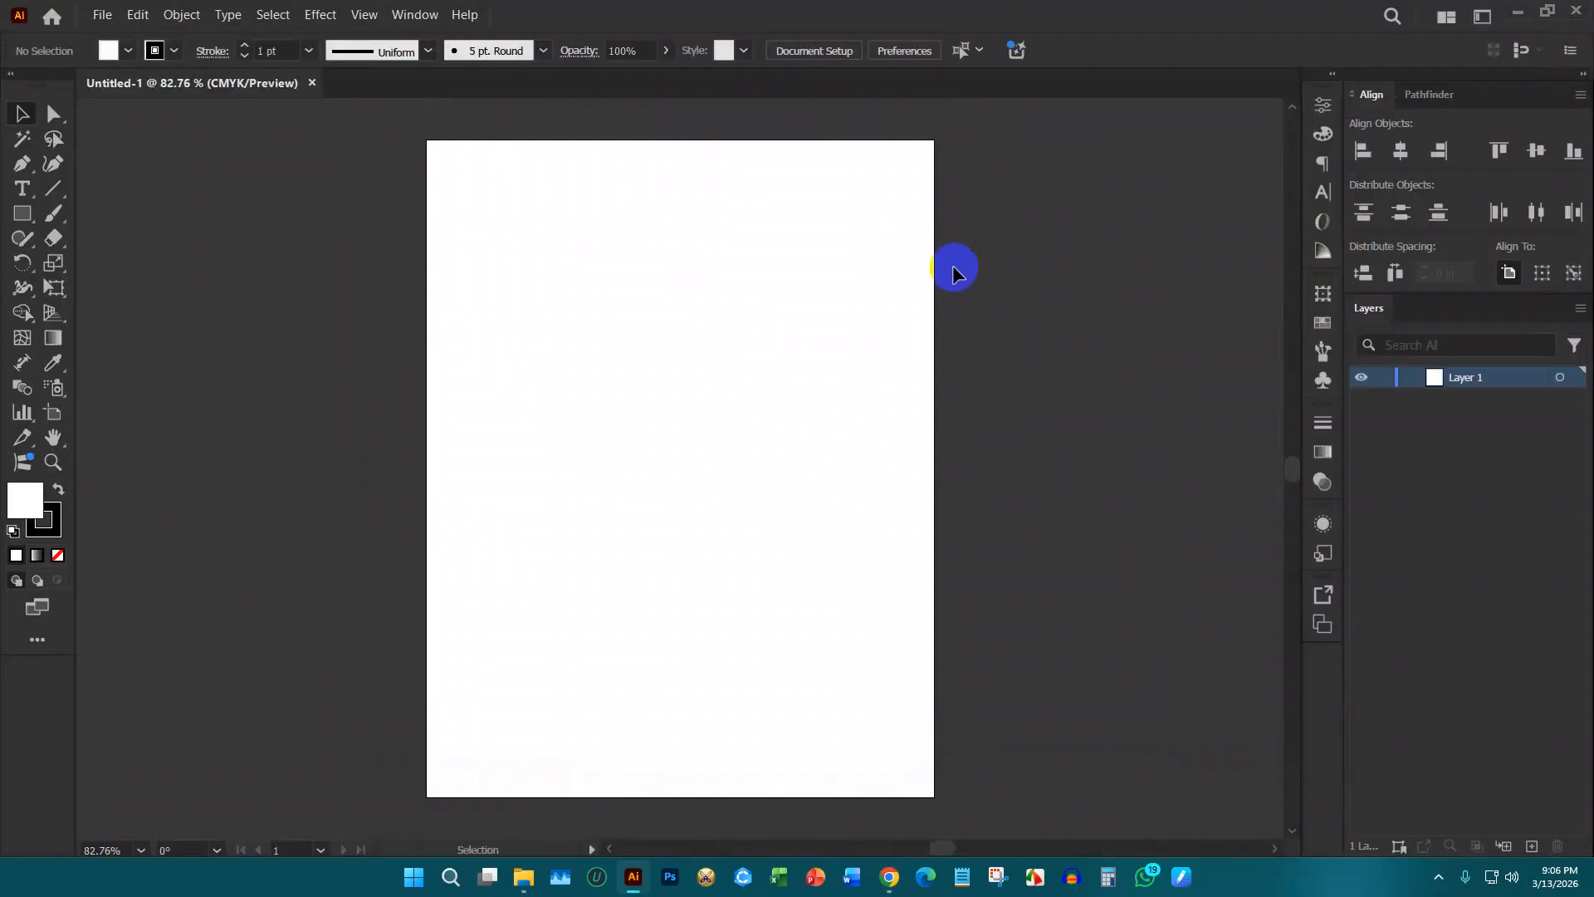
Step: Set the fill to None for new artwork, keeping the black 1 pt stroke
{"action": "left_click", "coordinate": [129, 51]}
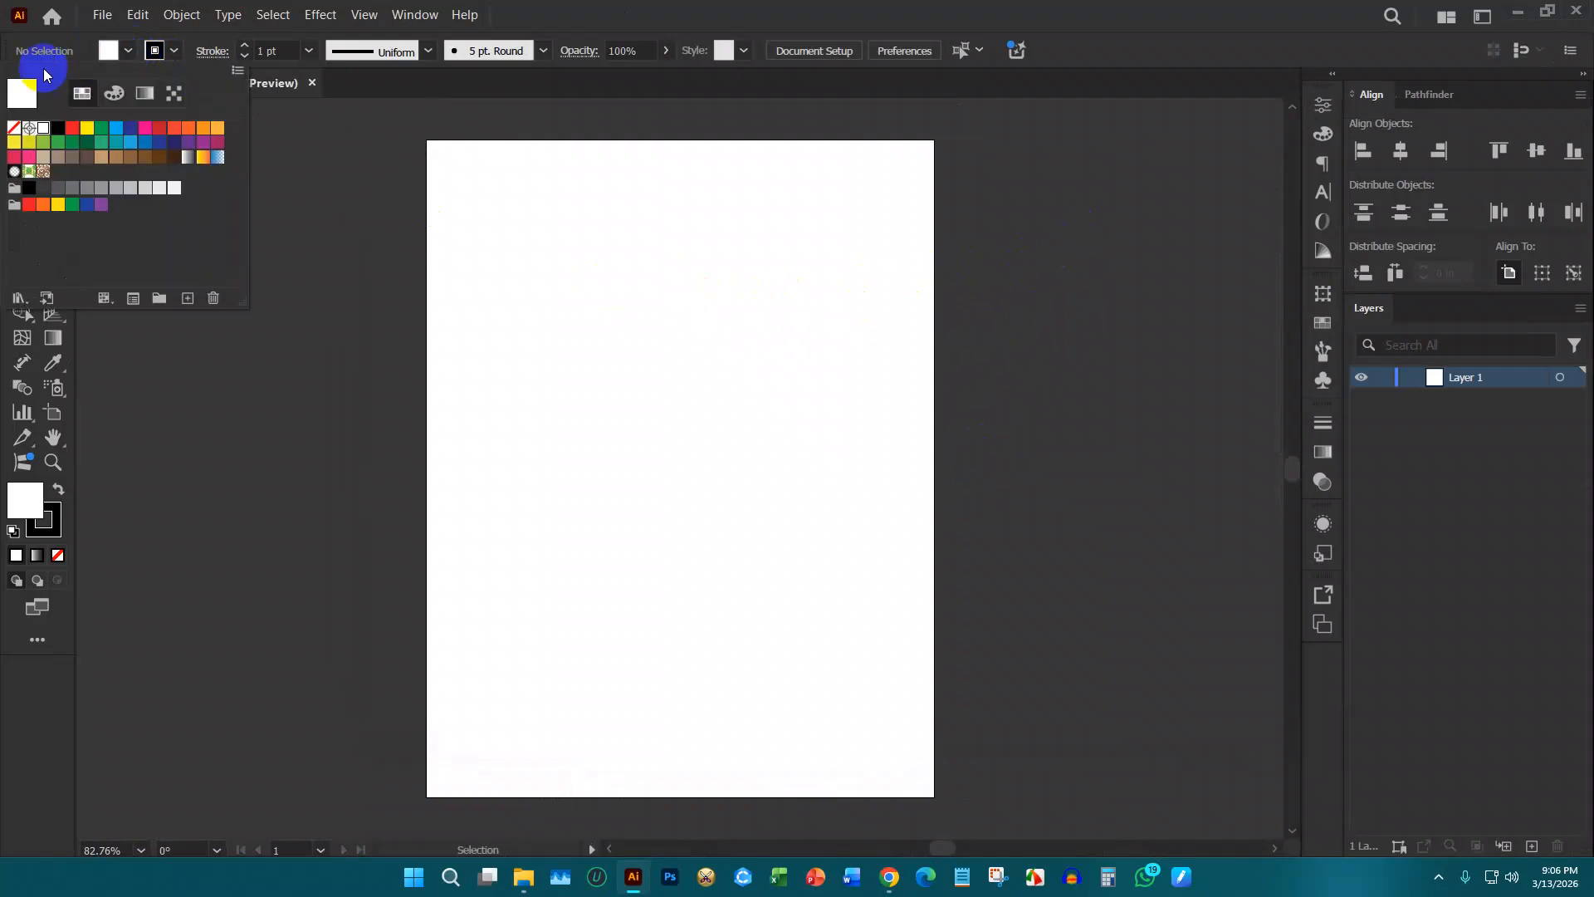
{"action": "left_click", "coordinate": [14, 127]}
{"action": "left_click", "coordinate": [498, 148]}
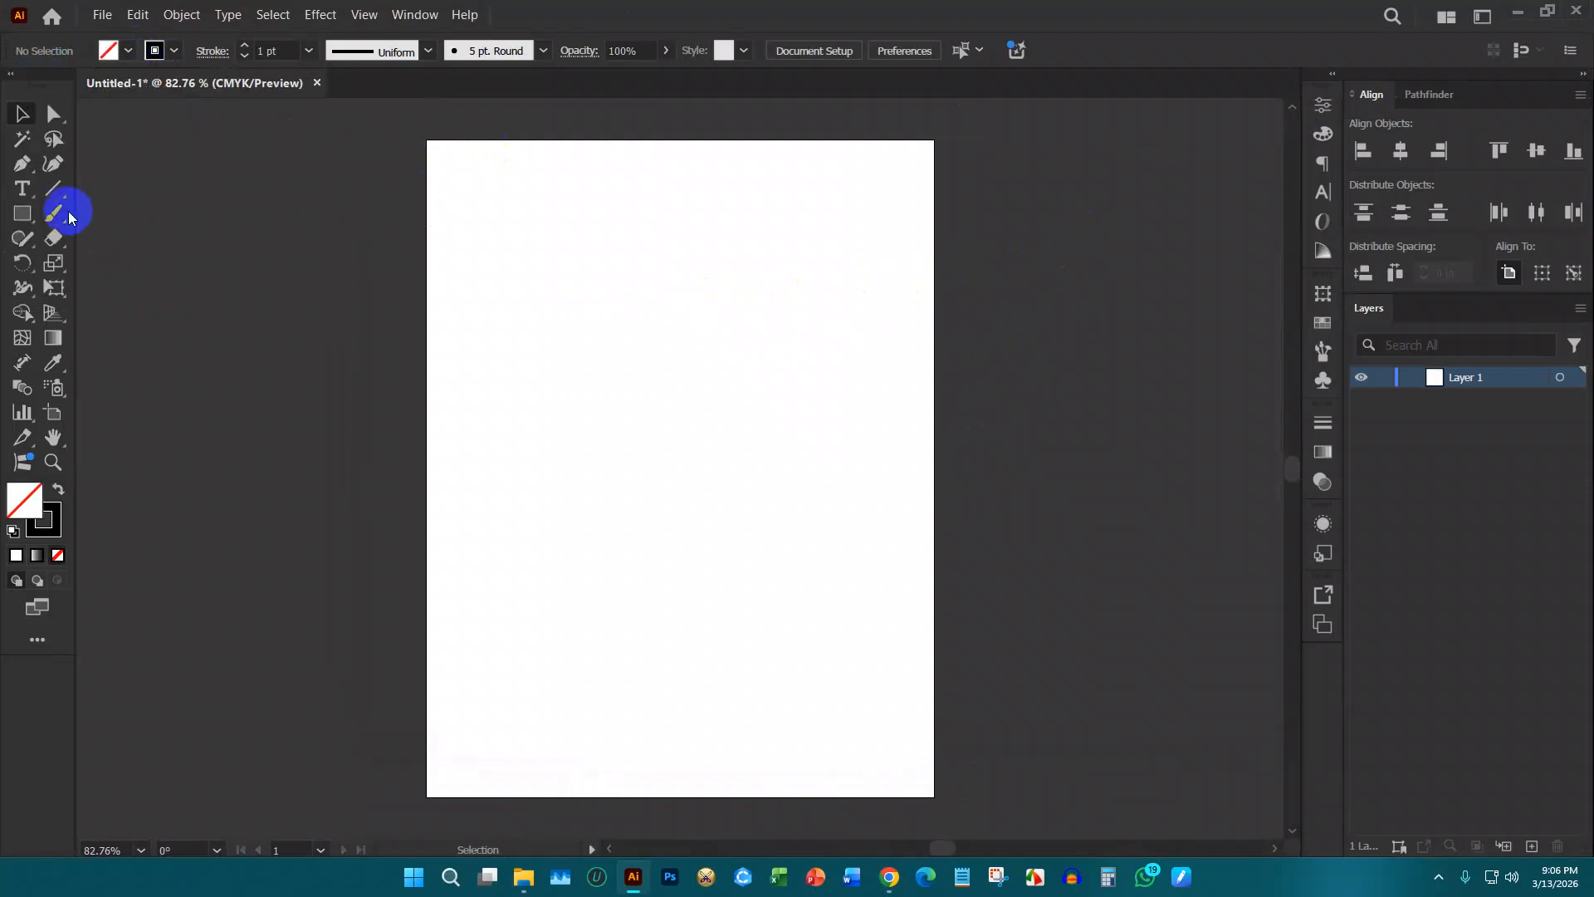
Step: Paint several long freehand curves across the artboard with the Paintbrush tool
{"action": "mouse_move", "coordinate": [55, 214]}
{"action": "left_mouse_down"}
{"action": "mouse_move", "coordinate": [114, 213]}
{"action": "mouse_move", "coordinate": [56, 188]}
{"action": "mouse_move", "coordinate": [133, 189]}
{"action": "mouse_move", "coordinate": [123, 213]}
{"action": "mouse_move", "coordinate": [64, 235]}
{"action": "mouse_move", "coordinate": [54, 215]}
{"action": "mouse_move", "coordinate": [105, 216]}
{"action": "left_mouse_up"}
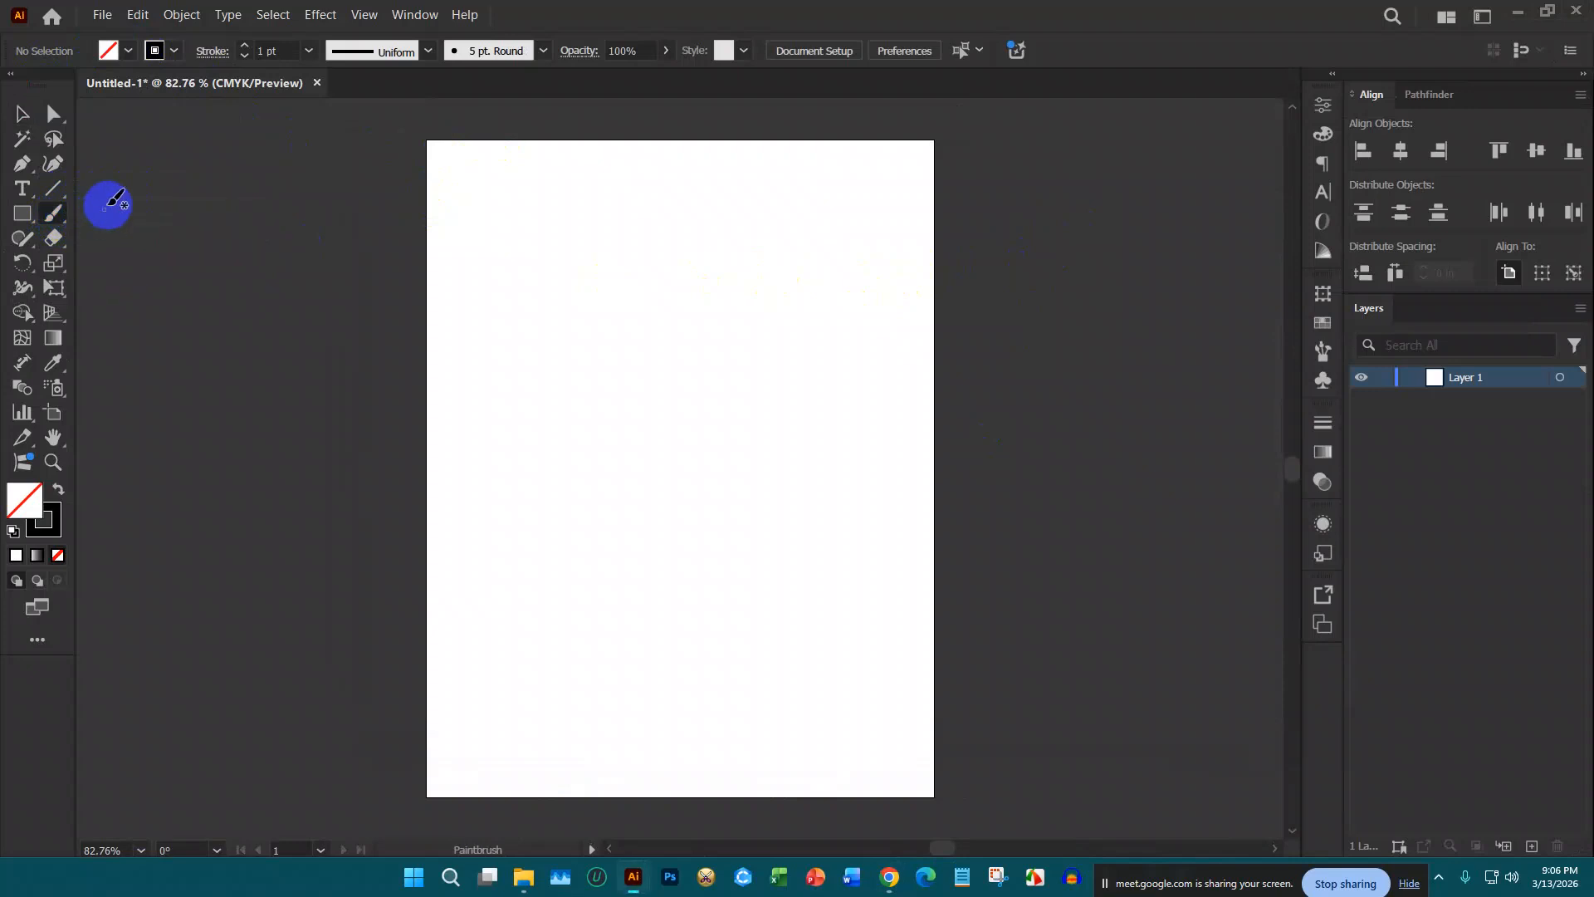
{"action": "left_click_drag", "start_coordinate": [482, 241], "coordinate": [804, 608]}
{"action": "mouse_move", "coordinate": [745, 188]}
{"action": "left_mouse_down"}
{"action": "mouse_move", "coordinate": [646, 307]}
{"action": "mouse_move", "coordinate": [700, 432]}
{"action": "left_mouse_up"}
{"action": "scroll", "coordinate": [655, 483], "scroll_direction": "up", "scroll_amount": 2}
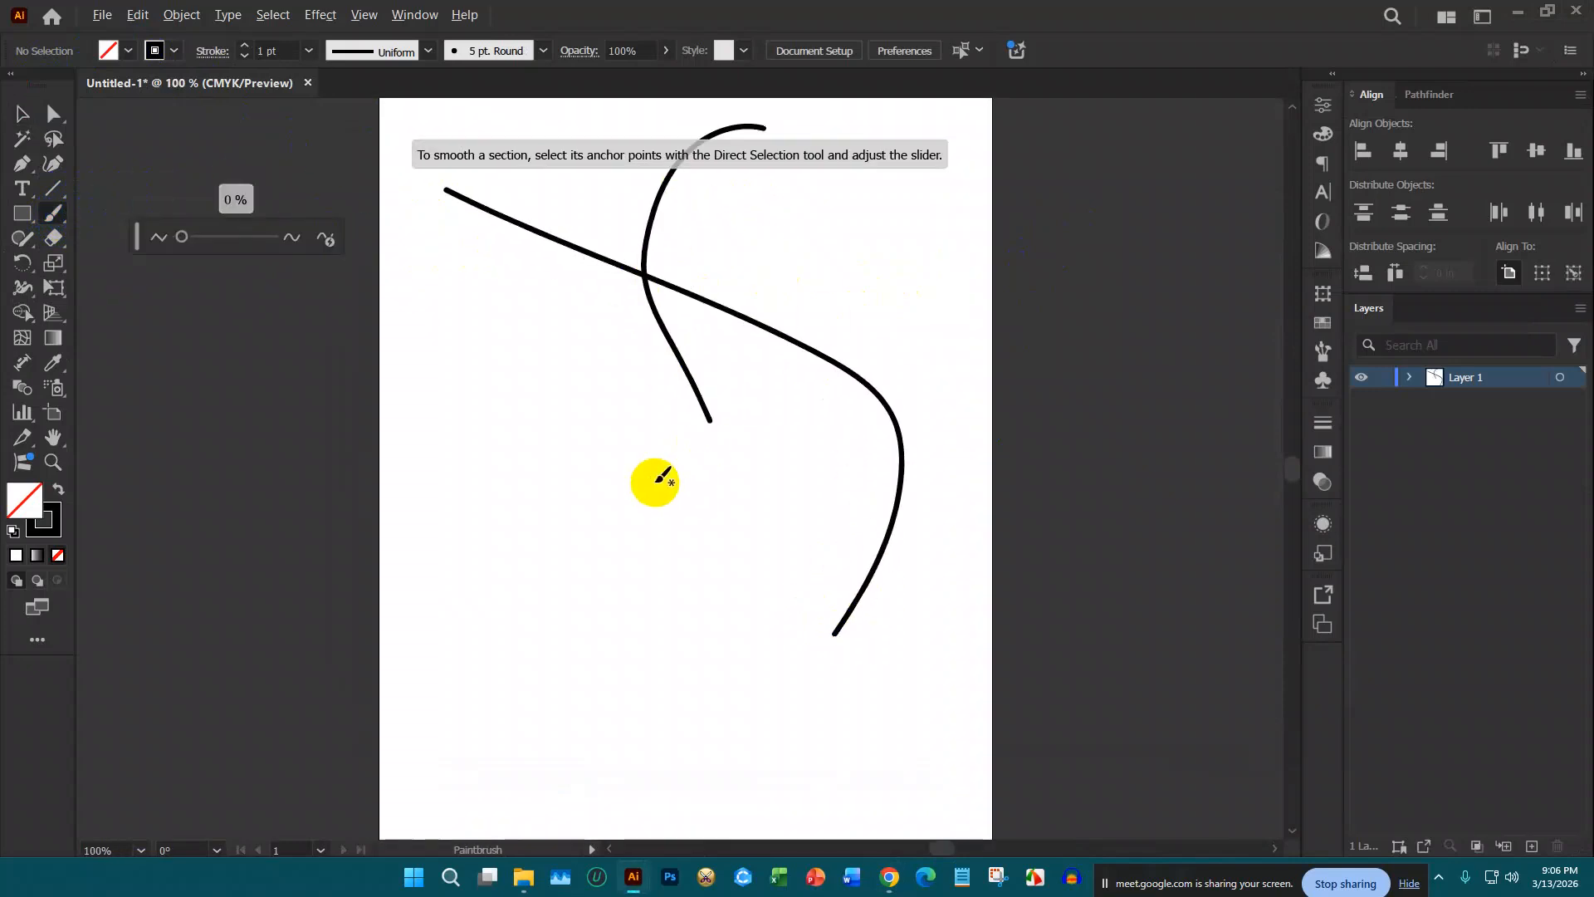
{"action": "scroll", "coordinate": [610, 440], "scroll_direction": "down", "scroll_amount": 2}
{"action": "scroll", "coordinate": [584, 415], "scroll_direction": "up", "scroll_amount": 1}
{"action": "mouse_move", "coordinate": [454, 366]}
{"action": "left_mouse_down"}
{"action": "mouse_move", "coordinate": [750, 559]}
{"action": "mouse_move", "coordinate": [606, 641]}
{"action": "left_mouse_up"}
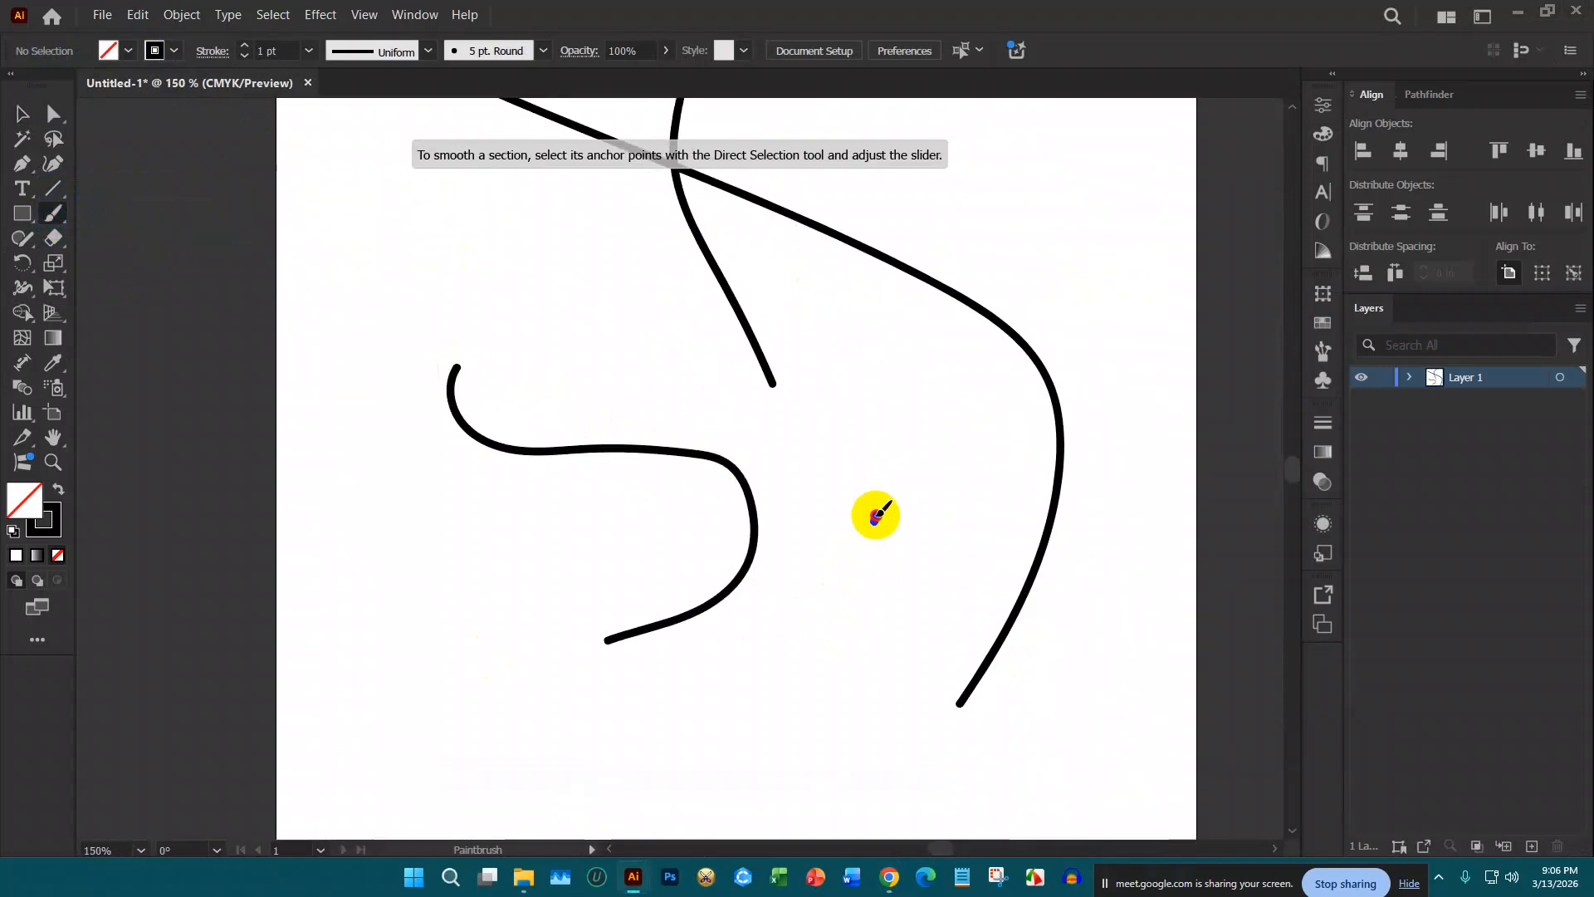
{"action": "left_click_drag", "start_coordinate": [876, 521], "coordinate": [359, 207]}
{"action": "mouse_move", "coordinate": [400, 508]}
{"action": "left_mouse_down"}
{"action": "mouse_move", "coordinate": [699, 686]}
{"action": "mouse_move", "coordinate": [623, 724]}
{"action": "left_mouse_up"}
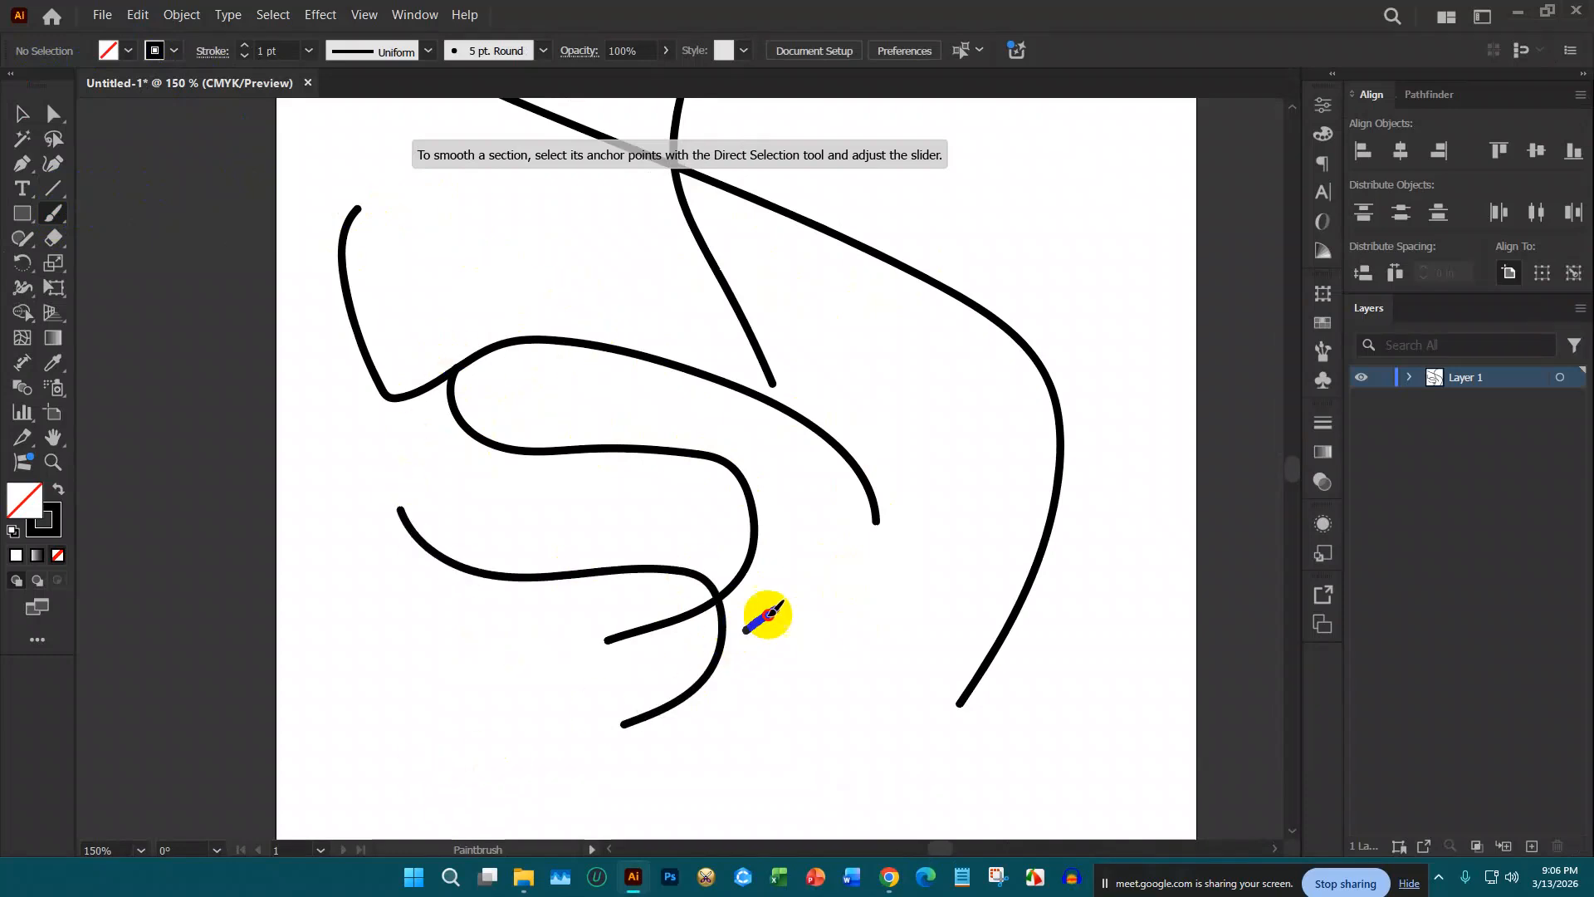
{"action": "left_click_drag", "start_coordinate": [745, 628], "coordinate": [714, 434]}
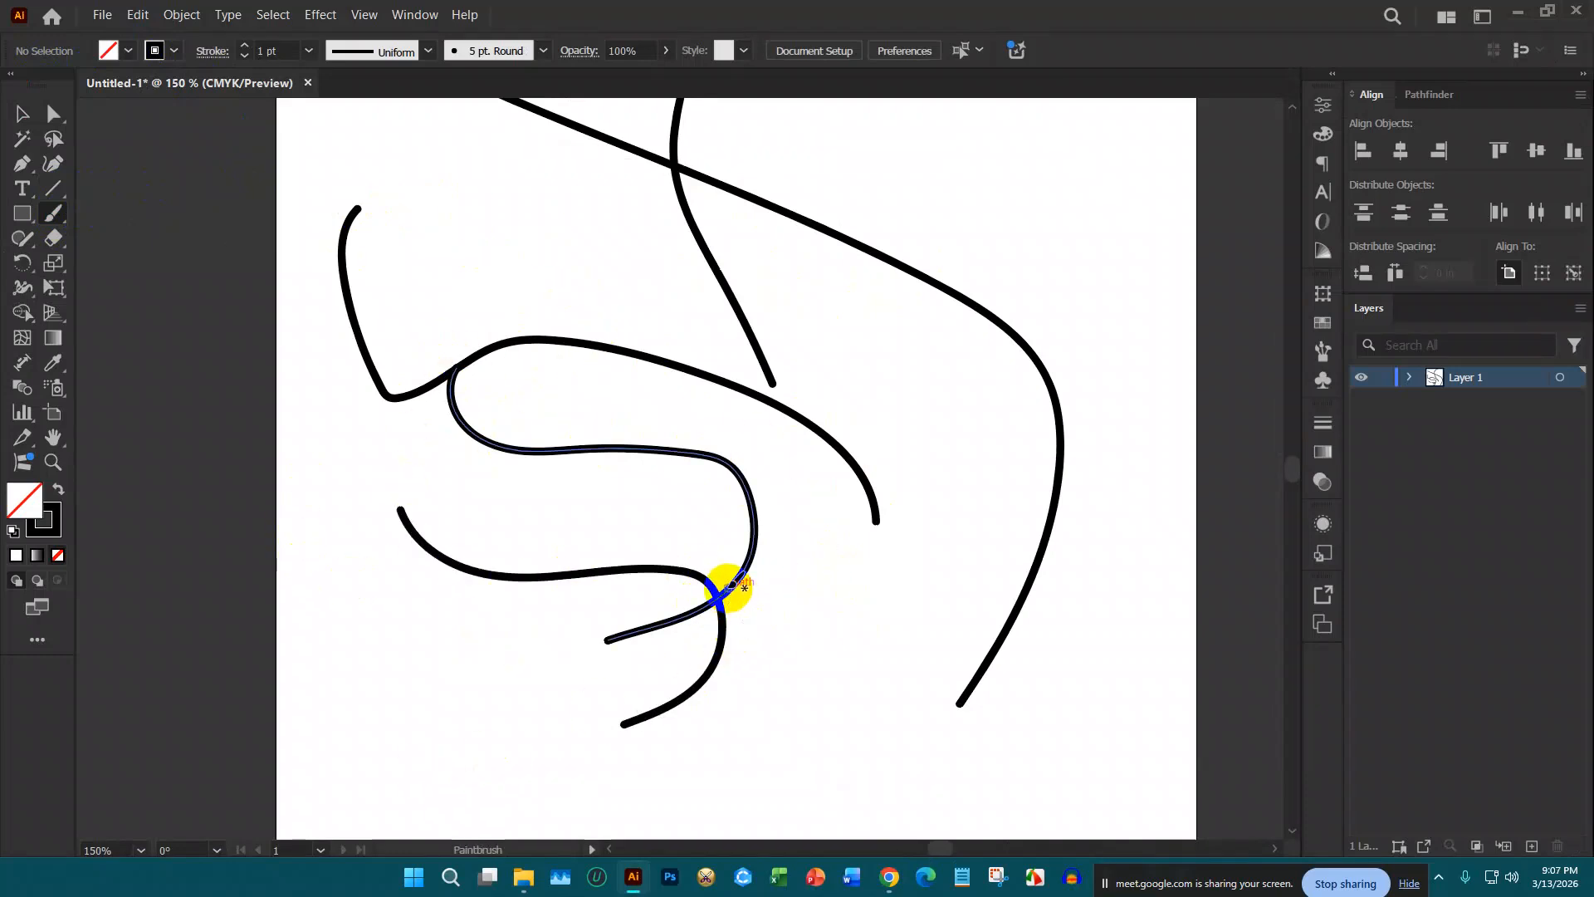
Step: Delete all the painted strokes from the artboard
{"action": "key", "text": "ctrl+a"}
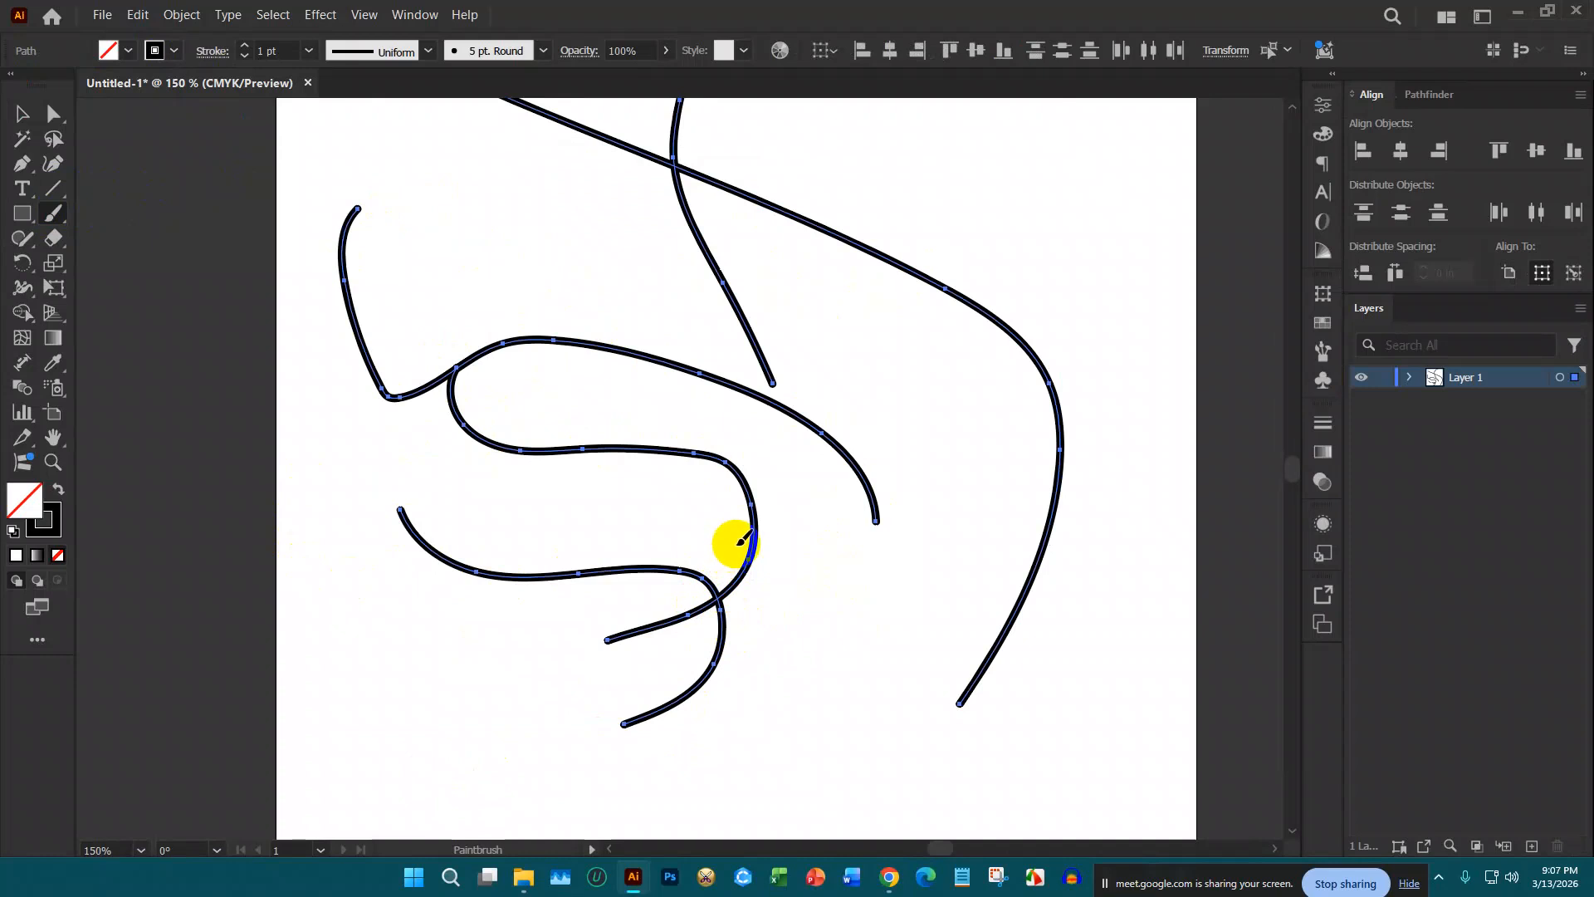
{"action": "key", "text": "Delete"}
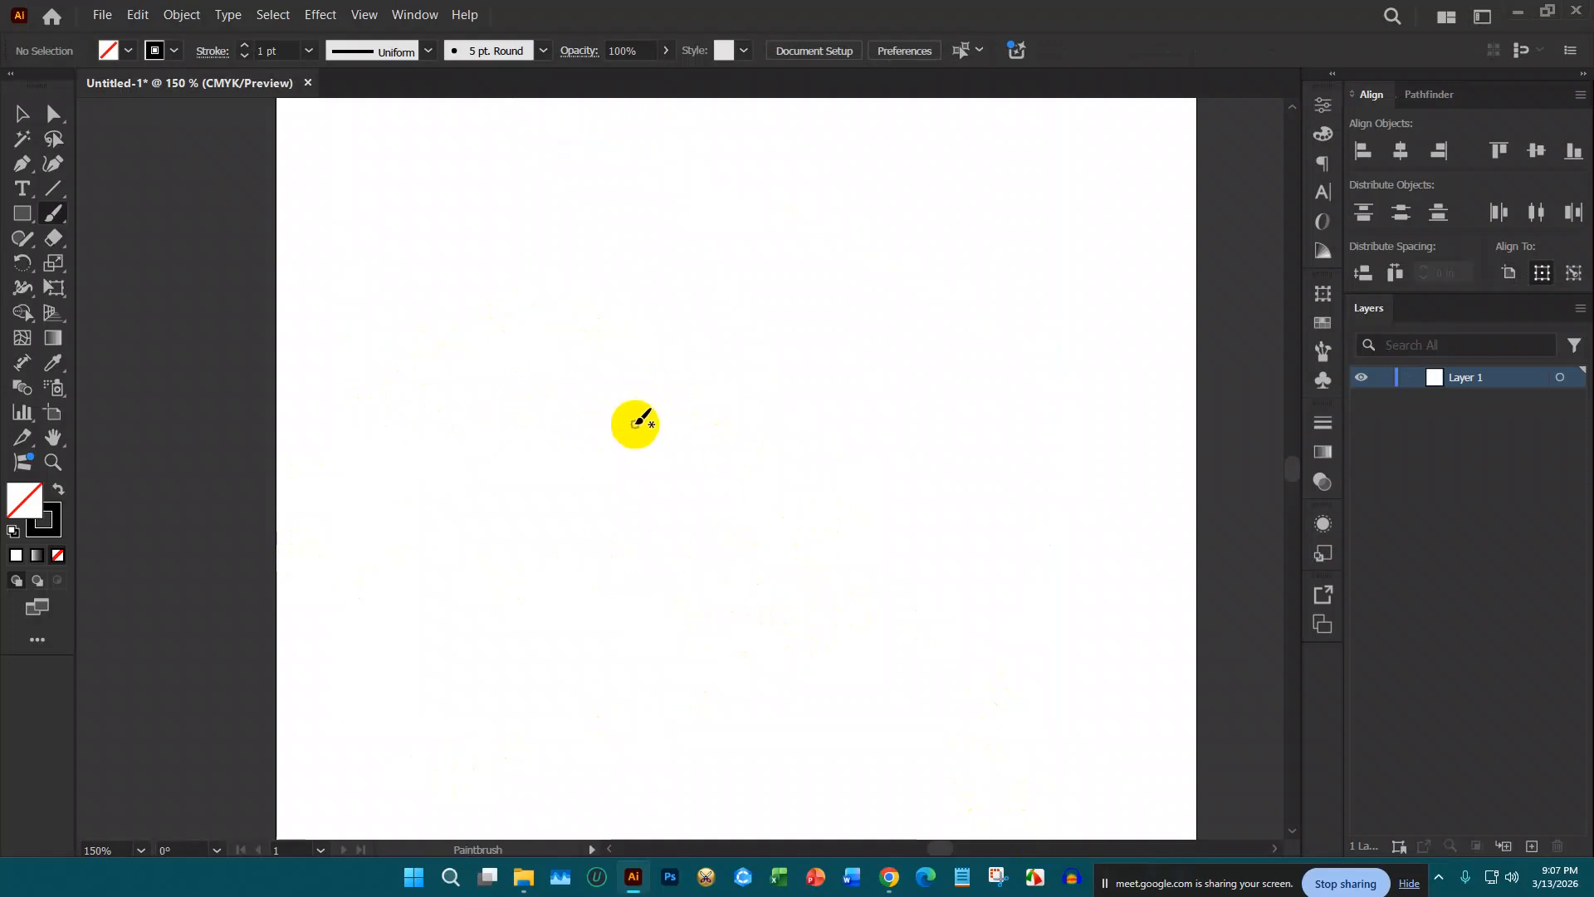
Step: Paint a short hooked stroke with the 5 pt. Round brush and start a new calligraphic brush
{"action": "left_click_drag", "start_coordinate": [1038, 612], "coordinate": [913, 570]}
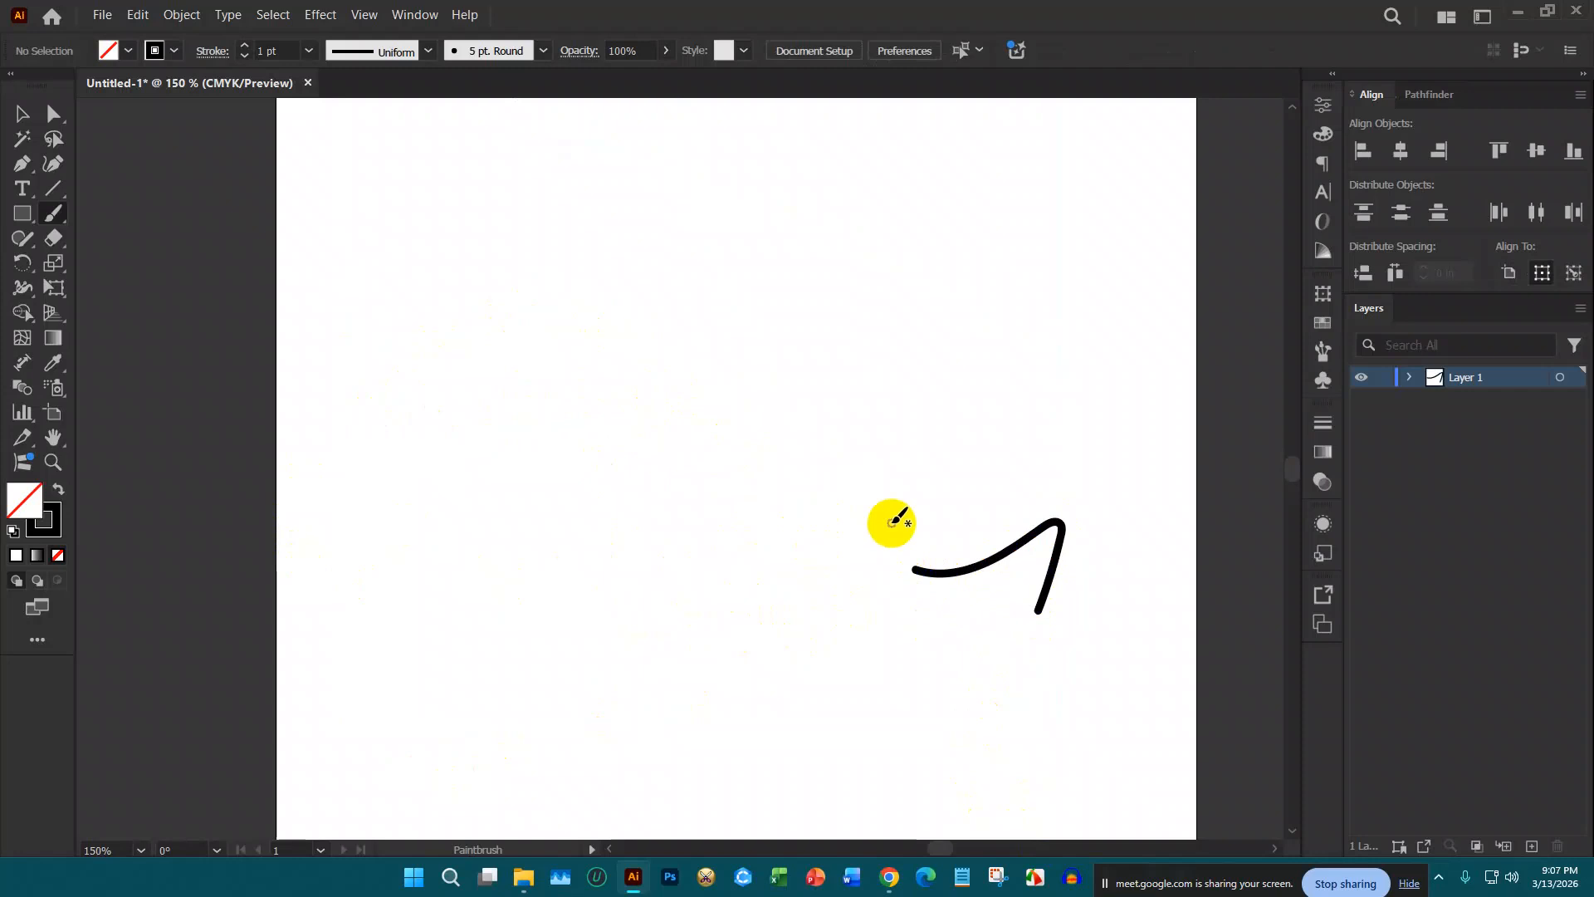
{"action": "left_click", "coordinate": [543, 51]}
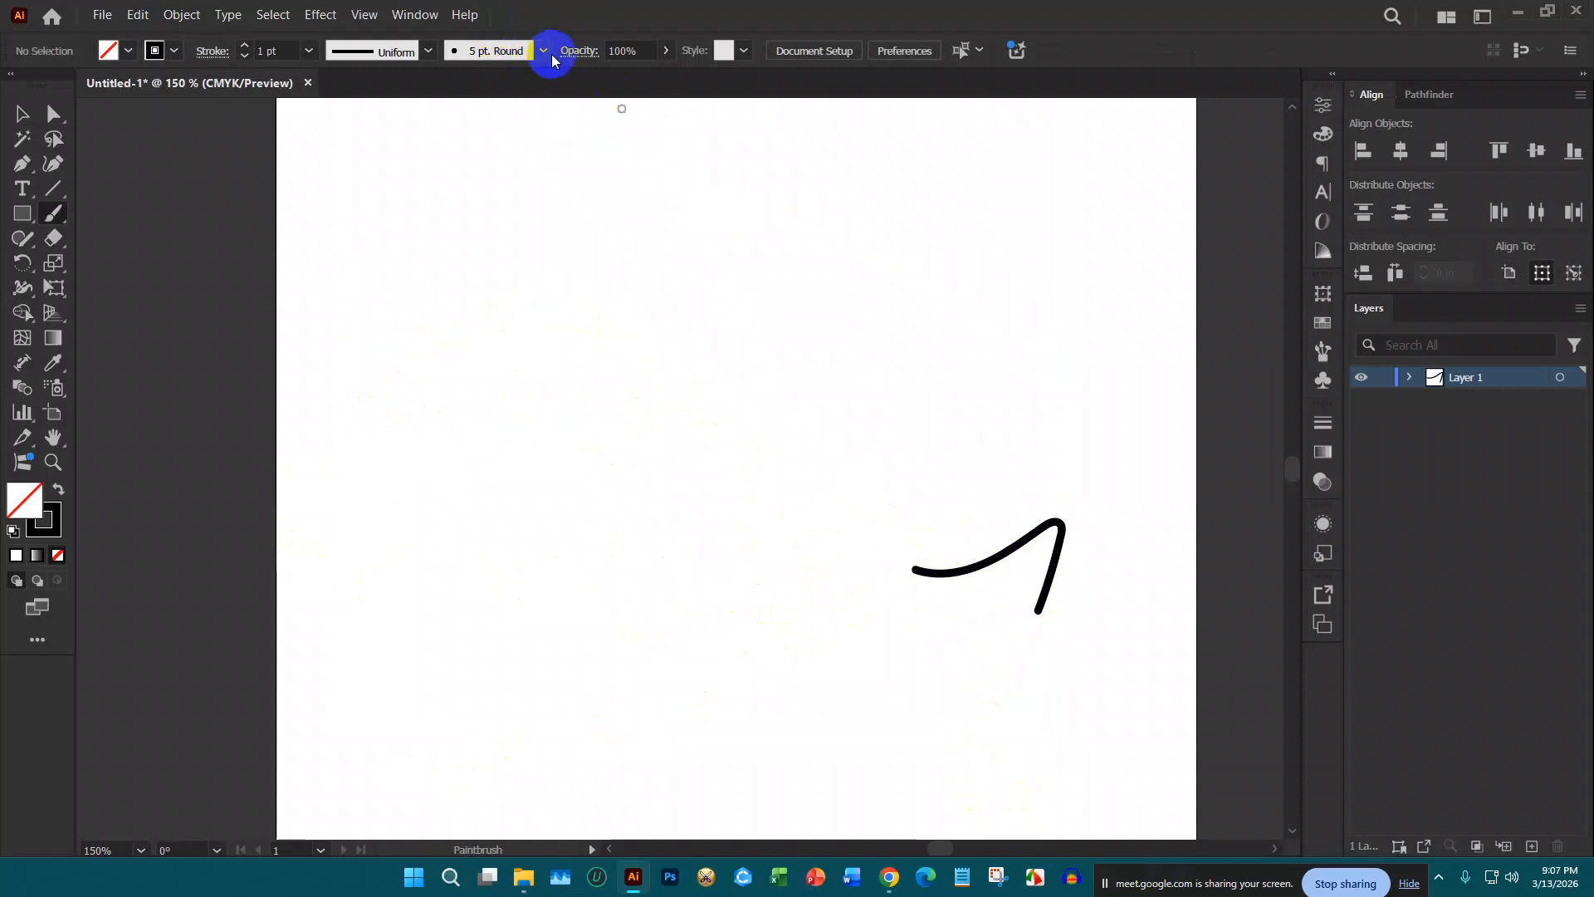
{"action": "left_click", "coordinate": [493, 213]}
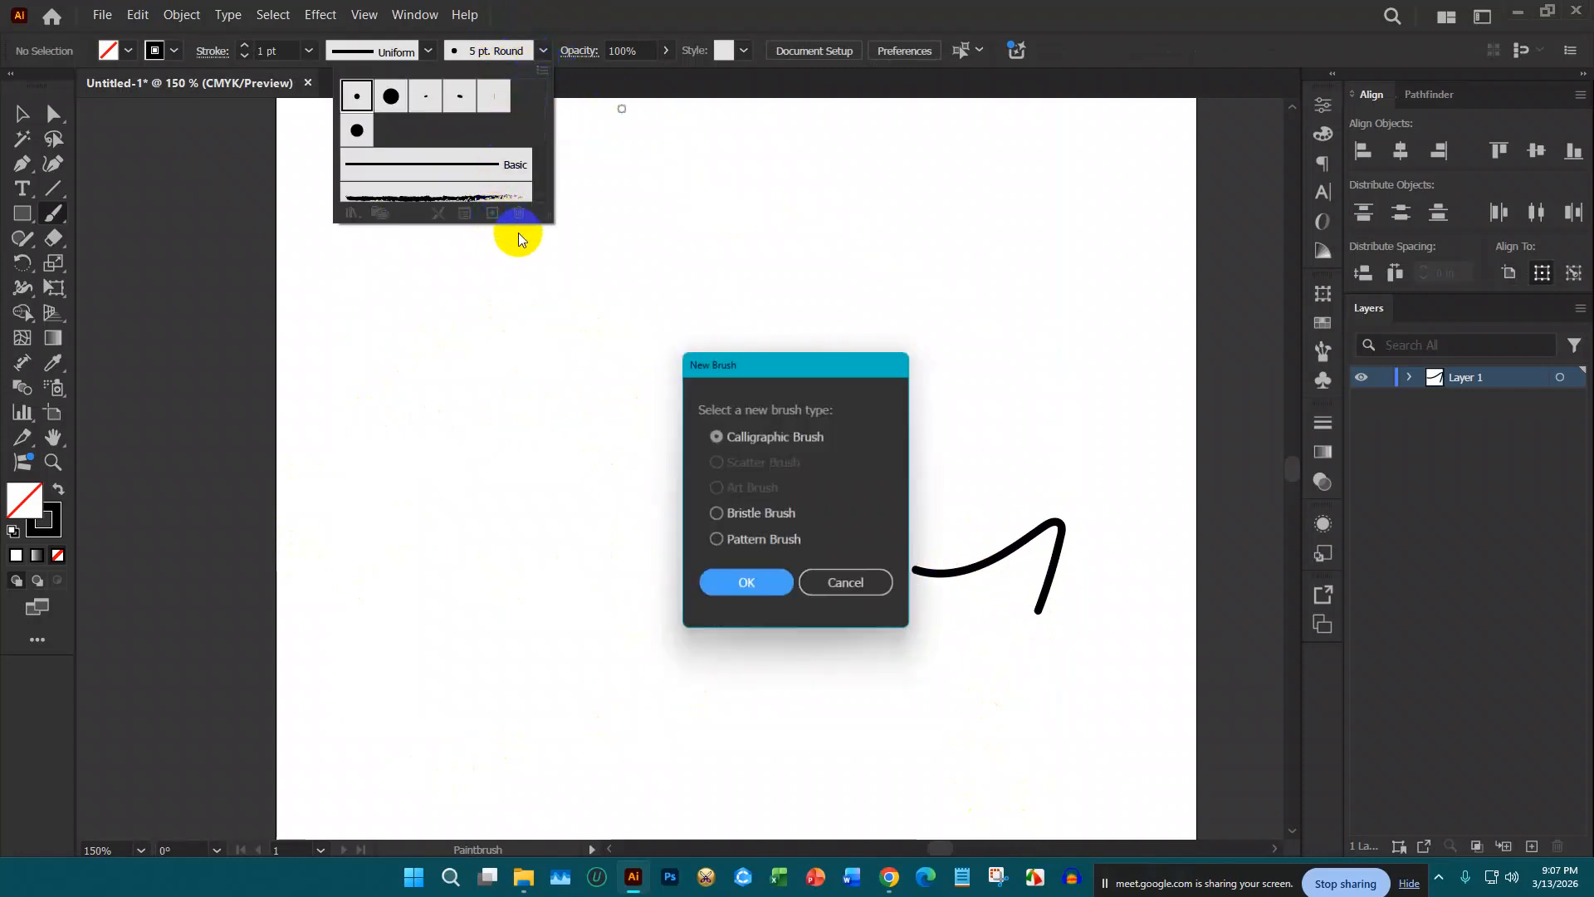
{"action": "left_click", "coordinate": [734, 581]}
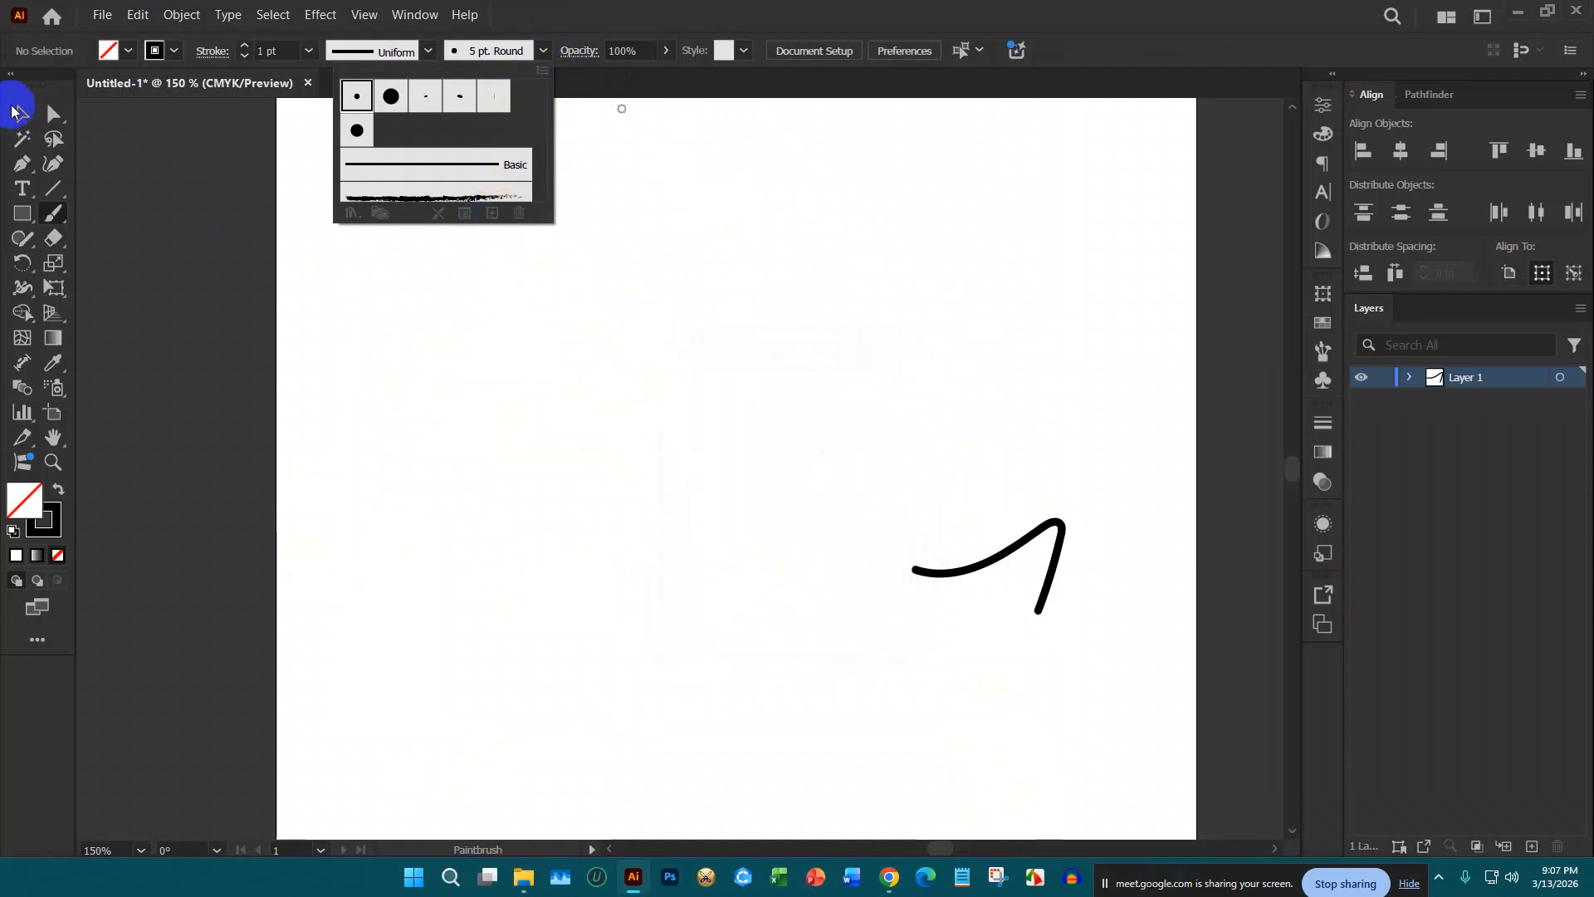
Step: Set the calligraphic brush's angle, roundness and size to Pressure, and create the brush
{"action": "left_click", "coordinate": [864, 470]}
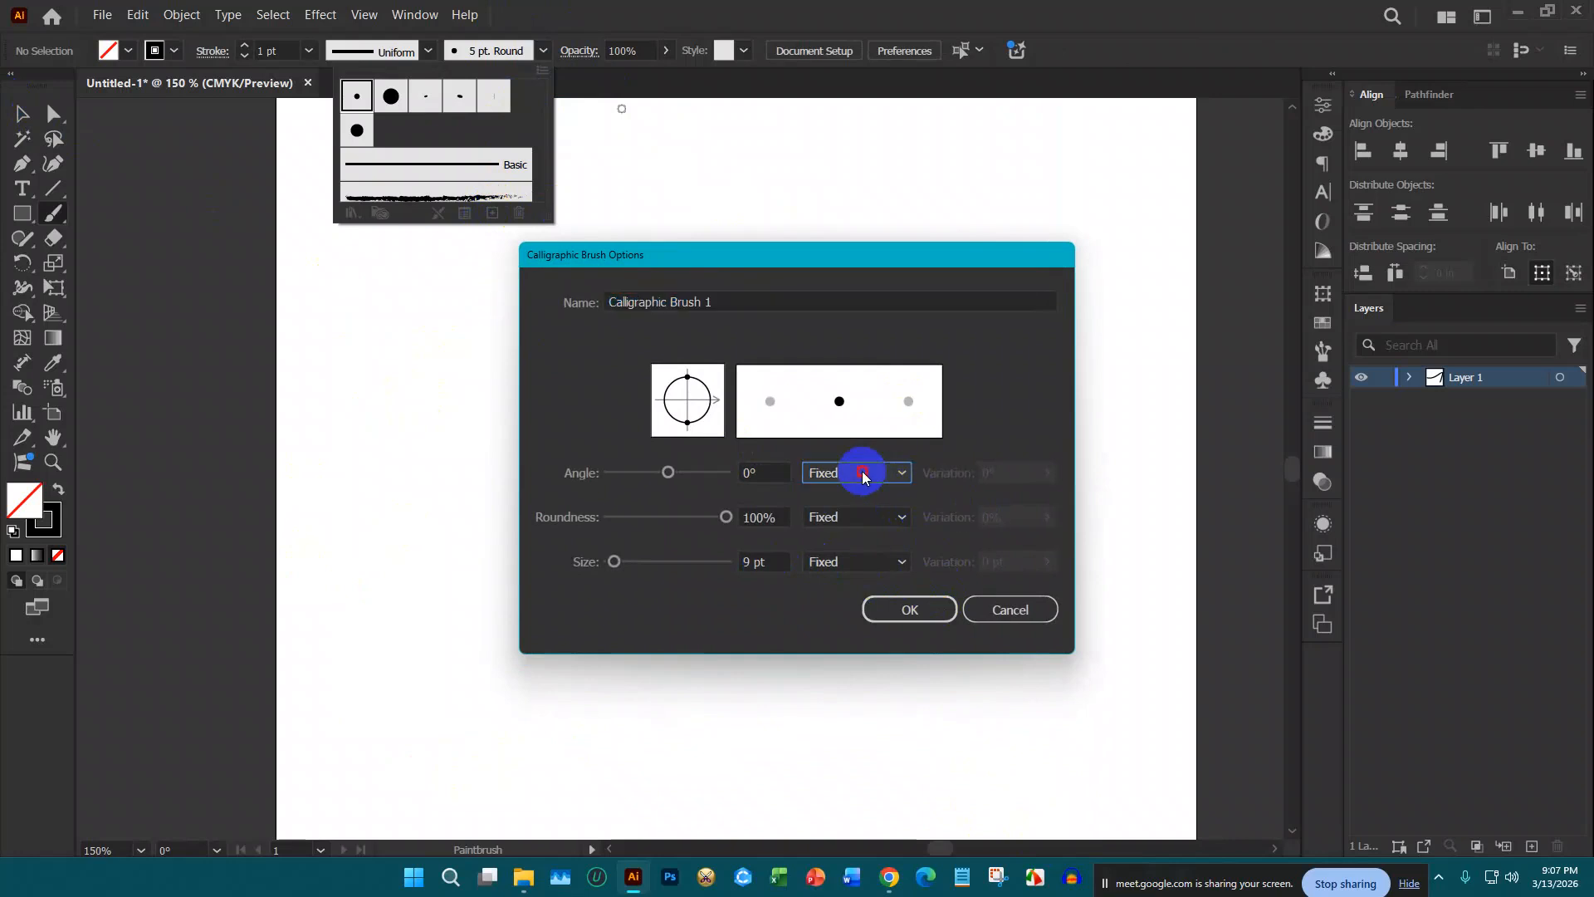
{"action": "left_click", "coordinate": [869, 541]}
{"action": "left_click", "coordinate": [859, 517]}
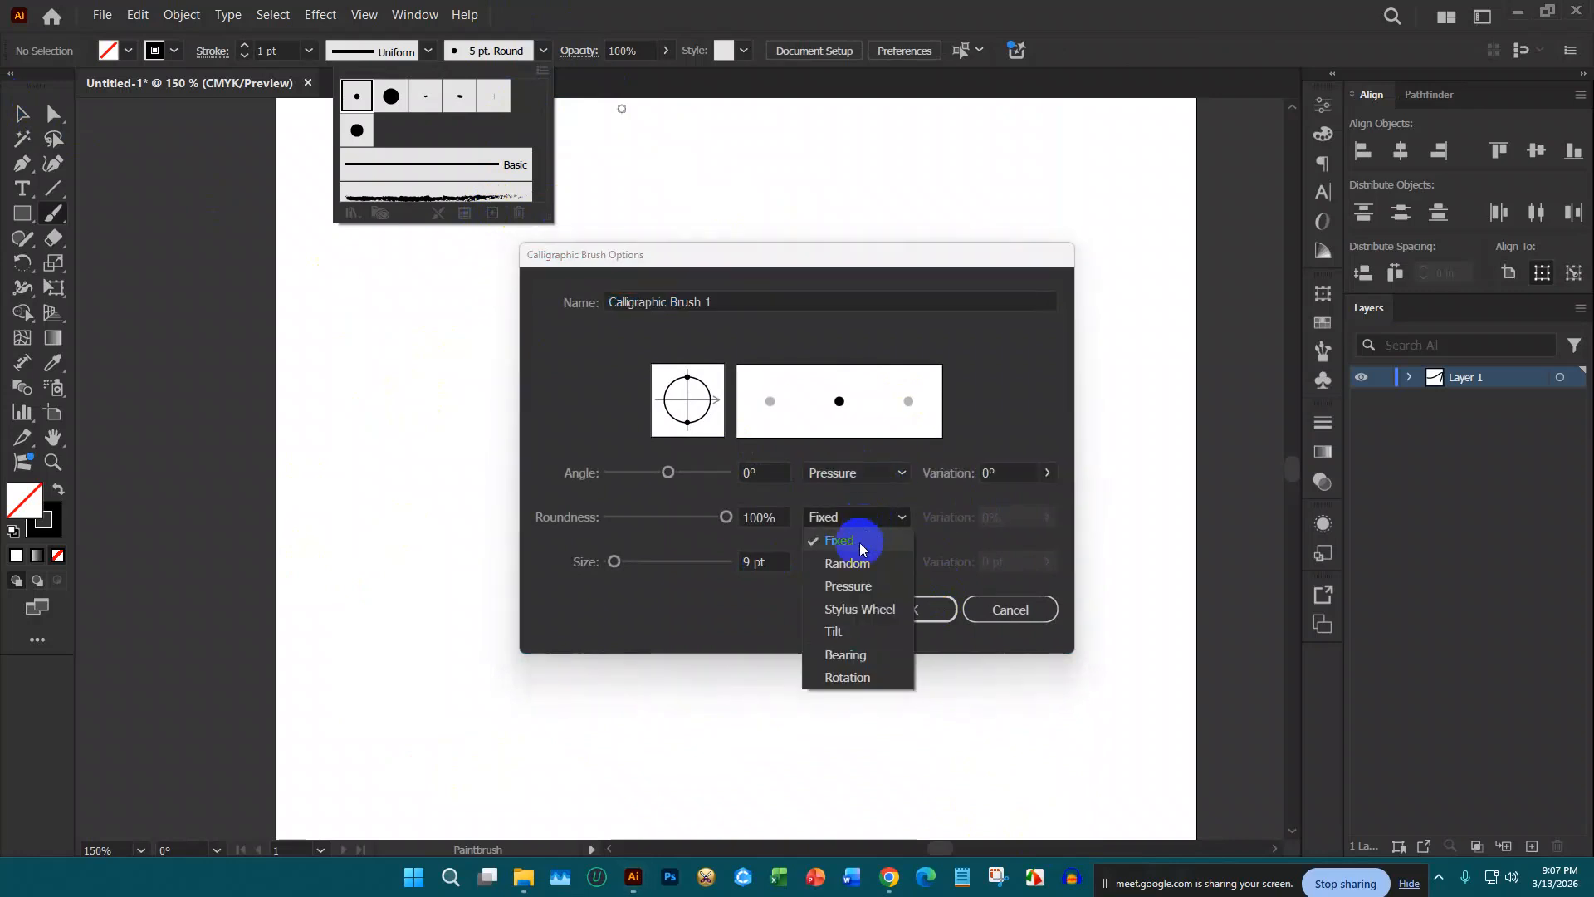
{"action": "left_click", "coordinate": [863, 584]}
{"action": "left_click", "coordinate": [858, 554]}
{"action": "left_click", "coordinate": [864, 629]}
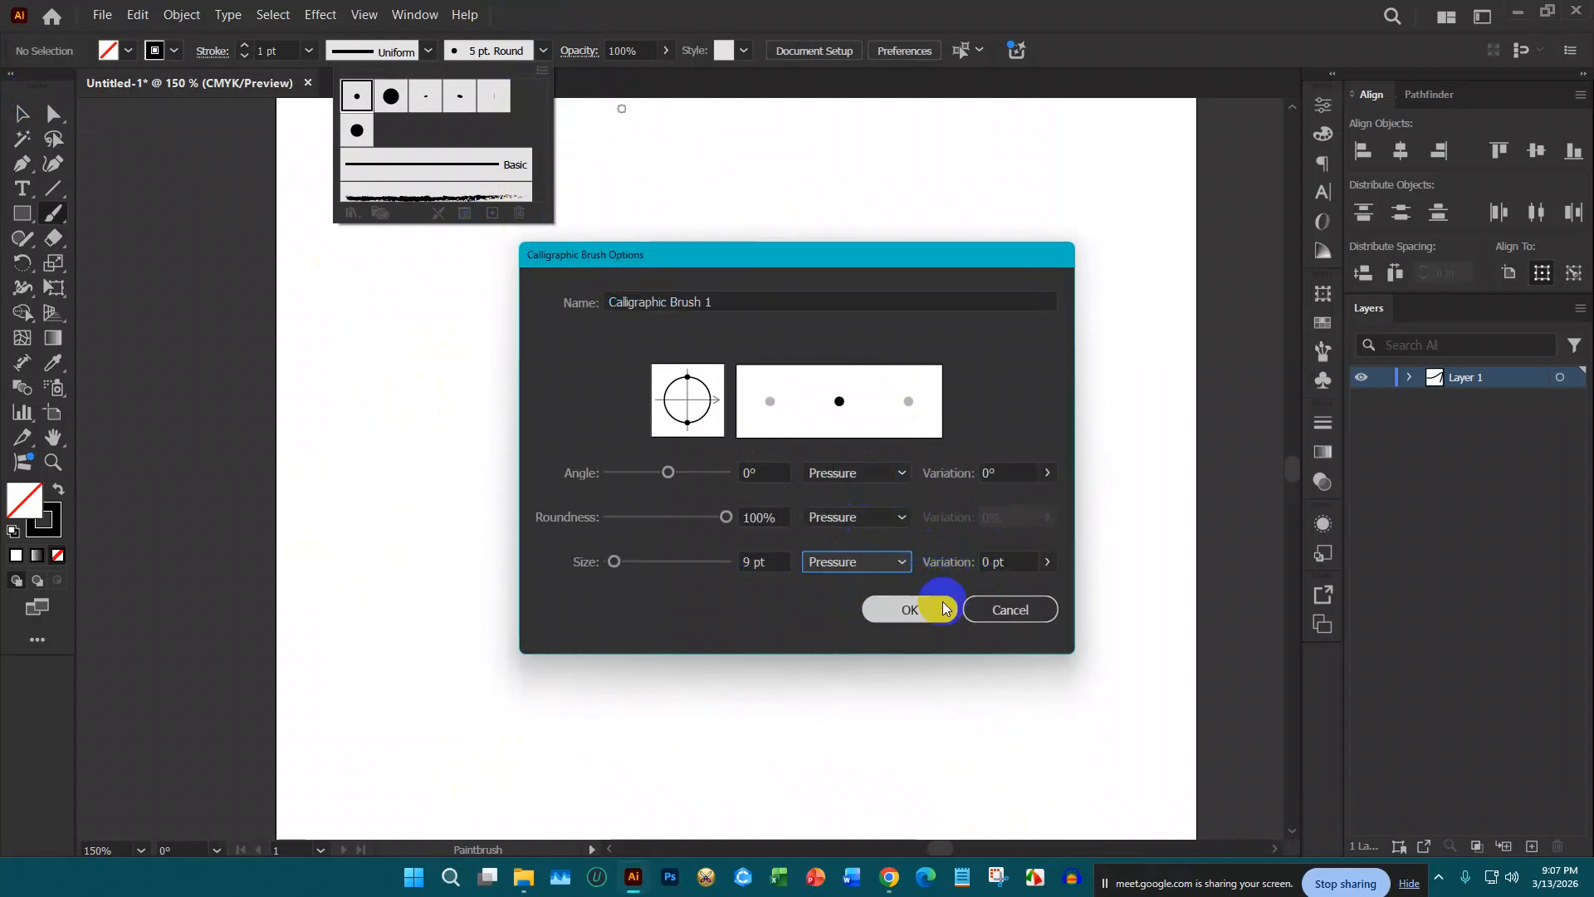
{"action": "left_click", "coordinate": [910, 608]}
{"action": "left_click", "coordinate": [822, 326]}
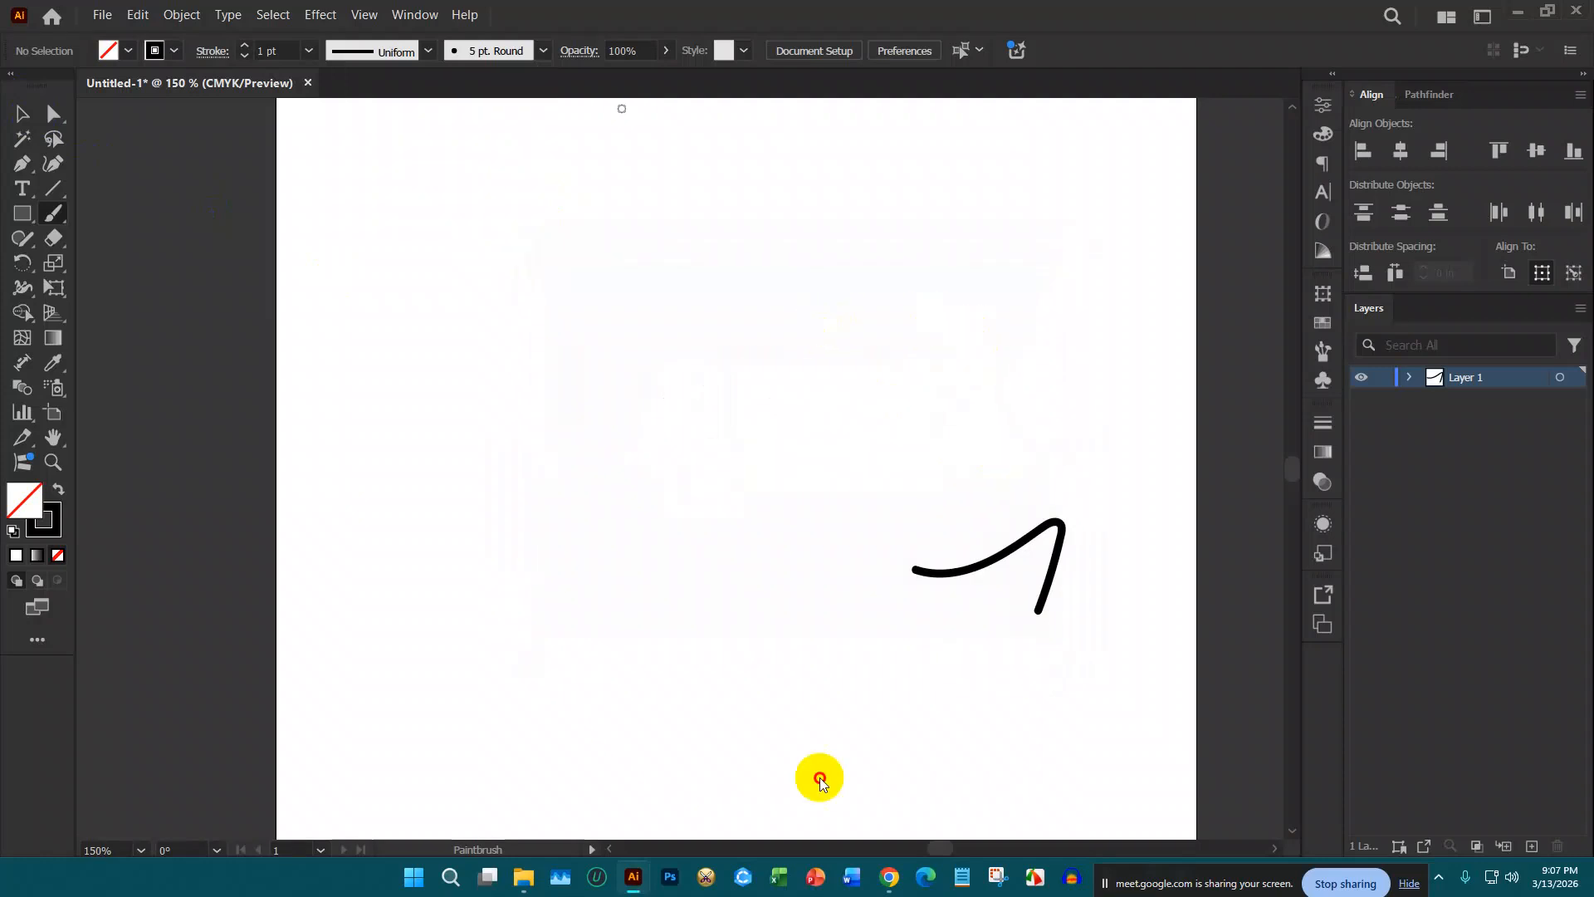
Step: Paint several freehand curves of varying length across the lower artboard with the new calligraphic brush
{"action": "mouse_move", "coordinate": [712, 660]}
{"action": "left_mouse_down"}
{"action": "mouse_move", "coordinate": [737, 599]}
{"action": "mouse_move", "coordinate": [679, 535]}
{"action": "left_mouse_up"}
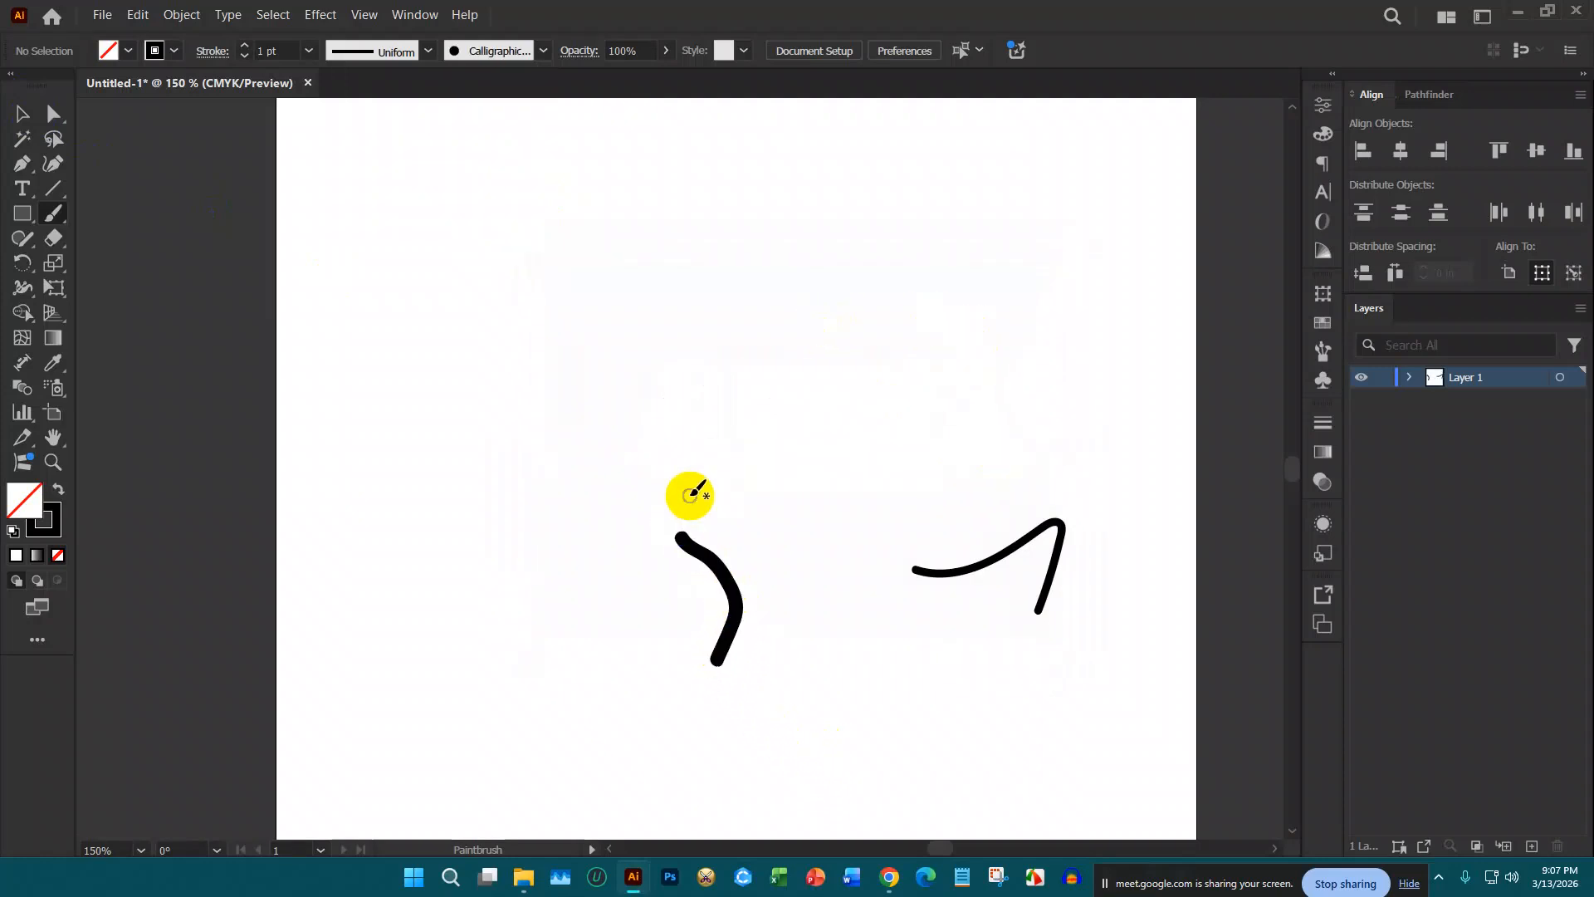
{"action": "left_click", "coordinate": [866, 847]}
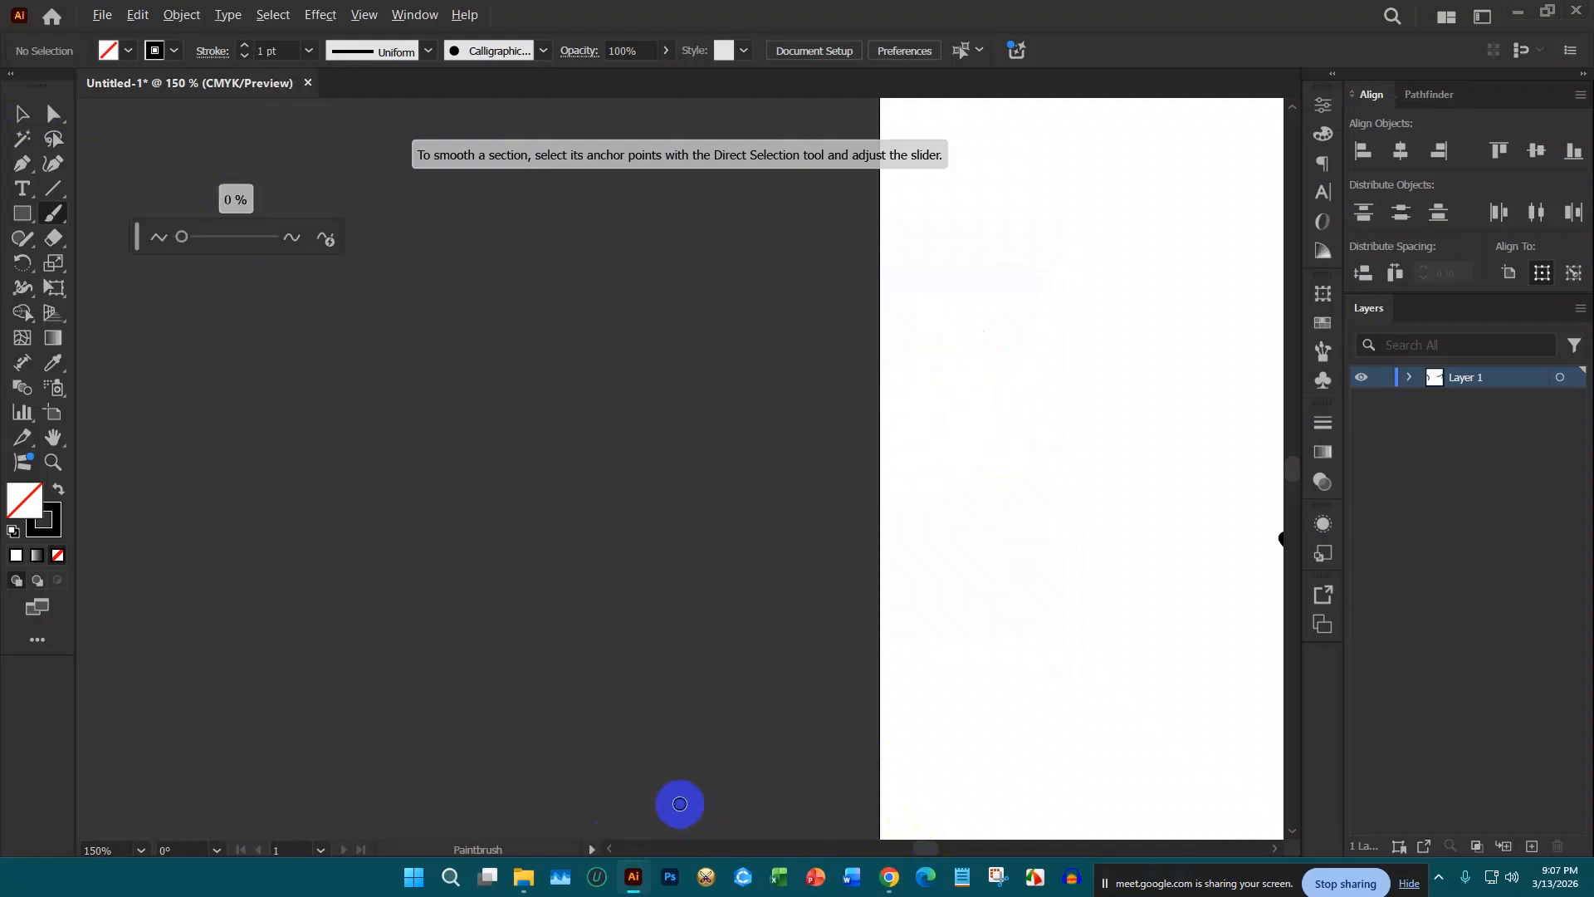
{"action": "scroll", "coordinate": [680, 802], "scroll_direction": "down", "scroll_amount": 8}
{"action": "scroll", "coordinate": [669, 580], "scroll_direction": "up", "scroll_amount": 6}
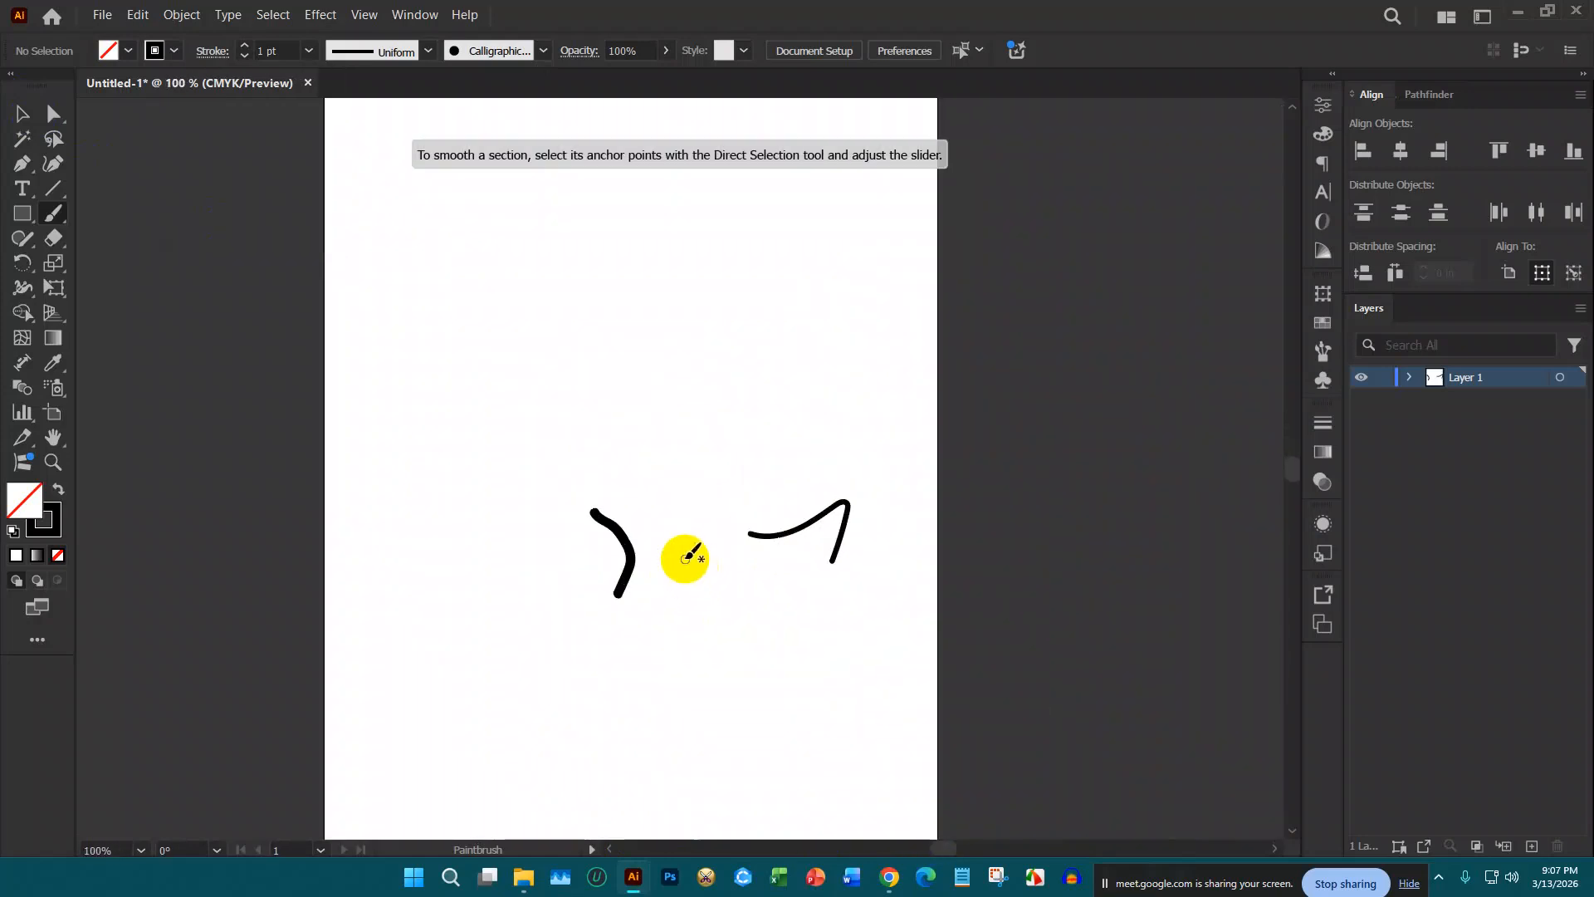
{"action": "mouse_move", "coordinate": [681, 656]}
{"action": "left_mouse_down"}
{"action": "mouse_move", "coordinate": [871, 776]}
{"action": "mouse_move", "coordinate": [897, 673]}
{"action": "mouse_move", "coordinate": [776, 628]}
{"action": "mouse_move", "coordinate": [730, 535]}
{"action": "mouse_move", "coordinate": [637, 474]}
{"action": "mouse_move", "coordinate": [677, 399]}
{"action": "left_mouse_up"}
{"action": "mouse_move", "coordinate": [803, 372]}
{"action": "left_mouse_down"}
{"action": "mouse_move", "coordinate": [797, 462]}
{"action": "mouse_move", "coordinate": [623, 423]}
{"action": "mouse_move", "coordinate": [590, 598]}
{"action": "mouse_move", "coordinate": [515, 762]}
{"action": "left_mouse_up"}
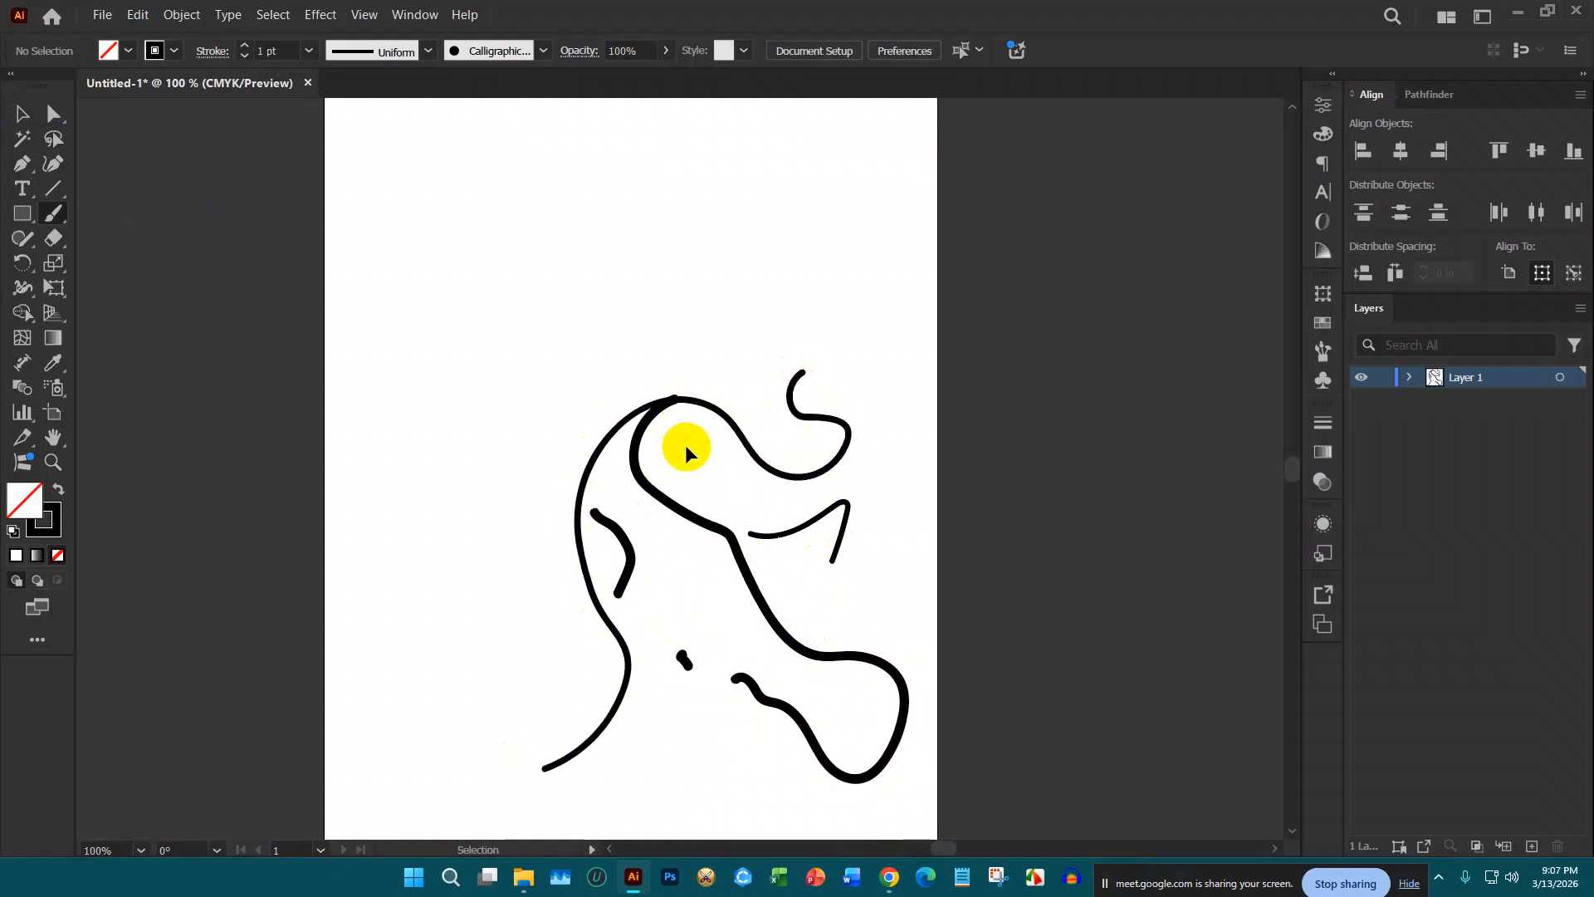
Step: Delete all the painted strokes, and paint one long test curve across the empty artboard and undo it
{"action": "key", "text": "ctrl+a"}
{"action": "key", "text": "Delete"}
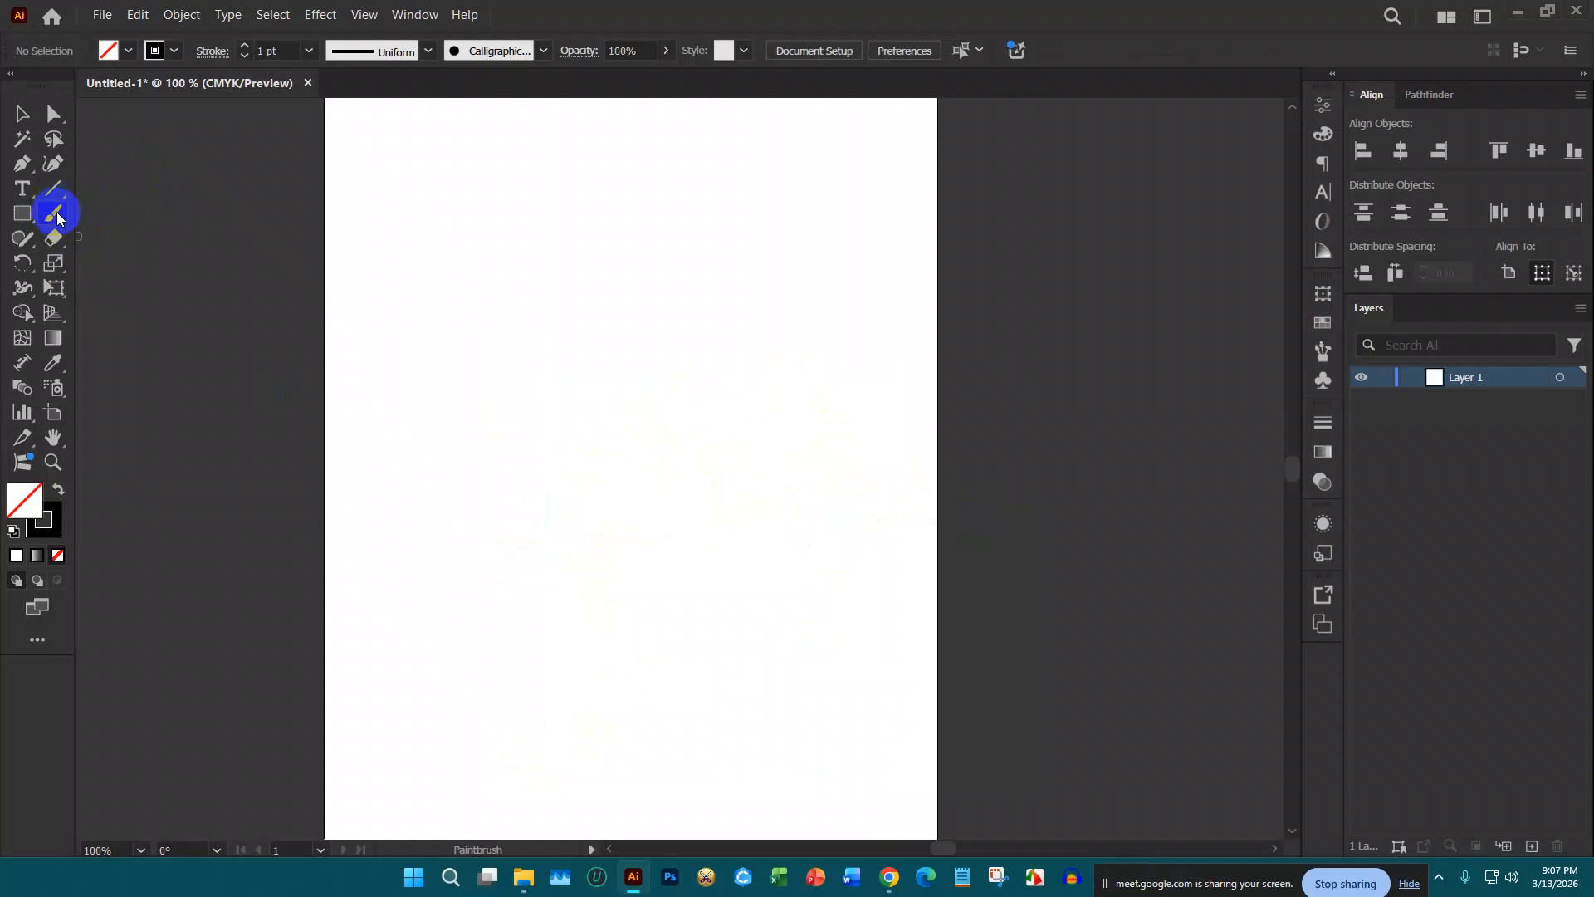
{"action": "mouse_move", "coordinate": [348, 196]}
{"action": "left_mouse_down"}
{"action": "mouse_move", "coordinate": [690, 410]}
{"action": "mouse_move", "coordinate": [617, 706]}
{"action": "left_mouse_up"}
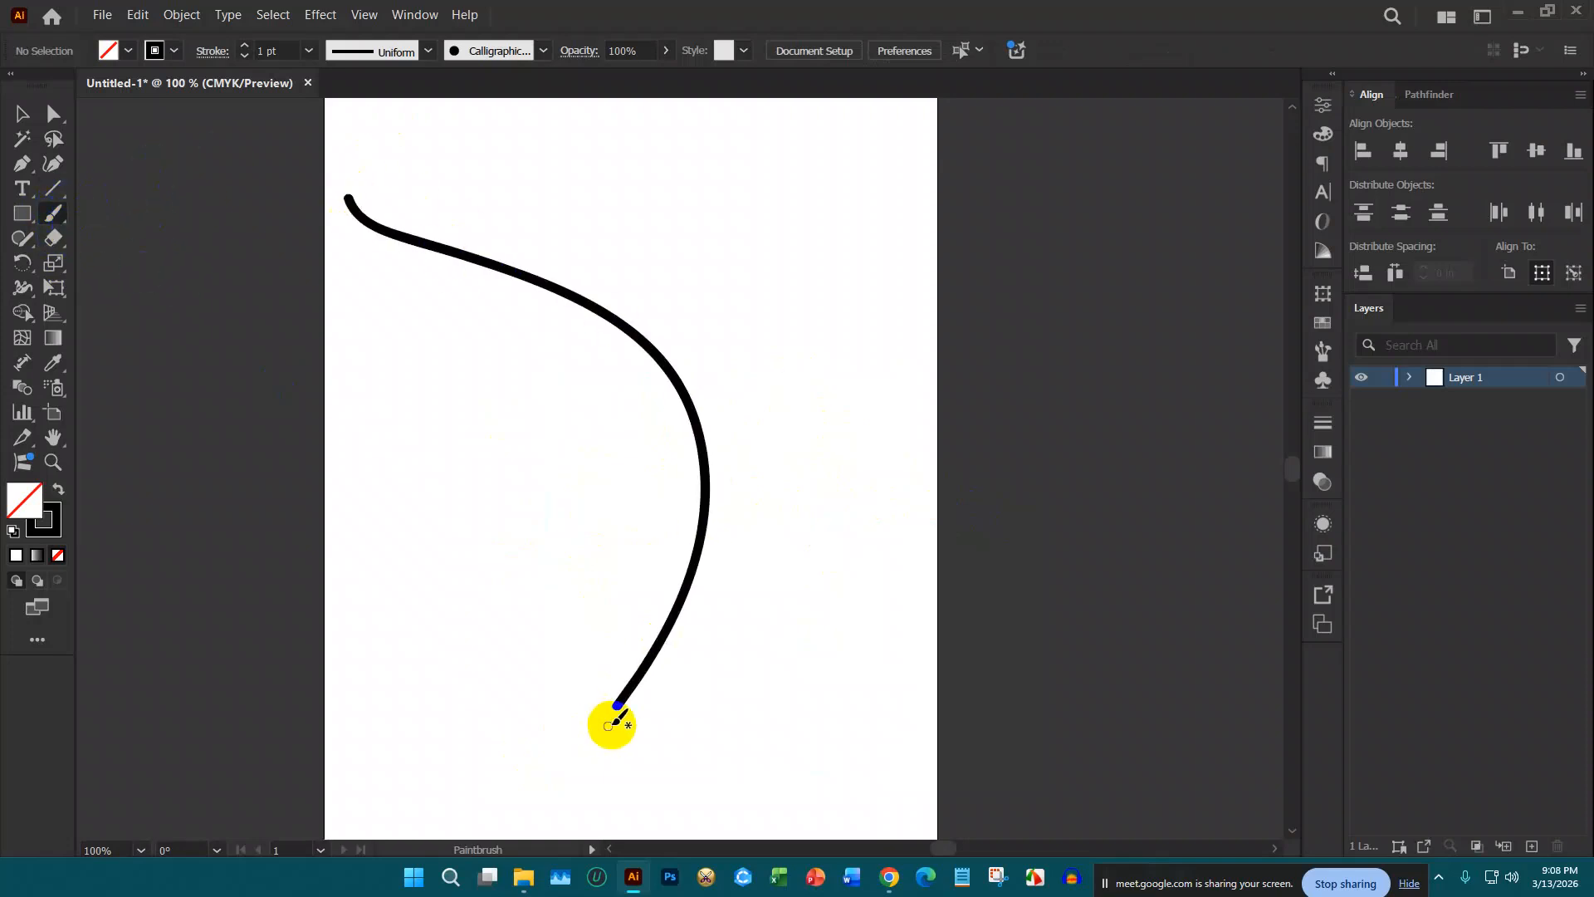
{"action": "key", "text": "ctrl+z"}
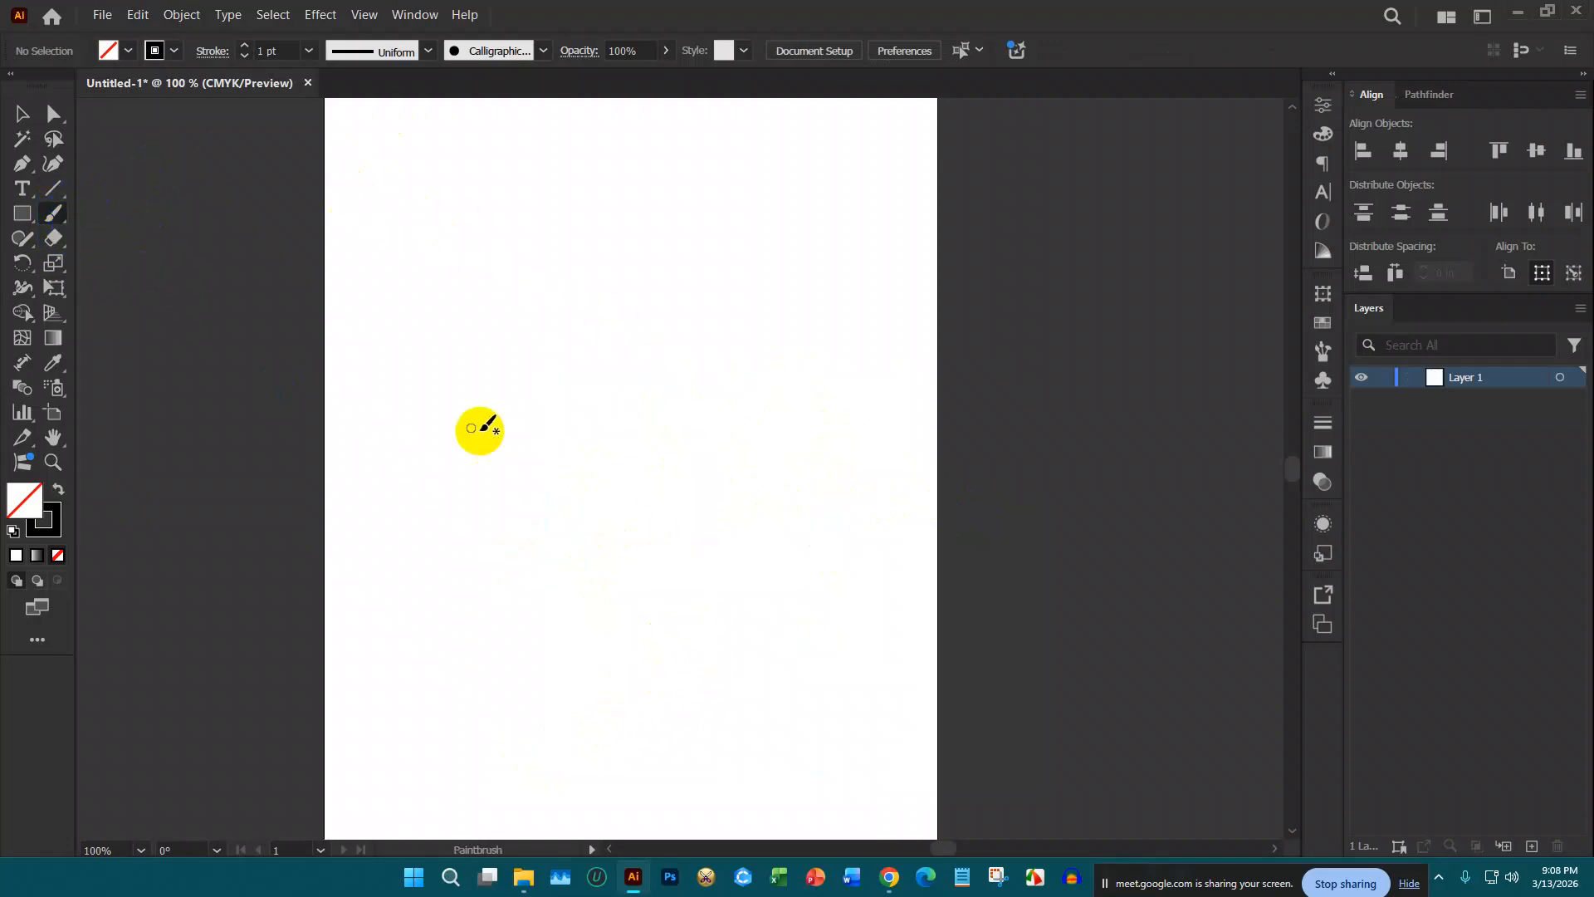
Step: Set the Paintbrush tool's fidelity to the full Smooth end
{"action": "double_click", "coordinate": [53, 223]}
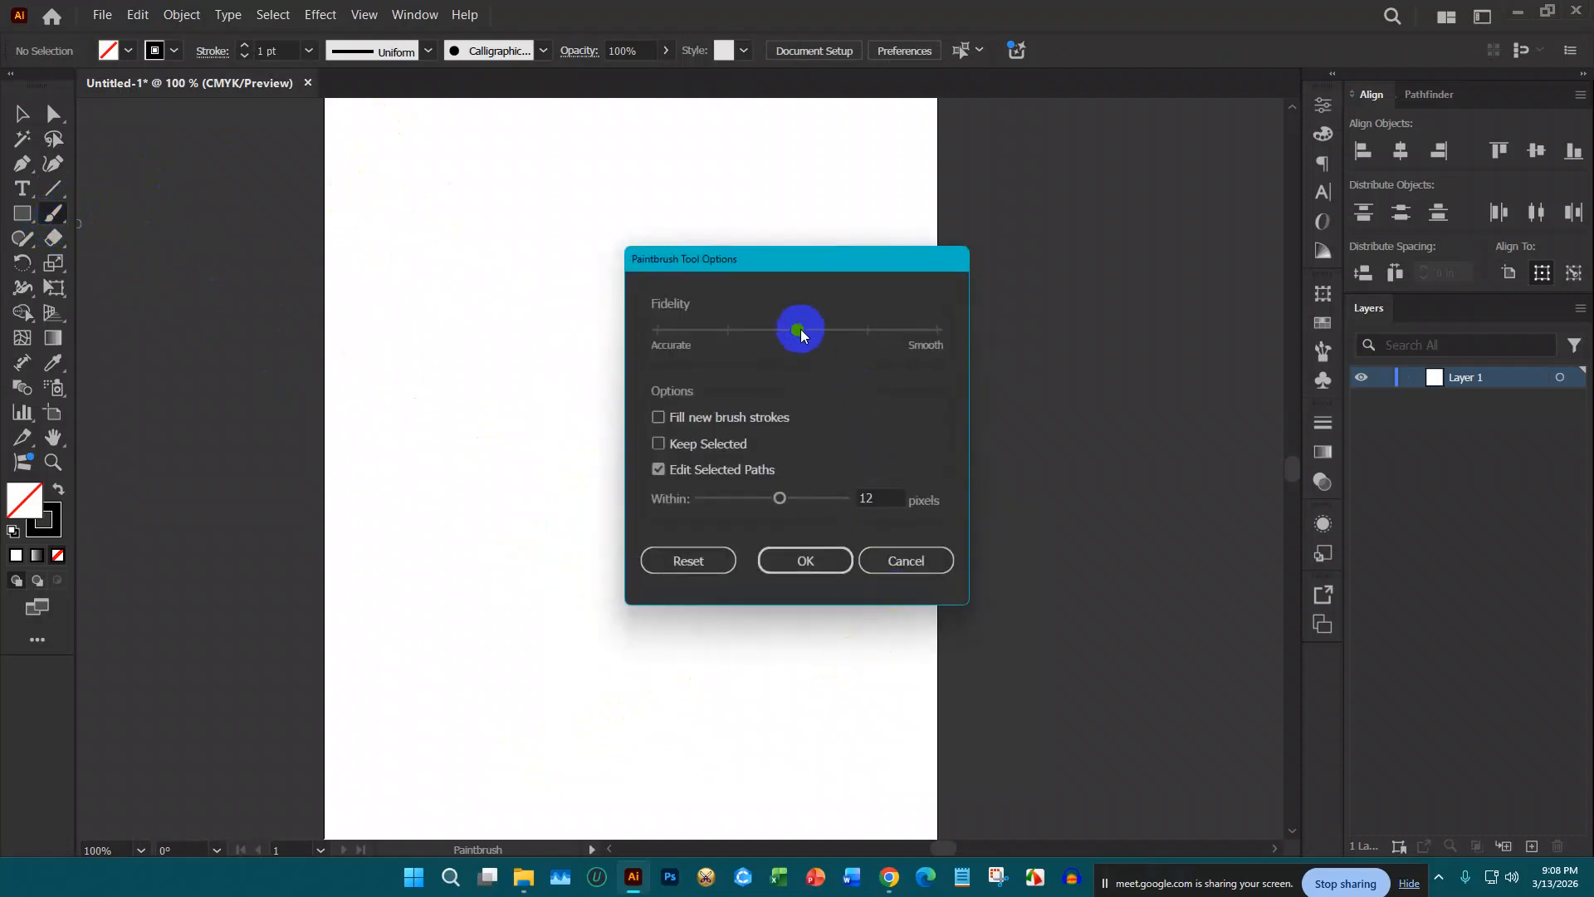
{"action": "left_click_drag", "start_coordinate": [802, 334], "coordinate": [934, 333]}
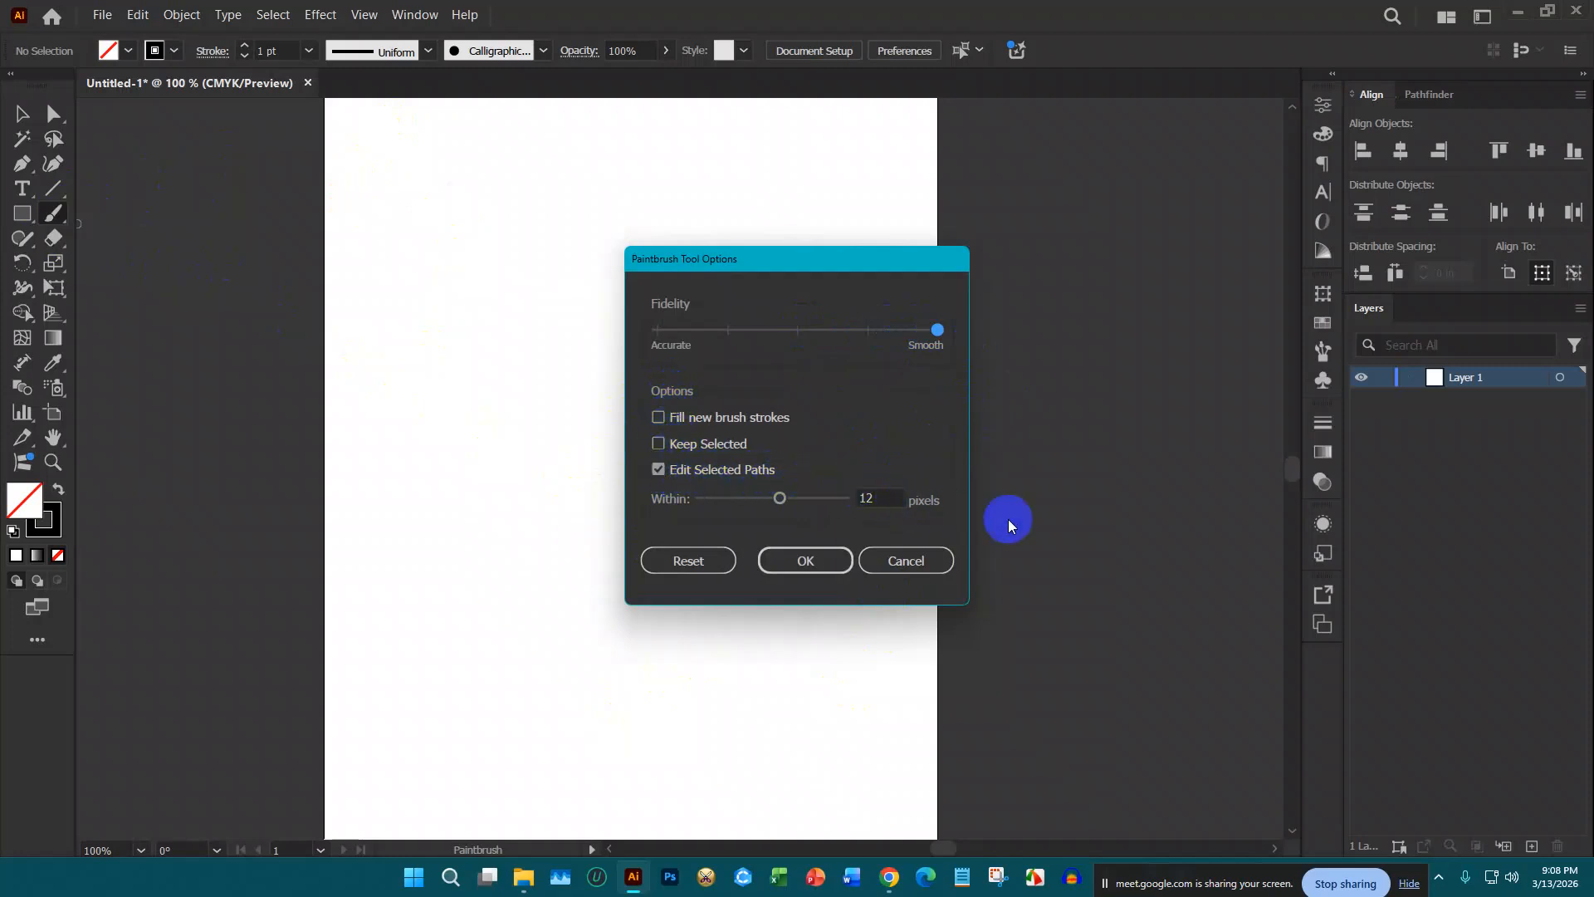
{"action": "left_click", "coordinate": [805, 561]}
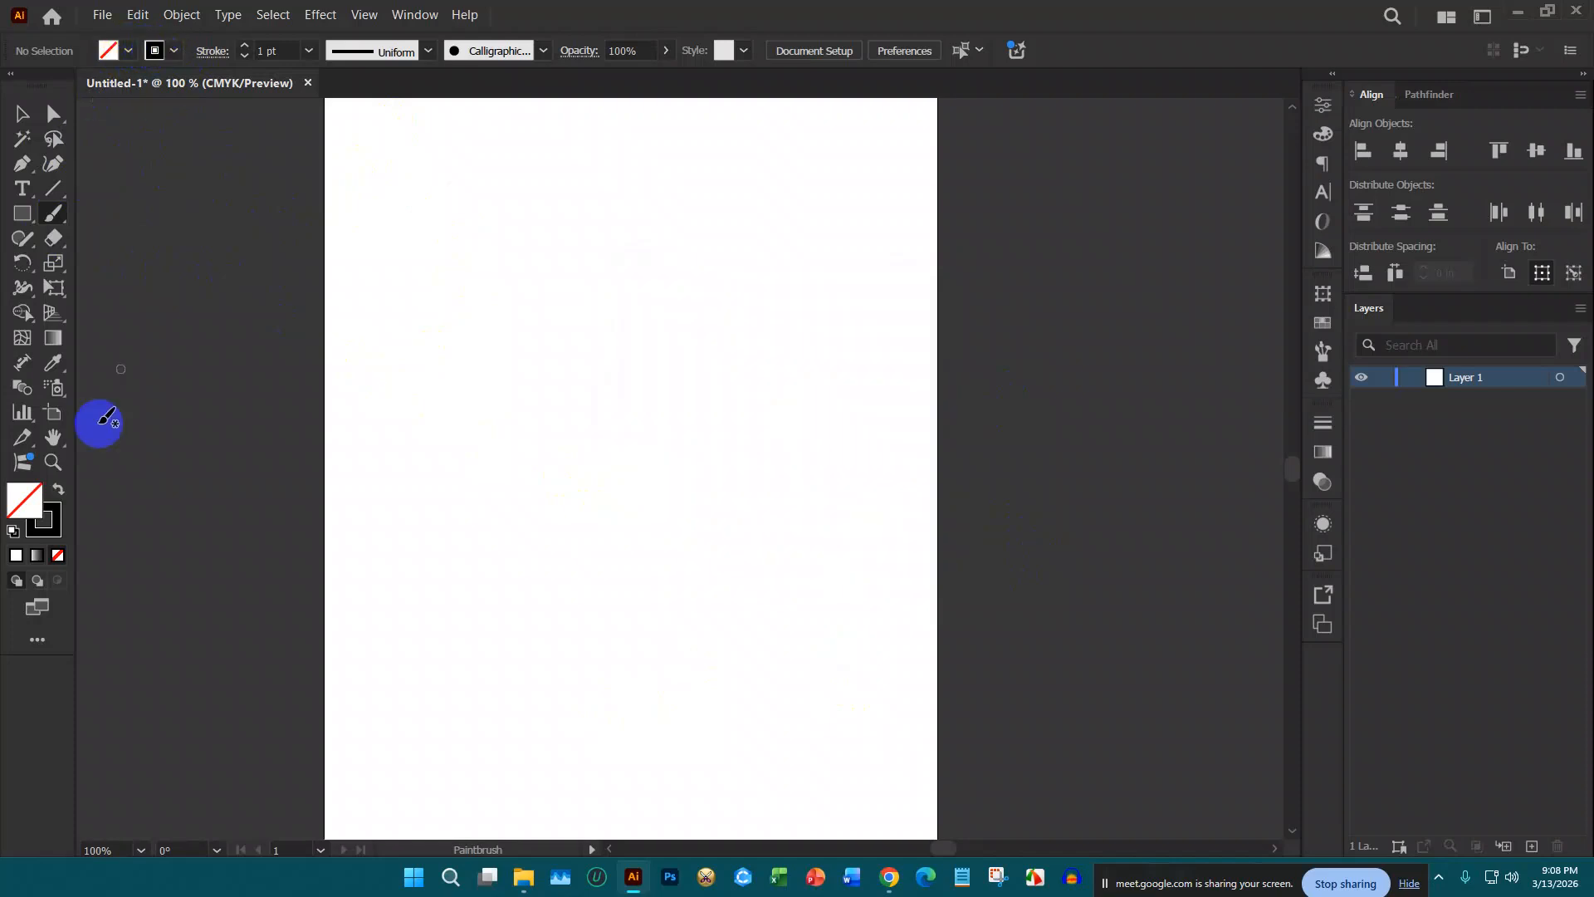
Step: Swap fill and stroke for a black fill without stroke, and draw a wide flat ellipse about 1.14 in wide
{"action": "left_click", "coordinate": [59, 490]}
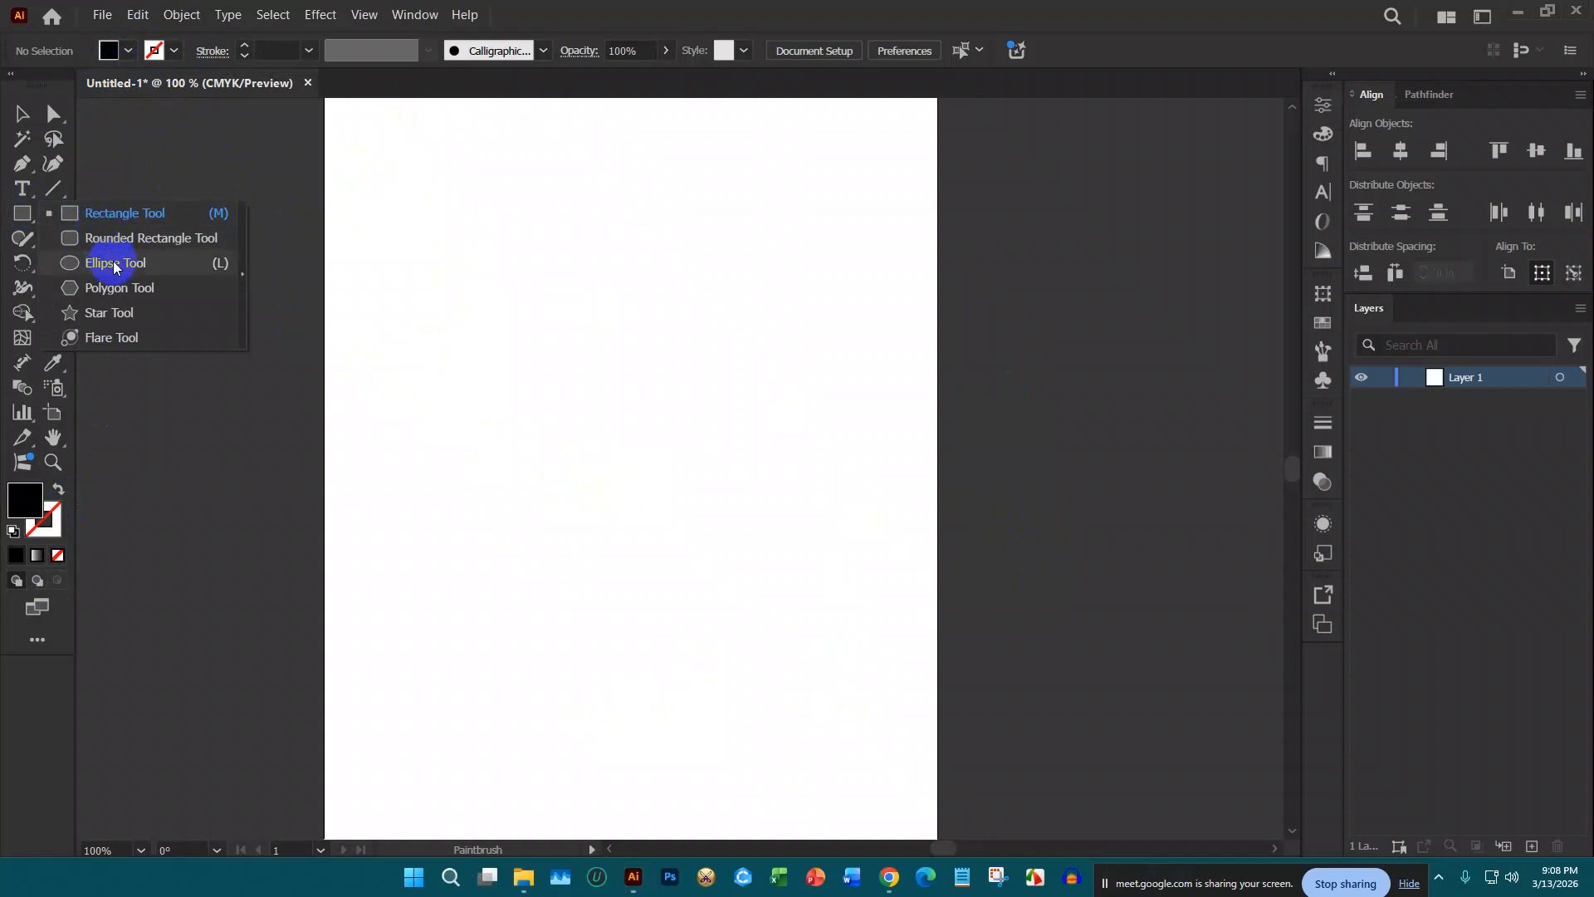
{"action": "left_click", "coordinate": [114, 262]}
{"action": "scroll", "coordinate": [564, 382], "scroll_direction": "up", "scroll_amount": 1}
{"action": "left_click_drag", "start_coordinate": [498, 335], "coordinate": [665, 398]}
{"action": "scroll", "coordinate": [449, 455], "scroll_direction": "down", "scroll_amount": 1}
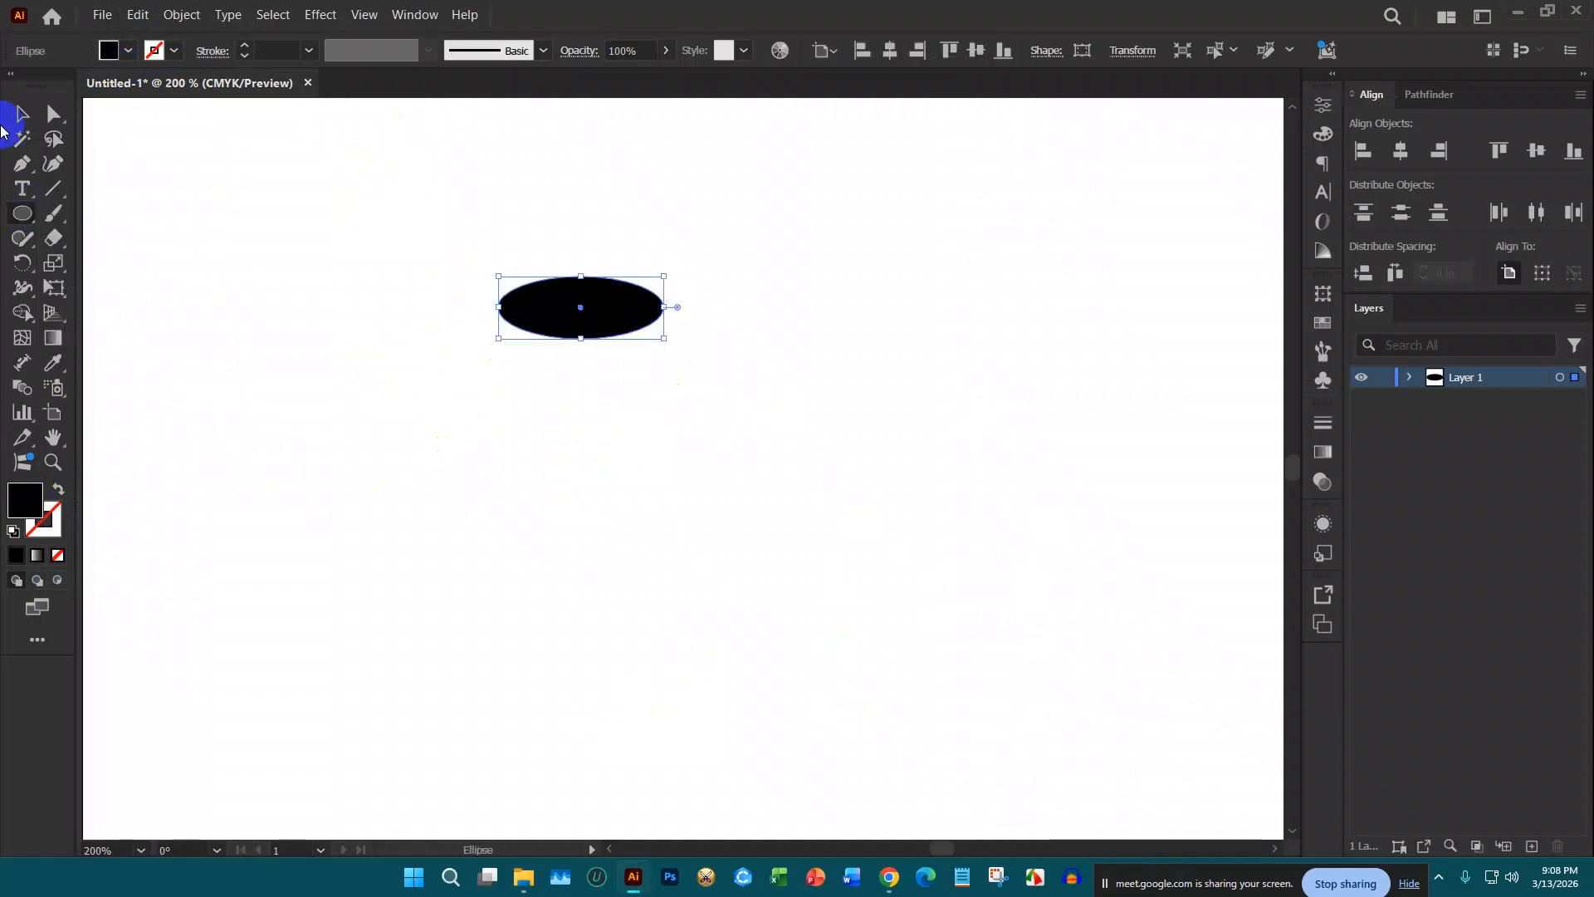
Step: Place a duplicate of the black ellipse directly below the original
{"action": "left_click", "coordinate": [21, 113]}
{"action": "left_click_drag", "start_coordinate": [585, 309], "coordinate": [603, 396]}
{"action": "scroll", "coordinate": [619, 382], "scroll_direction": "up", "scroll_amount": 1}
Step: Flatten the lower ellipse into a thin sliver, keeping its width
{"action": "left_click", "coordinate": [634, 366]}
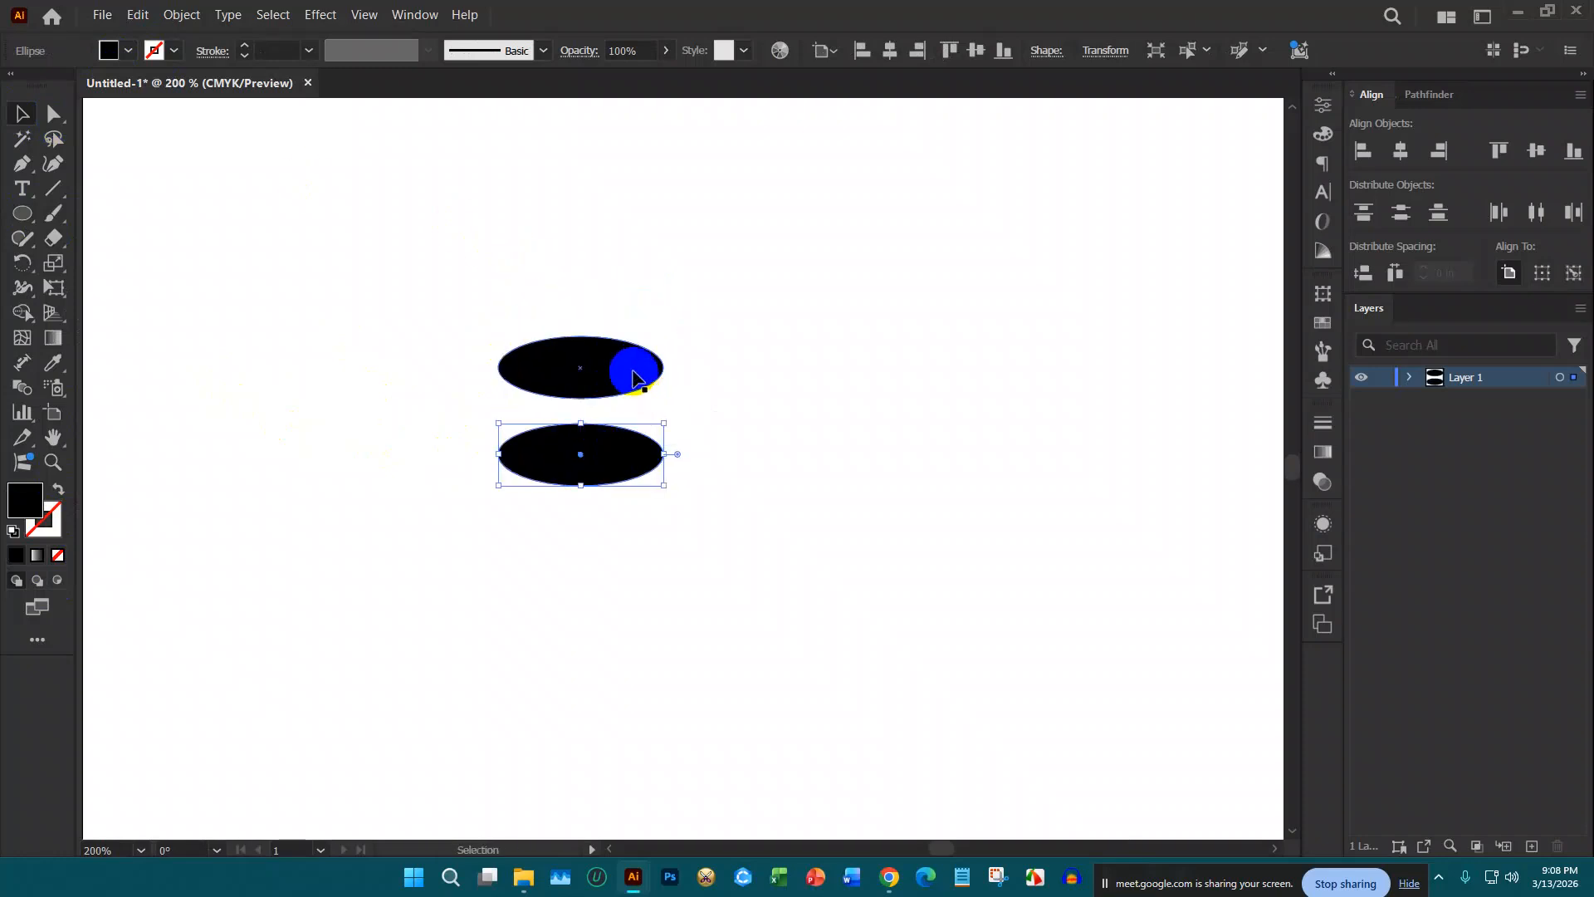
{"action": "scroll", "coordinate": [634, 366], "scroll_direction": "up", "scroll_amount": 1}
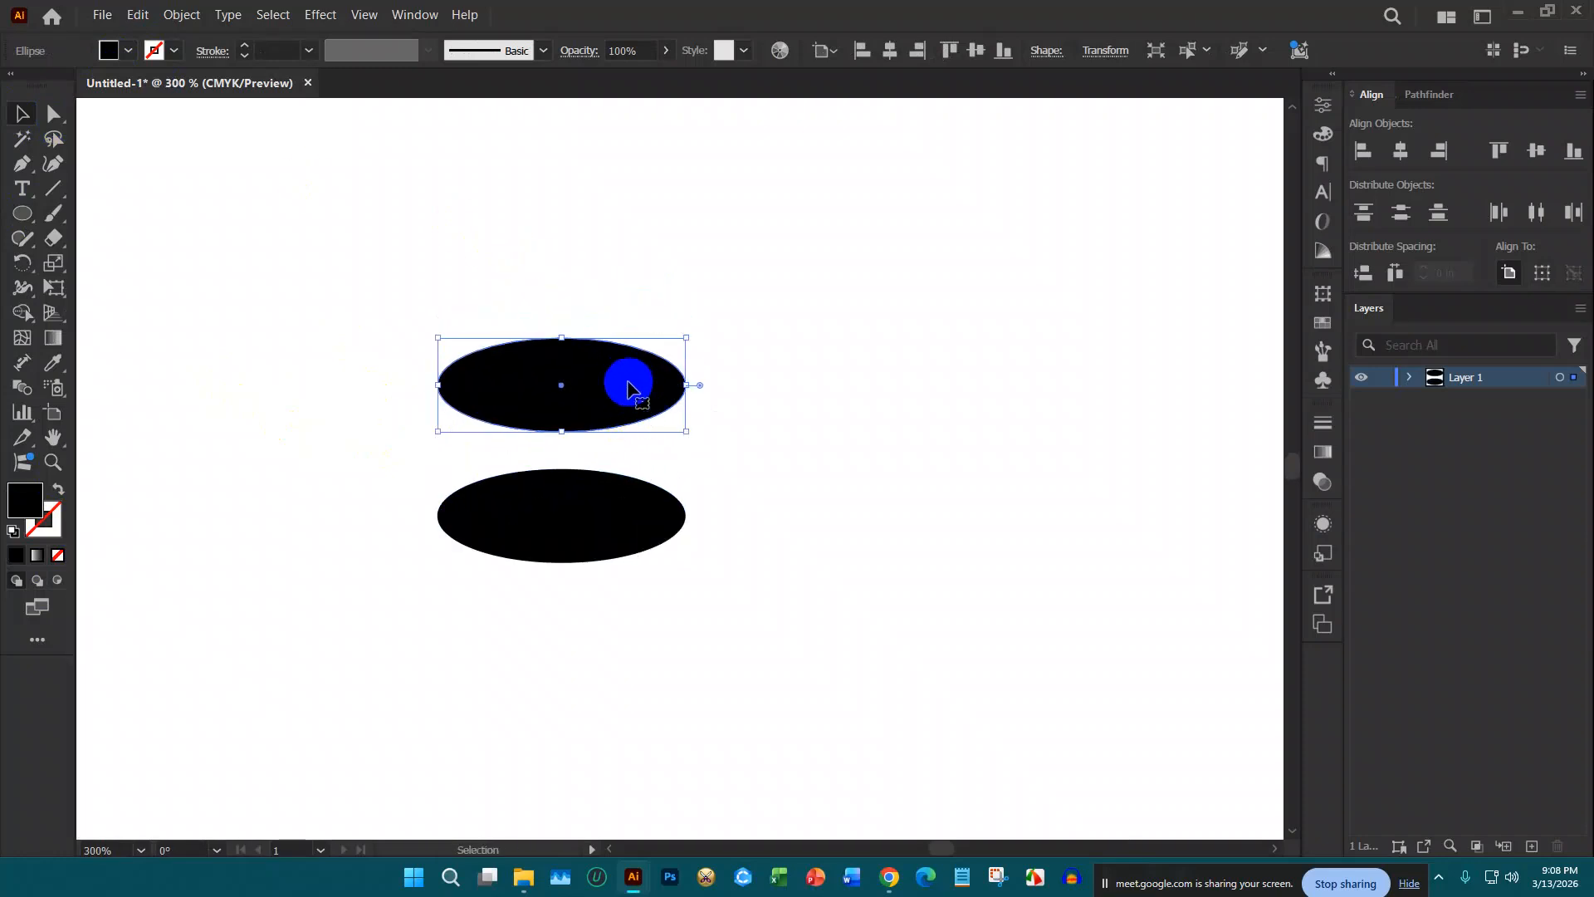
{"action": "left_click", "coordinate": [564, 508]}
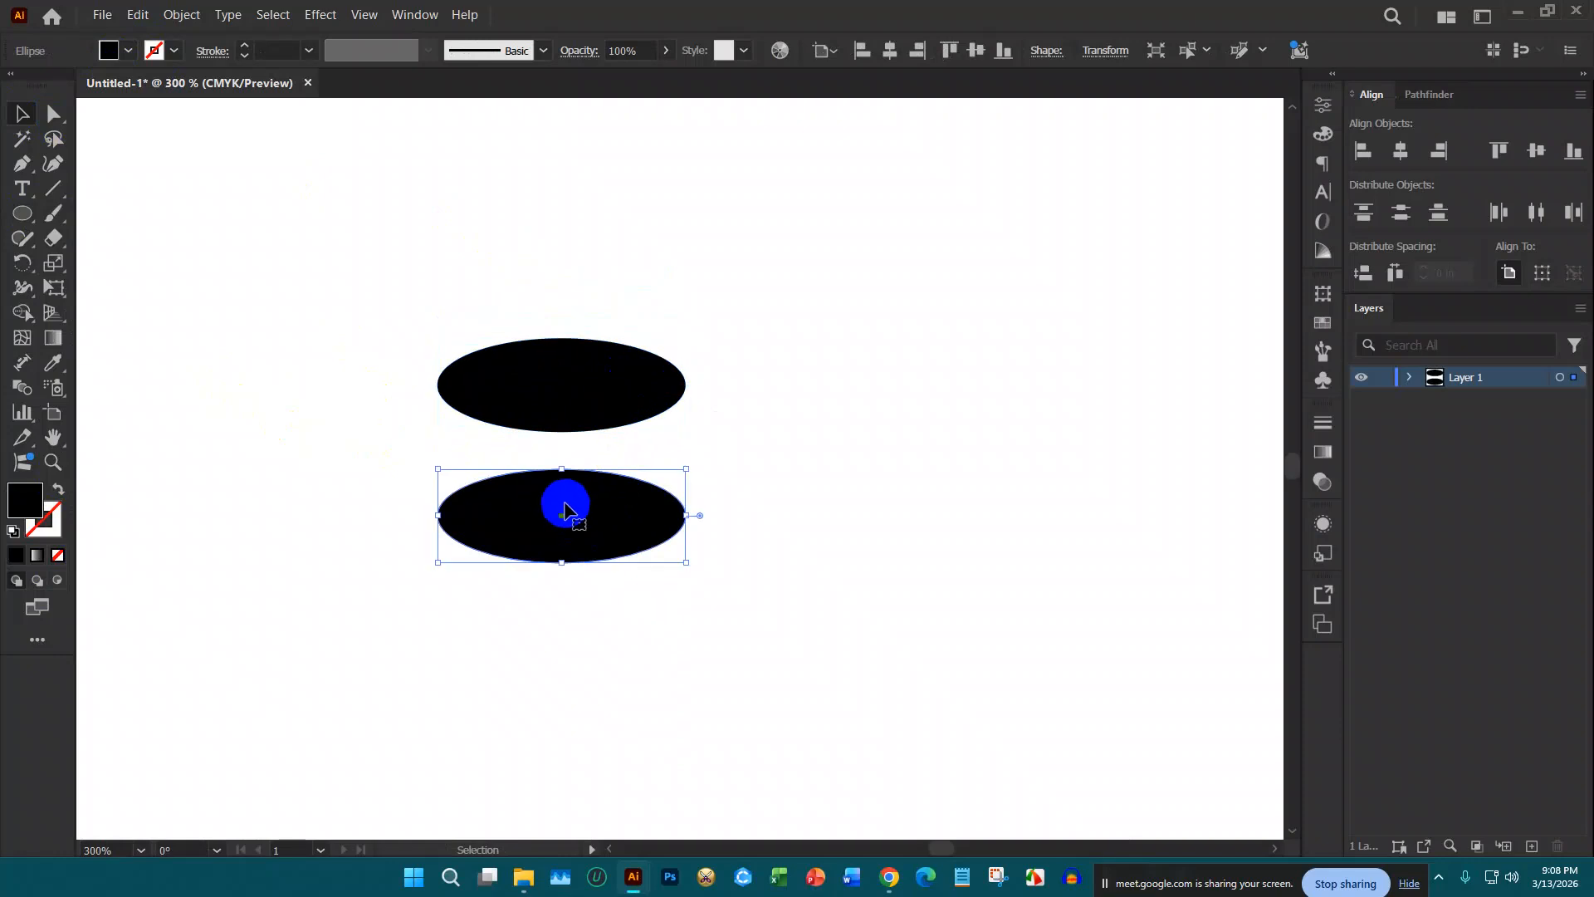
{"action": "left_click_drag", "start_coordinate": [562, 469], "coordinate": [582, 538]}
{"action": "left_click_drag", "start_coordinate": [511, 491], "coordinate": [714, 673]}
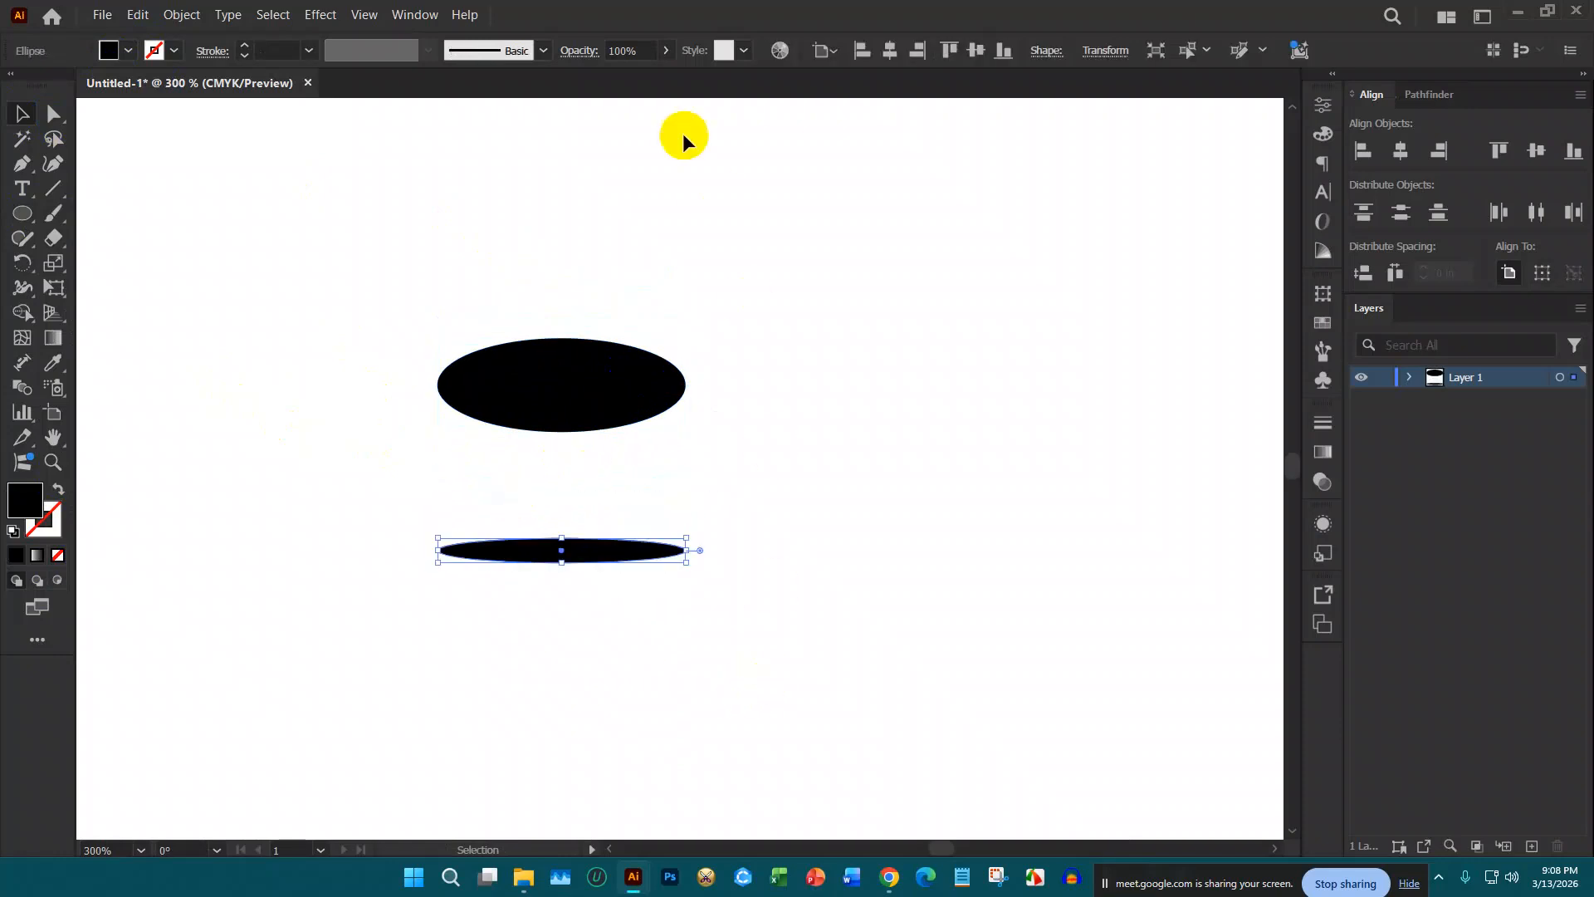
Step: Start a new art brush from the flattened ellipse and name it B1
{"action": "left_click", "coordinate": [541, 52]}
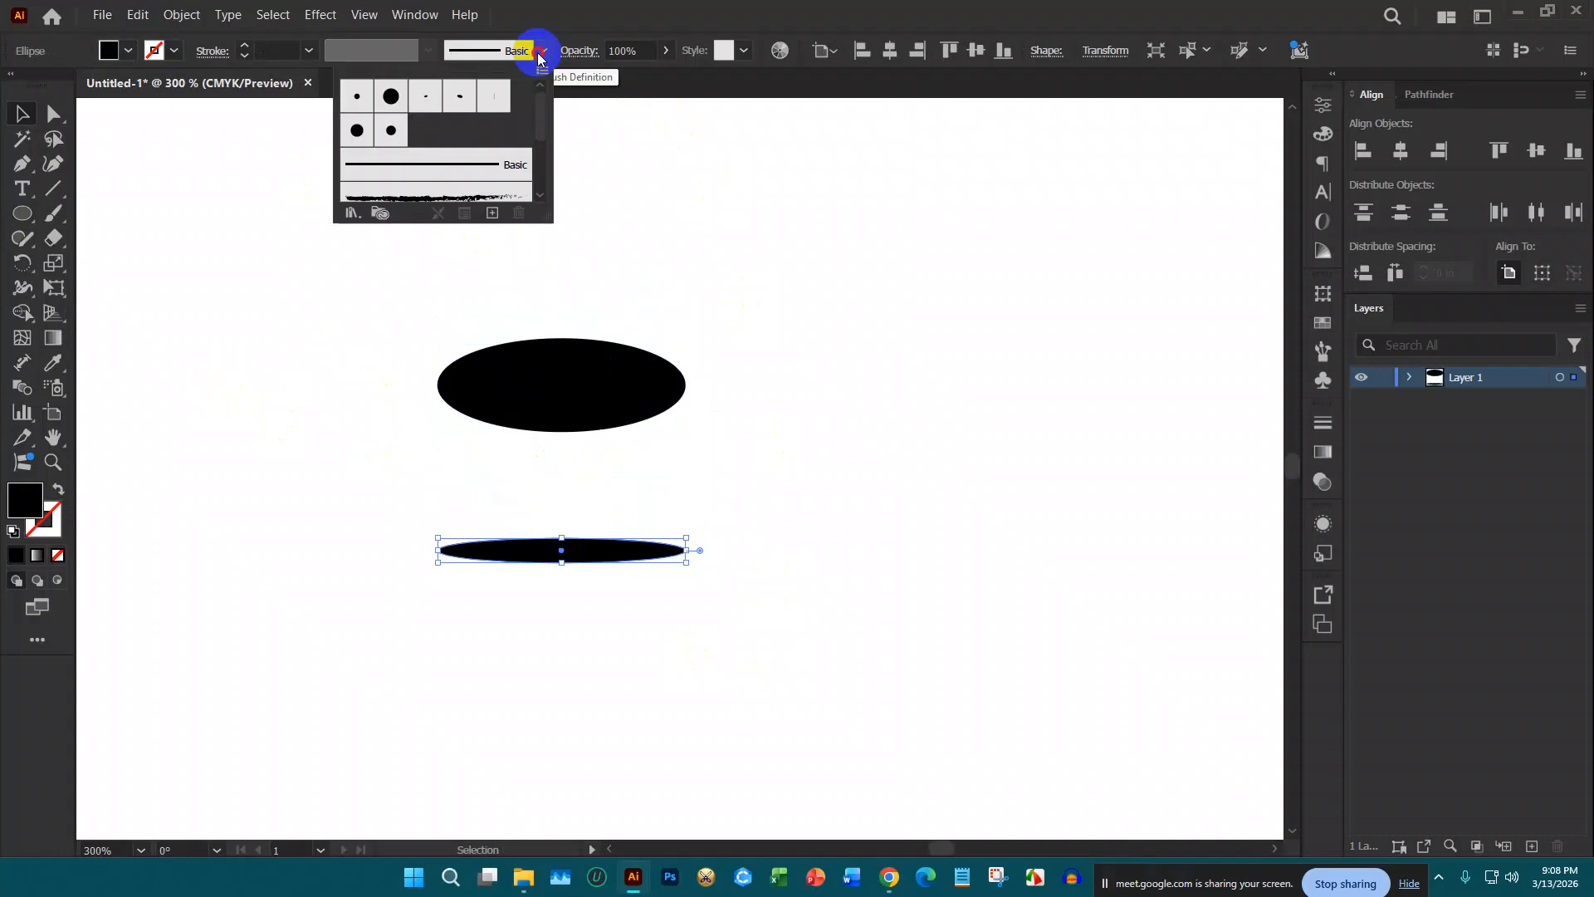
{"action": "left_click", "coordinate": [486, 214]}
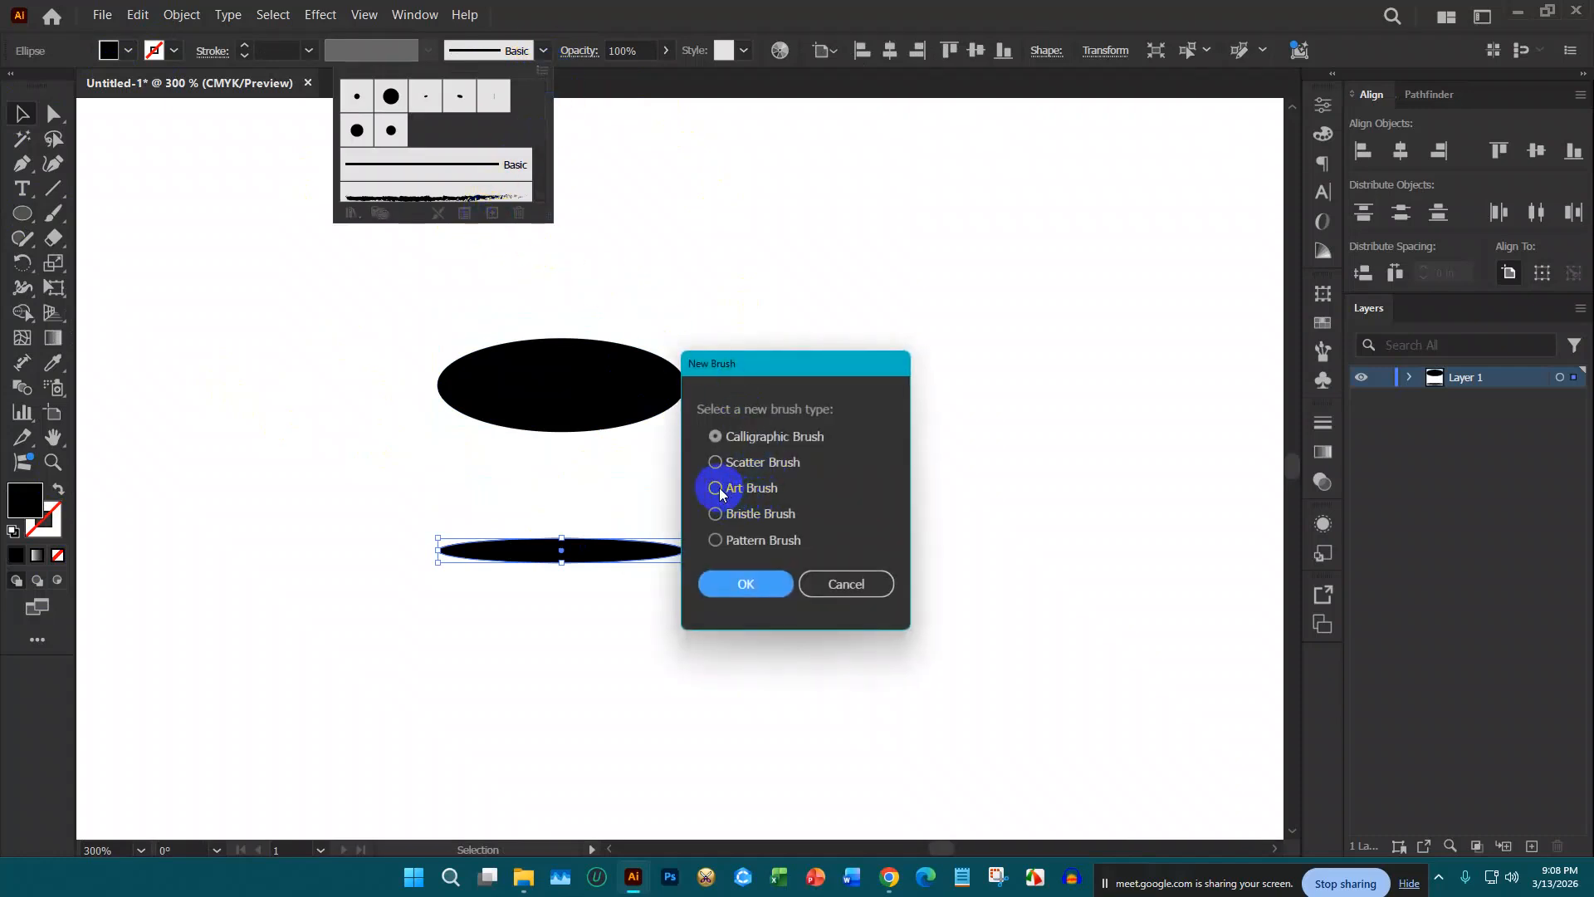
{"action": "left_click", "coordinate": [750, 585]}
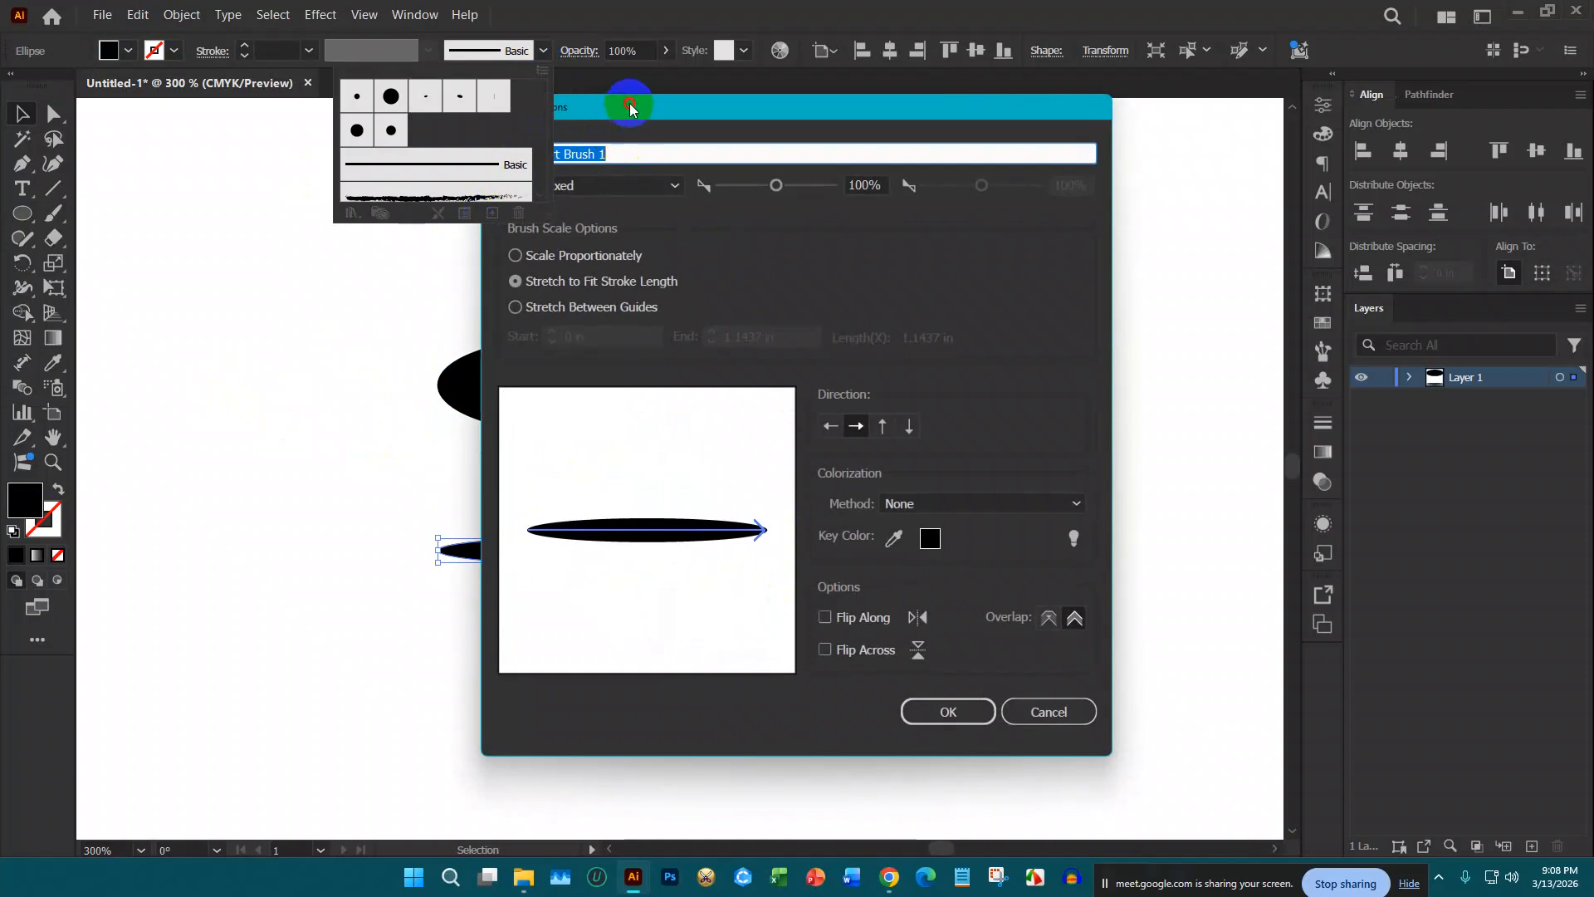
{"action": "left_click_drag", "start_coordinate": [630, 108], "coordinate": [890, 122]}
{"action": "type", "text": "B"}
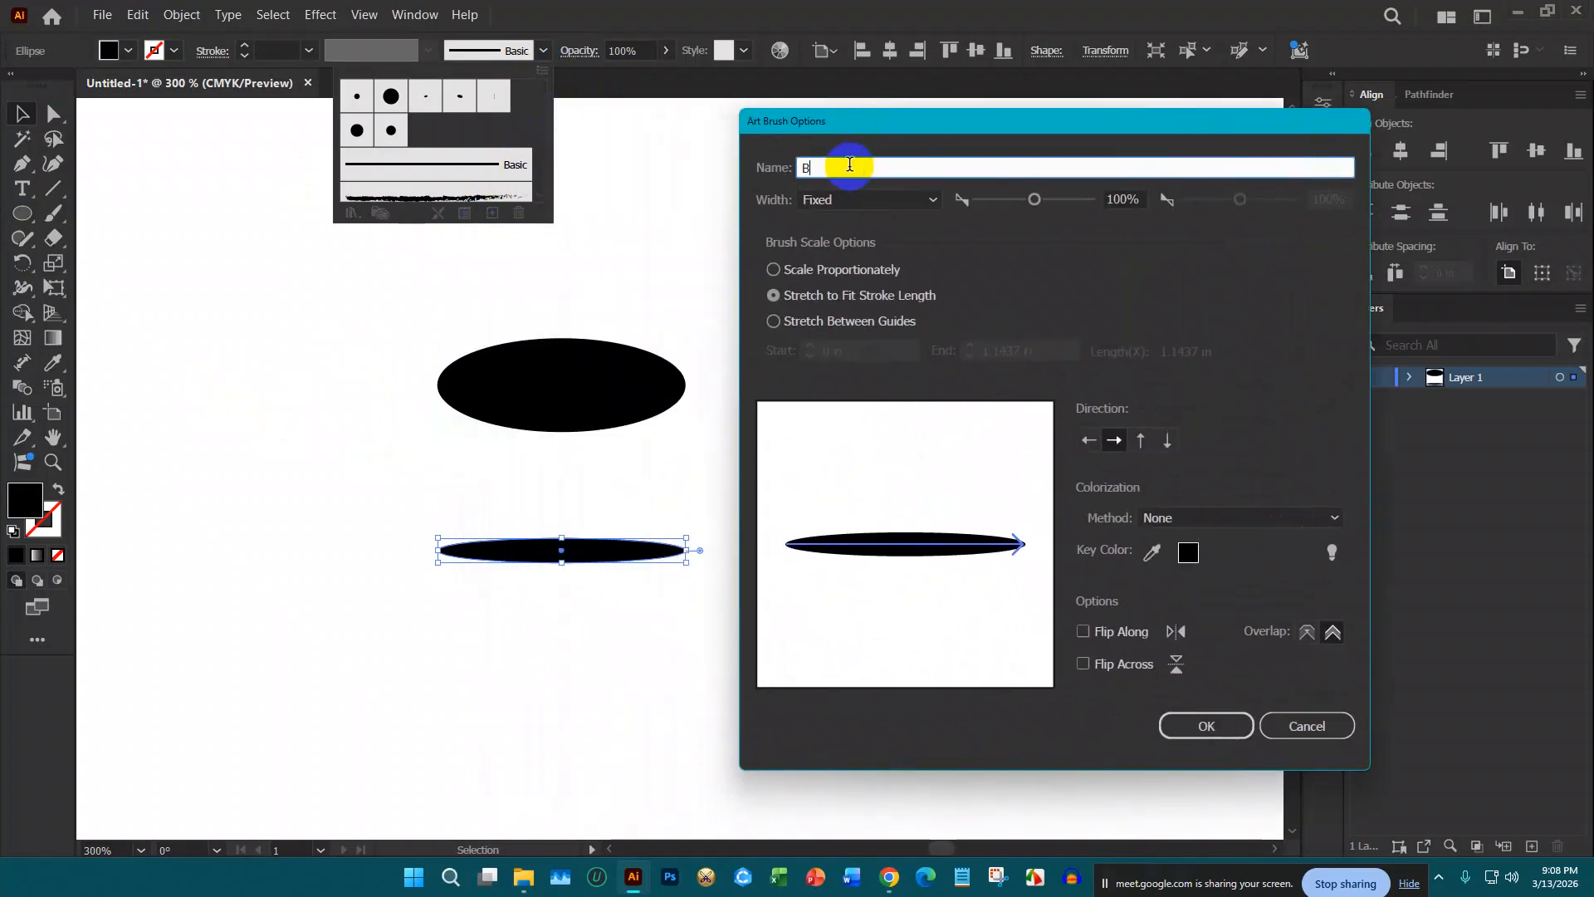
{"action": "type", "text": "1"}
Step: Set the art brush's colorization method to Tints, create the brush and deselect the ellipse
{"action": "left_click", "coordinate": [1171, 518]}
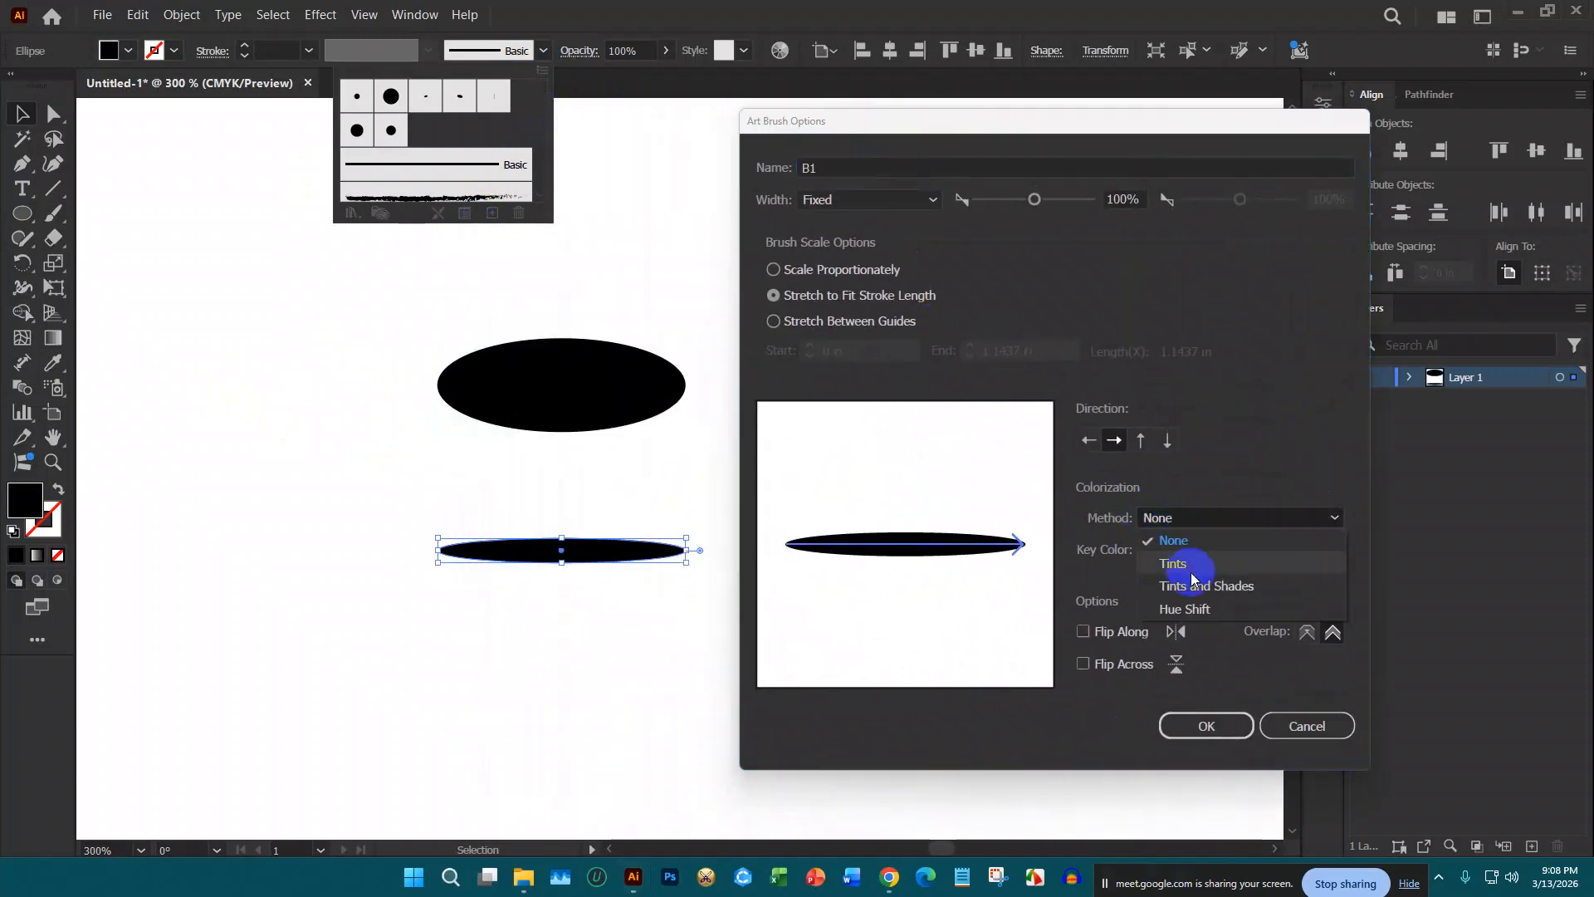
{"action": "left_click", "coordinate": [1196, 566]}
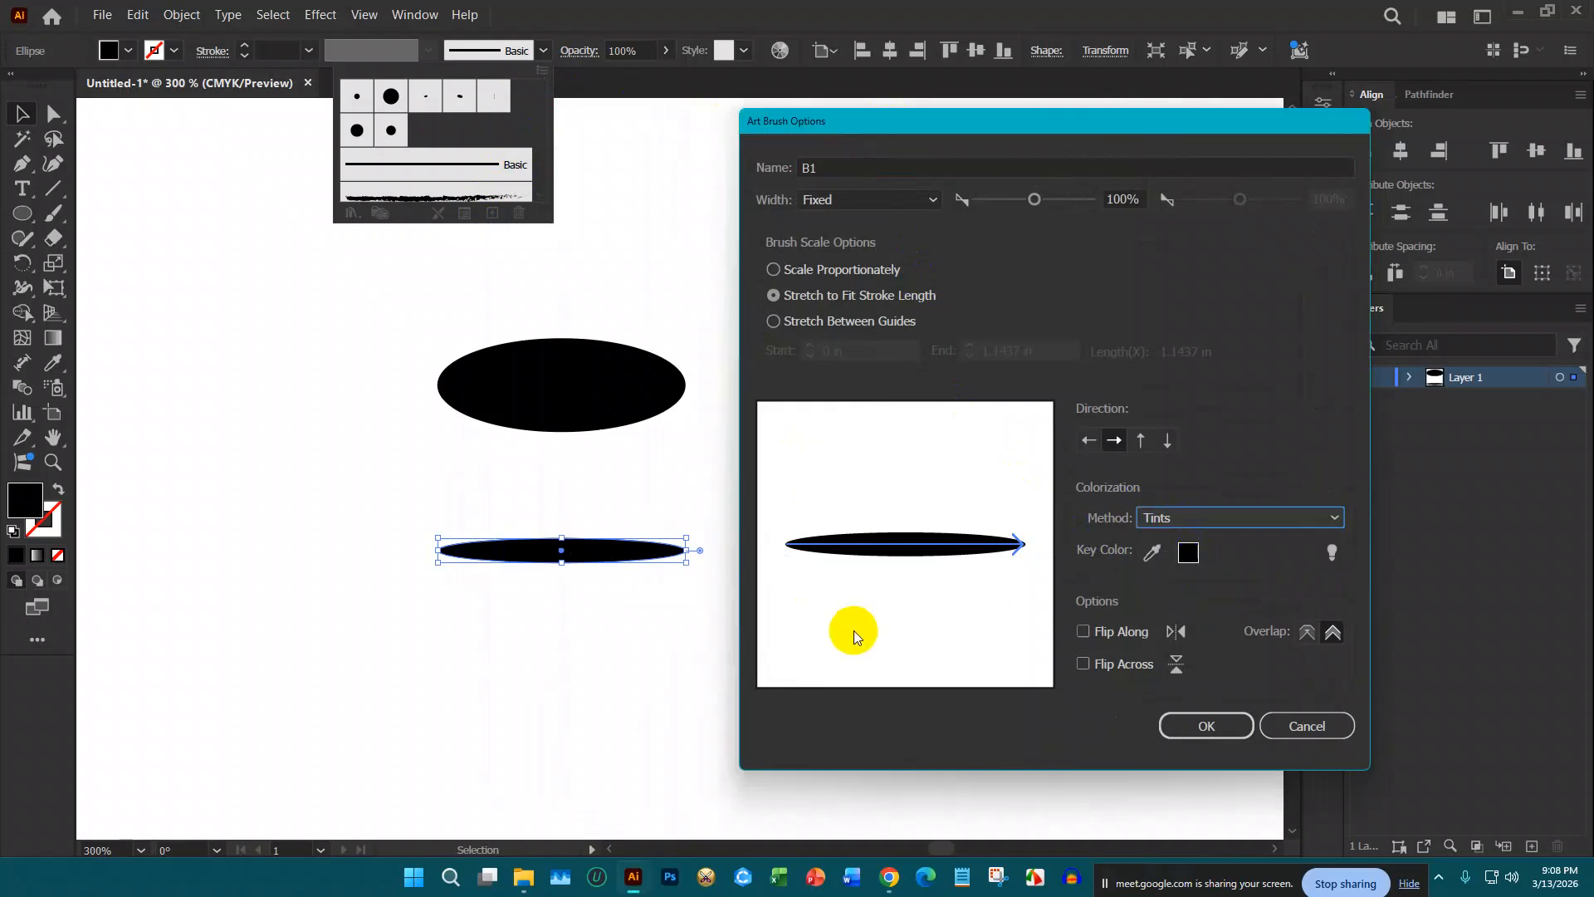
{"action": "left_click", "coordinate": [1206, 726]}
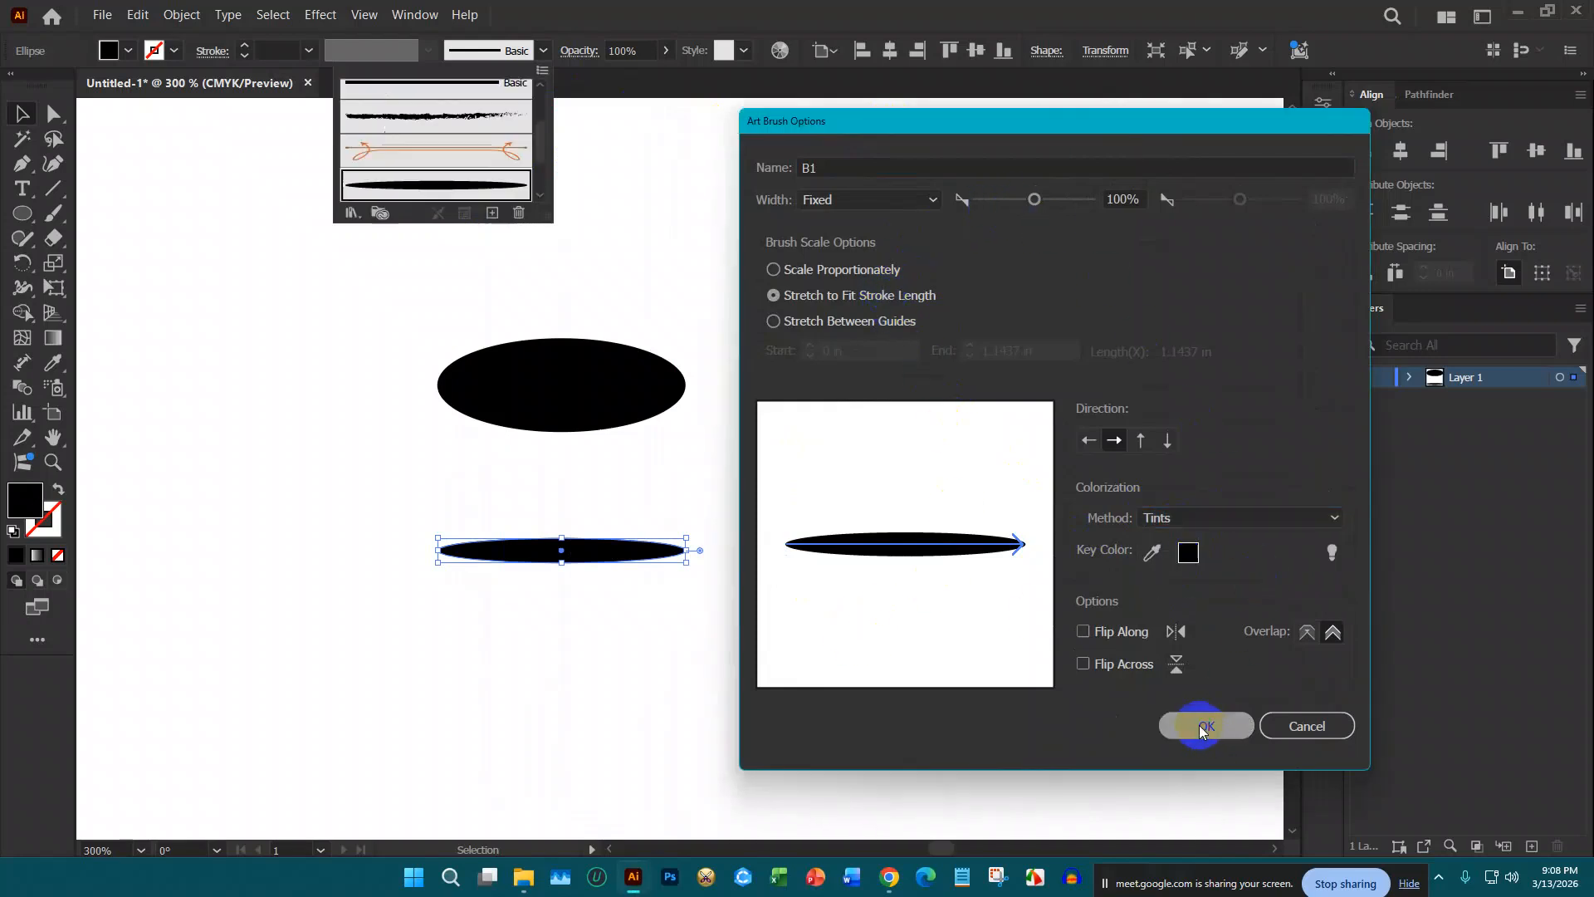
{"action": "left_click", "coordinate": [374, 205]}
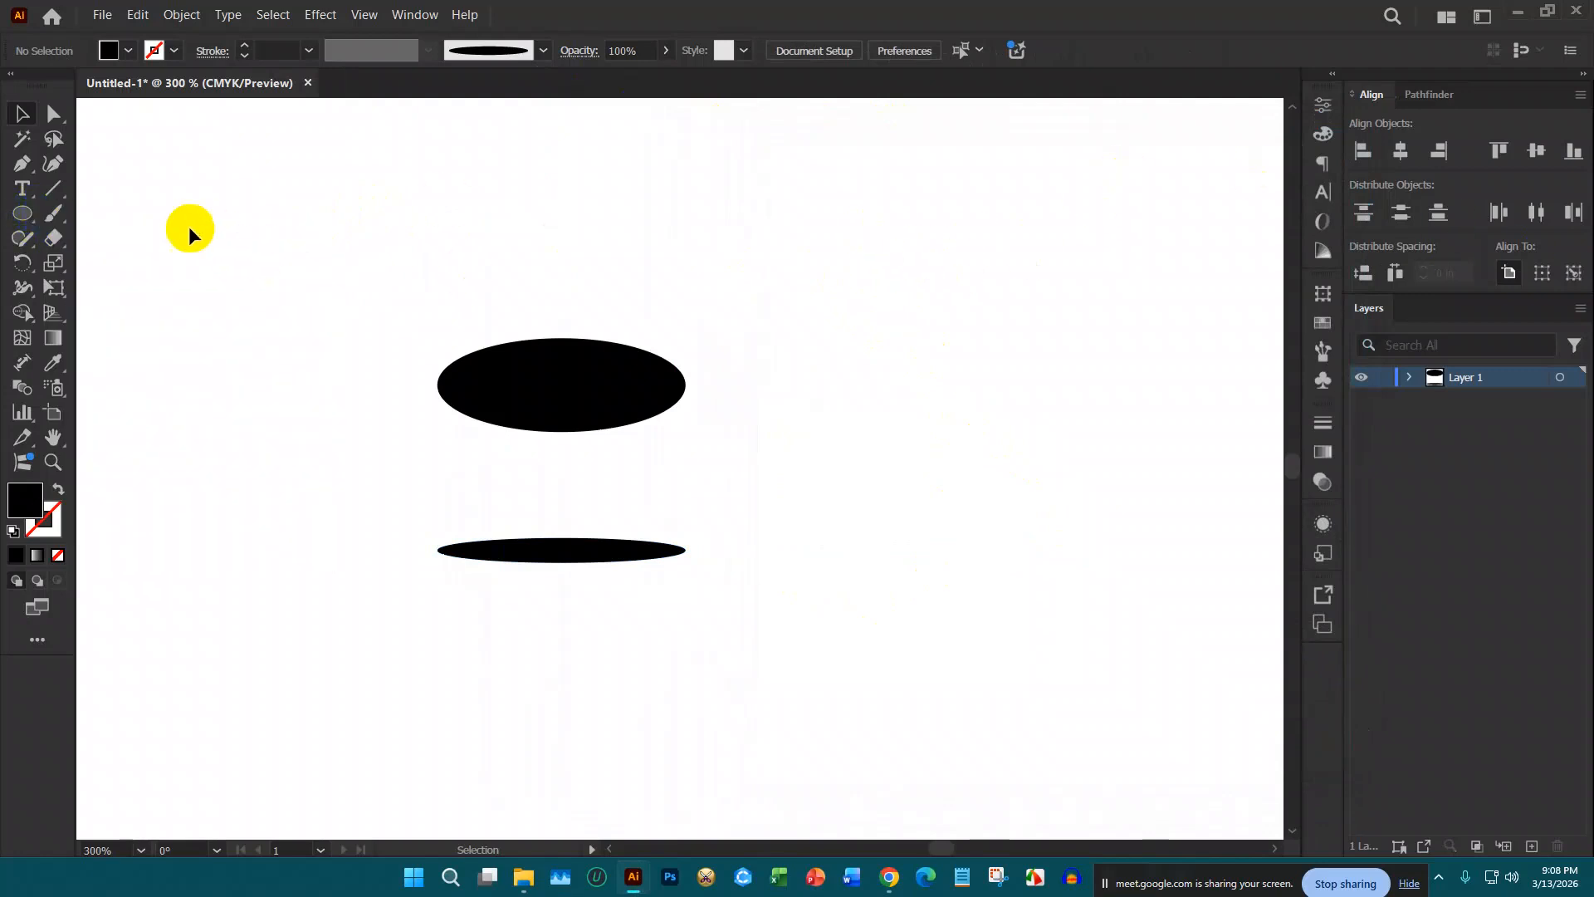
Step: Paint two long tapered curves with the B1 brush, one above the ellipses and one beside them
{"action": "left_click", "coordinate": [61, 214]}
{"action": "left_click_drag", "start_coordinate": [287, 178], "coordinate": [671, 287]}
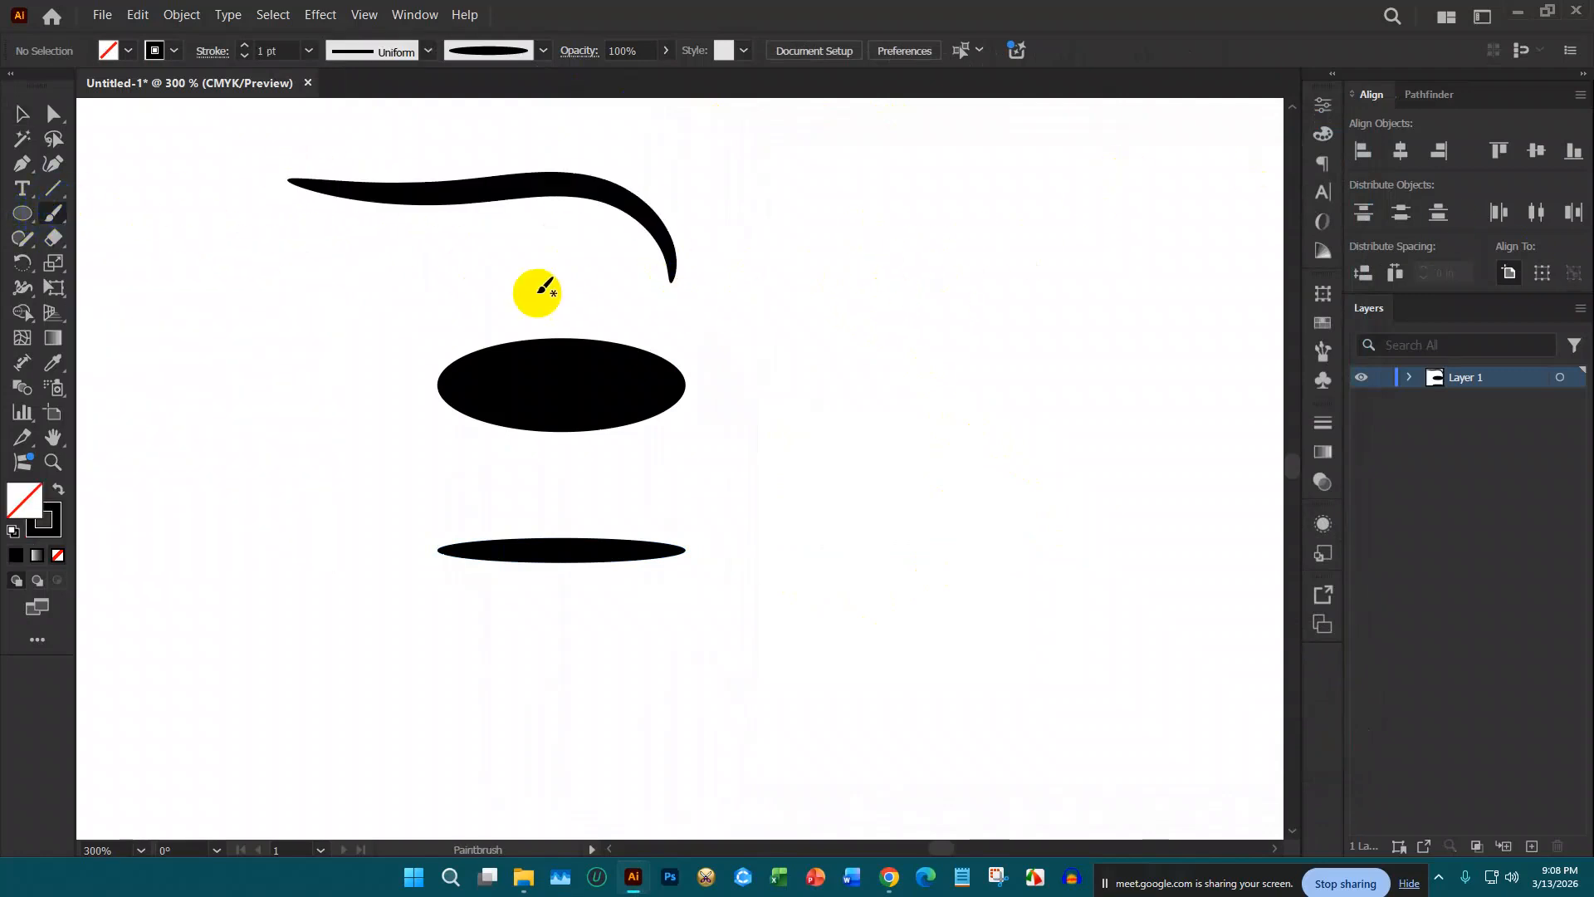
{"action": "scroll", "coordinate": [548, 282], "scroll_direction": "up", "scroll_amount": 1}
{"action": "scroll", "coordinate": [579, 267], "scroll_direction": "up", "scroll_amount": 1}
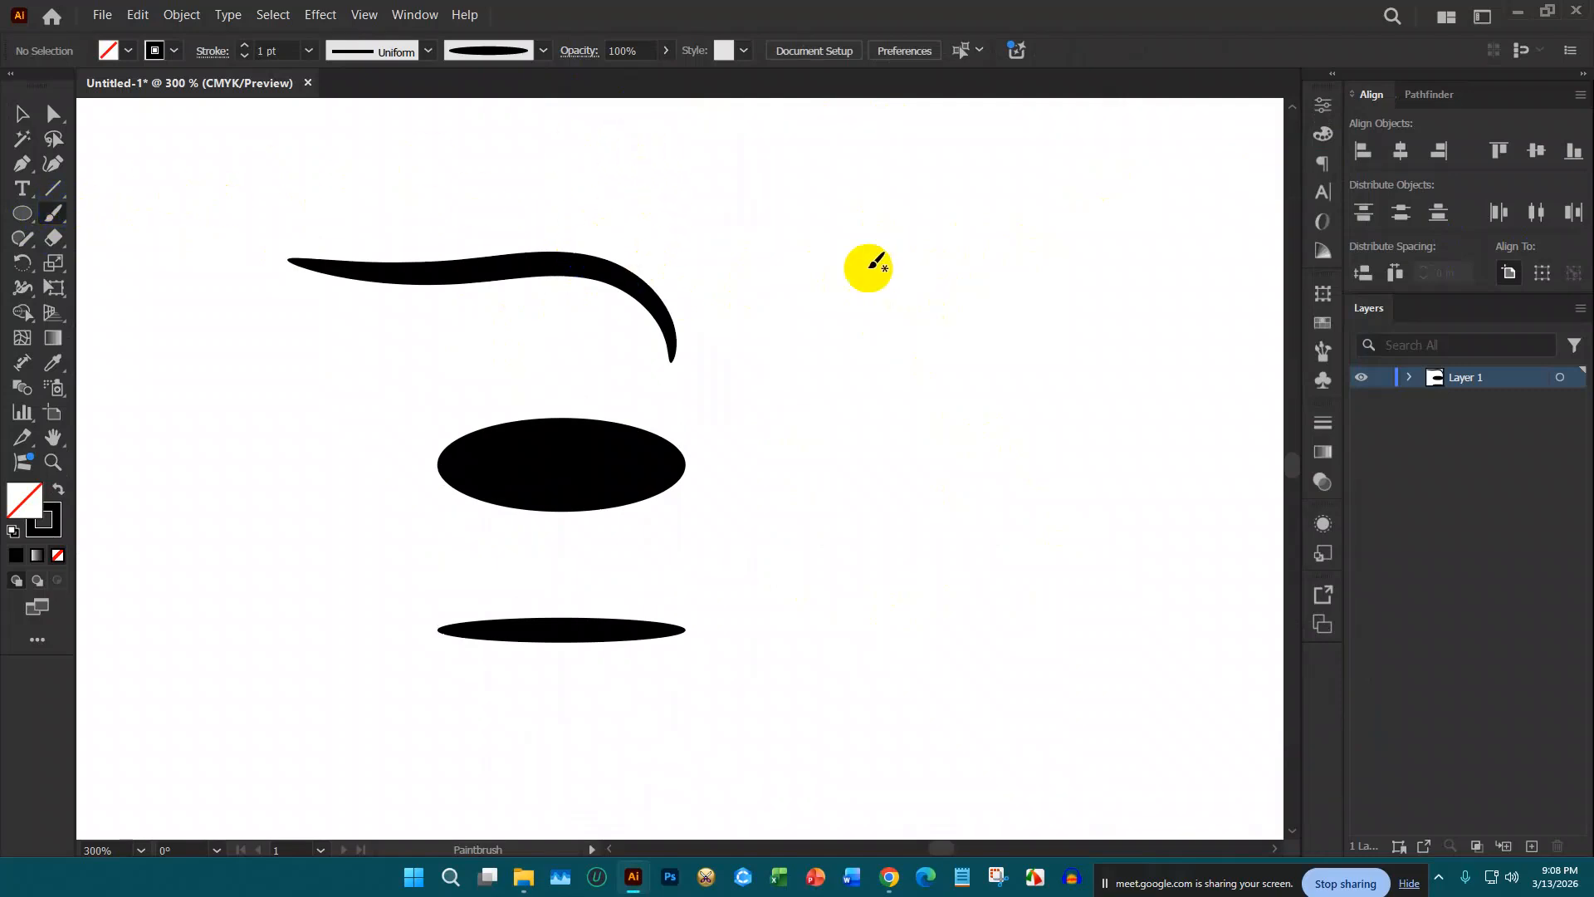
{"action": "scroll", "coordinate": [681, 237], "scroll_direction": "up", "scroll_amount": 1}
{"action": "mouse_move", "coordinate": [730, 158]}
{"action": "left_mouse_down"}
{"action": "mouse_move", "coordinate": [961, 587]}
{"action": "mouse_move", "coordinate": [917, 751]}
{"action": "left_mouse_up"}
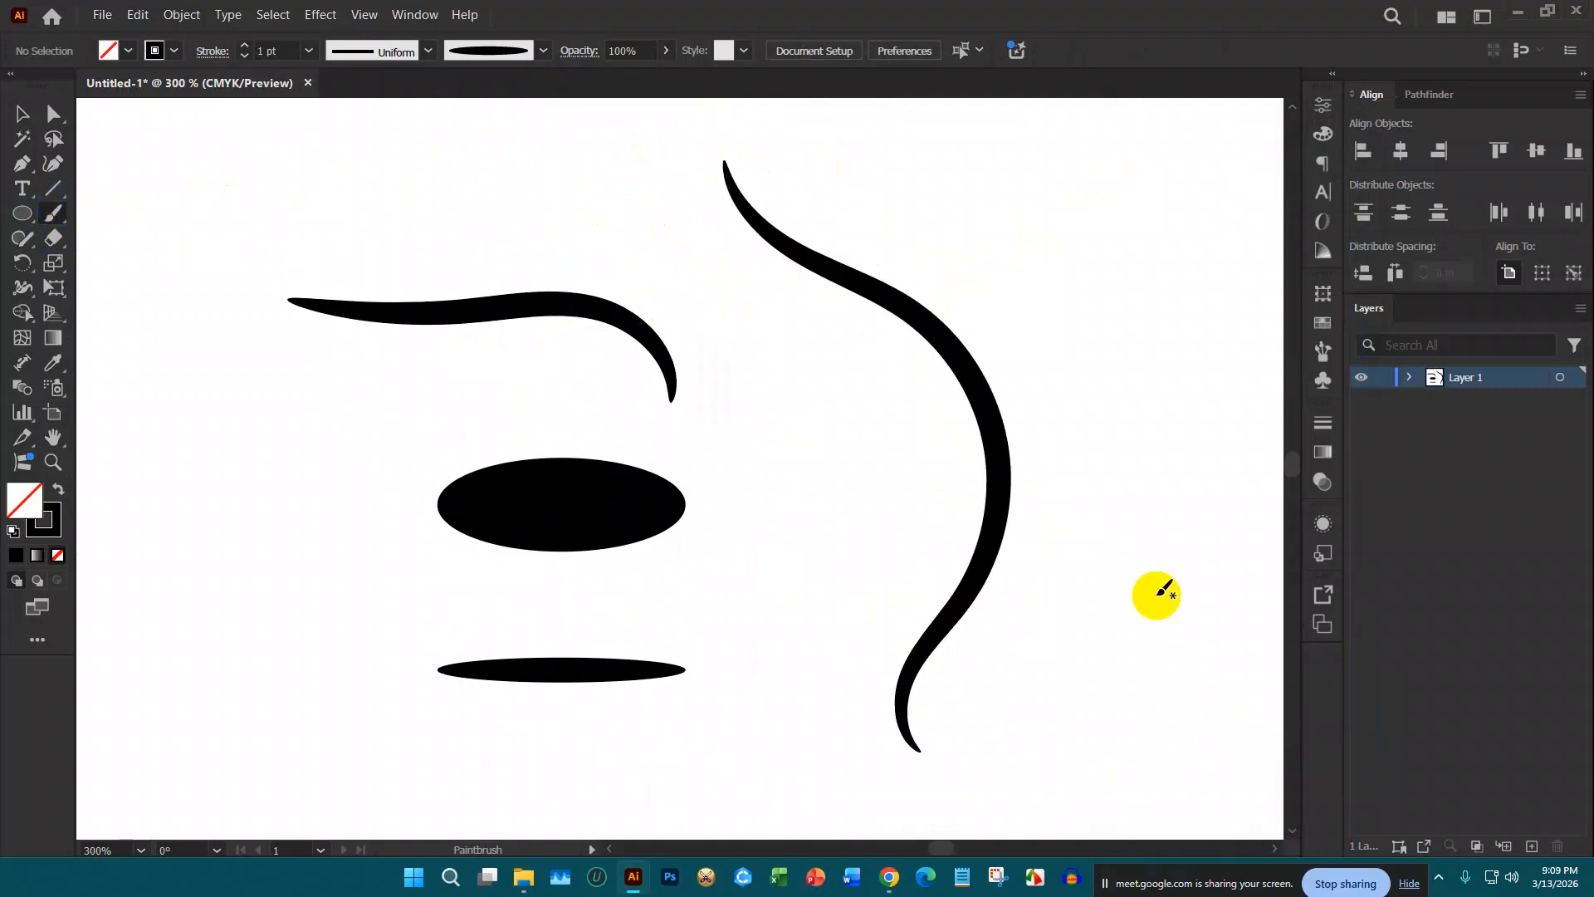
Step: Paint six more long tapered curves around the two ellipses with the 1 pt B1 brush
{"action": "scroll", "coordinate": [882, 347], "scroll_direction": "down", "scroll_amount": 3}
{"action": "scroll", "coordinate": [882, 347], "scroll_direction": "down", "scroll_amount": 3}
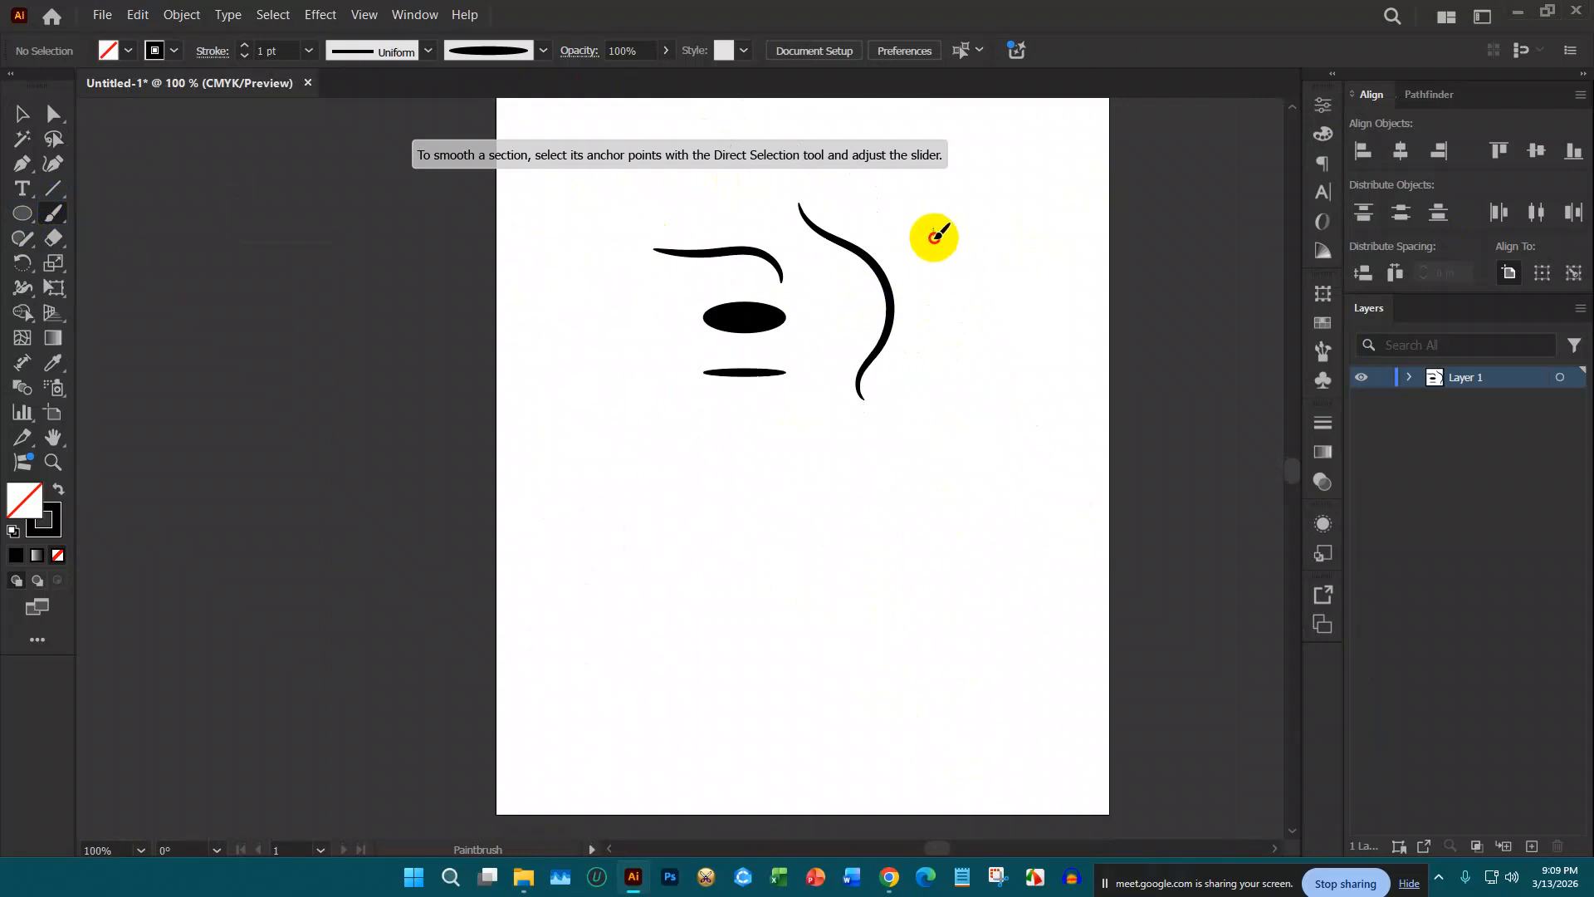
{"action": "mouse_move", "coordinate": [935, 231]}
{"action": "left_mouse_down"}
{"action": "mouse_move", "coordinate": [978, 445]}
{"action": "mouse_move", "coordinate": [789, 568]}
{"action": "mouse_move", "coordinate": [802, 710]}
{"action": "mouse_move", "coordinate": [1020, 714]}
{"action": "left_mouse_up"}
{"action": "scroll", "coordinate": [708, 407], "scroll_direction": "up", "scroll_amount": 1}
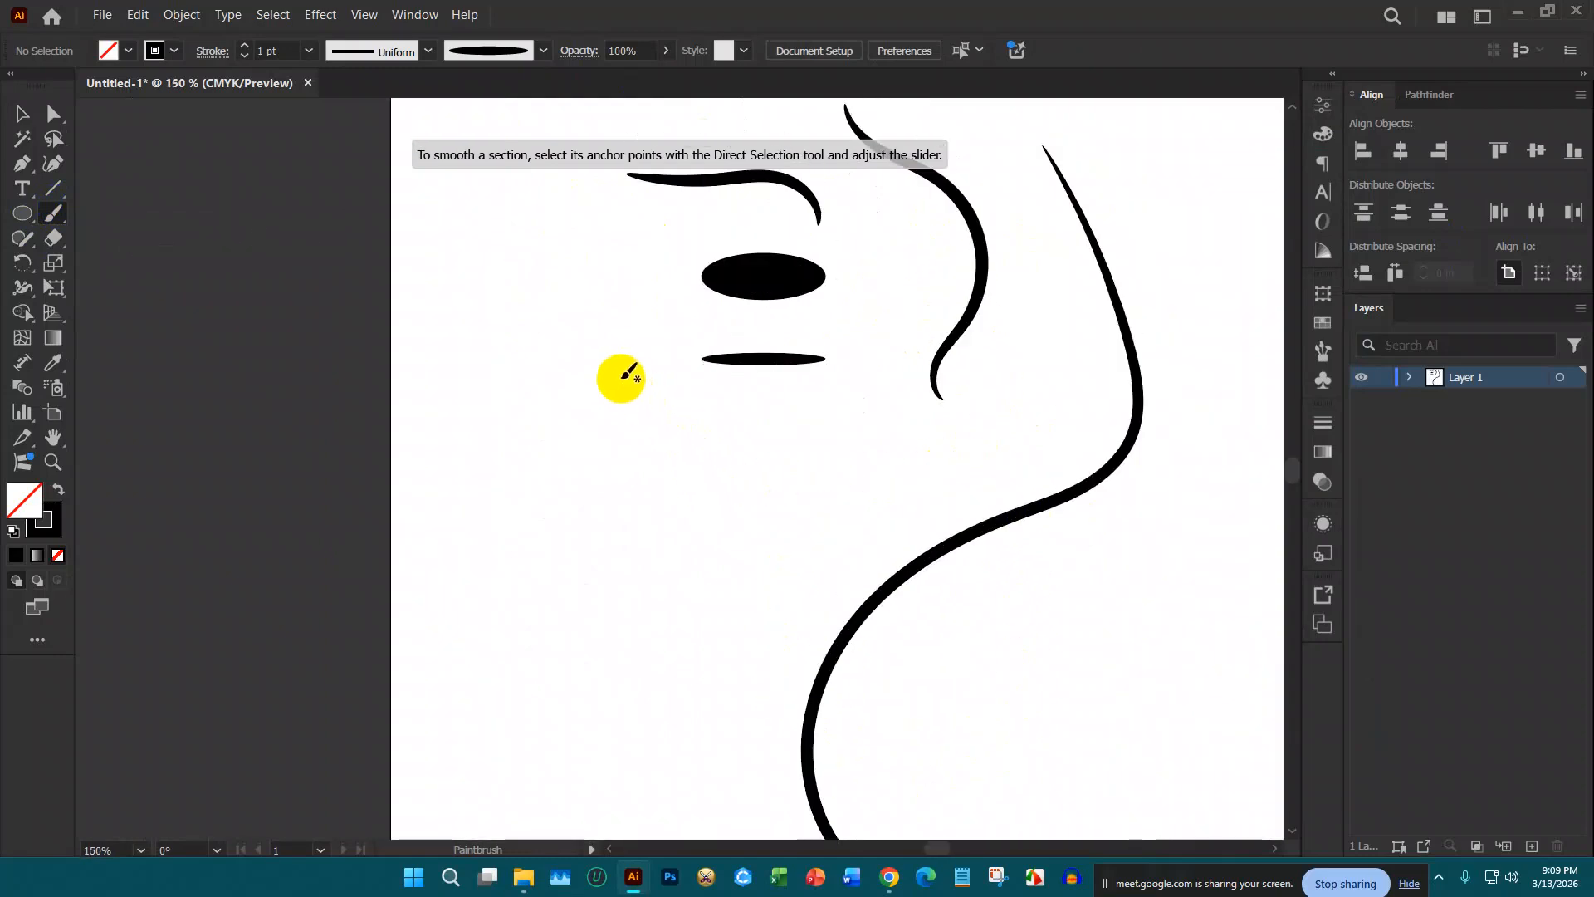
{"action": "mouse_move", "coordinate": [619, 375]}
{"action": "left_mouse_down"}
{"action": "mouse_move", "coordinate": [673, 456]}
{"action": "mouse_move", "coordinate": [655, 740]}
{"action": "left_mouse_up"}
{"action": "scroll", "coordinate": [684, 556], "scroll_direction": "up", "scroll_amount": 1}
{"action": "mouse_move", "coordinate": [755, 392]}
{"action": "left_mouse_down"}
{"action": "mouse_move", "coordinate": [790, 427]}
{"action": "mouse_move", "coordinate": [837, 691]}
{"action": "left_mouse_up"}
{"action": "scroll", "coordinate": [381, 276], "scroll_direction": "up", "scroll_amount": 1}
{"action": "mouse_move", "coordinate": [382, 279]}
{"action": "left_mouse_down"}
{"action": "mouse_move", "coordinate": [377, 551]}
{"action": "mouse_move", "coordinate": [426, 636]}
{"action": "left_mouse_up"}
{"action": "scroll", "coordinate": [573, 378], "scroll_direction": "up", "scroll_amount": 1}
{"action": "left_click_drag", "start_coordinate": [480, 213], "coordinate": [629, 438]}
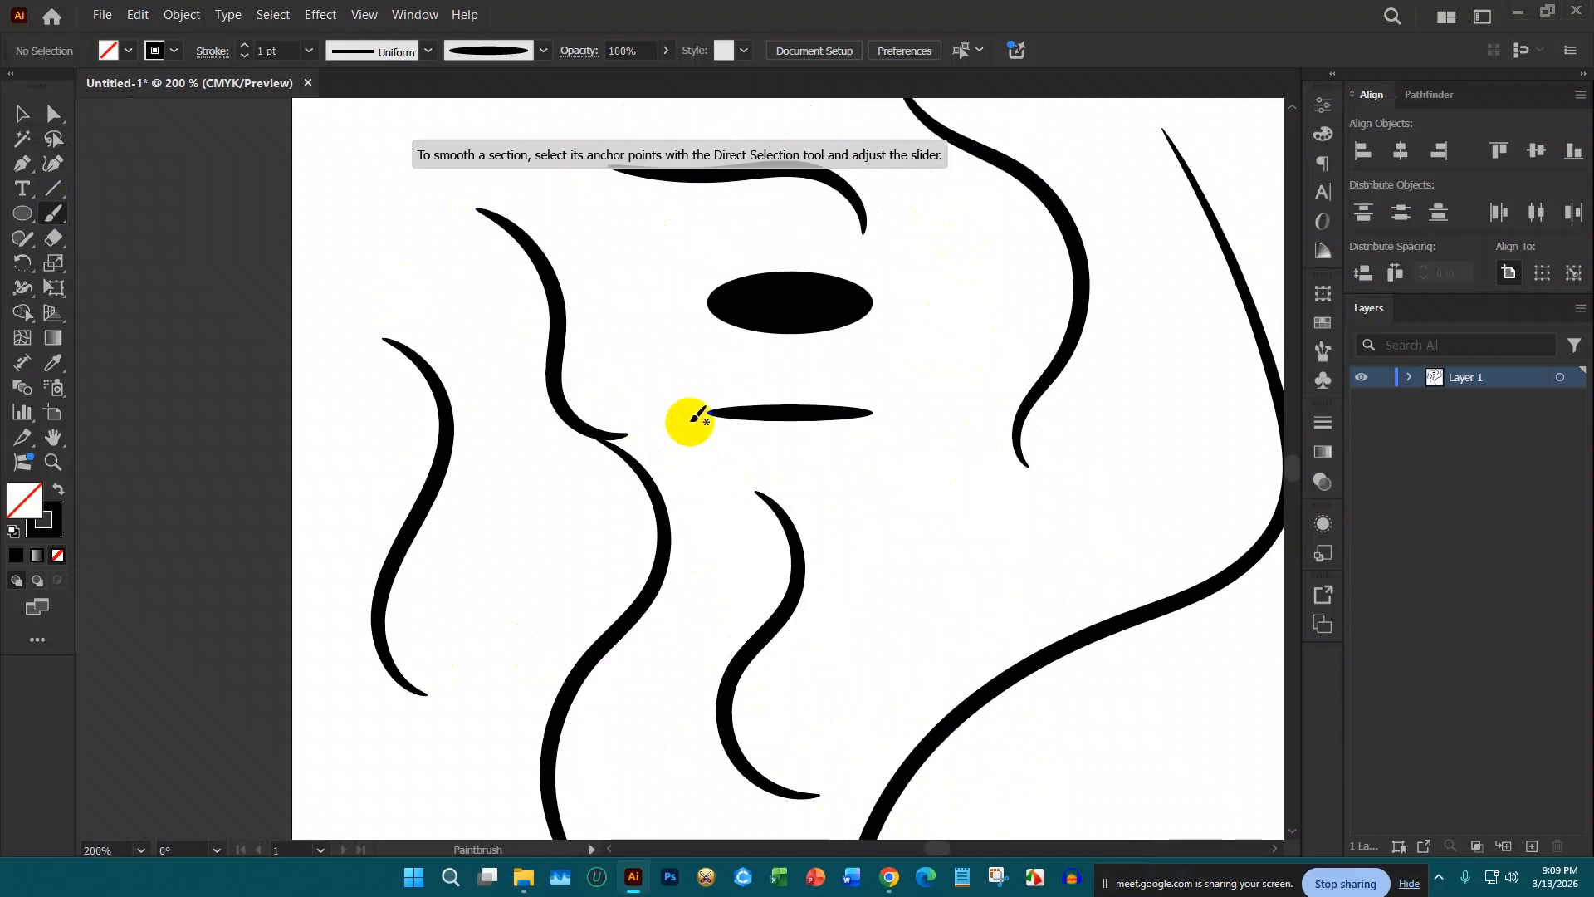
{"action": "scroll", "coordinate": [631, 375], "scroll_direction": "up", "scroll_amount": 3}
{"action": "scroll", "coordinate": [627, 380], "scroll_direction": "up", "scroll_amount": 3}
{"action": "mouse_move", "coordinate": [889, 219]}
{"action": "left_mouse_down"}
{"action": "mouse_move", "coordinate": [452, 284]}
{"action": "mouse_move", "coordinate": [416, 247]}
{"action": "left_mouse_up"}
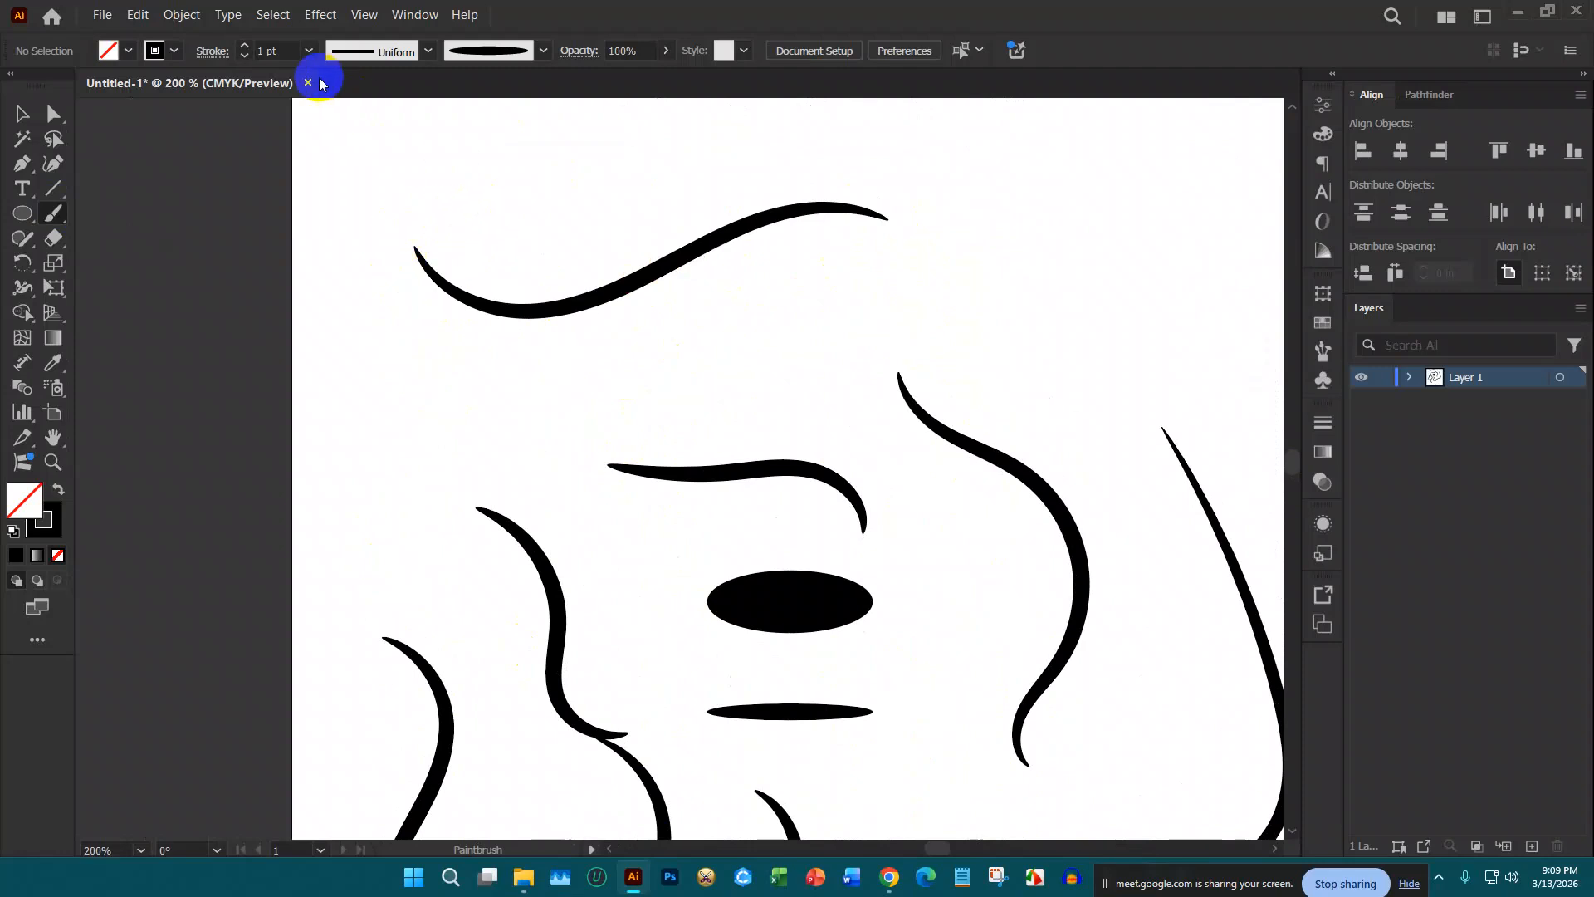
Step: Set the stroke weight to 0.25 pt and paint six thin tapered curves across the artboard with the same brush
{"action": "mouse_move", "coordinate": [534, 363]}
{"action": "left_mouse_down"}
{"action": "mouse_move", "coordinate": [854, 282]}
{"action": "mouse_move", "coordinate": [1146, 346]}
{"action": "left_mouse_up"}
{"action": "scroll", "coordinate": [1110, 440], "scroll_direction": "down", "scroll_amount": 1}
{"action": "scroll", "coordinate": [964, 301], "scroll_direction": "up", "scroll_amount": 2}
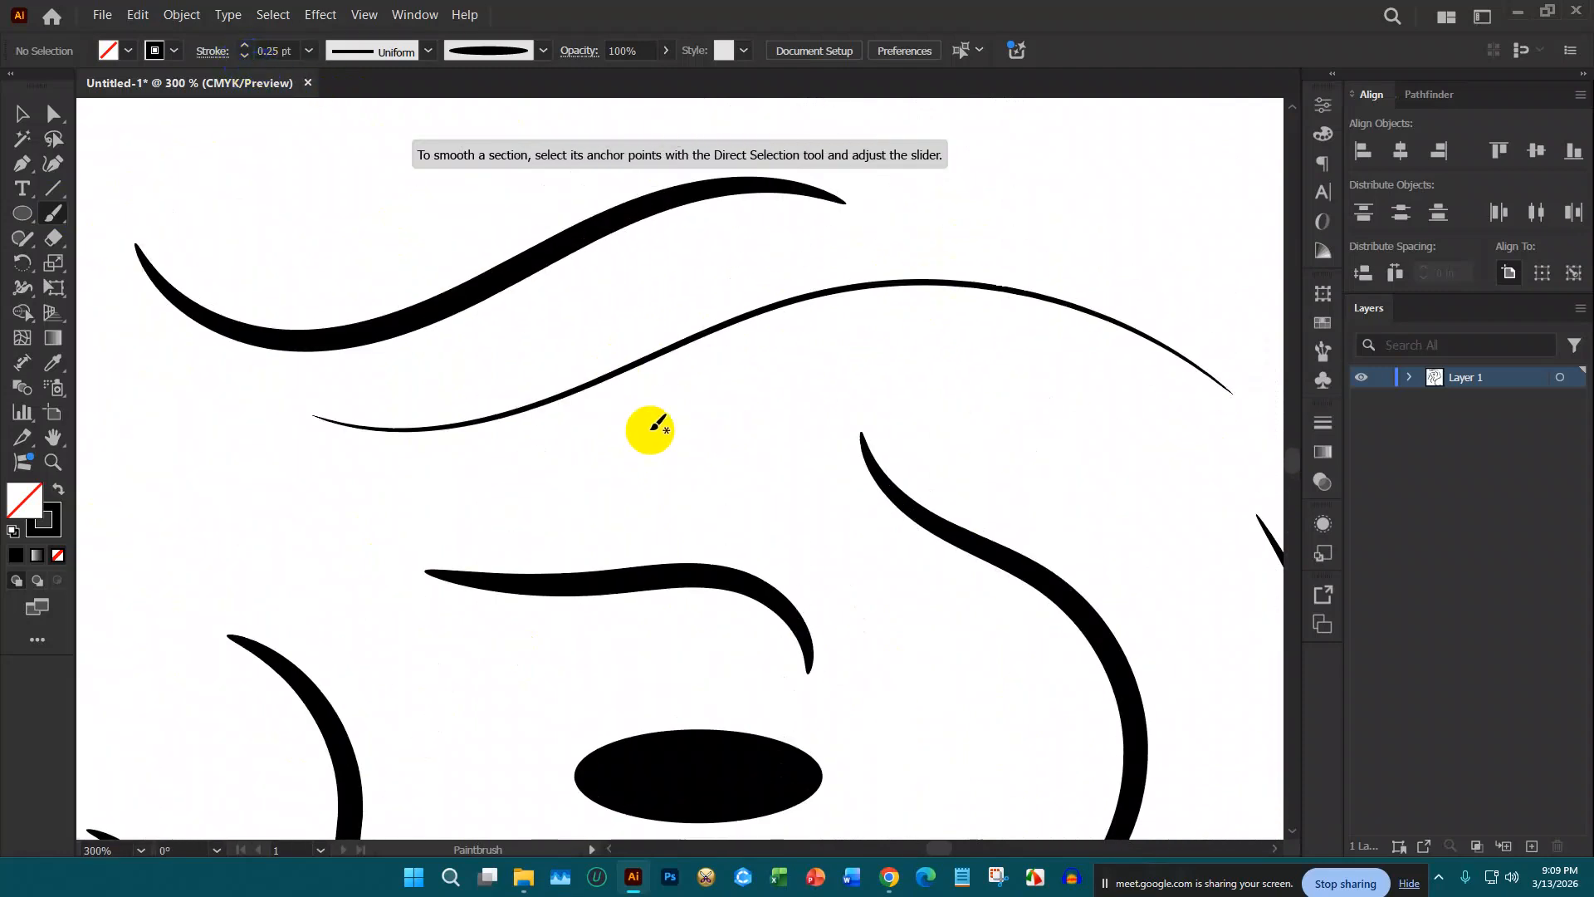
{"action": "scroll", "coordinate": [613, 406], "scroll_direction": "down", "scroll_amount": 1}
{"action": "scroll", "coordinate": [807, 397], "scroll_direction": "up", "scroll_amount": 1}
{"action": "mouse_move", "coordinate": [516, 406]}
{"action": "left_mouse_down"}
{"action": "mouse_move", "coordinate": [1032, 416]}
{"action": "mouse_move", "coordinate": [1091, 472]}
{"action": "left_mouse_up"}
{"action": "scroll", "coordinate": [480, 456], "scroll_direction": "down", "scroll_amount": 1}
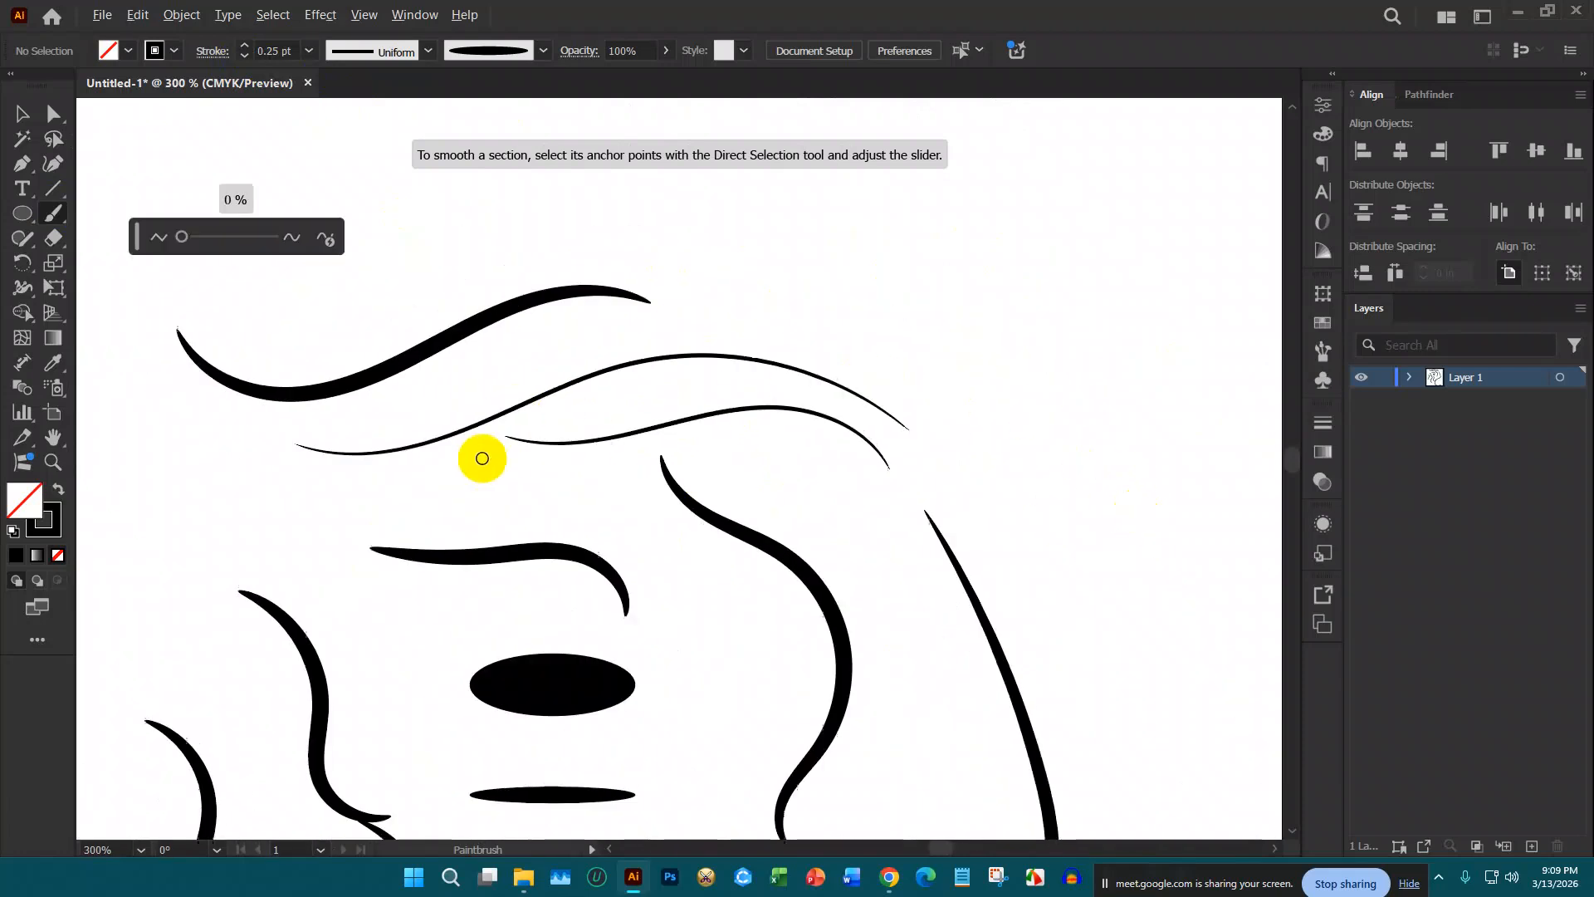
{"action": "left_click_drag", "start_coordinate": [696, 254], "coordinate": [1249, 488]}
{"action": "scroll", "coordinate": [790, 498], "scroll_direction": "down", "scroll_amount": 2}
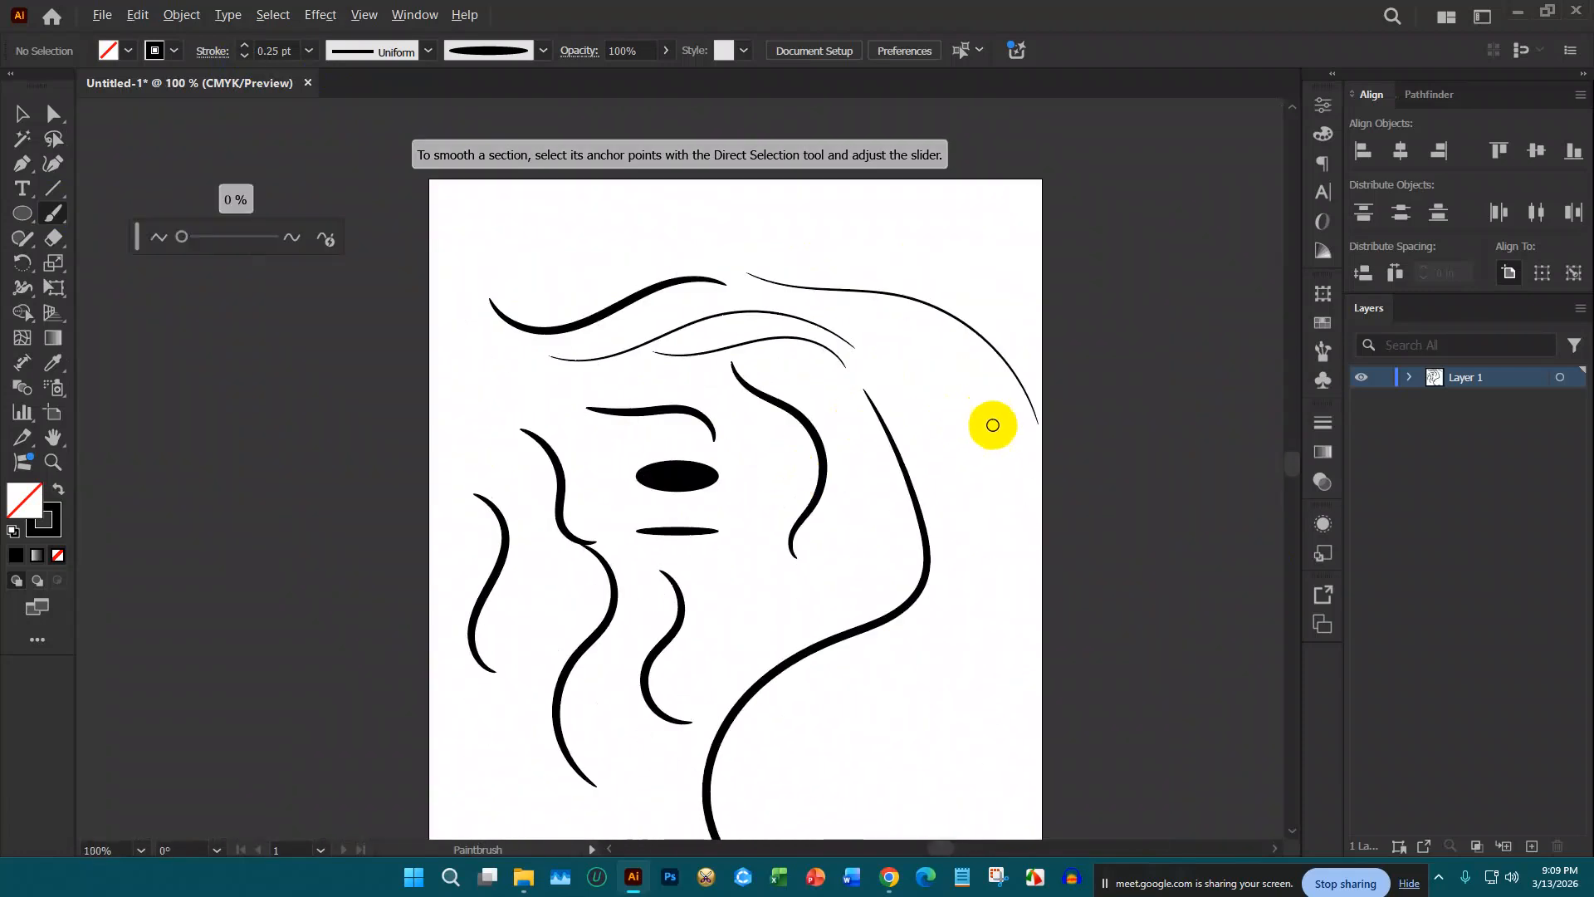
{"action": "scroll", "coordinate": [989, 427], "scroll_direction": "up", "scroll_amount": 1}
{"action": "left_click_drag", "start_coordinate": [851, 230], "coordinate": [878, 806]}
{"action": "scroll", "coordinate": [889, 503], "scroll_direction": "down", "scroll_amount": 2}
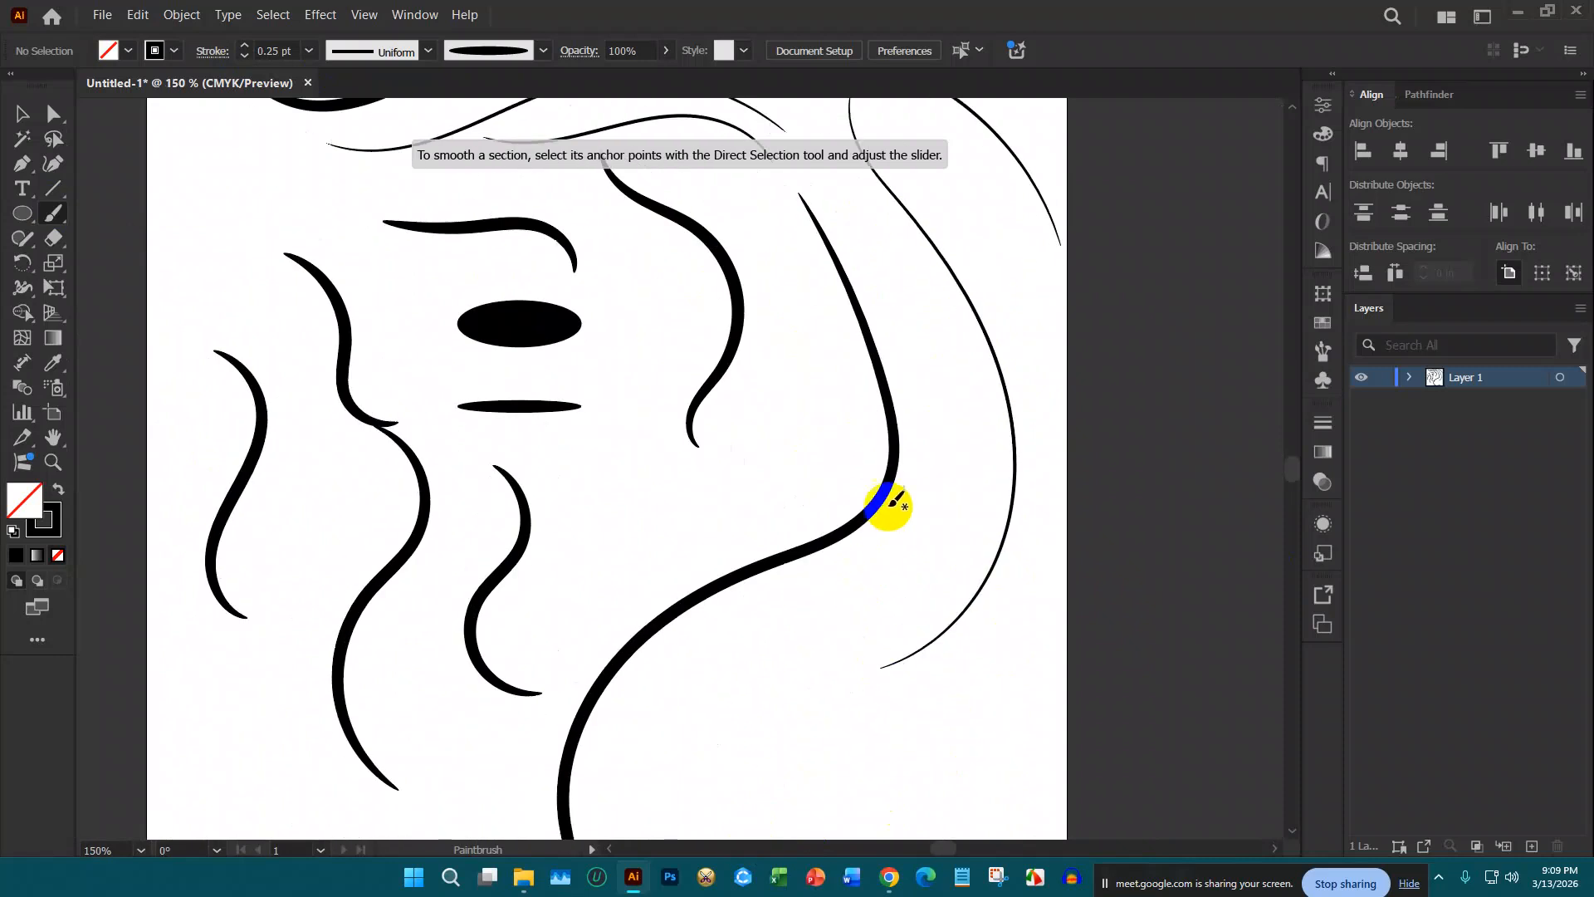
{"action": "scroll", "coordinate": [894, 473], "scroll_direction": "down", "scroll_amount": 1}
{"action": "mouse_move", "coordinate": [930, 361]}
{"action": "left_mouse_down"}
{"action": "mouse_move", "coordinate": [825, 569]}
{"action": "mouse_move", "coordinate": [888, 794]}
{"action": "left_mouse_up"}
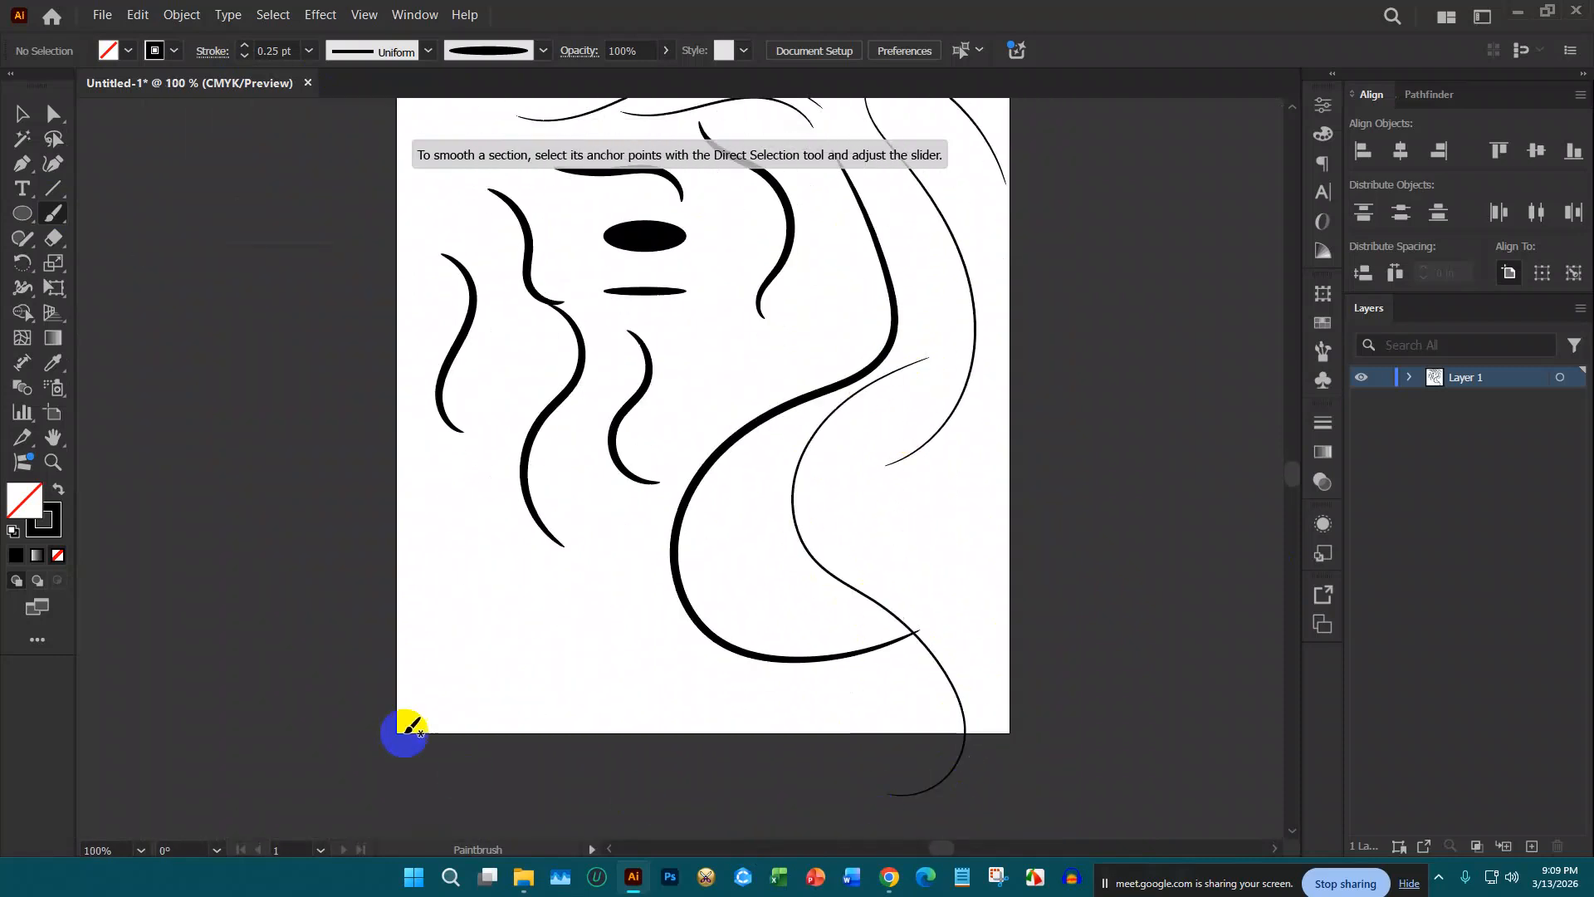
{"action": "mouse_move", "coordinate": [613, 667]}
{"action": "left_mouse_down"}
{"action": "mouse_move", "coordinate": [432, 471]}
{"action": "mouse_move", "coordinate": [501, 214]}
{"action": "mouse_move", "coordinate": [552, 238]}
{"action": "mouse_move", "coordinate": [1046, 772]}
{"action": "left_mouse_up"}
{"action": "scroll", "coordinate": [451, 378], "scroll_direction": "up", "scroll_amount": 2}
Step: Select all the painted curves and both ellipses and delete them to clear the artboard
{"action": "left_click", "coordinate": [20, 114]}
{"action": "scroll", "coordinate": [631, 340], "scroll_direction": "down", "scroll_amount": 4}
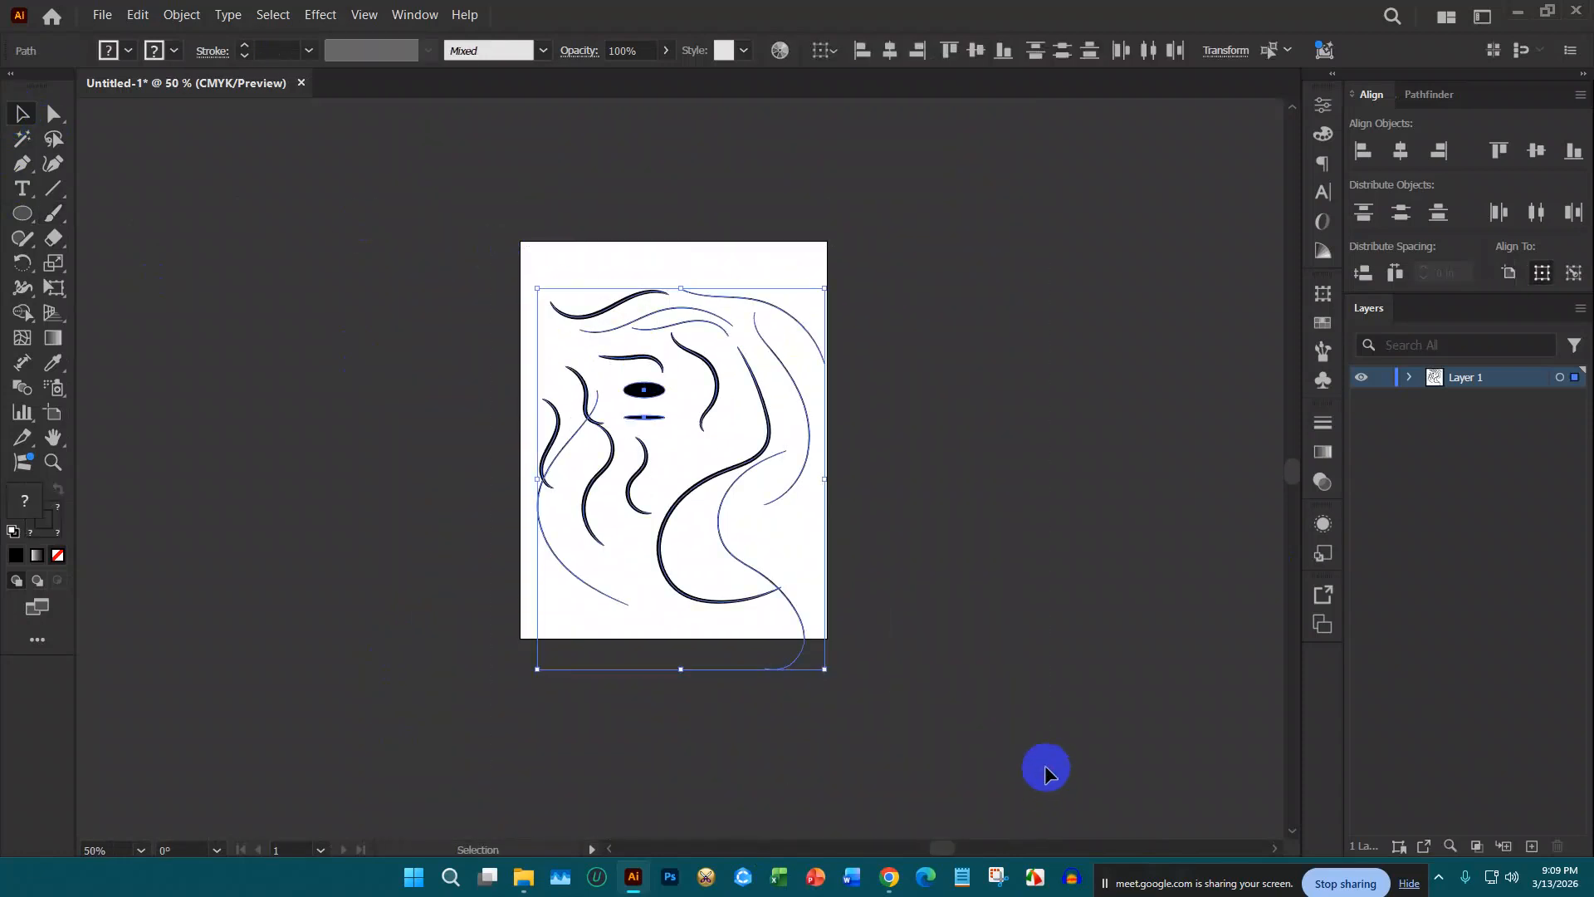
{"action": "key", "text": "Delete"}
{"action": "scroll", "coordinate": [777, 399], "scroll_direction": "up", "scroll_amount": 1}
{"action": "scroll", "coordinate": [581, 258], "scroll_direction": "up", "scroll_amount": 1}
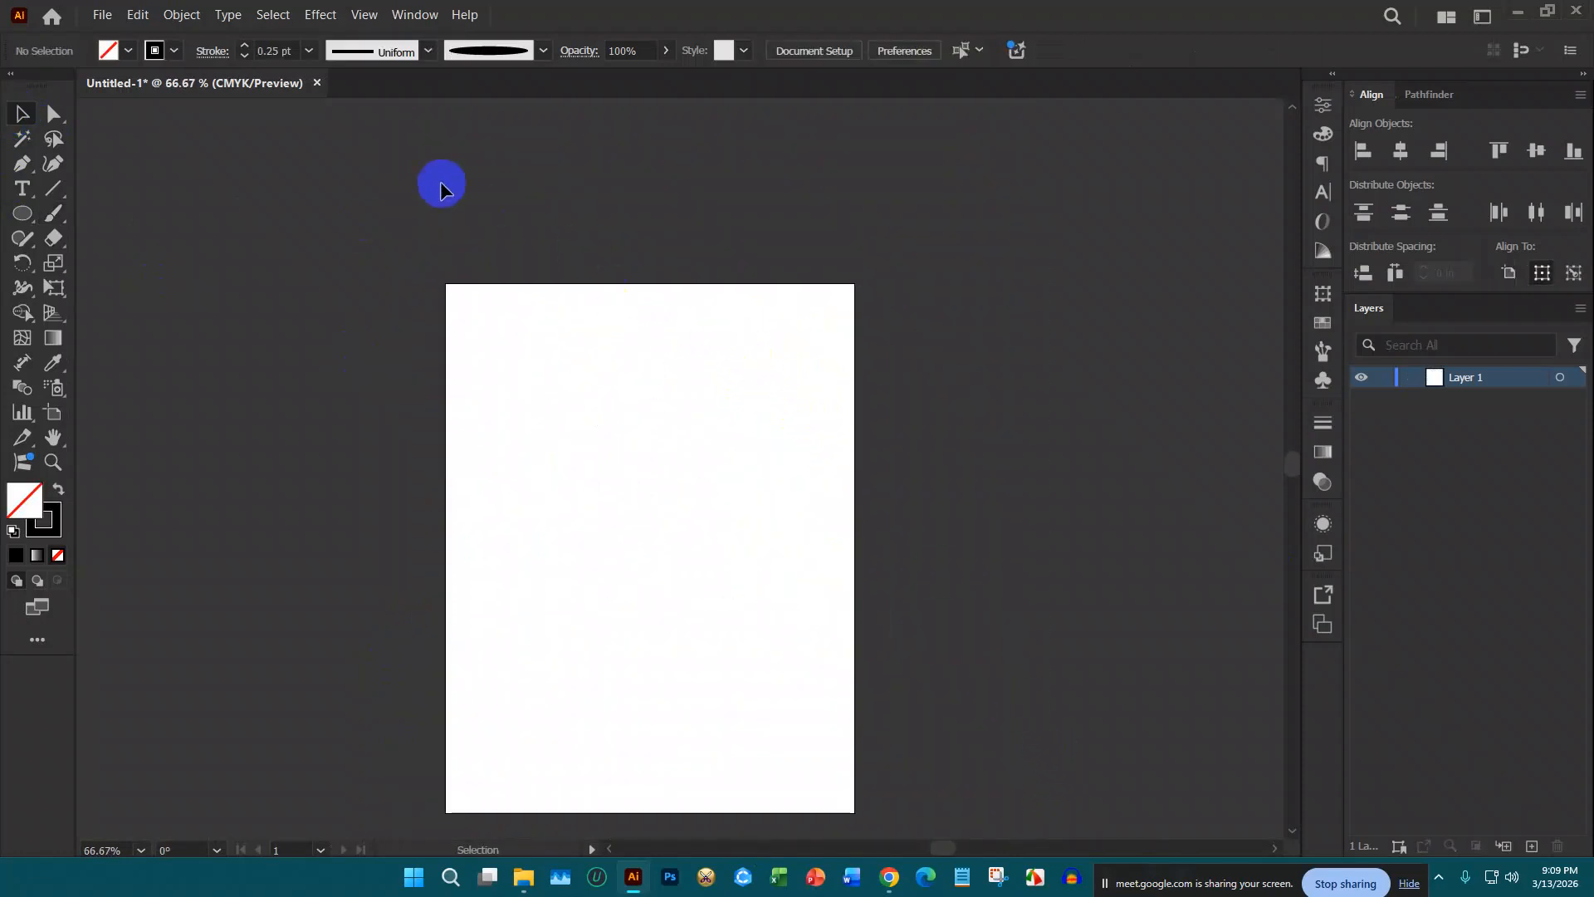
Step: Draw a wide, flat ellipse with a black fill and no stroke on the artboard
{"action": "left_click", "coordinate": [22, 216]}
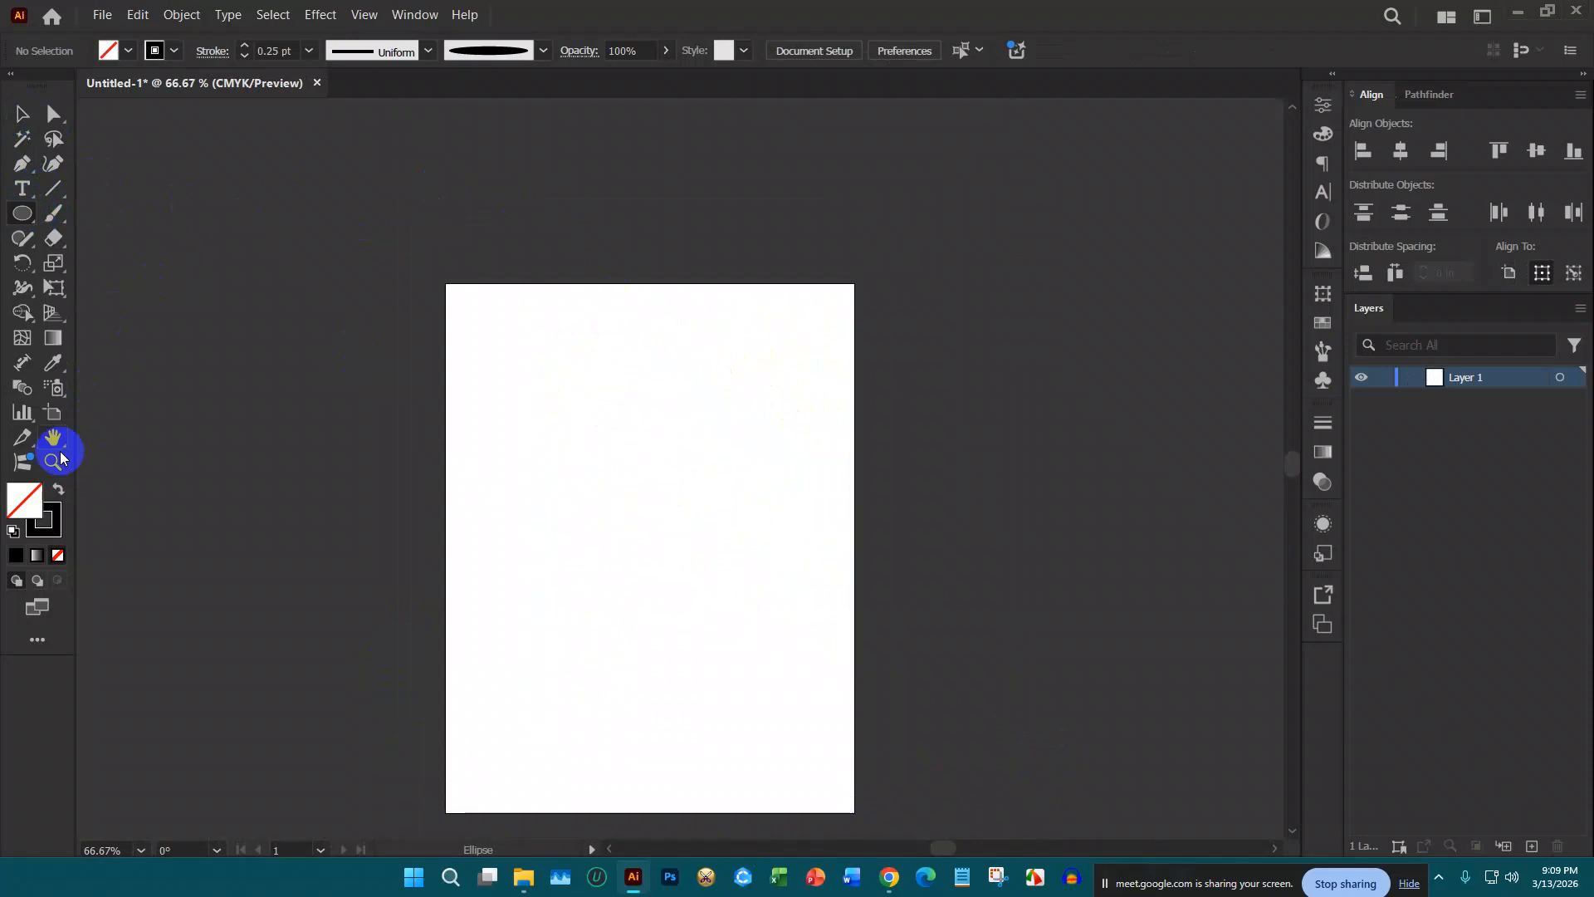
{"action": "left_click", "coordinate": [57, 494]}
{"action": "scroll", "coordinate": [747, 462], "scroll_direction": "up", "scroll_amount": 1}
{"action": "left_click_drag", "start_coordinate": [478, 419], "coordinate": [559, 445]}
{"action": "scroll", "coordinate": [498, 431], "scroll_direction": "up", "scroll_amount": 3}
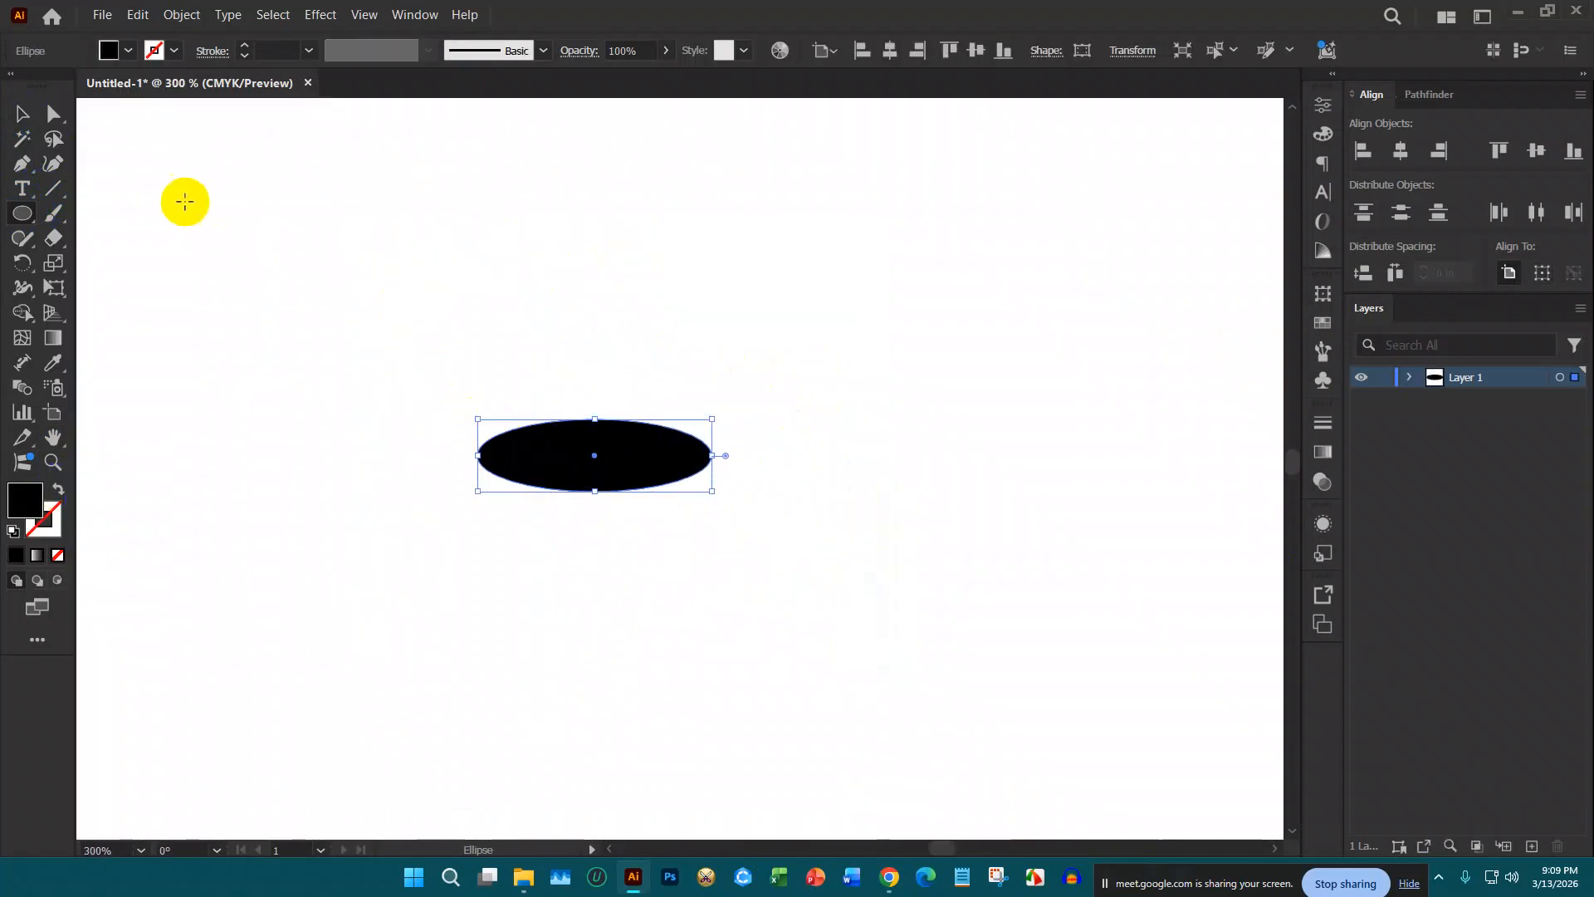
Step: Pull in the handle of the ellipse's right anchor to form a pointed tip, and flatten the shape vertically
{"action": "left_click", "coordinate": [54, 117]}
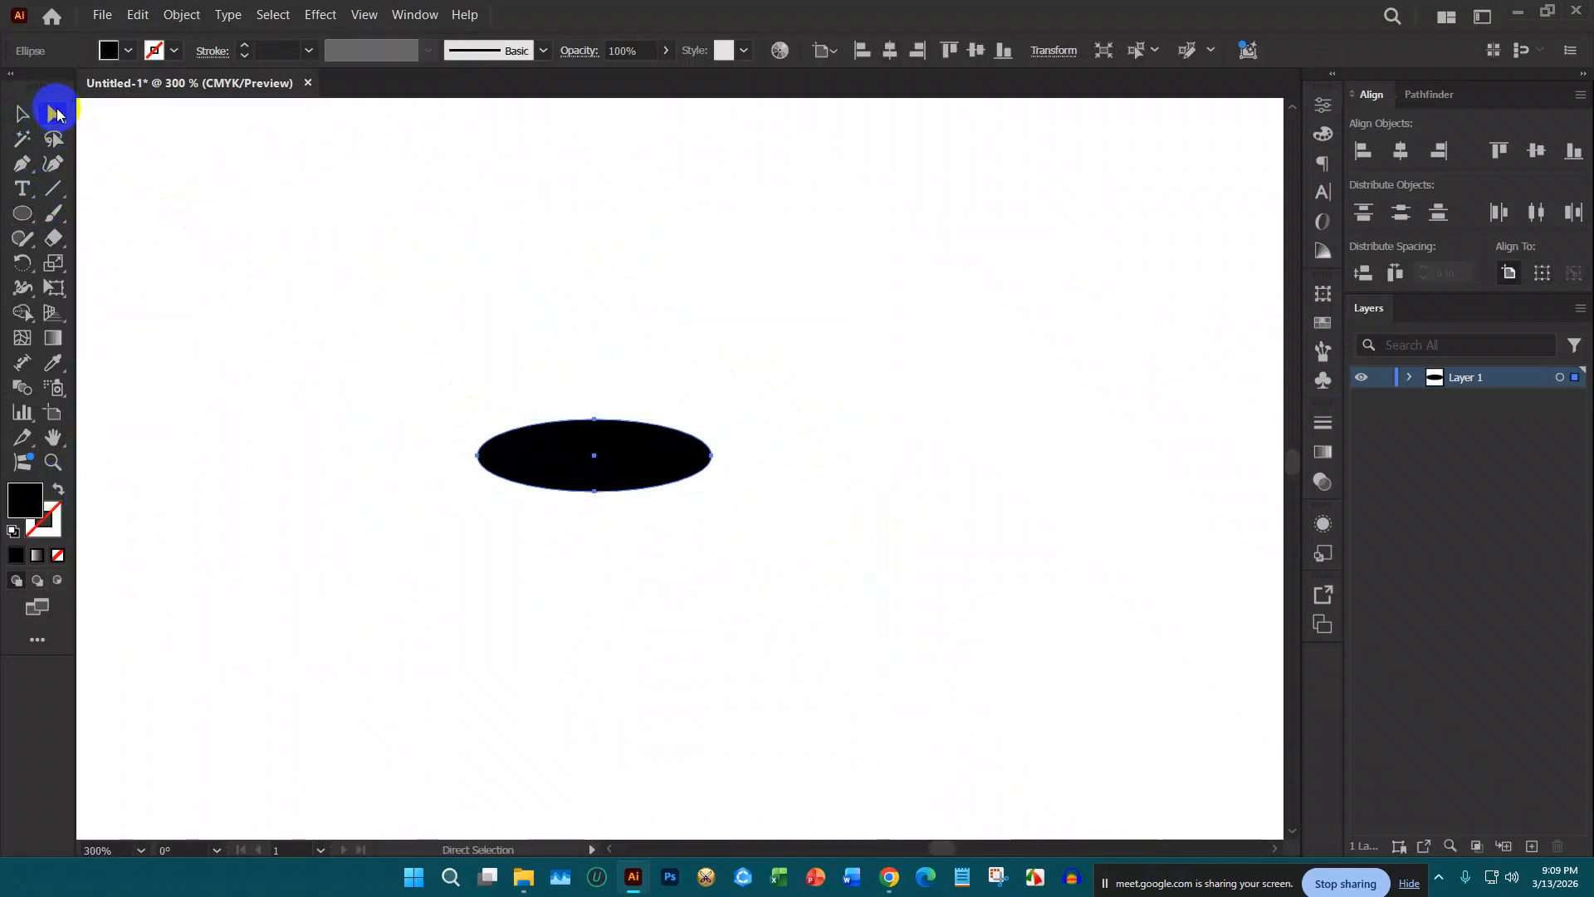
{"action": "scroll", "coordinate": [551, 349], "scroll_direction": "up", "scroll_amount": 1}
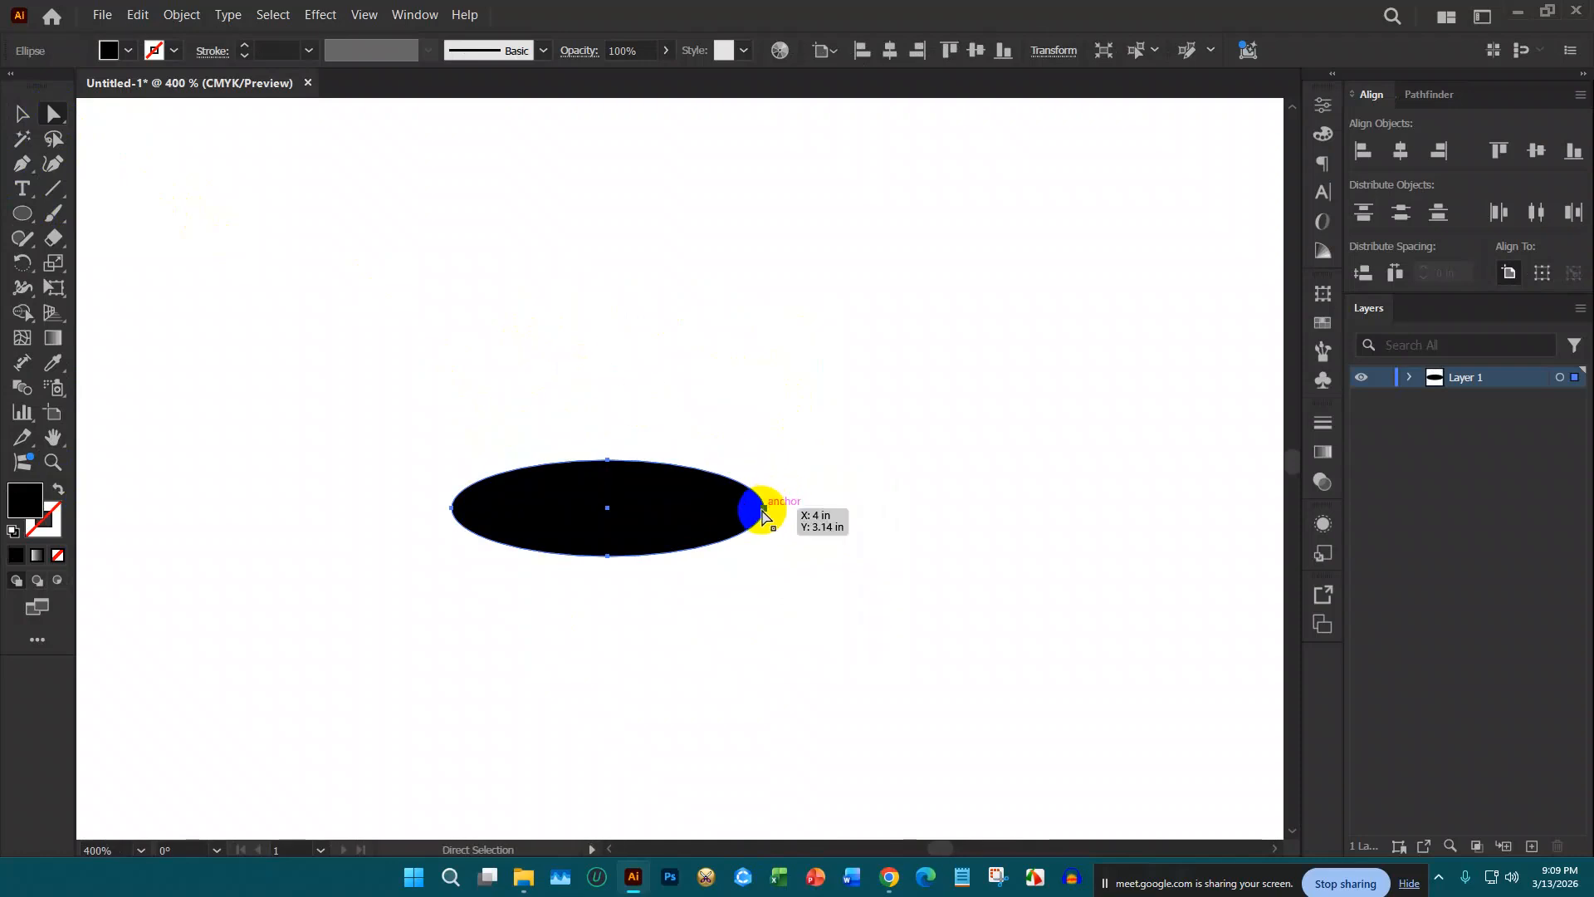
{"action": "left_click", "coordinate": [762, 514]}
{"action": "scroll", "coordinate": [755, 517], "scroll_direction": "up", "scroll_amount": 1}
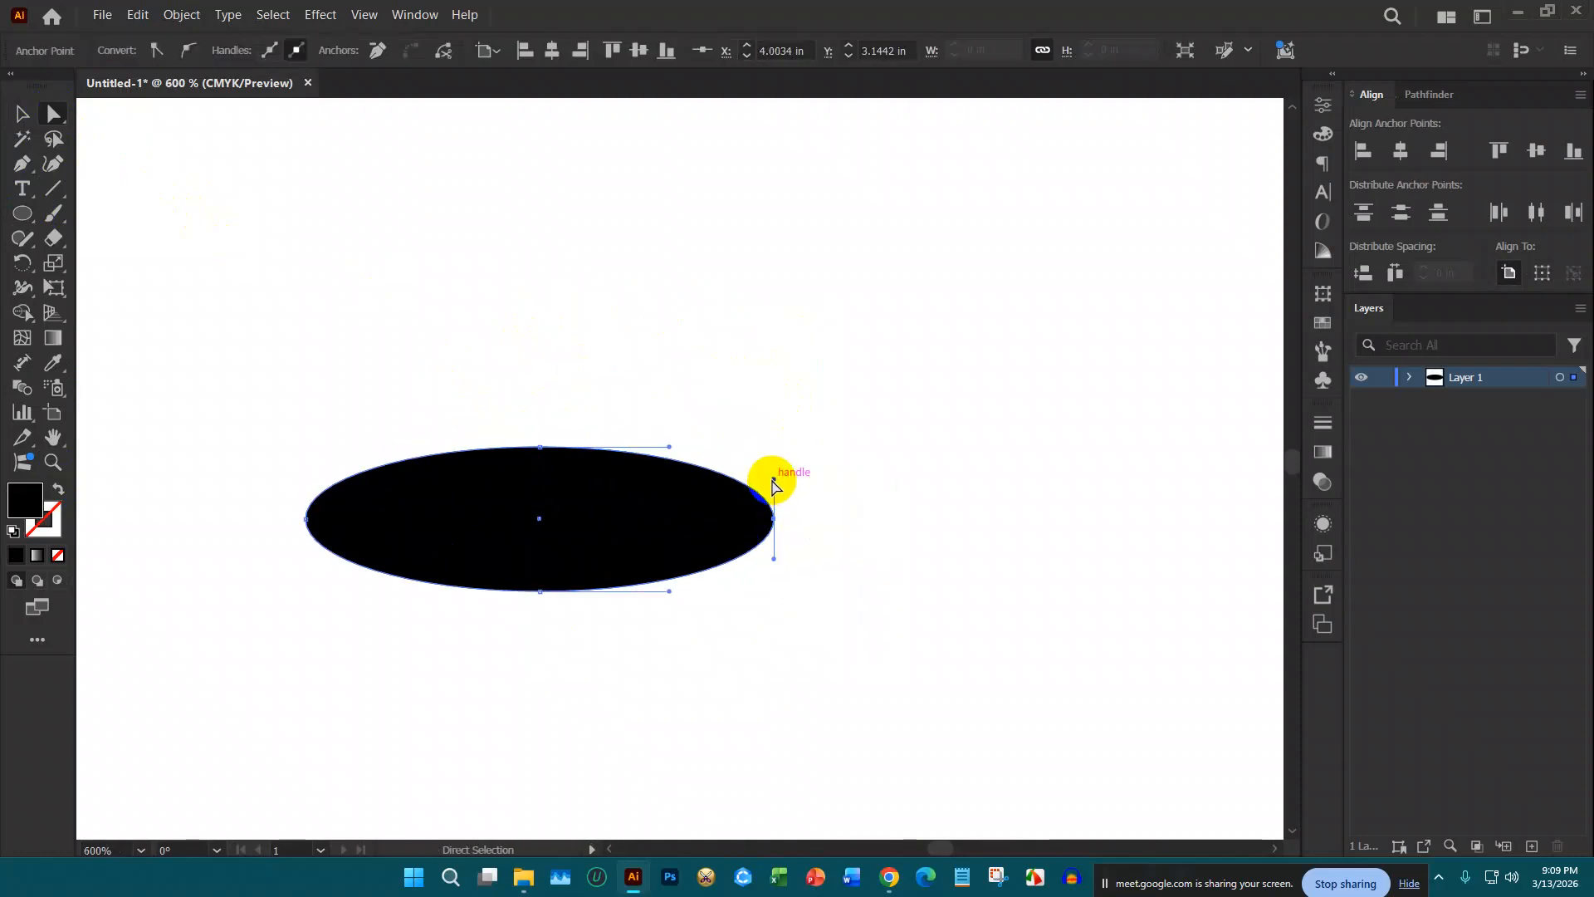
{"action": "left_click_drag", "start_coordinate": [775, 480], "coordinate": [669, 541]}
{"action": "left_click", "coordinate": [29, 122]}
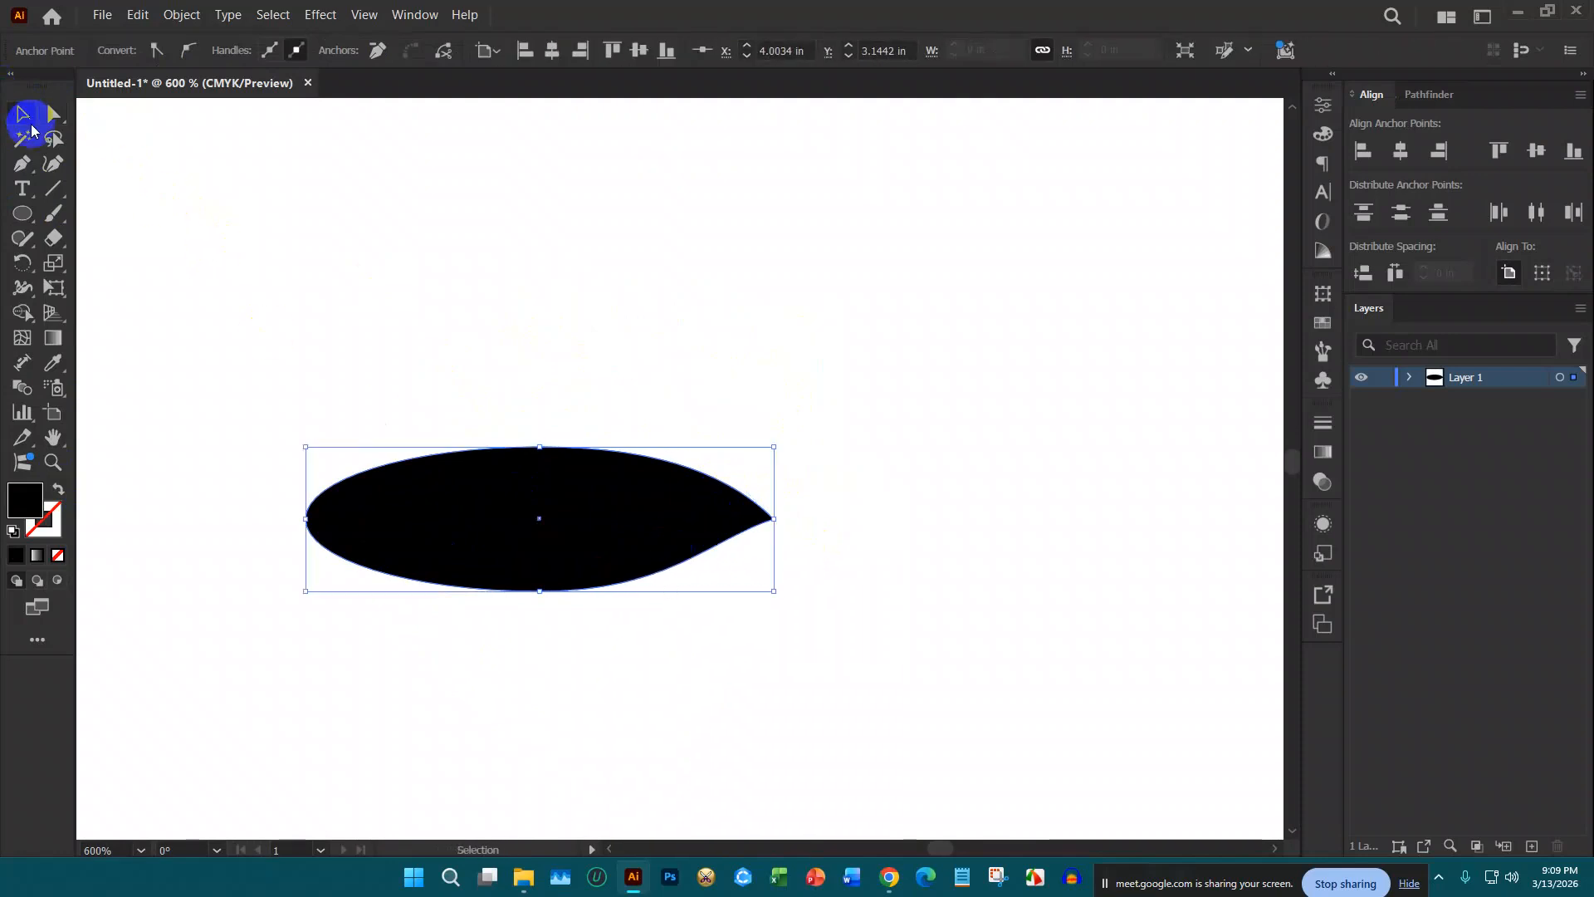
{"action": "left_click_drag", "start_coordinate": [542, 449], "coordinate": [539, 545]}
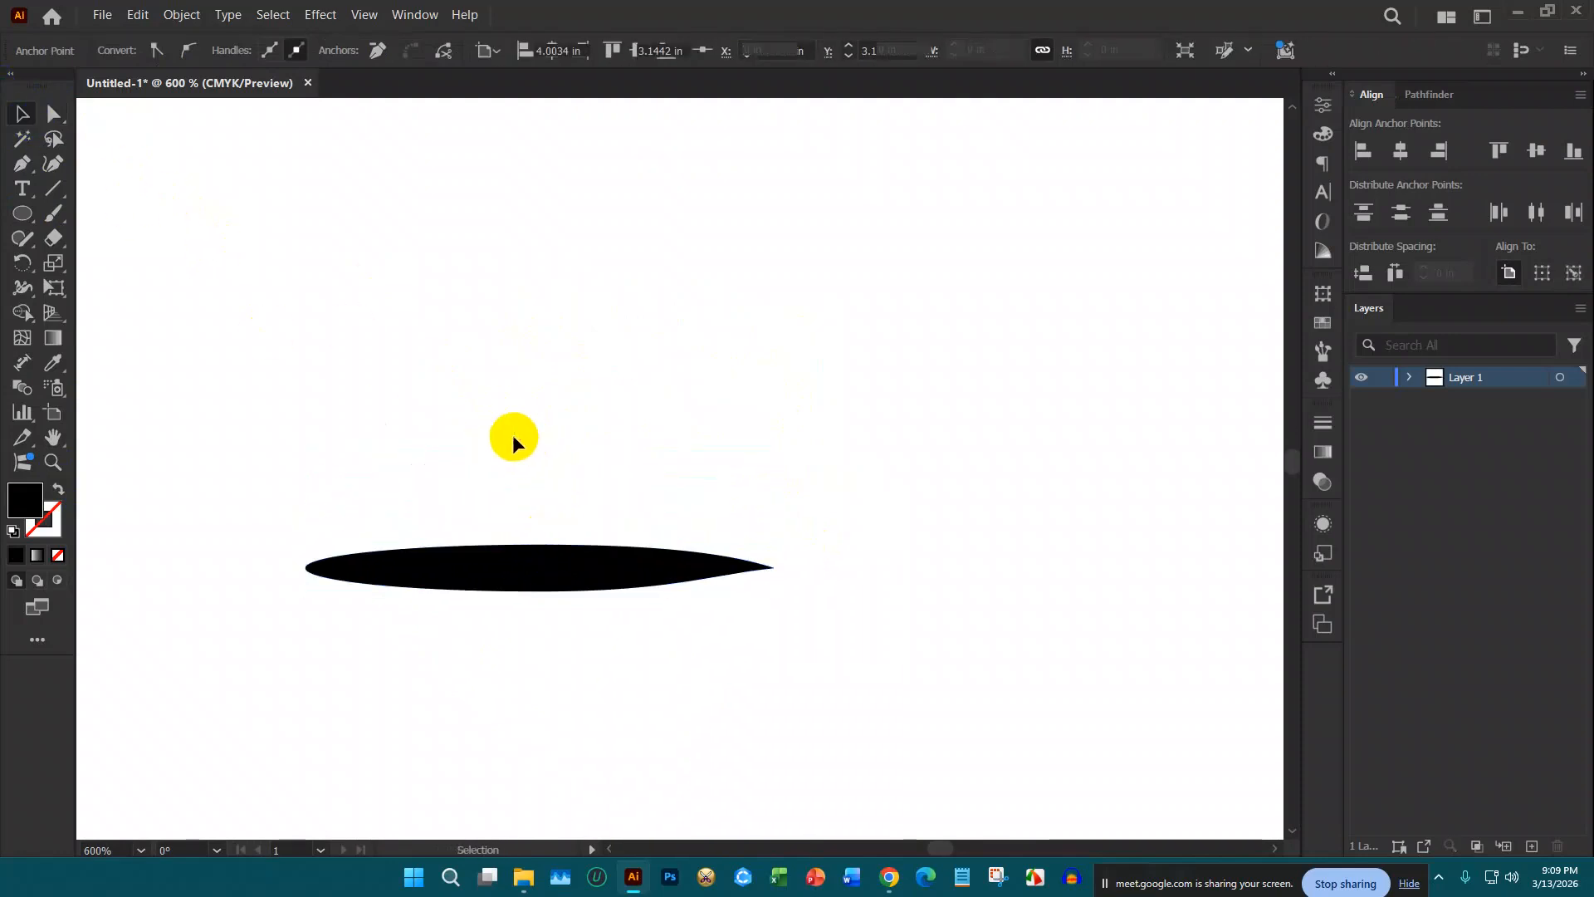
Step: Look over the available brushes and delete the pointed ellipse from the artboard
{"action": "left_click", "coordinate": [543, 50]}
{"action": "left_click", "coordinate": [676, 308]}
{"action": "scroll", "coordinate": [625, 403], "scroll_direction": "down", "scroll_amount": 2}
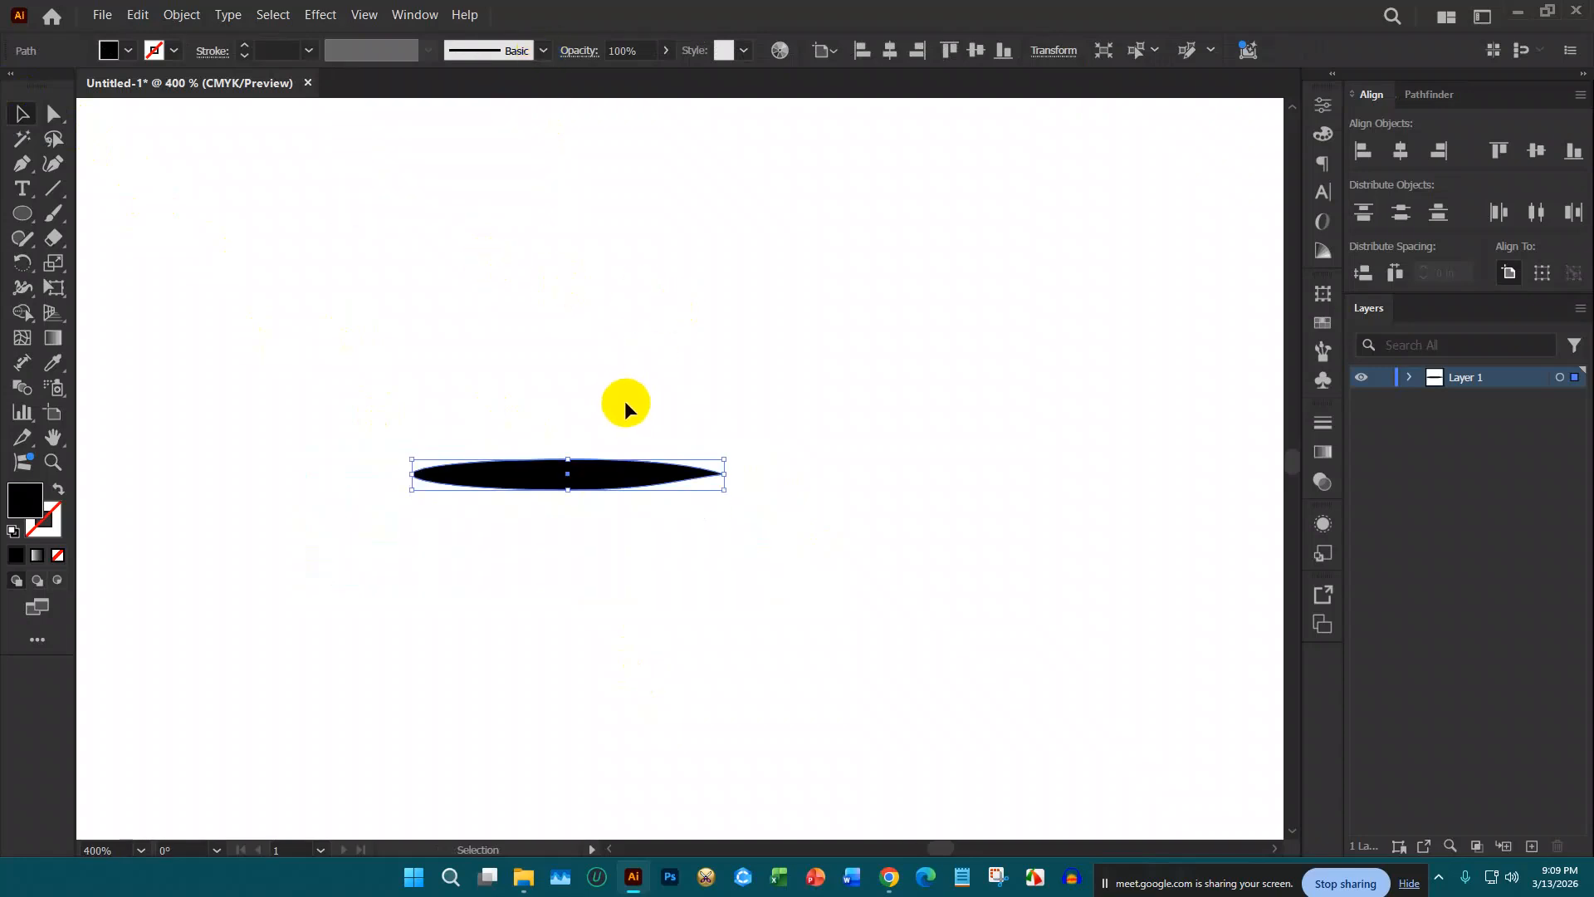
{"action": "key", "text": "Delete"}
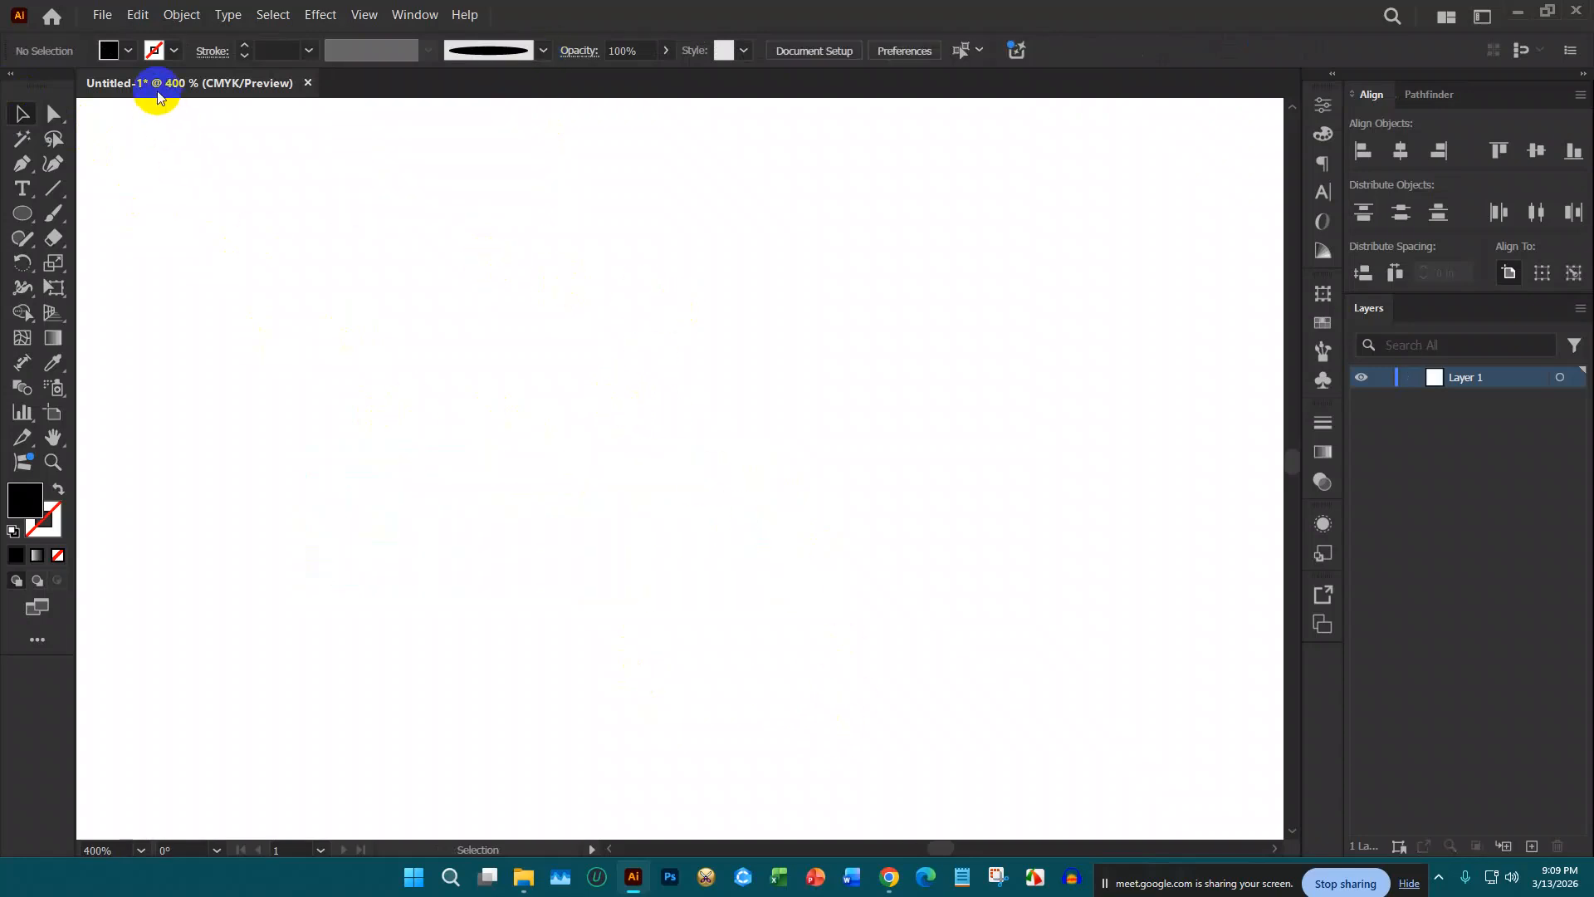
Step: Switch the brush colour to red and paint a long tapered curve at 1 pt with no fill
{"action": "left_click", "coordinate": [115, 51]}
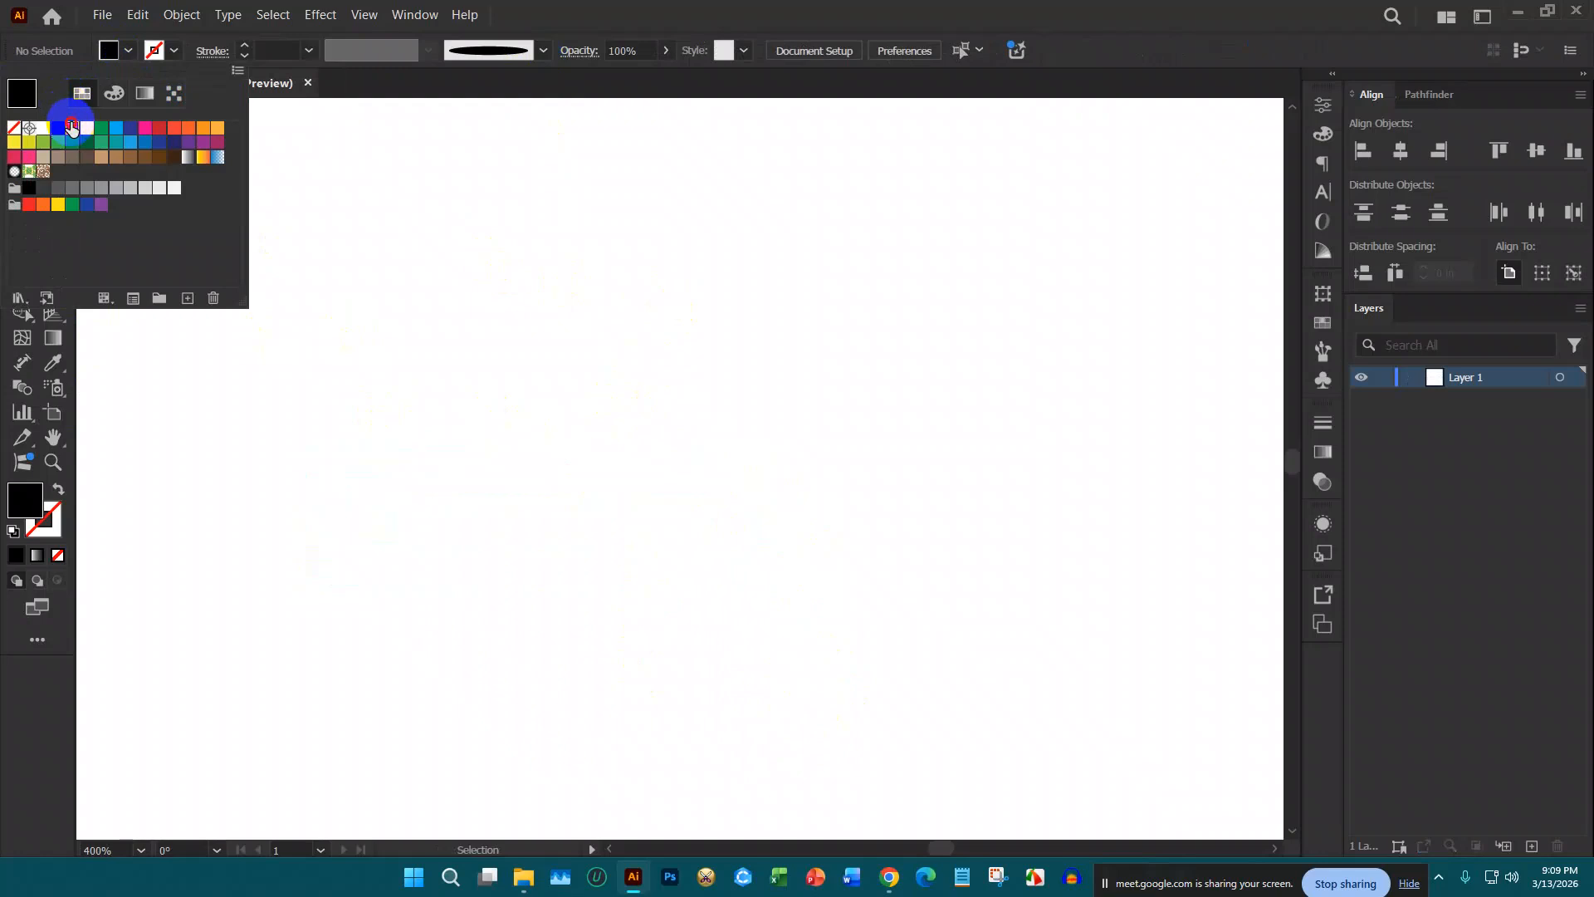
{"action": "left_click", "coordinate": [72, 127]}
{"action": "left_click", "coordinate": [59, 217]}
{"action": "left_click_drag", "start_coordinate": [343, 211], "coordinate": [787, 722]}
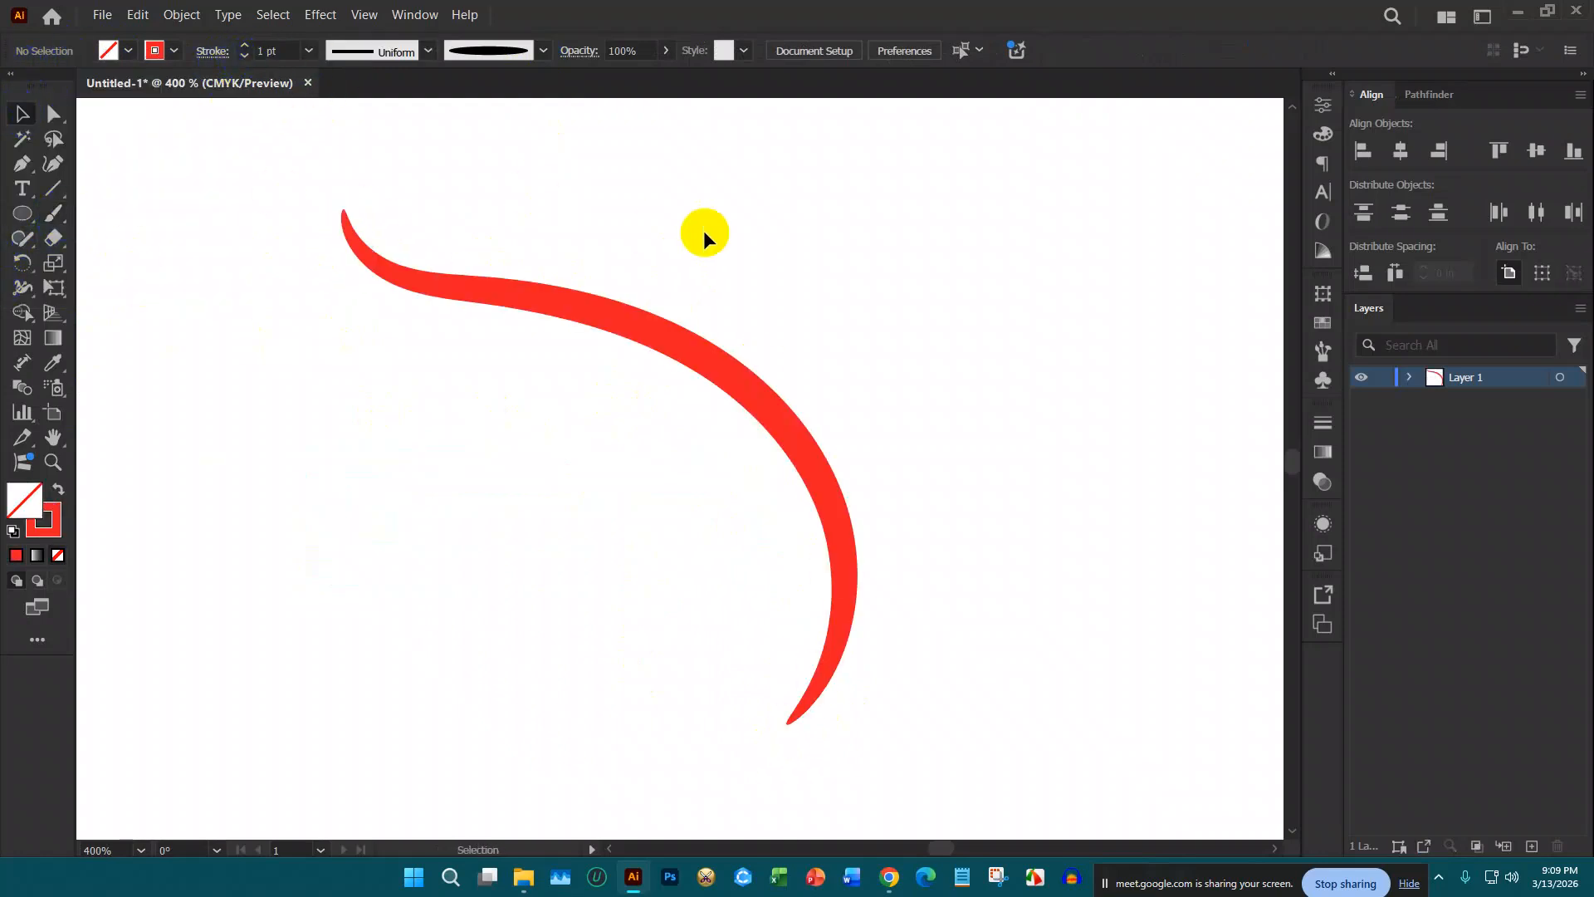
Step: Thin the red curve to a 0.25 pt stroke weight and deselect it
{"action": "left_click_drag", "start_coordinate": [704, 233], "coordinate": [583, 548]}
{"action": "left_click", "coordinate": [244, 56]}
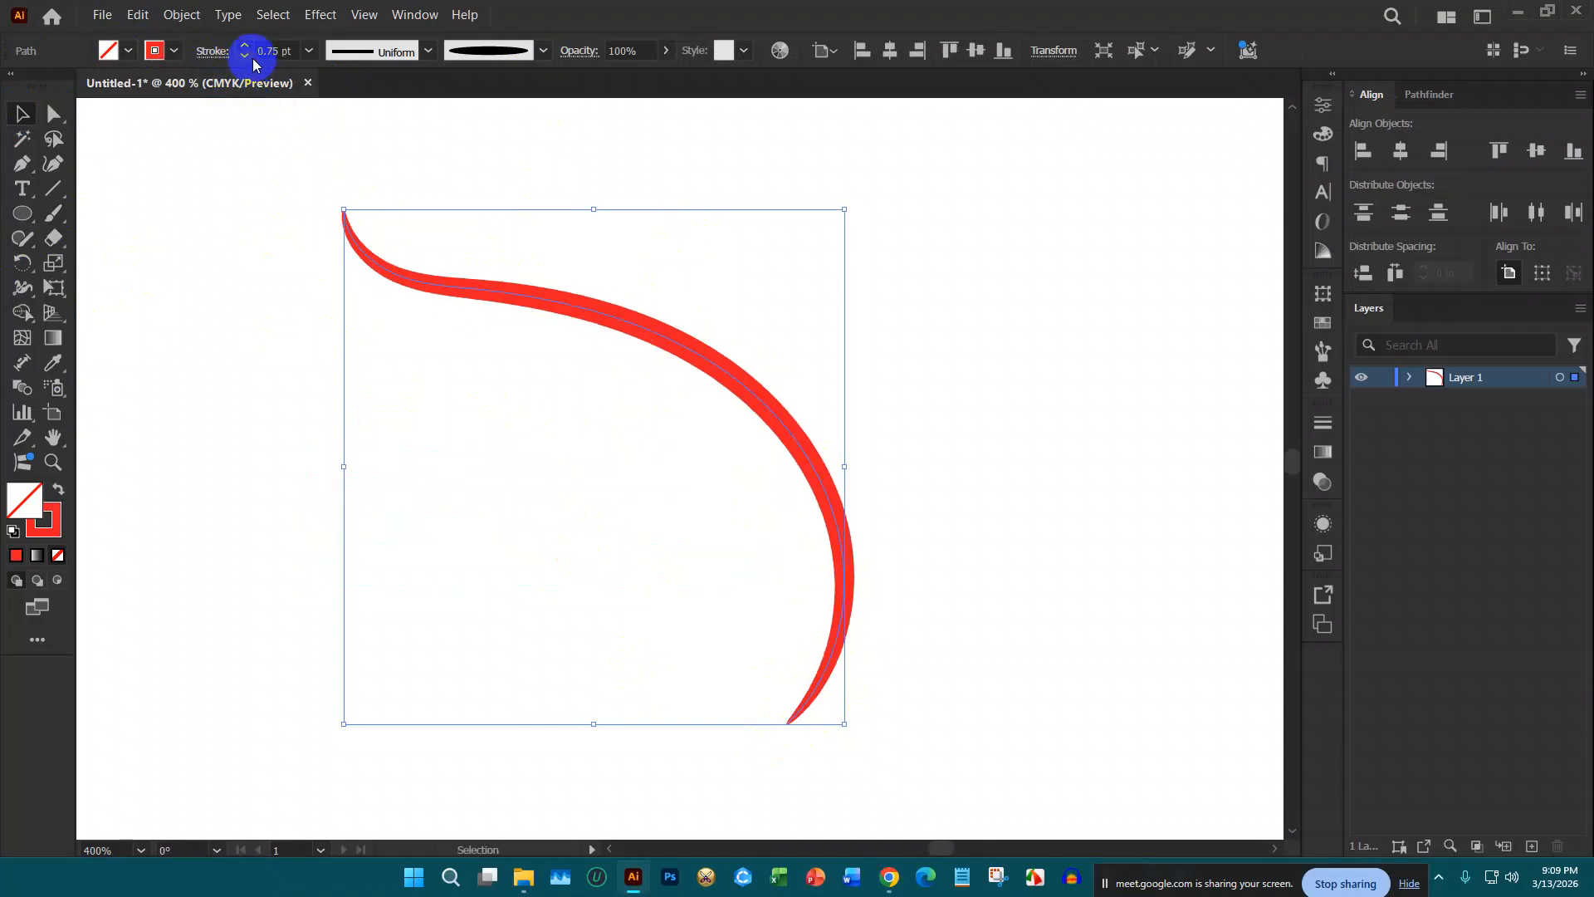
{"action": "left_click", "coordinate": [244, 56]}
{"action": "left_click", "coordinate": [245, 56]}
{"action": "left_click", "coordinate": [676, 181]}
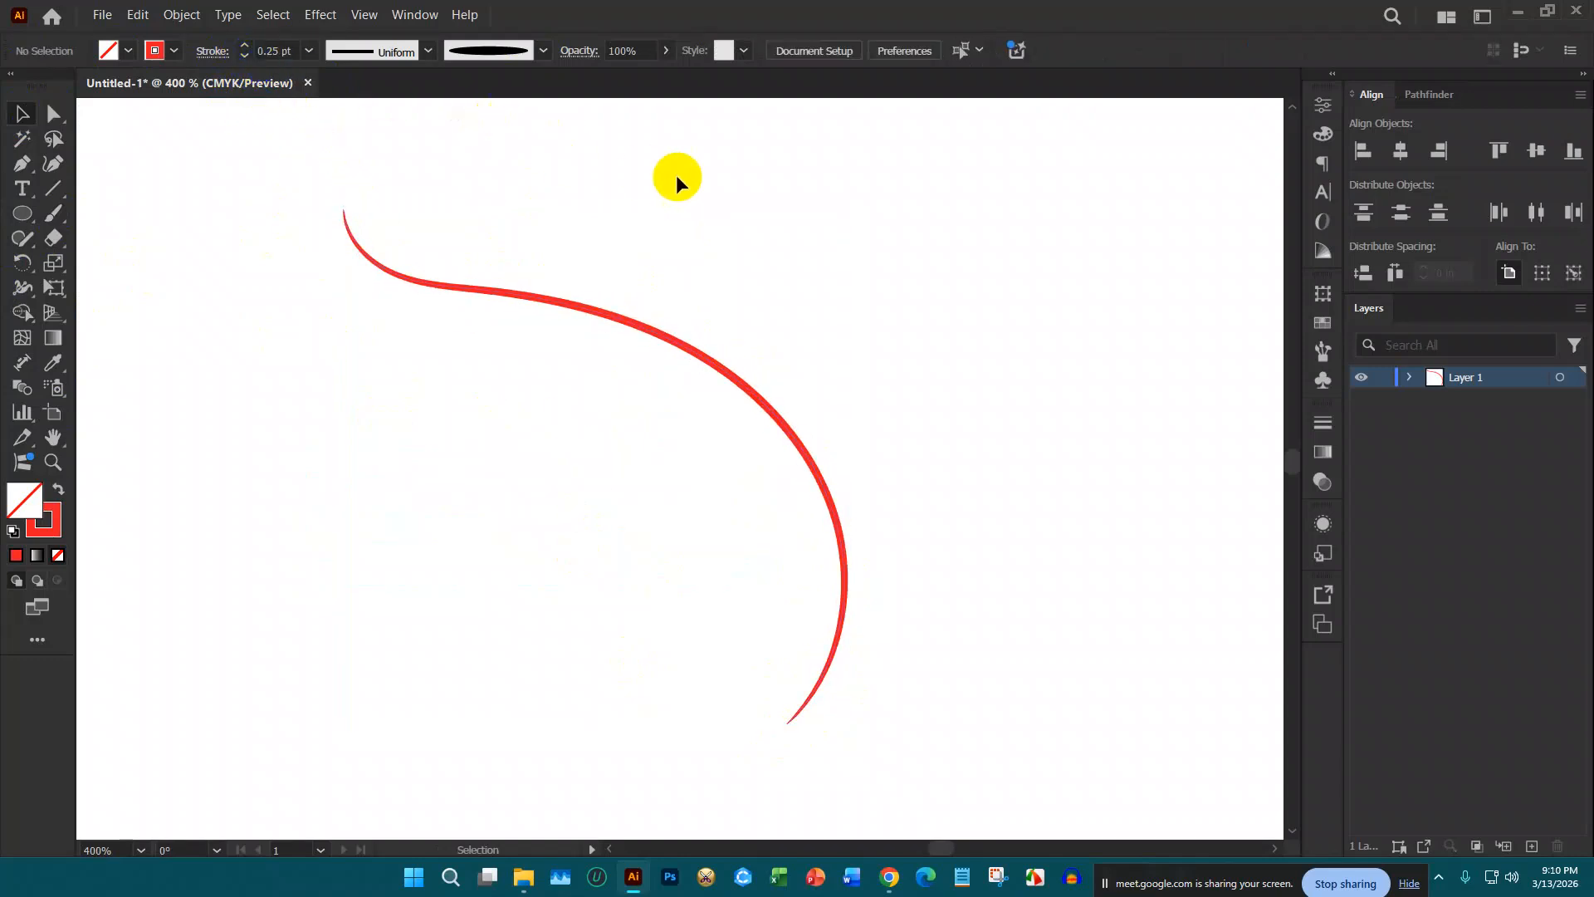
Step: Paint a second thin red tapered curve above the first with the Paintbrush
{"action": "left_click", "coordinate": [53, 217]}
{"action": "left_click_drag", "start_coordinate": [502, 195], "coordinate": [1076, 455]}
{"action": "scroll", "coordinate": [490, 370], "scroll_direction": "down", "scroll_amount": 1}
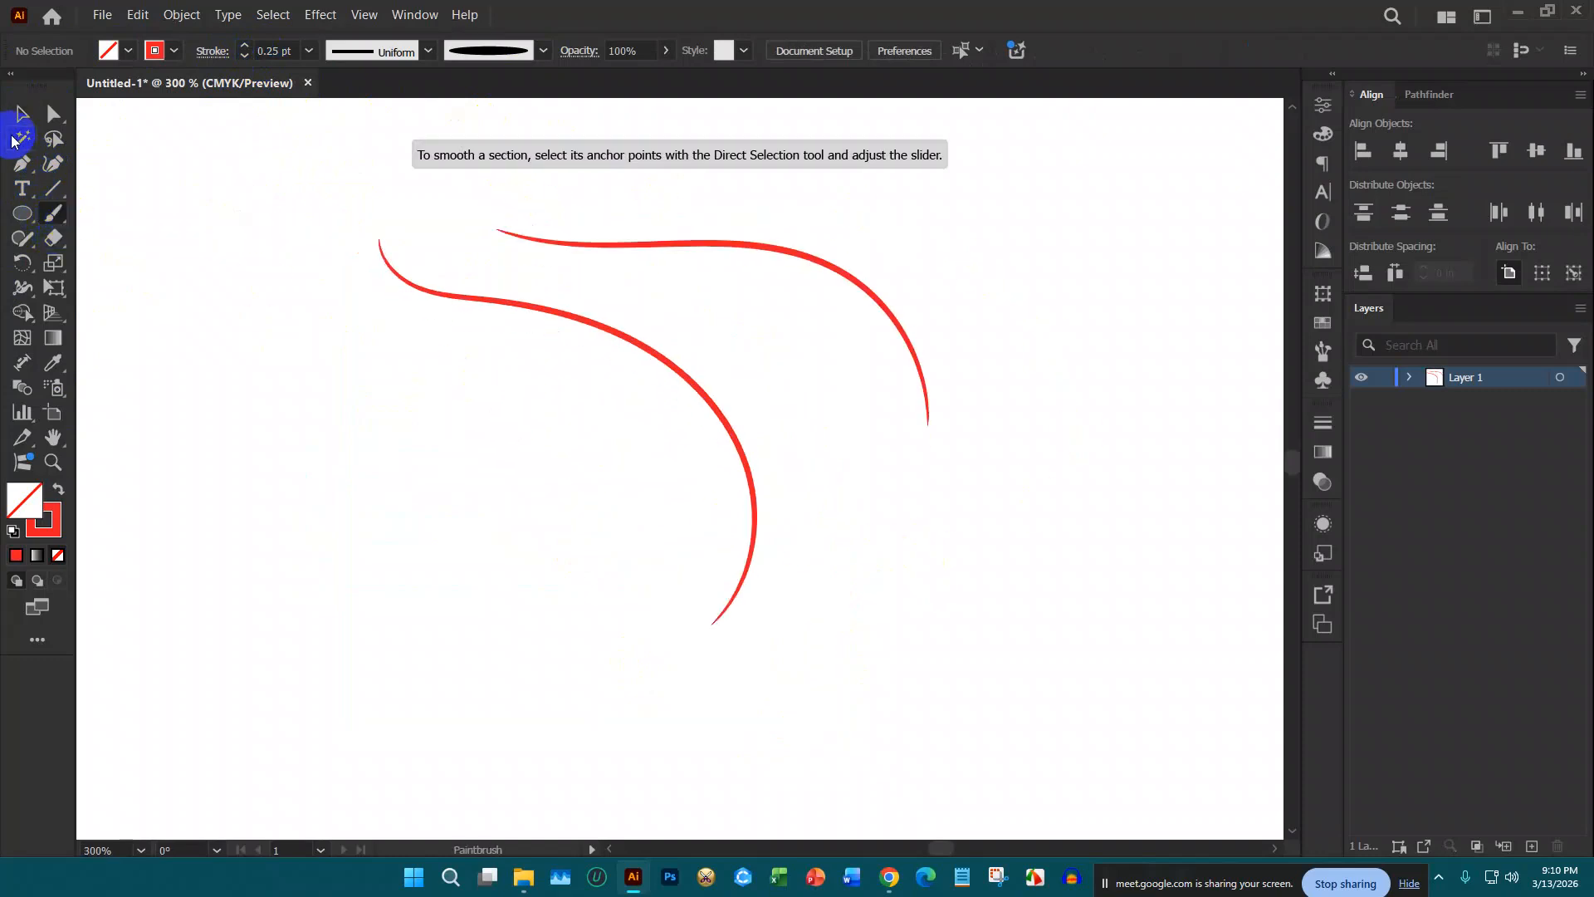
Step: Select both red curves and delete them
{"action": "scroll", "coordinate": [761, 239], "scroll_direction": "down", "scroll_amount": 1}
{"action": "left_click_drag", "start_coordinate": [761, 240], "coordinate": [698, 548]}
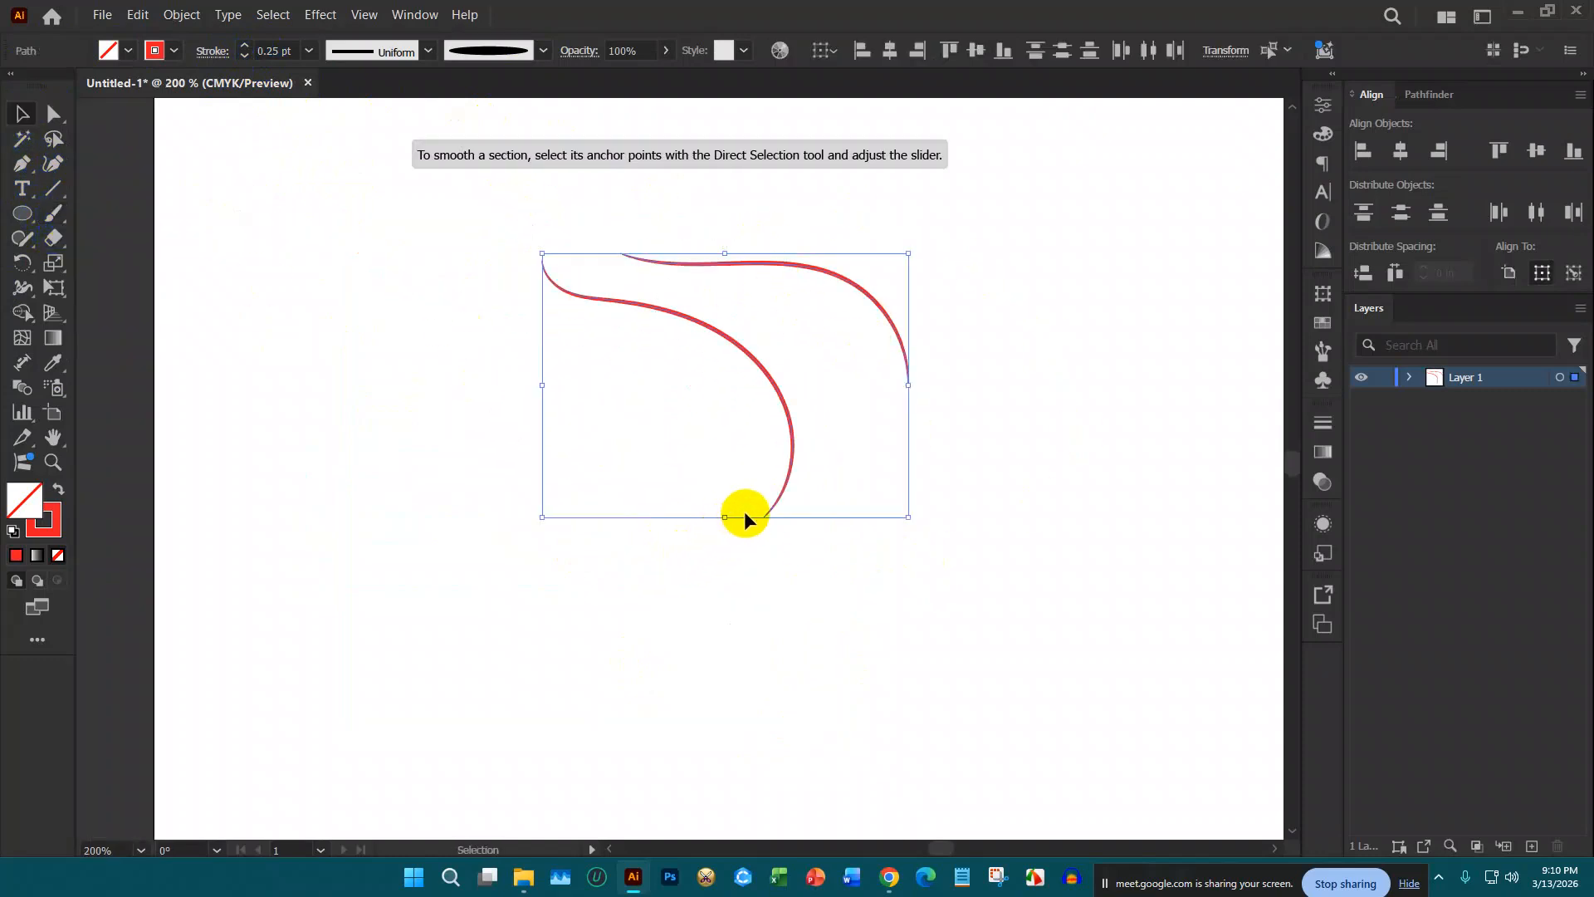
{"action": "key", "text": "Delete"}
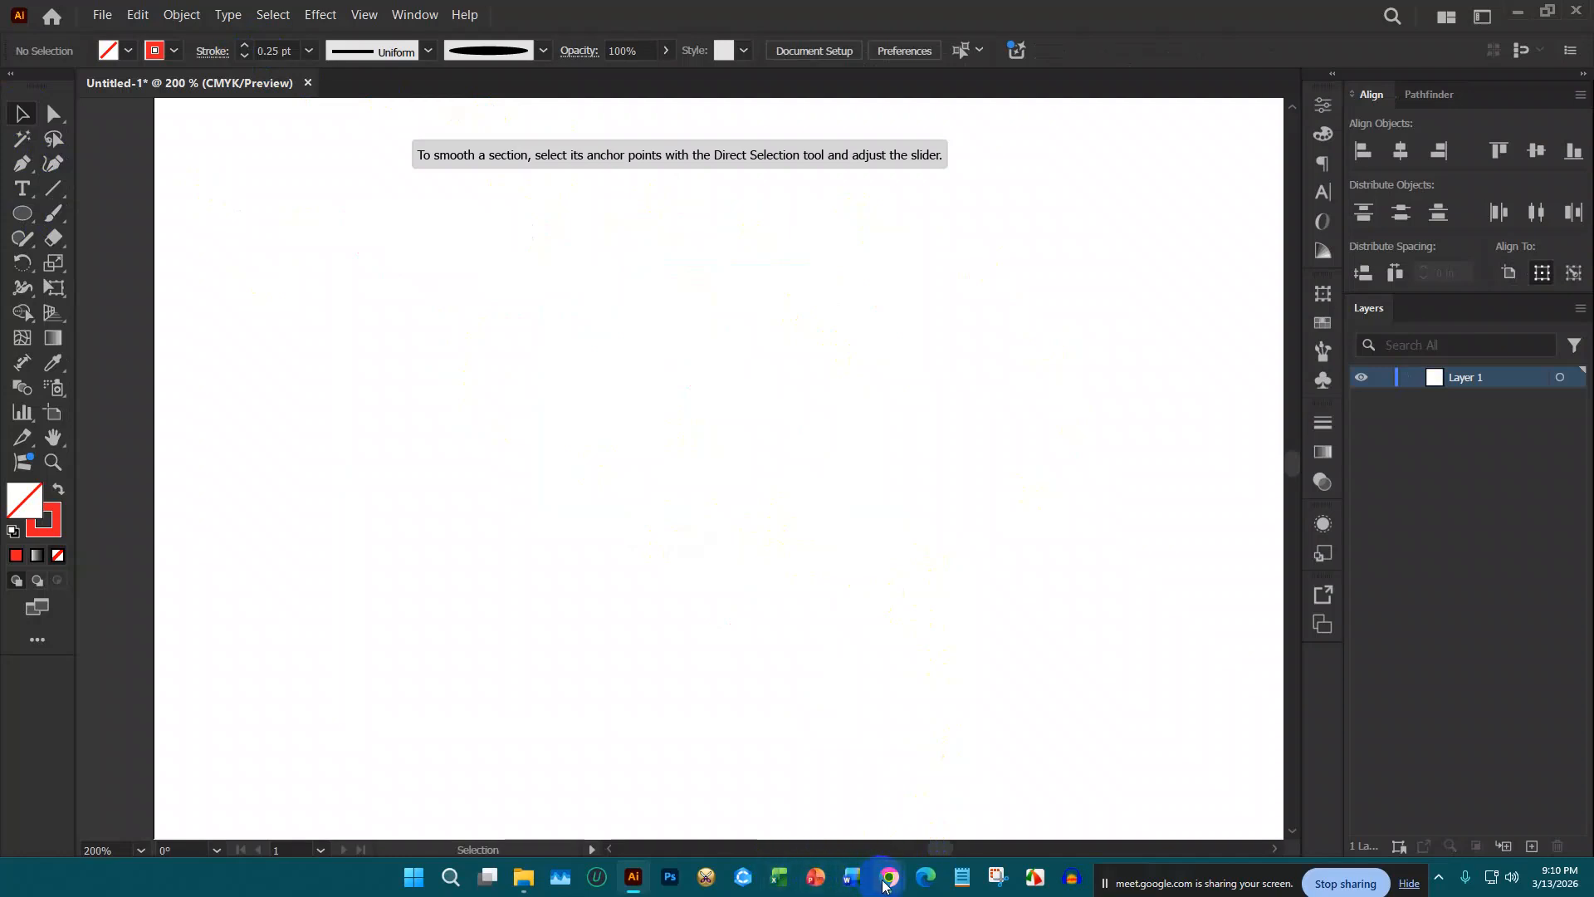
Step: Switch to Chrome and copy the black-and-white baby portrait from the grayscale digital vector portrait image results
{"action": "mouse_move", "coordinate": [885, 882]}
{"action": "left_click", "coordinate": [918, 814]}
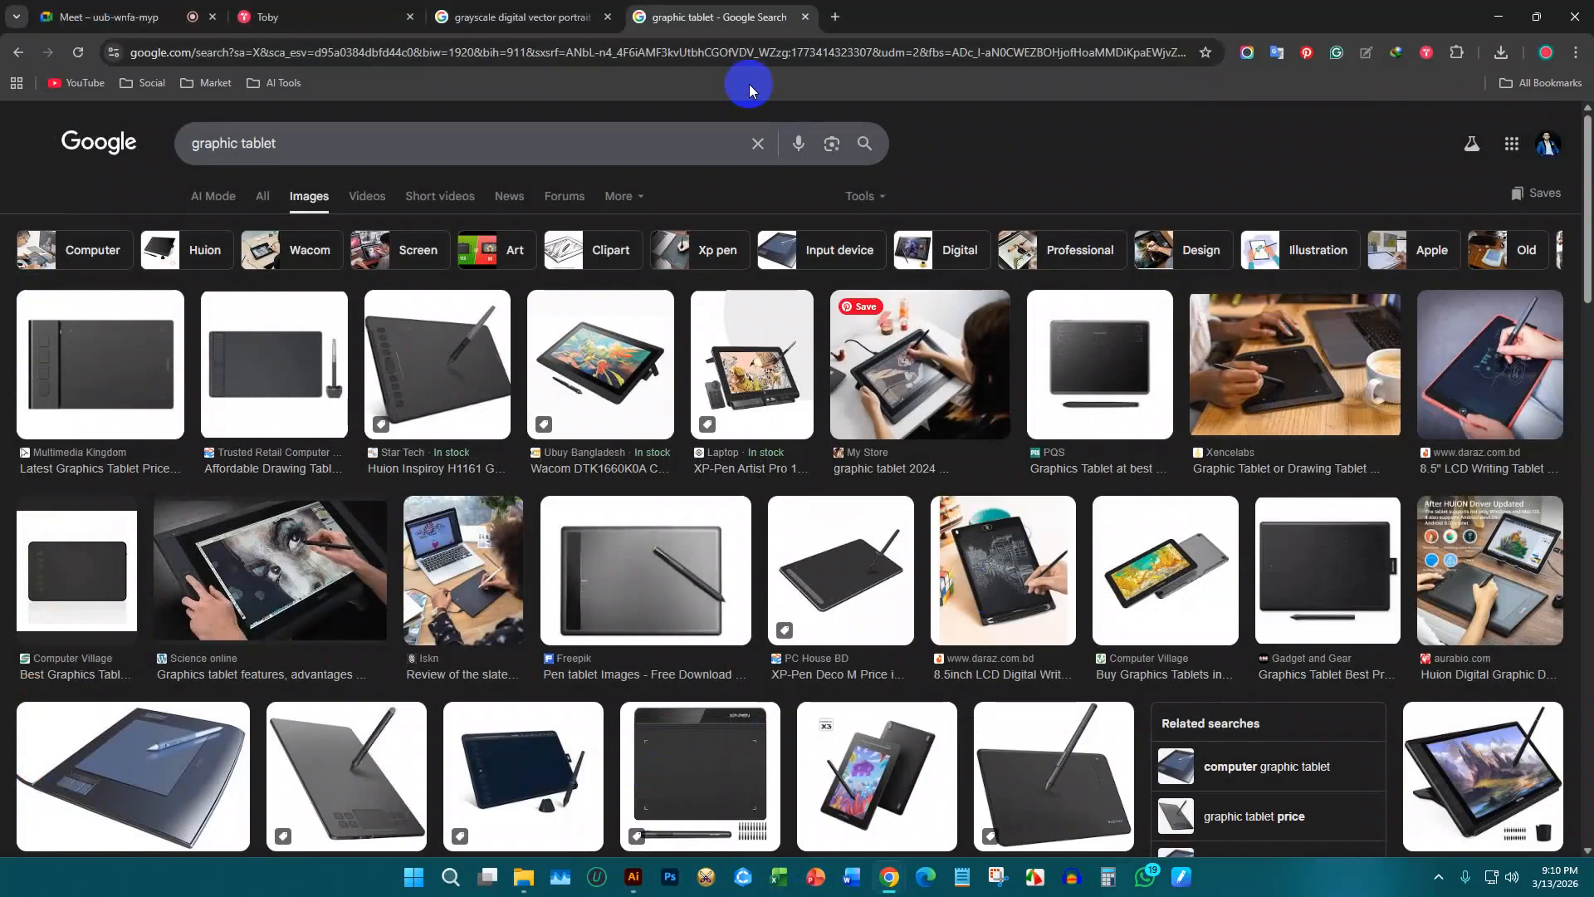
{"action": "left_click", "coordinate": [557, 7]}
{"action": "right_click", "coordinate": [1256, 454]}
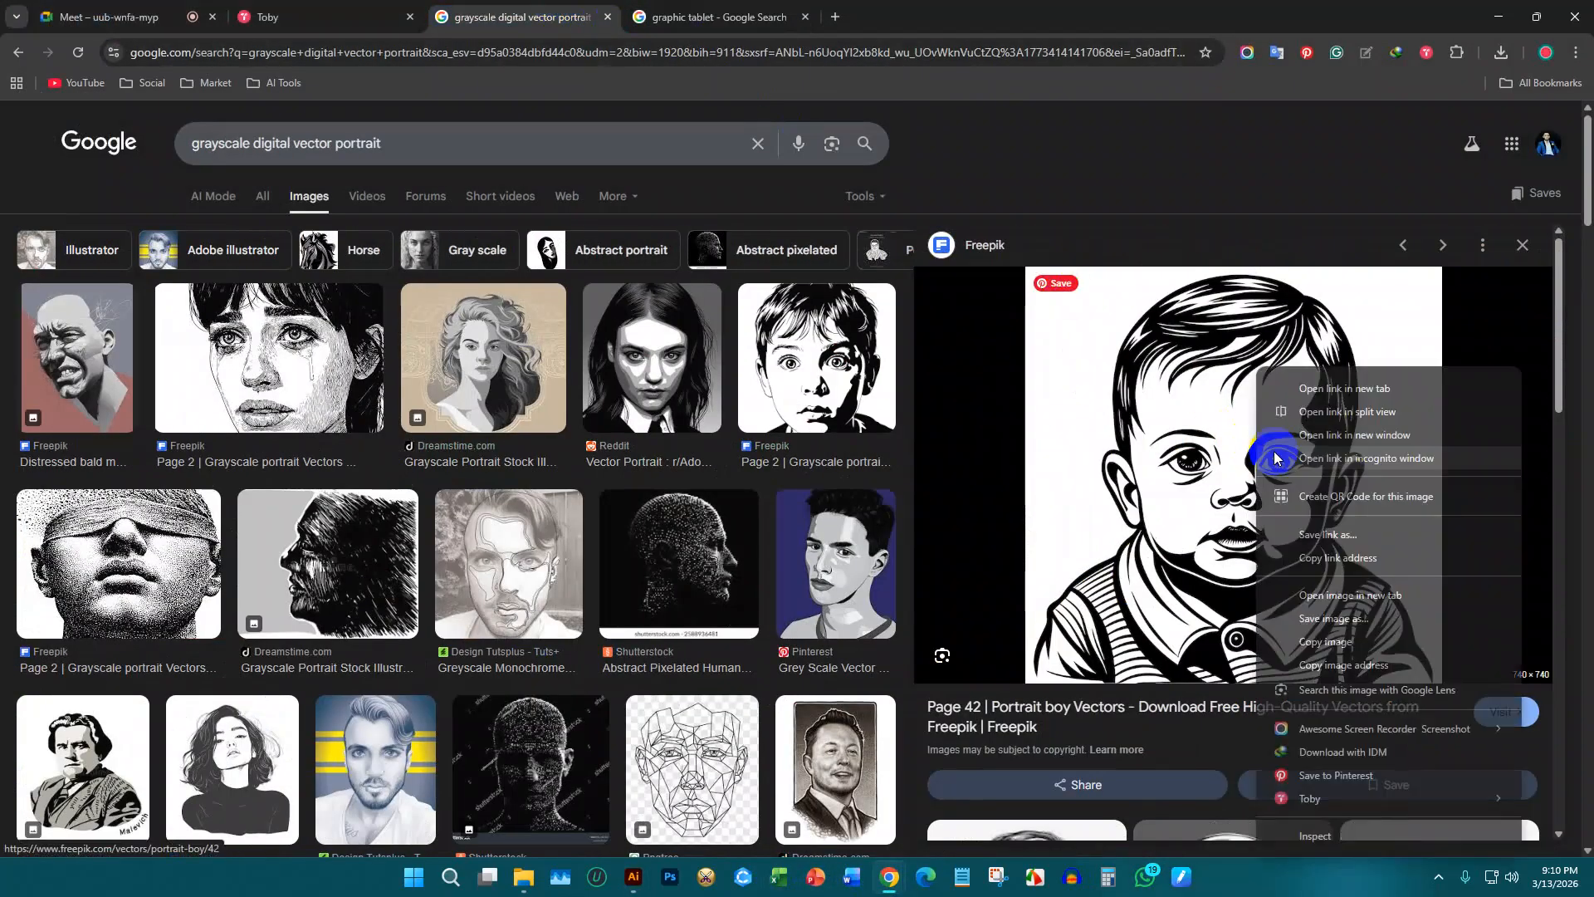
{"action": "left_click", "coordinate": [1328, 642]}
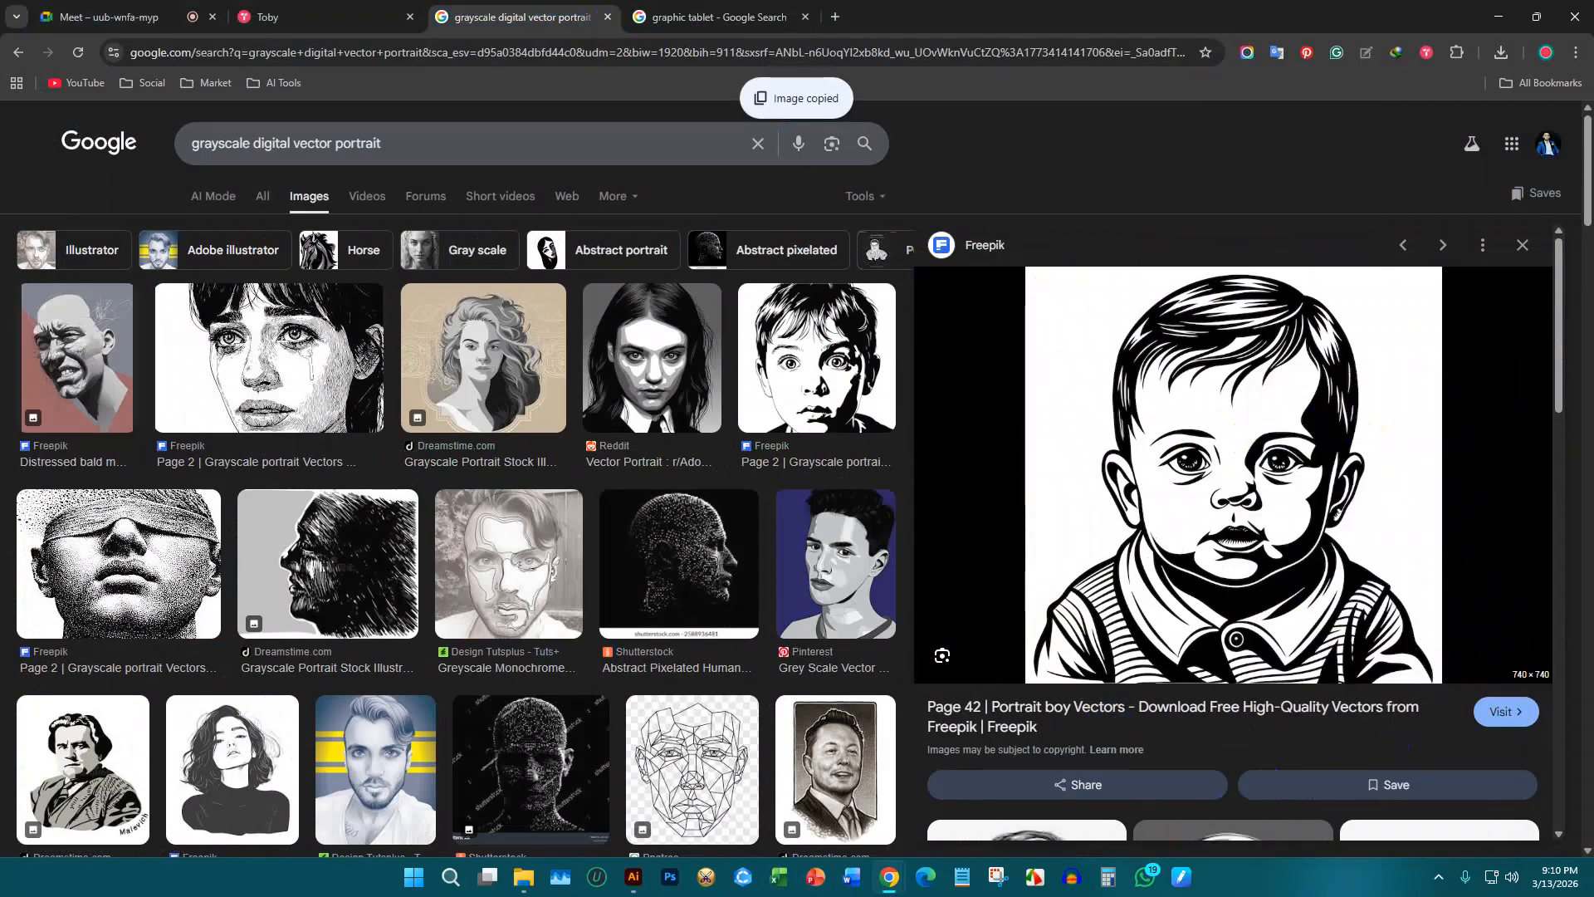
Step: Return to Illustrator and paste the copied baby portrait into the empty document
{"action": "key", "text": "alt+Tab"}
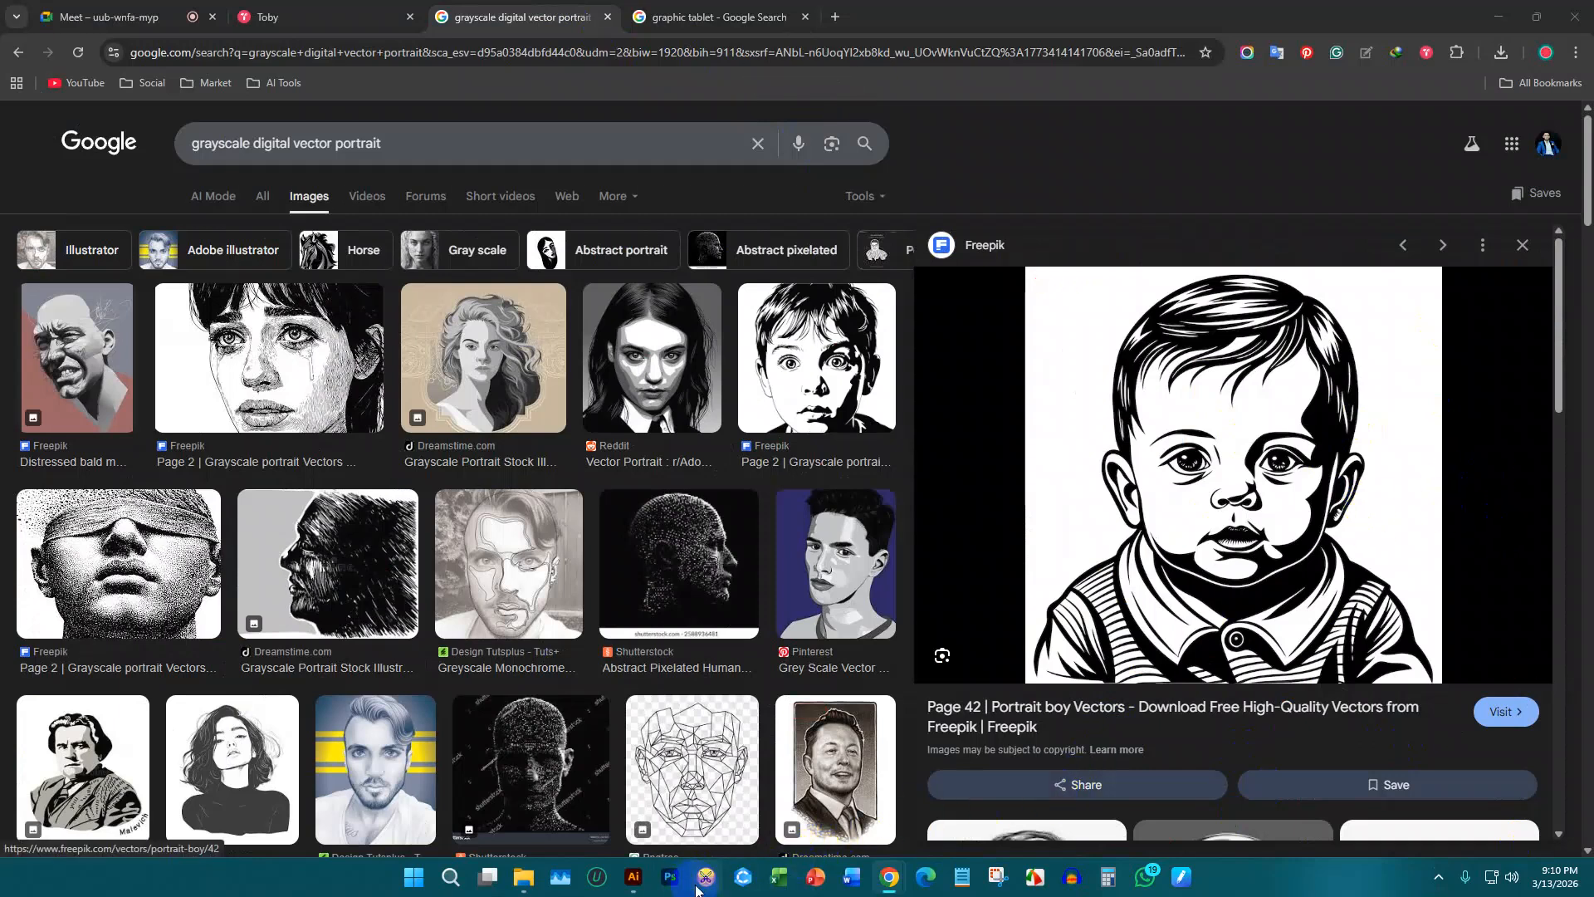
{"action": "left_click", "coordinate": [634, 876]}
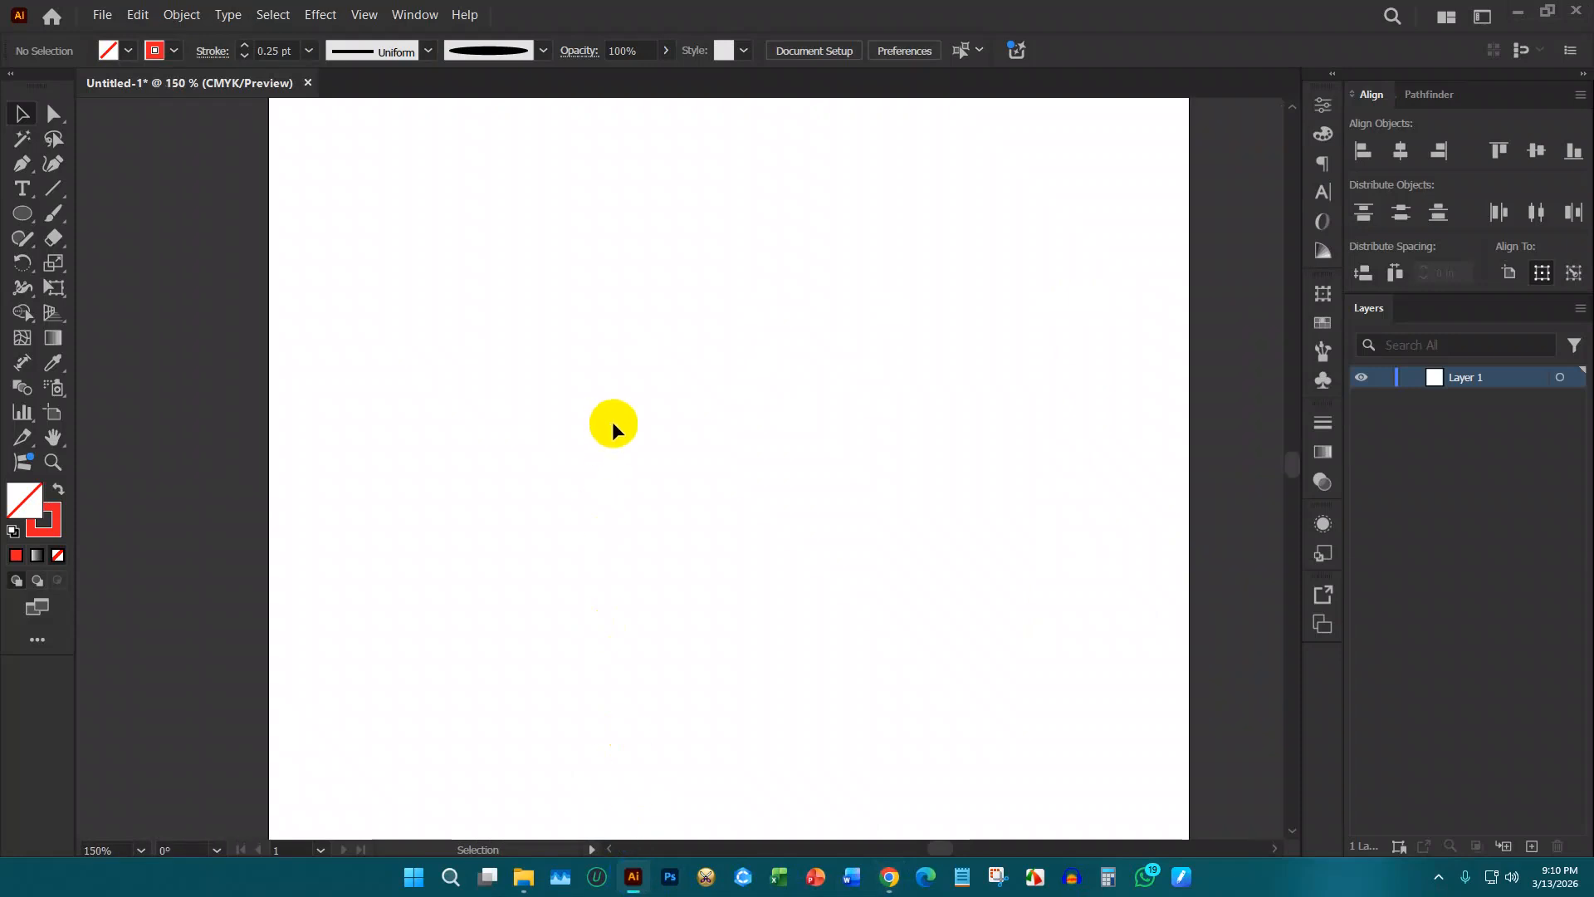
{"action": "key", "text": "ctrl+v"}
{"action": "scroll", "coordinate": [640, 427], "scroll_direction": "down", "scroll_amount": 1}
{"action": "key", "text": "ctrl+minus"}
{"action": "key", "text": "ctrl+minus"}
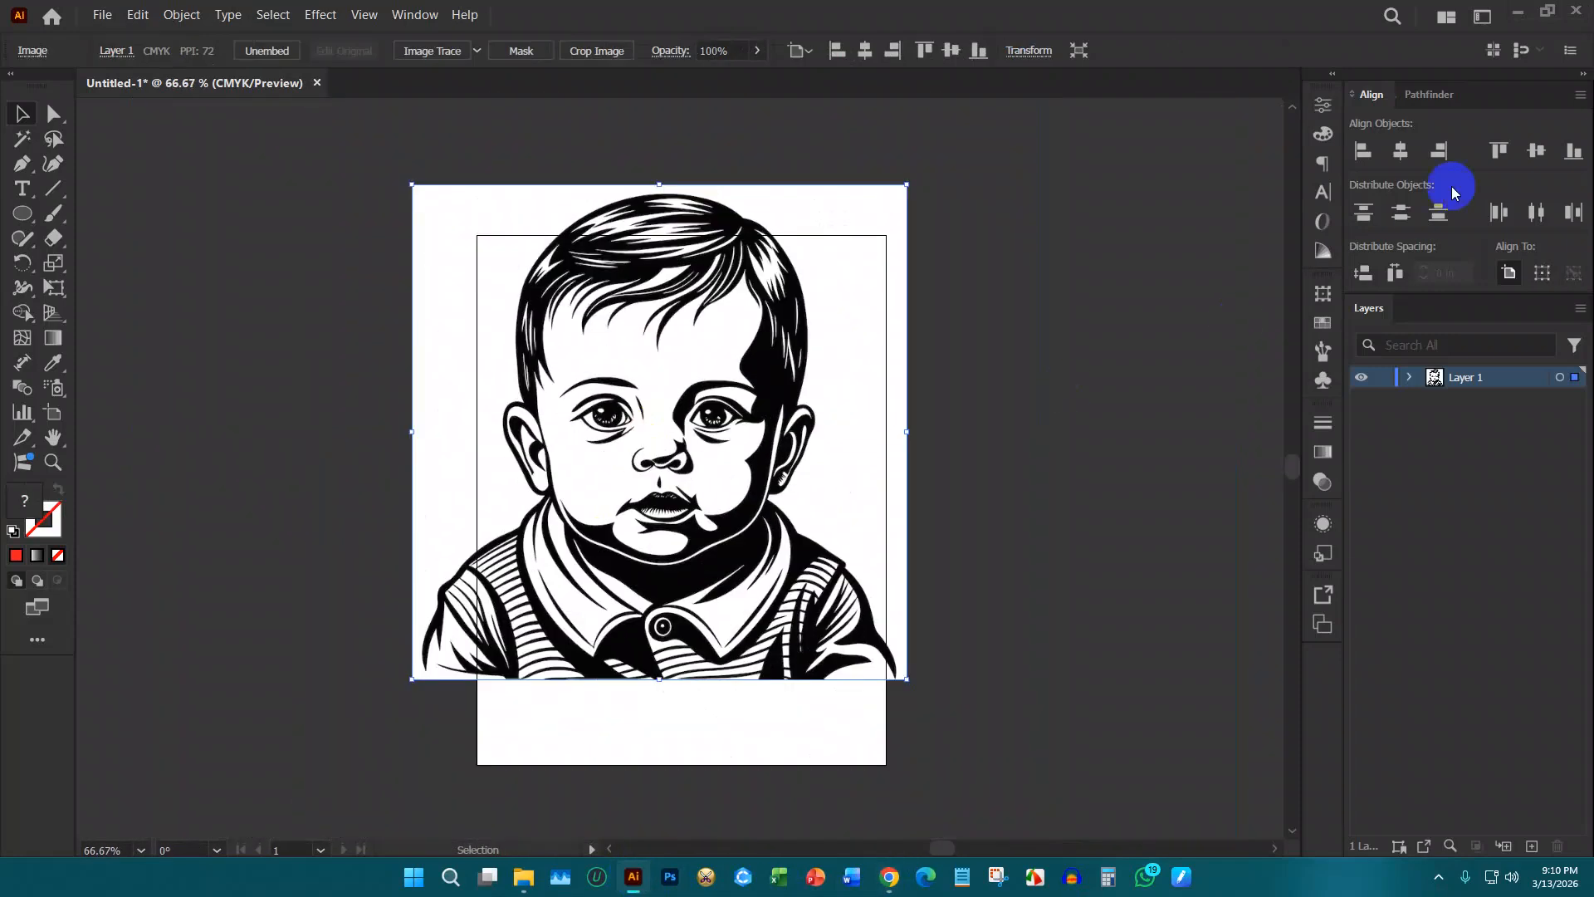
Step: Center the portrait horizontally and vertically on the artboard and scale it proportionally to the artboard's width
{"action": "left_click", "coordinate": [1416, 143]}
{"action": "left_click", "coordinate": [1536, 150]}
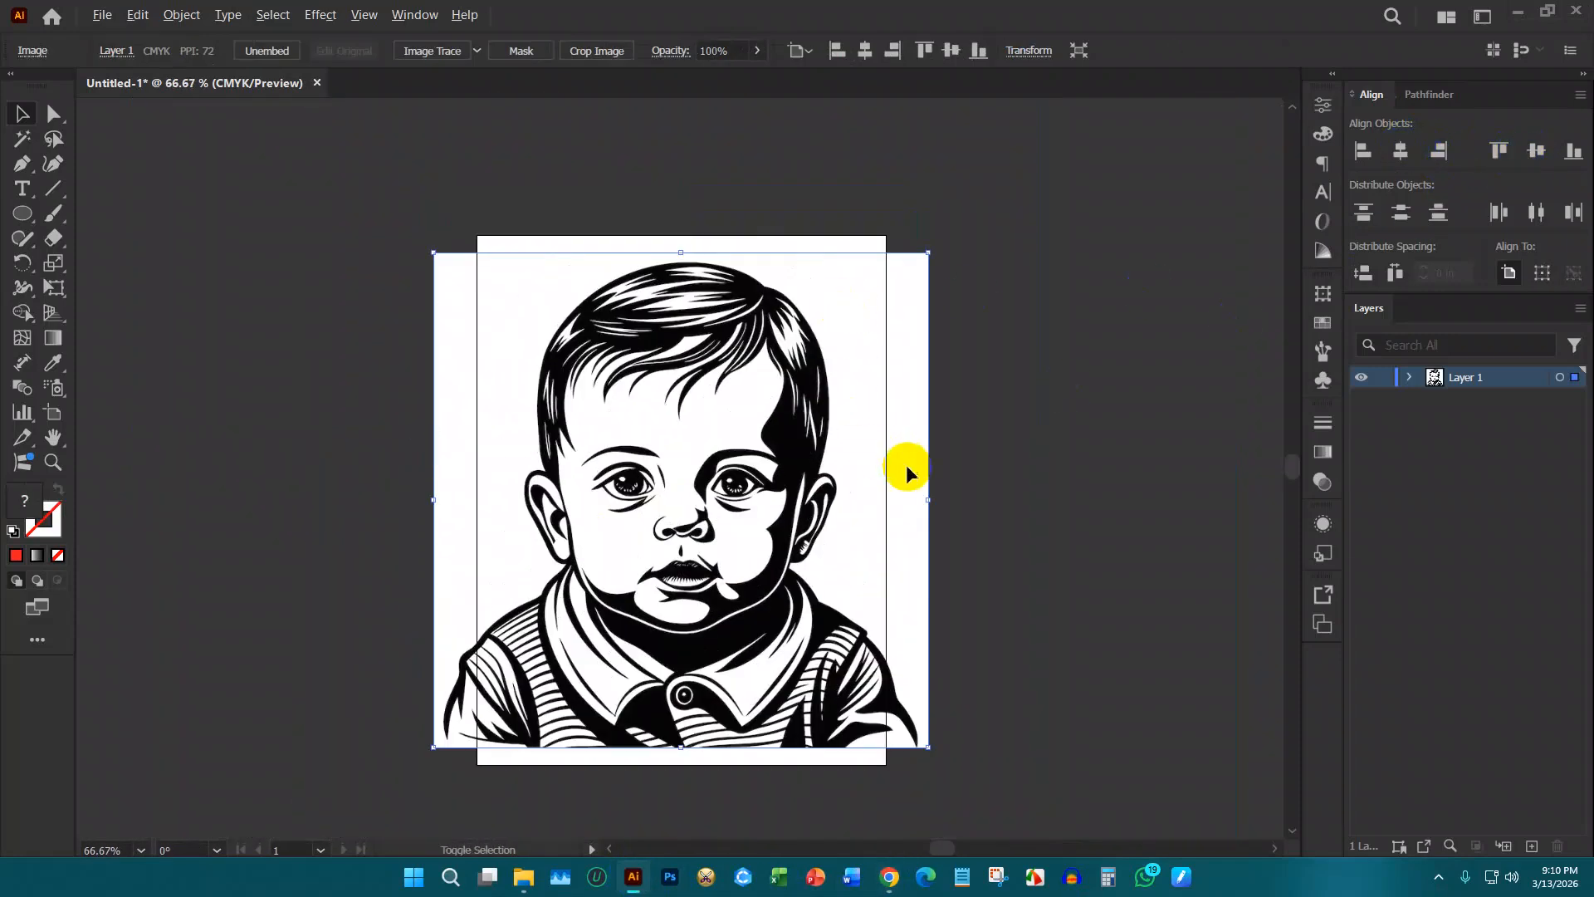
{"action": "left_click_drag", "start_coordinate": [927, 496], "coordinate": [886, 497]}
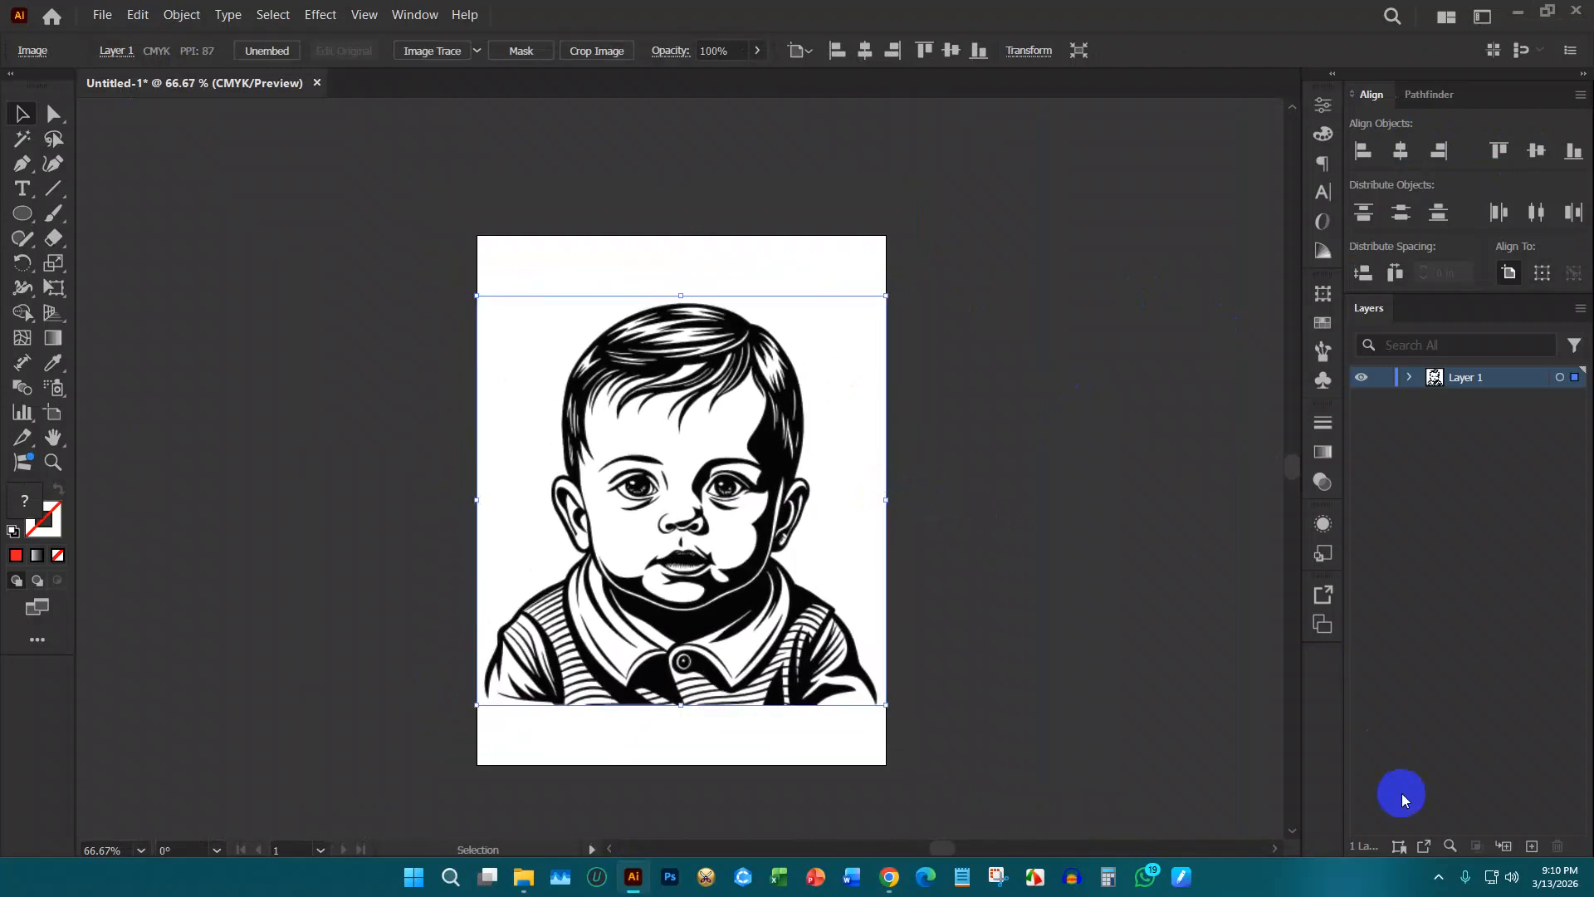
Step: Lock the layer holding the baby portrait and add a new layer above it for tracing
{"action": "left_click", "coordinate": [1385, 378]}
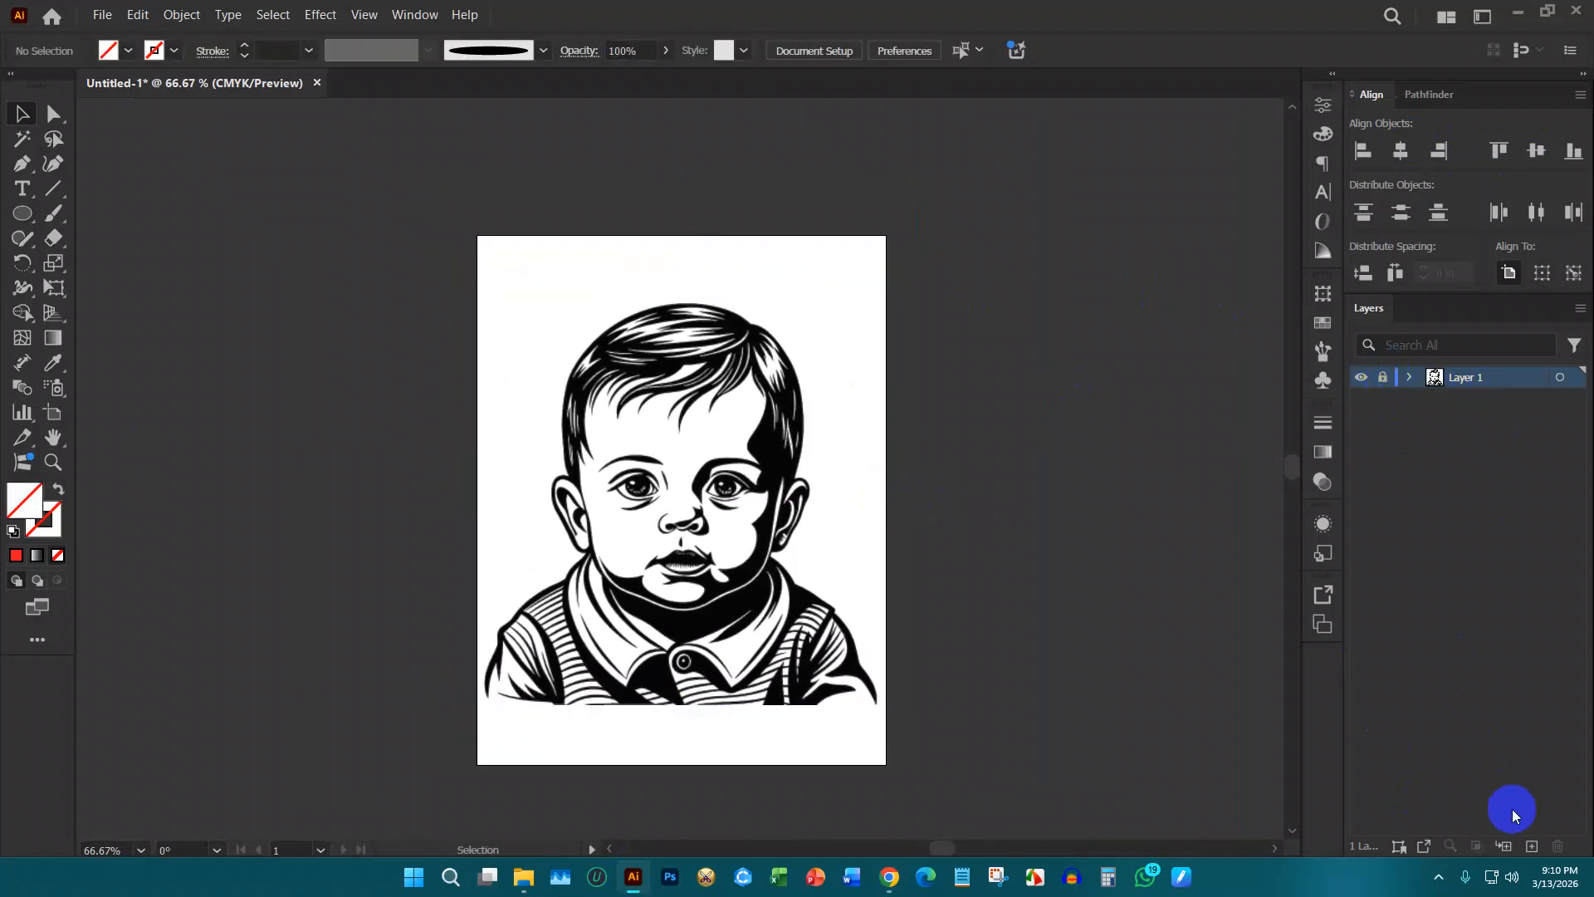
{"action": "left_click", "coordinate": [1534, 847]}
Step: Set the stroke color to red and paint a curved test stroke above the baby's head with the Paintbrush
{"action": "left_click", "coordinate": [176, 51]}
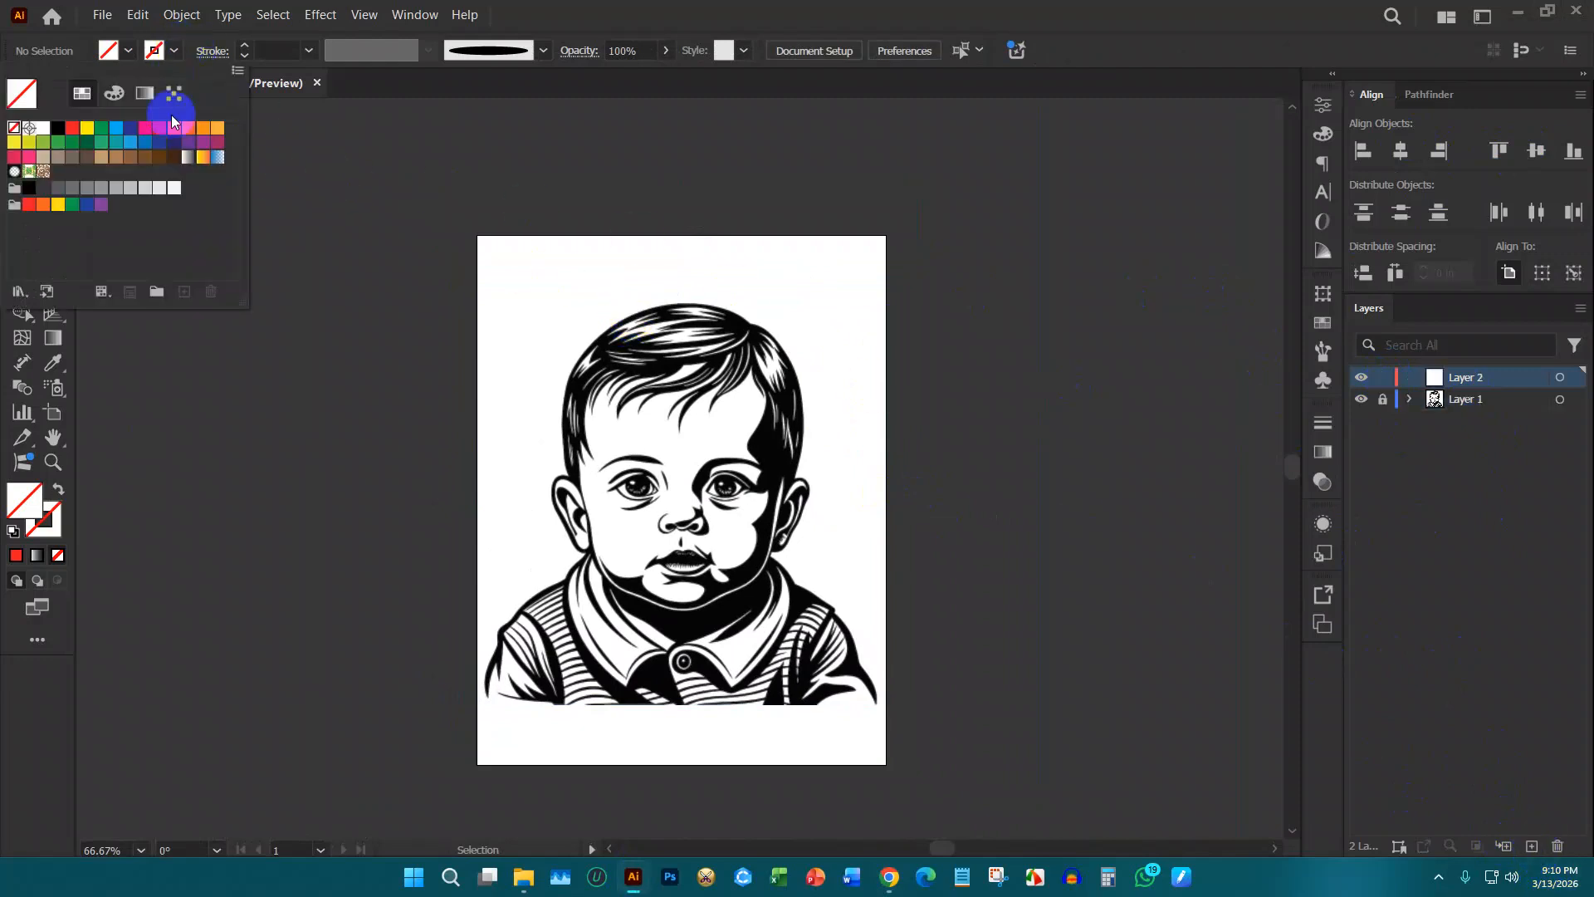
{"action": "left_click", "coordinate": [75, 129]}
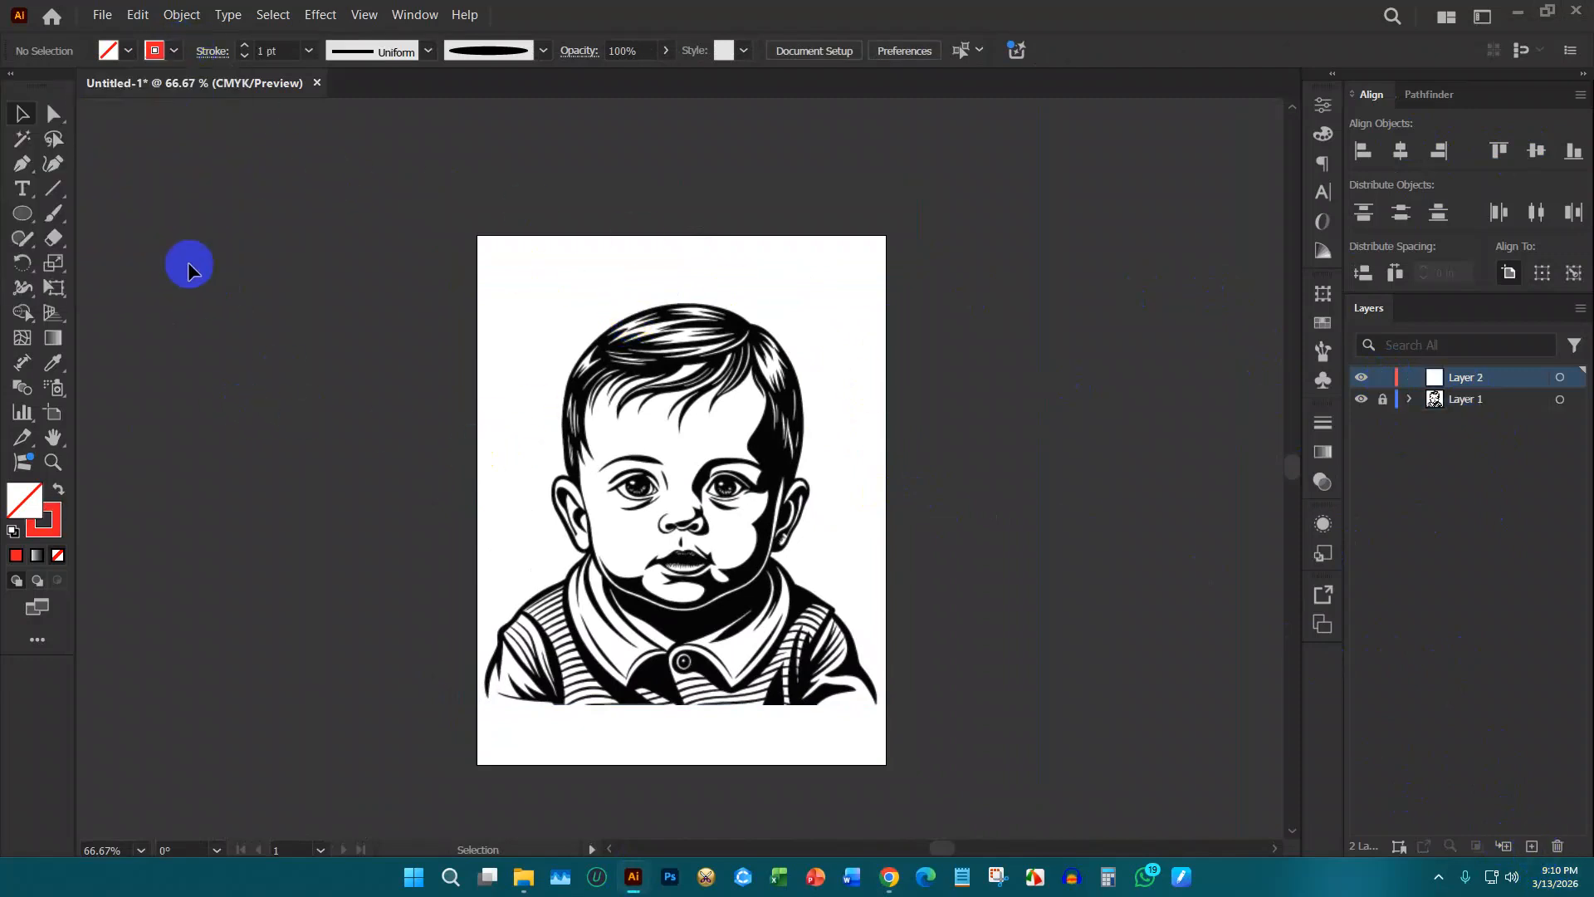
{"action": "key", "text": "b"}
{"action": "left_click_drag", "start_coordinate": [735, 386], "coordinate": [759, 382]}
{"action": "left_click_drag", "start_coordinate": [846, 271], "coordinate": [452, 217]}
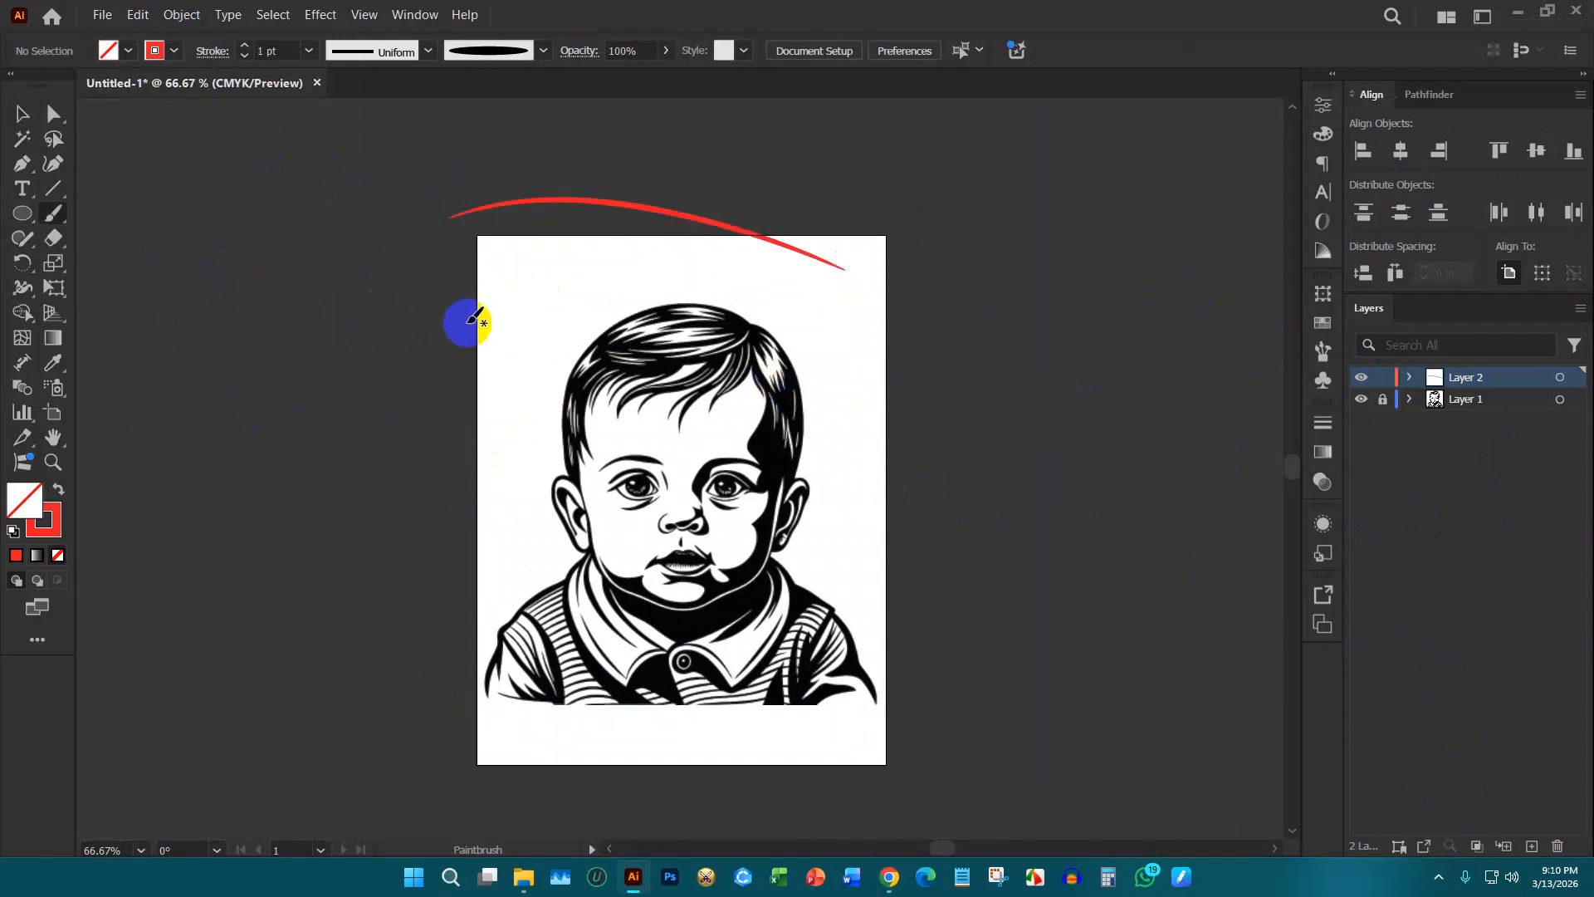
Step: Try to trace the outer contour of the ear on the portrait's right side in one 1 pt brush stroke
{"action": "scroll", "coordinate": [728, 279], "scroll_direction": "up", "scroll_amount": 1}
{"action": "scroll", "coordinate": [864, 362], "scroll_direction": "down", "scroll_amount": 3}
{"action": "scroll", "coordinate": [872, 374], "scroll_direction": "down", "scroll_amount": 1}
{"action": "scroll", "coordinate": [854, 371], "scroll_direction": "up", "scroll_amount": 1}
{"action": "scroll", "coordinate": [834, 332], "scroll_direction": "down", "scroll_amount": 5}
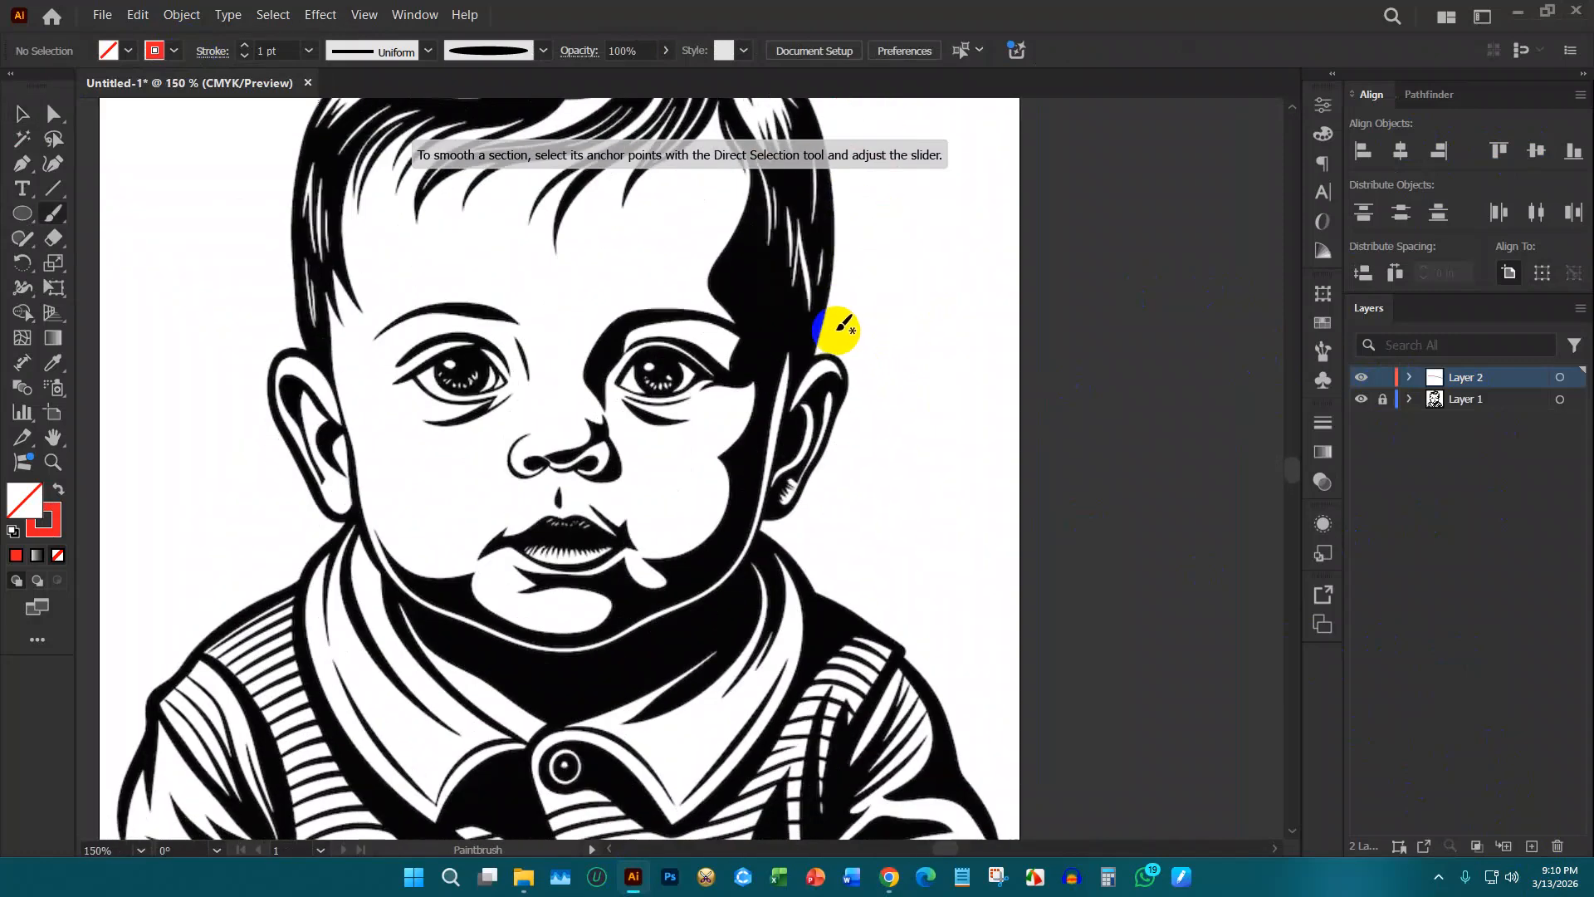
{"action": "scroll", "coordinate": [833, 328], "scroll_direction": "down", "scroll_amount": 1}
{"action": "scroll", "coordinate": [826, 337], "scroll_direction": "up", "scroll_amount": 1}
{"action": "scroll", "coordinate": [833, 333], "scroll_direction": "up", "scroll_amount": 1}
{"action": "scroll", "coordinate": [836, 391], "scroll_direction": "up", "scroll_amount": 1}
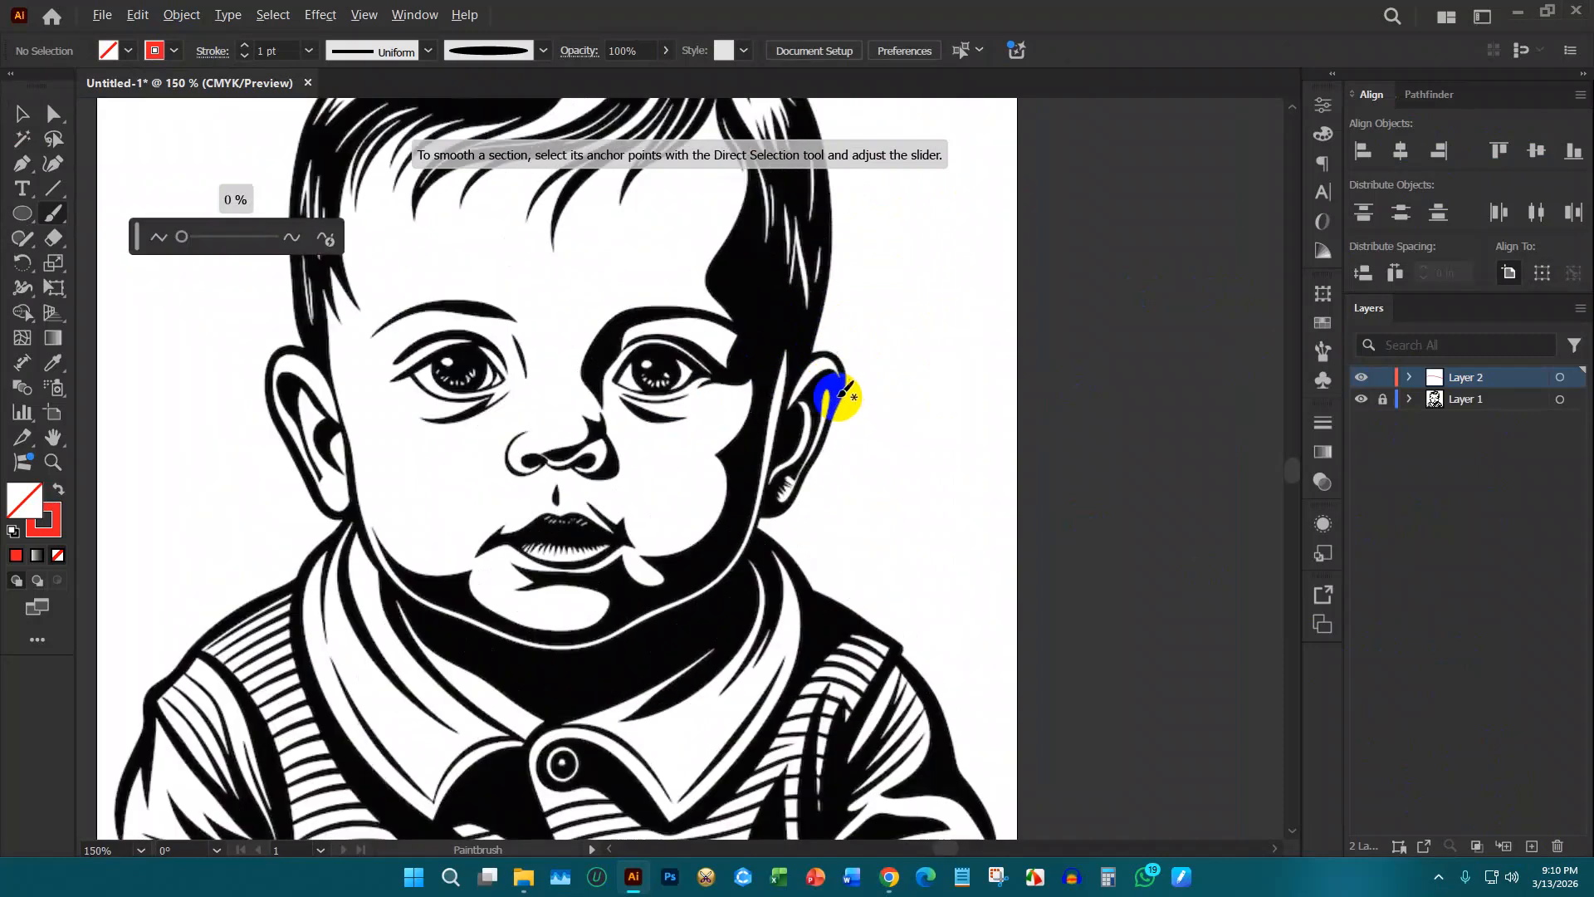
{"action": "scroll", "coordinate": [797, 365], "scroll_direction": "down", "scroll_amount": 1}
{"action": "scroll", "coordinate": [817, 367], "scroll_direction": "down", "scroll_amount": 1}
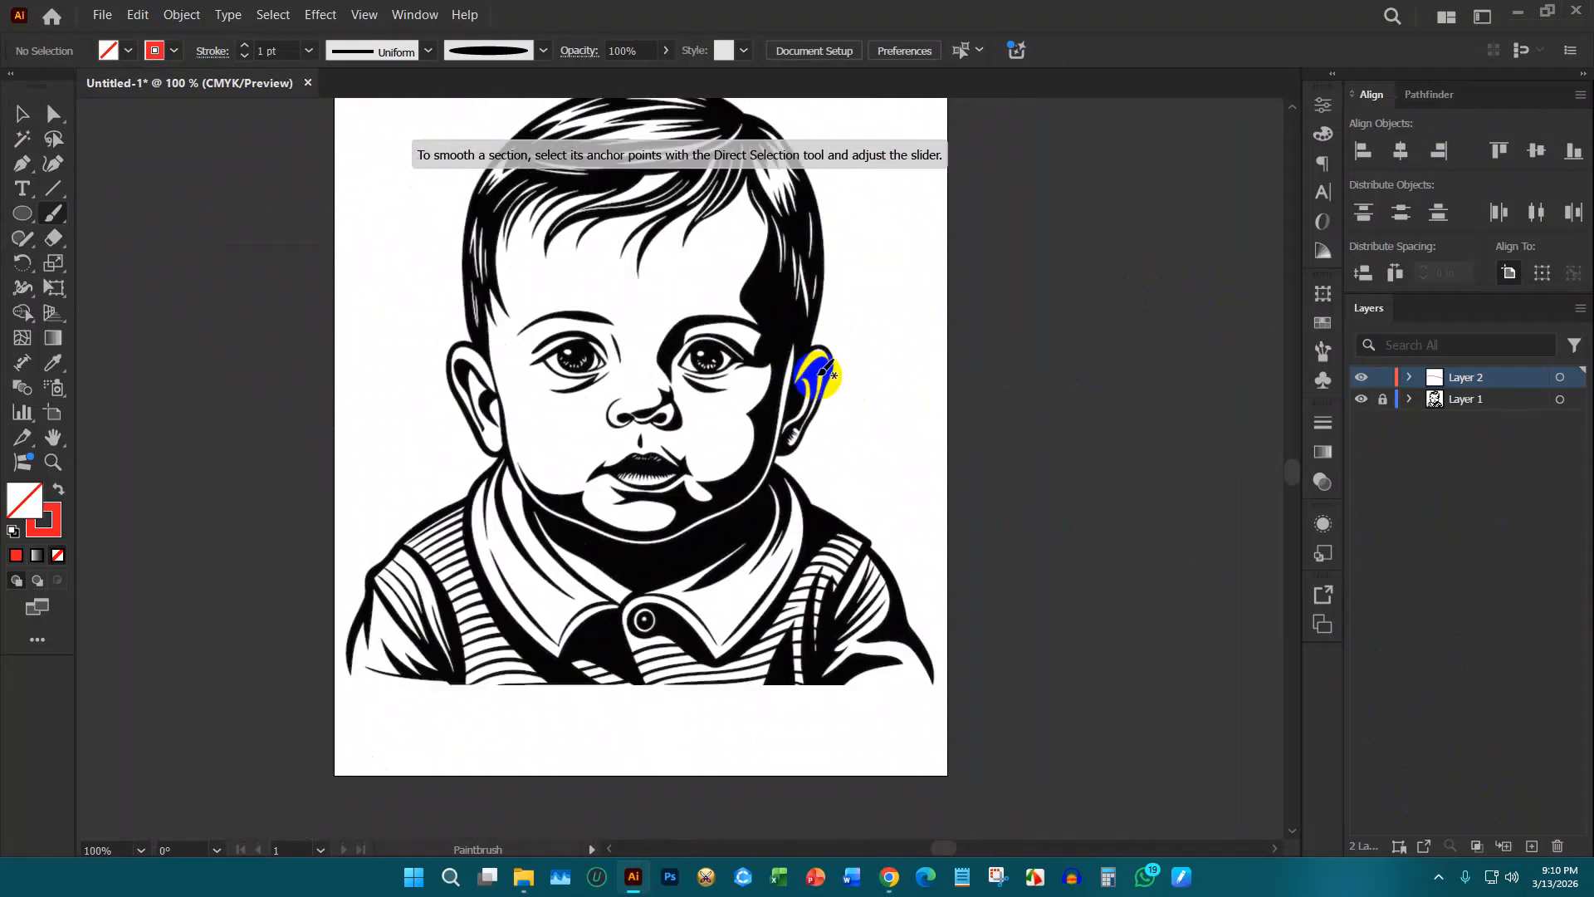
{"action": "scroll", "coordinate": [817, 367], "scroll_direction": "up", "scroll_amount": 1}
{"action": "scroll", "coordinate": [787, 391], "scroll_direction": "up", "scroll_amount": 1}
{"action": "scroll", "coordinate": [788, 391], "scroll_direction": "up", "scroll_amount": 1}
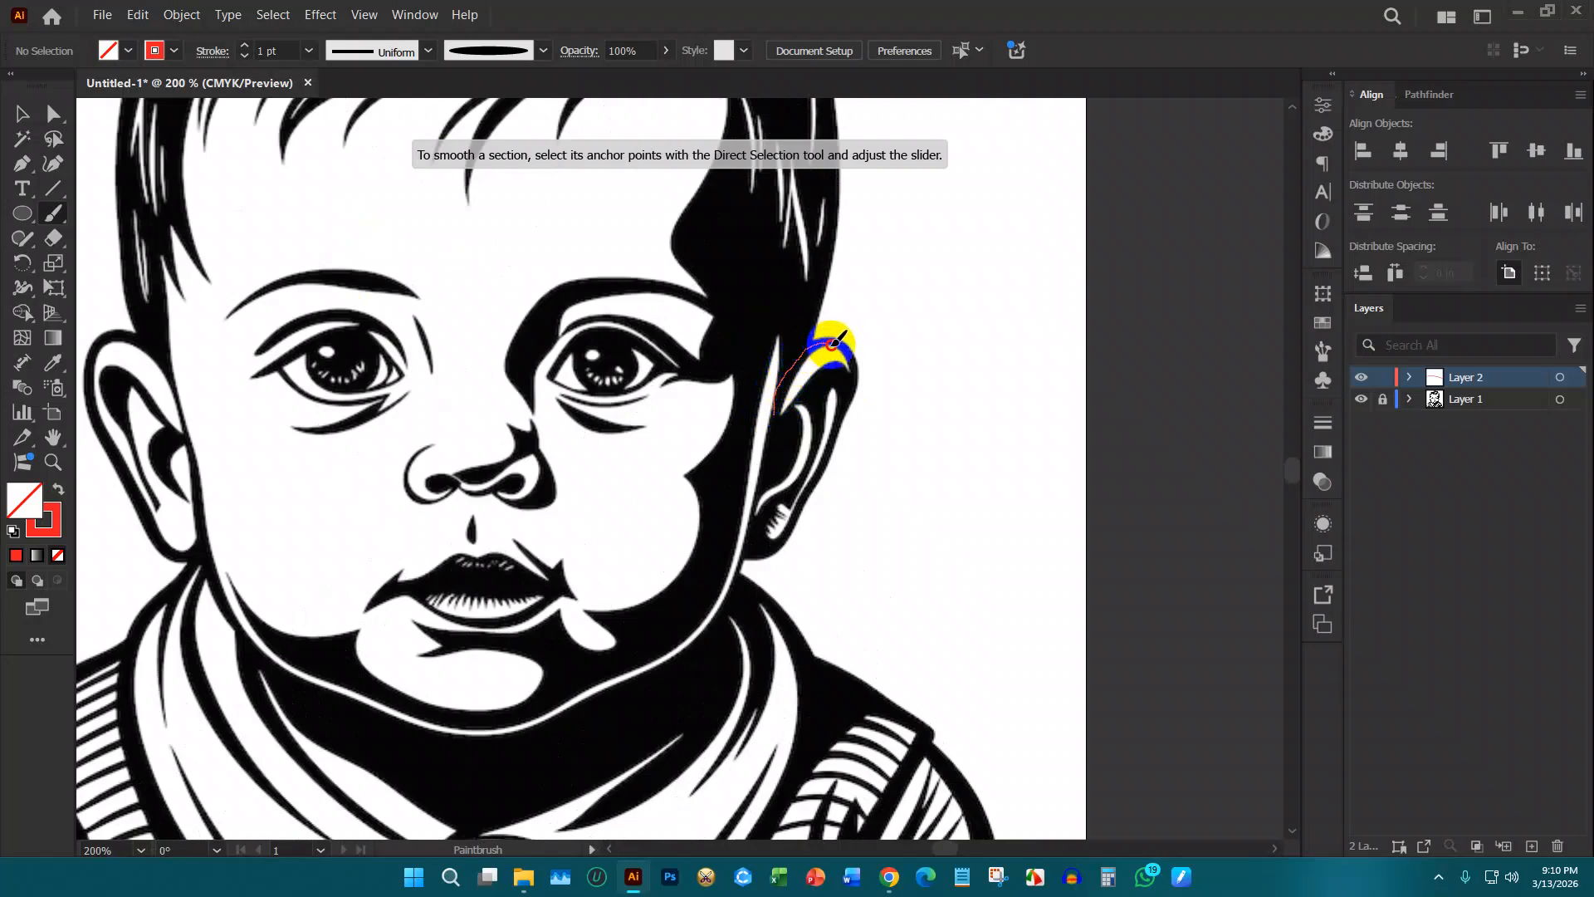
{"action": "left_click_drag", "start_coordinate": [852, 383], "coordinate": [843, 406]}
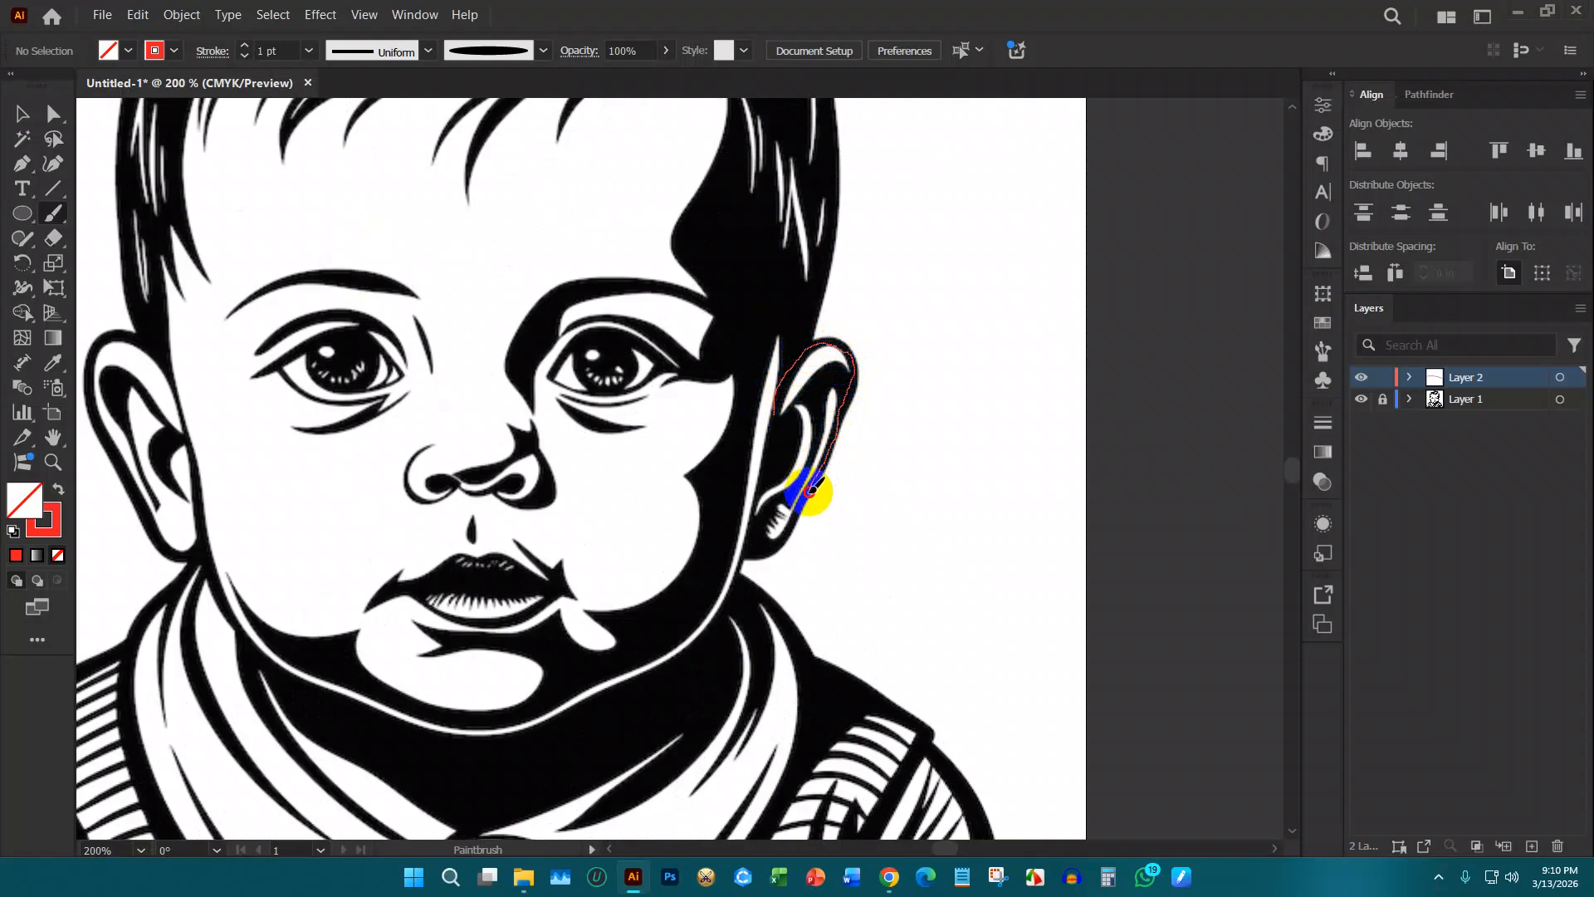
{"action": "left_click_drag", "start_coordinate": [771, 552], "coordinate": [741, 555]}
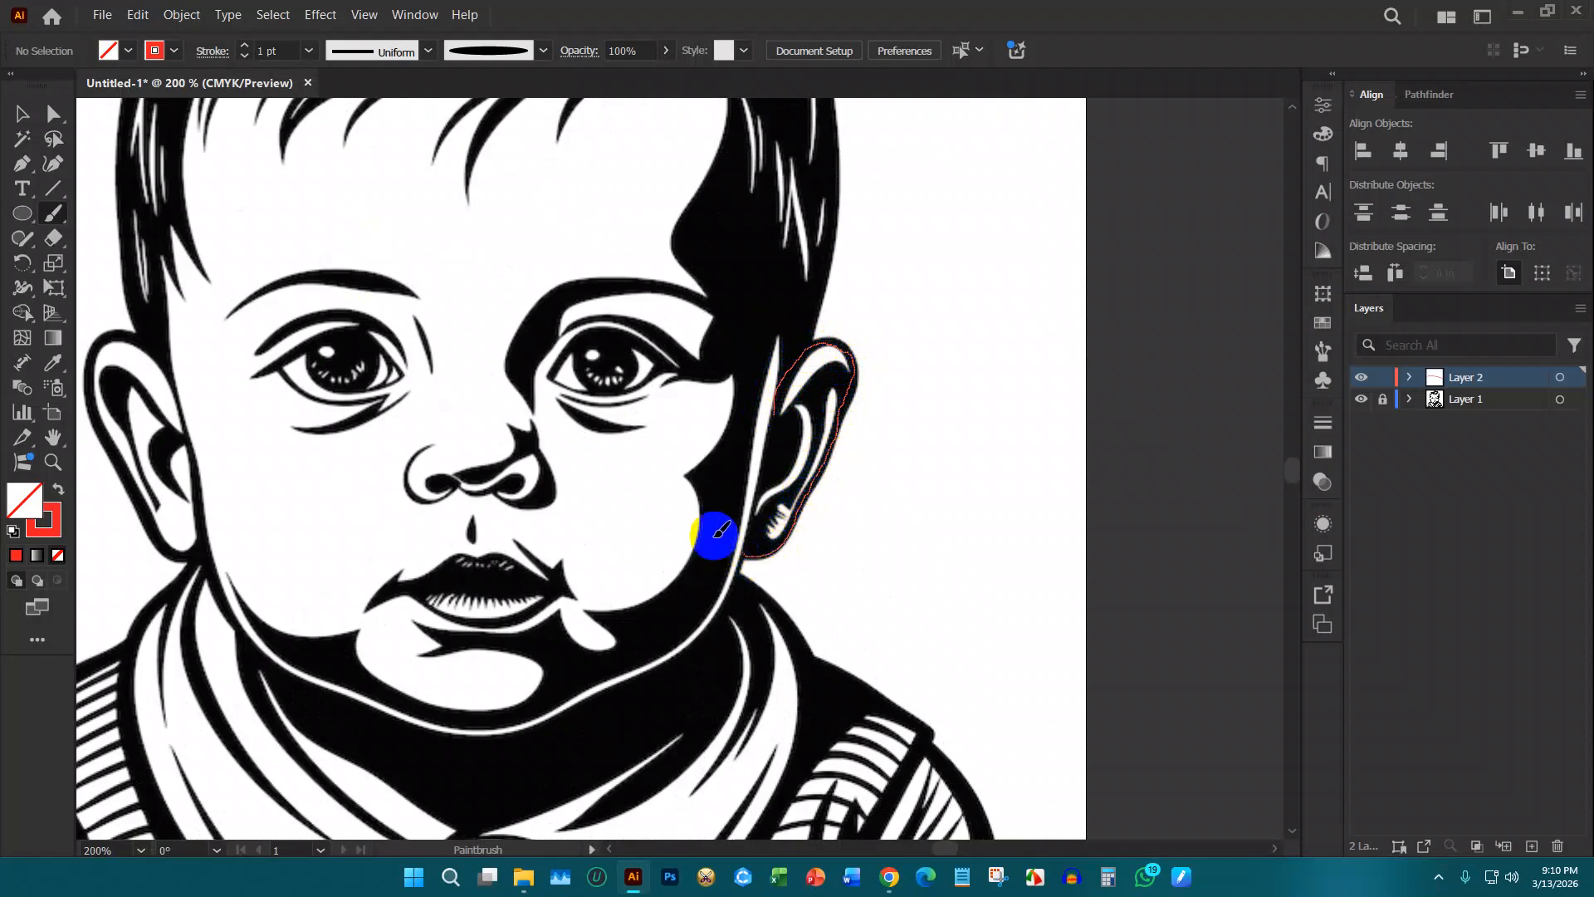
{"action": "scroll", "coordinate": [867, 367], "scroll_direction": "down", "scroll_amount": 2}
{"action": "scroll", "coordinate": [864, 397], "scroll_direction": "up", "scroll_amount": 1}
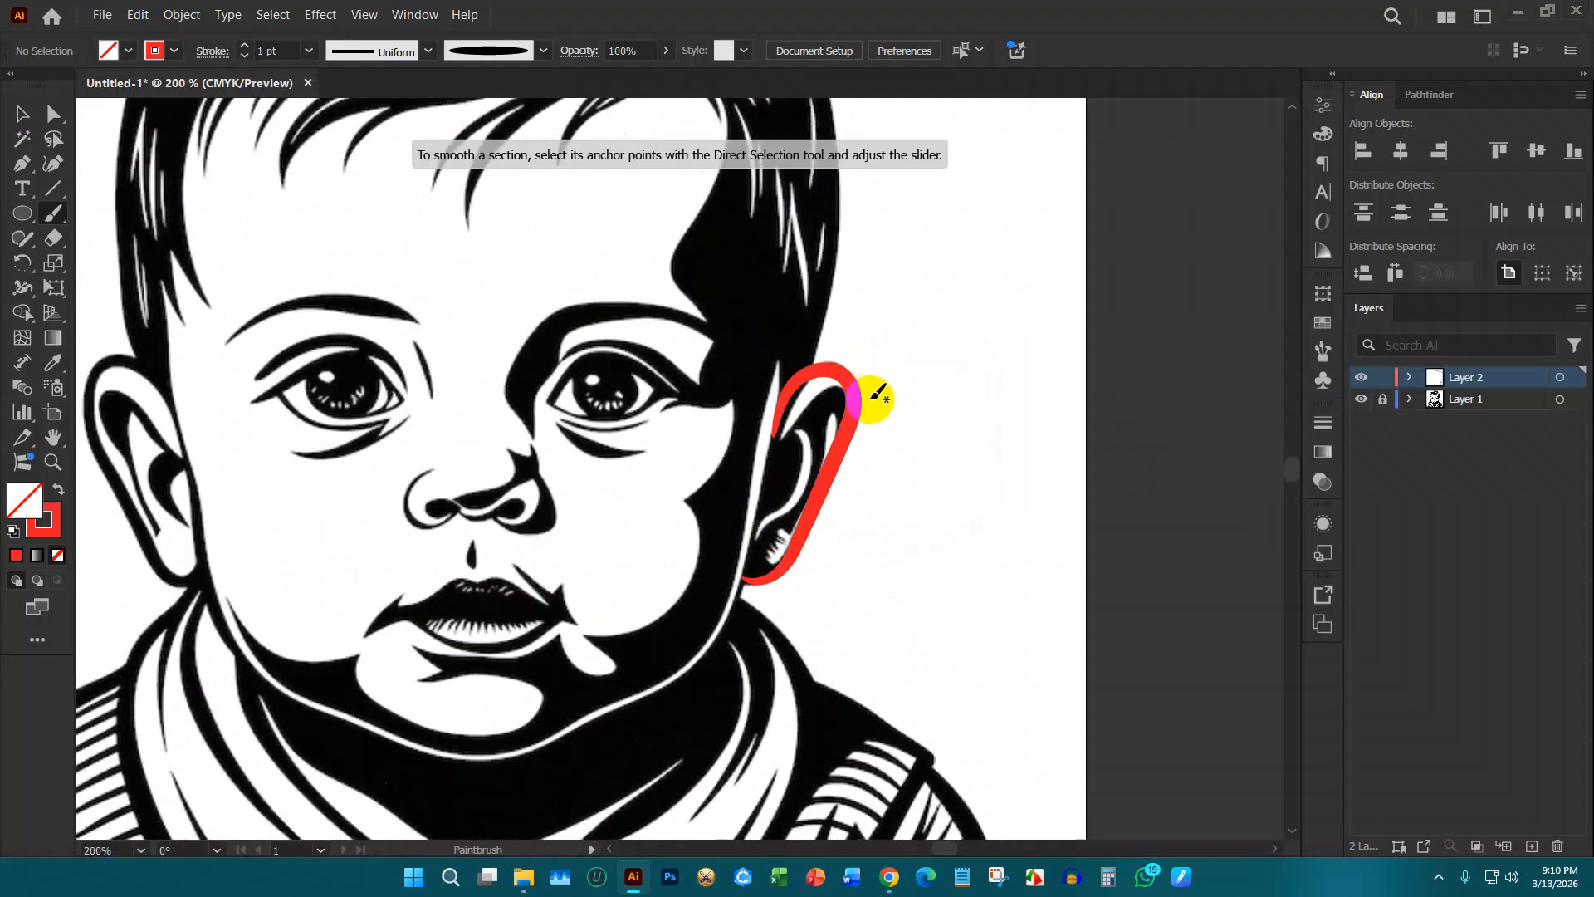
{"action": "scroll", "coordinate": [871, 399], "scroll_direction": "up", "scroll_amount": 2}
{"action": "key", "text": "ctrl+z"}
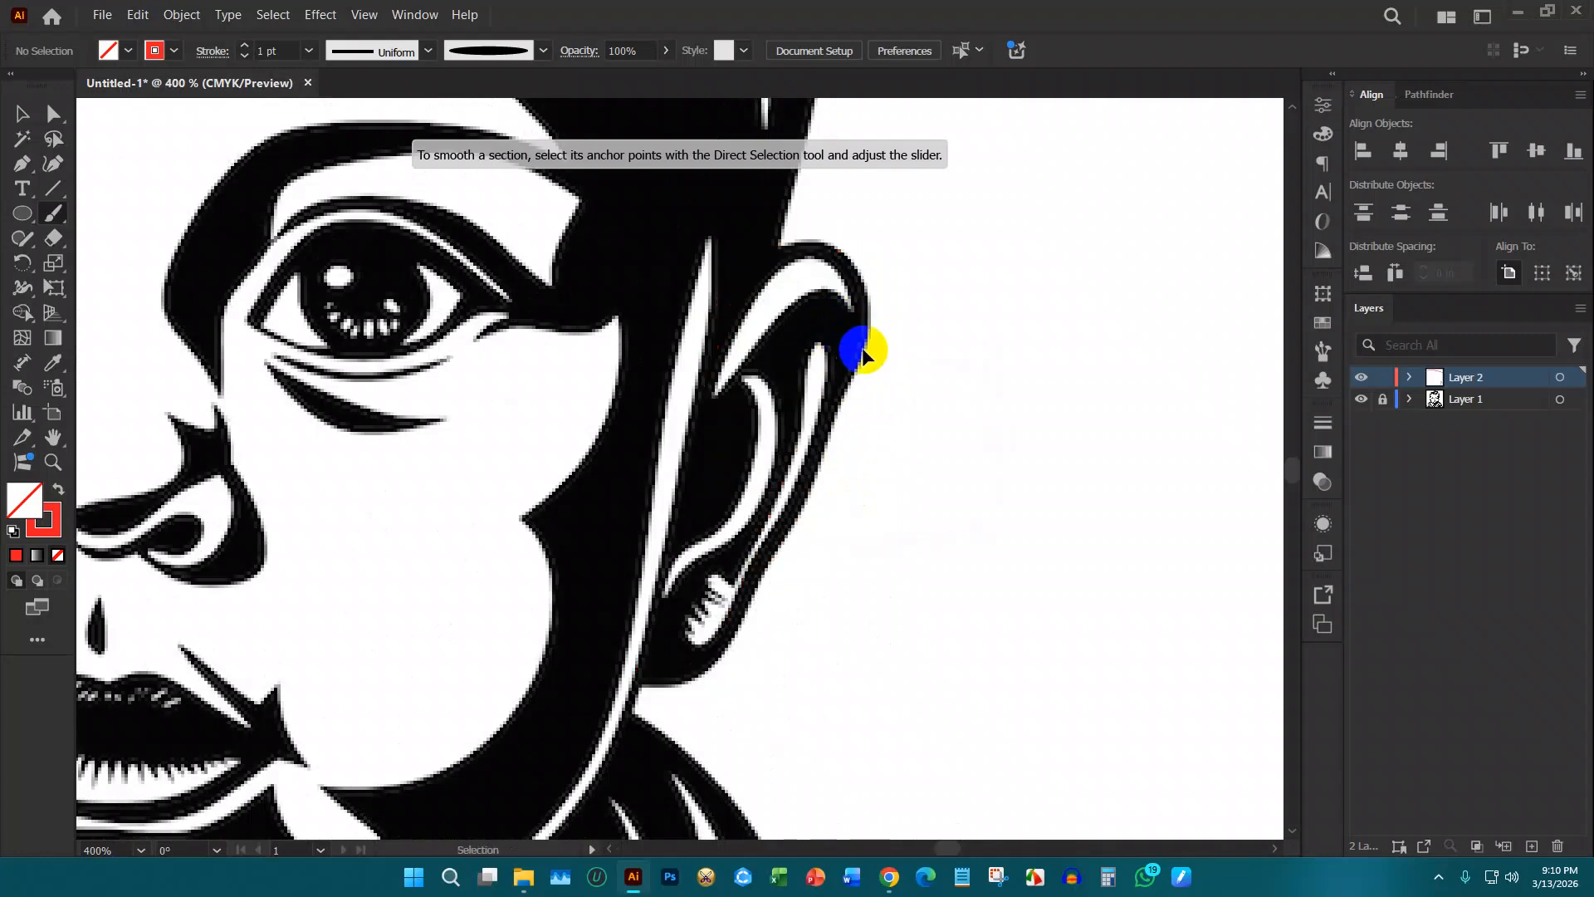
Step: Set the Paintbrush tool's fidelity one notch from Smooth toward Accurate
{"action": "double_click", "coordinate": [50, 216]}
{"action": "left_click", "coordinate": [937, 331]}
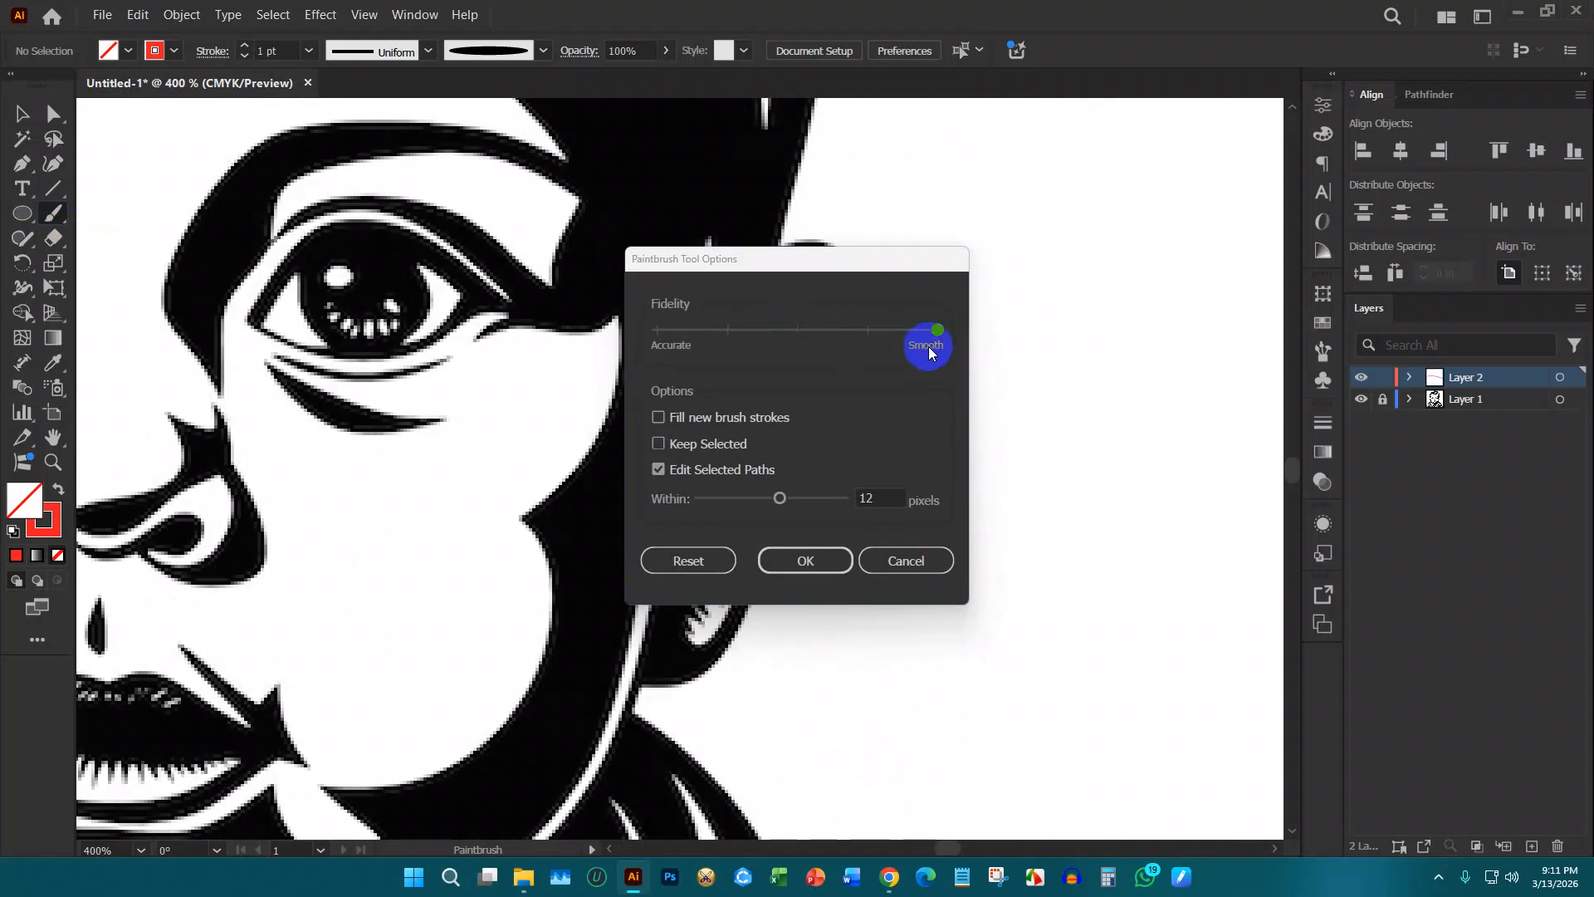
{"action": "left_click_drag", "start_coordinate": [939, 330], "coordinate": [807, 334]}
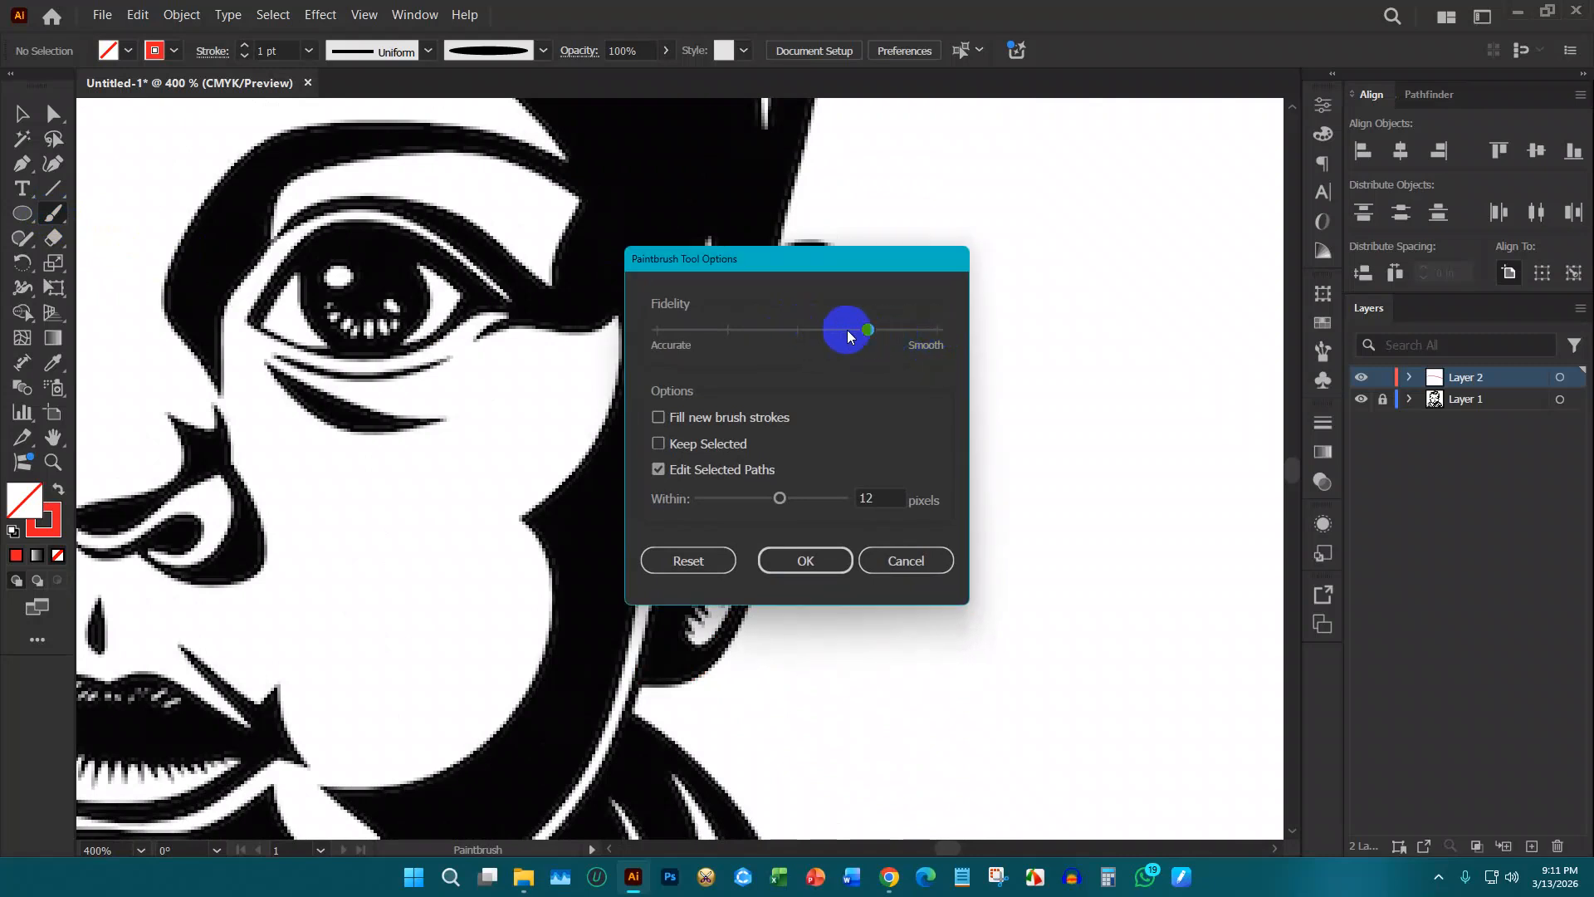
{"action": "left_click", "coordinate": [806, 563]}
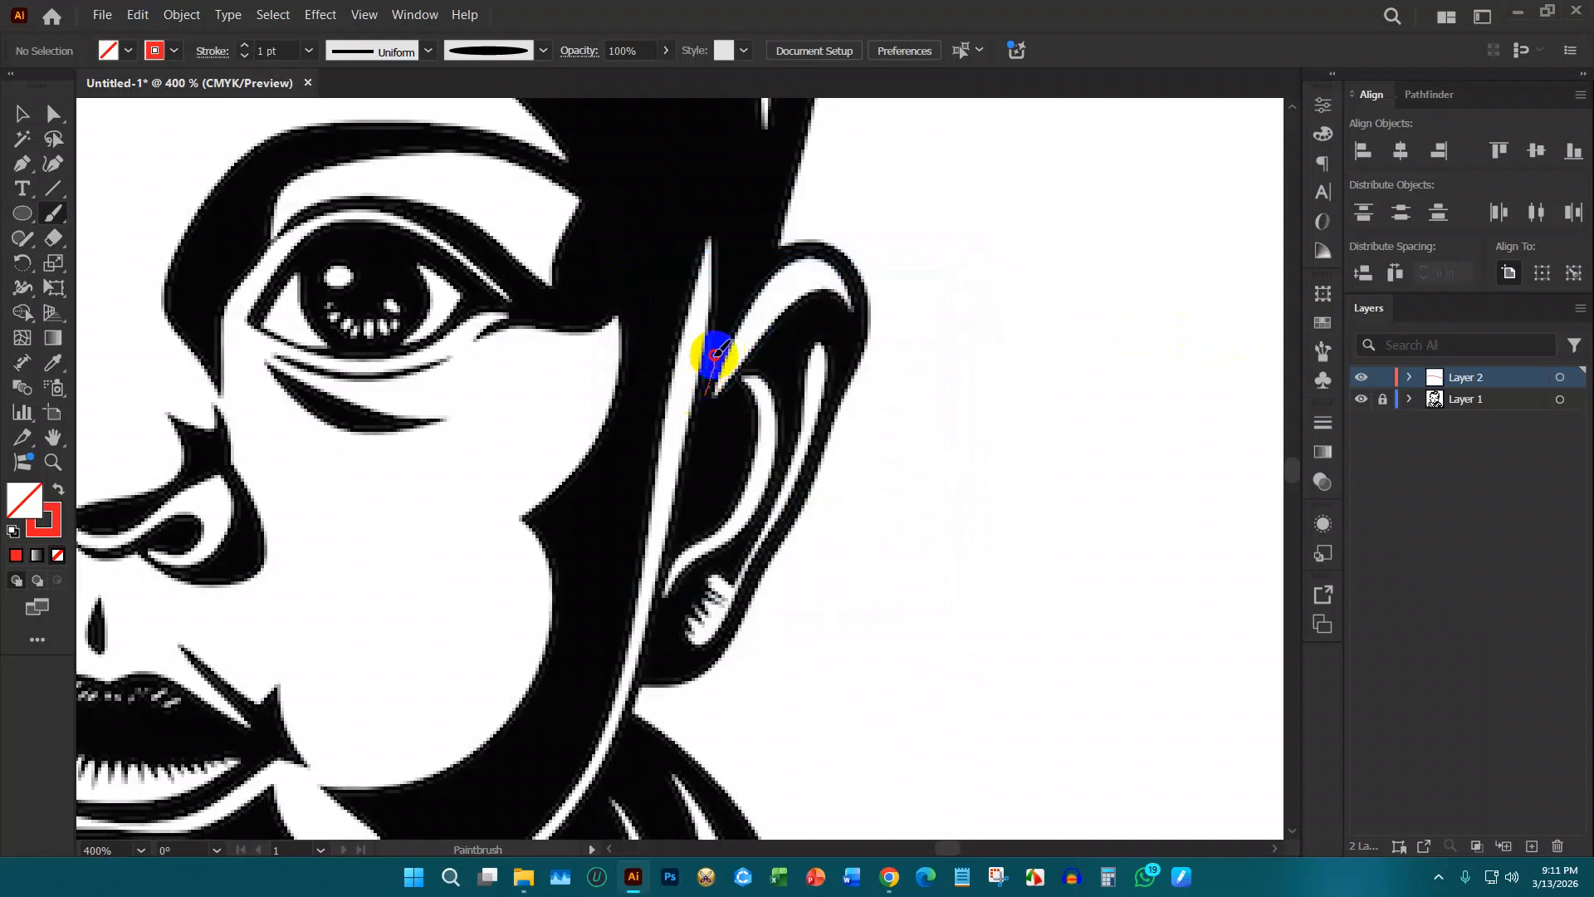
Step: Try to retrace the ear's whole outer contour, from its upper inner end down to the lobe, at 1 pt
{"action": "left_click_drag", "start_coordinate": [734, 299], "coordinate": [780, 251]}
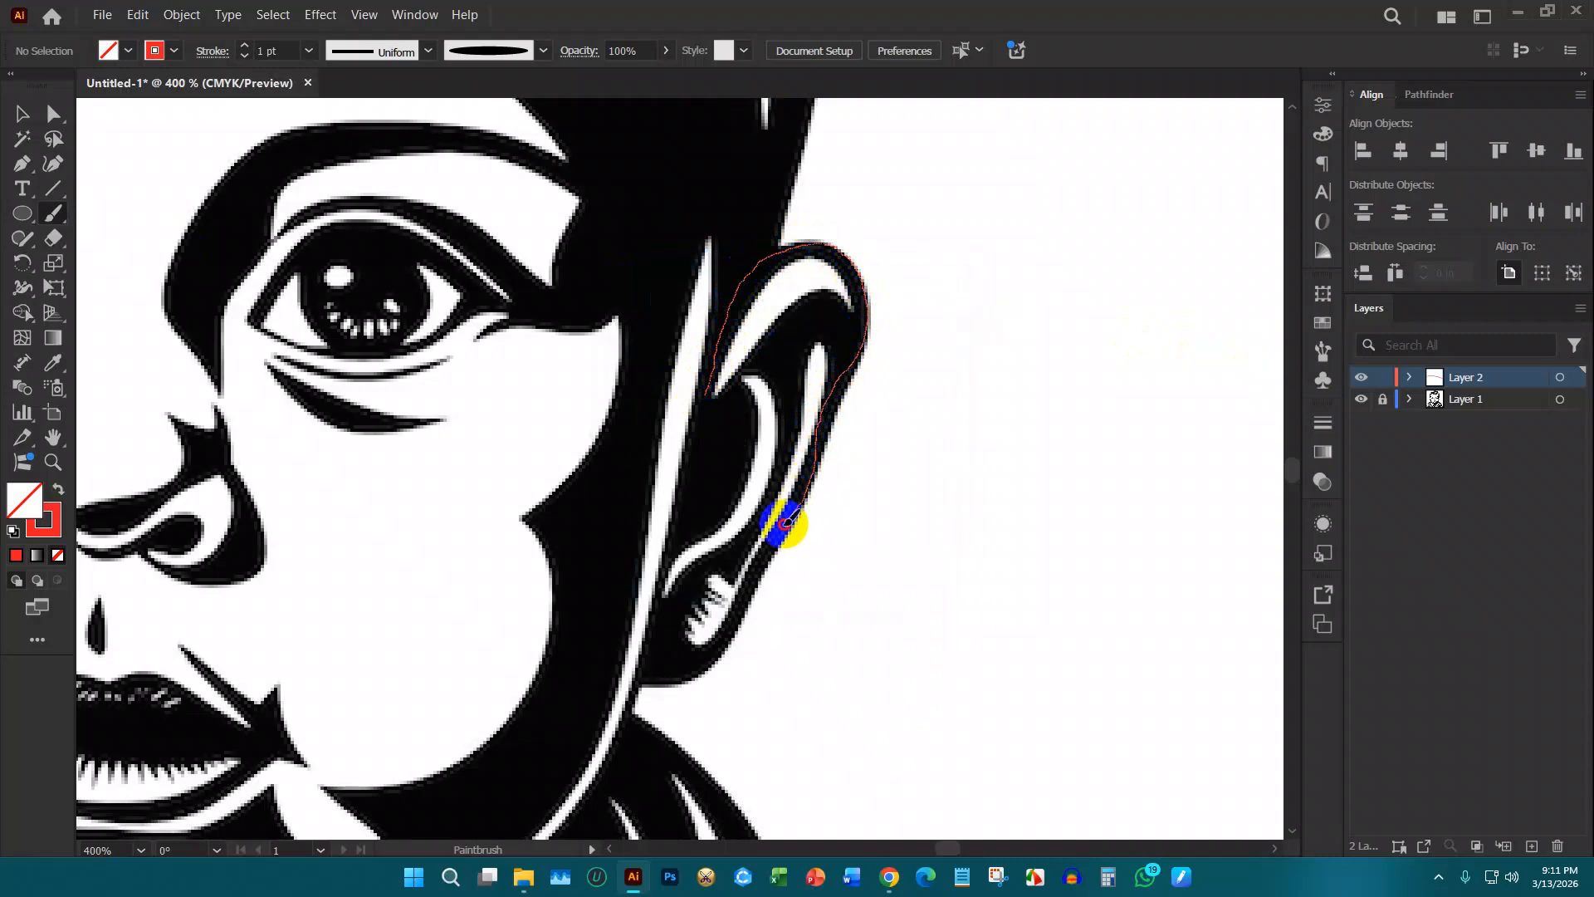
{"action": "mouse_move", "coordinate": [750, 579]}
{"action": "left_mouse_down"}
{"action": "mouse_move", "coordinate": [718, 657]}
{"action": "mouse_move", "coordinate": [635, 671]}
{"action": "left_mouse_up"}
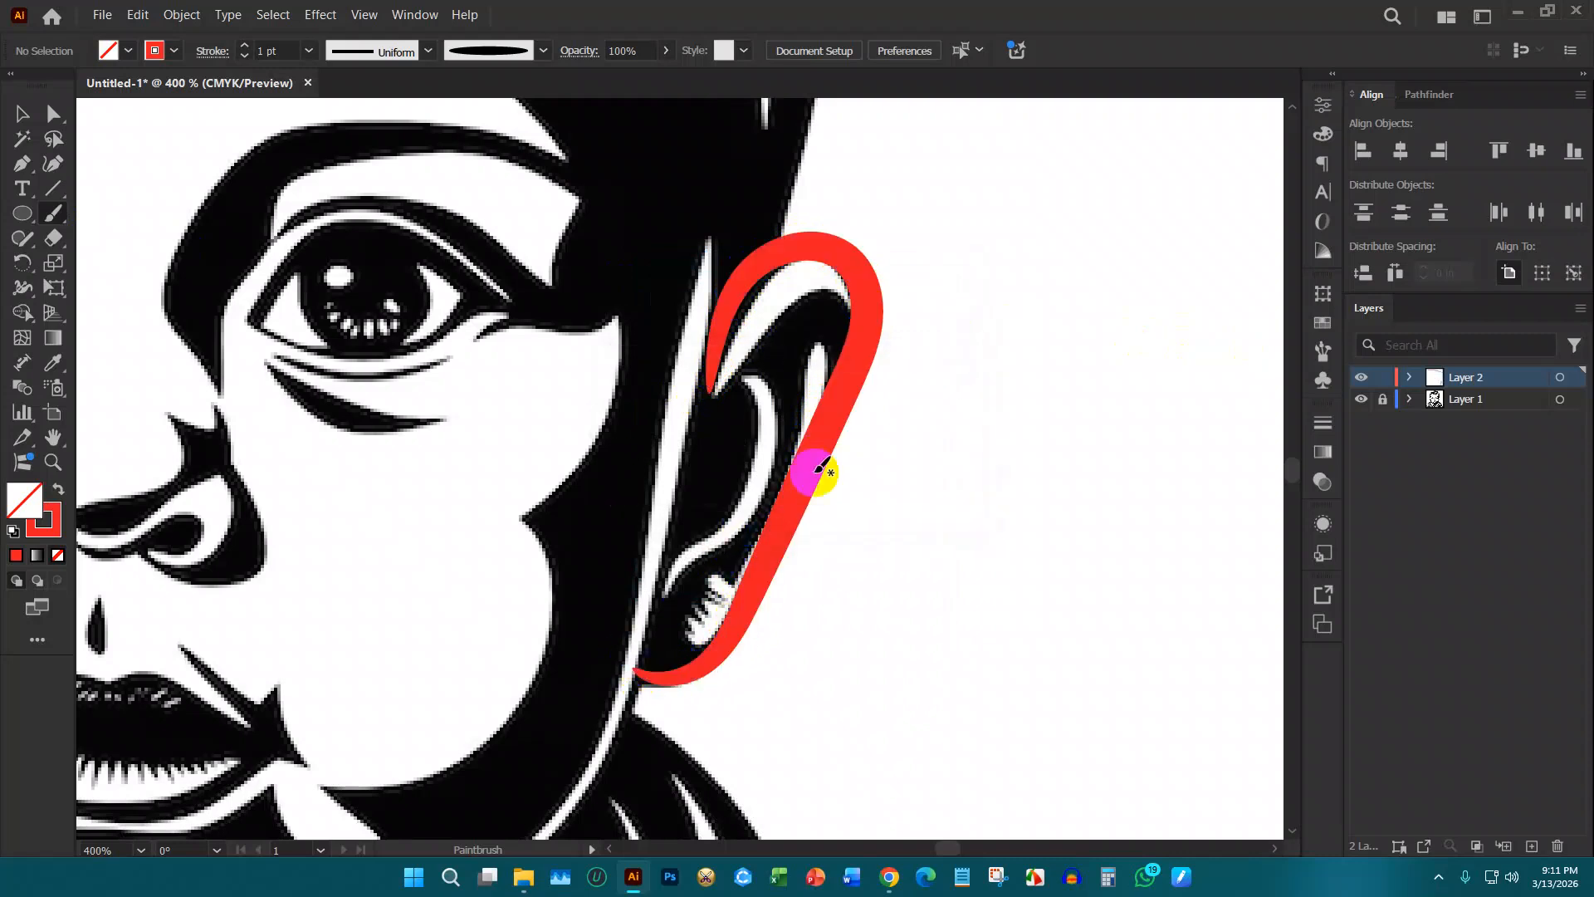
{"action": "key", "text": "ctrl+z"}
Step: Try to trace only the ear's upper rim with a 1 pt red brush stroke
{"action": "scroll", "coordinate": [844, 363], "scroll_direction": "up", "scroll_amount": 2}
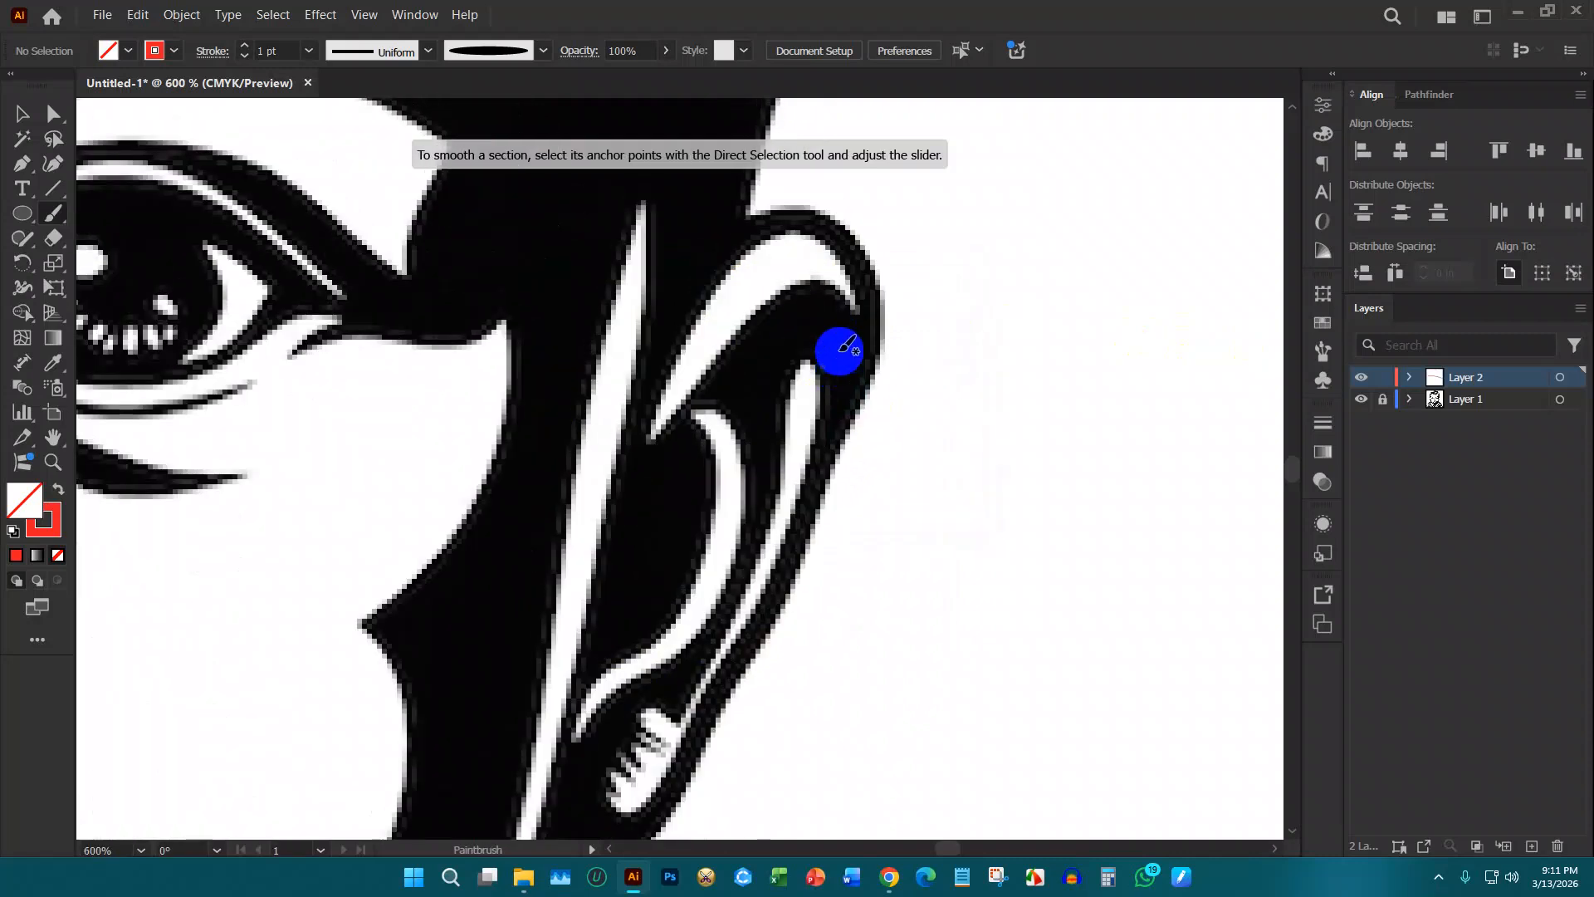
{"action": "scroll", "coordinate": [807, 433], "scroll_direction": "down", "scroll_amount": 1}
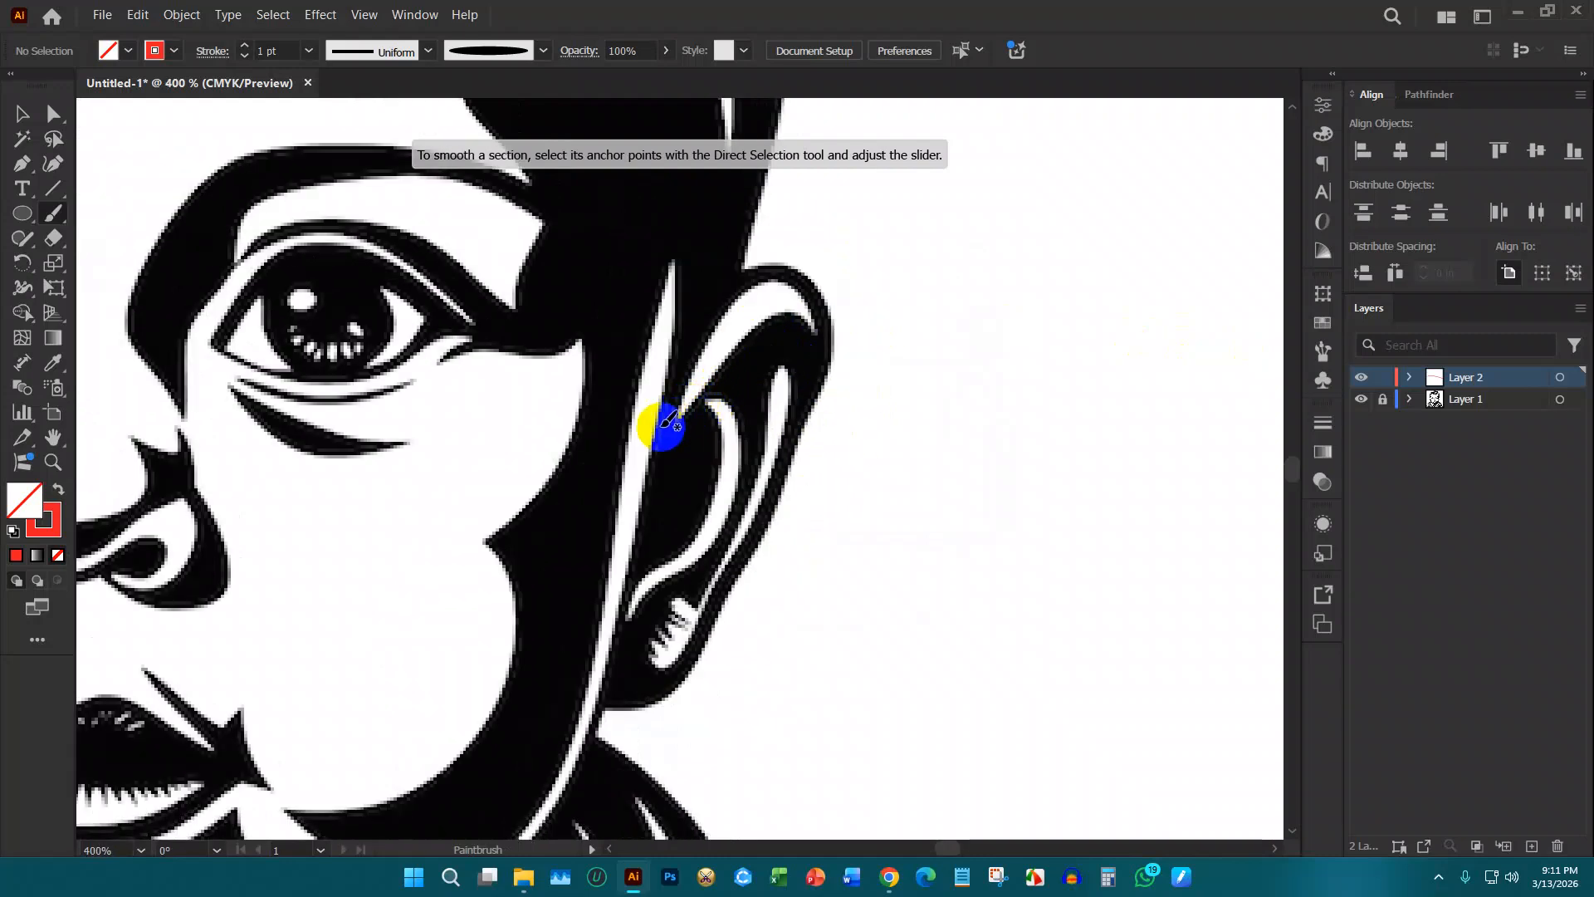
{"action": "left_click_drag", "start_coordinate": [678, 374], "coordinate": [698, 298]}
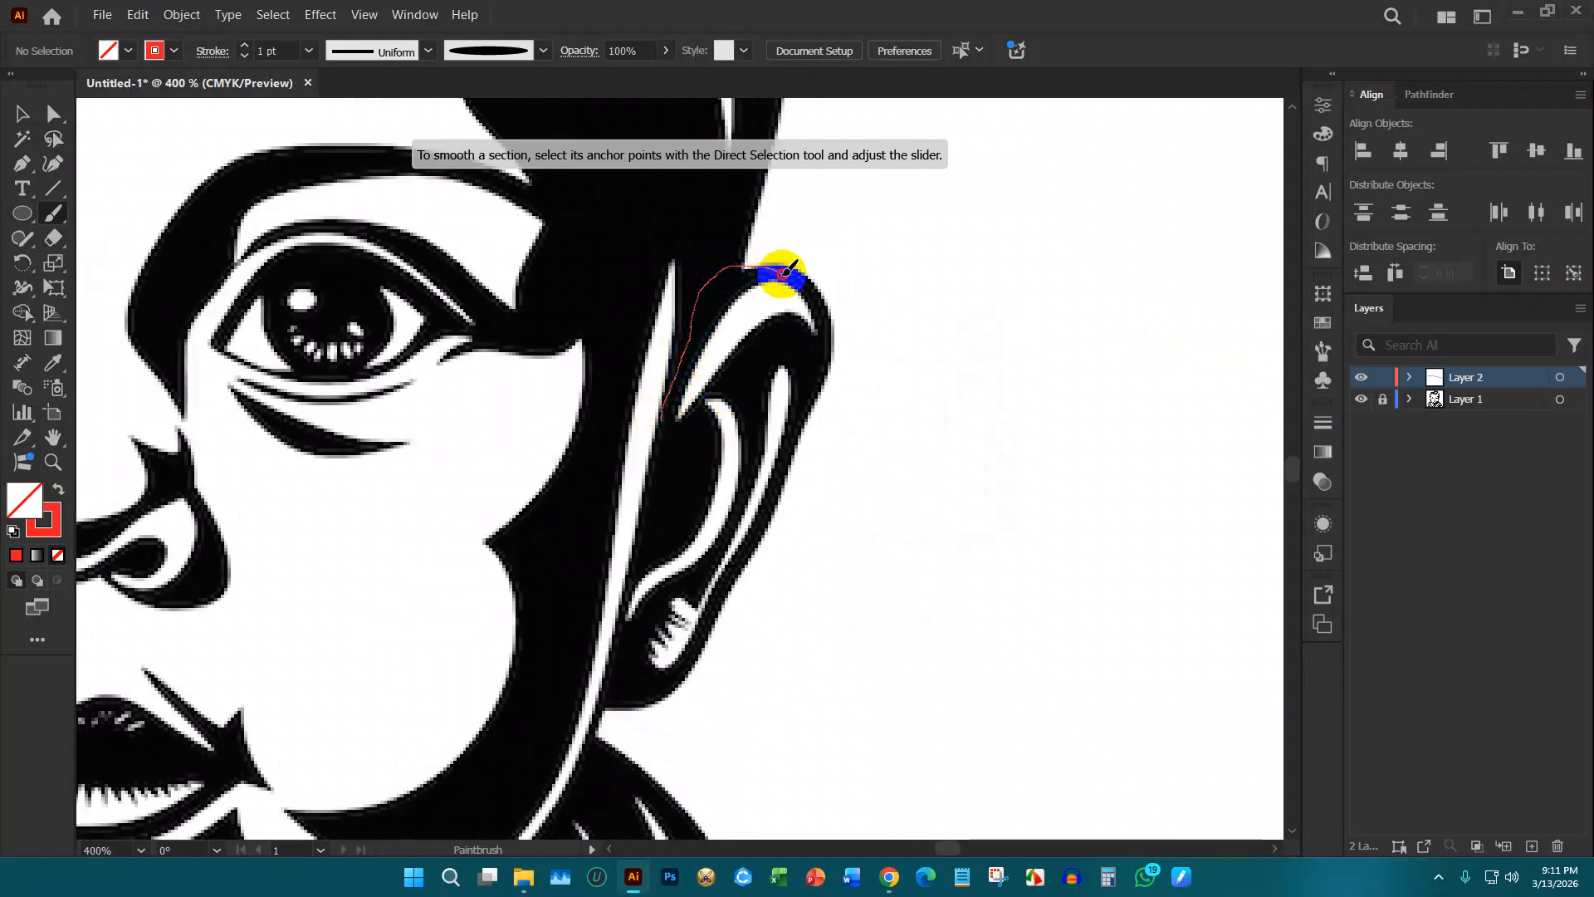
{"action": "left_click_drag", "start_coordinate": [822, 327], "coordinate": [823, 329]}
{"action": "scroll", "coordinate": [776, 456], "scroll_direction": "down", "scroll_amount": 1}
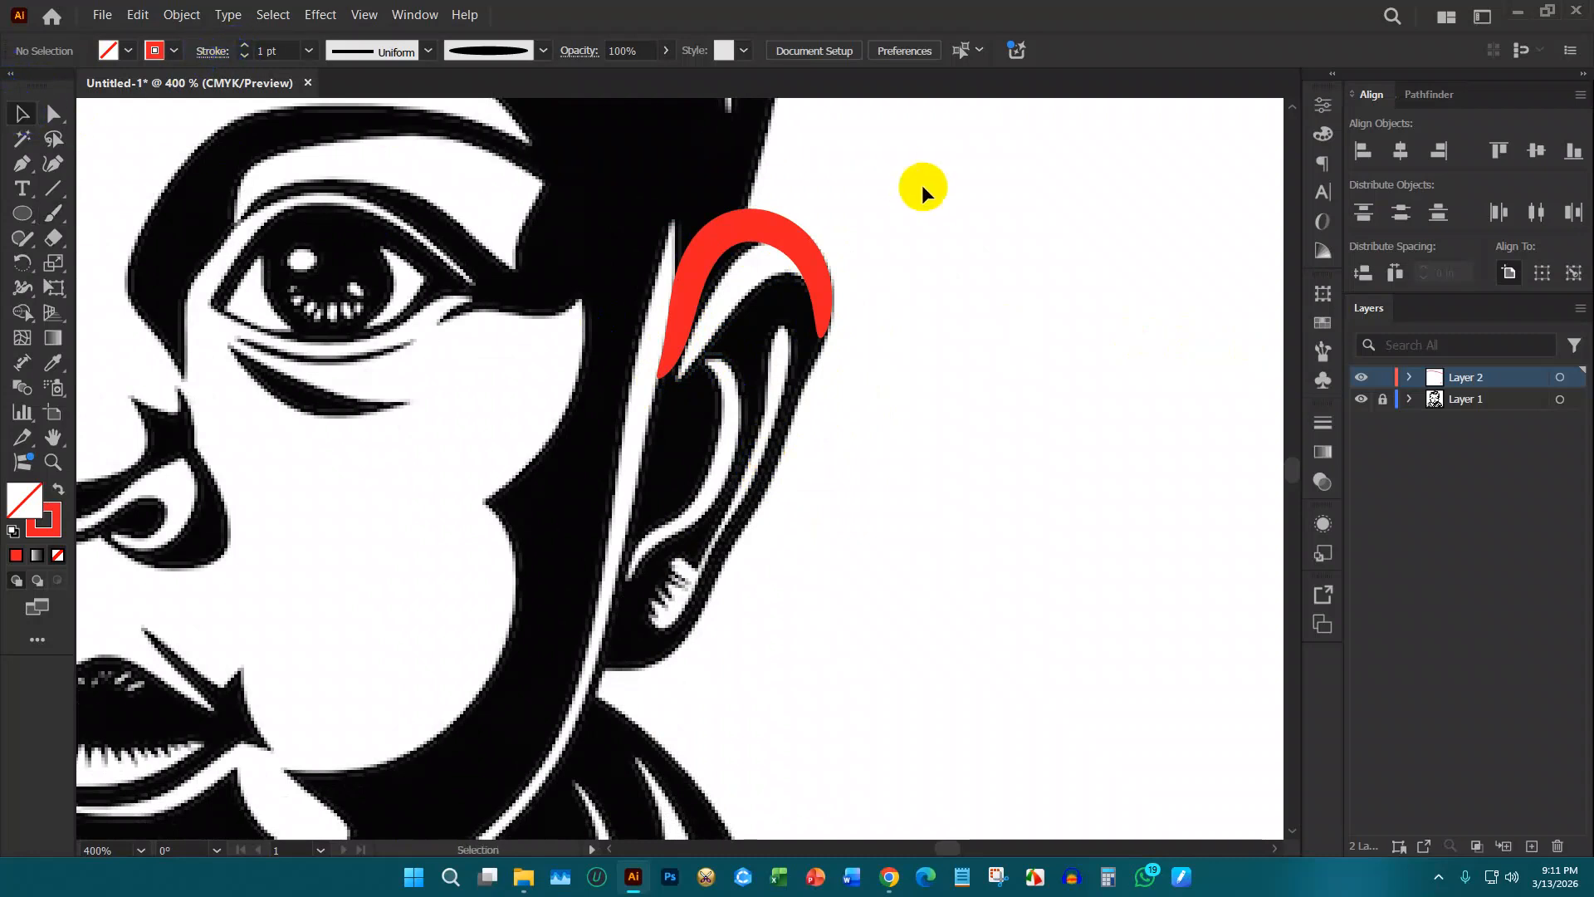
Step: Delete the thick red stroke on the ear's upper rim and set the stroke weight to 0.25 pt
{"action": "mouse_move", "coordinate": [921, 187]}
{"action": "left_mouse_down"}
{"action": "mouse_move", "coordinate": [824, 238]}
{"action": "mouse_move", "coordinate": [760, 314]}
{"action": "left_mouse_up"}
{"action": "key", "text": "Delete"}
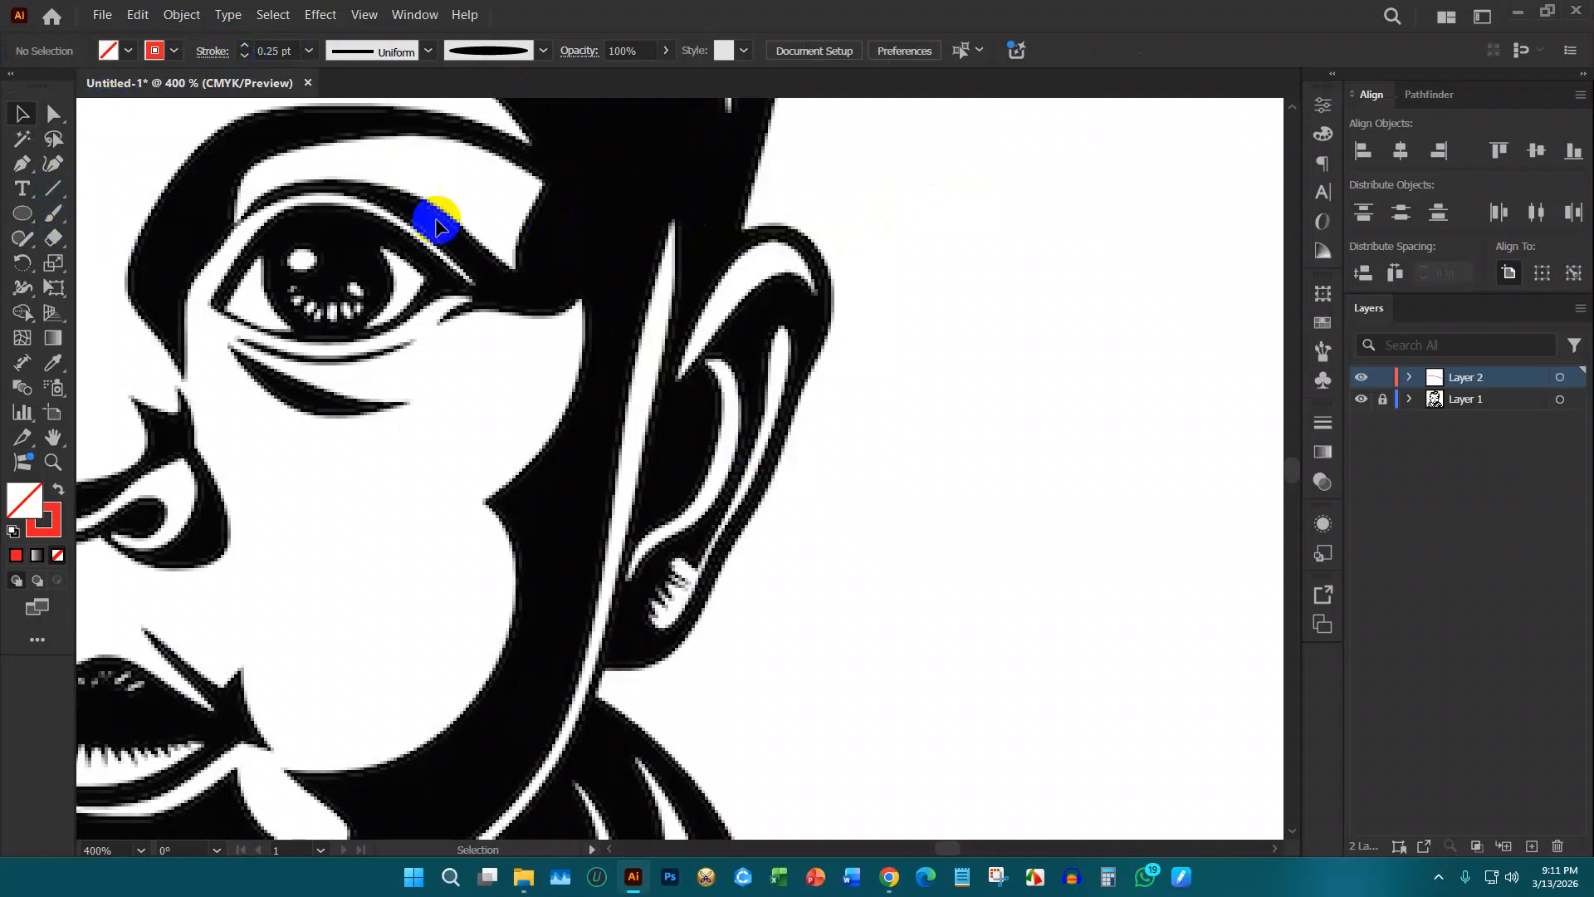
Step: Paint an S-shaped red test stroke on the blank area beside the ear with the Paintbrush
{"action": "left_click", "coordinate": [22, 165]}
{"action": "left_click", "coordinate": [50, 216]}
{"action": "left_click_drag", "start_coordinate": [1008, 203], "coordinate": [1079, 470]}
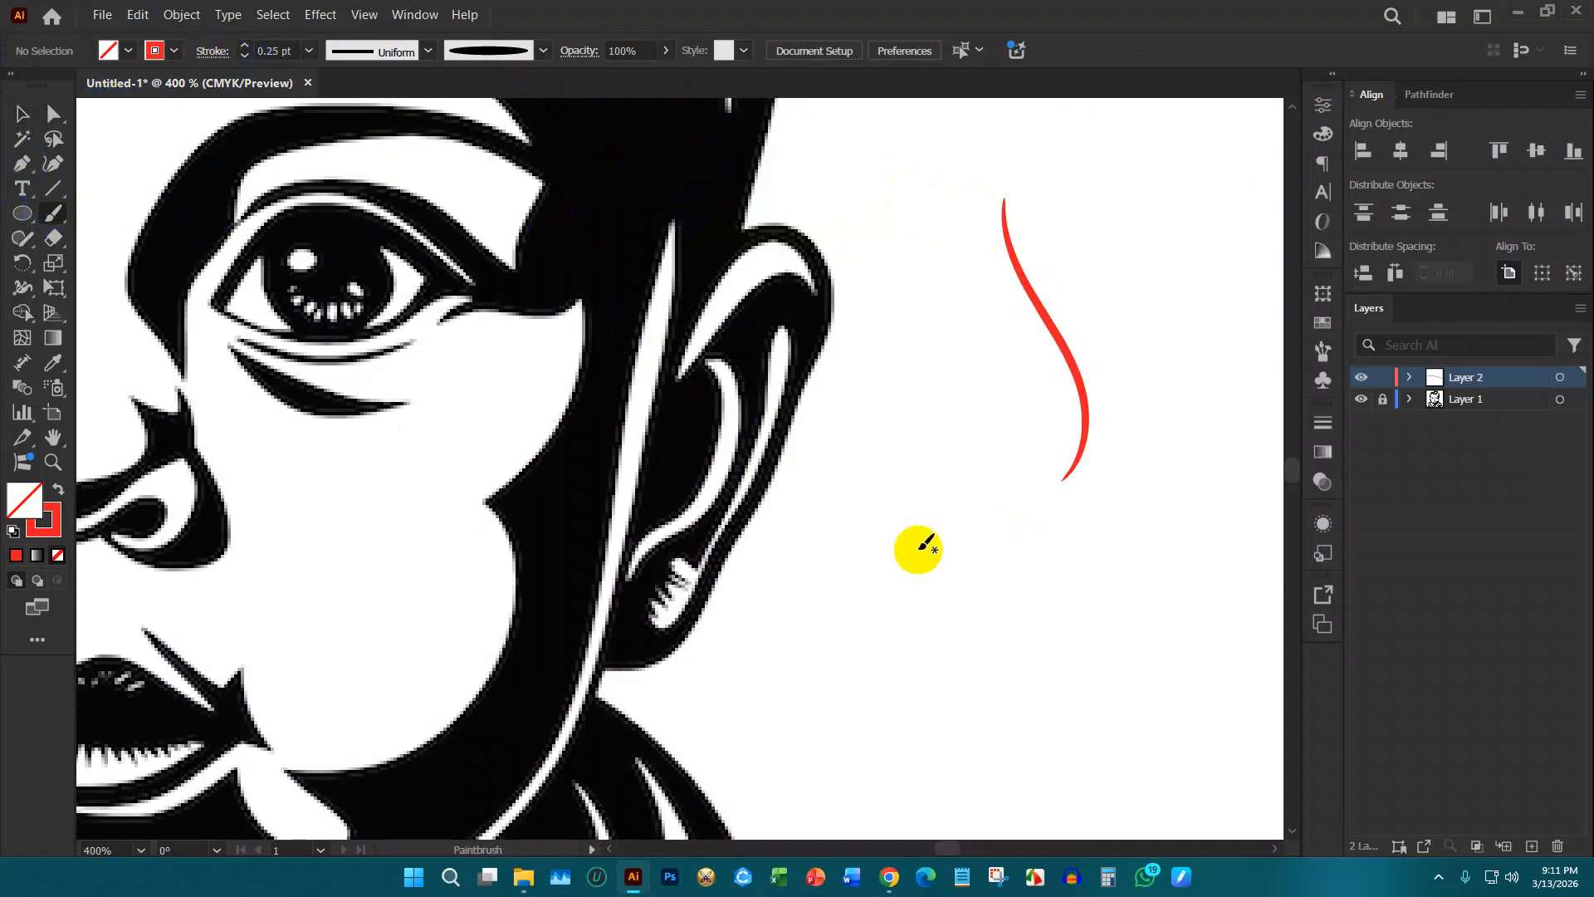
Step: Trace the ear's upper rim with an arched red 0.25 pt brush stroke
{"action": "scroll", "coordinate": [819, 320], "scroll_direction": "up", "scroll_amount": 2}
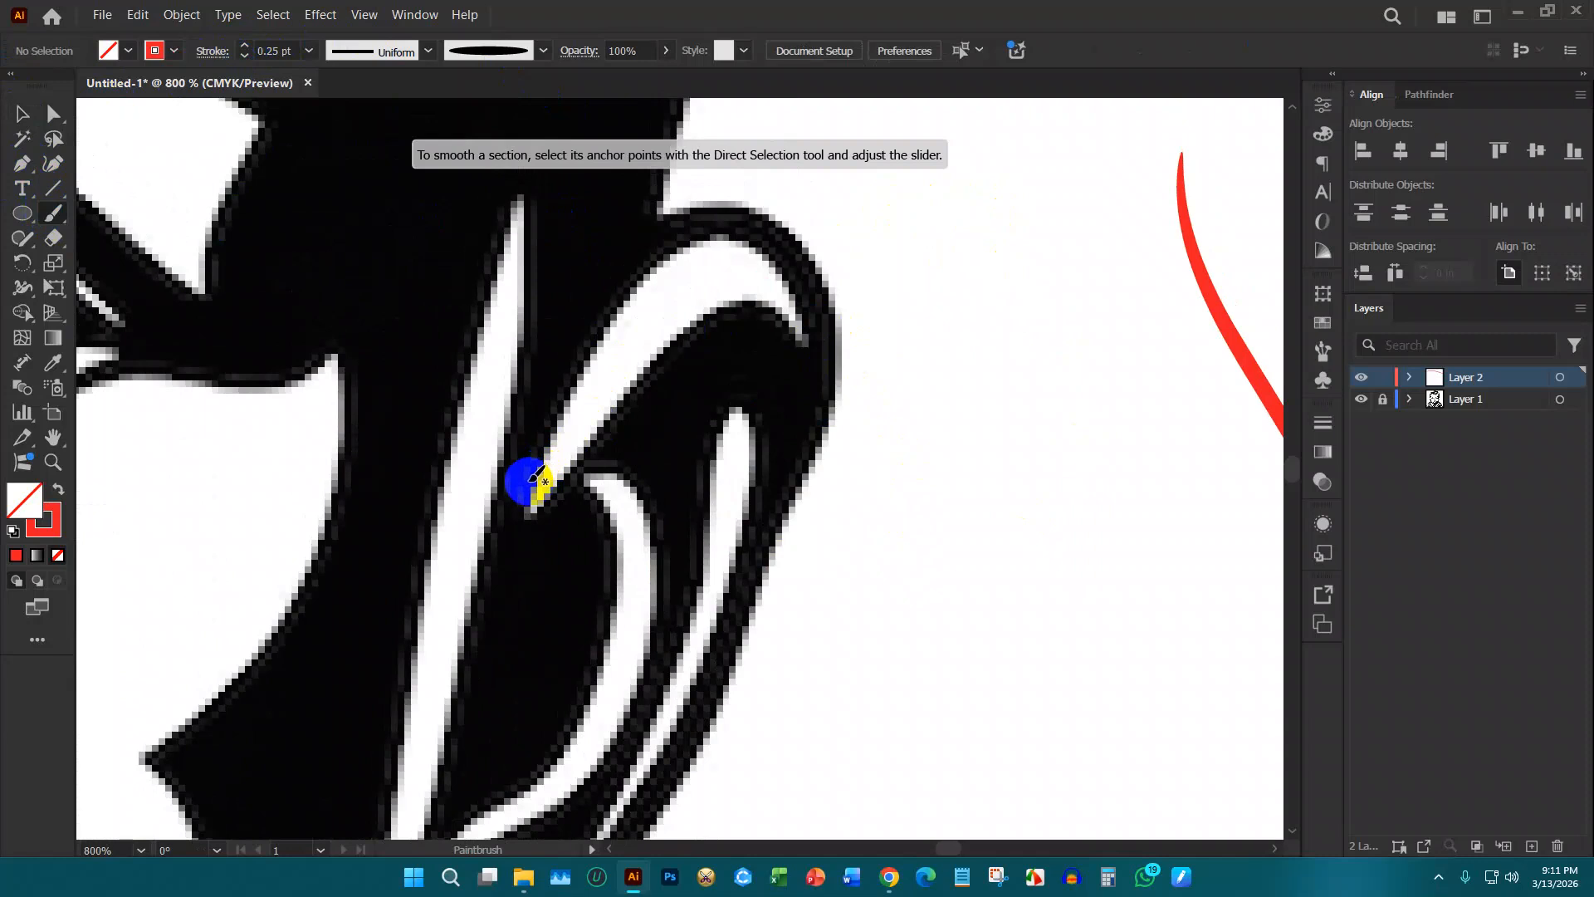
{"action": "mouse_move", "coordinate": [530, 478]}
{"action": "left_mouse_down"}
{"action": "mouse_move", "coordinate": [584, 337]}
{"action": "mouse_move", "coordinate": [635, 264]}
{"action": "mouse_move", "coordinate": [693, 236]}
{"action": "mouse_move", "coordinate": [751, 242]}
{"action": "mouse_move", "coordinate": [810, 297]}
{"action": "left_mouse_up"}
{"action": "scroll", "coordinate": [793, 440], "scroll_direction": "down", "scroll_amount": 2}
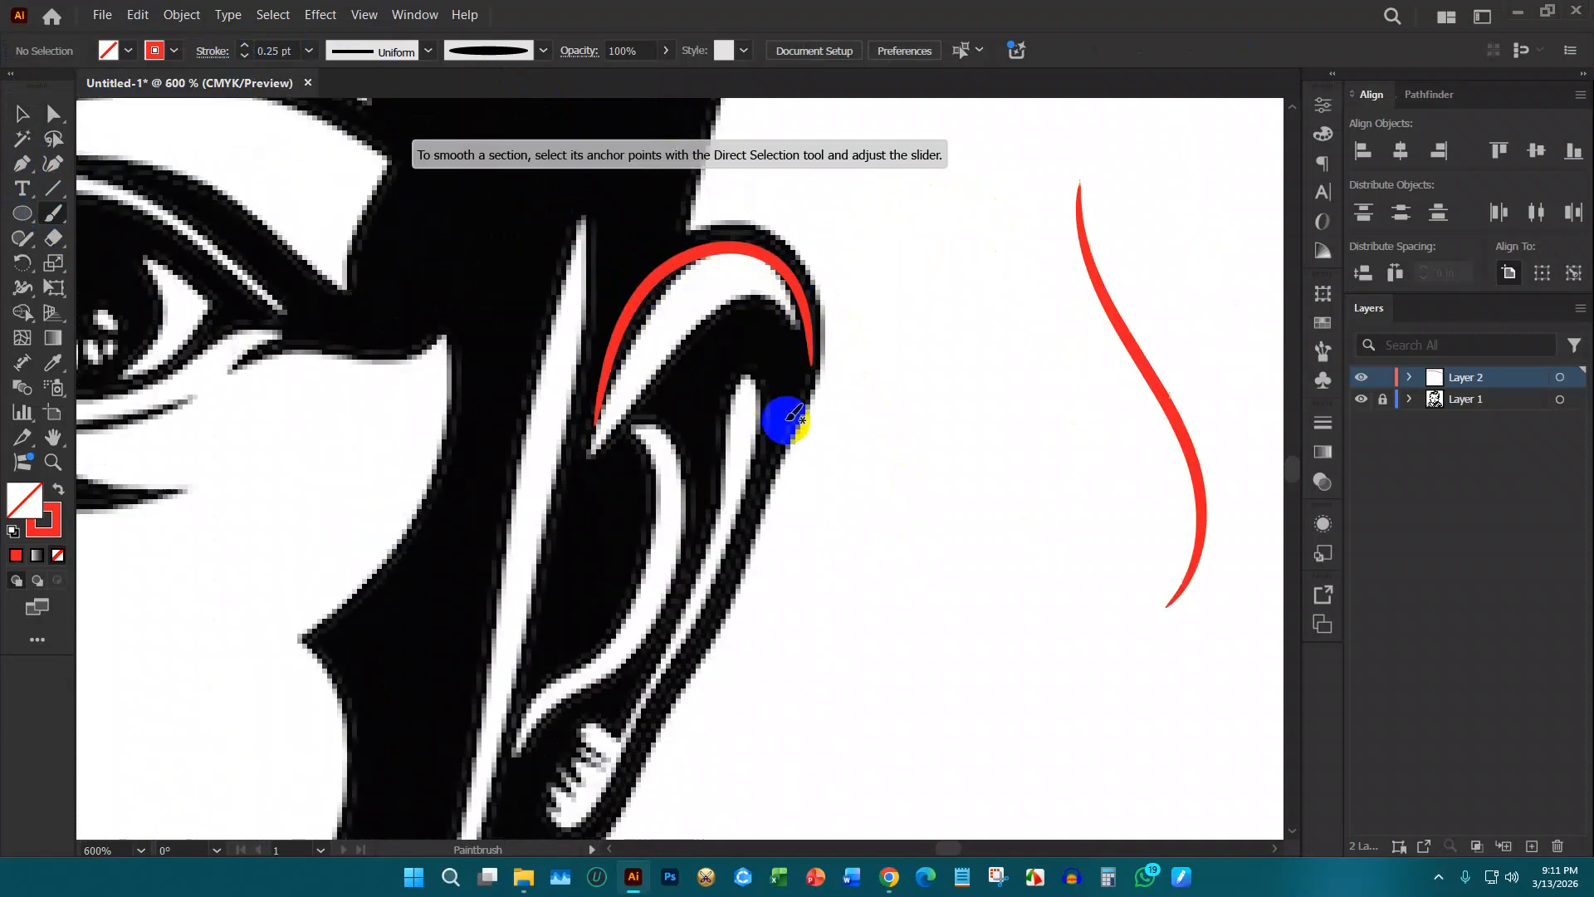
Step: Trace the ear's lower outer edge from the bottom of the lobe up to about mid-ear
{"action": "scroll", "coordinate": [633, 462], "scroll_direction": "up", "scroll_amount": 1}
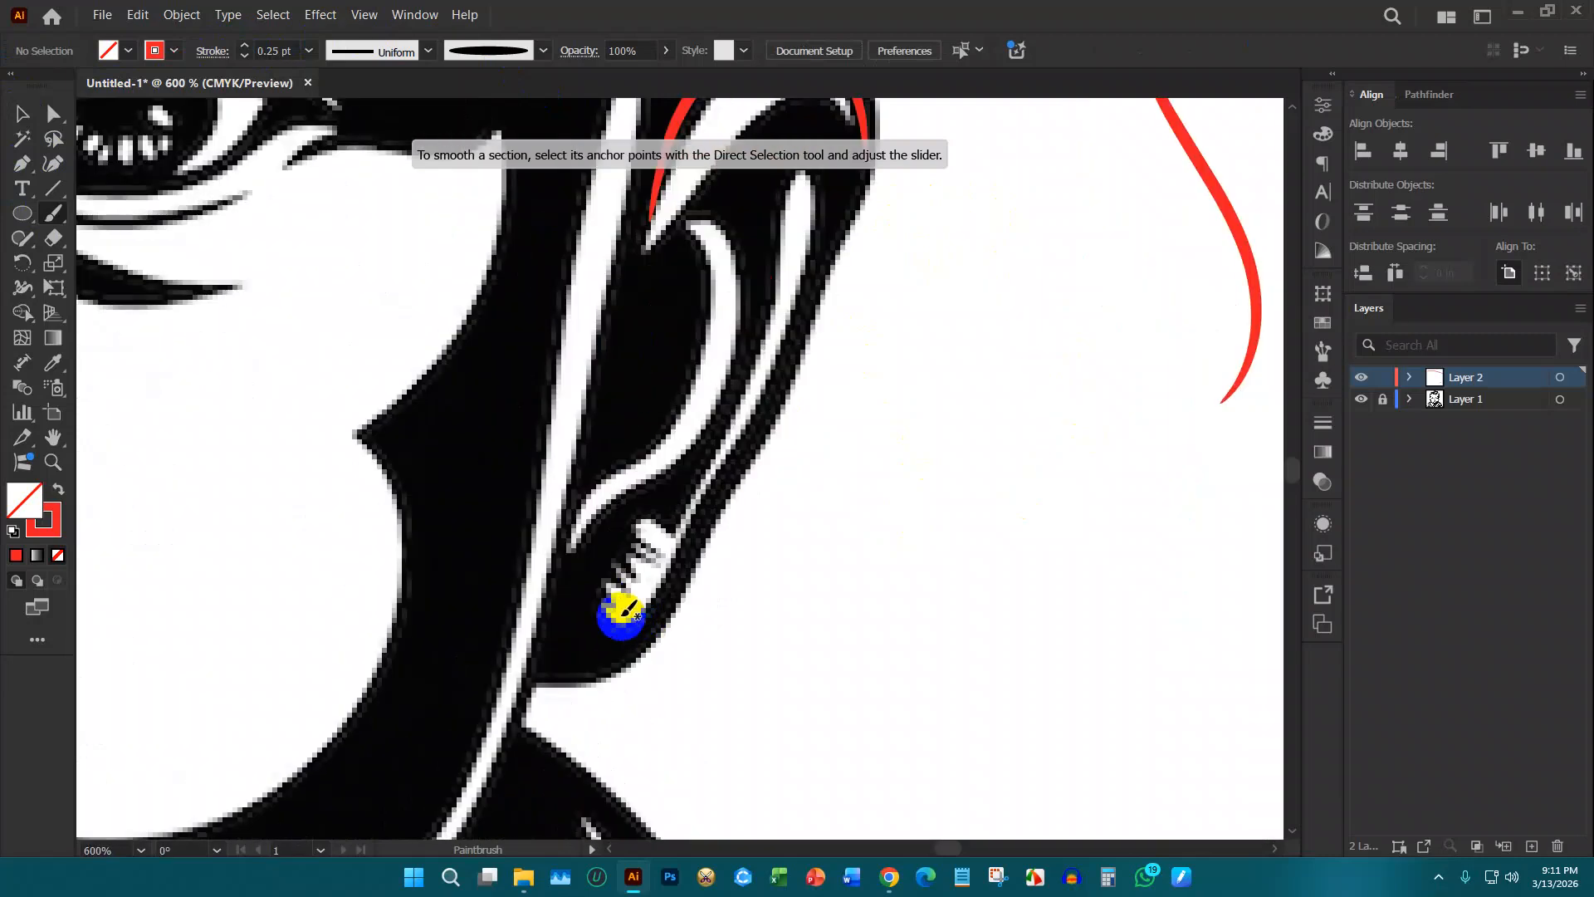
{"action": "scroll", "coordinate": [581, 618], "scroll_direction": "down", "scroll_amount": 1}
{"action": "left_click_drag", "start_coordinate": [587, 624], "coordinate": [647, 590]}
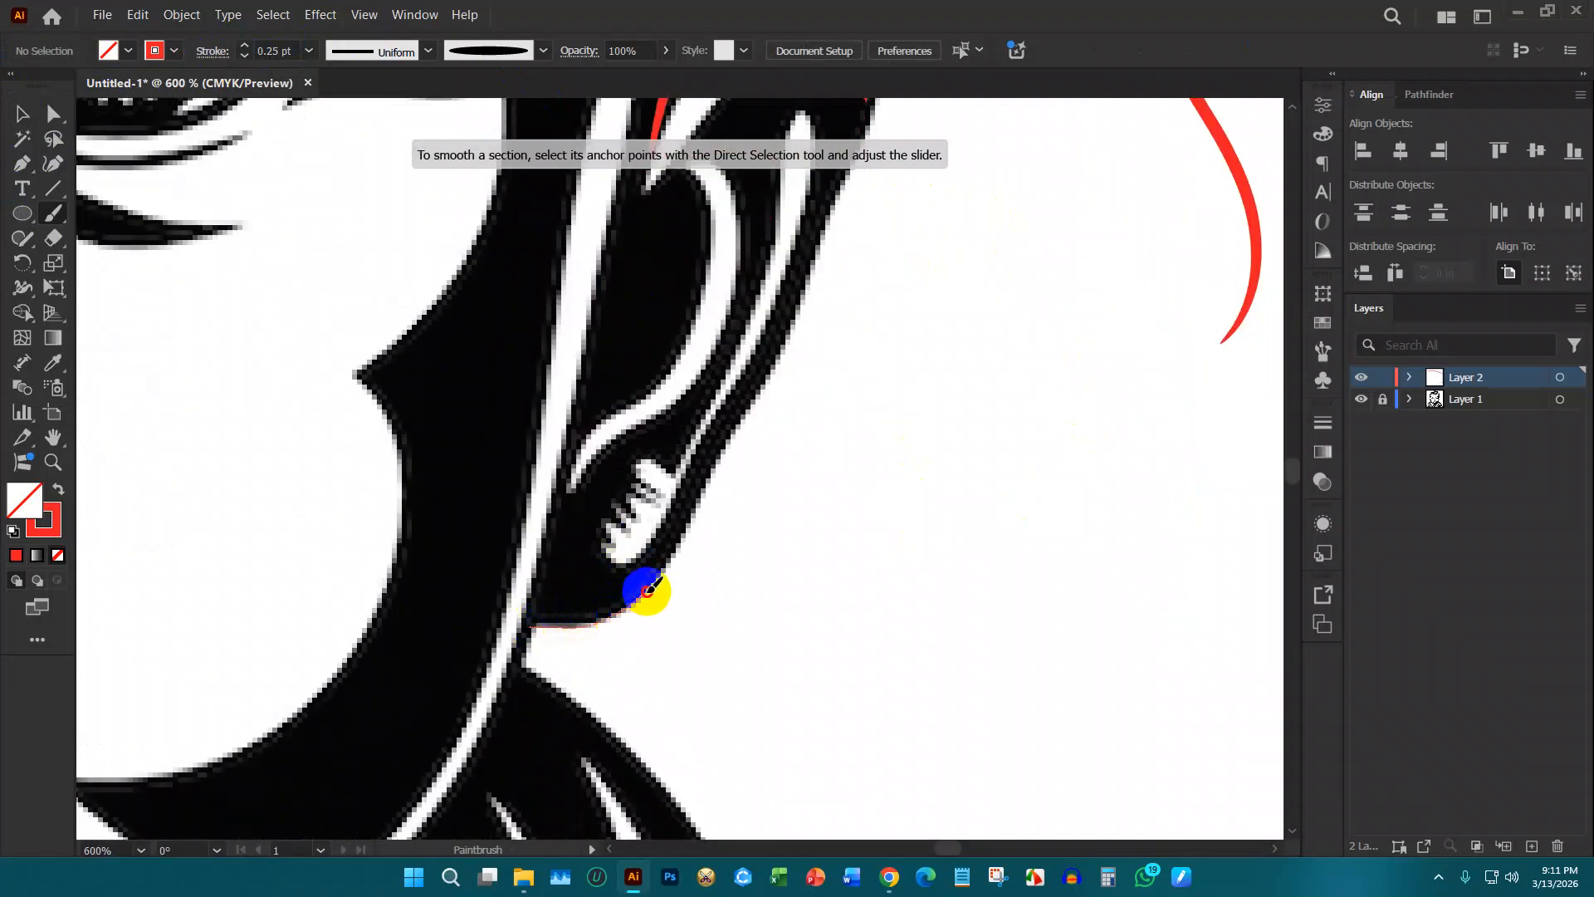
{"action": "left_click_drag", "start_coordinate": [730, 418], "coordinate": [797, 305]}
{"action": "scroll", "coordinate": [830, 312], "scroll_direction": "up", "scroll_amount": 10}
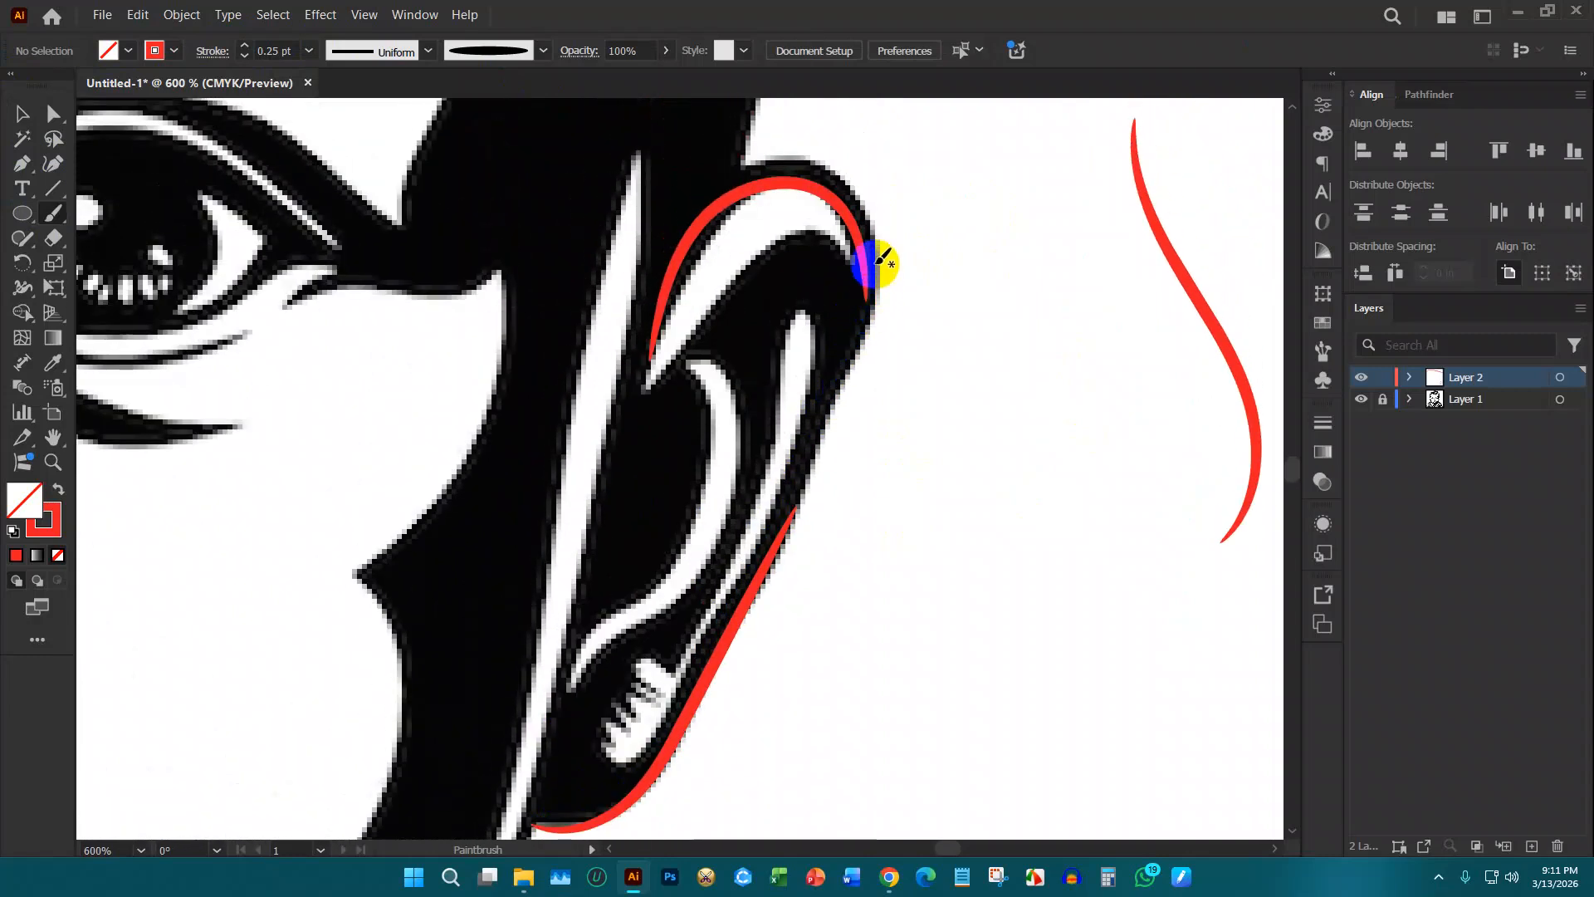
Step: Try to trace the ear's outer edge downward from the upper rim to the lower stroke
{"action": "mouse_move", "coordinate": [868, 248]}
{"action": "left_mouse_down"}
{"action": "mouse_move", "coordinate": [833, 394]}
{"action": "mouse_move", "coordinate": [795, 468]}
{"action": "mouse_move", "coordinate": [793, 591]}
{"action": "left_mouse_up"}
{"action": "scroll", "coordinate": [789, 573], "scroll_direction": "down", "scroll_amount": 2}
{"action": "scroll", "coordinate": [769, 462], "scroll_direction": "down", "scroll_amount": 1}
{"action": "key", "text": "ctrl+z"}
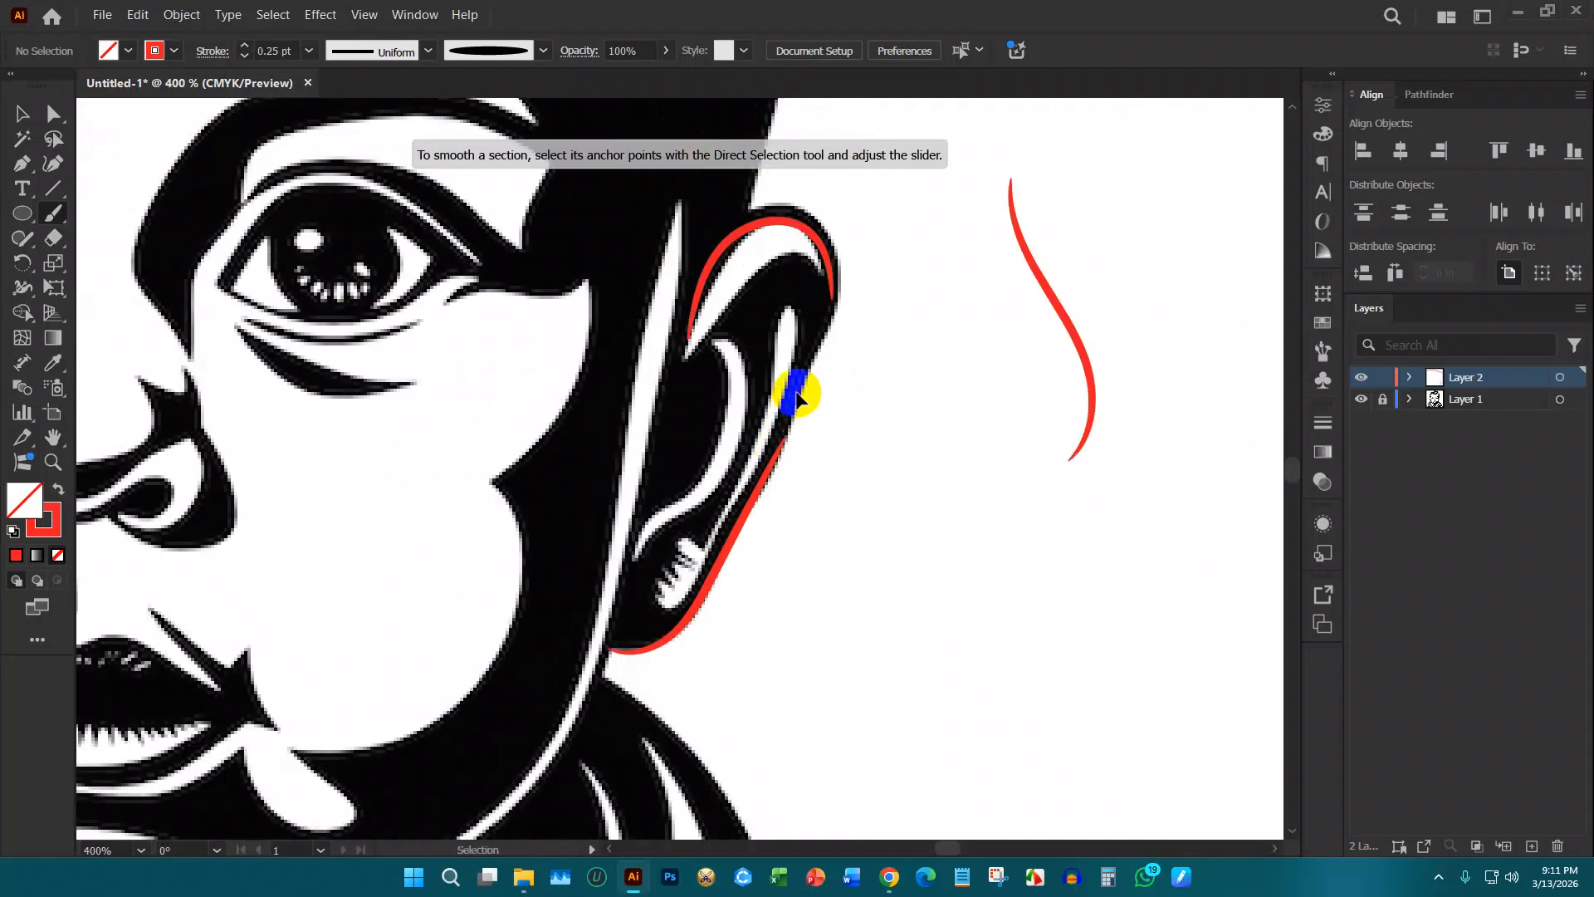
Step: Trace the ear's outer edge upward from the lower stroke past the end of the upper rim stroke
{"action": "scroll", "coordinate": [793, 393], "scroll_direction": "up", "scroll_amount": 1}
{"action": "mouse_move", "coordinate": [778, 519]}
{"action": "left_mouse_down"}
{"action": "mouse_move", "coordinate": [847, 249]}
{"action": "mouse_move", "coordinate": [897, 220]}
{"action": "left_mouse_up"}
{"action": "scroll", "coordinate": [747, 392], "scroll_direction": "down", "scroll_amount": 2}
{"action": "scroll", "coordinate": [694, 381], "scroll_direction": "up", "scroll_amount": 2}
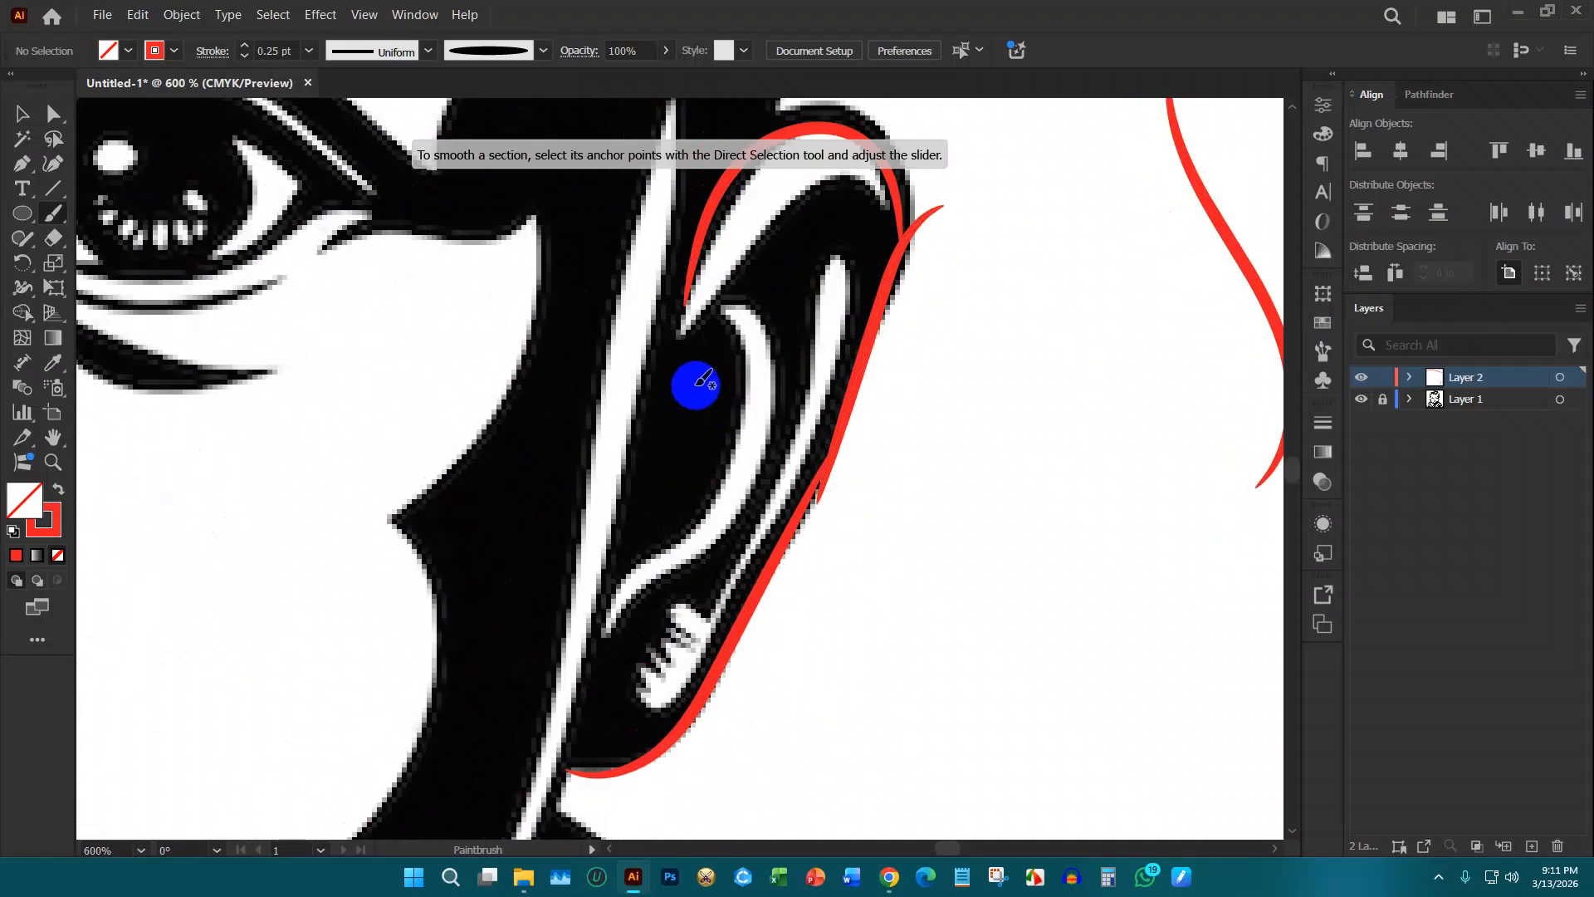
Step: Trace the lower edge of the white highlight beneath the ear's upper rim
{"action": "left_click_drag", "start_coordinate": [679, 312], "coordinate": [802, 177]}
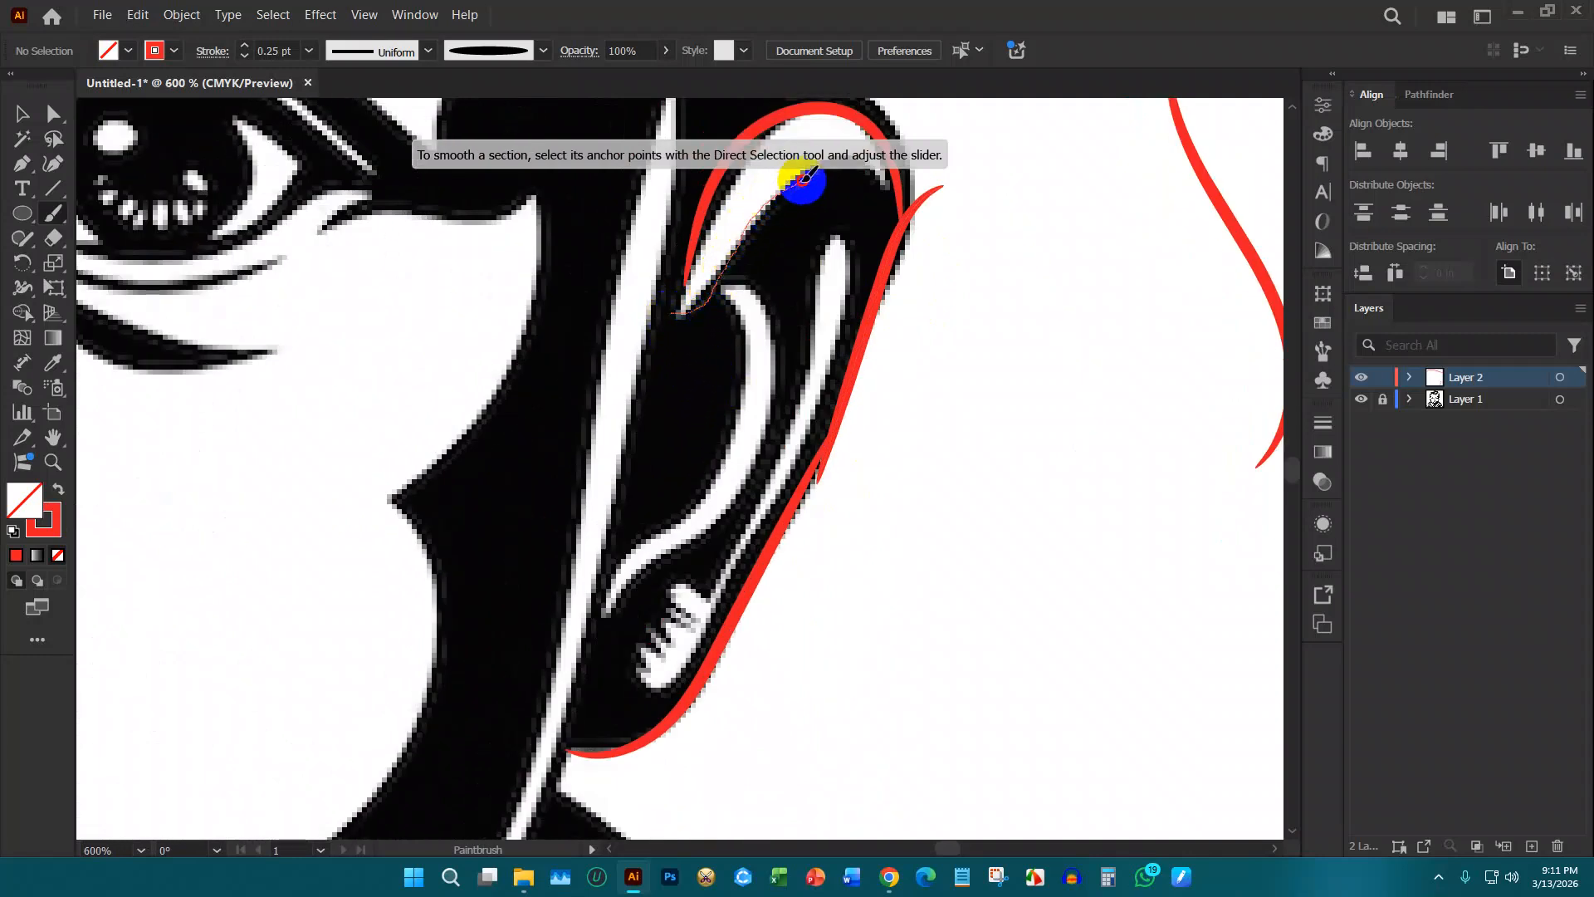
{"action": "left_click_drag", "start_coordinate": [899, 221], "coordinate": [901, 217]}
{"action": "scroll", "coordinate": [811, 366], "scroll_direction": "down", "scroll_amount": 2}
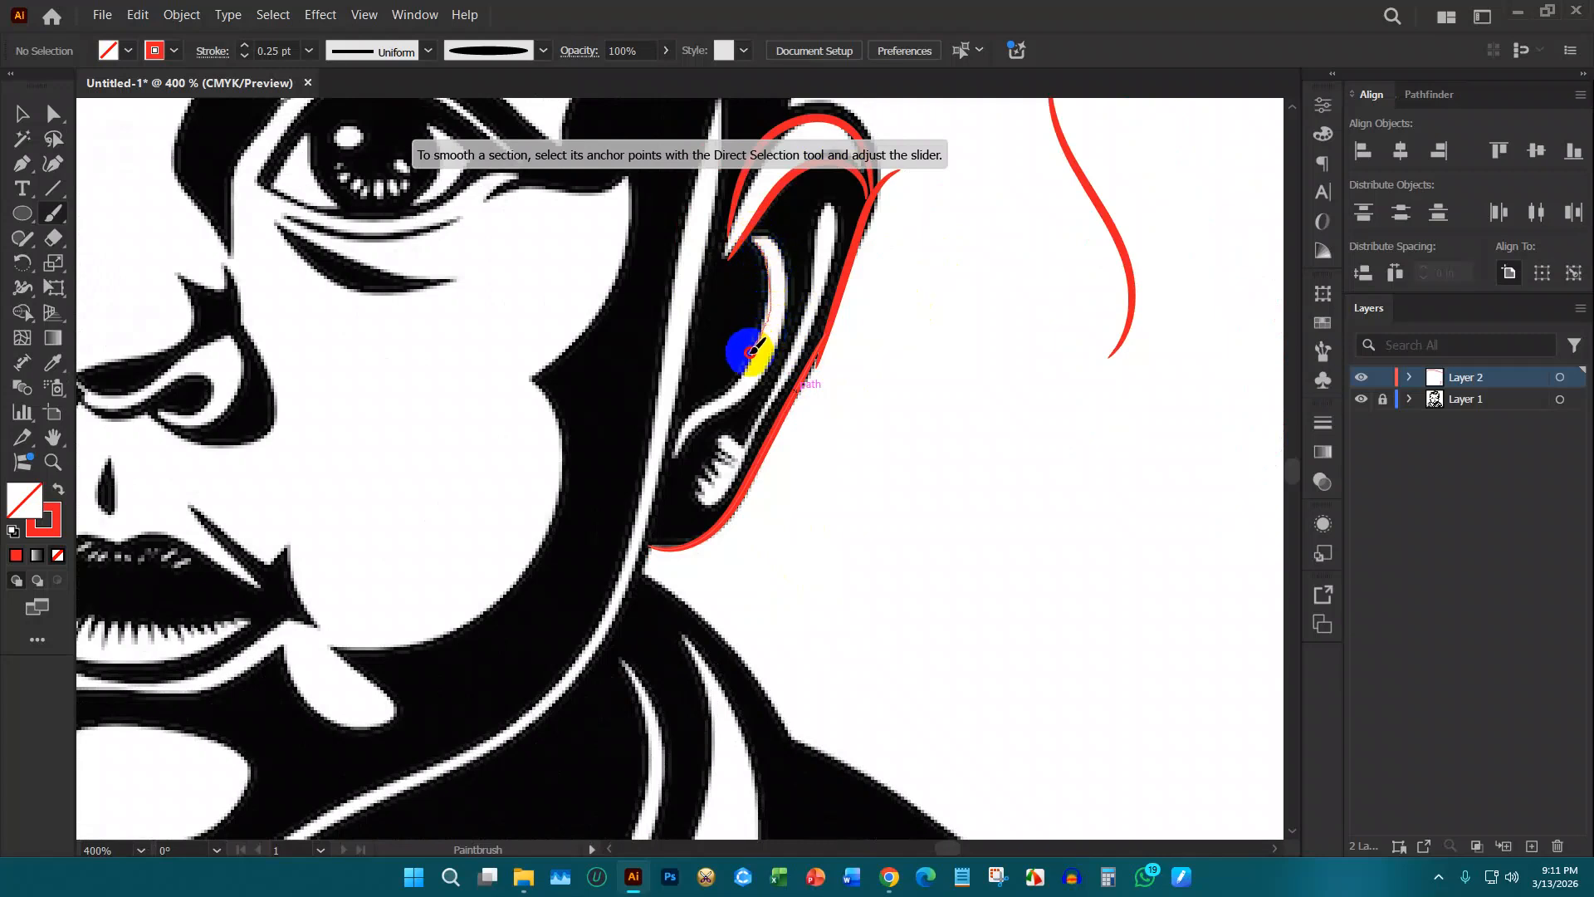
Step: Trace both edges of the curved white highlight inside the ear, from its upper end down toward the lobe
{"action": "mouse_move", "coordinate": [752, 350]}
{"action": "left_mouse_down"}
{"action": "mouse_move", "coordinate": [686, 407]}
{"action": "mouse_move", "coordinate": [668, 466]}
{"action": "left_mouse_up"}
{"action": "scroll", "coordinate": [755, 274], "scroll_direction": "up", "scroll_amount": 1}
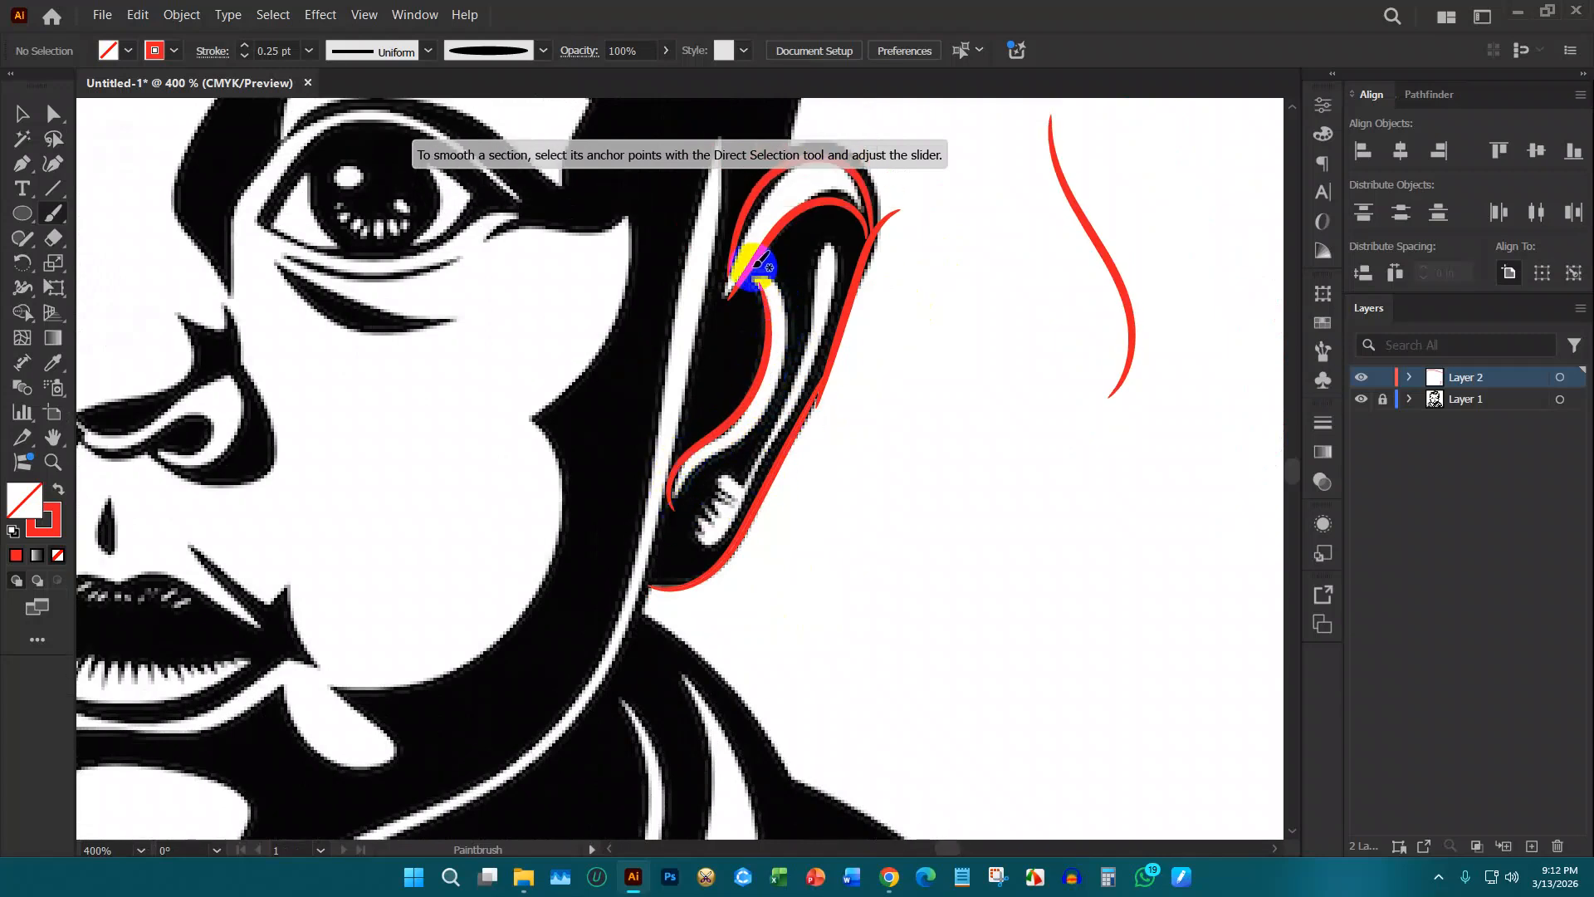
{"action": "mouse_move", "coordinate": [759, 266]}
{"action": "left_mouse_down"}
{"action": "mouse_move", "coordinate": [799, 324]}
{"action": "mouse_move", "coordinate": [777, 409]}
{"action": "mouse_move", "coordinate": [676, 520]}
{"action": "left_mouse_up"}
{"action": "scroll", "coordinate": [676, 520], "scroll_direction": "down", "scroll_amount": 4}
{"action": "scroll", "coordinate": [814, 478], "scroll_direction": "down", "scroll_amount": 2}
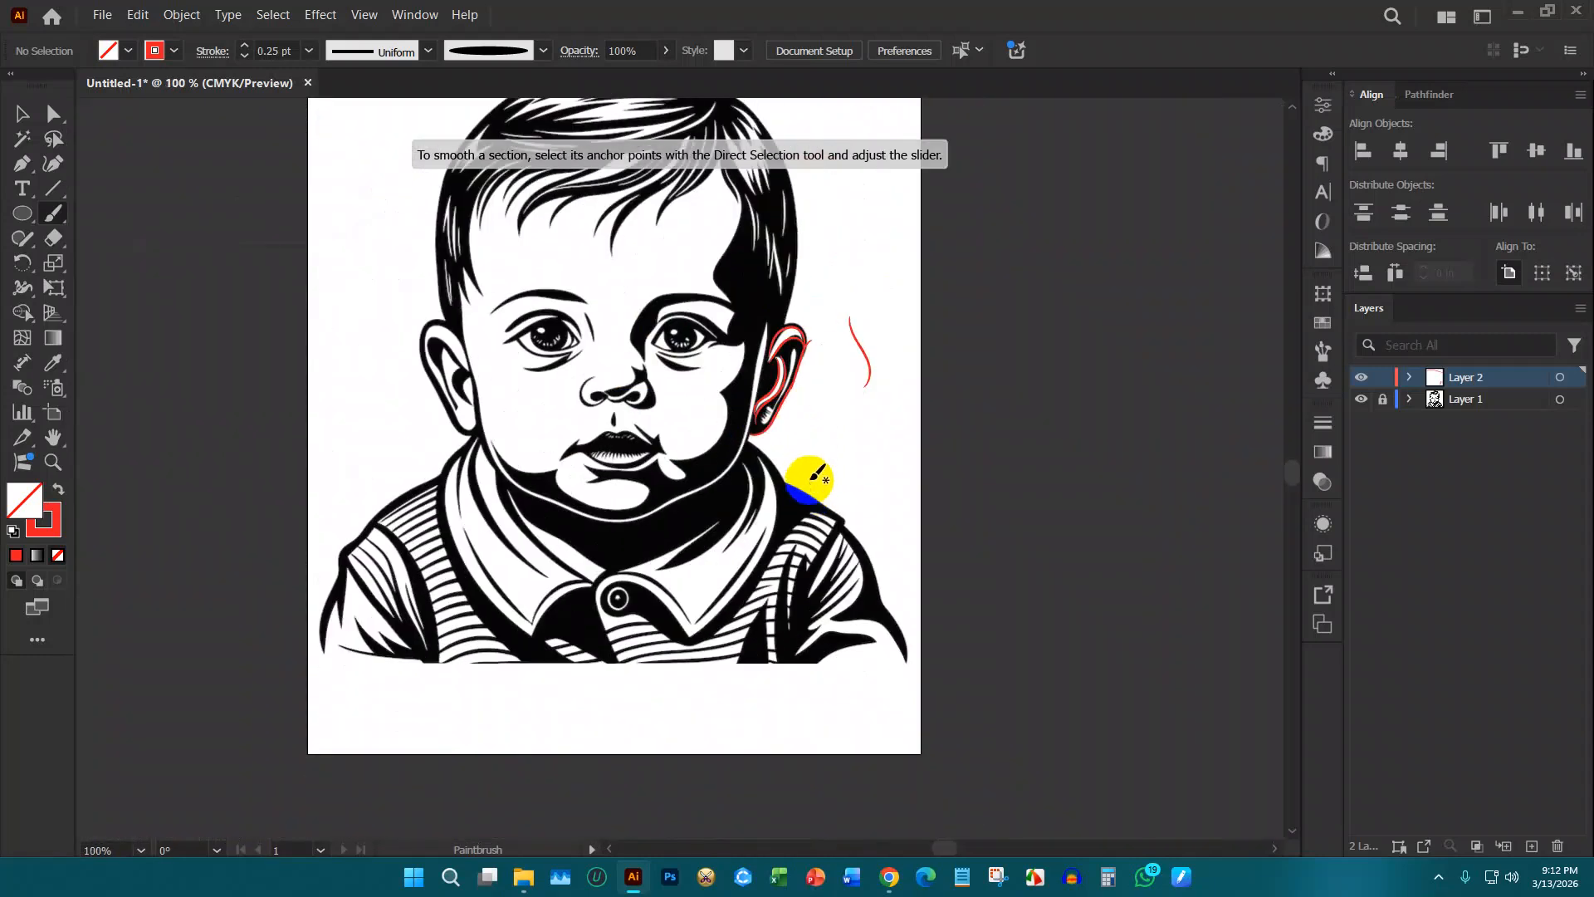
{"action": "scroll", "coordinate": [789, 427], "scroll_direction": "up", "scroll_amount": 3}
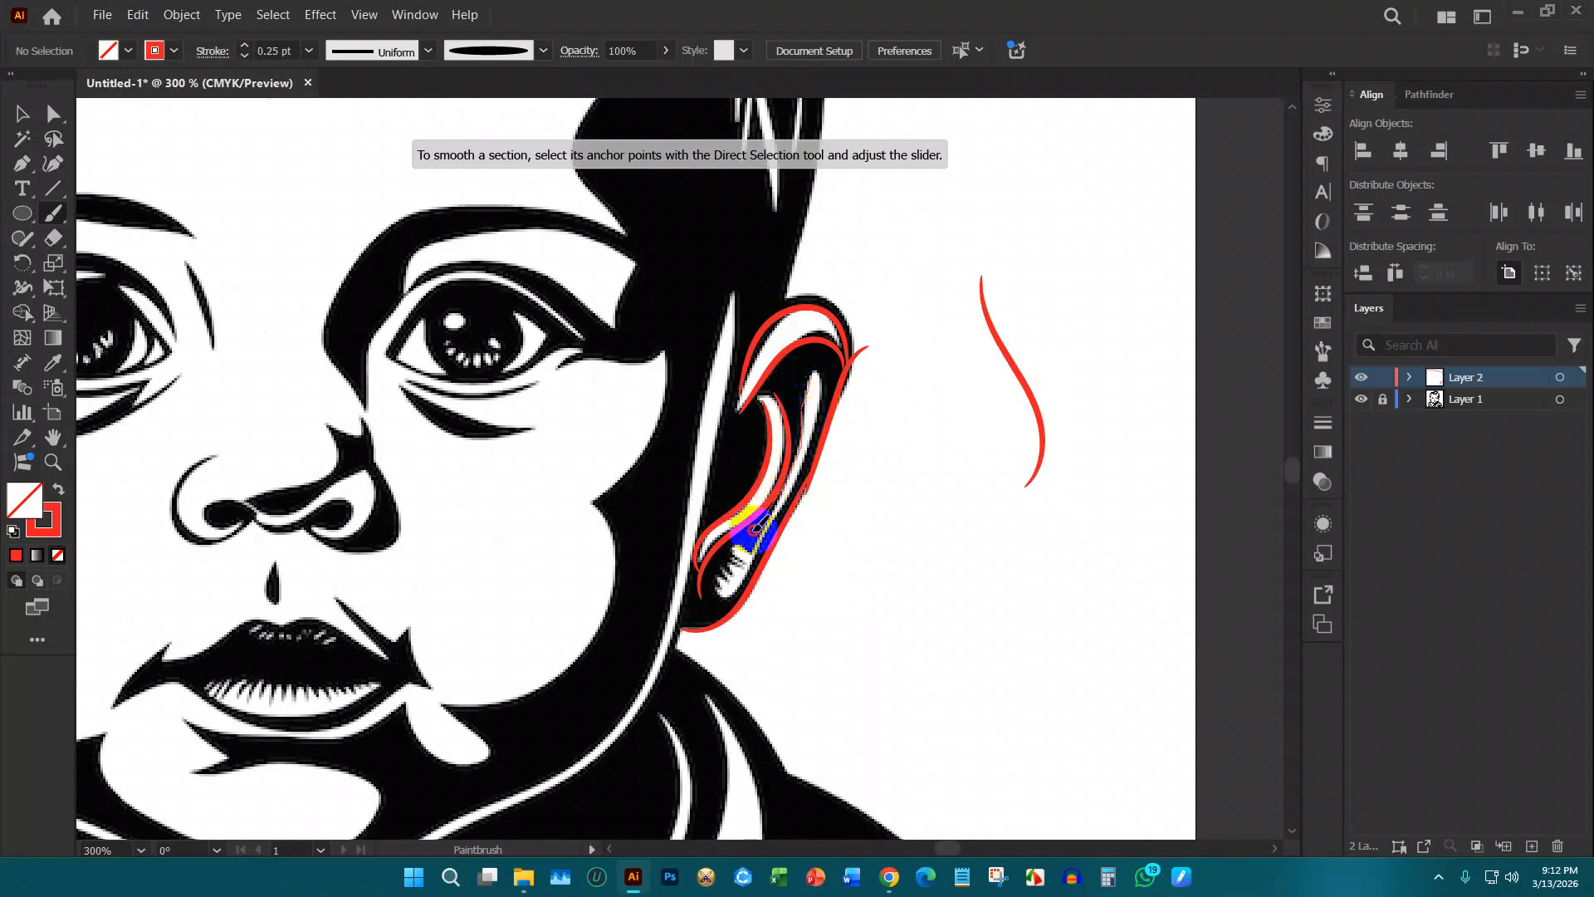
Step: Trace the outer edge of the portrait's opposite ear, from the hairline over the rim and down around the lobe
{"action": "scroll", "coordinate": [830, 445], "scroll_direction": "down", "scroll_amount": 2}
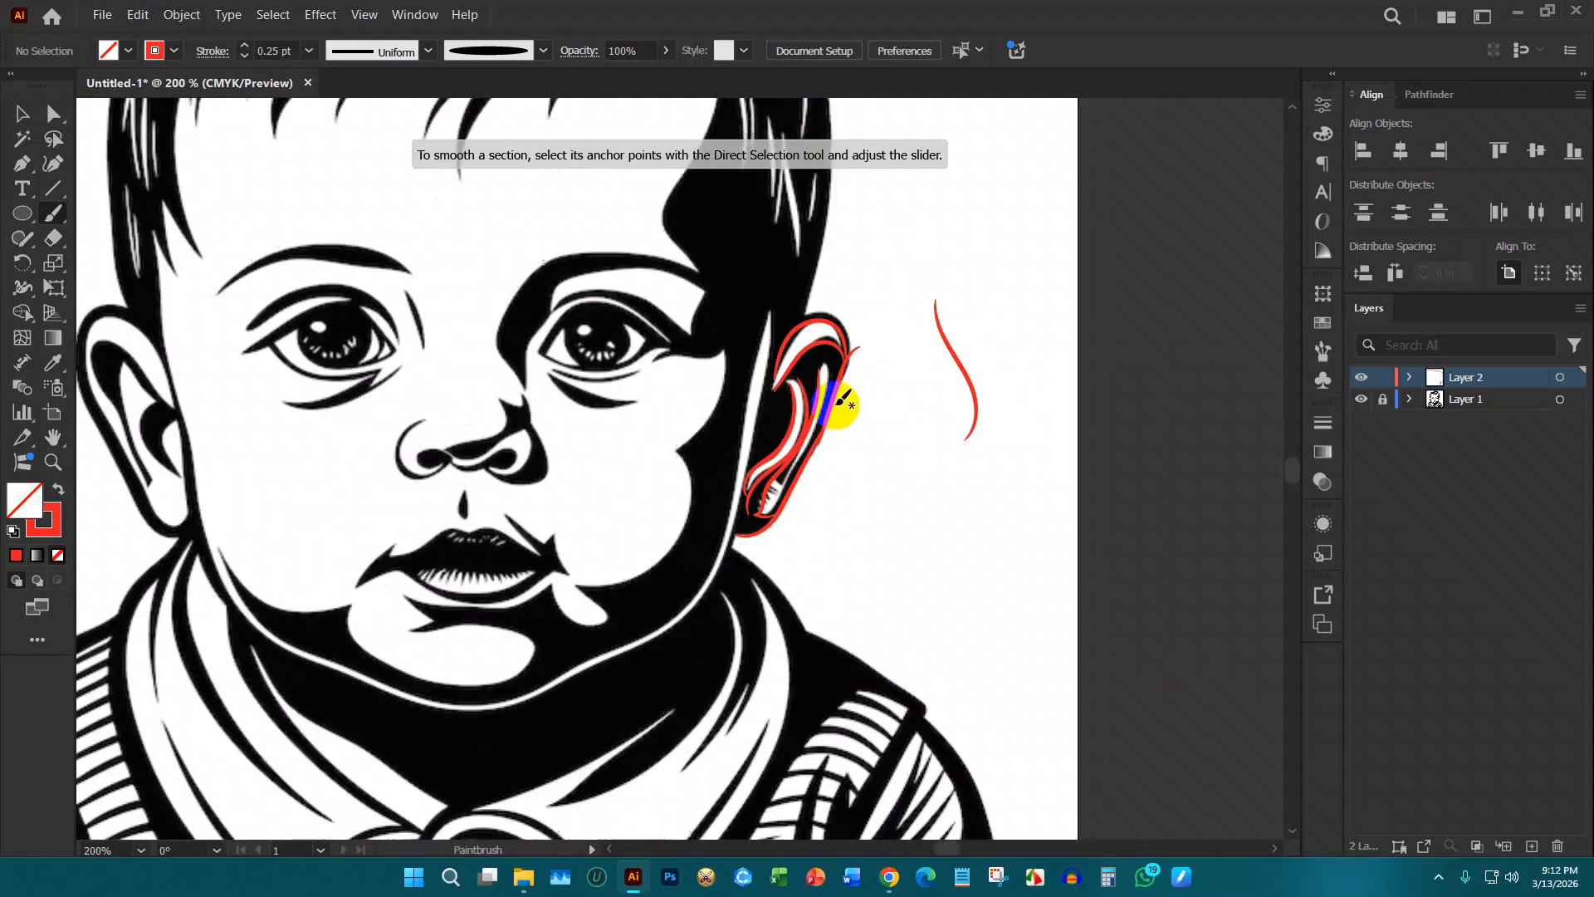
{"action": "scroll", "coordinate": [769, 498], "scroll_direction": "up", "scroll_amount": 3}
{"action": "scroll", "coordinate": [754, 459], "scroll_direction": "down", "scroll_amount": 1}
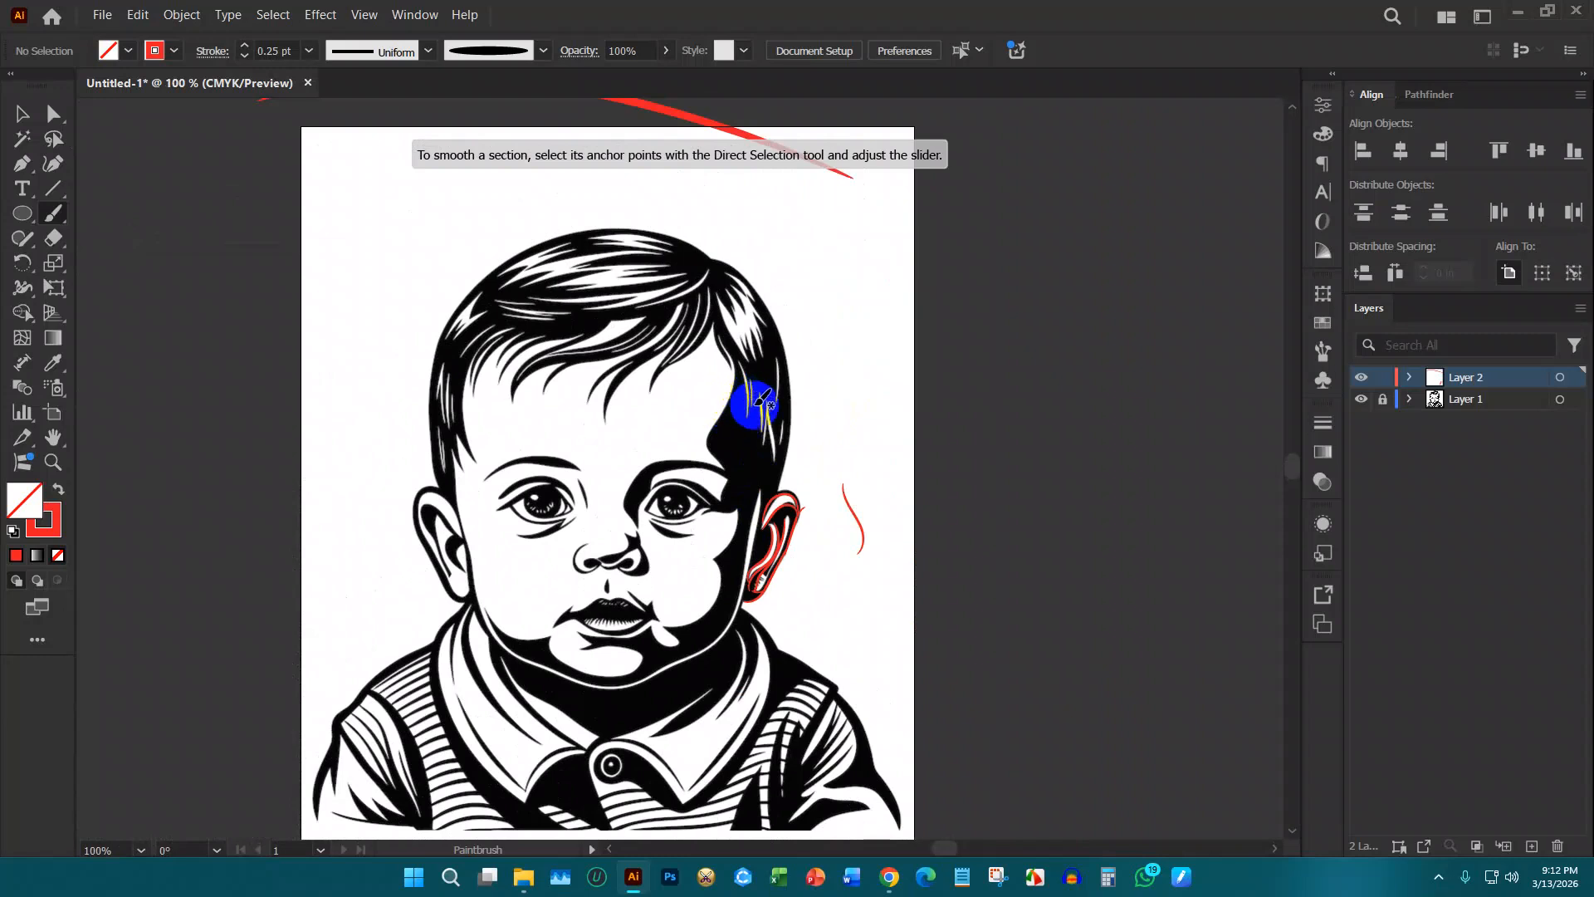
{"action": "scroll", "coordinate": [470, 482], "scroll_direction": "up", "scroll_amount": 1}
{"action": "scroll", "coordinate": [460, 490], "scroll_direction": "down", "scroll_amount": 2}
{"action": "scroll", "coordinate": [447, 488], "scroll_direction": "up", "scroll_amount": 1}
{"action": "scroll", "coordinate": [451, 452], "scroll_direction": "down", "scroll_amount": 1}
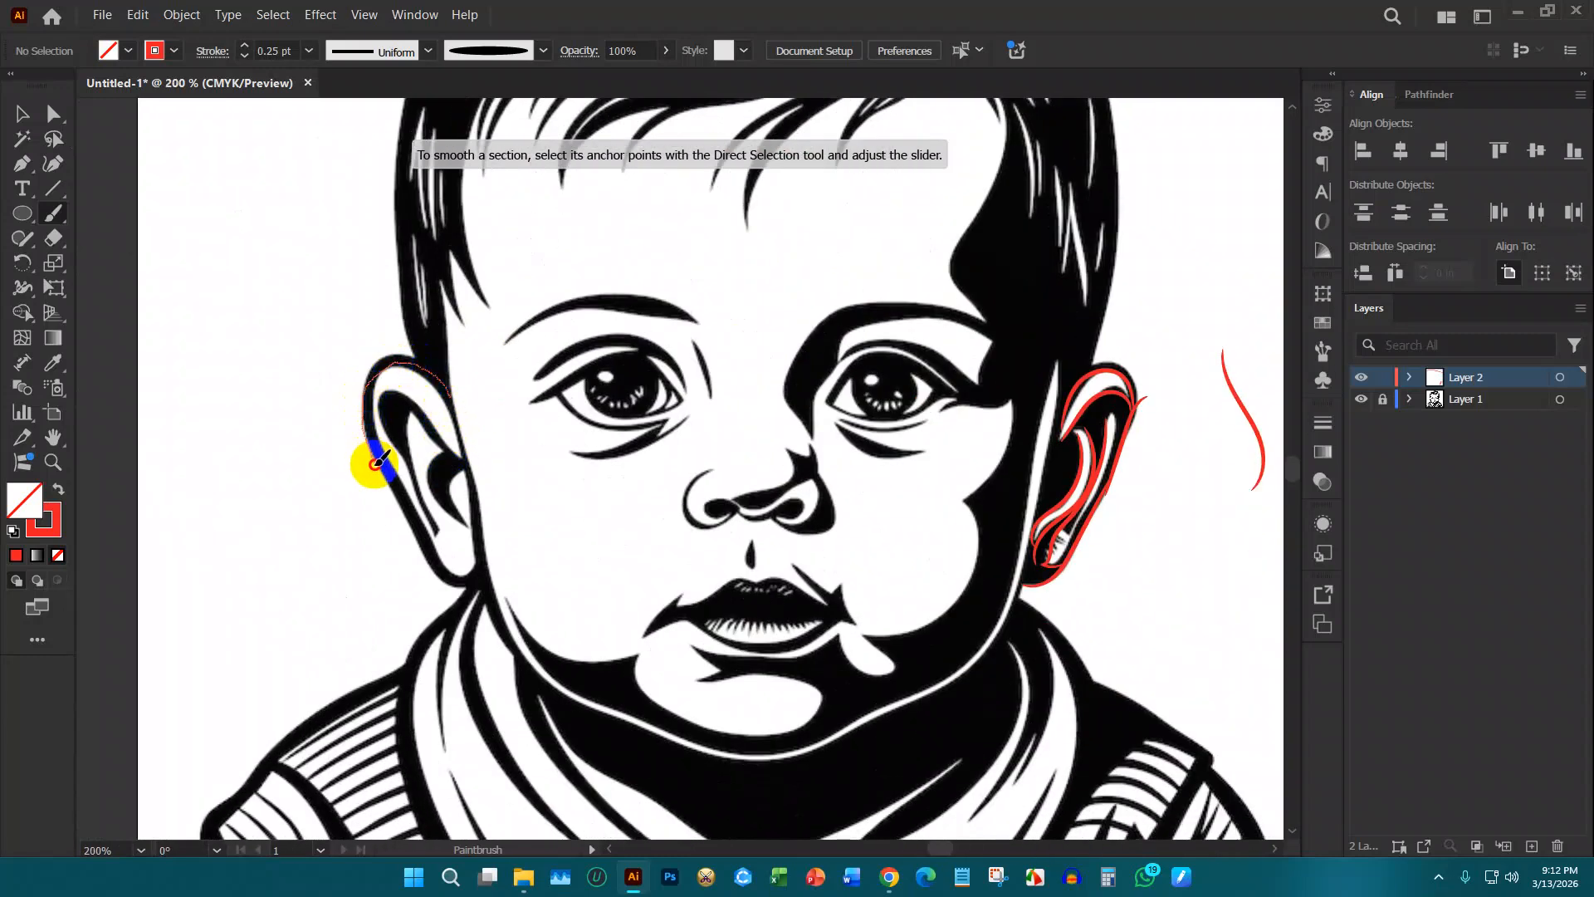
{"action": "mouse_move", "coordinate": [457, 590]}
{"action": "left_mouse_down"}
{"action": "mouse_move", "coordinate": [485, 565]}
{"action": "mouse_move", "coordinate": [498, 519]}
{"action": "left_mouse_up"}
{"action": "left_click_drag", "start_coordinate": [465, 465], "coordinate": [480, 441]}
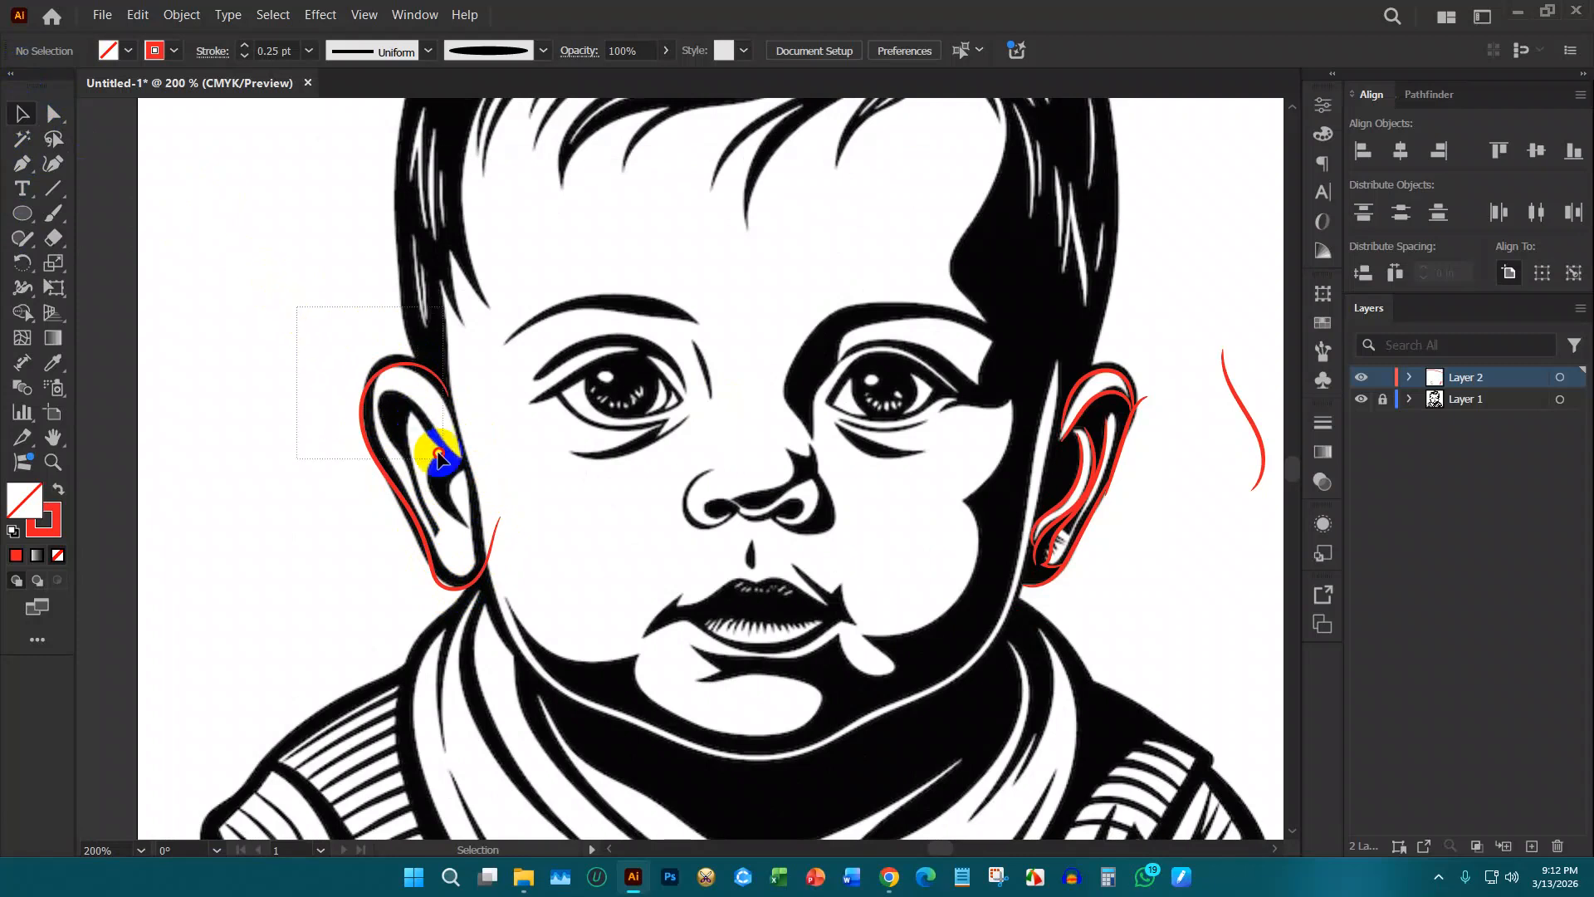
Step: Set the stroke weight of the newly traced ear outline to 0.75 pt
{"action": "left_click_drag", "start_coordinate": [438, 456], "coordinate": [440, 458]}
{"action": "left_click", "coordinate": [245, 46]}
{"action": "left_click", "coordinate": [244, 45]}
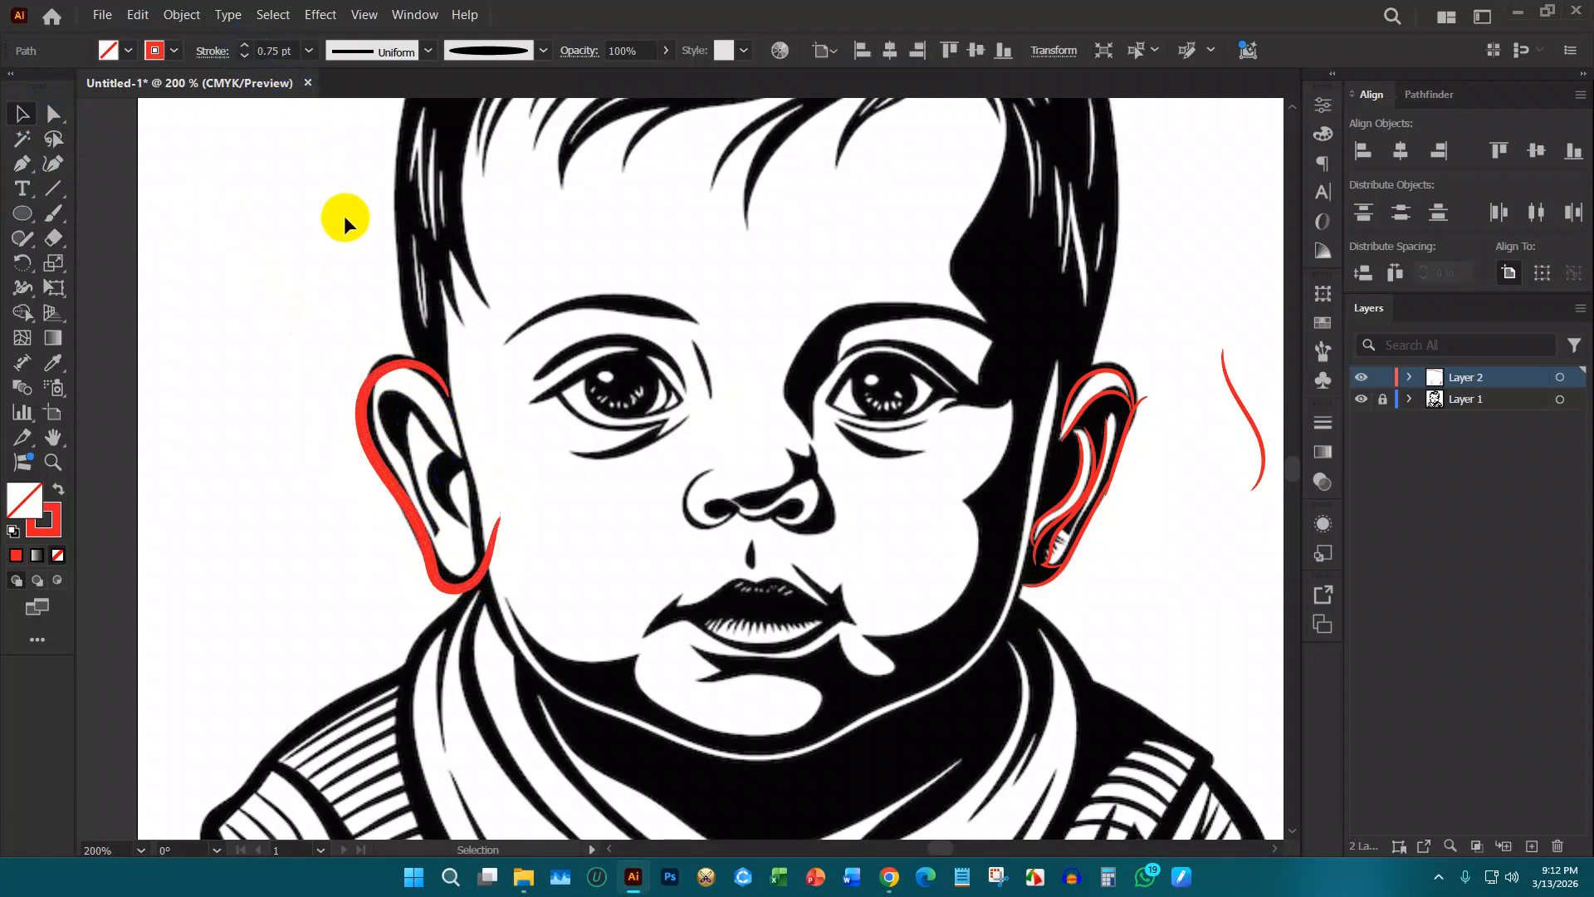
{"action": "left_click", "coordinate": [344, 216]}
Step: Unlock Layer 1 and delete the baby portrait reference together with the strokes traced on it
{"action": "scroll", "coordinate": [680, 435], "scroll_direction": "down", "scroll_amount": 3}
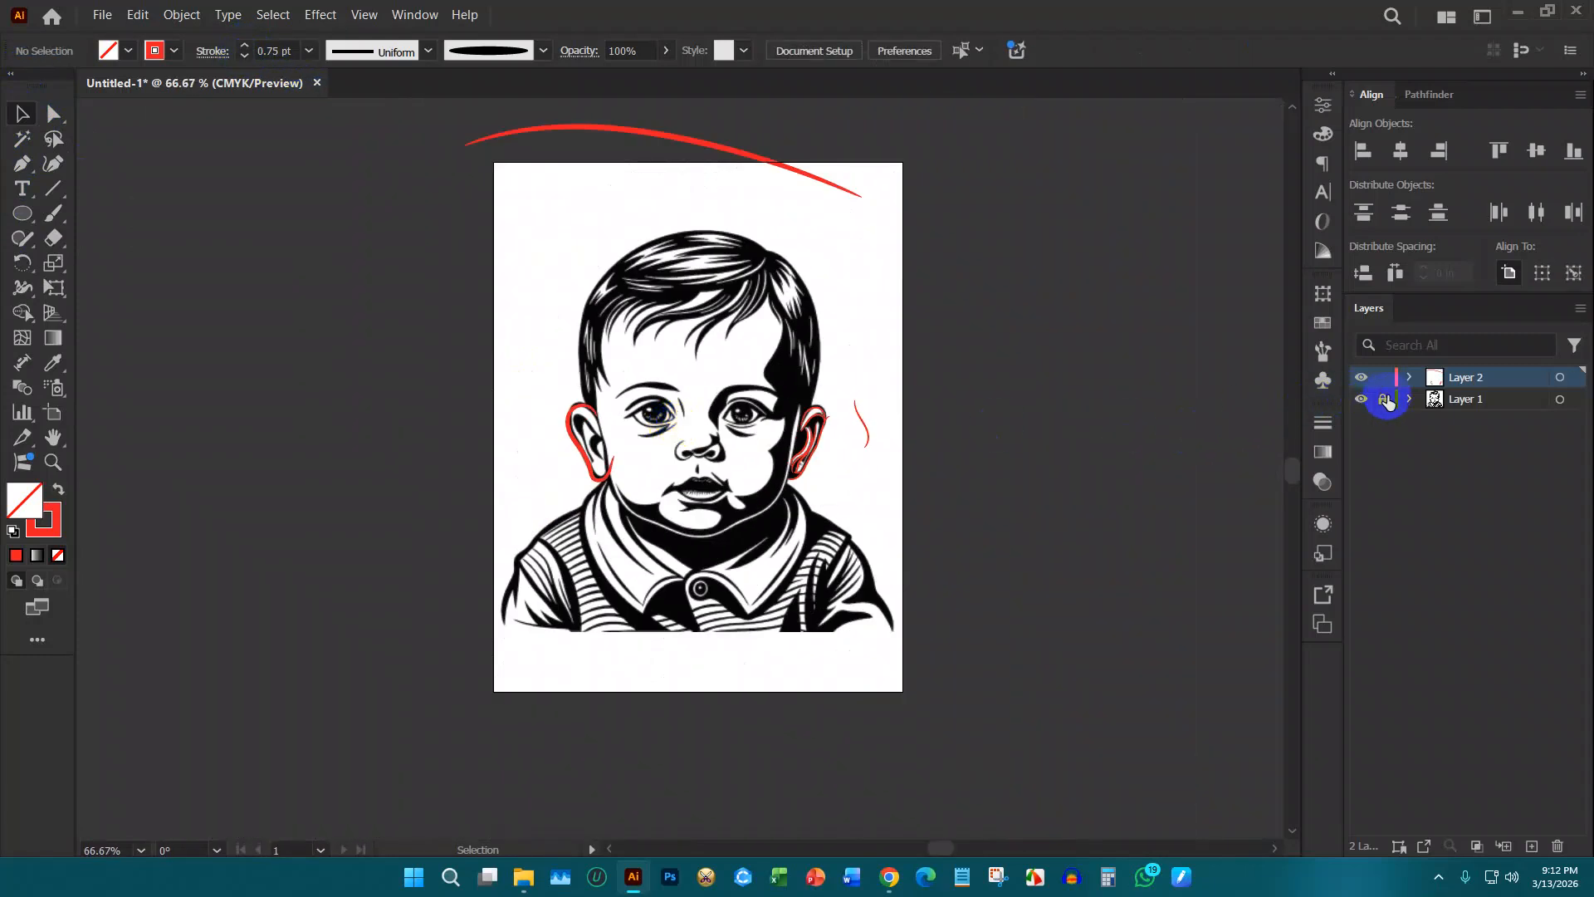
{"action": "scroll", "coordinate": [730, 345], "scroll_direction": "up", "scroll_amount": 1}
{"action": "left_click", "coordinate": [820, 659]}
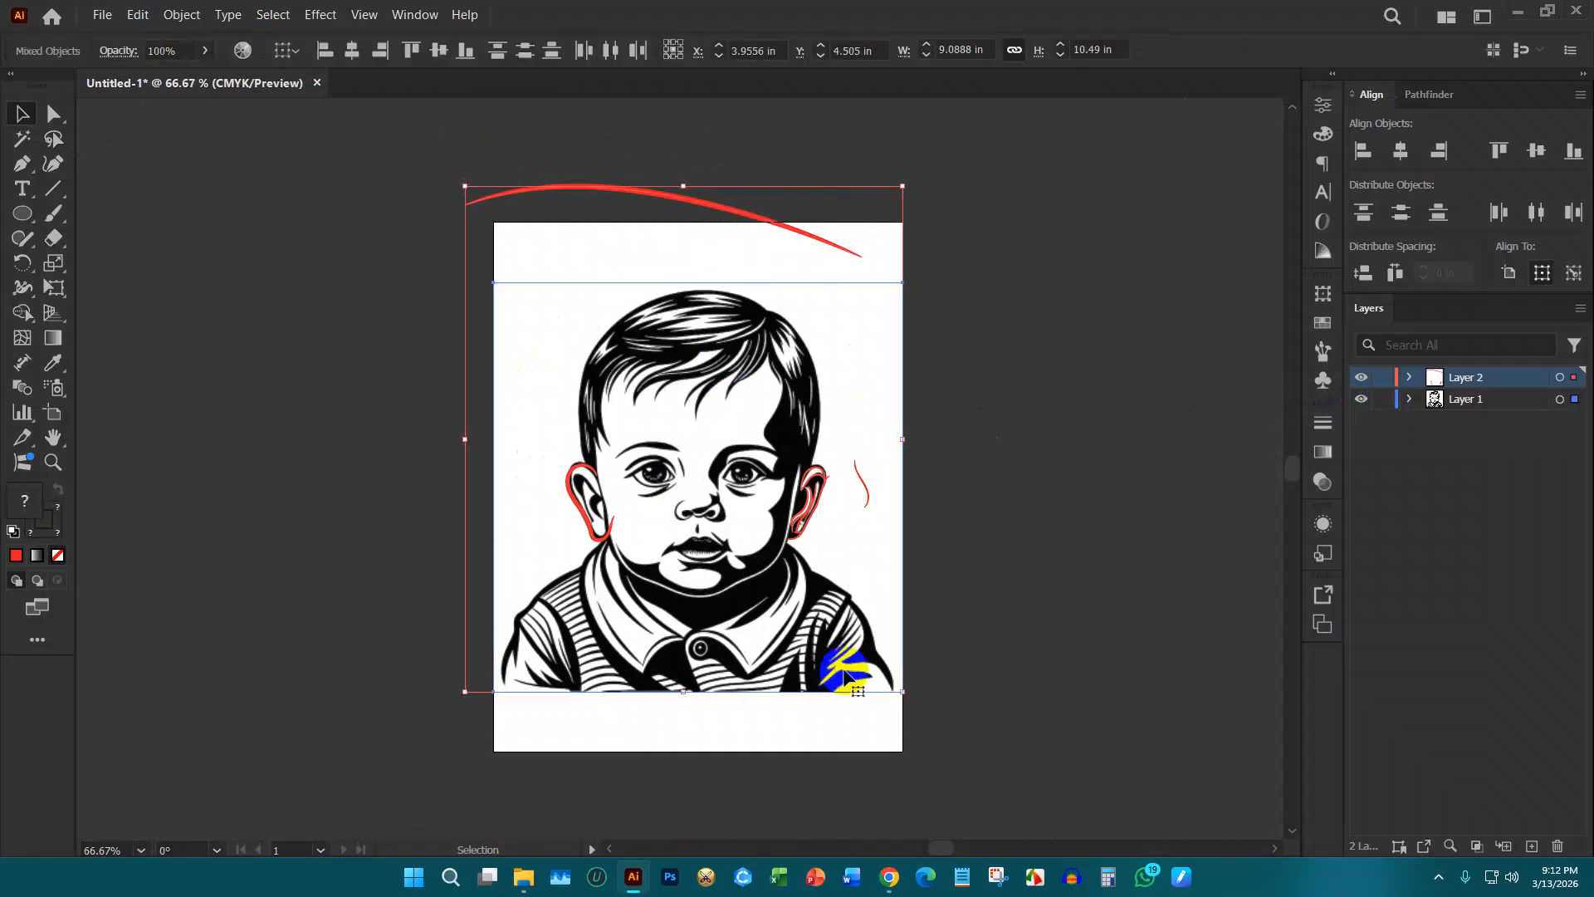
{"action": "key", "text": "Delete"}
Step: Switch to Chrome and search Google Images for "figure illustration line art"
{"action": "mouse_move", "coordinate": [892, 863]}
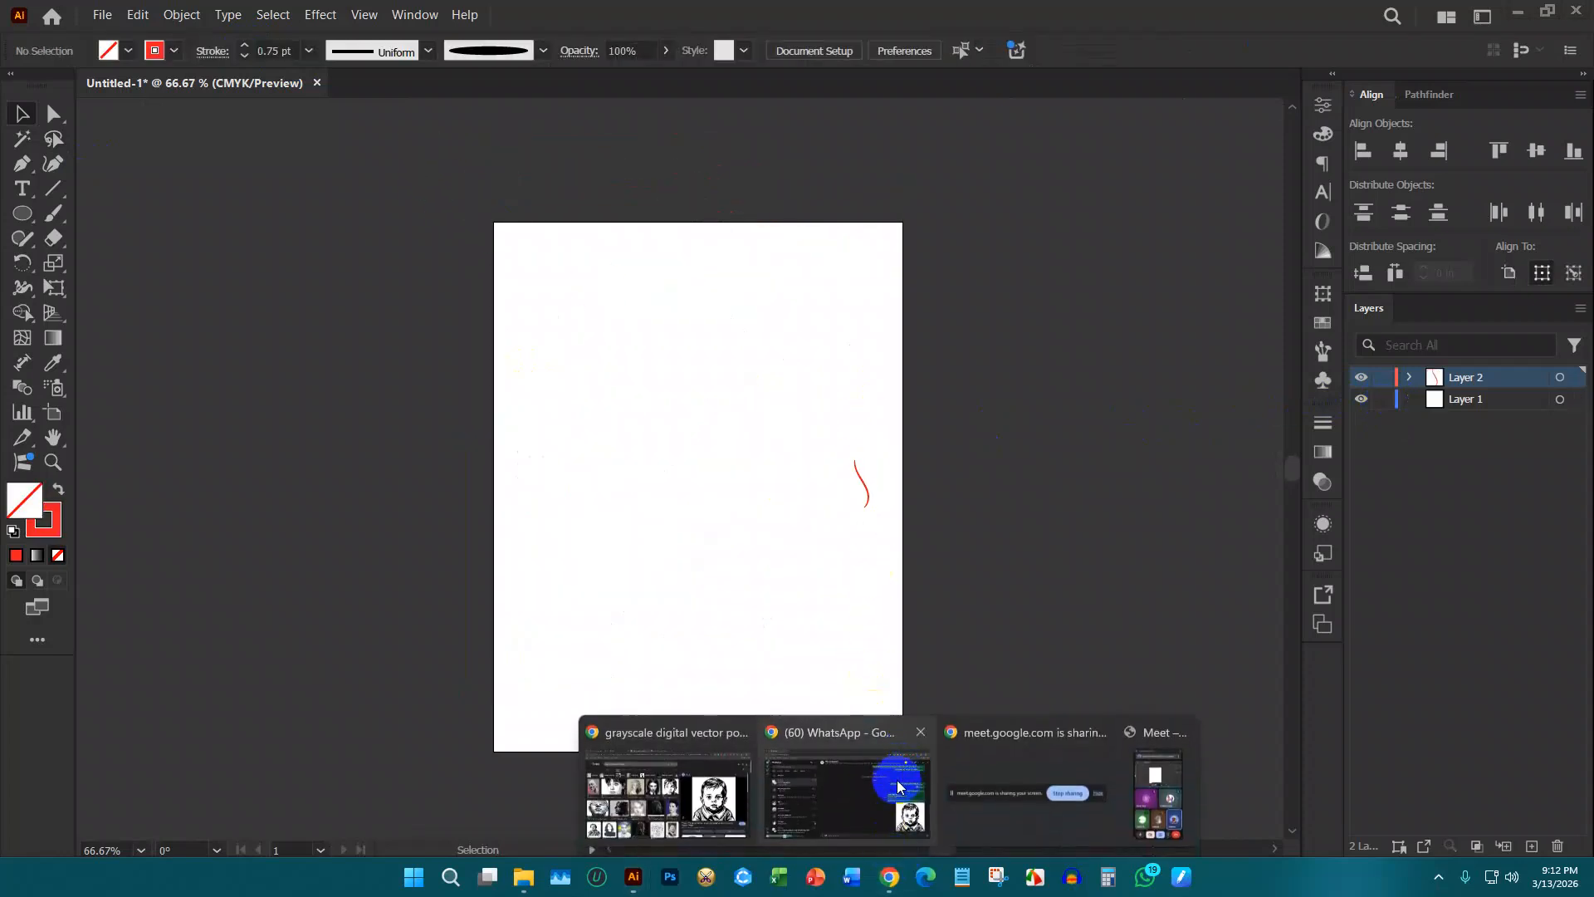
{"action": "left_click", "coordinate": [696, 801]}
{"action": "left_click", "coordinate": [676, 17]}
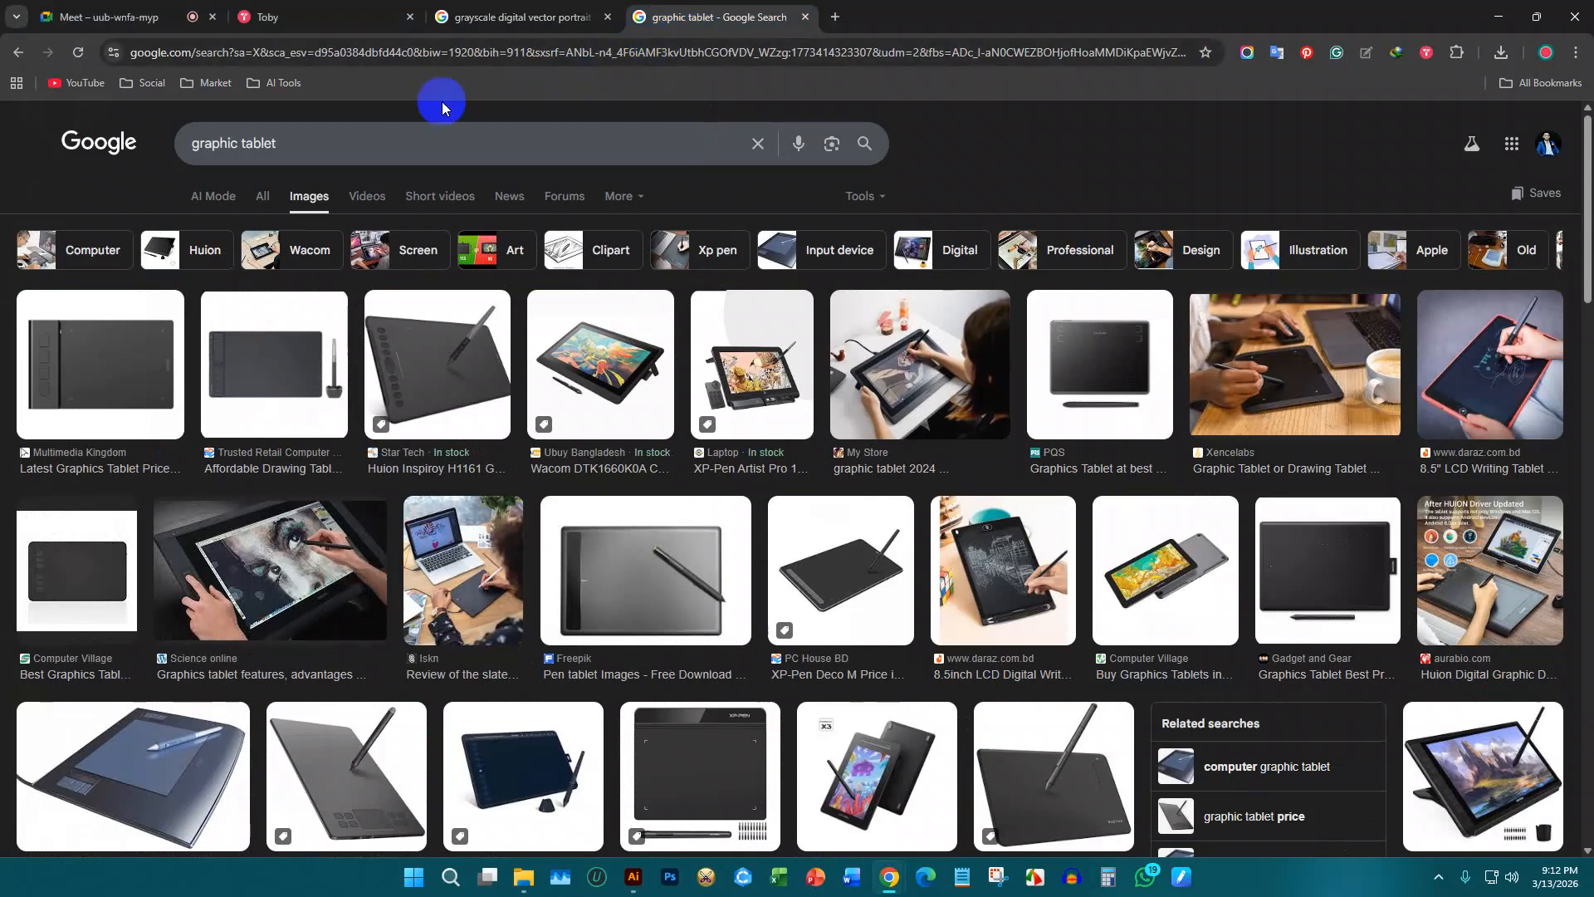
{"action": "left_click", "coordinate": [374, 143]}
{"action": "key", "text": "ctrl+a"}
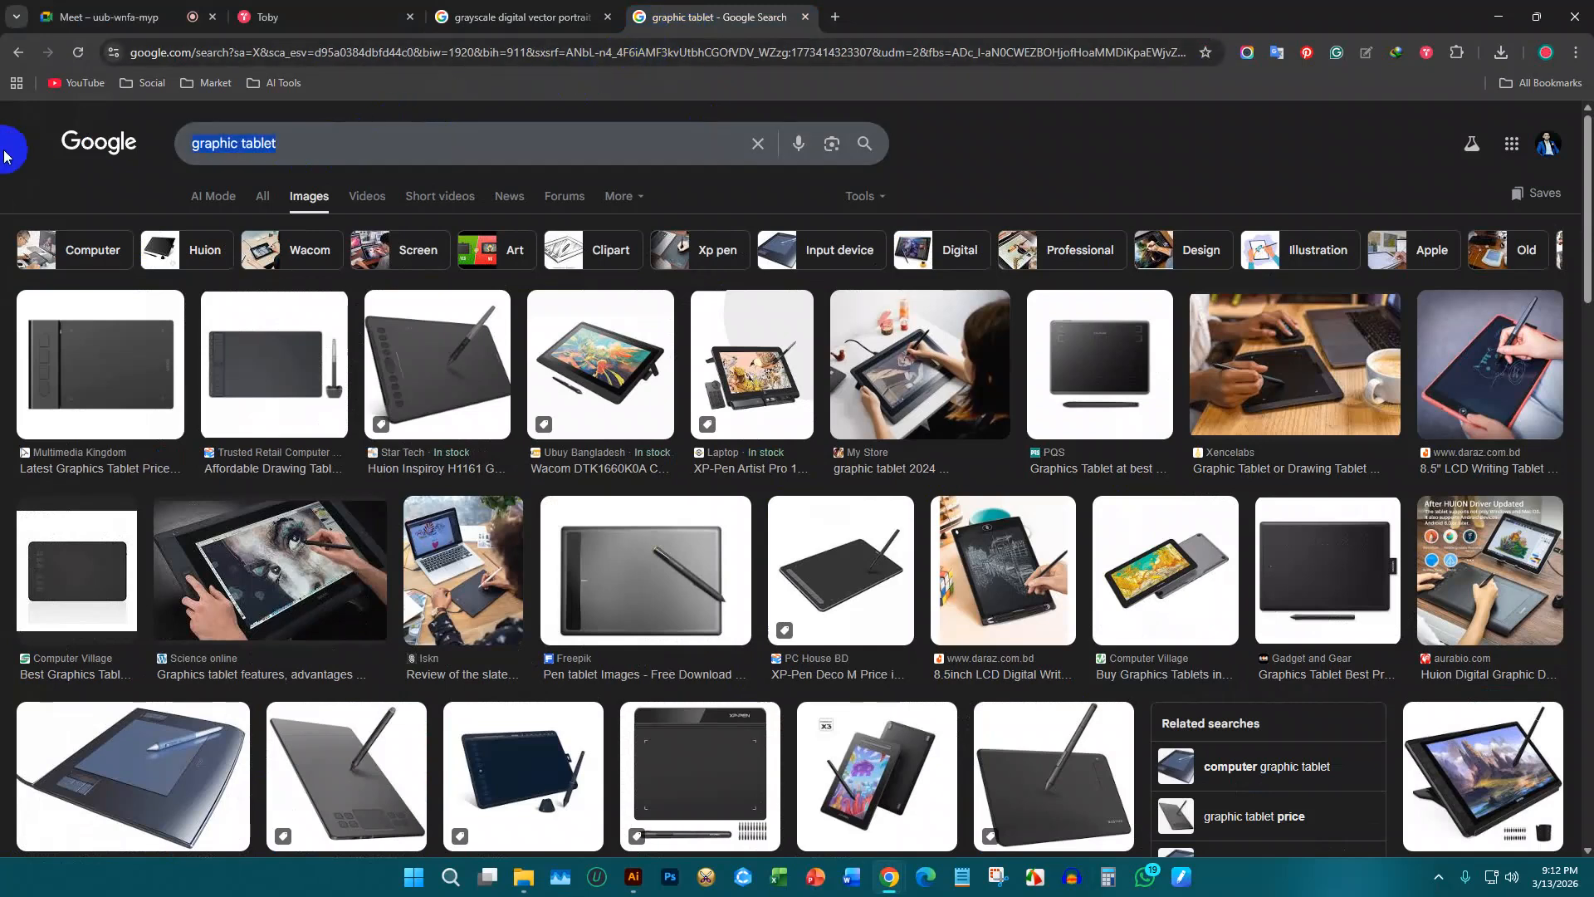
{"action": "type", "text": "figu"}
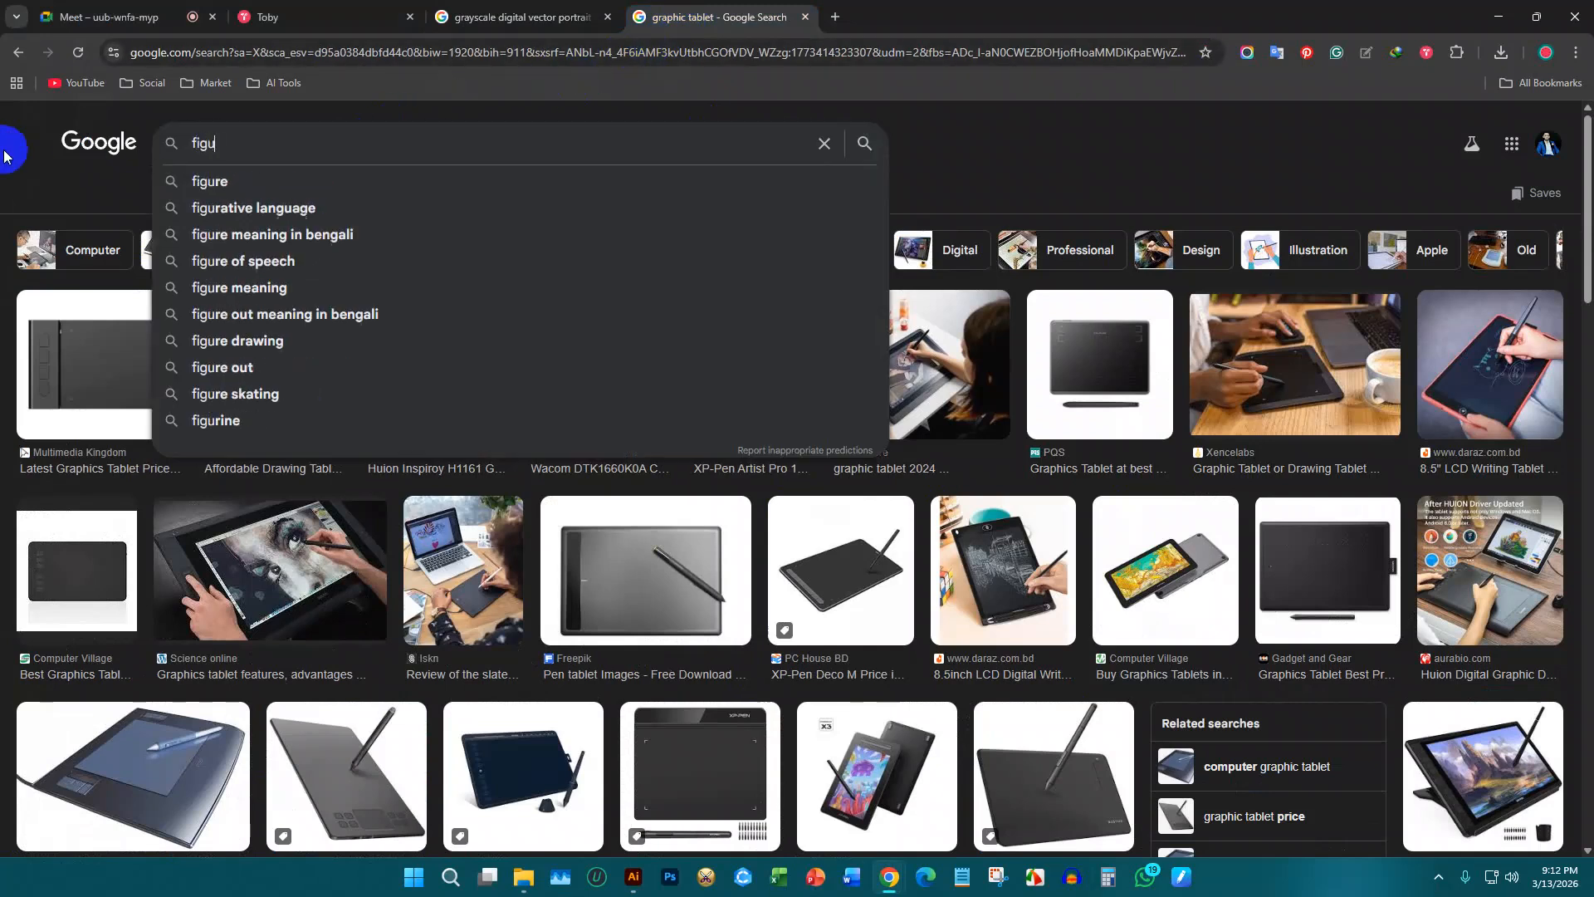
{"action": "type", "text": "re illustrat"}
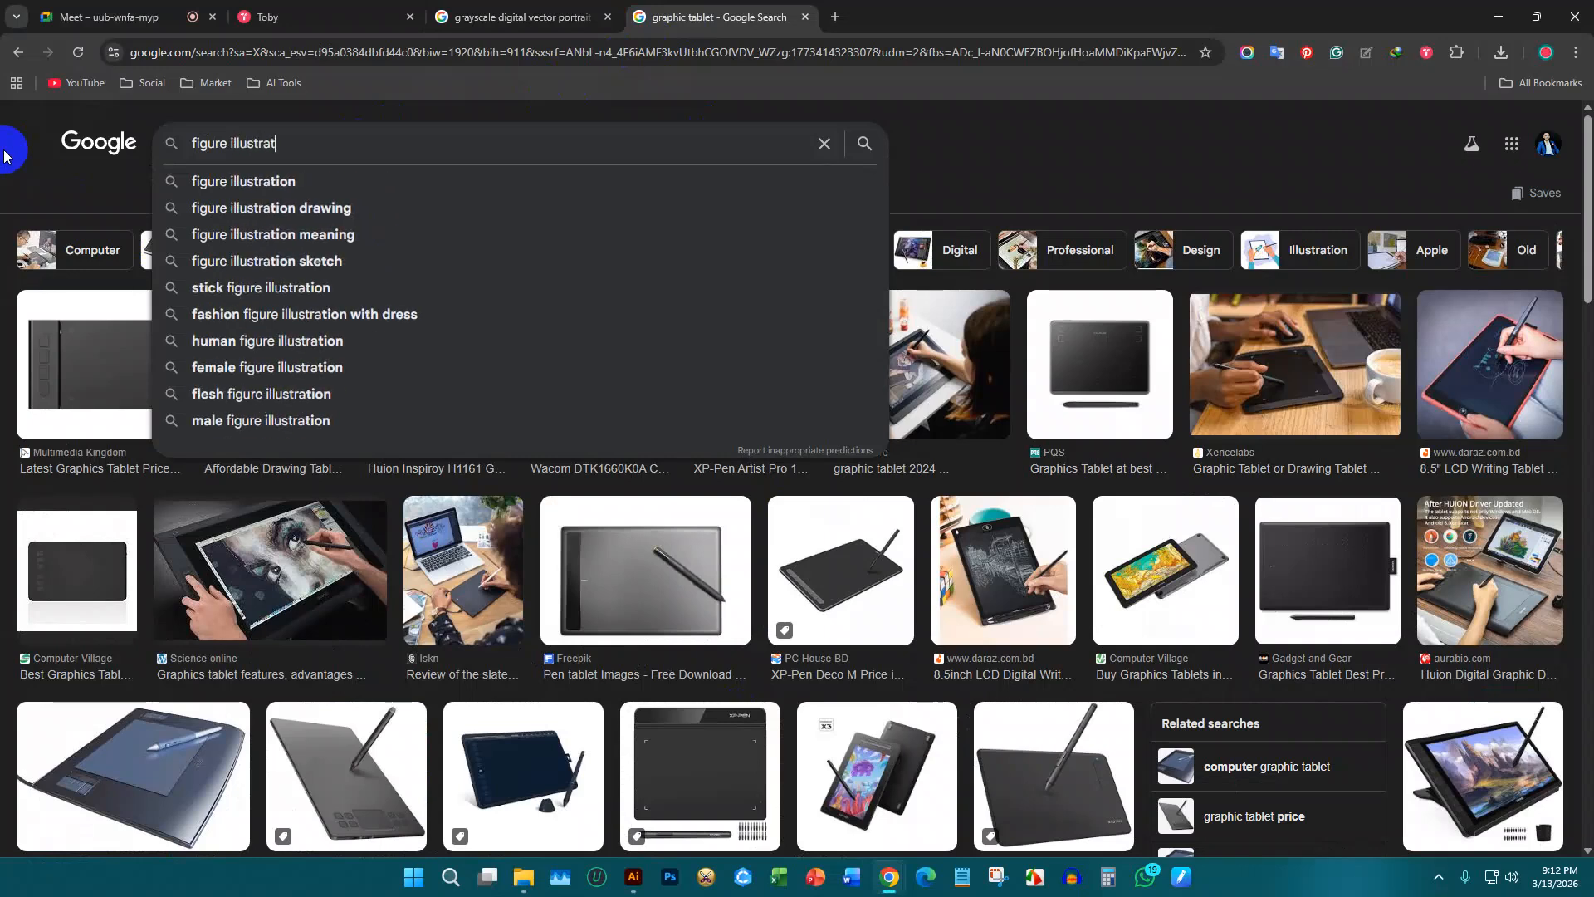
{"action": "type", "text": "ion l;ine ar"}
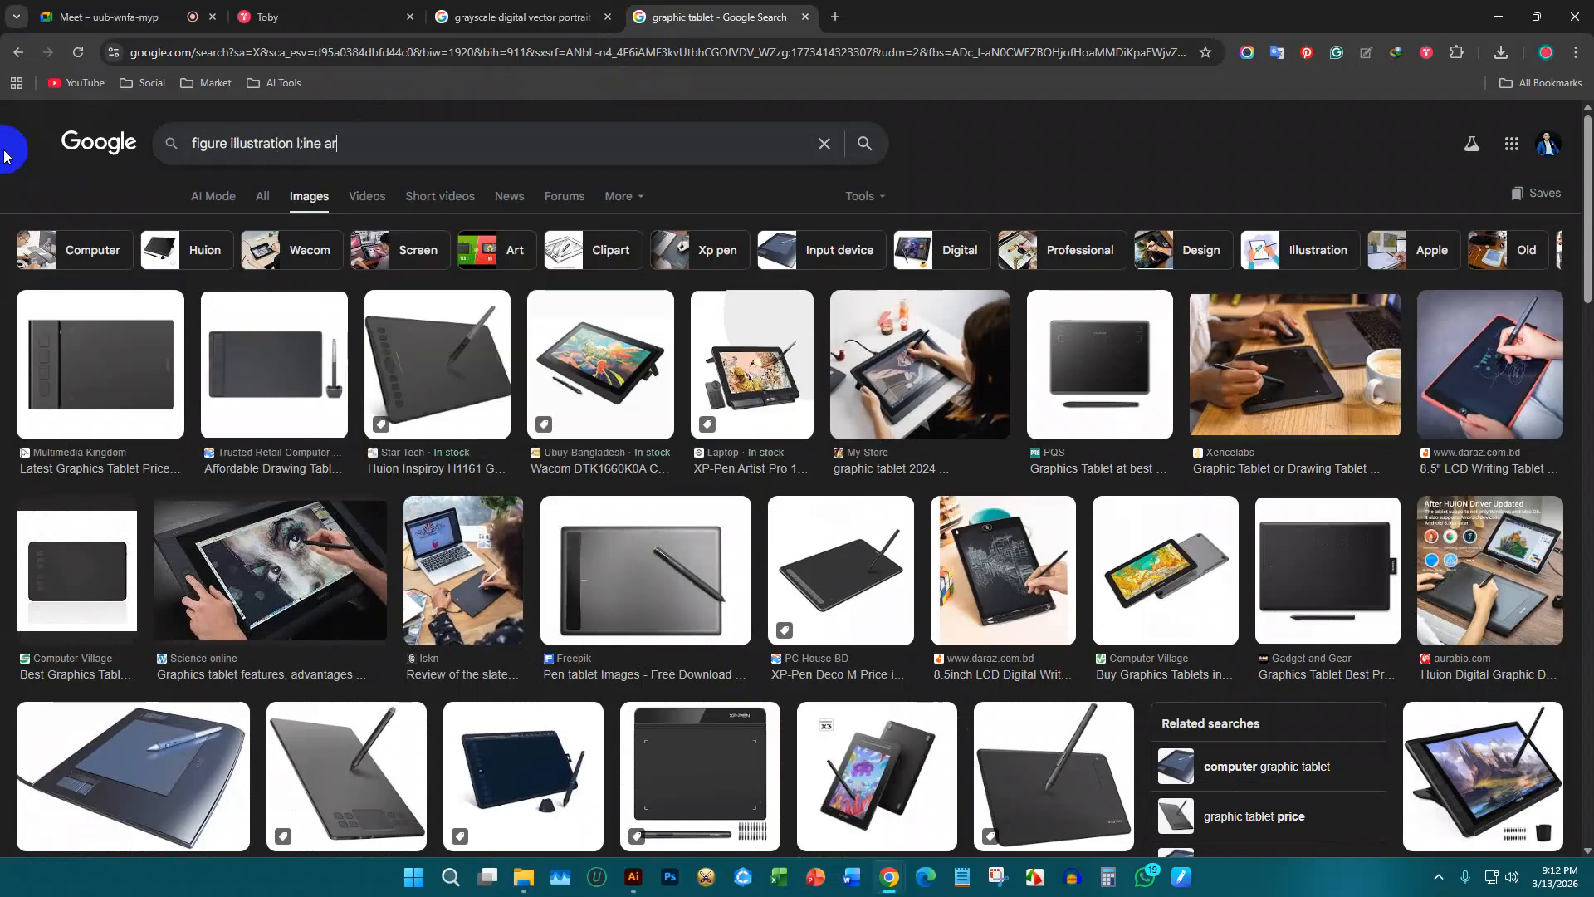
{"action": "type", "text": "t"}
{"action": "key", "text": "Return"}
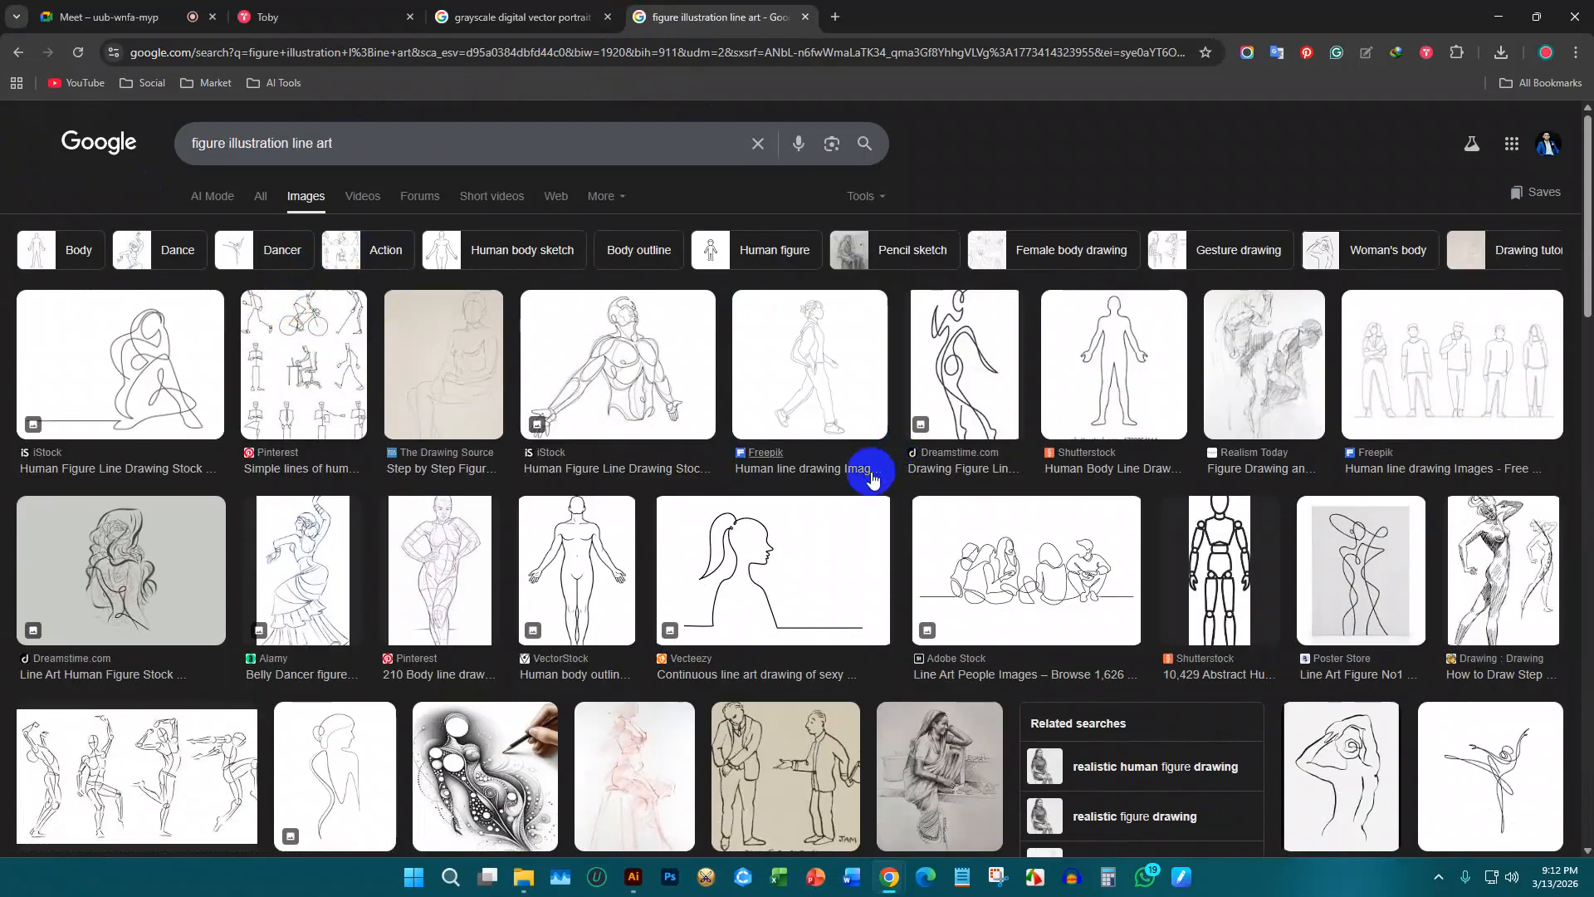
Step: Open the Trendy Art Ideas "Figure Drawing for Beginners" result and copy its image
{"action": "scroll", "coordinate": [864, 477], "scroll_direction": "down", "scroll_amount": 10}
{"action": "left_click", "coordinate": [1308, 480]}
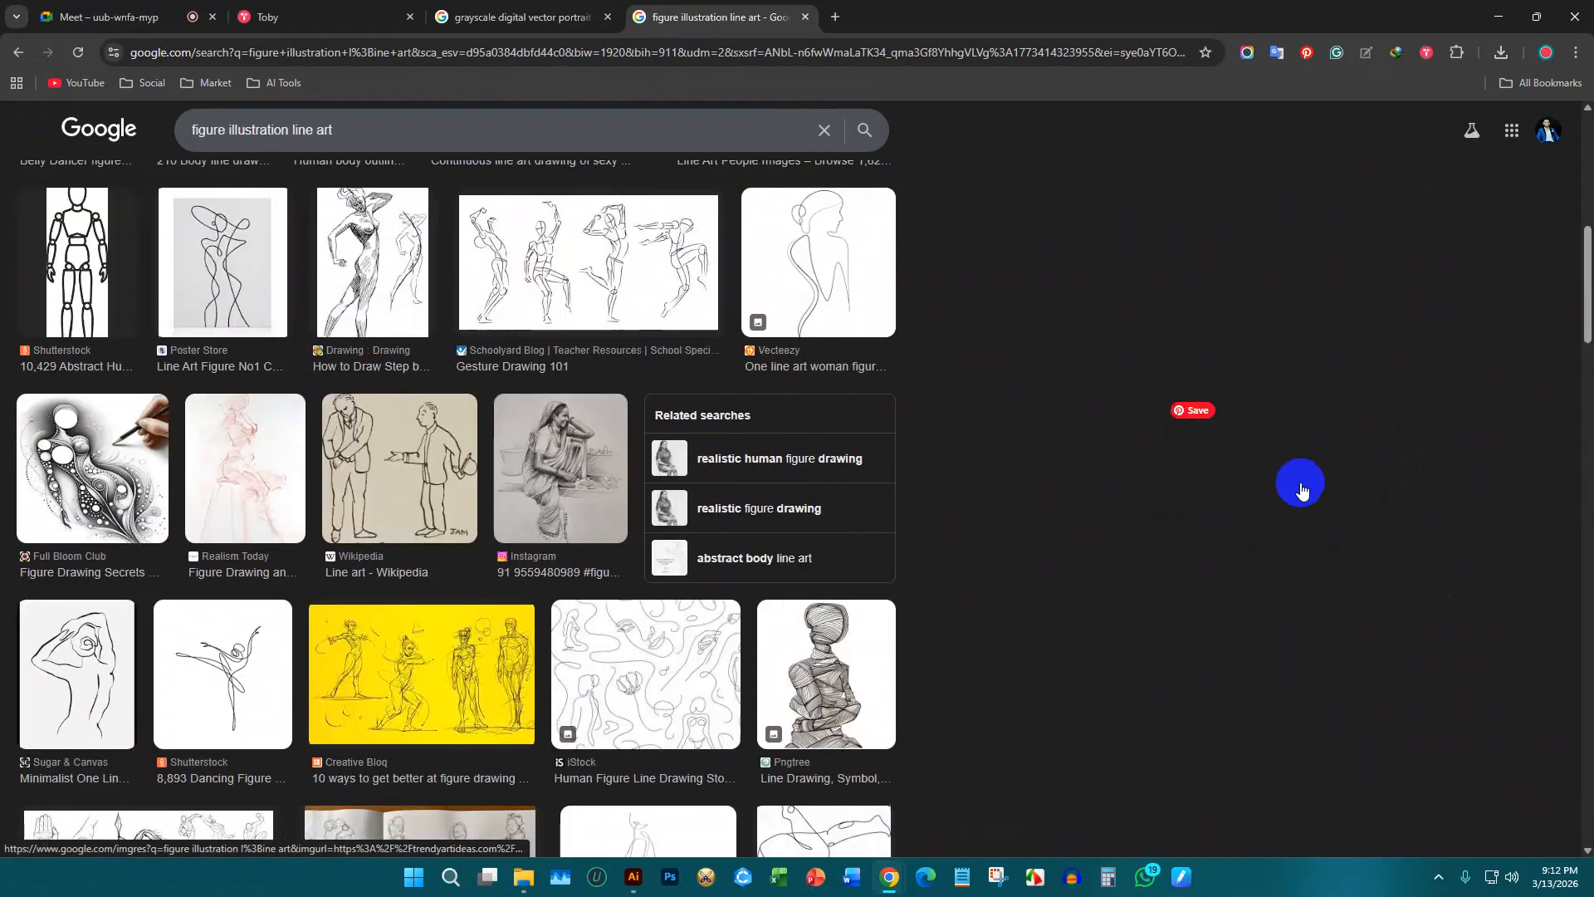
{"action": "right_click", "coordinate": [1231, 390]}
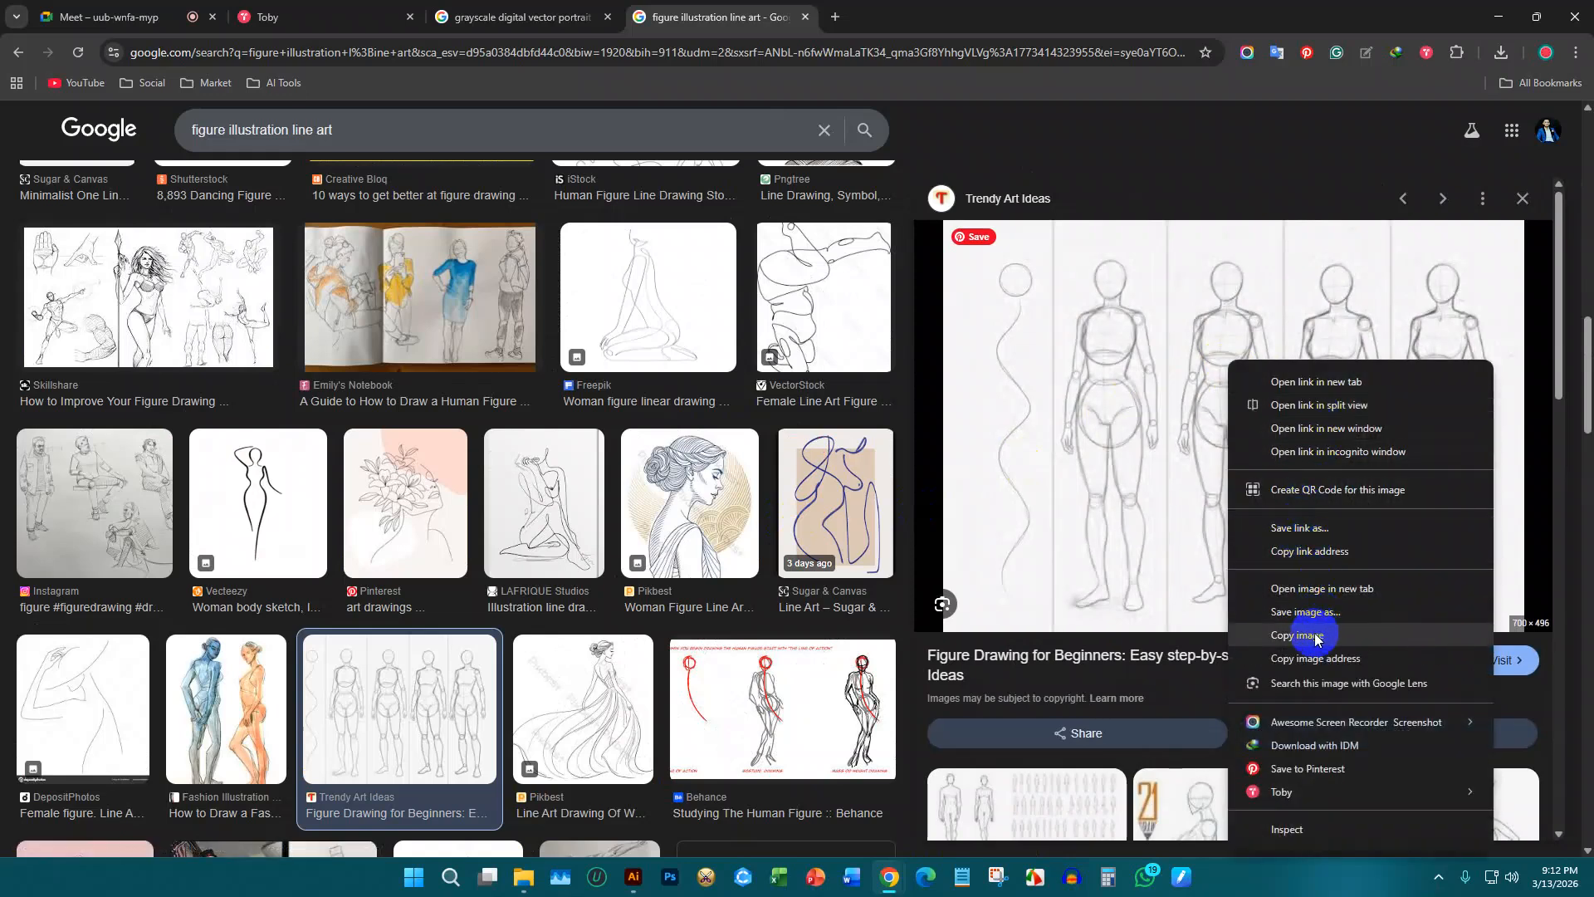
{"action": "left_click", "coordinate": [1315, 636]}
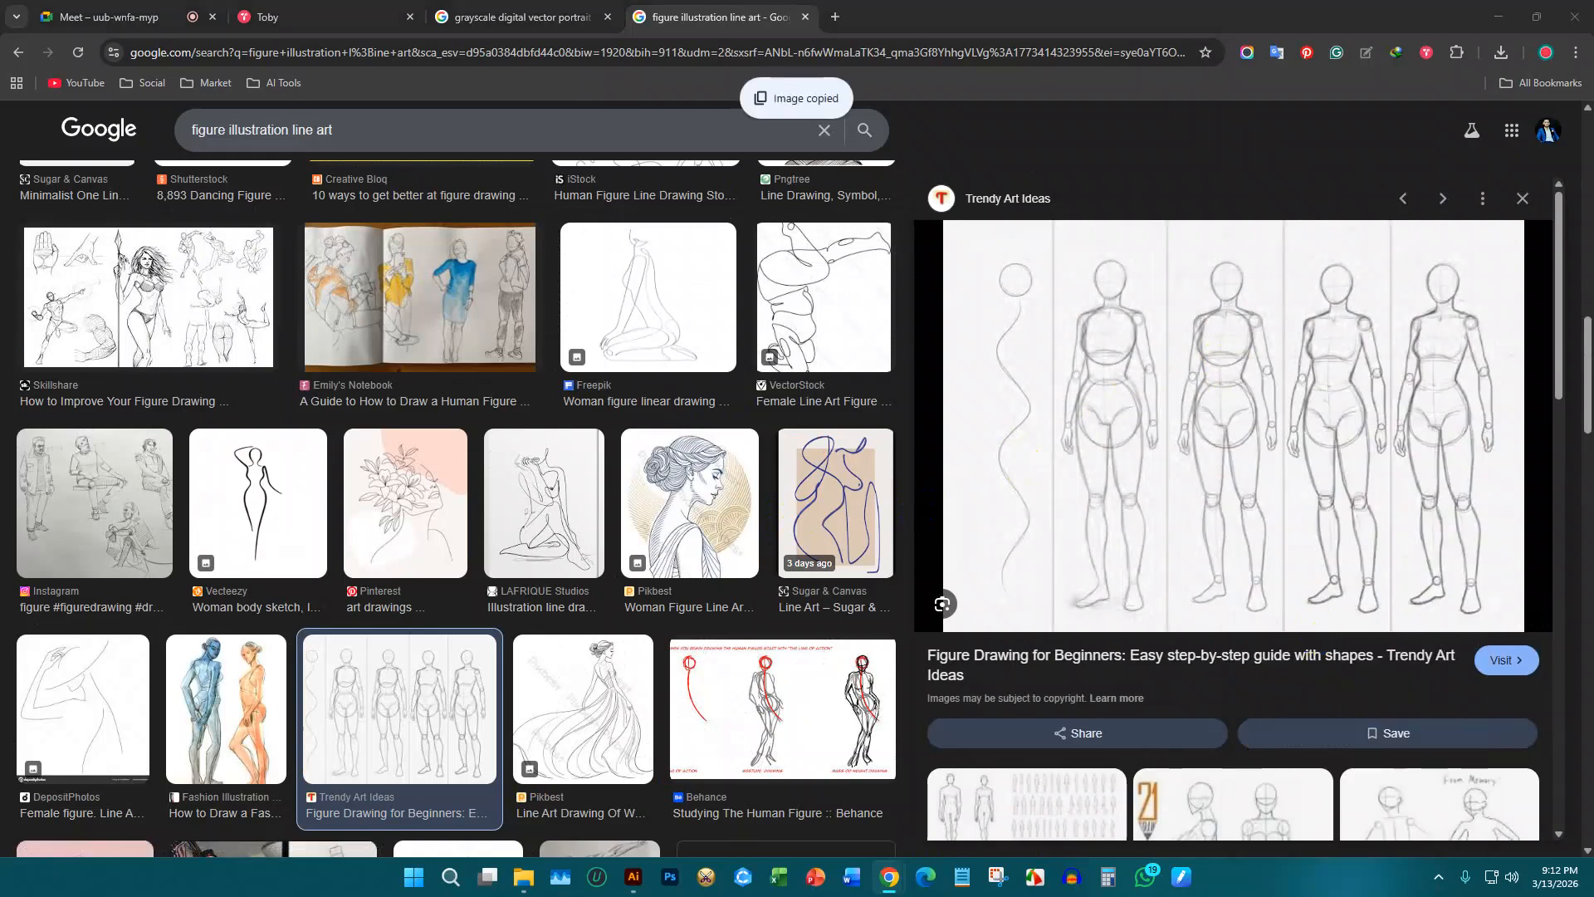
Step: Switch to Illustrator, delete the leftover red stroke and paste the copied figure drawing onto the artboard
{"action": "left_click", "coordinate": [633, 878]}
{"action": "left_click_drag", "start_coordinate": [754, 462], "coordinate": [970, 631]}
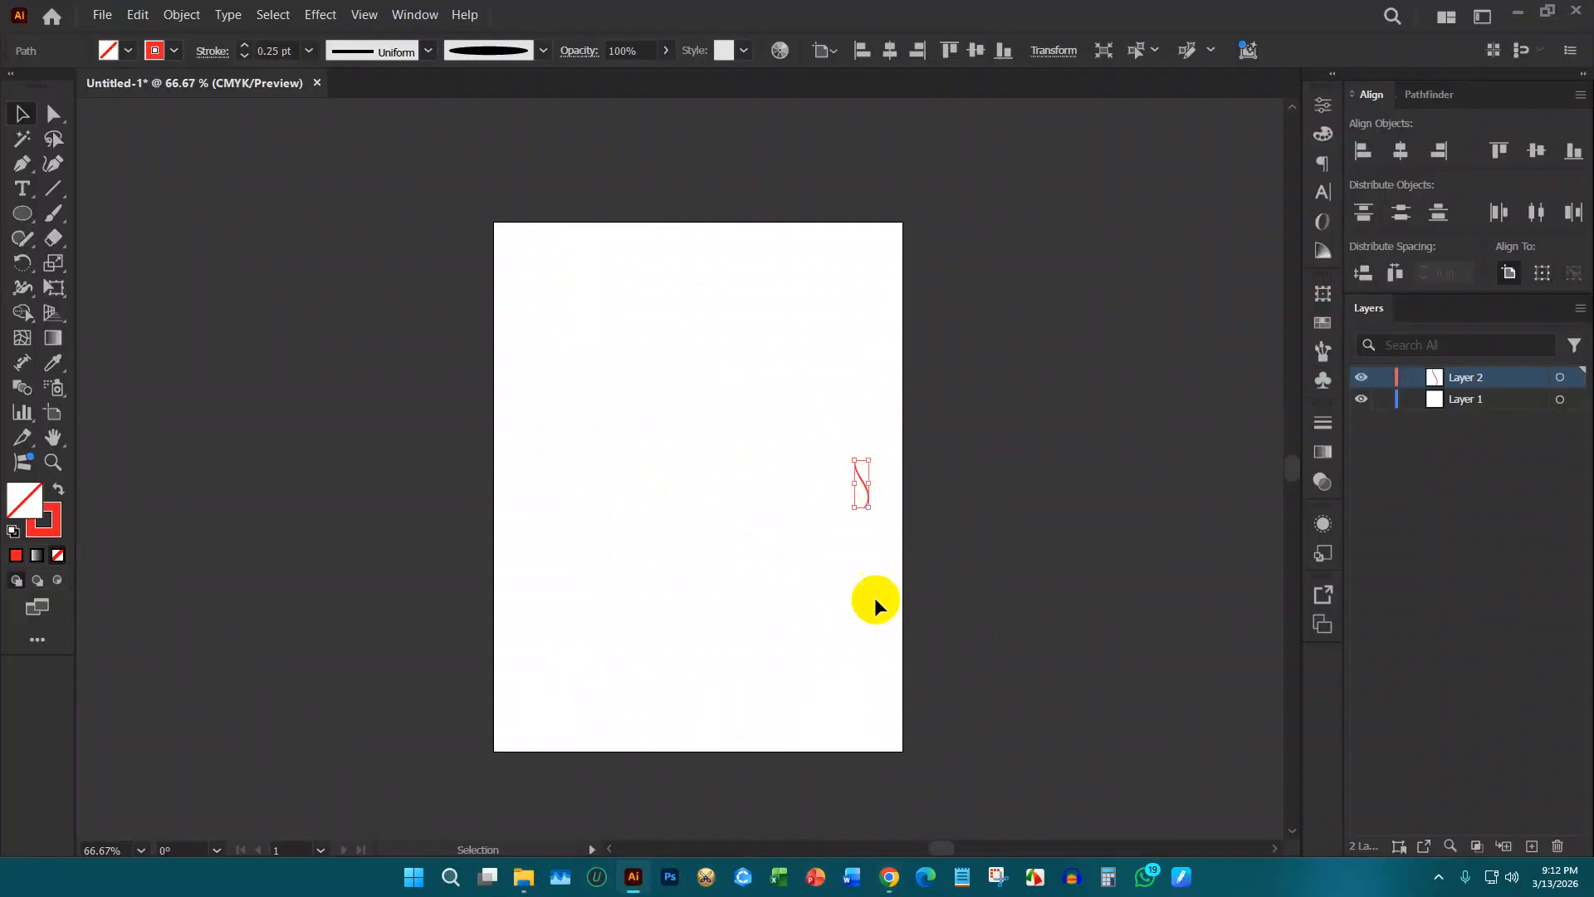
{"action": "key", "text": "Delete"}
{"action": "key", "text": "ctrl+v"}
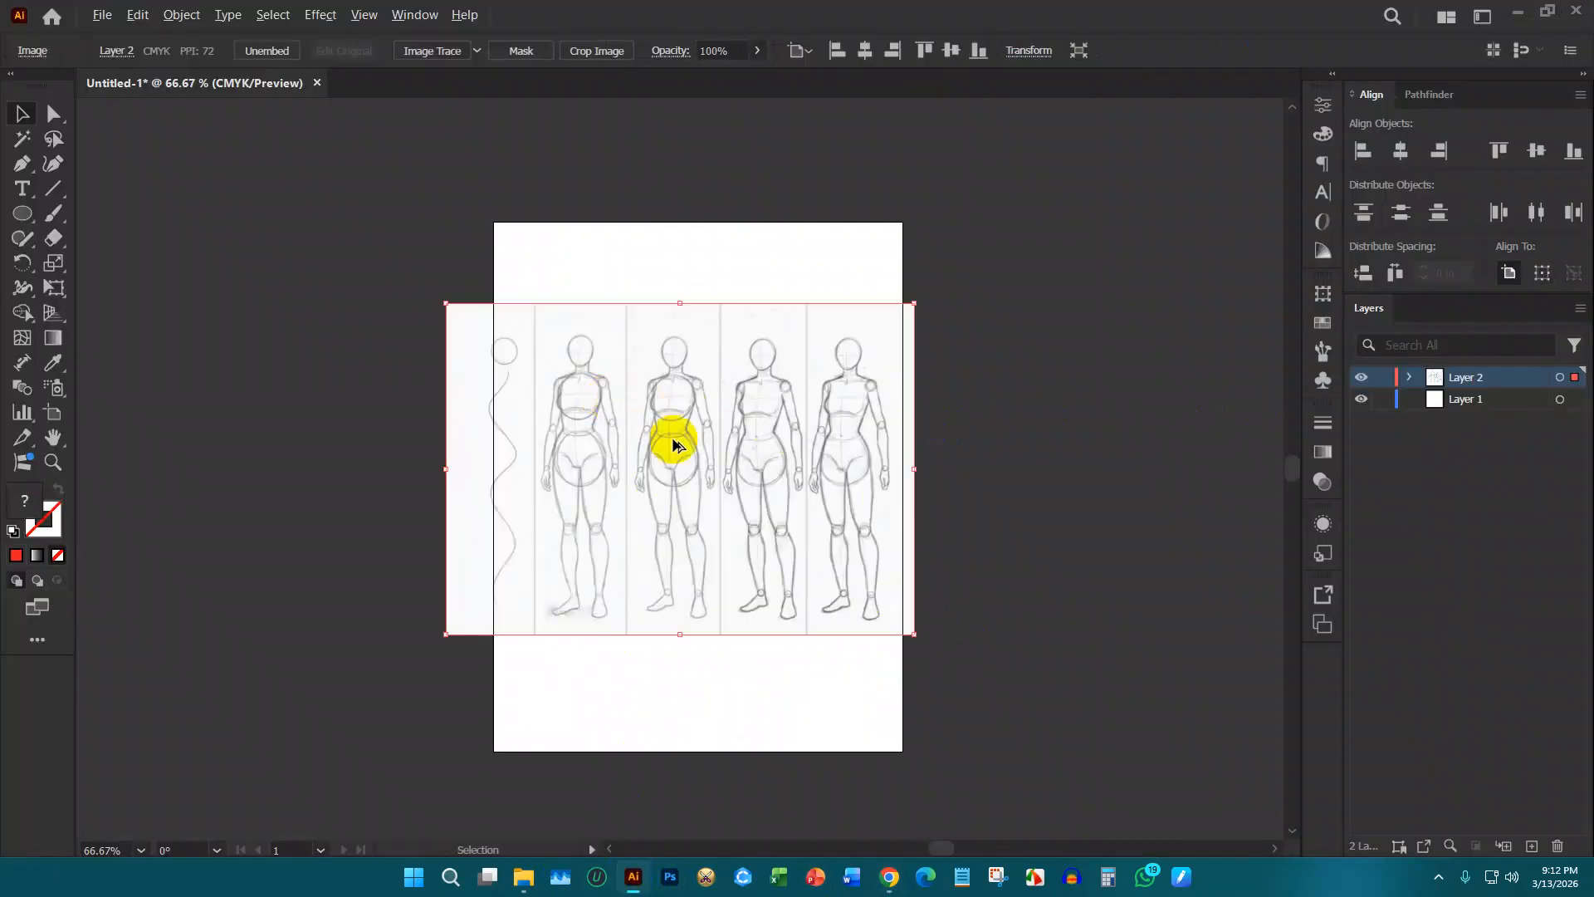
Step: Move Layer 1 above Layer 2, lock Layer 2 holding the reference, and make Layer 1 active
{"action": "scroll", "coordinate": [671, 442], "scroll_direction": "up", "scroll_amount": 1}
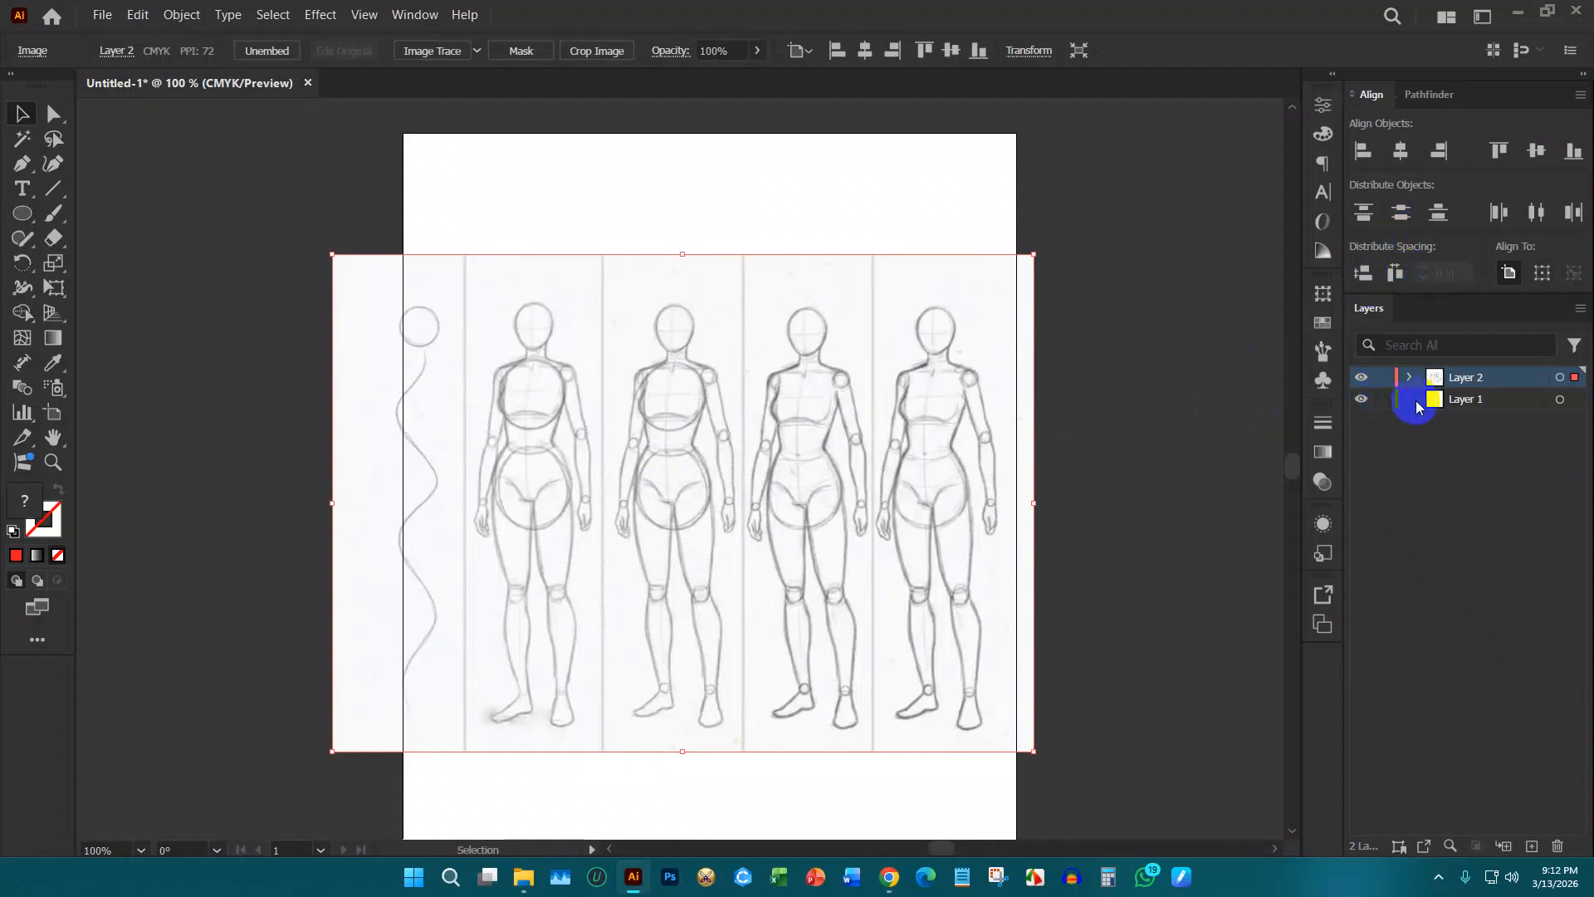
{"action": "left_click_drag", "start_coordinate": [1417, 405], "coordinate": [1422, 374]}
{"action": "left_click", "coordinate": [1383, 399]}
{"action": "left_click", "coordinate": [1494, 379]}
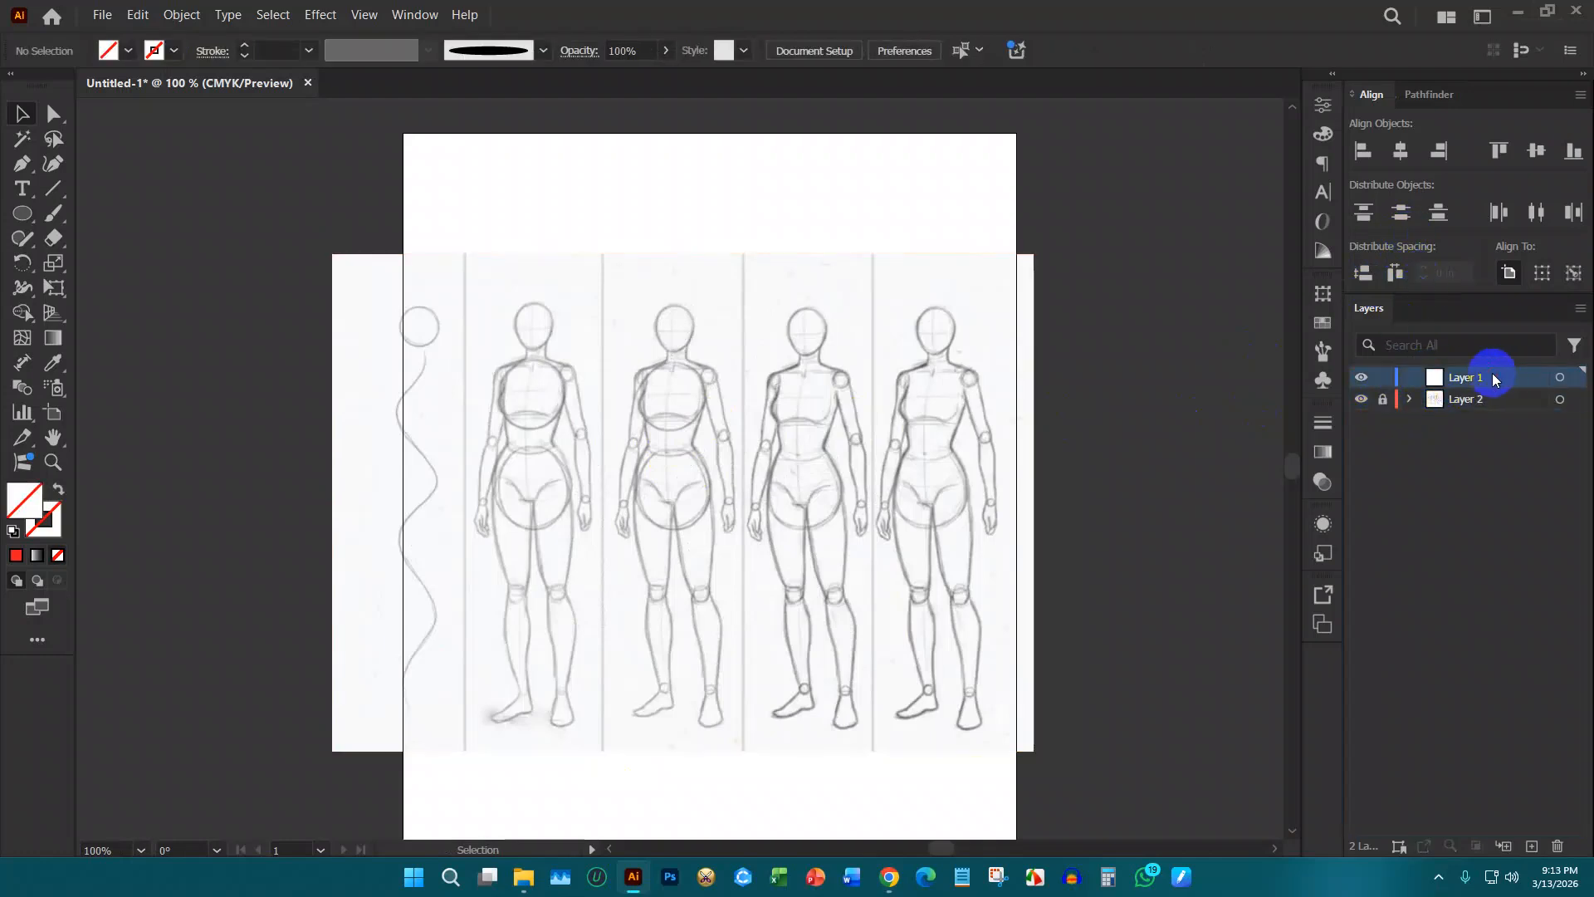
Step: Set the stroke color to black and paint a curved test stroke with the Paintbrush above the figures
{"action": "left_click", "coordinate": [173, 52]}
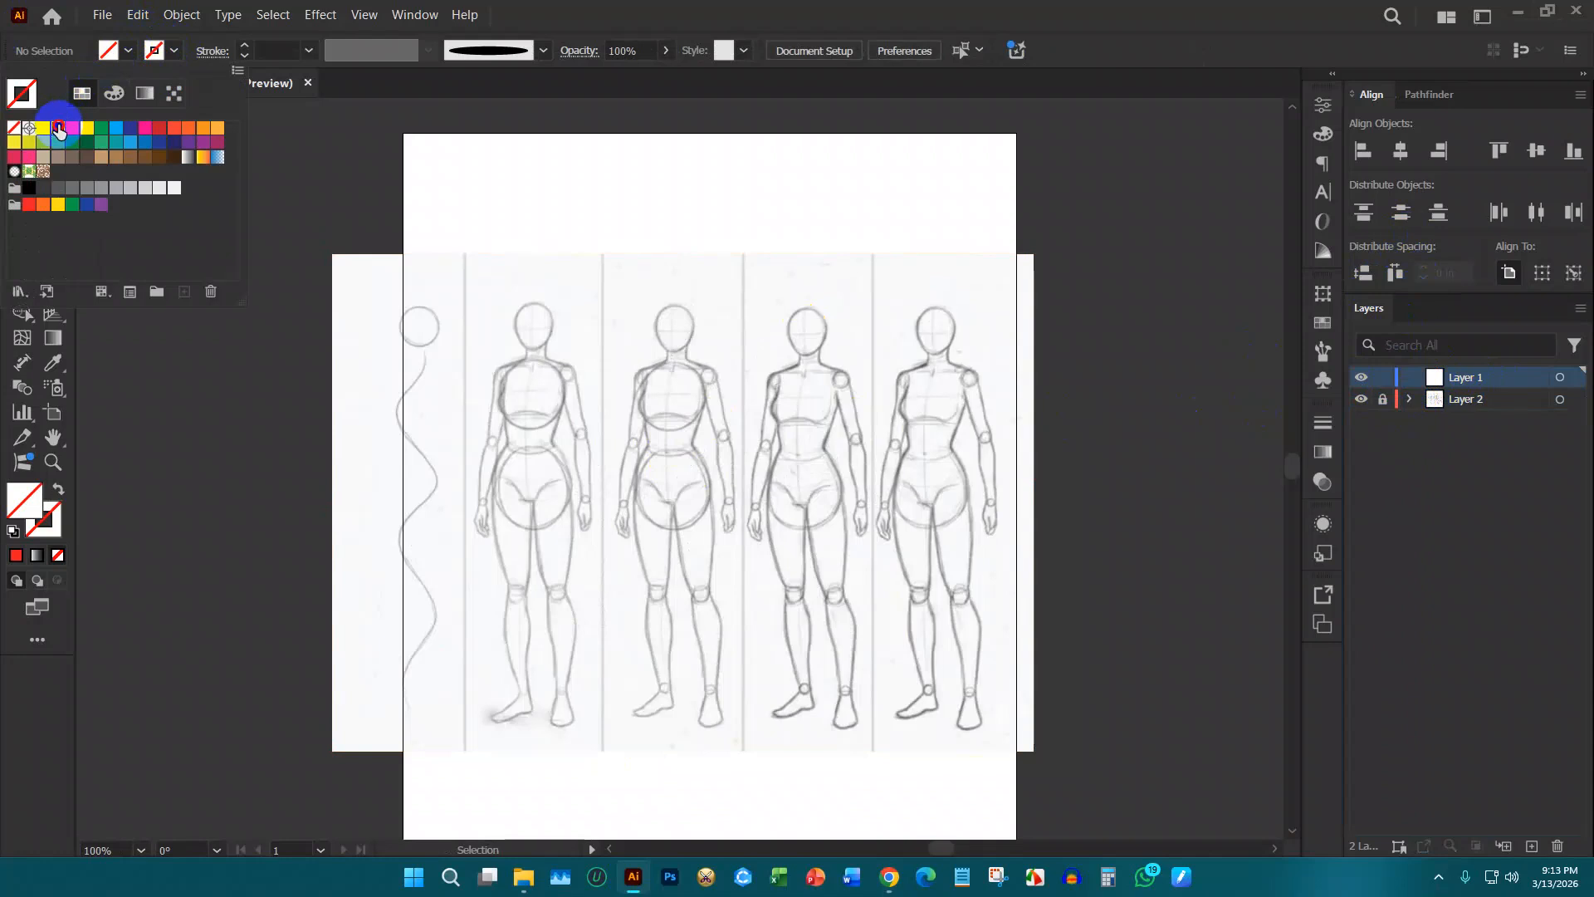
{"action": "left_click", "coordinate": [58, 129]}
{"action": "left_click", "coordinate": [47, 213]}
{"action": "left_click_drag", "start_coordinate": [465, 168], "coordinate": [695, 224]}
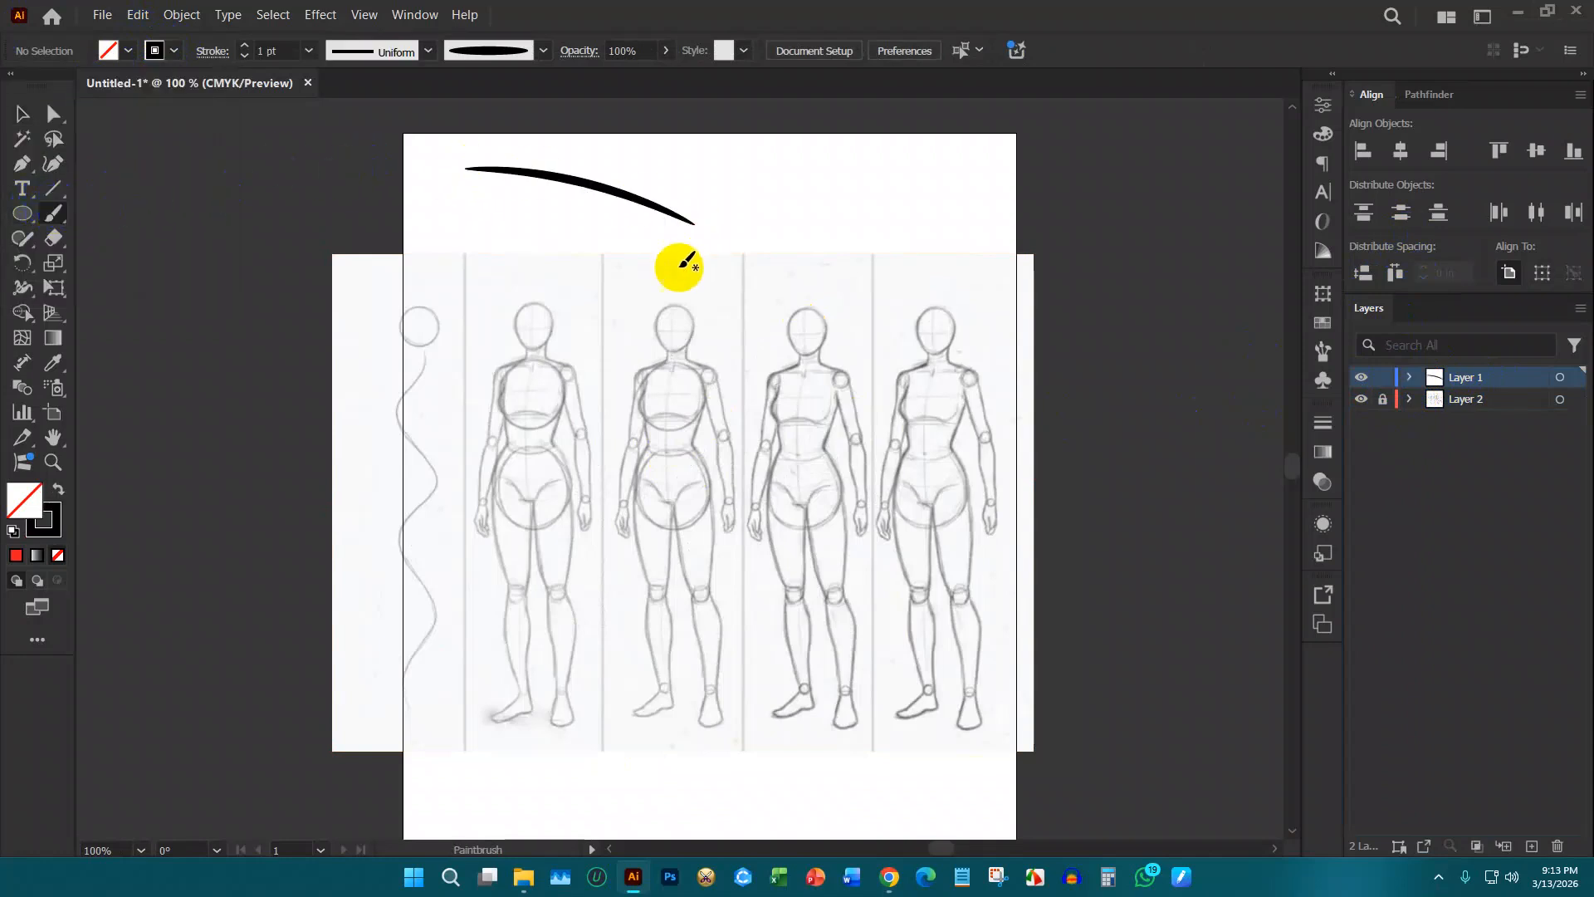
Step: Set the brush stroke weight to 0.25 pt and trace the head outline of the rightmost figure
{"action": "left_click", "coordinate": [245, 57]}
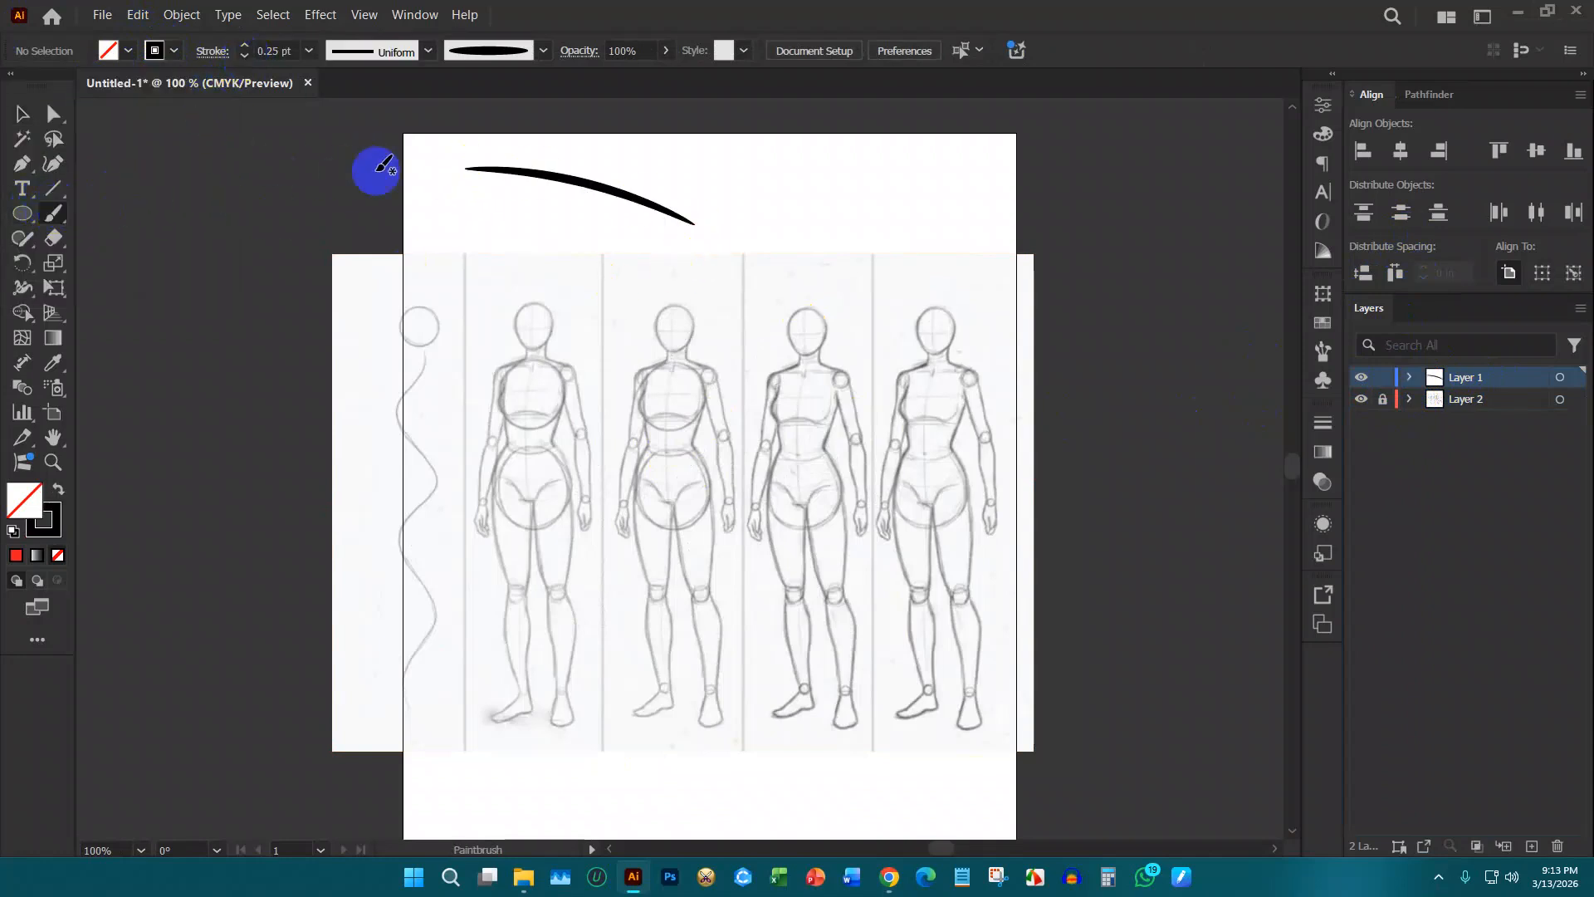
{"action": "scroll", "coordinate": [525, 274], "scroll_direction": "up", "scroll_amount": 2}
{"action": "scroll", "coordinate": [558, 370], "scroll_direction": "down", "scroll_amount": 2}
{"action": "scroll", "coordinate": [913, 452], "scroll_direction": "down", "scroll_amount": 2}
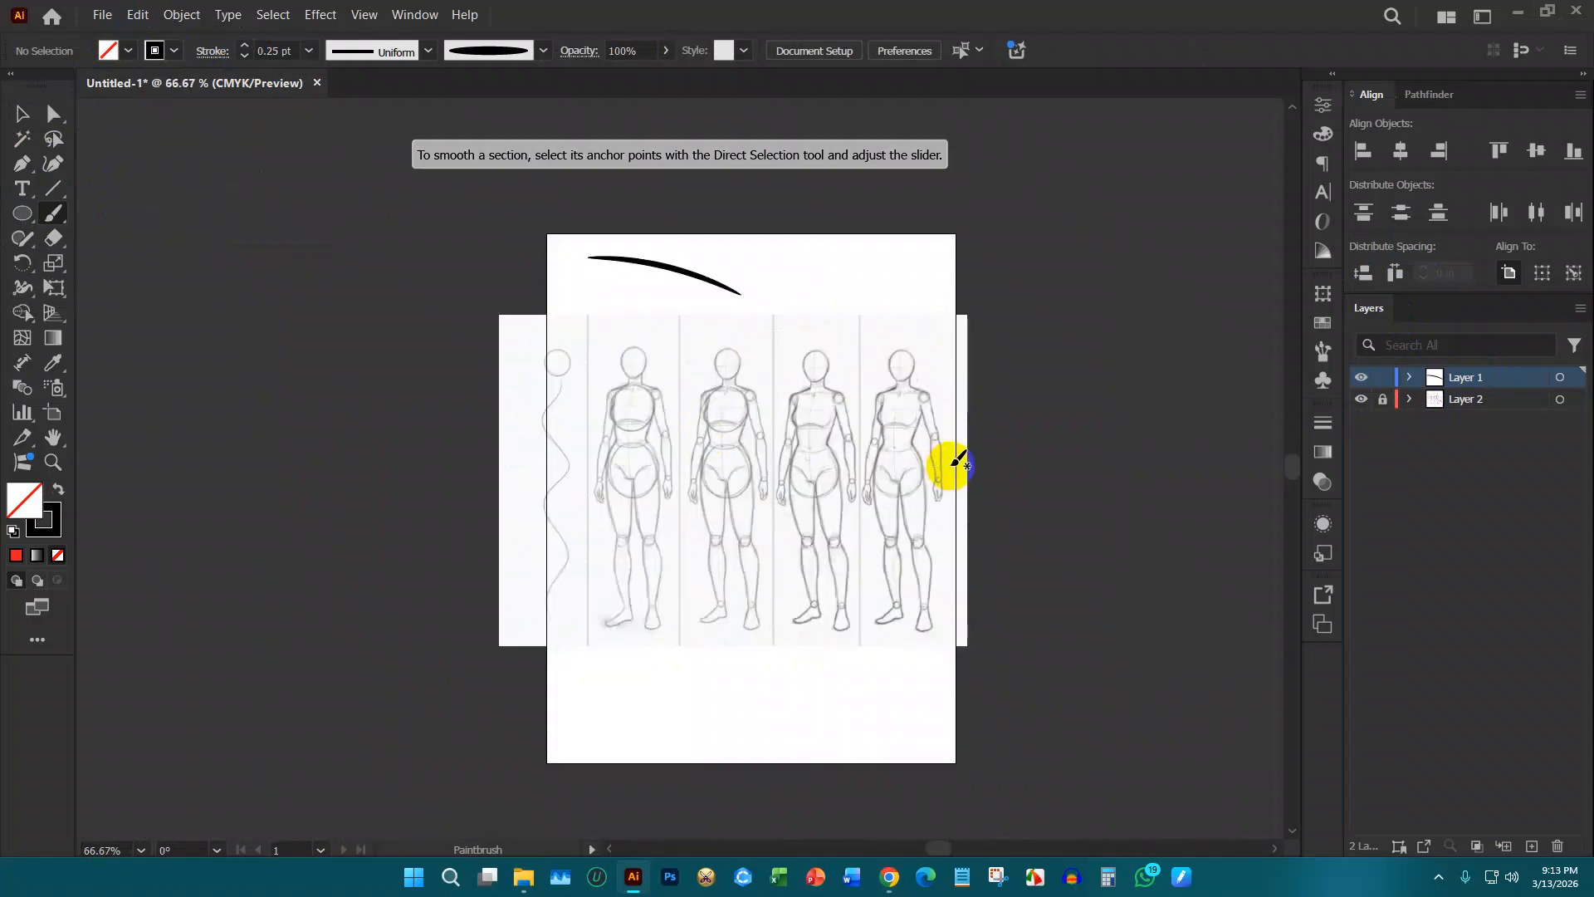
{"action": "scroll", "coordinate": [938, 449], "scroll_direction": "up", "scroll_amount": 2}
{"action": "scroll", "coordinate": [905, 428], "scroll_direction": "up", "scroll_amount": 1}
{"action": "scroll", "coordinate": [878, 399], "scroll_direction": "up", "scroll_amount": 1}
{"action": "scroll", "coordinate": [846, 357], "scroll_direction": "up", "scroll_amount": 3}
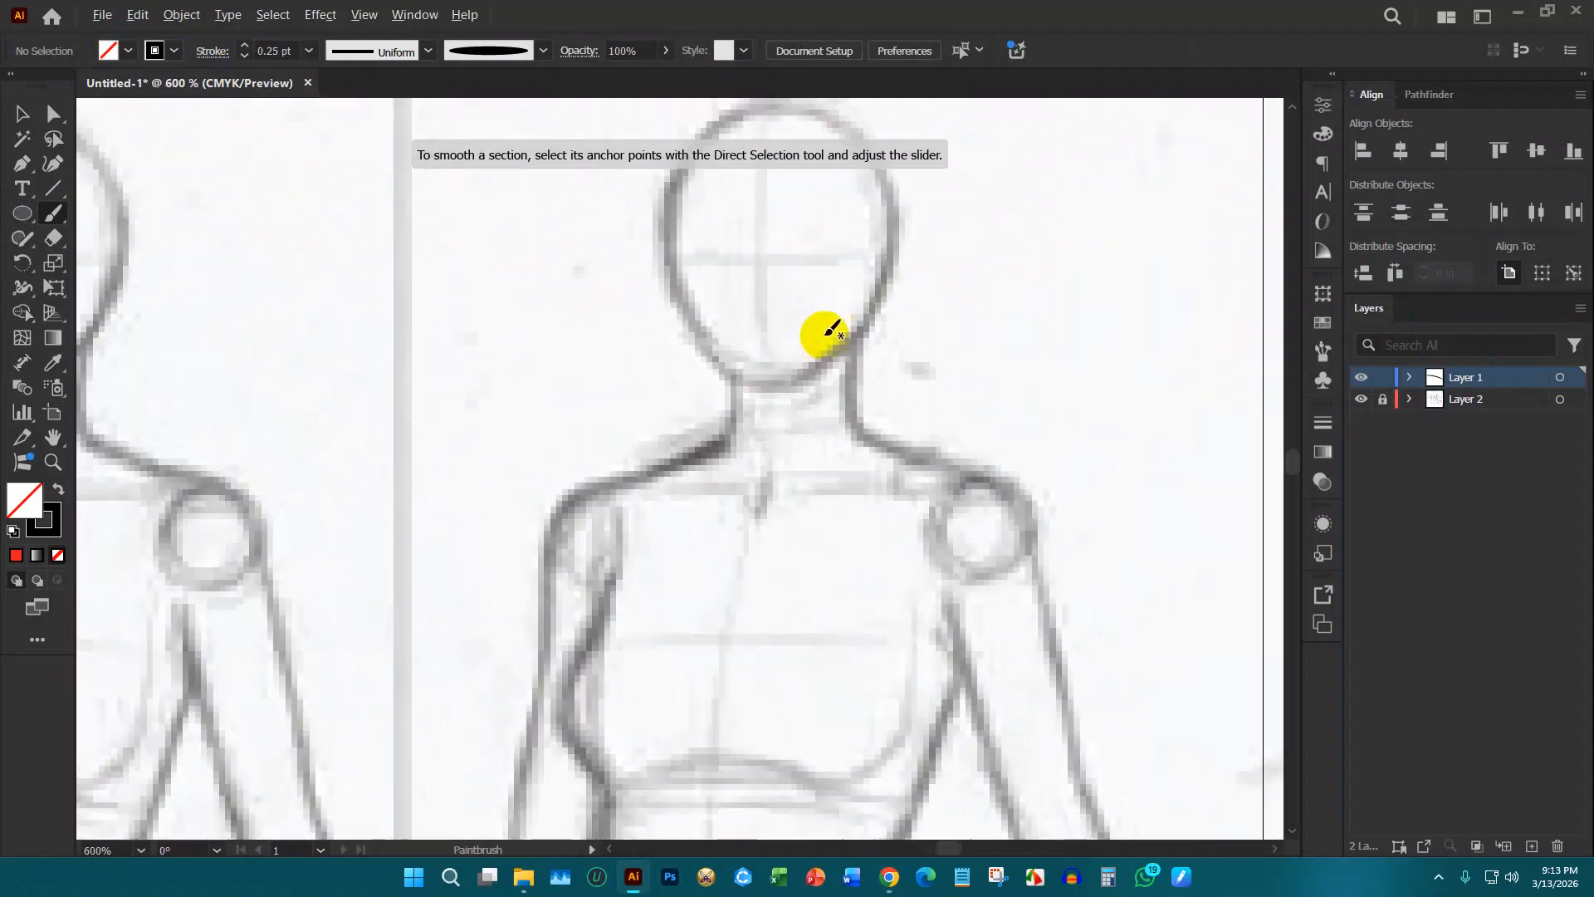
{"action": "scroll", "coordinate": [822, 330], "scroll_direction": "up", "scroll_amount": 1}
{"action": "scroll", "coordinate": [789, 315], "scroll_direction": "down", "scroll_amount": 2}
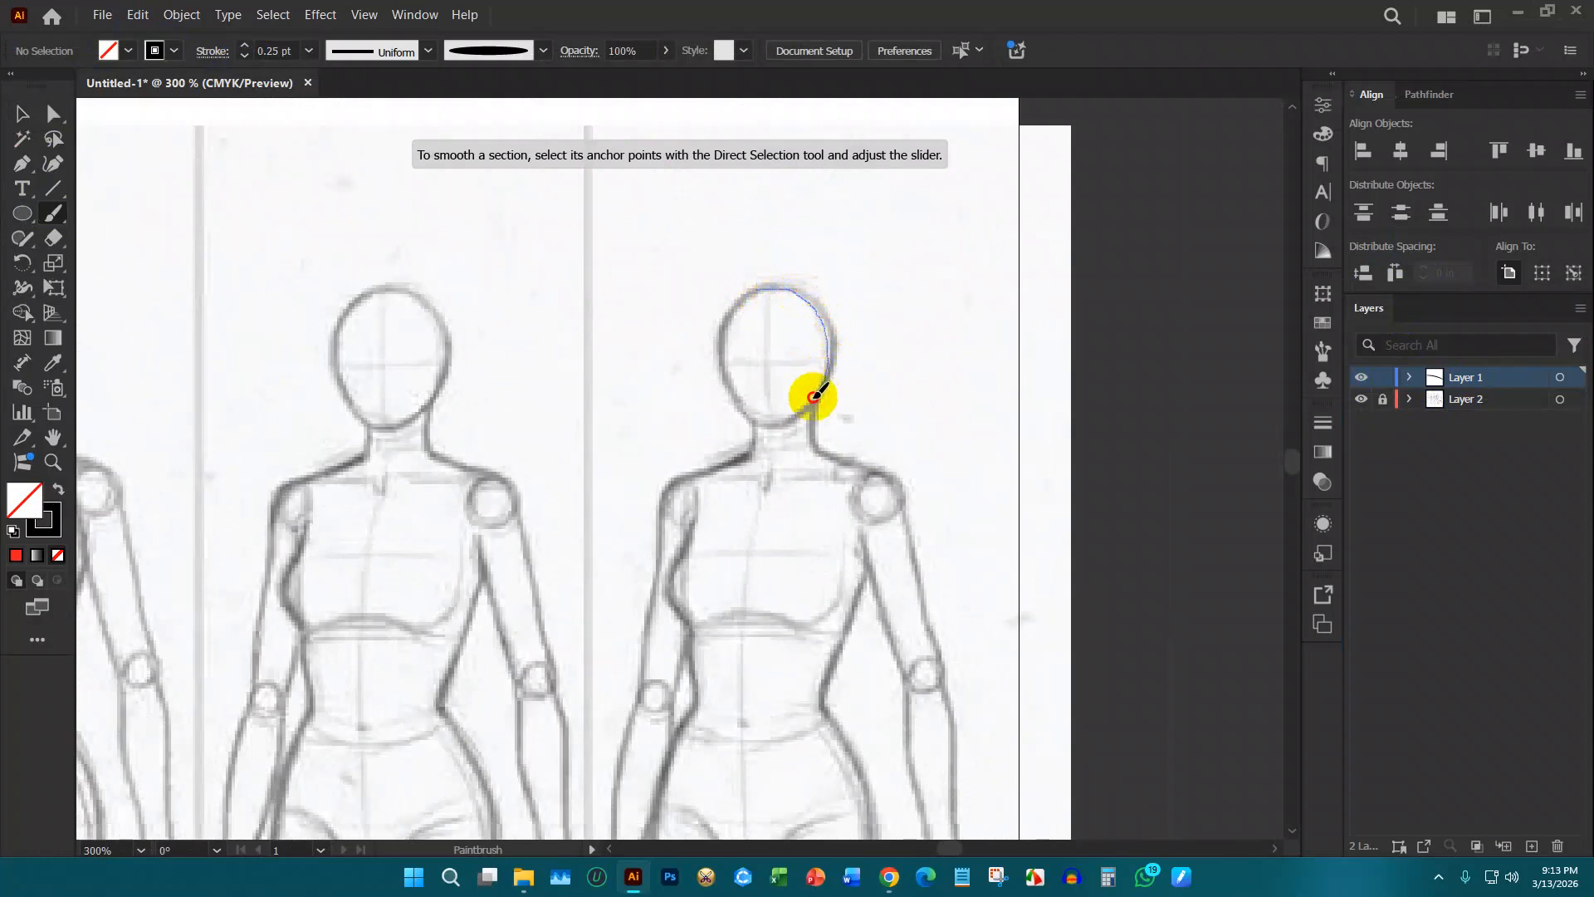
{"action": "mouse_move", "coordinate": [727, 377]}
{"action": "left_mouse_down"}
{"action": "mouse_move", "coordinate": [741, 298]}
{"action": "mouse_move", "coordinate": [803, 284]}
{"action": "mouse_move", "coordinate": [826, 319]}
{"action": "mouse_move", "coordinate": [821, 258]}
{"action": "left_mouse_up"}
Step: Trace the rightmost figure's neck and shoulder line from beneath the head down around the outer shoulder joint
{"action": "scroll", "coordinate": [864, 356], "scroll_direction": "down", "scroll_amount": 2}
{"action": "scroll", "coordinate": [818, 279], "scroll_direction": "up", "scroll_amount": 1}
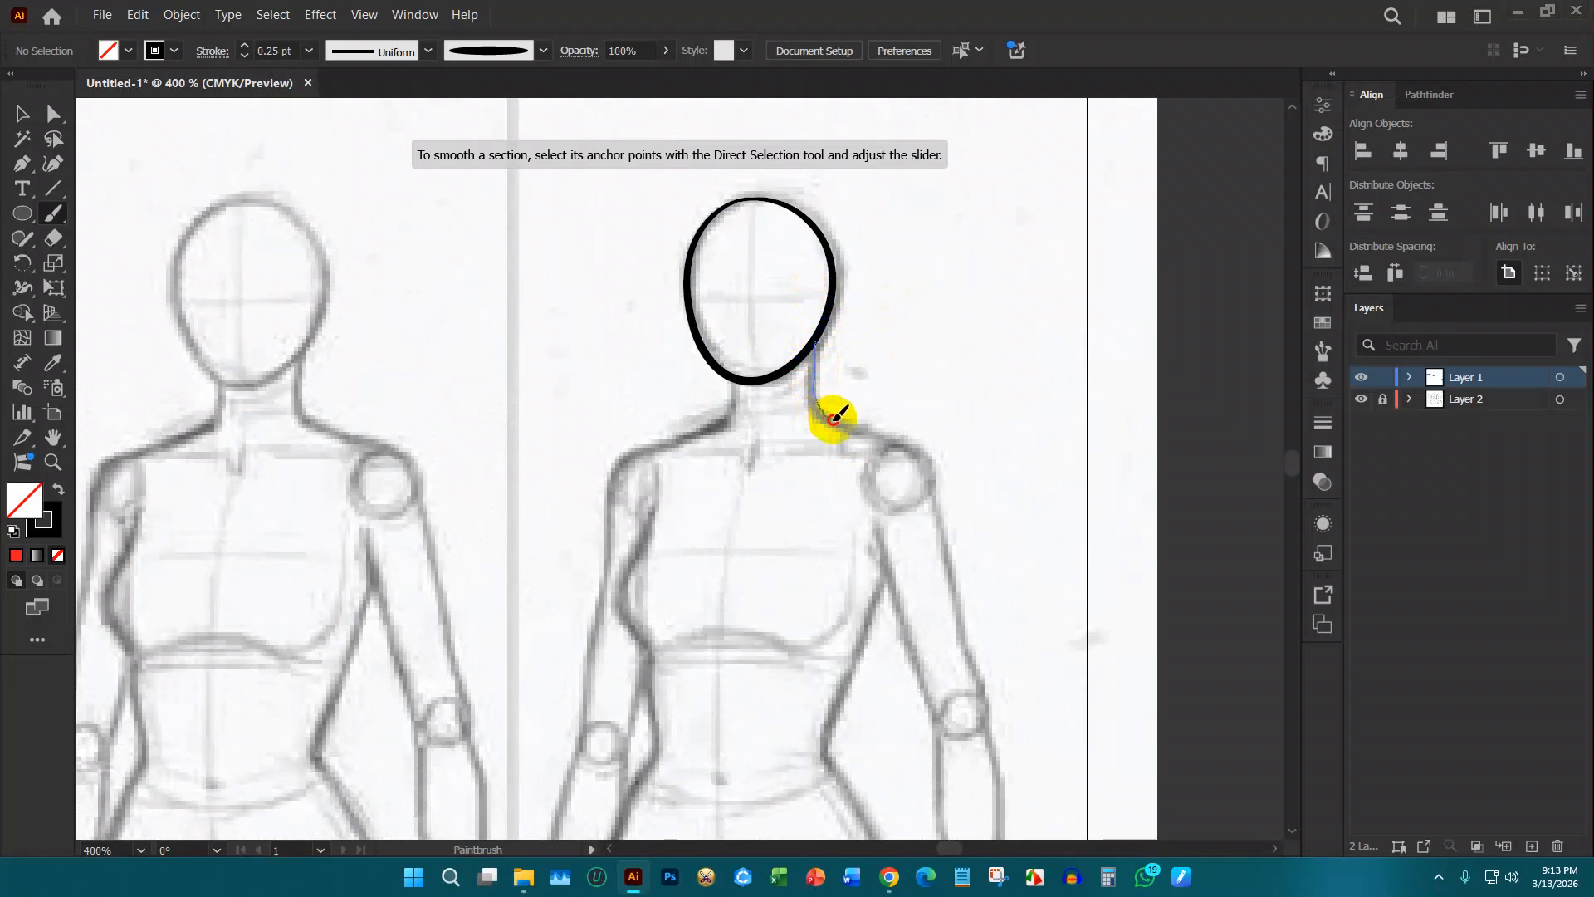
{"action": "left_click_drag", "start_coordinate": [923, 451], "coordinate": [944, 501]}
{"action": "scroll", "coordinate": [884, 552], "scroll_direction": "down", "scroll_amount": 2}
{"action": "scroll", "coordinate": [773, 409], "scroll_direction": "down", "scroll_amount": 1}
{"action": "left_click_drag", "start_coordinate": [794, 285], "coordinate": [772, 287]}
Step: Select the traced neck and shoulder line and set its stroke weight to 0.1 pt
{"action": "scroll", "coordinate": [908, 356], "scroll_direction": "up", "scroll_amount": 1}
{"action": "left_click", "coordinate": [22, 114]}
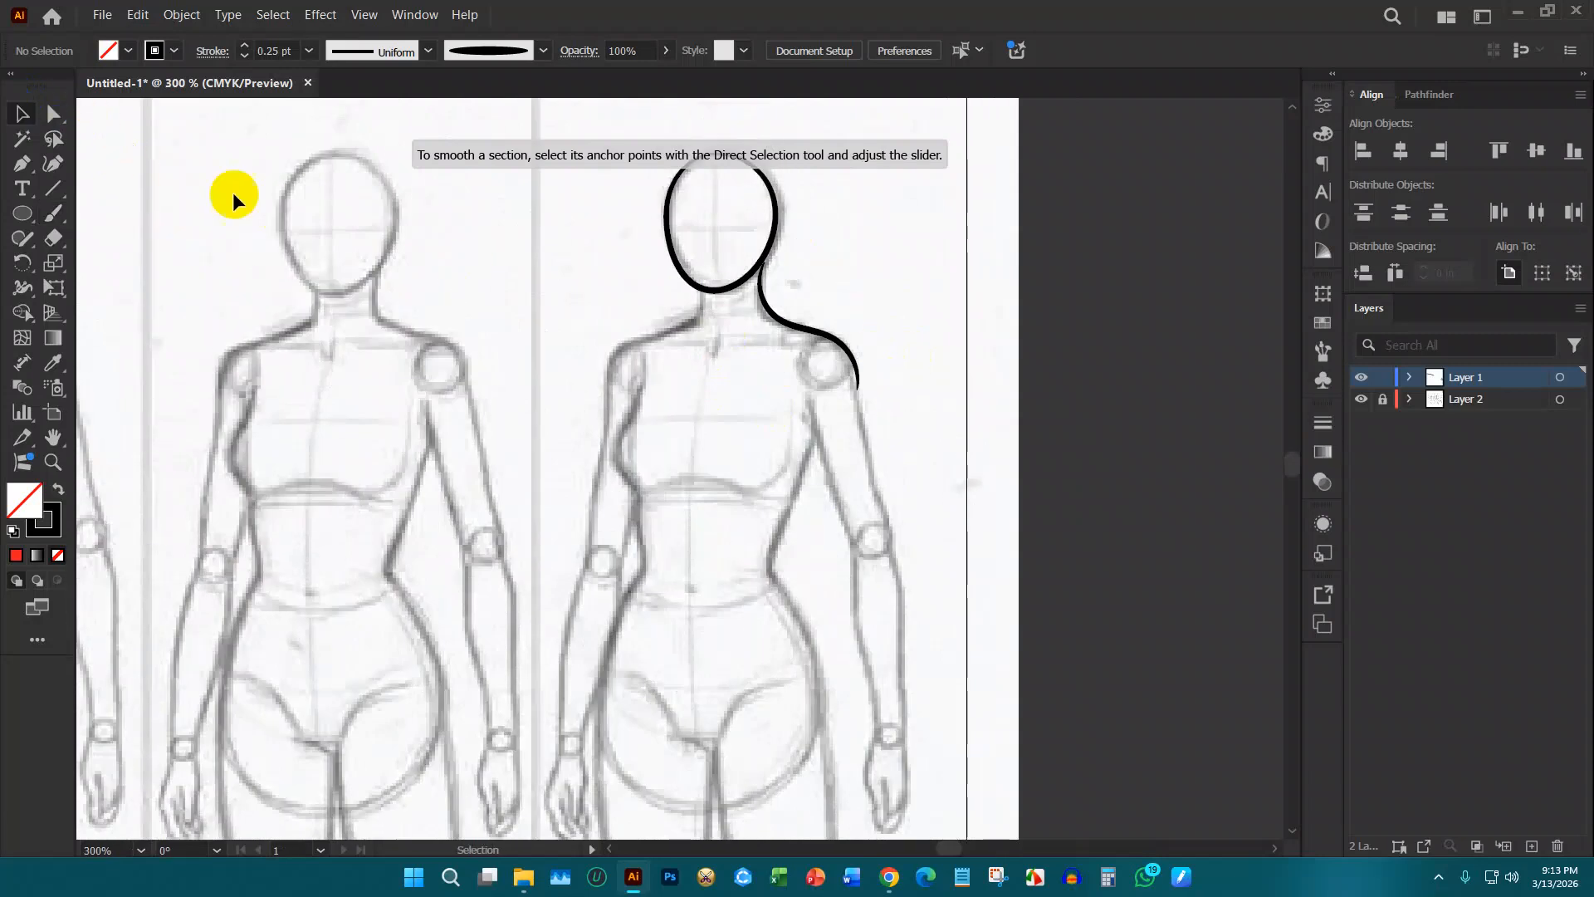
{"action": "scroll", "coordinate": [758, 277], "scroll_direction": "up", "scroll_amount": 1}
{"action": "left_click", "coordinate": [812, 407]}
{"action": "scroll", "coordinate": [812, 407], "scroll_direction": "up", "scroll_amount": 1}
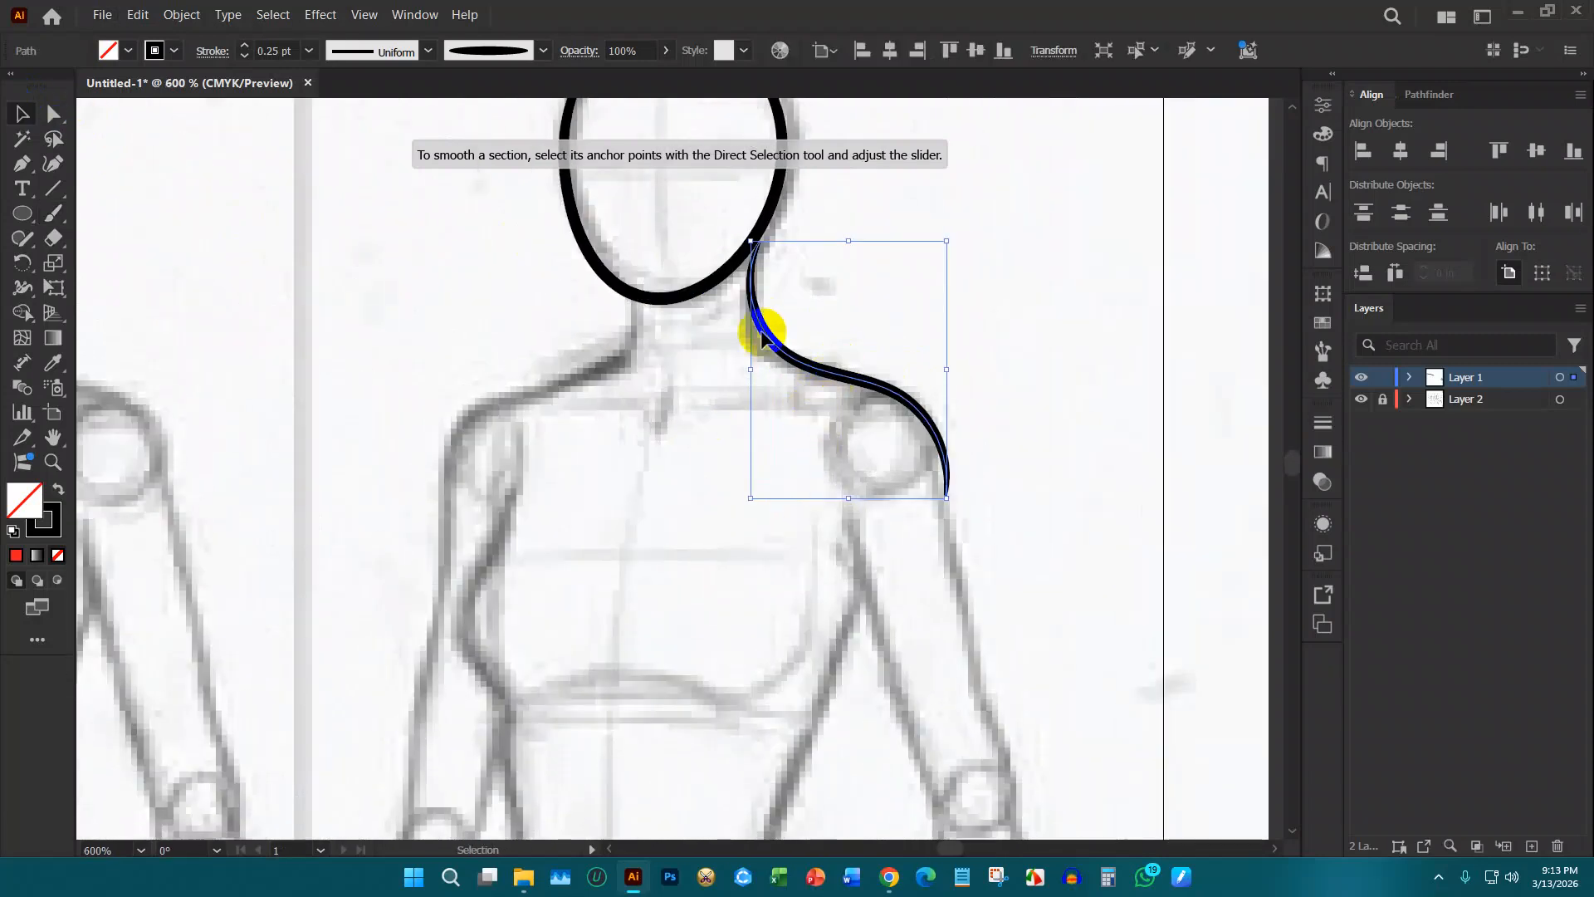
{"action": "left_click", "coordinate": [290, 50]}
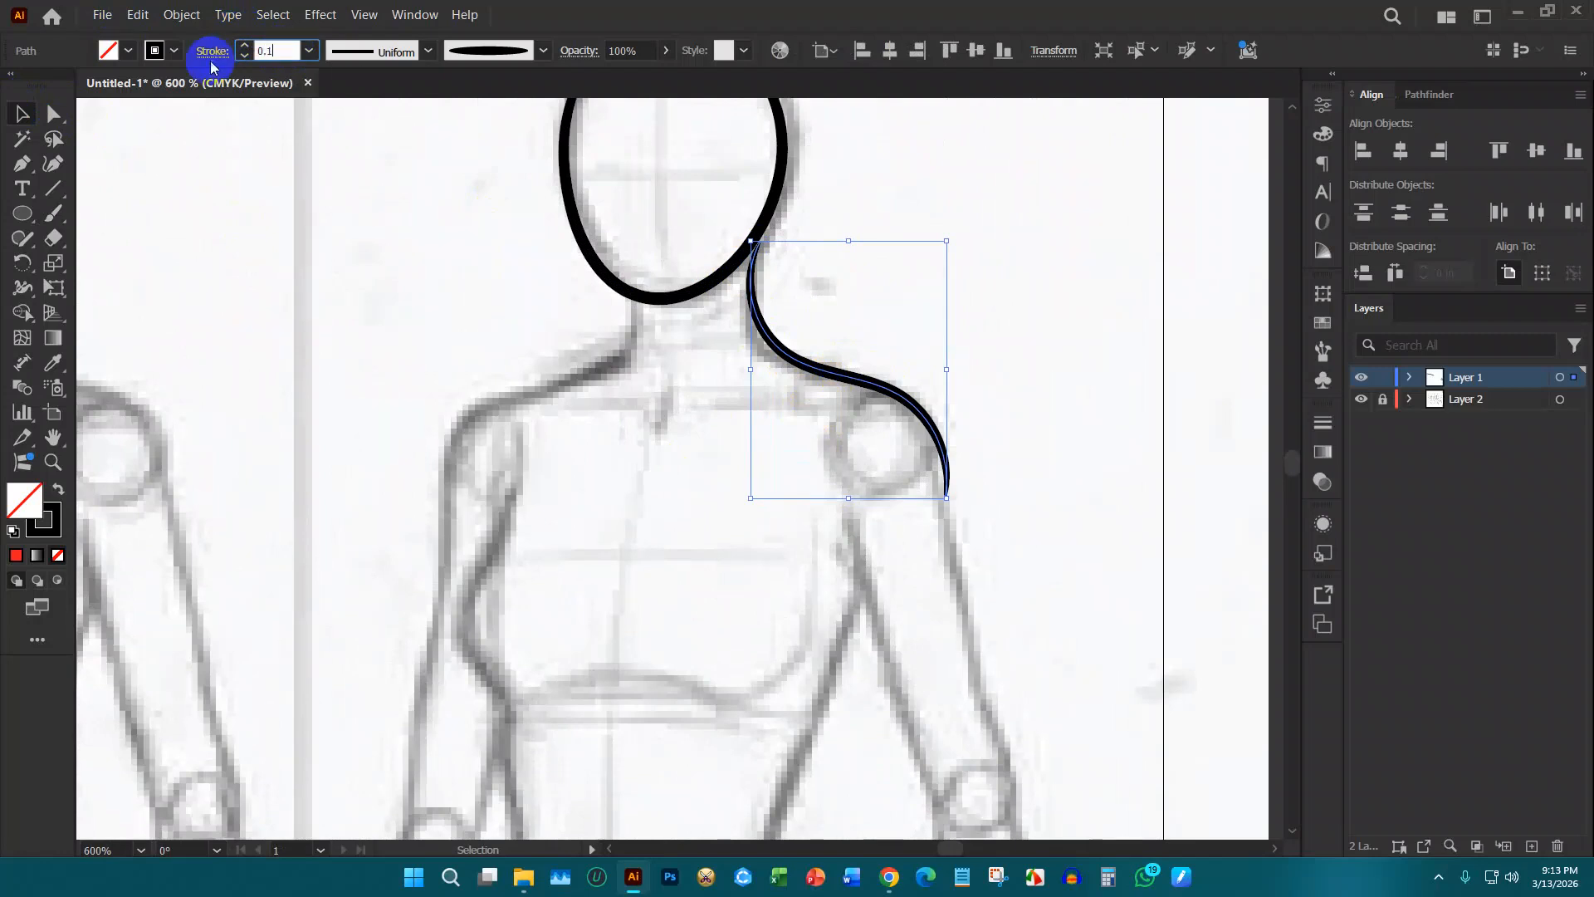
{"action": "type", "text": "0.1"}
{"action": "key", "text": "Return"}
{"action": "left_click", "coordinate": [356, 153]}
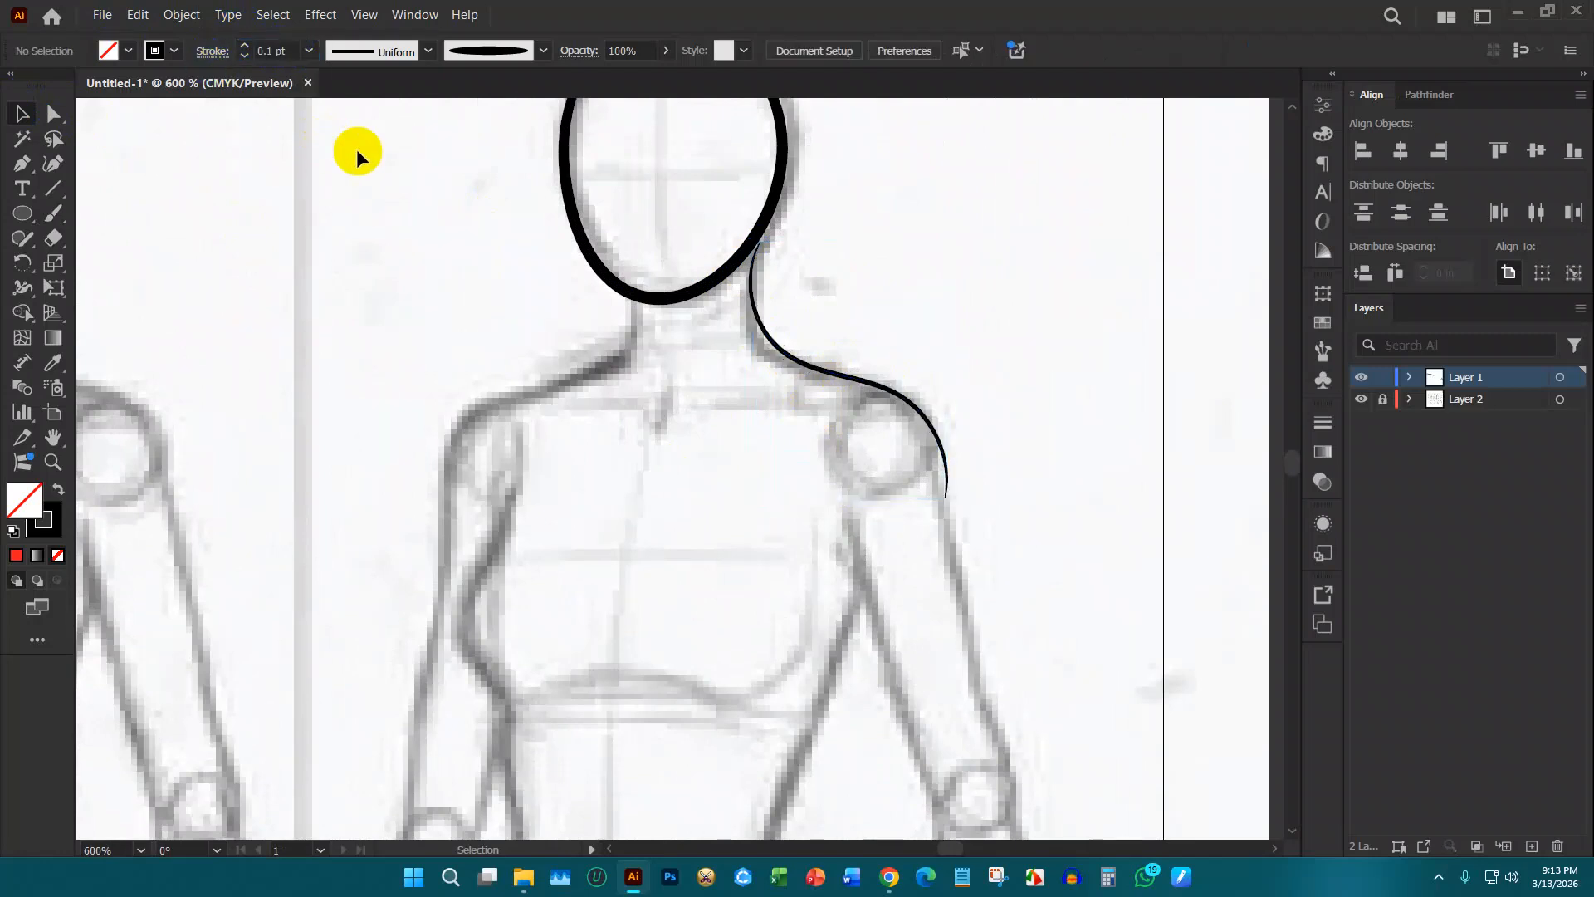
Step: Select the head outline together with the shoulder line and set their stroke weight to 0.1 pt
{"action": "scroll", "coordinate": [855, 295], "scroll_direction": "down", "scroll_amount": 2}
{"action": "scroll", "coordinate": [854, 312], "scroll_direction": "up", "scroll_amount": 1}
{"action": "scroll", "coordinate": [863, 241], "scroll_direction": "up", "scroll_amount": 1}
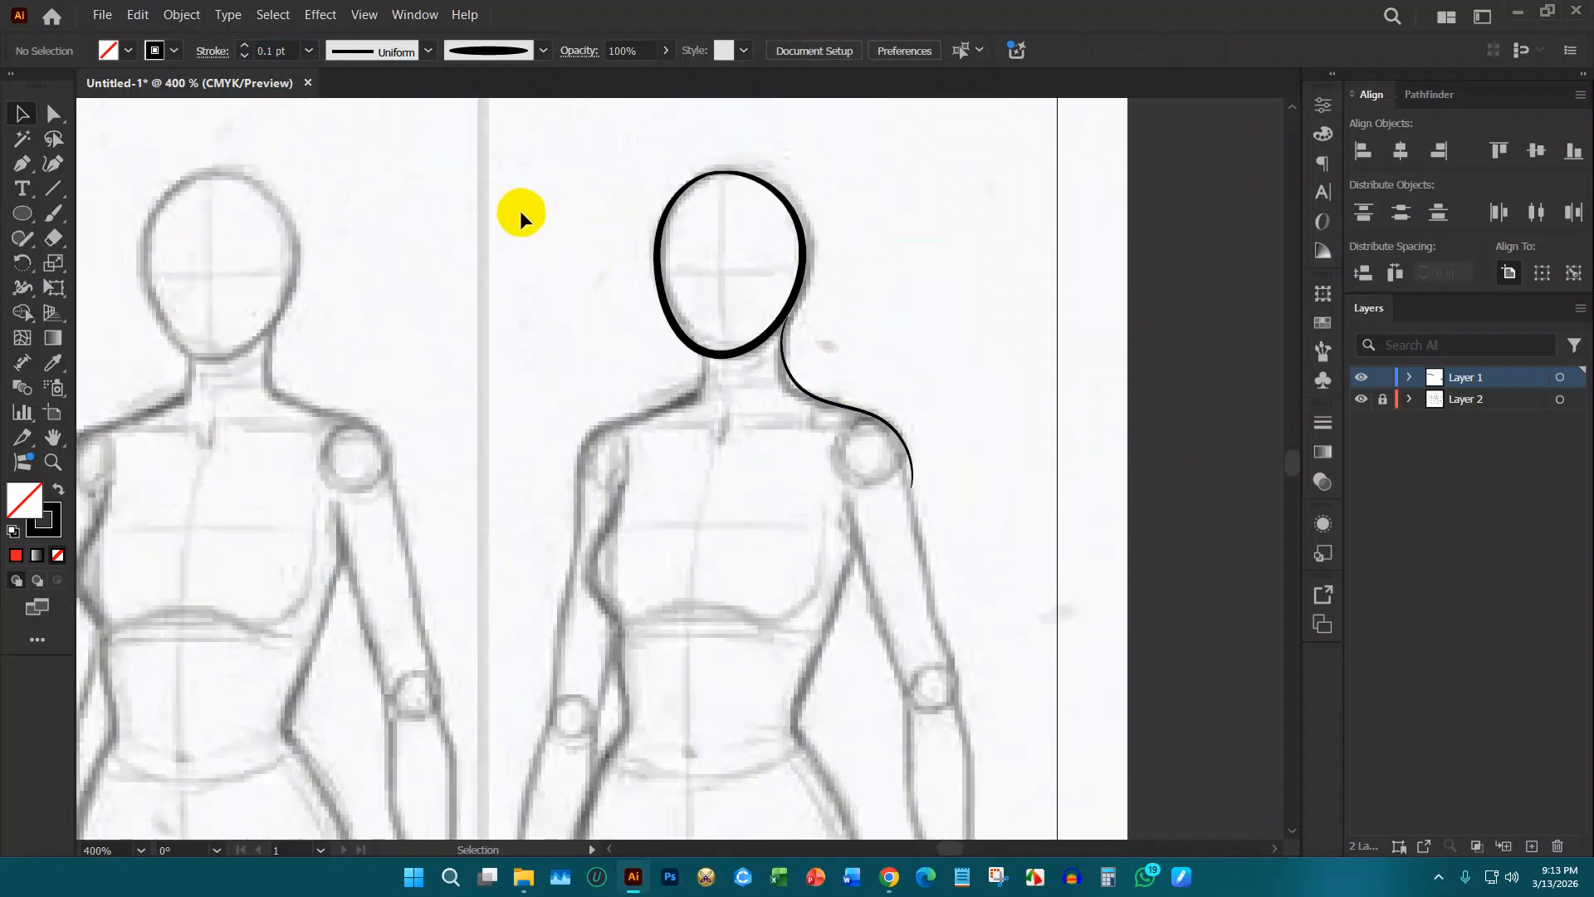
{"action": "left_click_drag", "start_coordinate": [568, 205], "coordinate": [792, 357]}
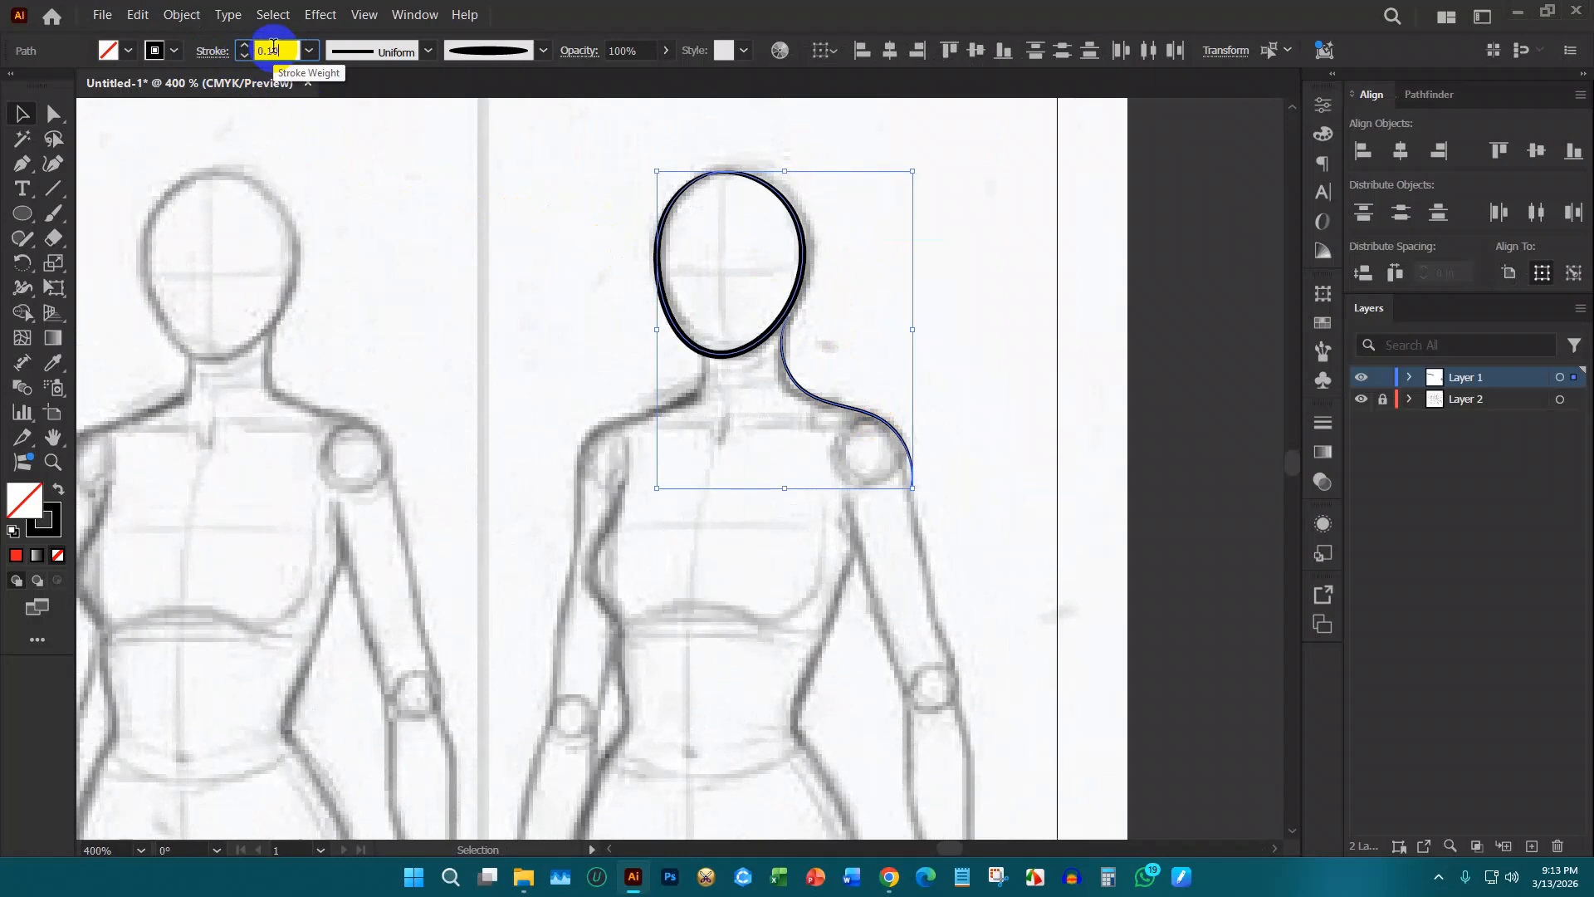
{"action": "key", "text": "Return"}
{"action": "left_click", "coordinate": [460, 153]}
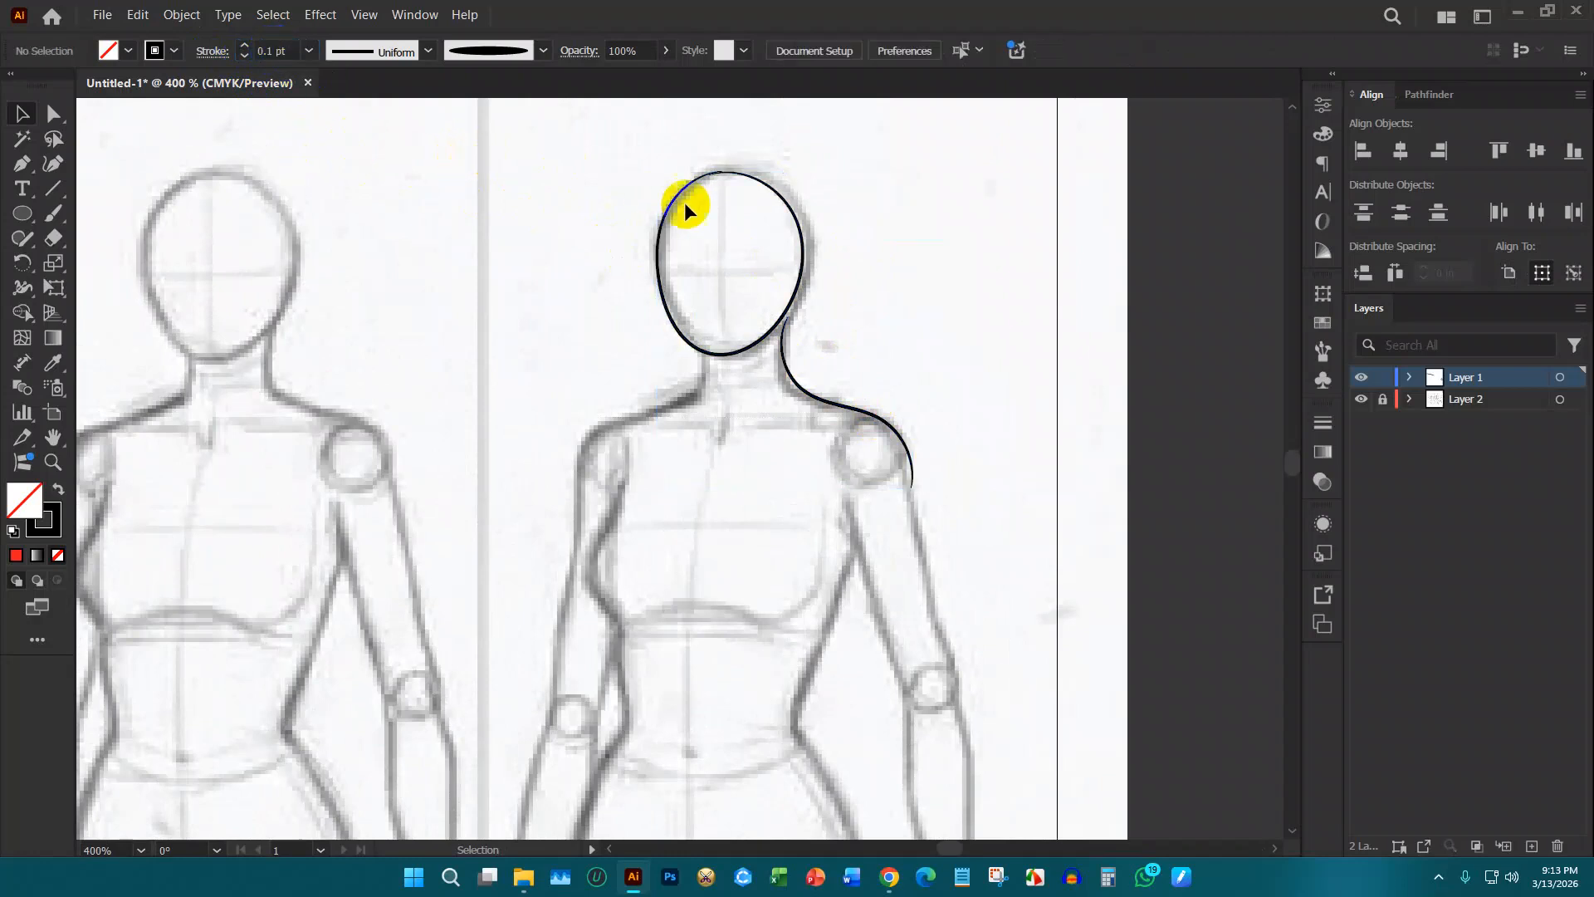
Step: Draw a short diagonal practice stroke with the Paintbrush in the blank area beside the rightmost figure's head
{"action": "key", "text": "b"}
{"action": "left_click_drag", "start_coordinate": [955, 142], "coordinate": [1067, 278]}
{"action": "scroll", "coordinate": [892, 399], "scroll_direction": "down", "scroll_amount": 3}
{"action": "scroll", "coordinate": [904, 366], "scroll_direction": "down", "scroll_amount": 1}
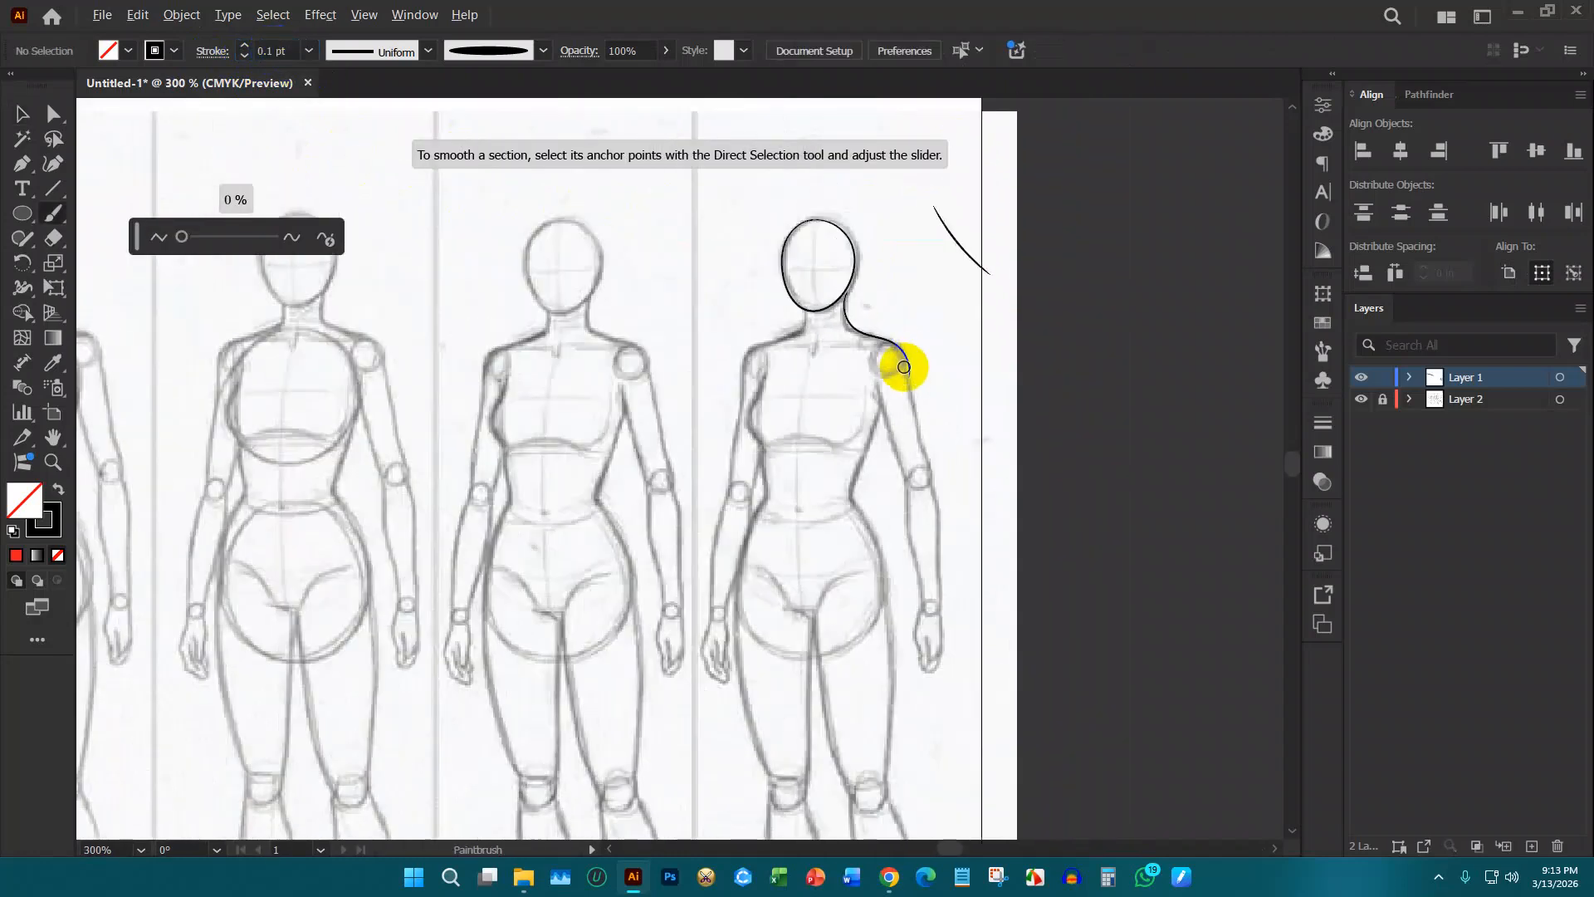
Step: Trace the inner and outer upper-arm contours of the rightmost figure's right-hand arm from the shoulder to the elbow
{"action": "left_click_drag", "start_coordinate": [904, 366], "coordinate": [907, 374]}
{"action": "scroll", "coordinate": [902, 372], "scroll_direction": "up", "scroll_amount": 2}
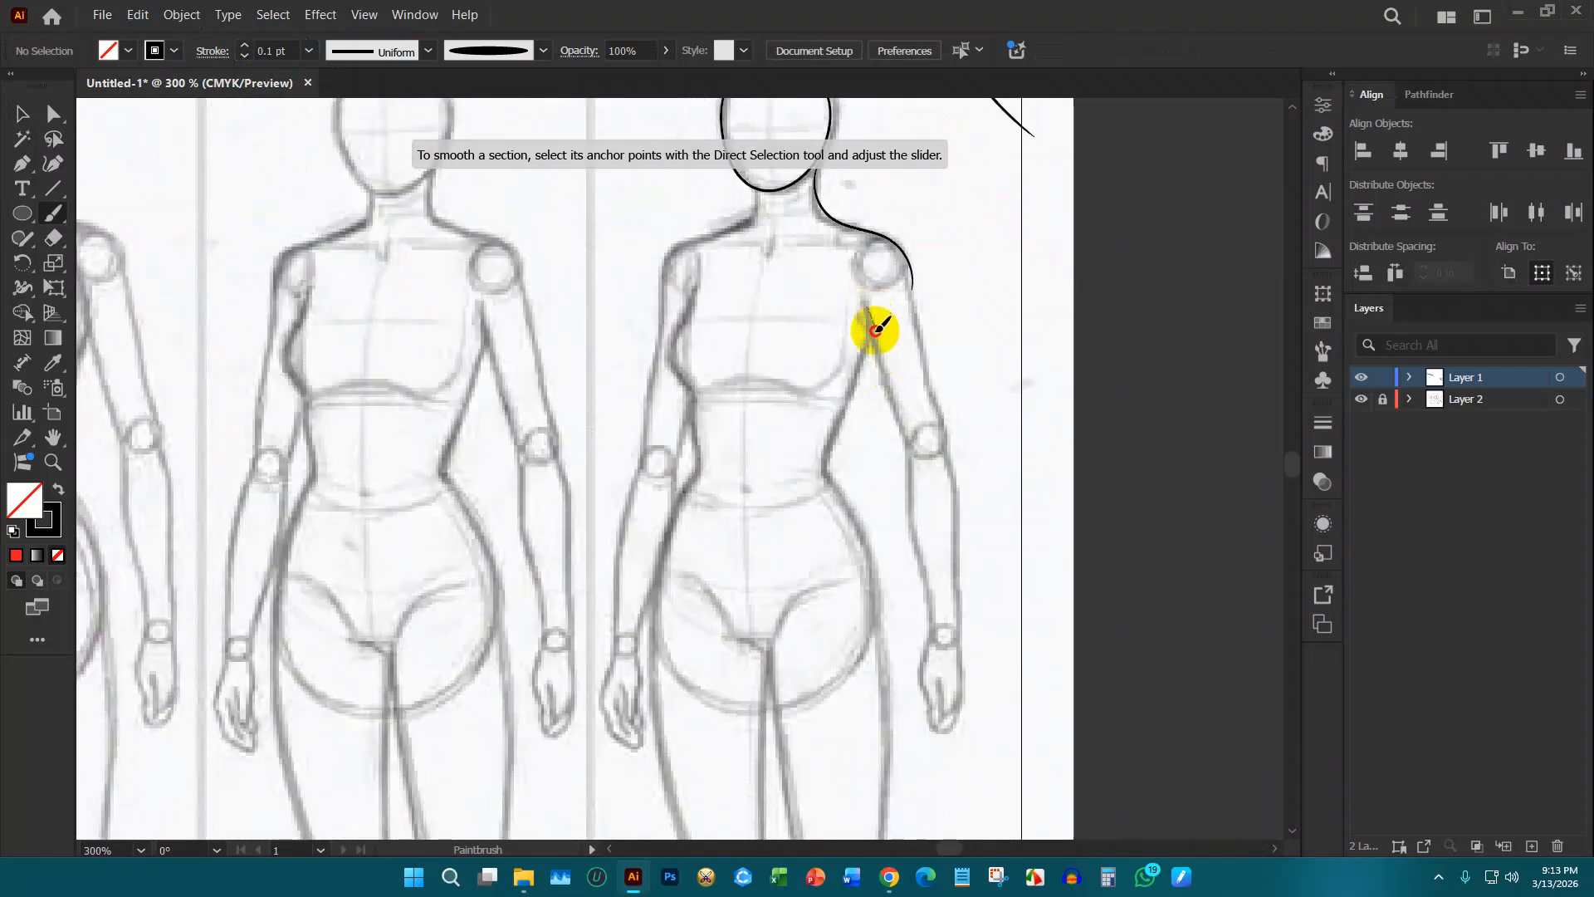
{"action": "key", "text": "ctrl+z"}
{"action": "scroll", "coordinate": [896, 370], "scroll_direction": "up", "scroll_amount": 2}
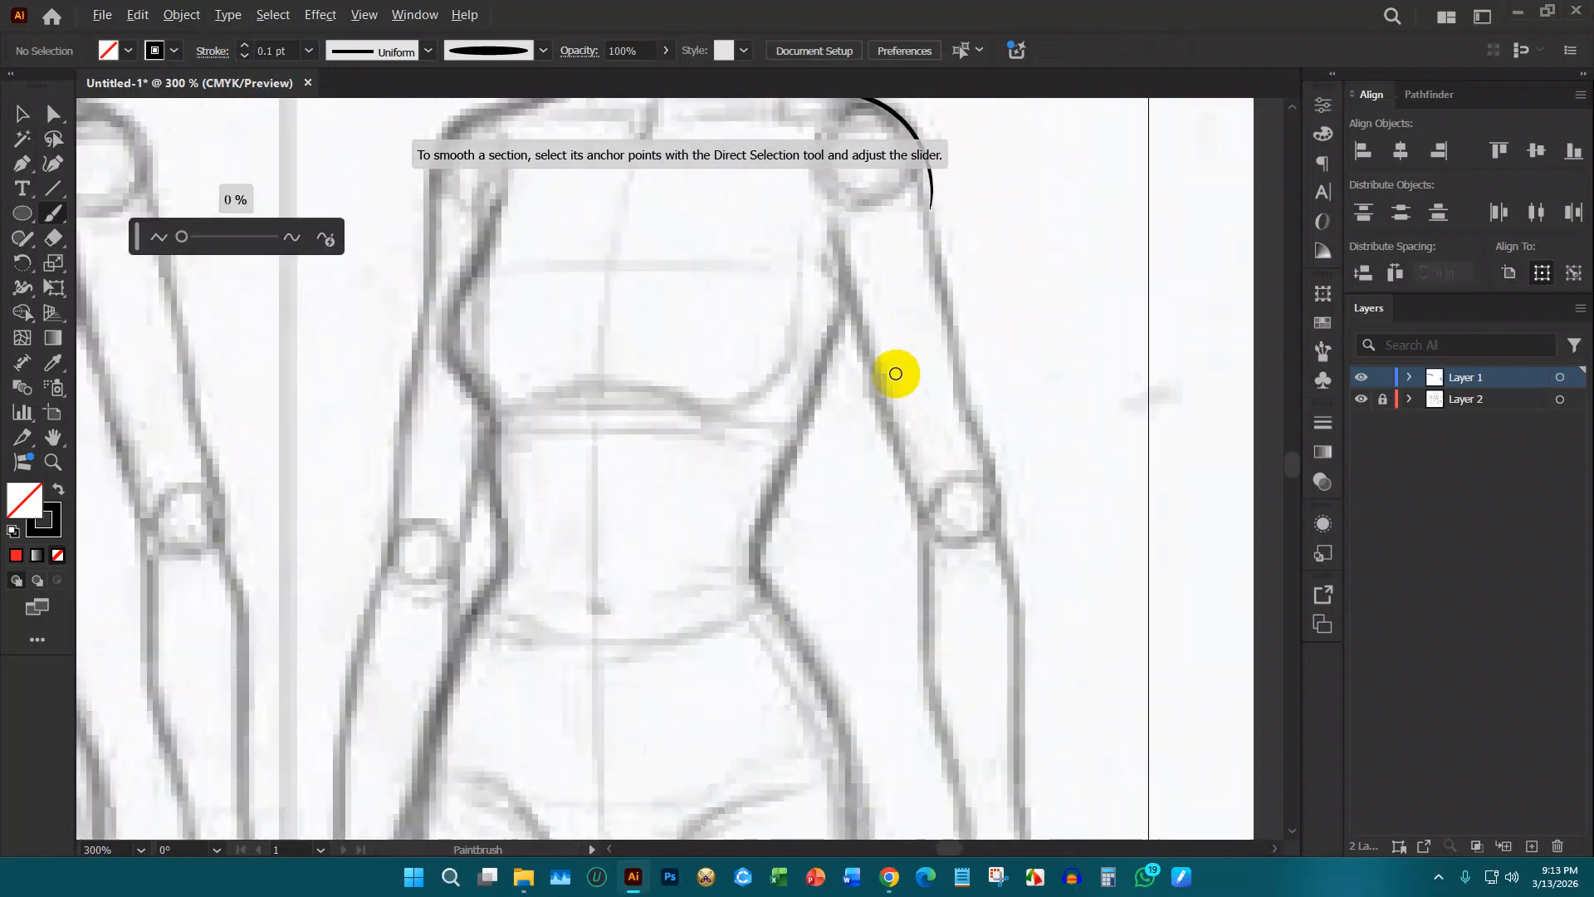
{"action": "mouse_move", "coordinate": [835, 245]}
{"action": "left_mouse_down"}
{"action": "mouse_move", "coordinate": [836, 291]}
{"action": "mouse_move", "coordinate": [853, 272]}
{"action": "left_mouse_up"}
{"action": "mouse_move", "coordinate": [863, 349]}
{"action": "left_mouse_down"}
{"action": "mouse_move", "coordinate": [915, 516]}
{"action": "mouse_move", "coordinate": [987, 555]}
{"action": "left_mouse_up"}
{"action": "scroll", "coordinate": [963, 348], "scroll_direction": "down", "scroll_amount": 1}
{"action": "scroll", "coordinate": [947, 277], "scroll_direction": "up", "scroll_amount": 2}
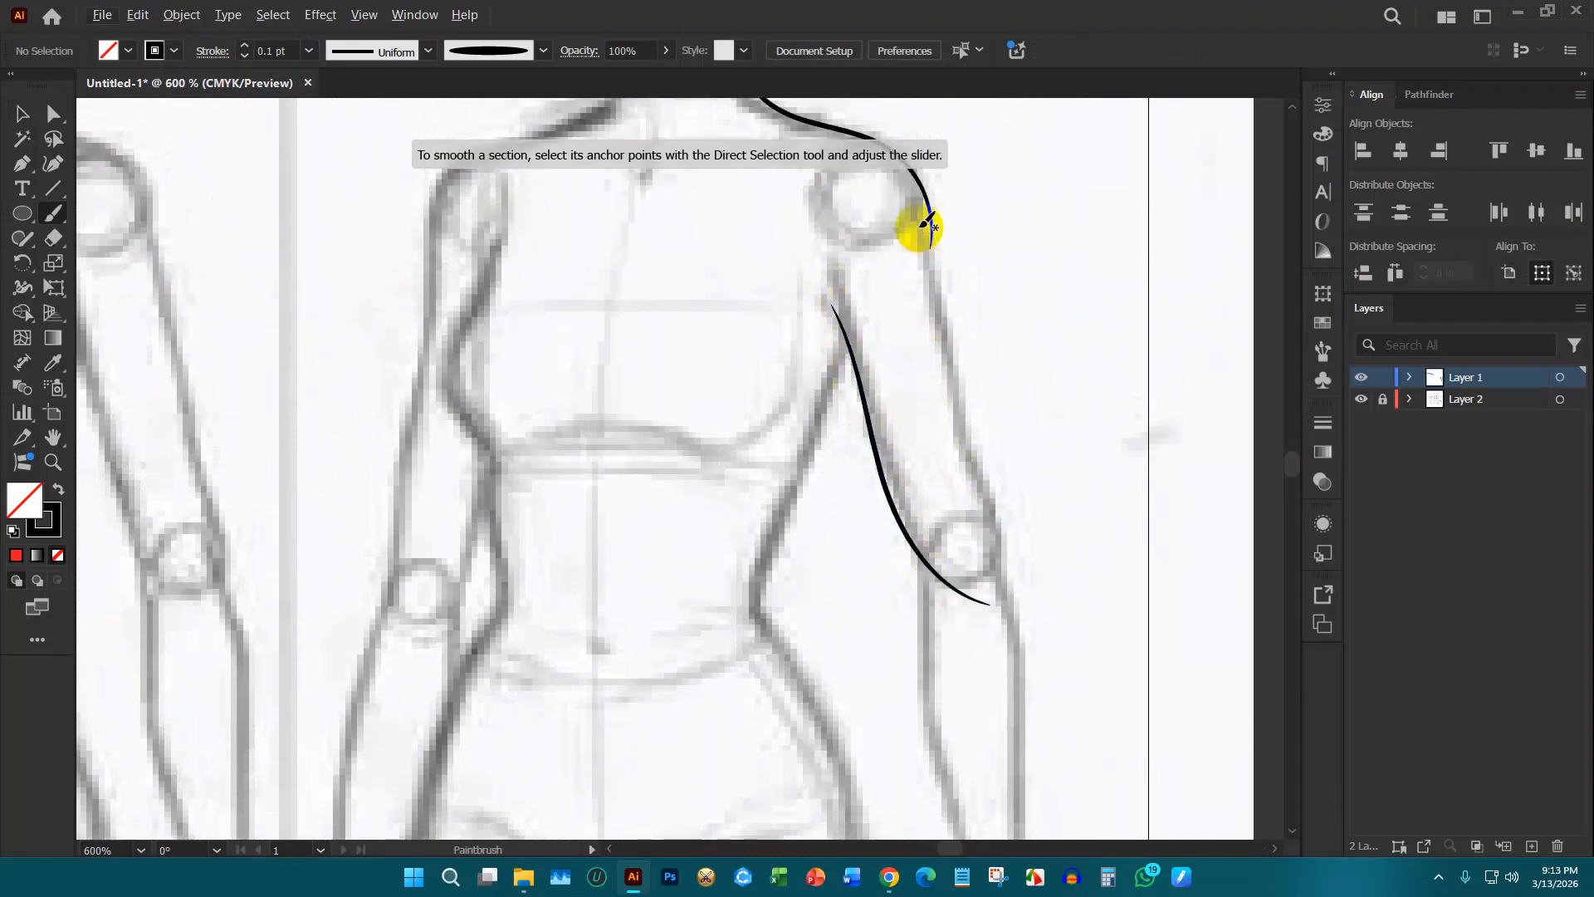
{"action": "mouse_move", "coordinate": [914, 218]}
{"action": "left_mouse_down"}
{"action": "mouse_move", "coordinate": [954, 328]}
{"action": "mouse_move", "coordinate": [999, 562]}
{"action": "left_mouse_up"}
{"action": "scroll", "coordinate": [933, 491], "scroll_direction": "down", "scroll_amount": 1}
{"action": "mouse_move", "coordinate": [933, 429]}
{"action": "left_mouse_down"}
{"action": "mouse_move", "coordinate": [925, 353]}
{"action": "mouse_move", "coordinate": [936, 455]}
{"action": "left_mouse_up"}
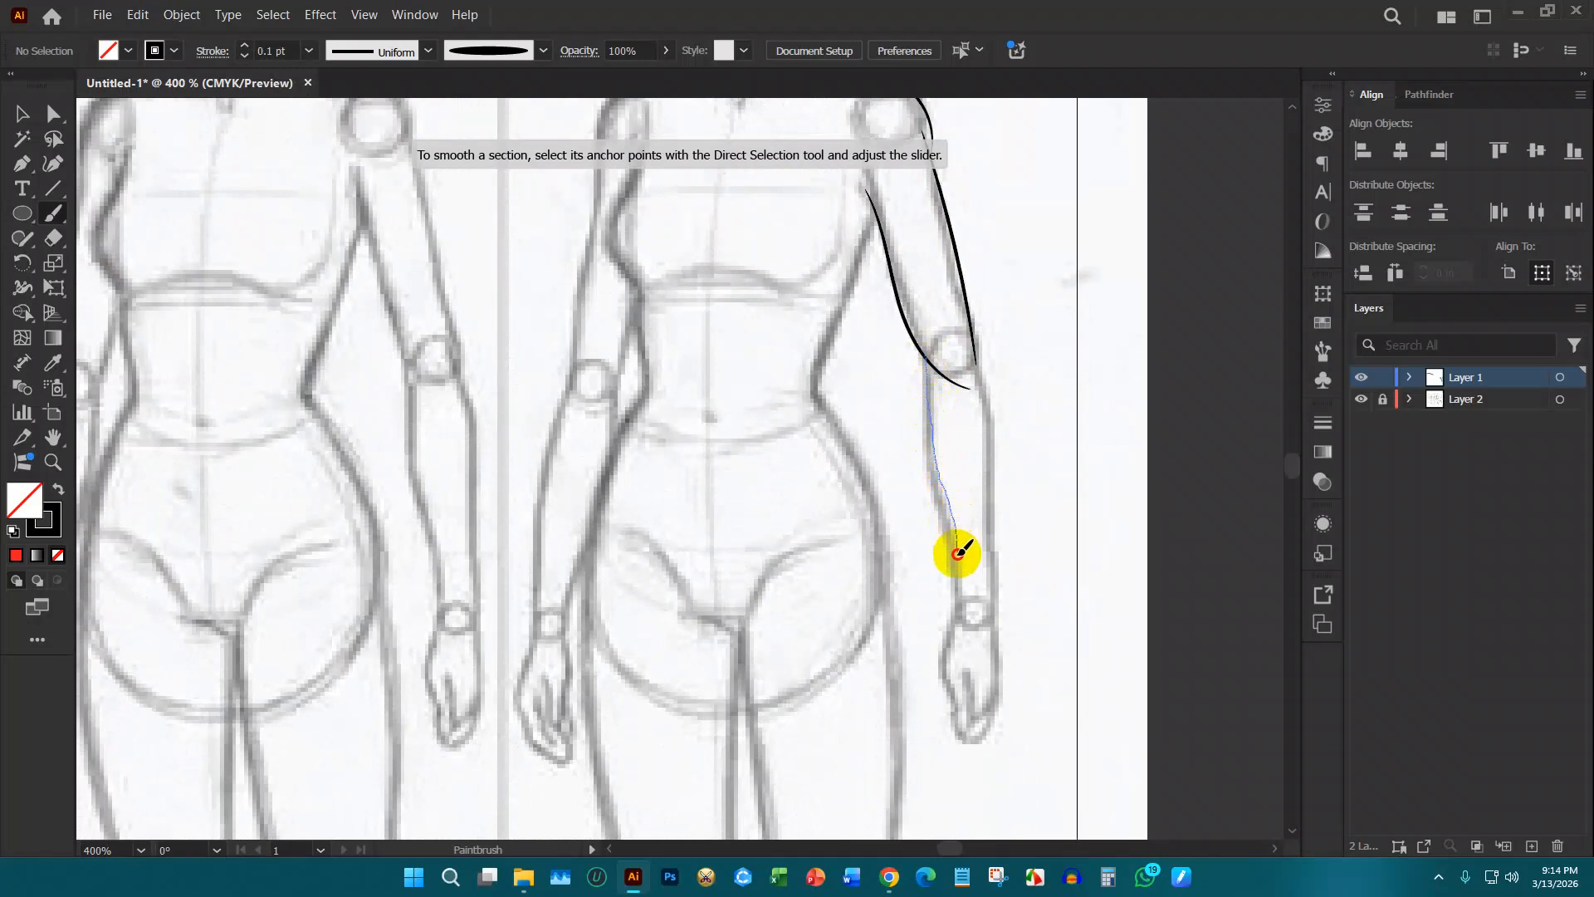
{"action": "left_click_drag", "start_coordinate": [958, 553], "coordinate": [954, 651]}
{"action": "key", "text": "ctrl+z"}
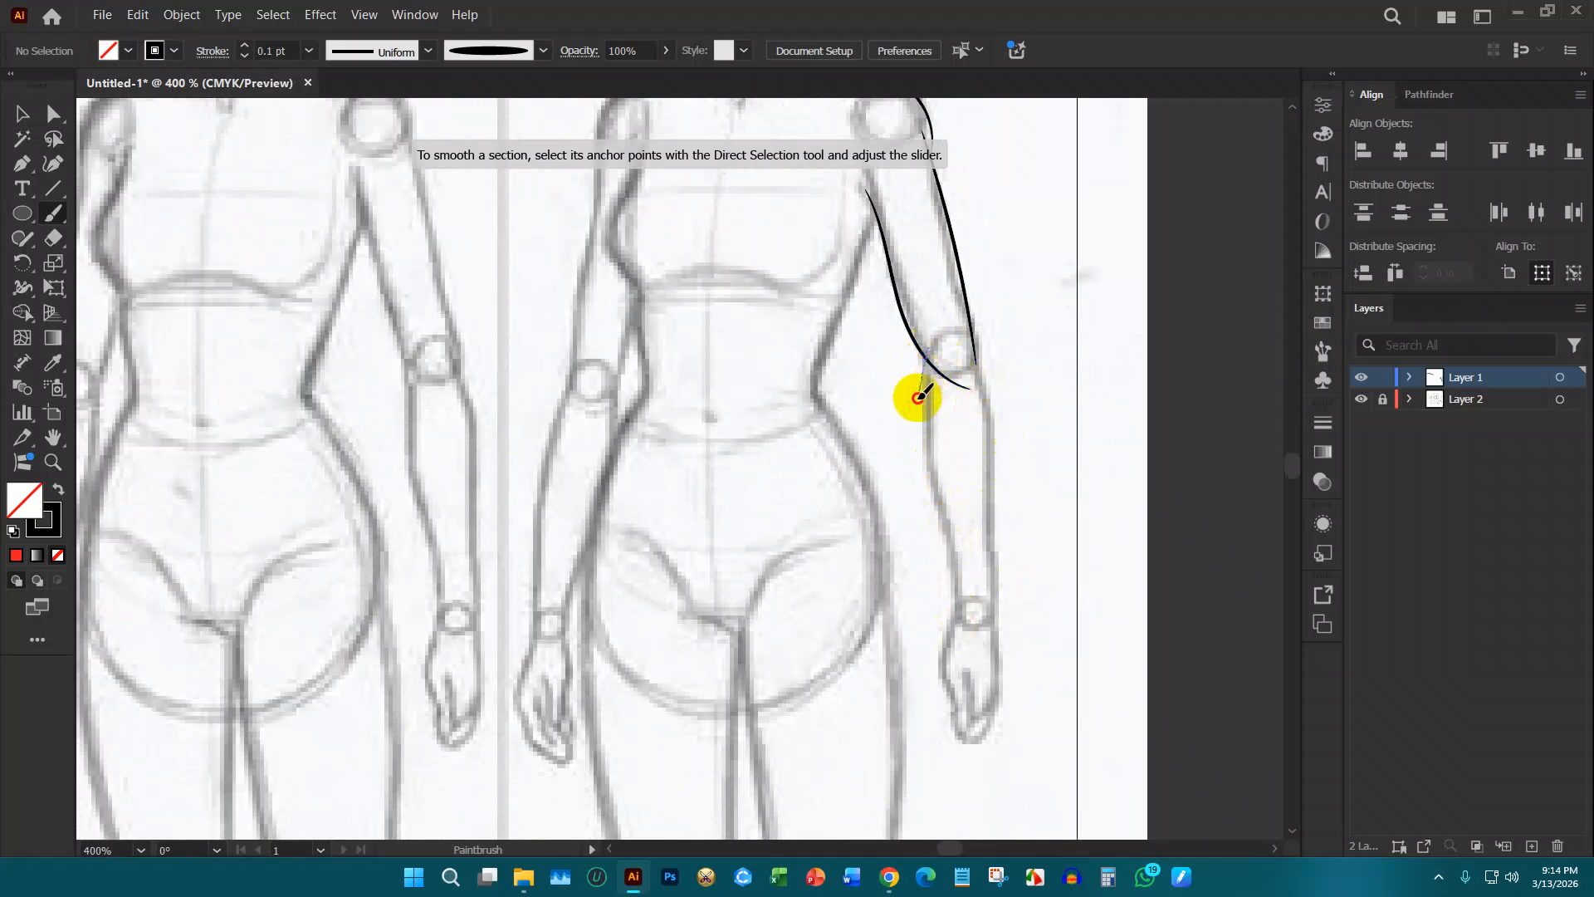
{"action": "left_click_drag", "start_coordinate": [918, 398], "coordinate": [941, 490]}
{"action": "key", "text": "ctrl+z"}
{"action": "scroll", "coordinate": [933, 380], "scroll_direction": "up", "scroll_amount": 1}
{"action": "scroll", "coordinate": [928, 349], "scroll_direction": "down", "scroll_amount": 2}
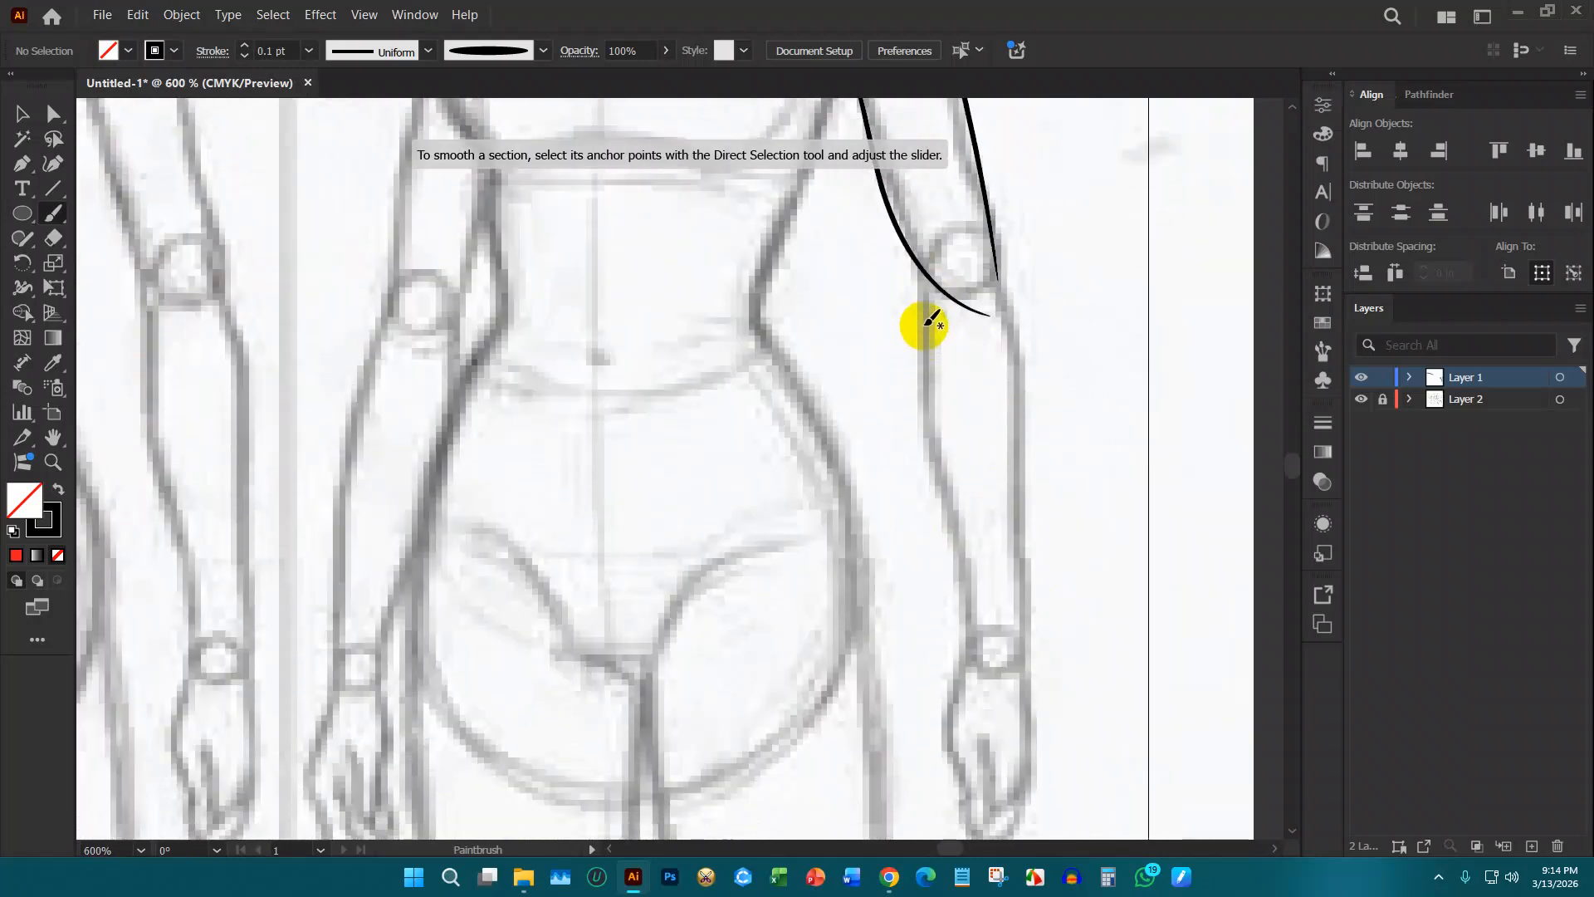
{"action": "mouse_move", "coordinate": [930, 279]}
{"action": "left_mouse_down"}
{"action": "mouse_move", "coordinate": [954, 280]}
{"action": "mouse_move", "coordinate": [919, 402]}
{"action": "mouse_move", "coordinate": [954, 499]}
{"action": "mouse_move", "coordinate": [961, 671]}
{"action": "left_mouse_up"}
{"action": "scroll", "coordinate": [991, 332], "scroll_direction": "up", "scroll_amount": 1}
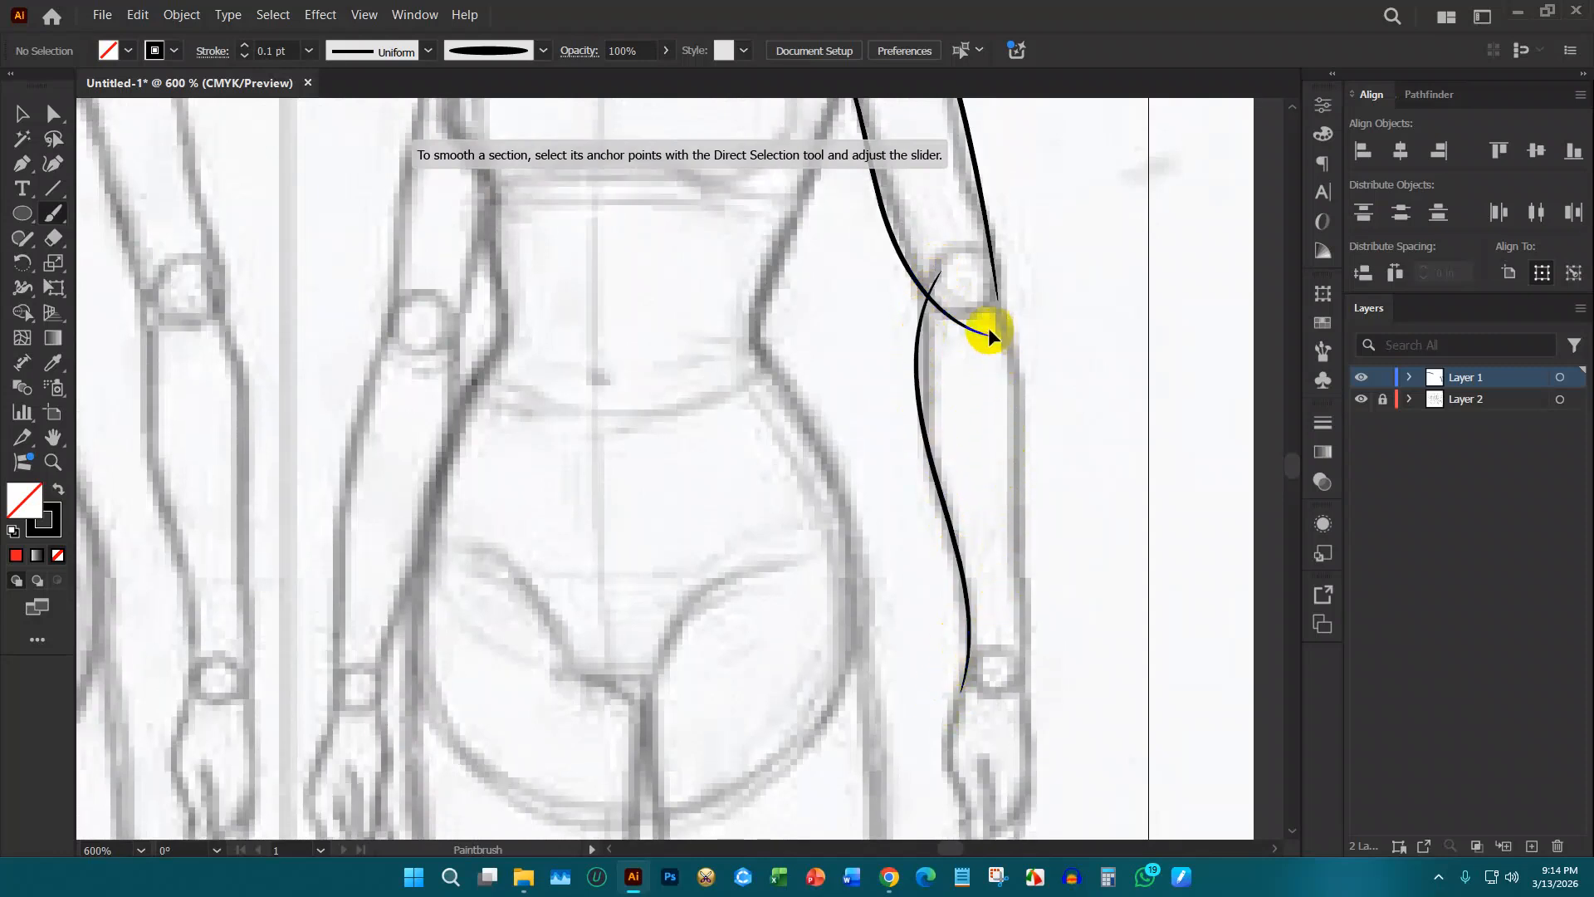
{"action": "key", "text": "ctrl+z"}
{"action": "mouse_move", "coordinate": [932, 282]}
{"action": "left_mouse_down"}
{"action": "mouse_move", "coordinate": [935, 459]}
{"action": "mouse_move", "coordinate": [986, 638]}
{"action": "left_mouse_up"}
{"action": "key", "text": "ctrl+z"}
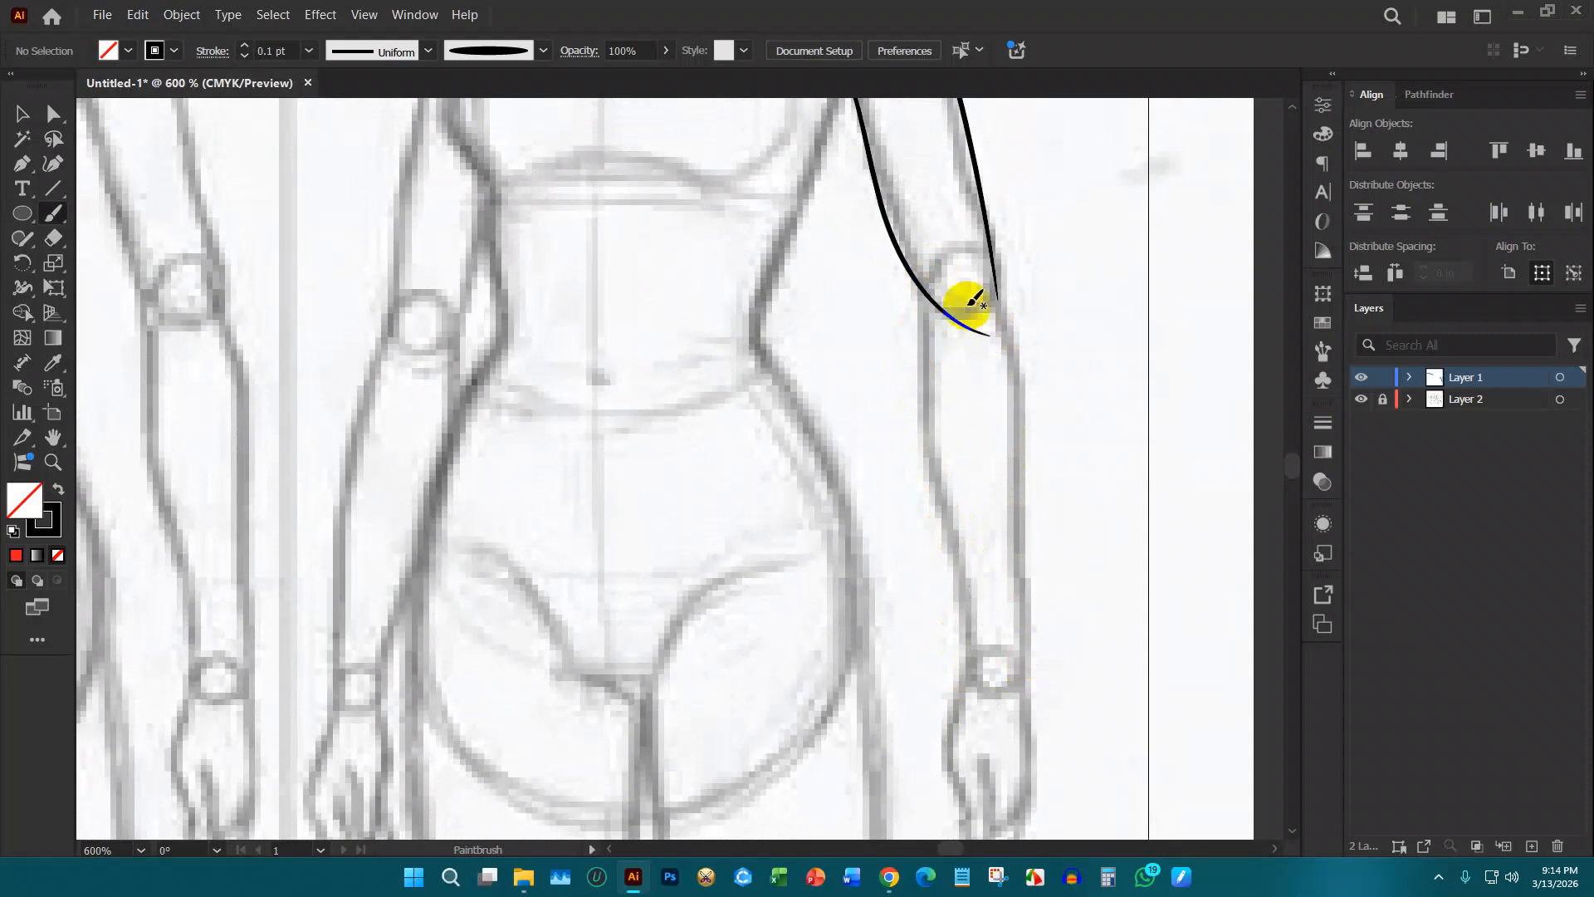
Step: Trace the inner and outer forearm contours of the same arm from the elbow joint down to the wrist
{"action": "mouse_move", "coordinate": [934, 301]}
{"action": "left_mouse_down"}
{"action": "mouse_move", "coordinate": [917, 361]}
{"action": "mouse_move", "coordinate": [981, 593]}
{"action": "mouse_move", "coordinate": [967, 686]}
{"action": "left_mouse_up"}
{"action": "mouse_move", "coordinate": [982, 244]}
{"action": "left_mouse_down"}
{"action": "mouse_move", "coordinate": [1032, 418]}
{"action": "mouse_move", "coordinate": [1020, 680]}
{"action": "left_mouse_up"}
{"action": "scroll", "coordinate": [931, 492], "scroll_direction": "down", "scroll_amount": 1}
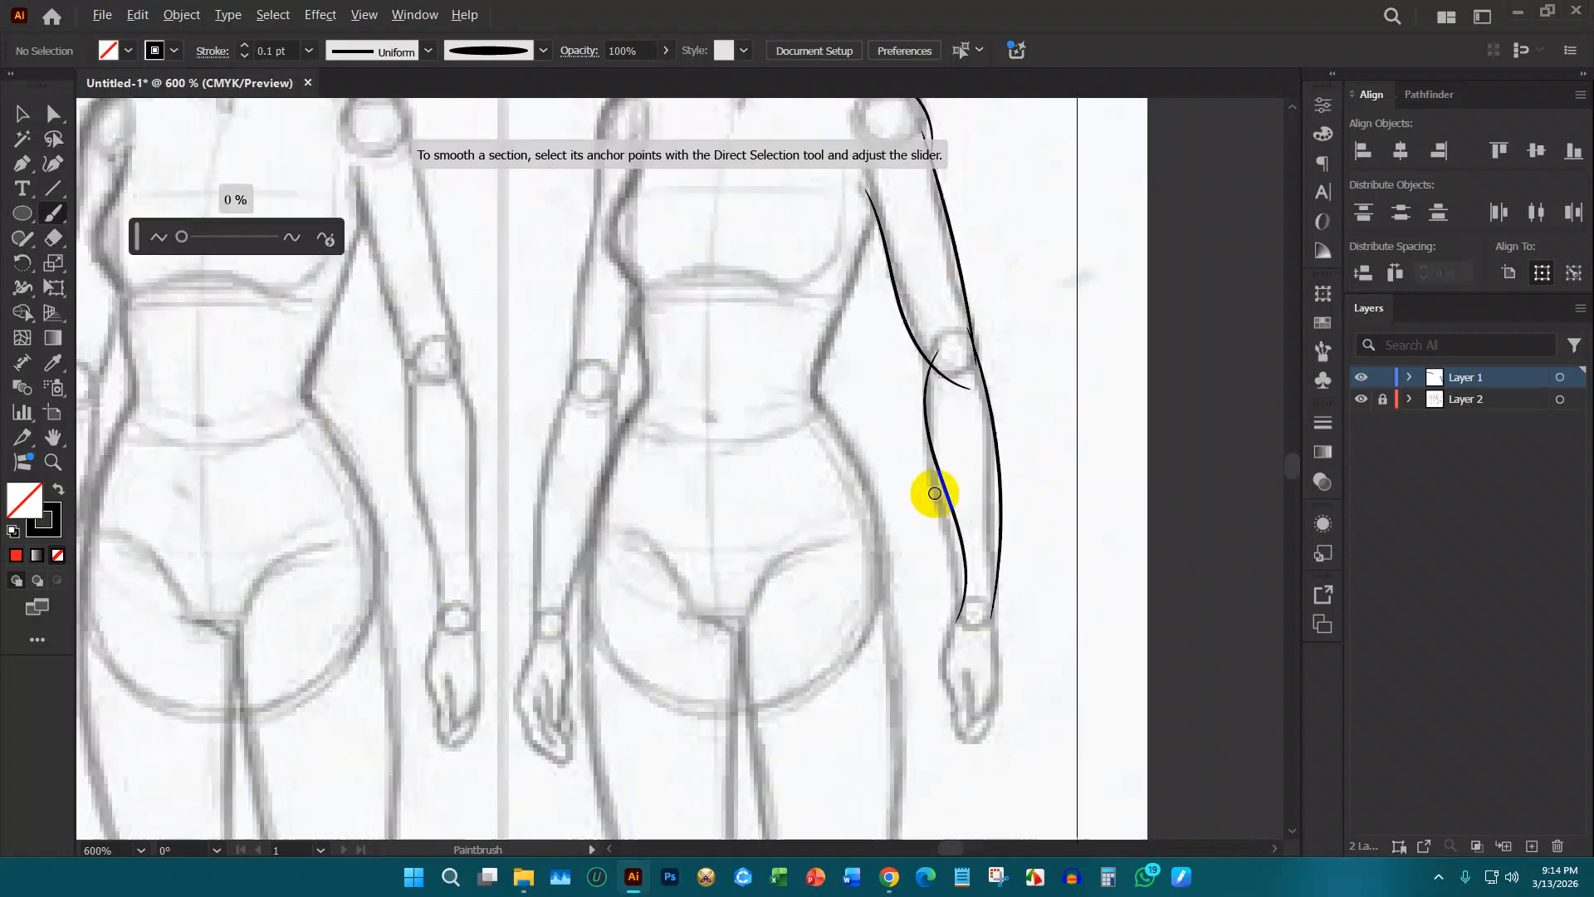
{"action": "scroll", "coordinate": [946, 486], "scroll_direction": "down", "scroll_amount": 4}
{"action": "scroll", "coordinate": [963, 475], "scroll_direction": "up", "scroll_amount": 1}
{"action": "scroll", "coordinate": [968, 446], "scroll_direction": "down", "scroll_amount": 1}
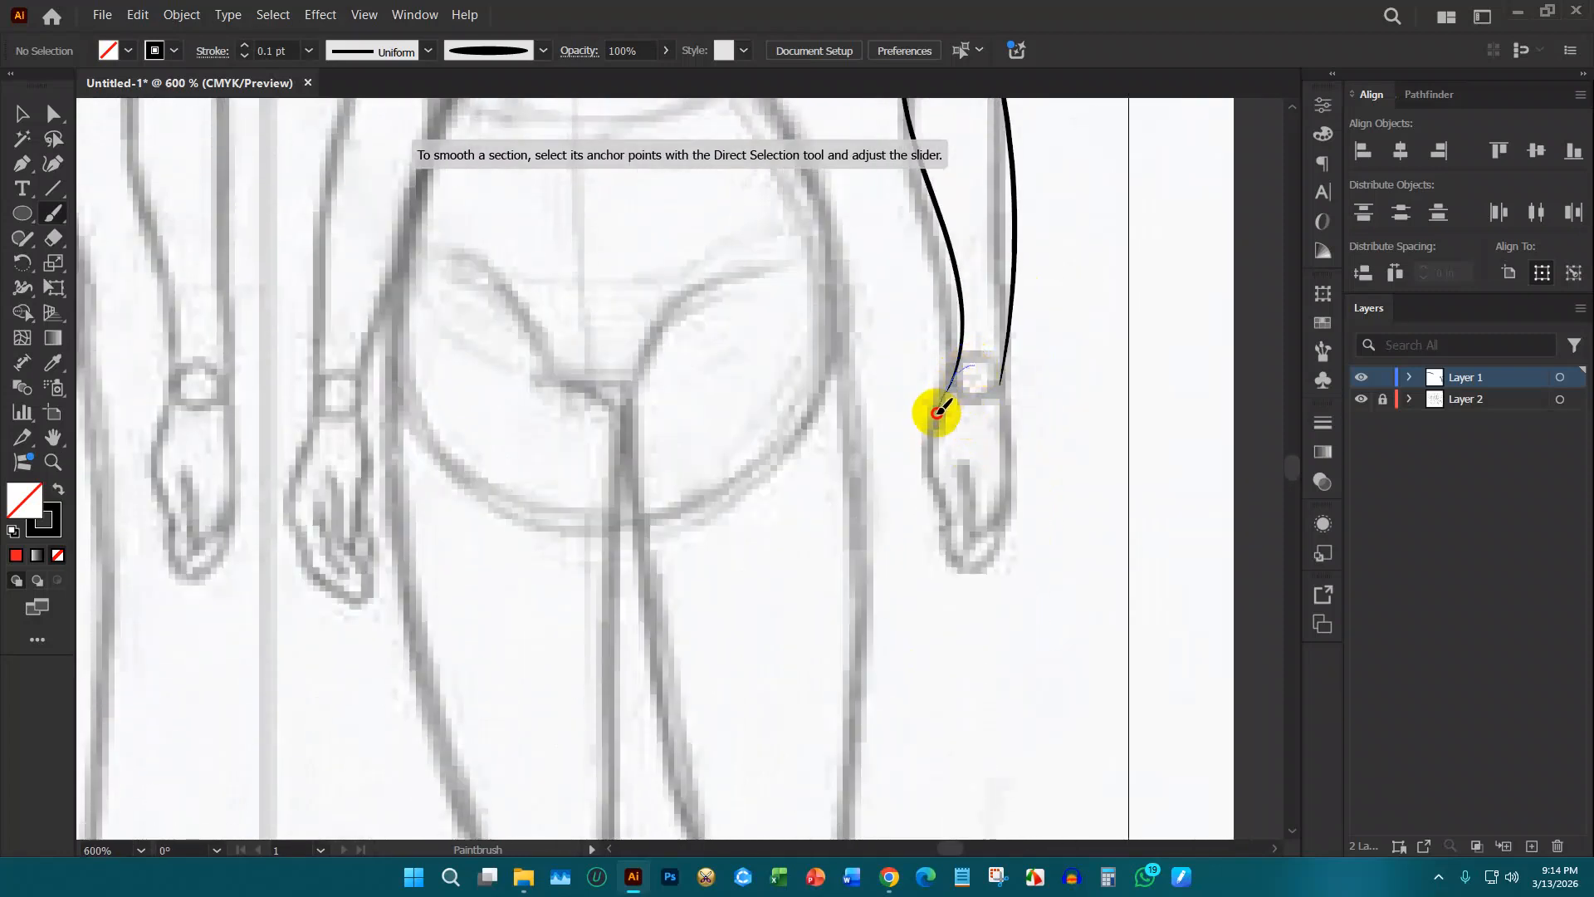
{"action": "left_click_drag", "start_coordinate": [937, 478], "coordinate": [961, 547]}
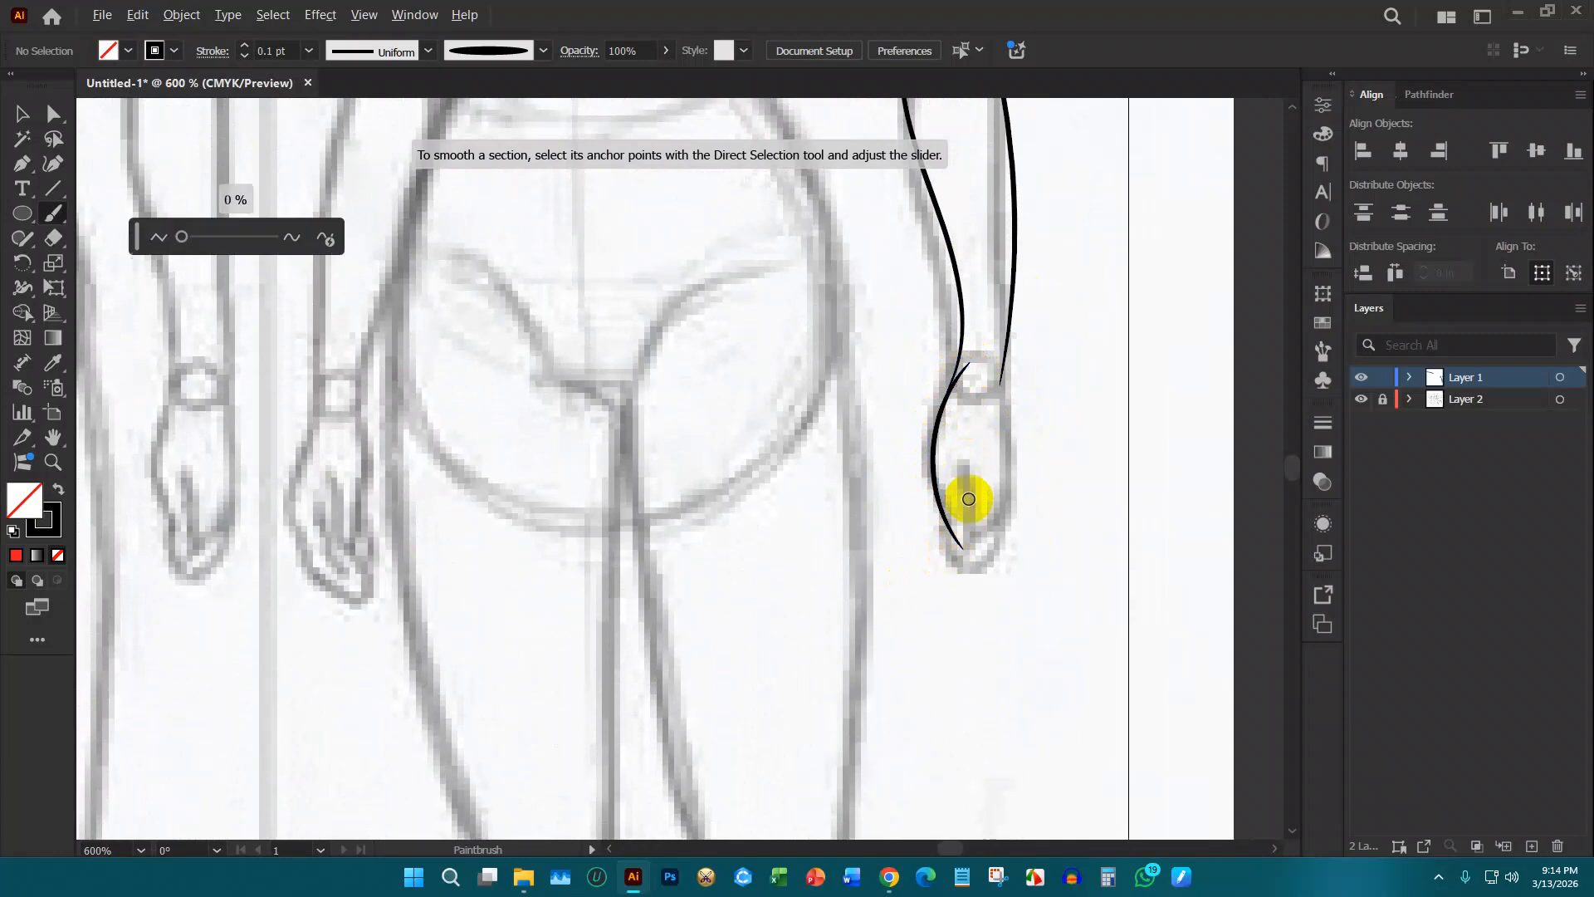
{"action": "scroll", "coordinate": [964, 498], "scroll_direction": "up", "scroll_amount": 3}
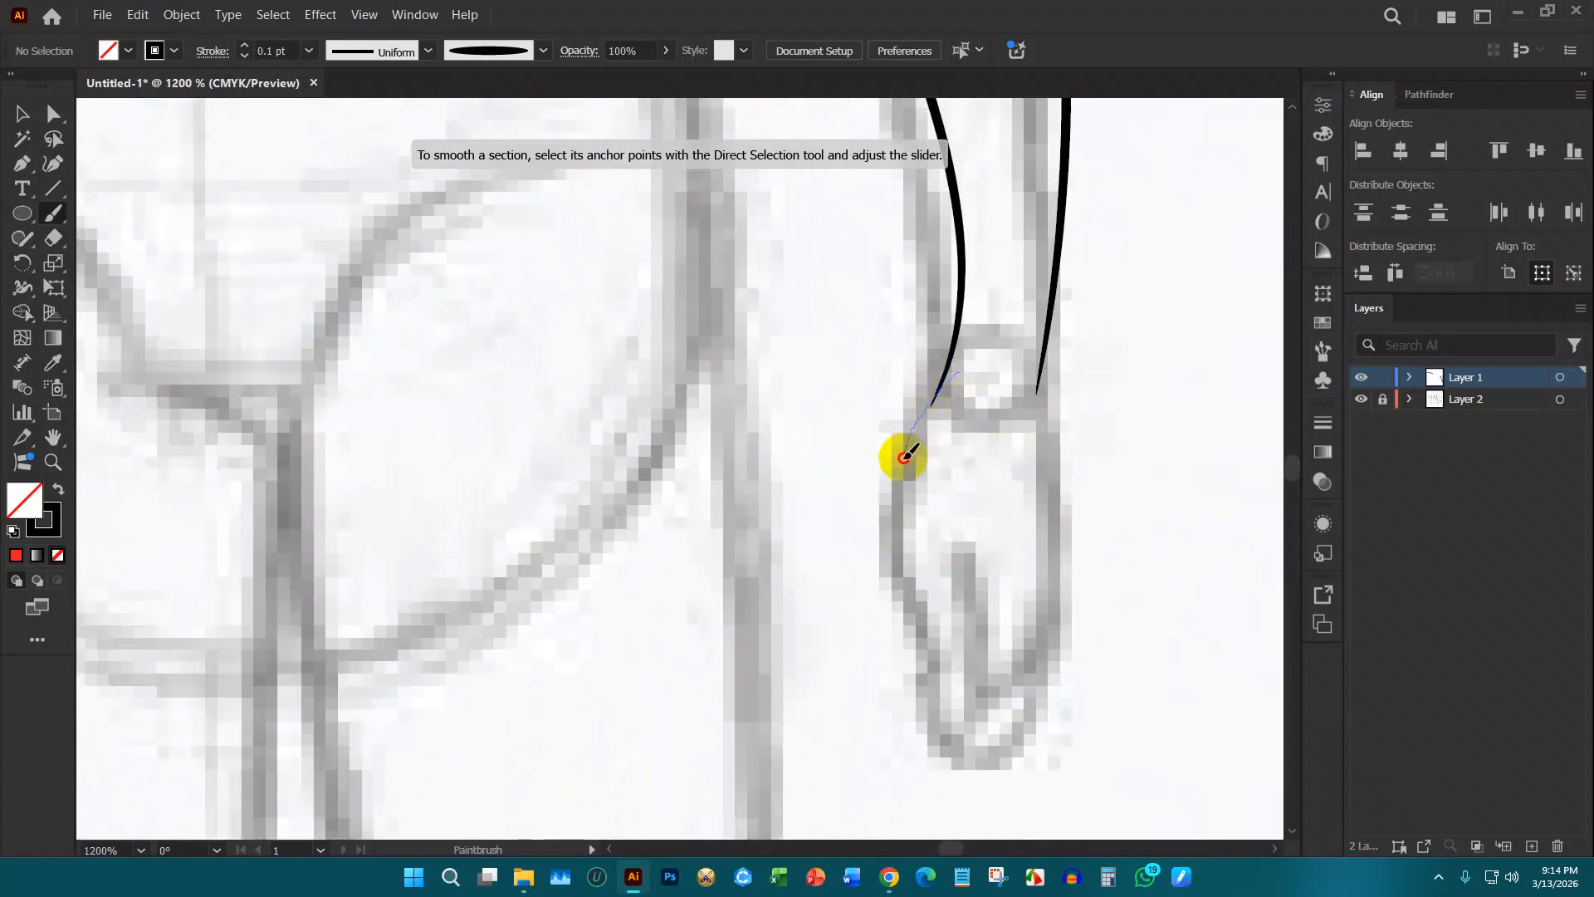
{"action": "left_click_drag", "start_coordinate": [934, 654], "coordinate": [931, 658]}
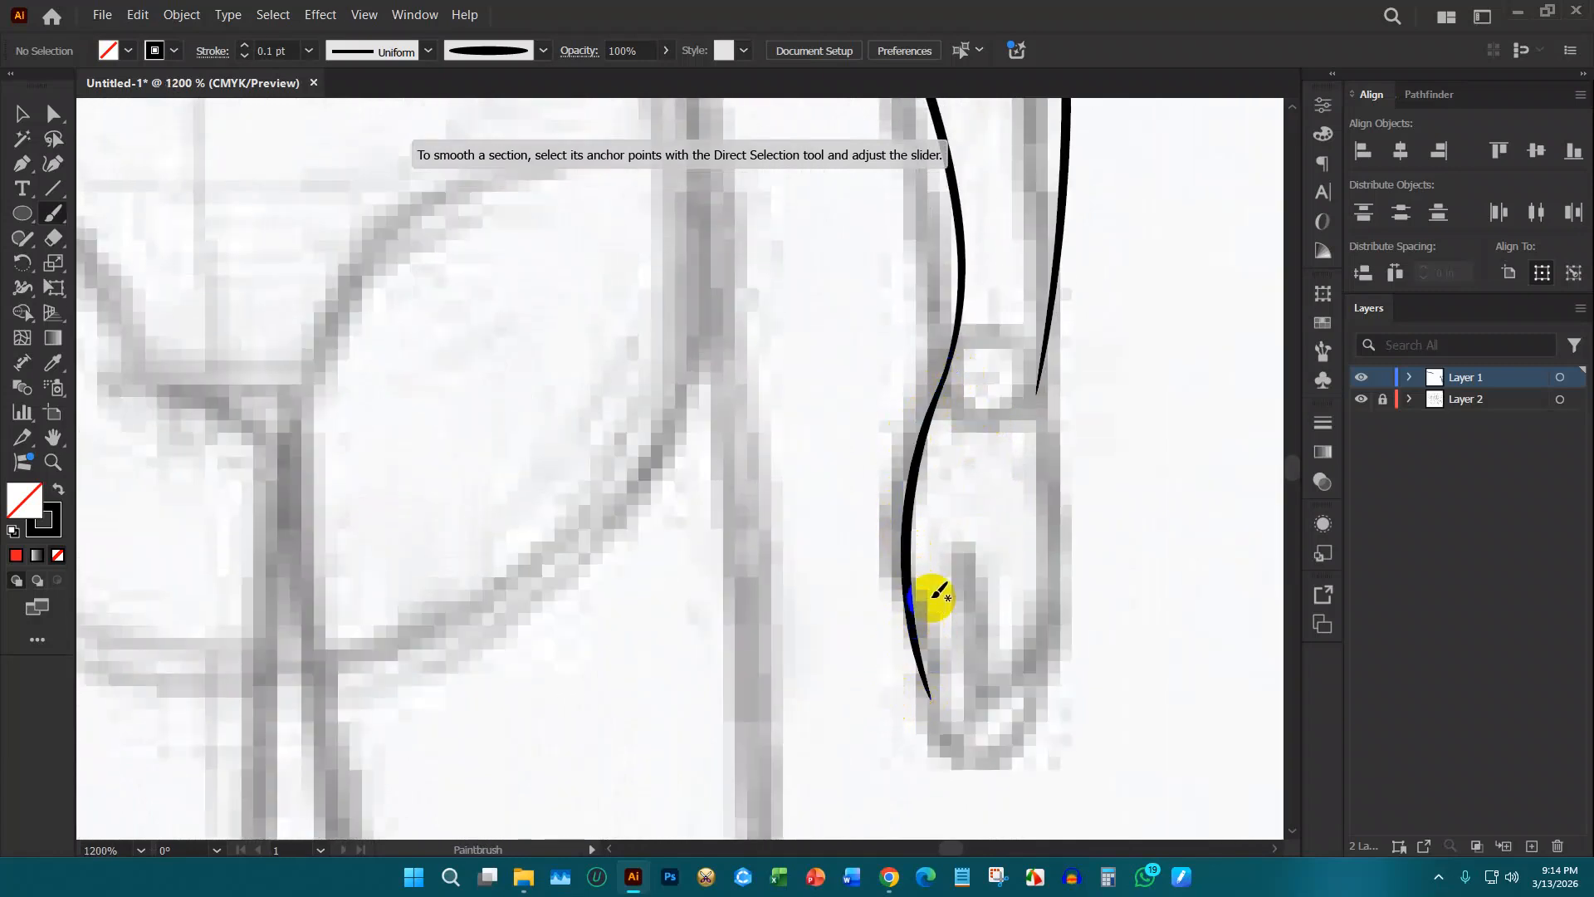
{"action": "key", "text": "ctrl+z"}
Step: Trace the hand below the wrist with short tapered strokes for its side contours, finger line and fingertips
{"action": "scroll", "coordinate": [985, 347], "scroll_direction": "down", "scroll_amount": 2}
{"action": "left_click_drag", "start_coordinate": [940, 357], "coordinate": [949, 382]}
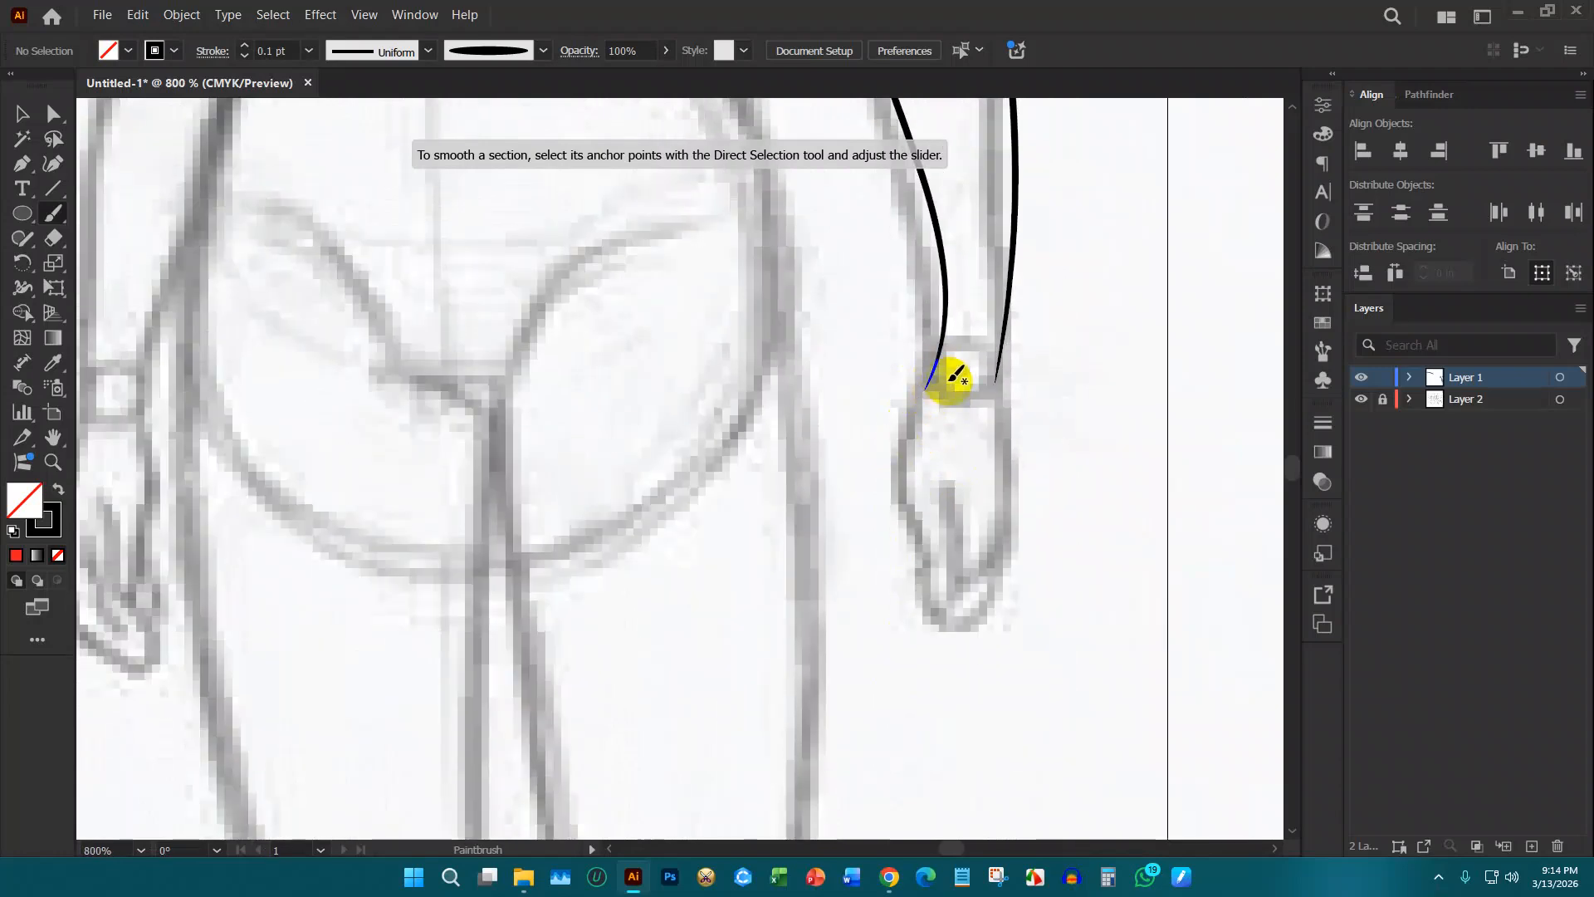
{"action": "left_click_drag", "start_coordinate": [895, 430], "coordinate": [901, 492]}
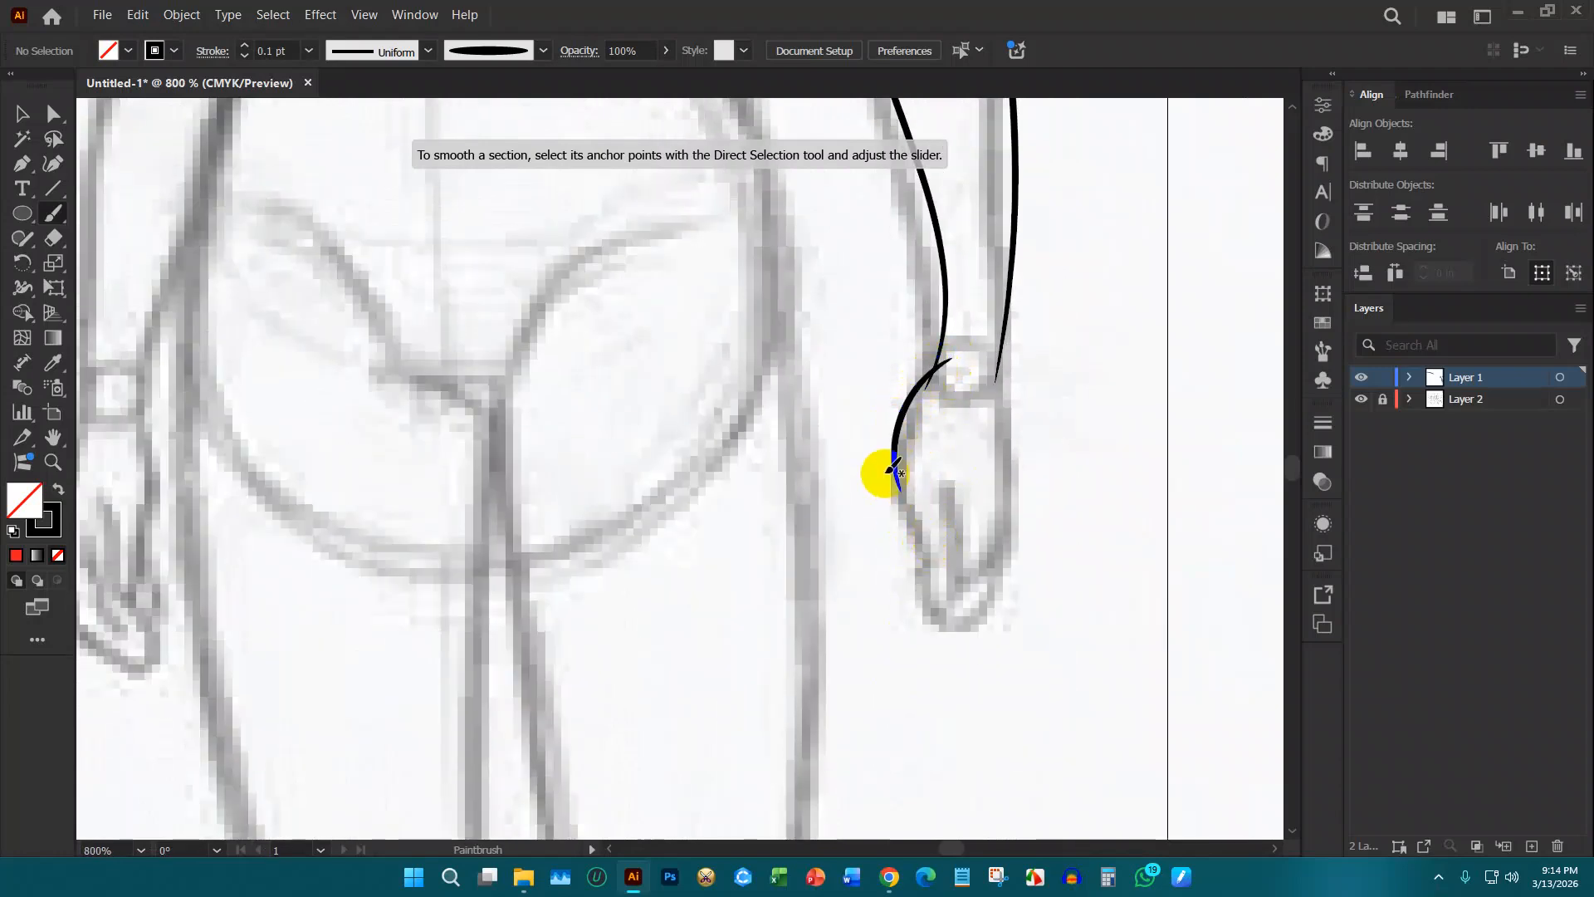
{"action": "mouse_move", "coordinate": [924, 546]}
{"action": "left_mouse_down"}
{"action": "mouse_move", "coordinate": [935, 616]}
{"action": "mouse_move", "coordinate": [955, 624]}
{"action": "left_mouse_up"}
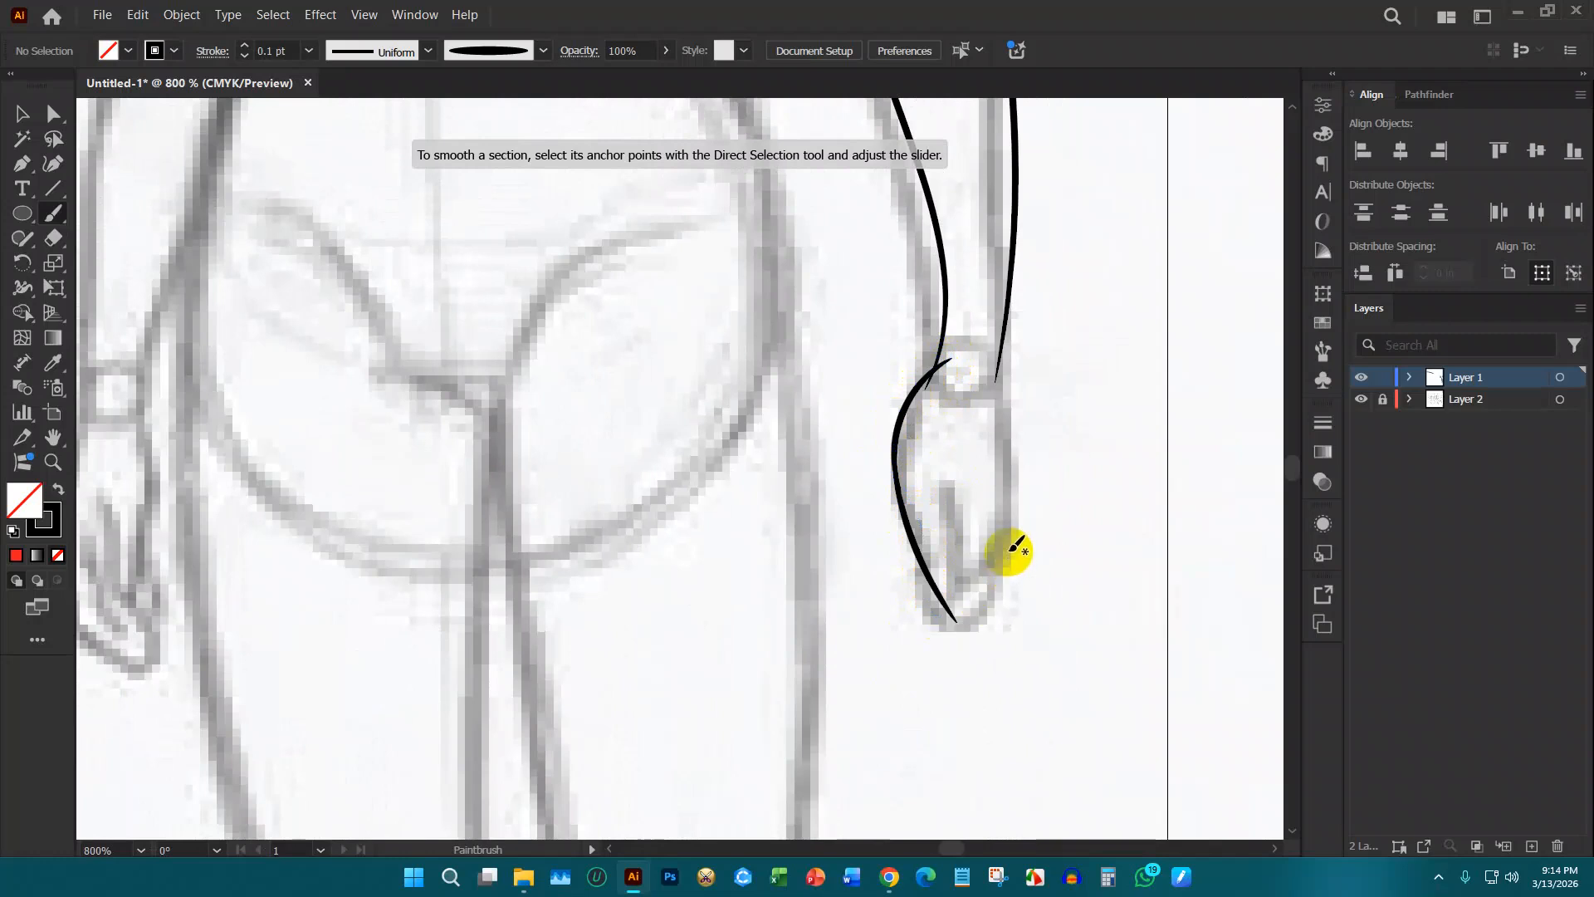
{"action": "key", "text": "ctrl+z"}
{"action": "mouse_move", "coordinate": [897, 463]}
{"action": "left_mouse_down"}
{"action": "mouse_move", "coordinate": [939, 596]}
{"action": "mouse_move", "coordinate": [964, 528]}
{"action": "mouse_move", "coordinate": [954, 480]}
{"action": "mouse_move", "coordinate": [969, 570]}
{"action": "mouse_move", "coordinate": [1018, 547]}
{"action": "mouse_move", "coordinate": [997, 358]}
{"action": "mouse_move", "coordinate": [1015, 493]}
{"action": "mouse_move", "coordinate": [1001, 546]}
{"action": "mouse_move", "coordinate": [966, 588]}
{"action": "mouse_move", "coordinate": [917, 602]}
{"action": "left_mouse_up"}
{"action": "key", "text": "ctrl+z"}
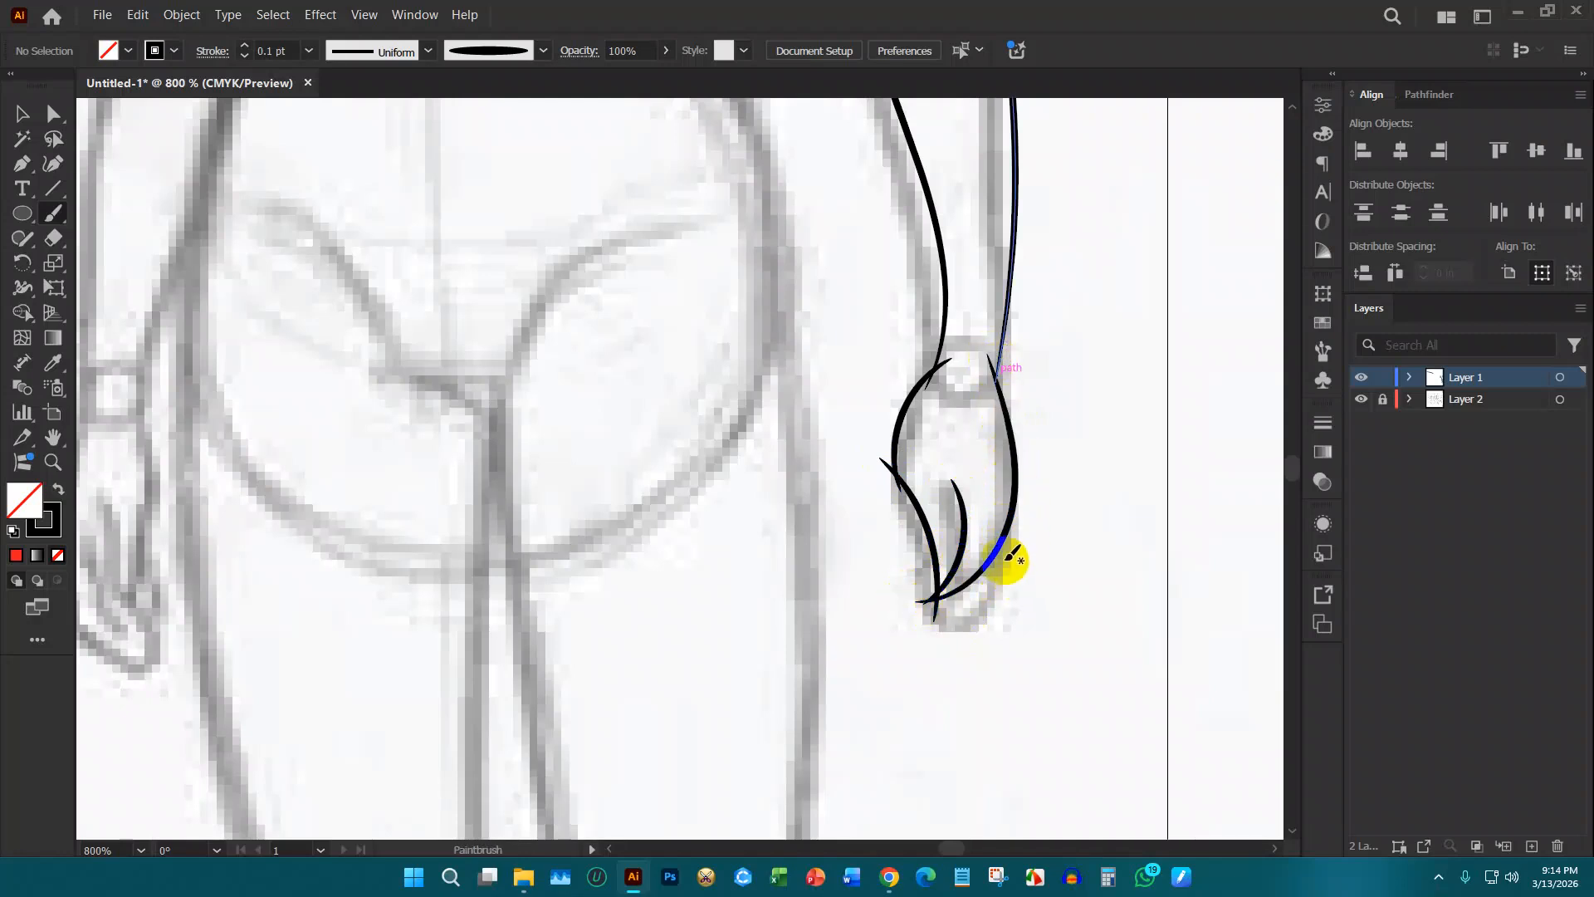
{"action": "left_click_drag", "start_coordinate": [1005, 512], "coordinate": [900, 628]}
{"action": "scroll", "coordinate": [870, 623], "scroll_direction": "down", "scroll_amount": 4}
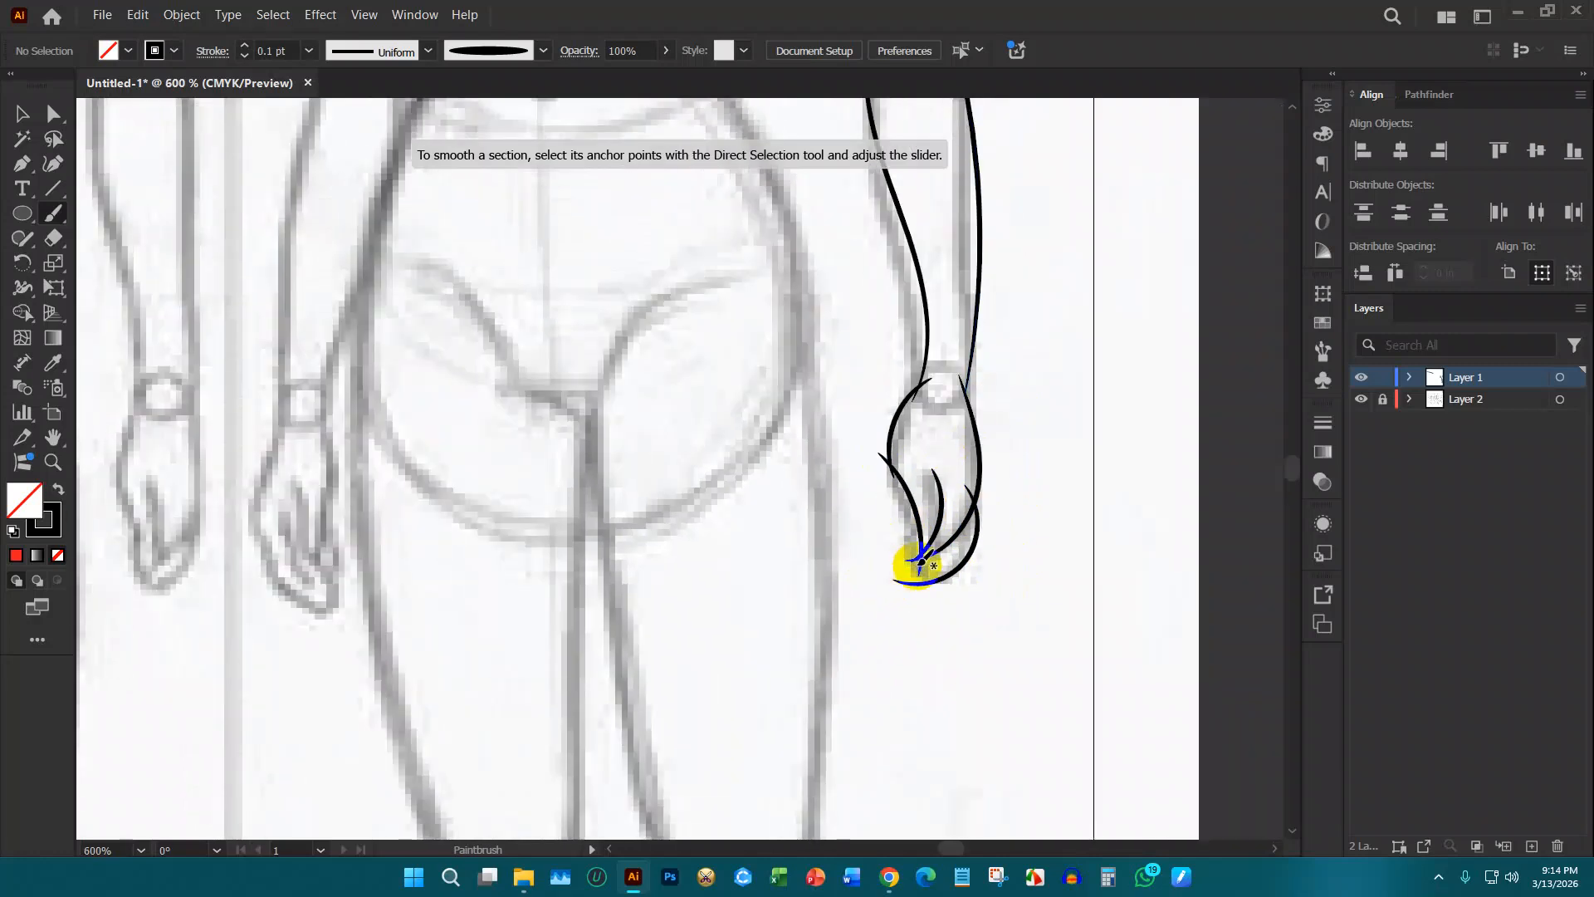
Step: Unlock Layer 2 and delete all traced strokes together with the figure-drawing reference image
{"action": "scroll", "coordinate": [912, 500], "scroll_direction": "down", "scroll_amount": 1}
{"action": "left_click", "coordinate": [18, 122]}
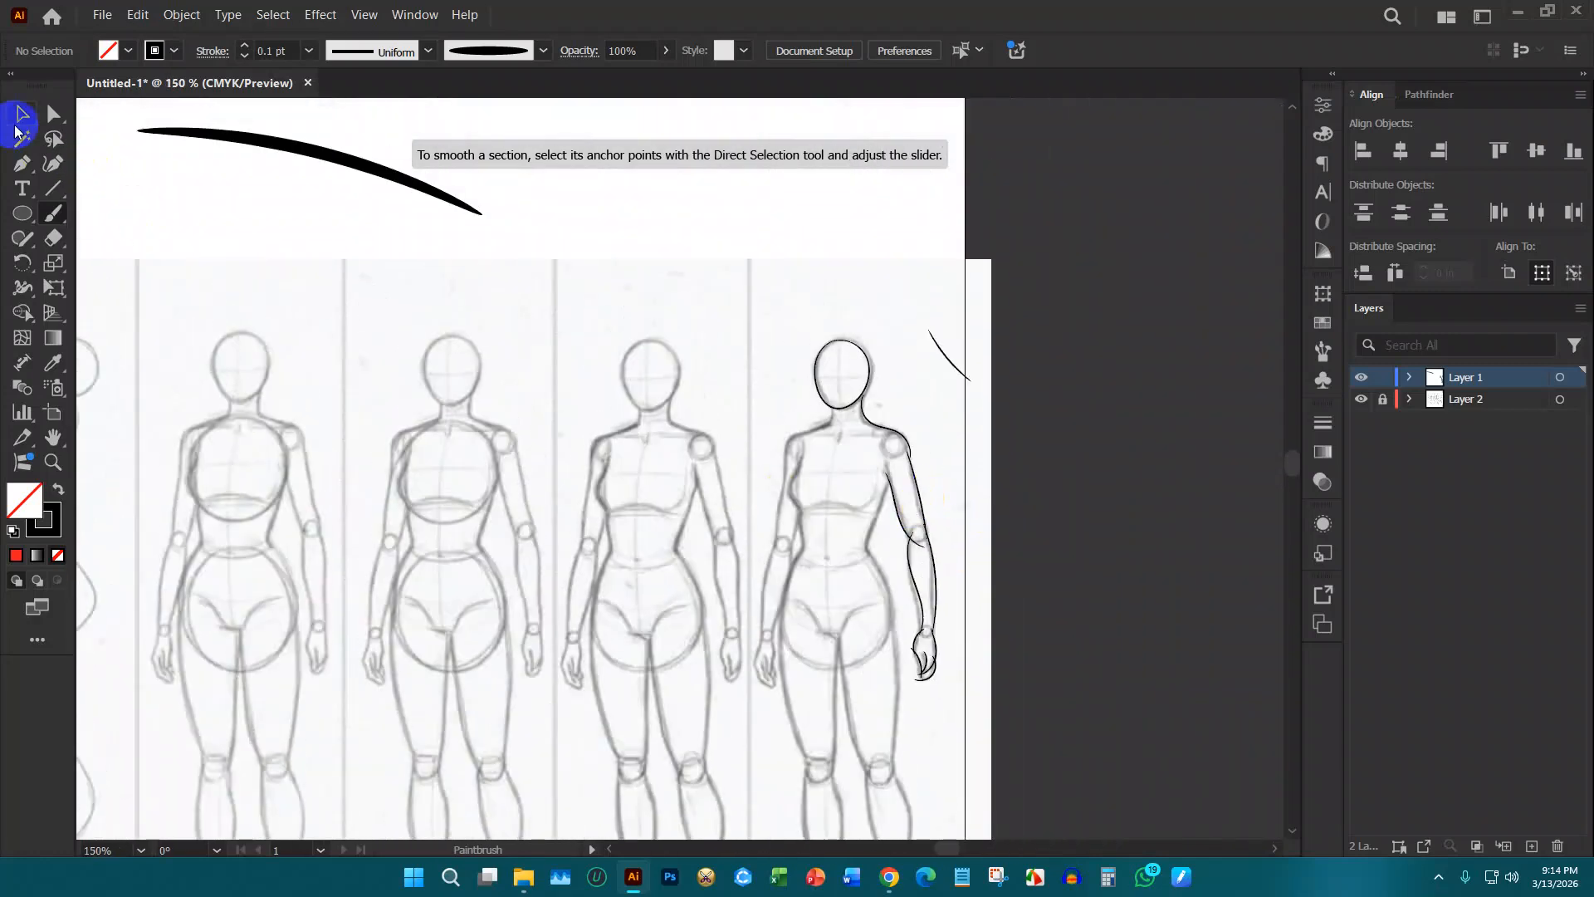
{"action": "scroll", "coordinate": [766, 340], "scroll_direction": "down", "scroll_amount": 2}
{"action": "left_click", "coordinate": [1331, 386]}
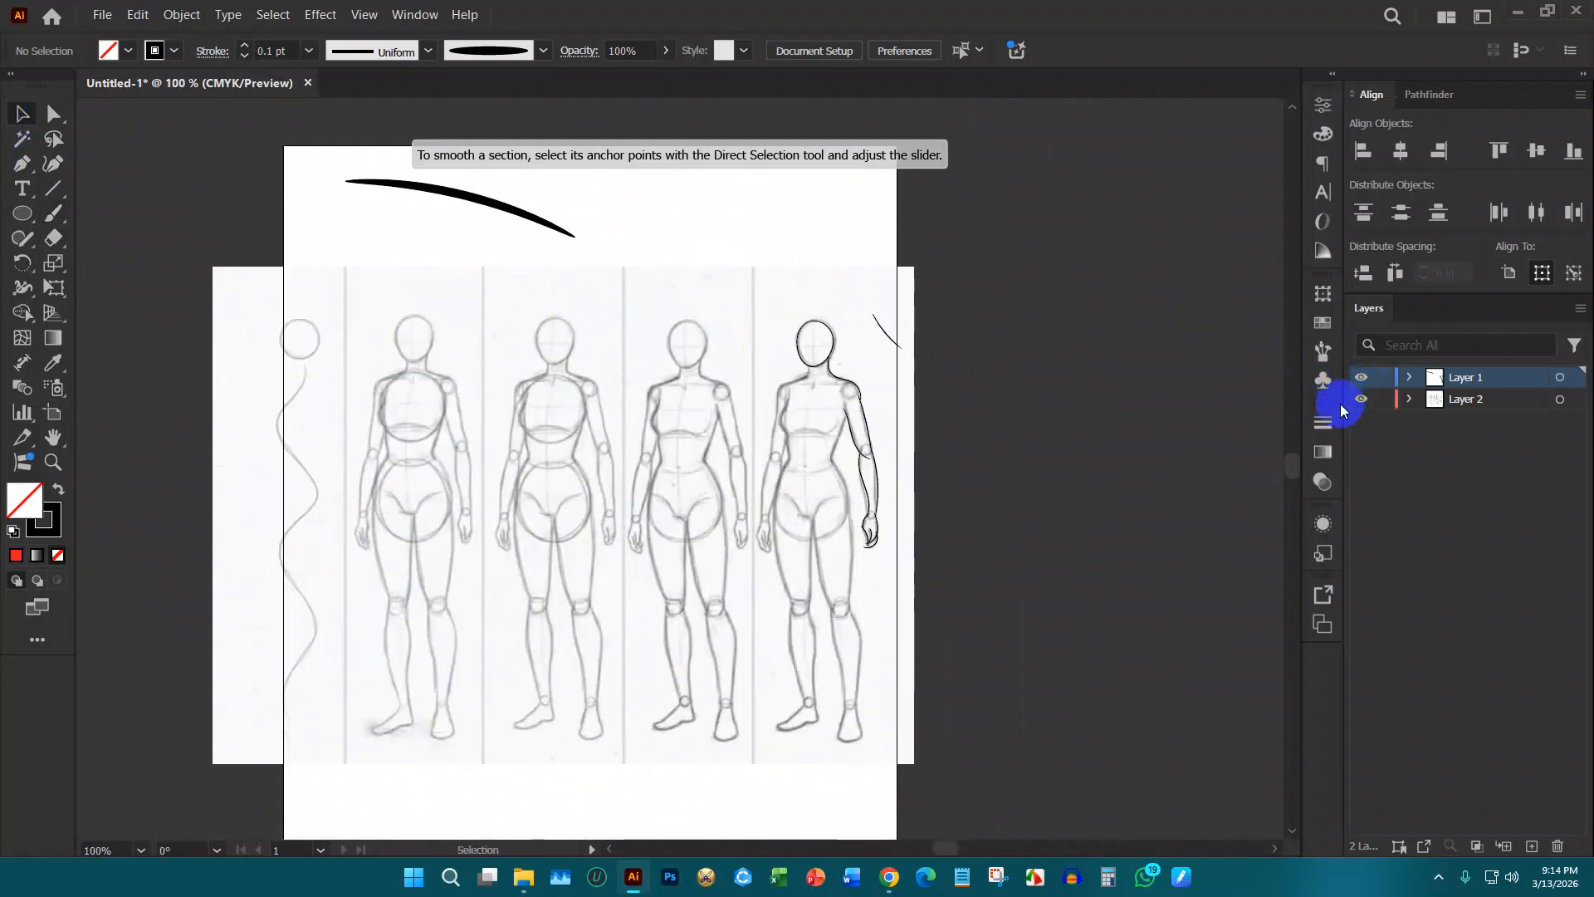
{"action": "left_click_drag", "start_coordinate": [293, 174], "coordinate": [877, 586]}
{"action": "key", "text": "Delete"}
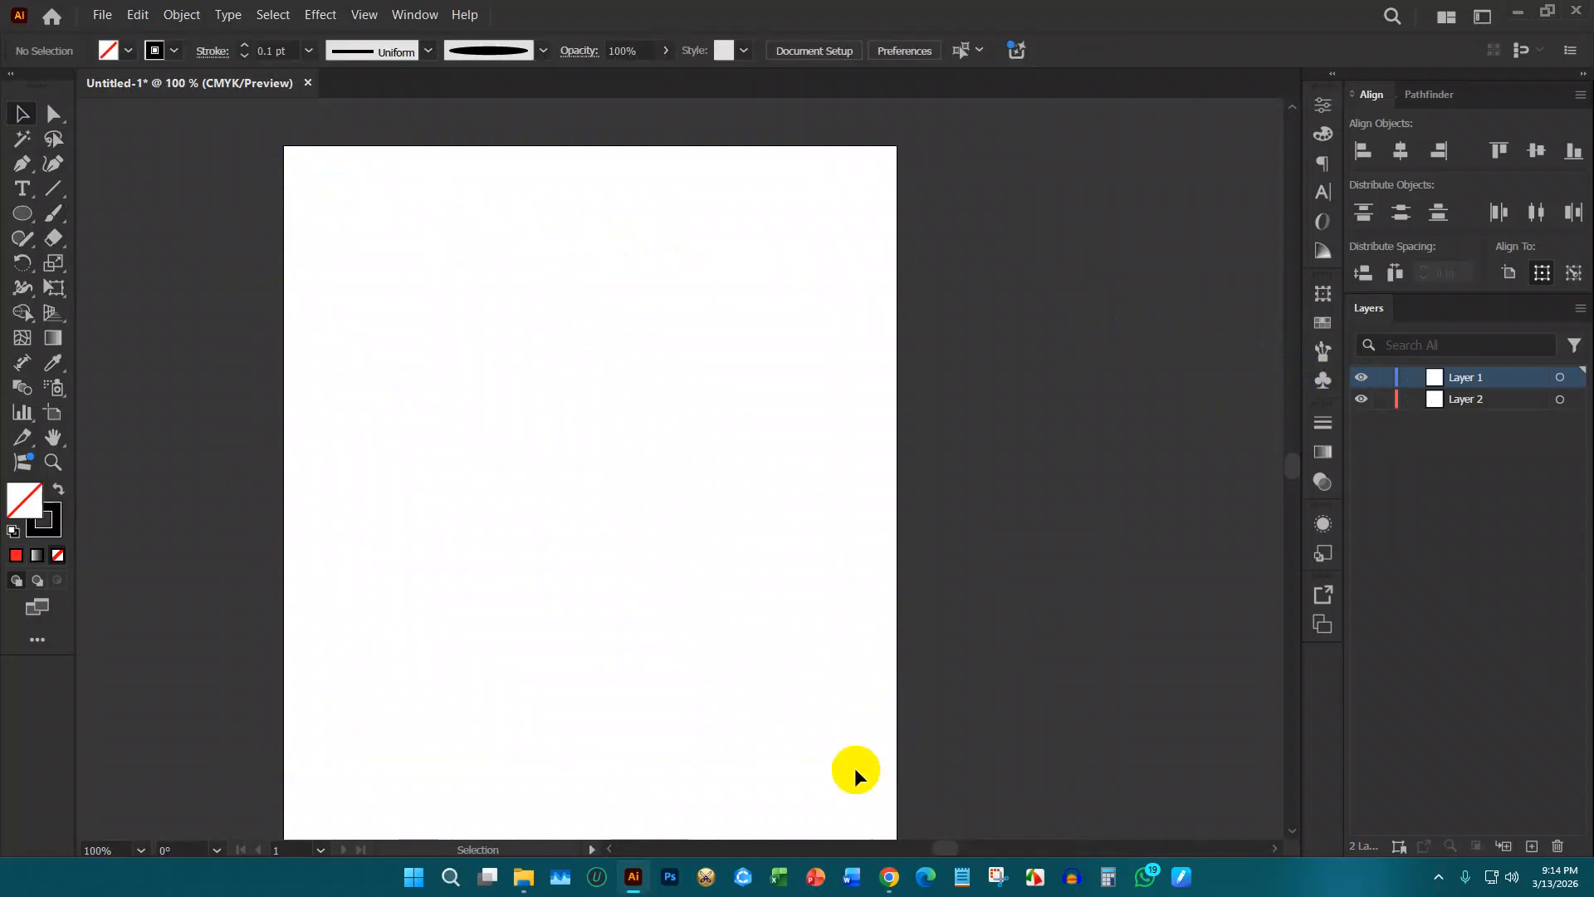
Step: Switch to Chrome's Google Images results and select the whole existing search query
{"action": "mouse_move", "coordinate": [882, 871]}
{"action": "left_click", "coordinate": [698, 793]}
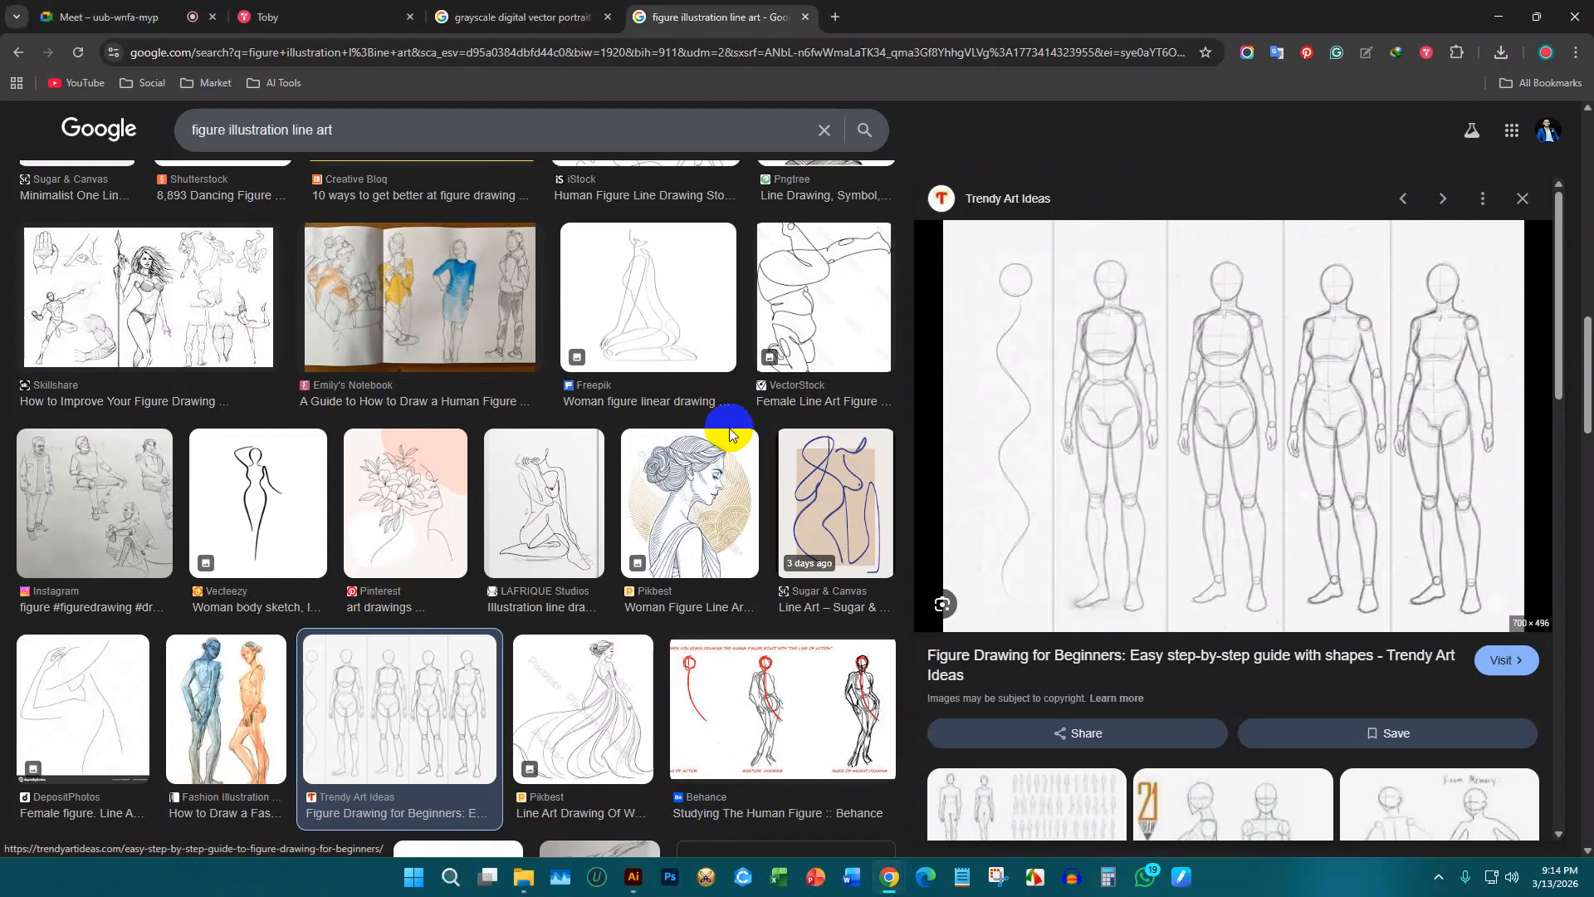
{"action": "scroll", "coordinate": [729, 427], "scroll_direction": "up", "scroll_amount": 10}
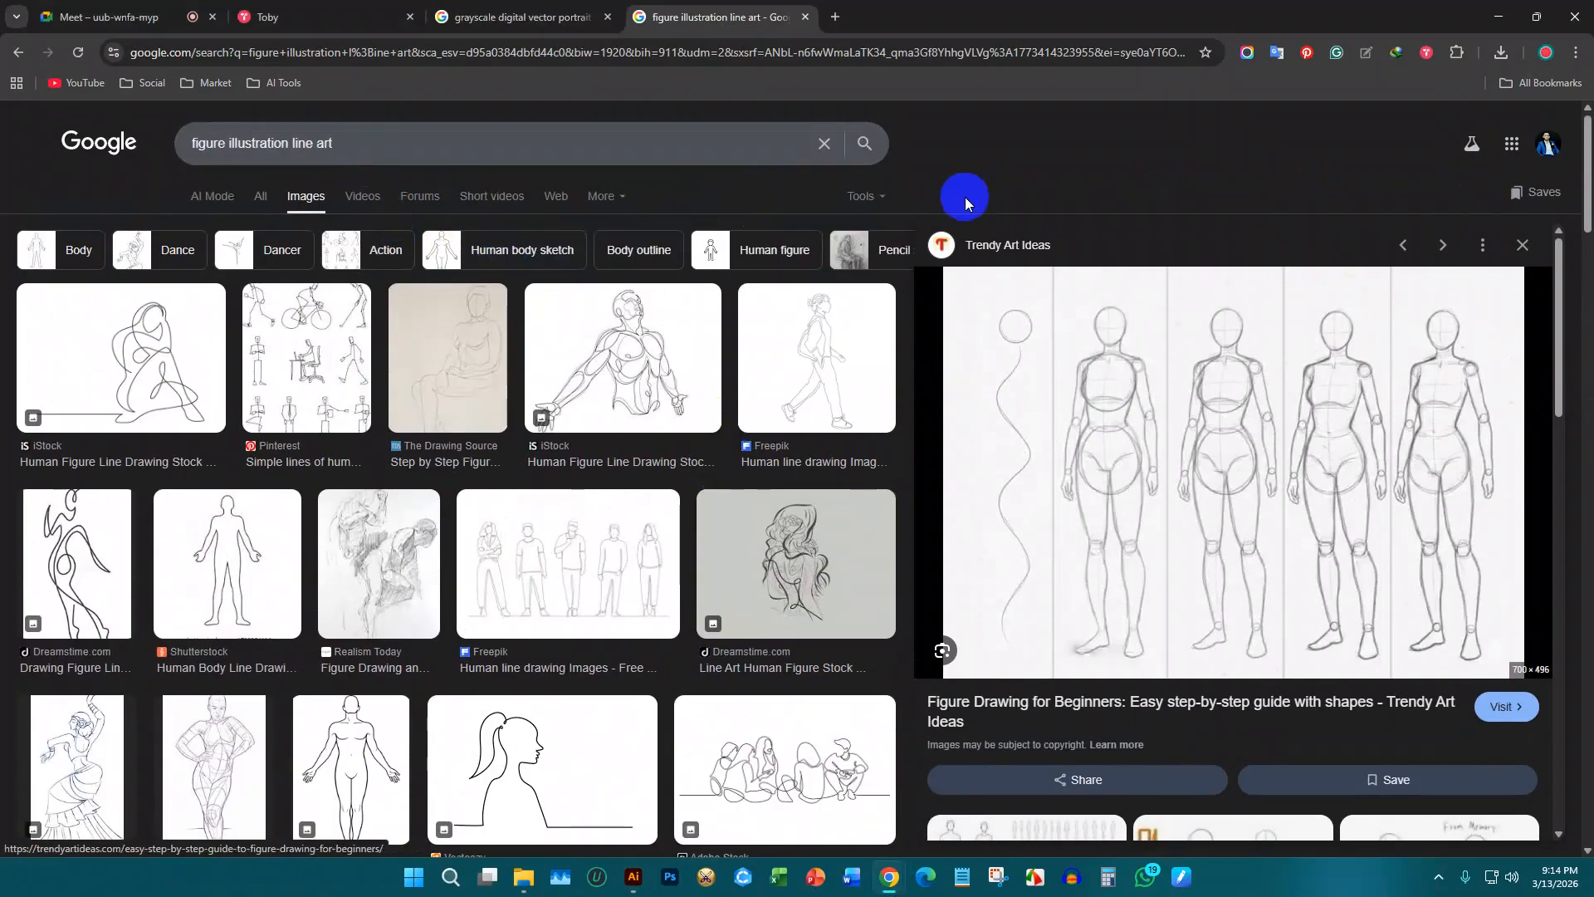
{"action": "left_click_drag", "start_coordinate": [458, 162], "coordinate": [101, 177]}
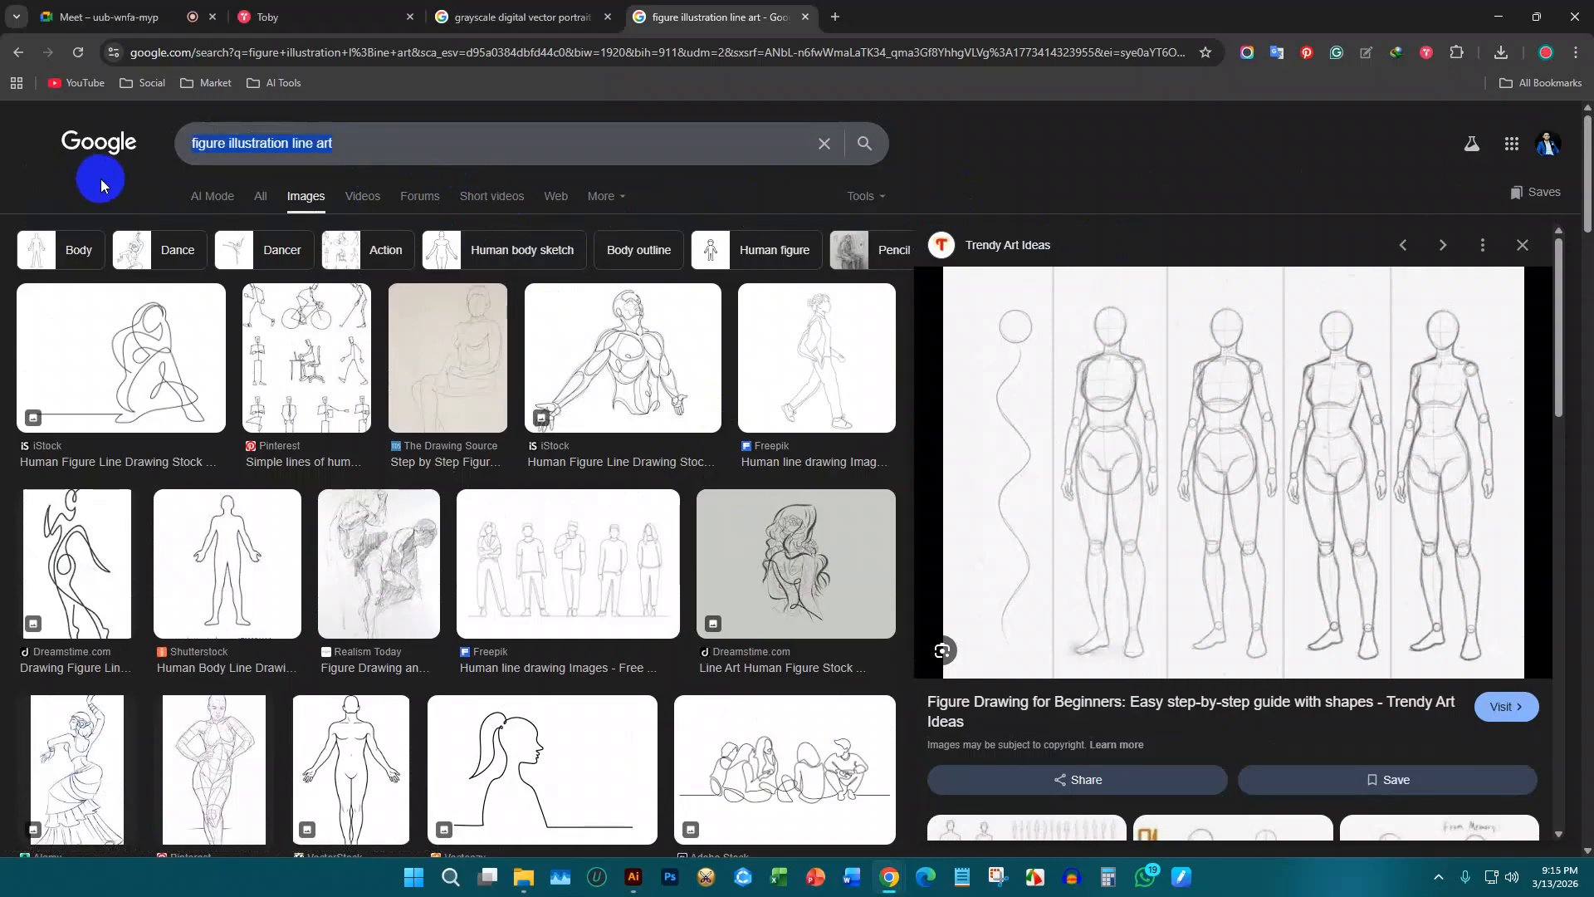
{"action": "type", "text": "wwe"}
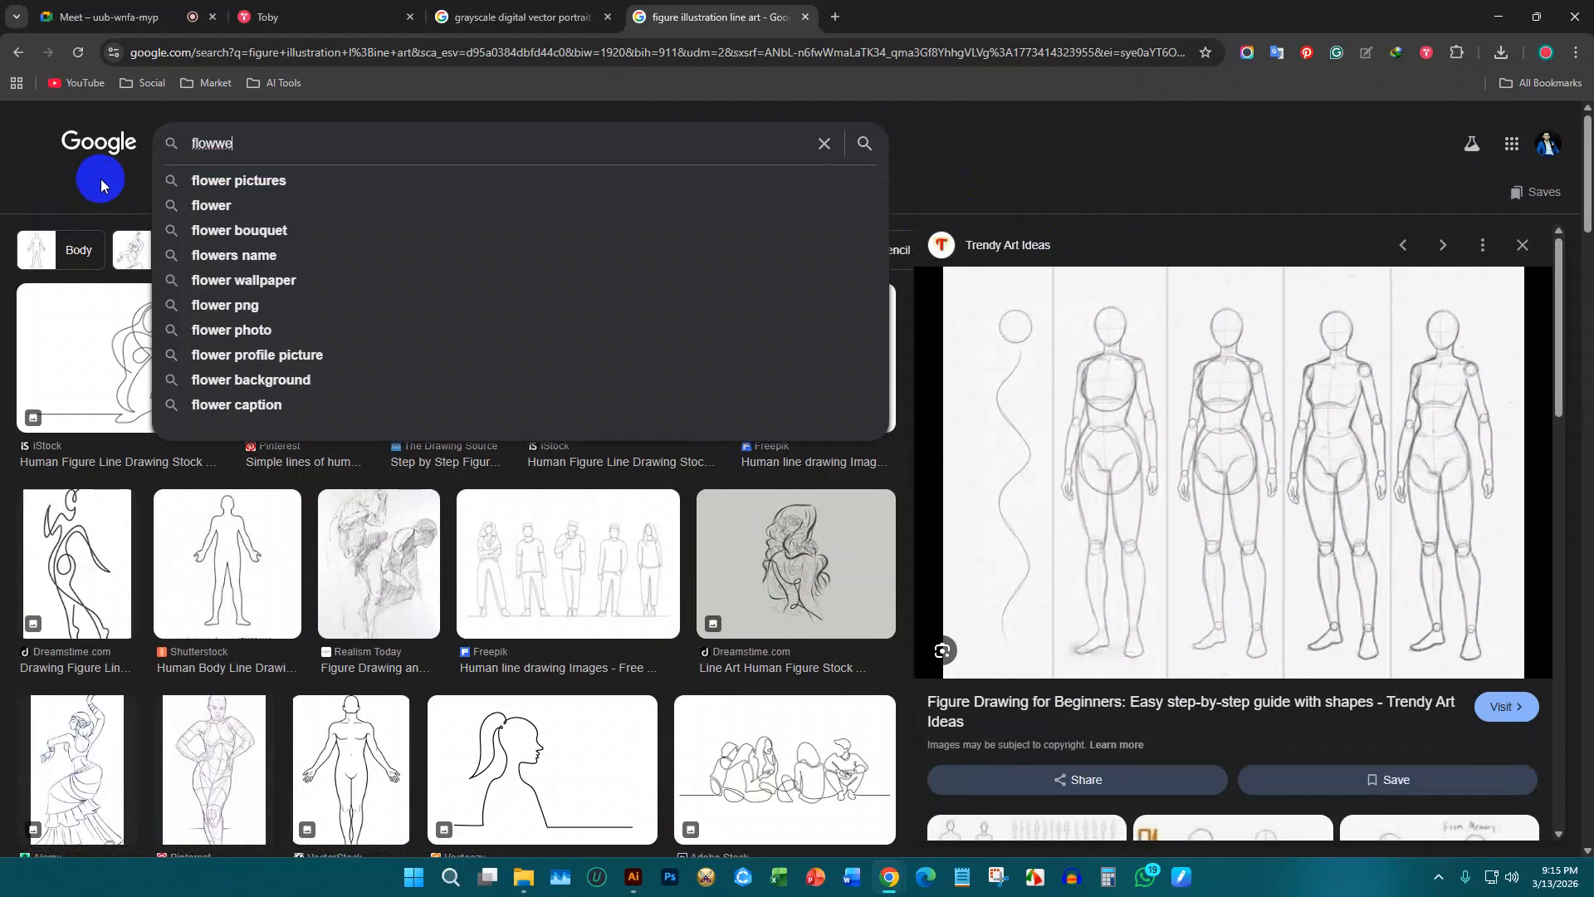
{"action": "key", "text": "BackSpace"}
{"action": "key", "text": "BackSpace"}
{"action": "key", "text": "BackSpace"}
{"action": "key", "text": "BackSpace"}
{"action": "key", "text": "BackSpace"}
{"action": "key", "text": "BackSpace"}
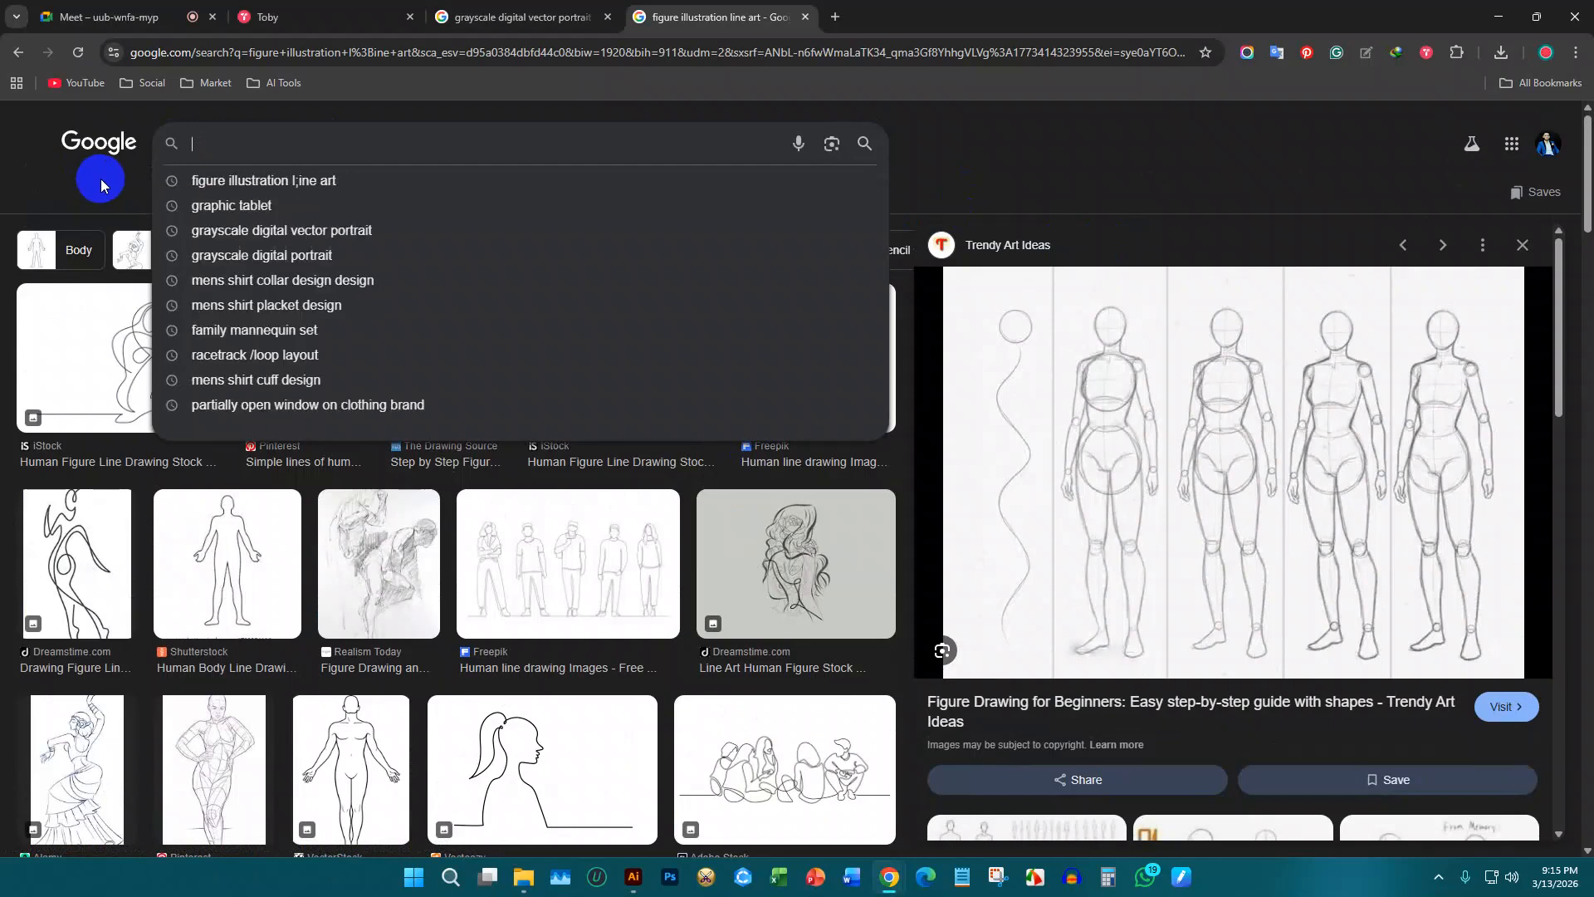
Step: Search Google Images for "mascot cartoon vector"
{"action": "type", "text": "mascopt"}
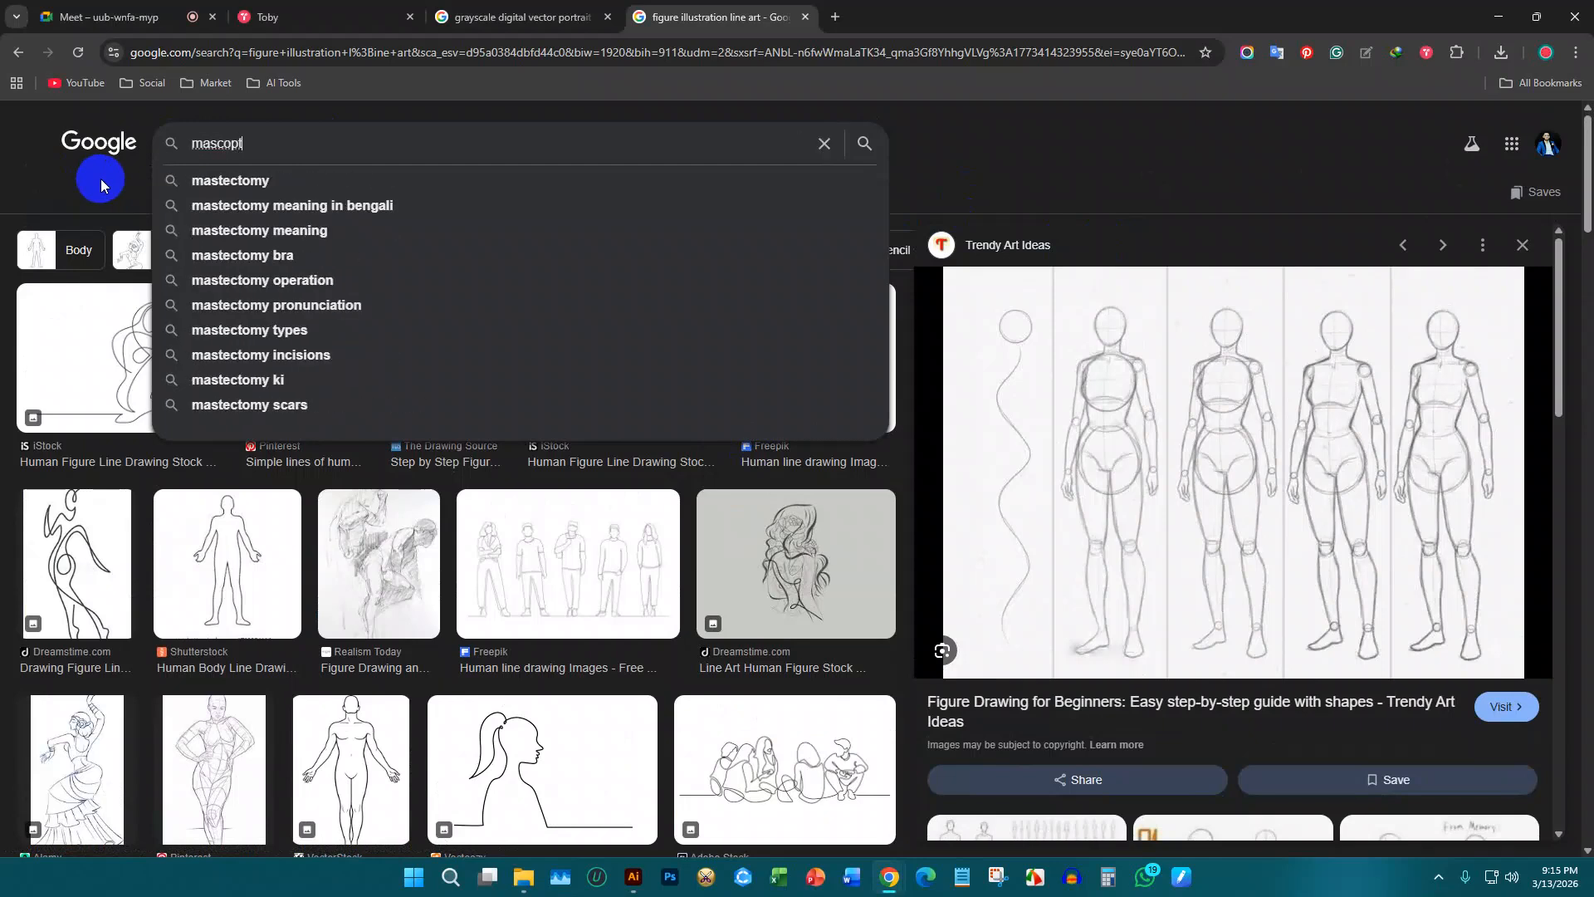
{"action": "key", "text": "BackSpace"}
{"action": "key", "text": "BackSpace"}
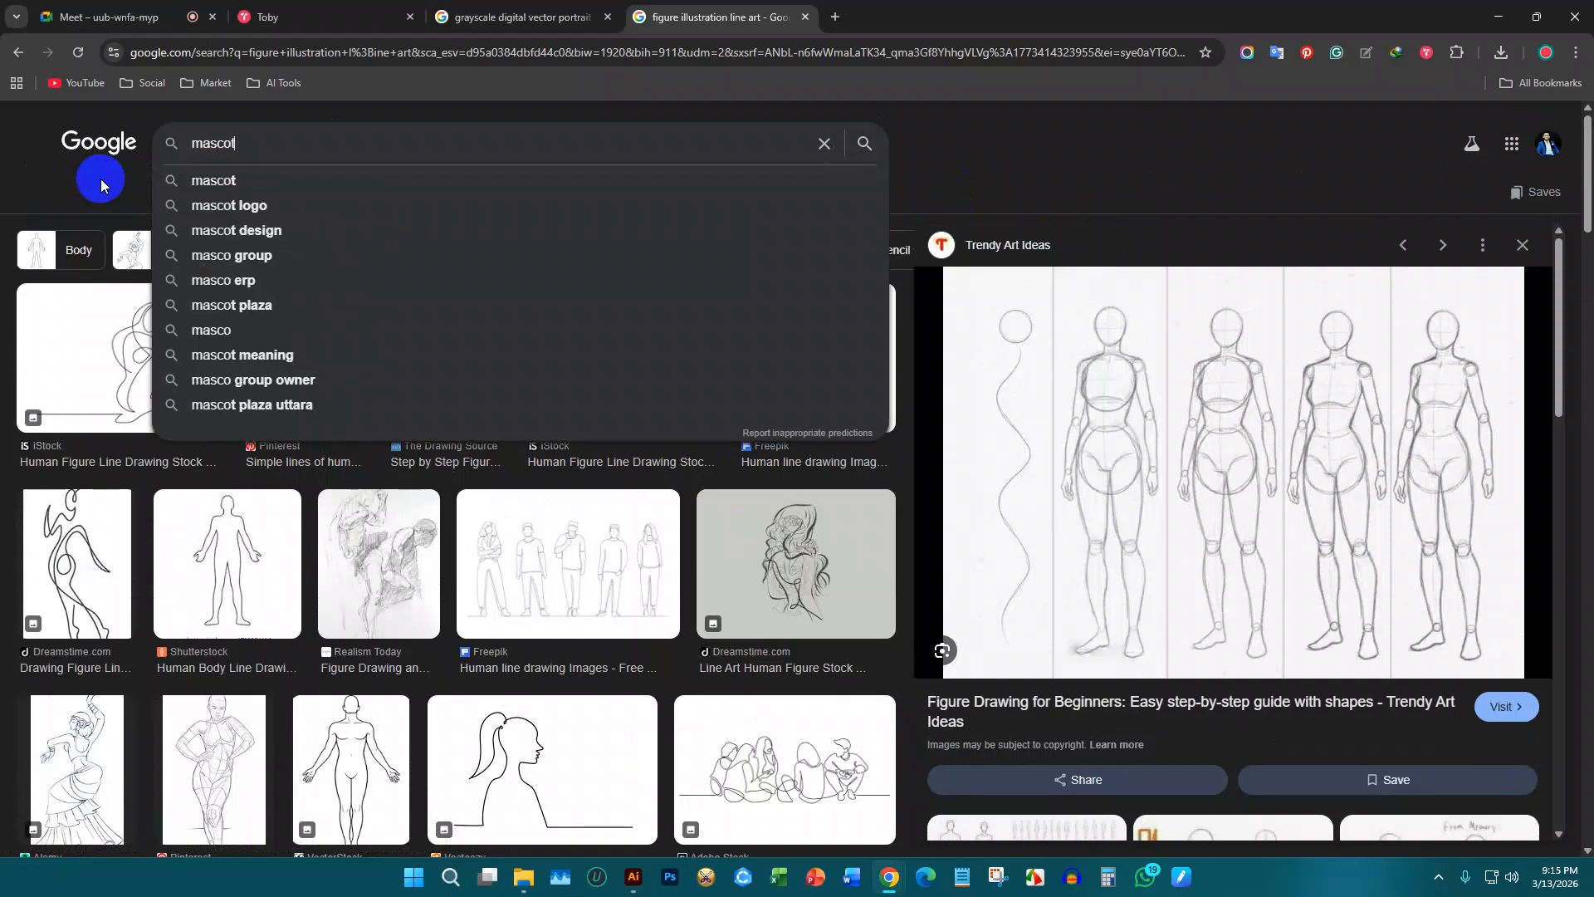
{"action": "type", "text": "t c"}
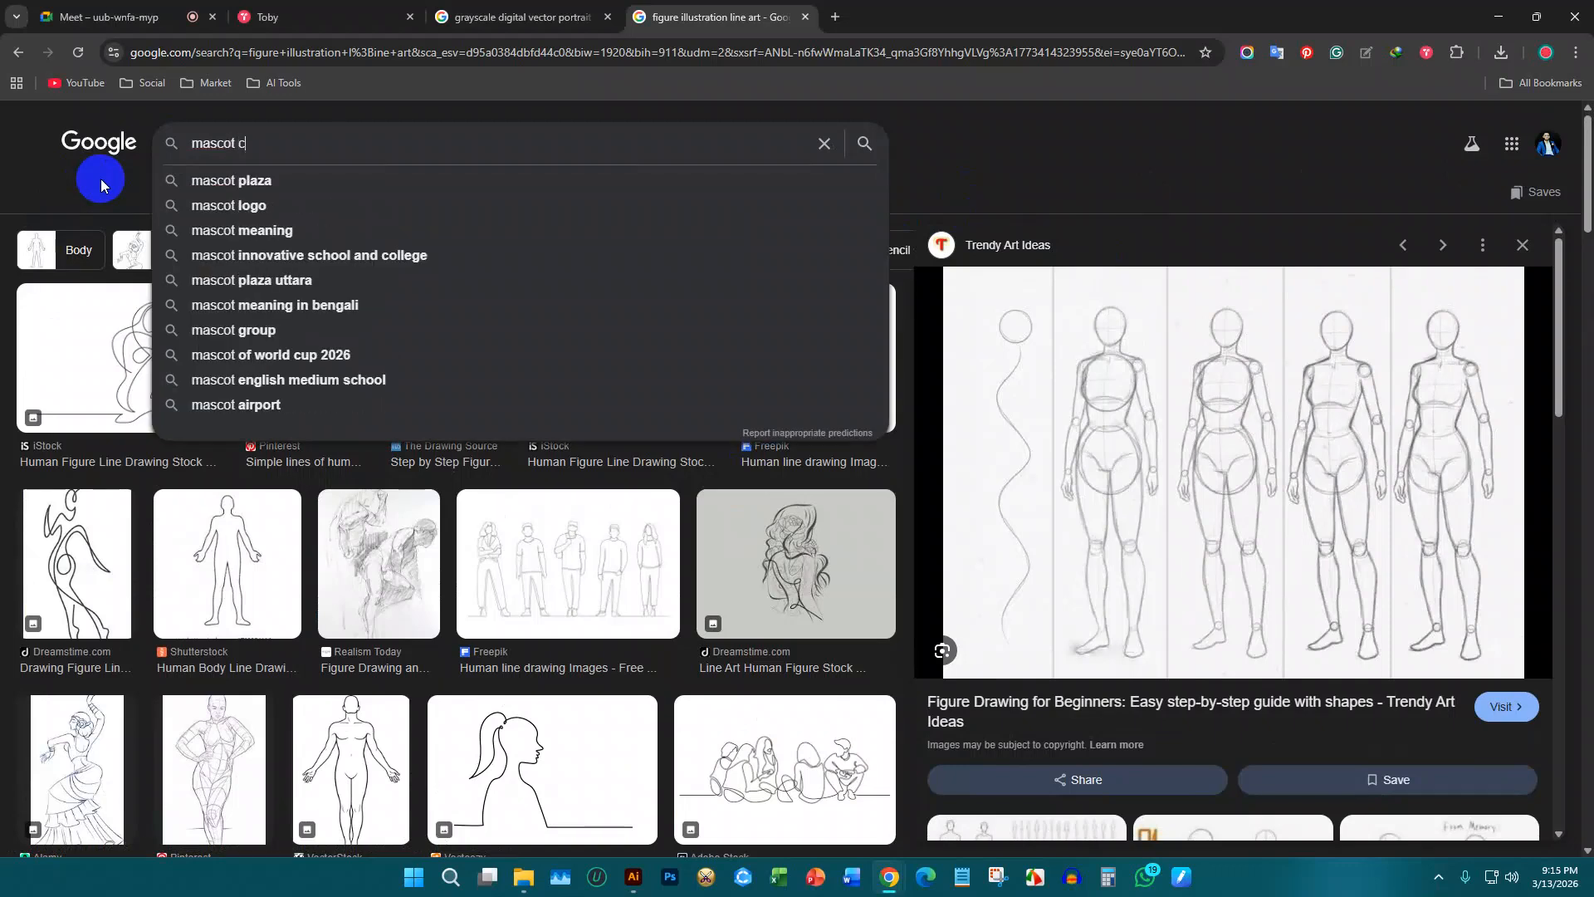
{"action": "type", "text": "artoon vec"}
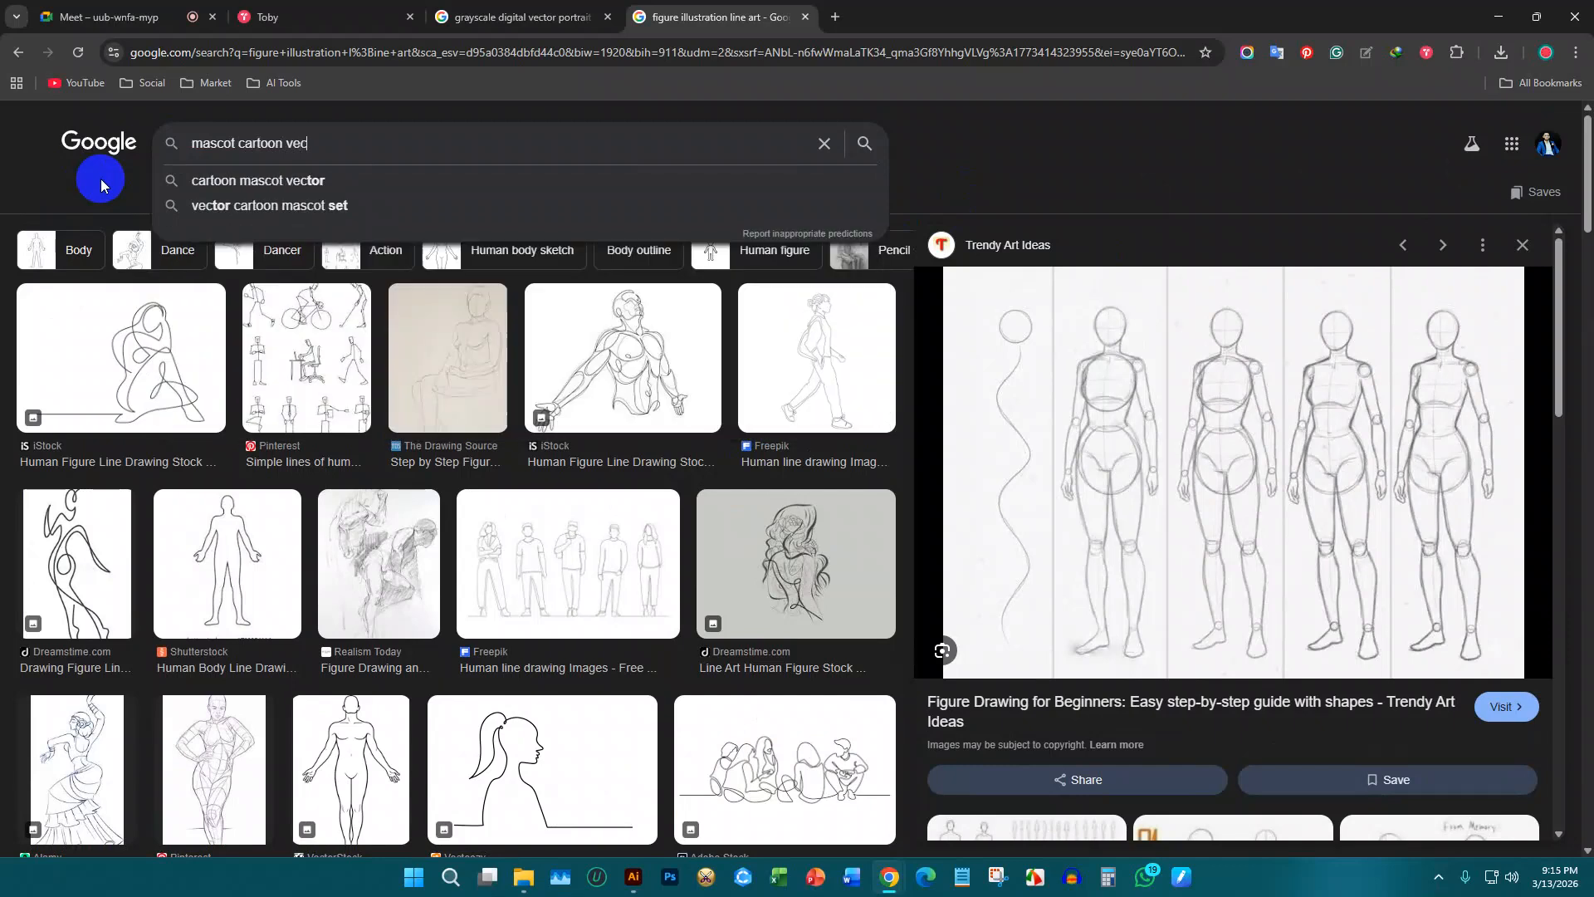
{"action": "type", "text": "tor"}
{"action": "key", "text": "Return"}
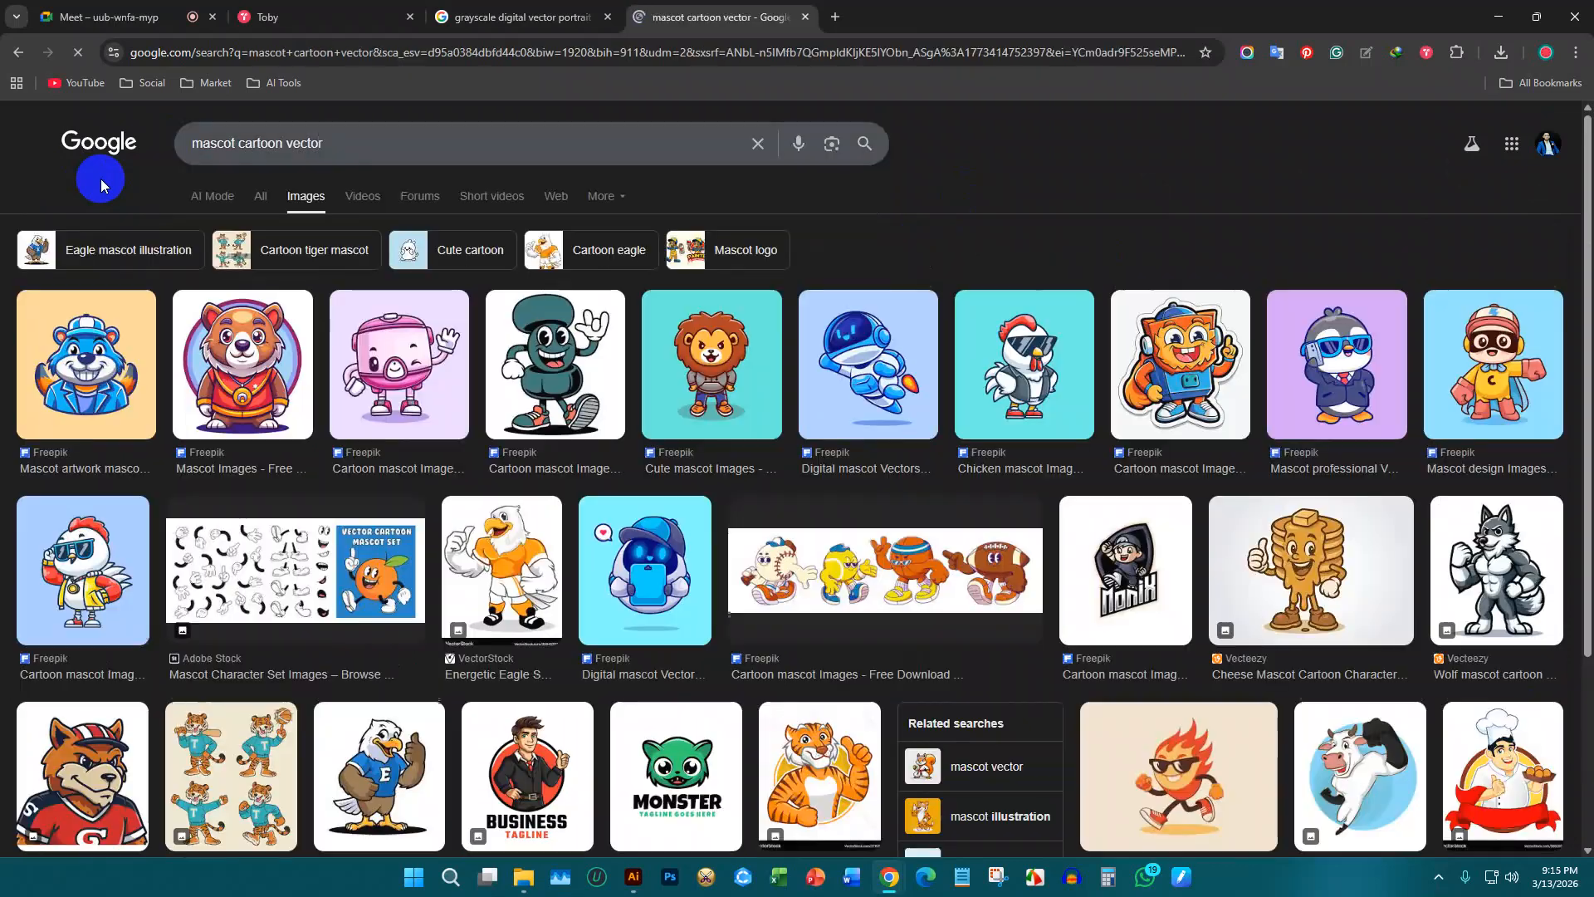
Step: Copy the image of the chicken mascot wearing sunglasses from its preview and paste it into the Illustrator document
{"action": "left_click", "coordinate": [1044, 380]}
{"action": "right_click", "coordinate": [1178, 368]}
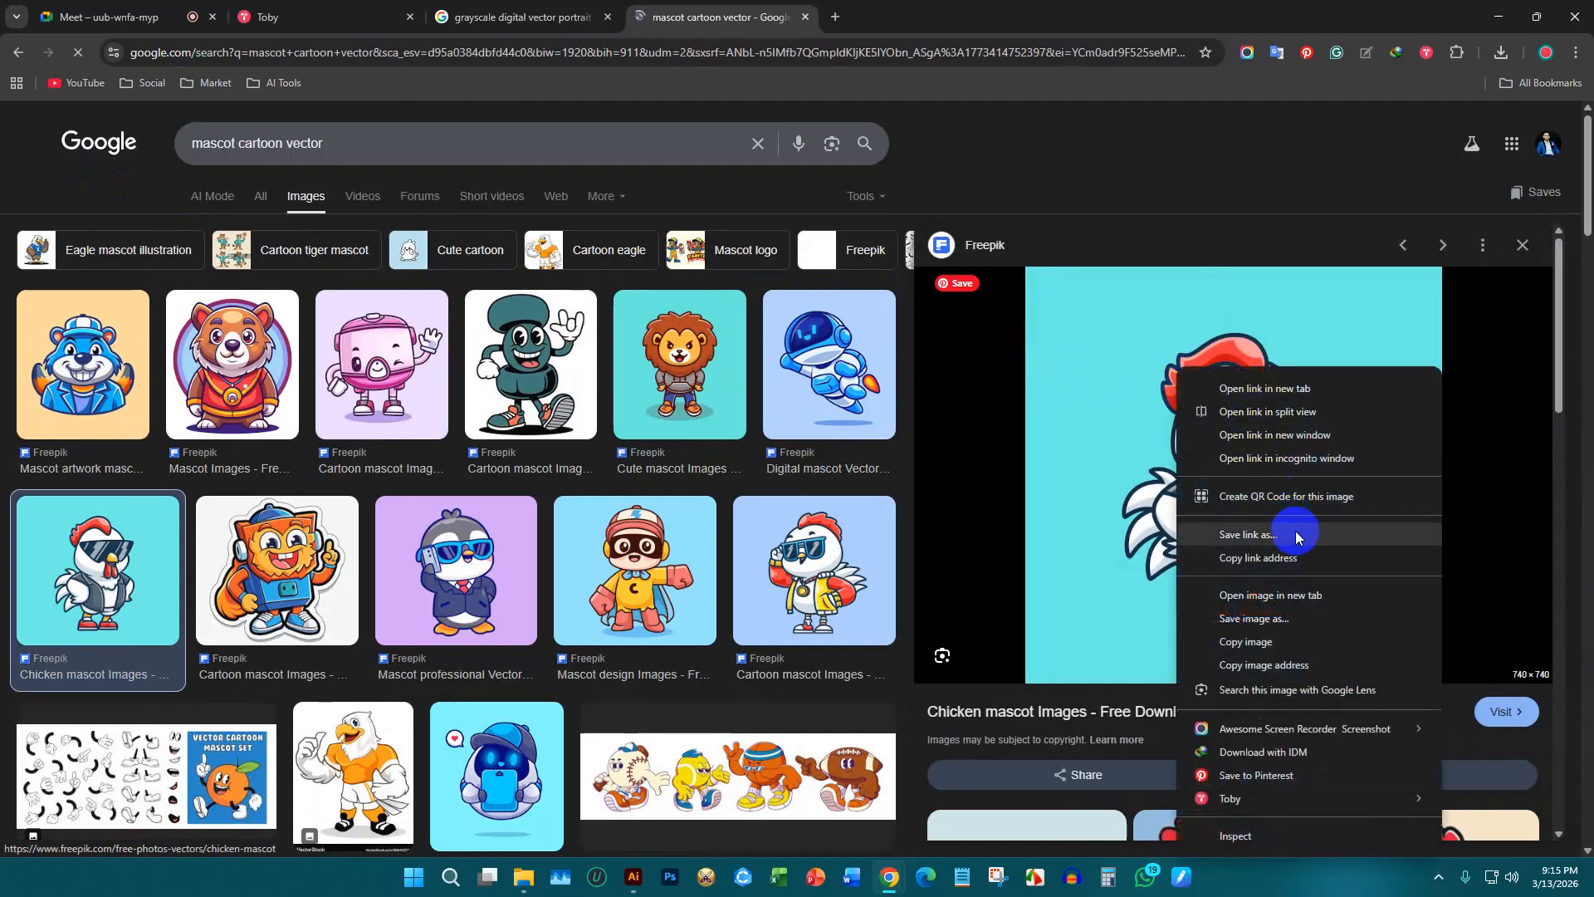
{"action": "left_click", "coordinate": [1275, 648]}
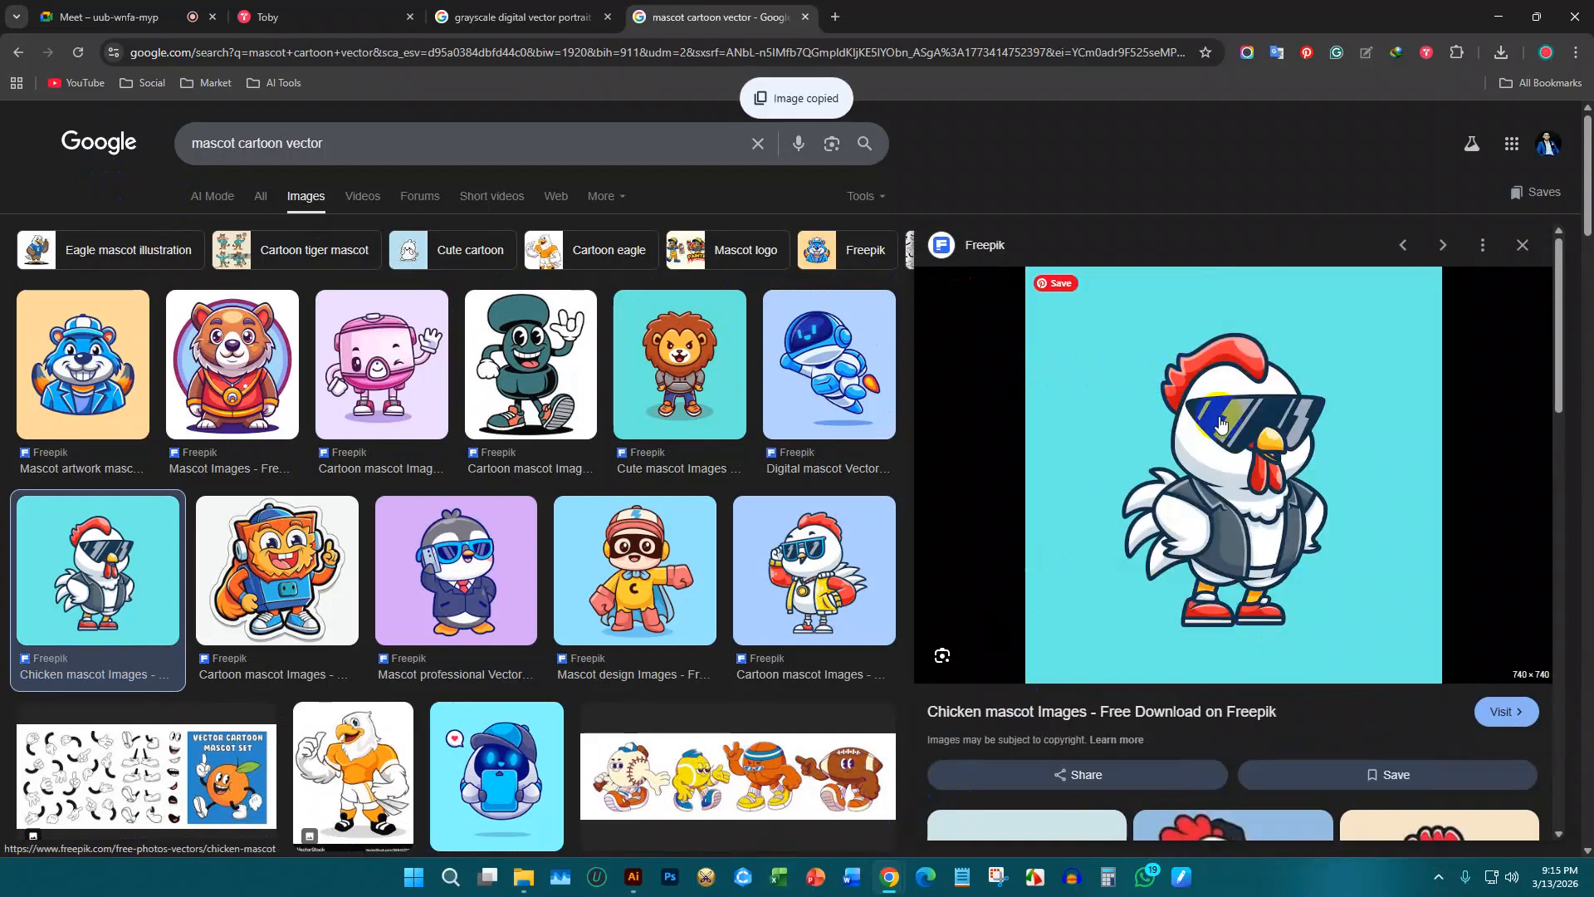
{"action": "left_click", "coordinate": [639, 876]}
{"action": "key", "text": "ctrl+v"}
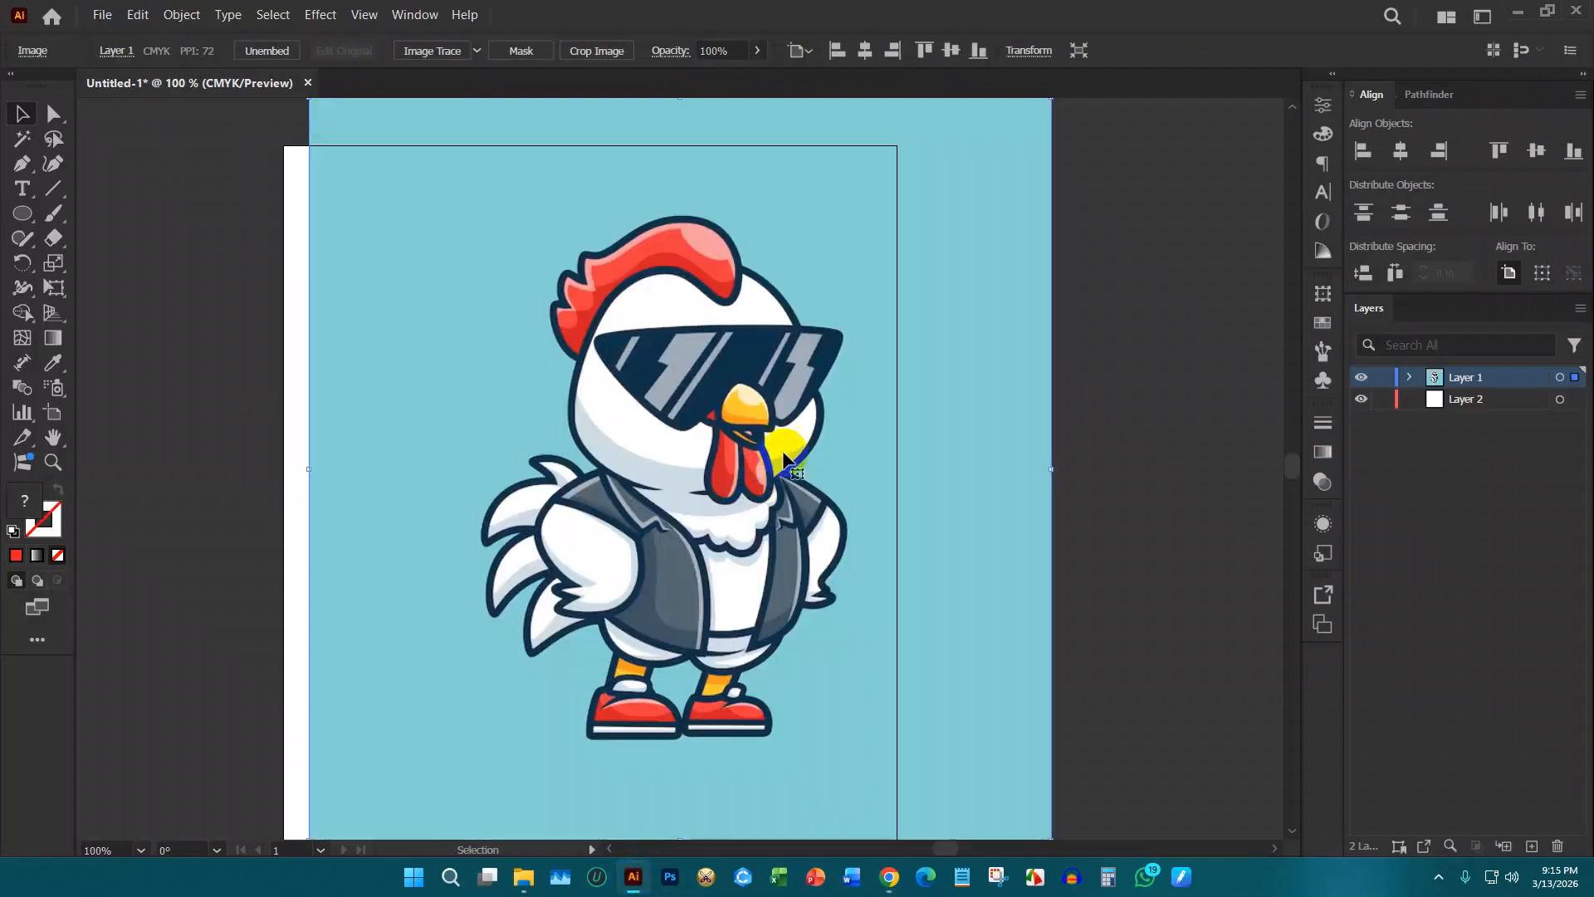
Step: Reposition the chicken image over the artboard, move Layer 1 beneath Layer 2, lock Layer 1 and make Layer 2 active
{"action": "key", "text": "ctrl+minus"}
{"action": "left_click_drag", "start_coordinate": [782, 454], "coordinate": [754, 523]}
{"action": "left_click_drag", "start_coordinate": [1459, 374], "coordinate": [1459, 419]}
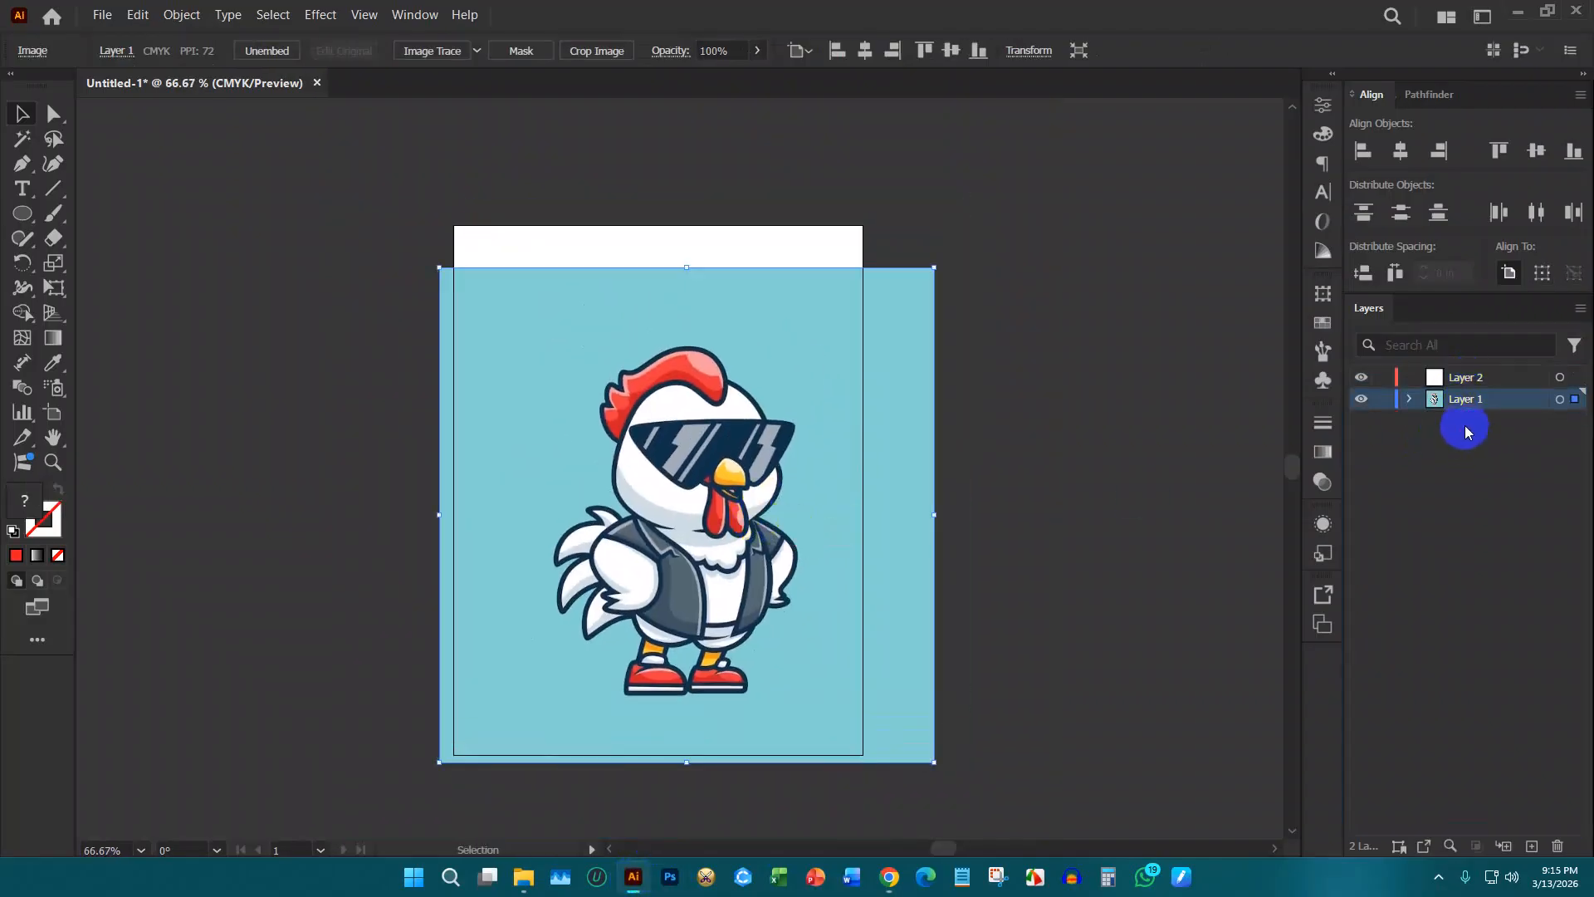
{"action": "left_click", "coordinate": [1394, 402]}
{"action": "left_click", "coordinate": [1495, 375]}
Step: Paint a curved test stroke in the empty area beside the chicken using the Paintbrush with a green 1 pt stroke
{"action": "scroll", "coordinate": [789, 509], "scroll_direction": "up", "scroll_amount": 1}
{"action": "scroll", "coordinate": [790, 509], "scroll_direction": "down", "scroll_amount": 1}
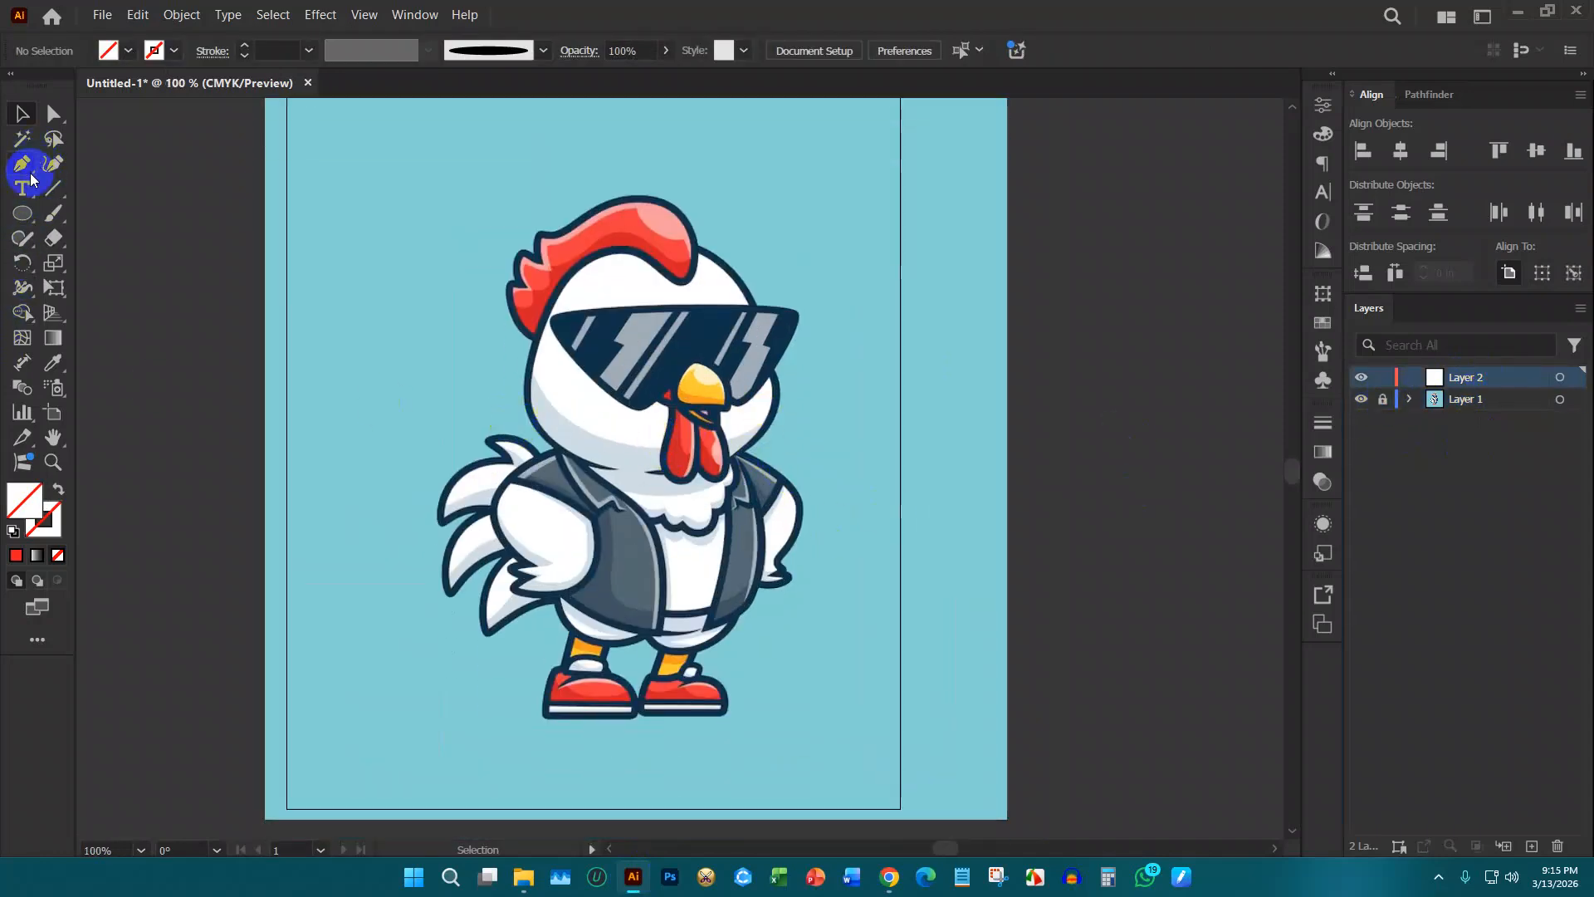
{"action": "left_click", "coordinate": [51, 214]}
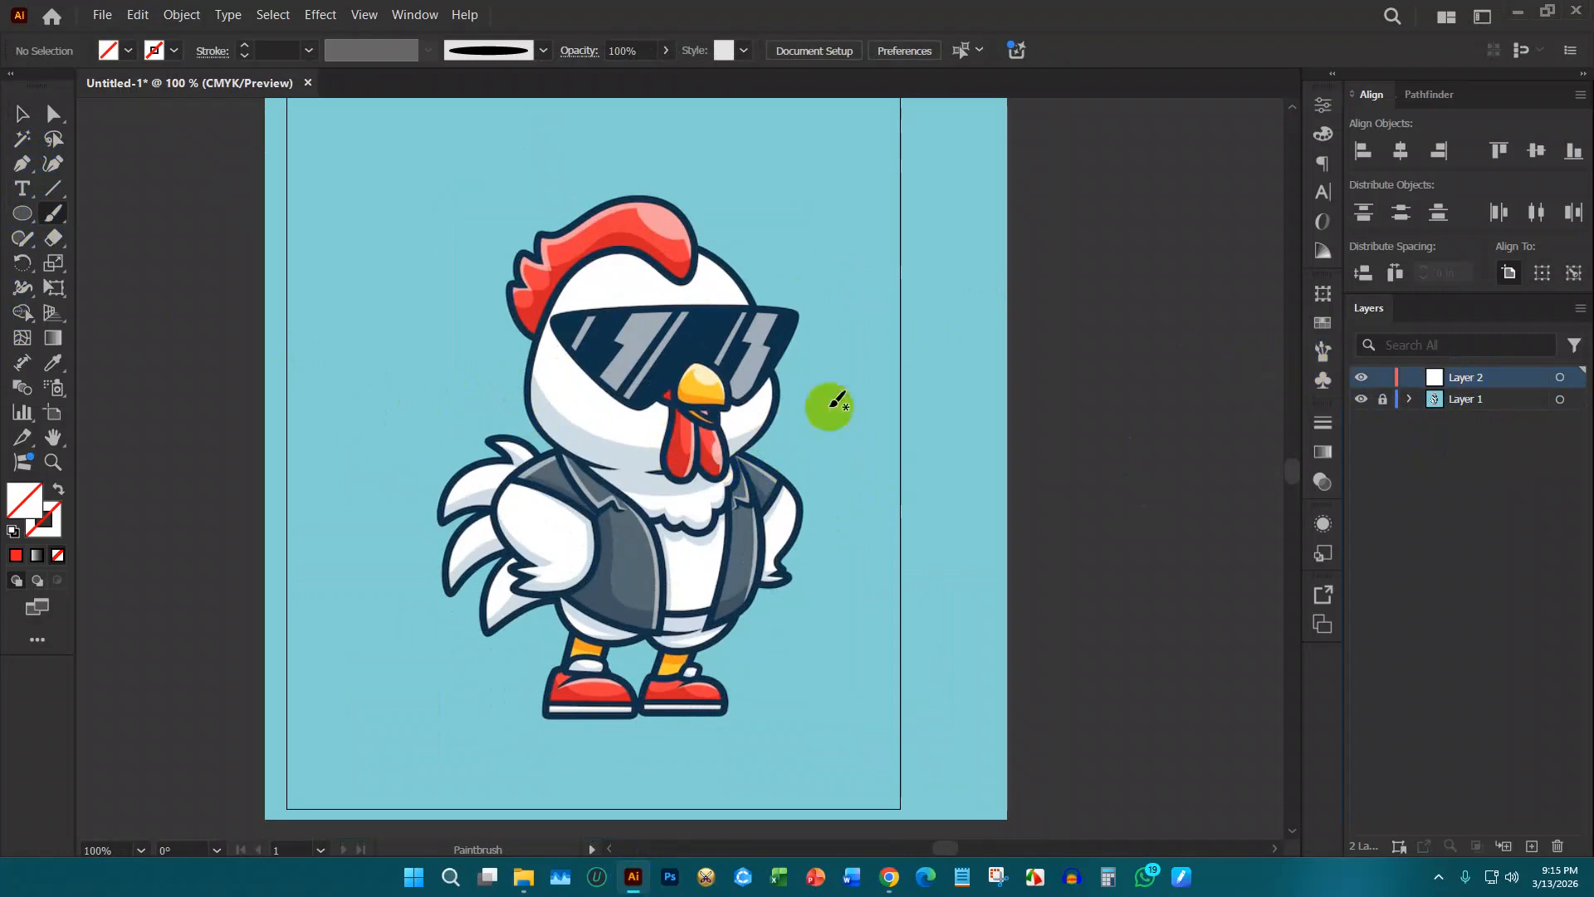
{"action": "scroll", "coordinate": [628, 446], "scroll_direction": "up", "scroll_amount": 2}
{"action": "scroll", "coordinate": [643, 428], "scroll_direction": "down", "scroll_amount": 3}
{"action": "scroll", "coordinate": [748, 548], "scroll_direction": "down", "scroll_amount": 4}
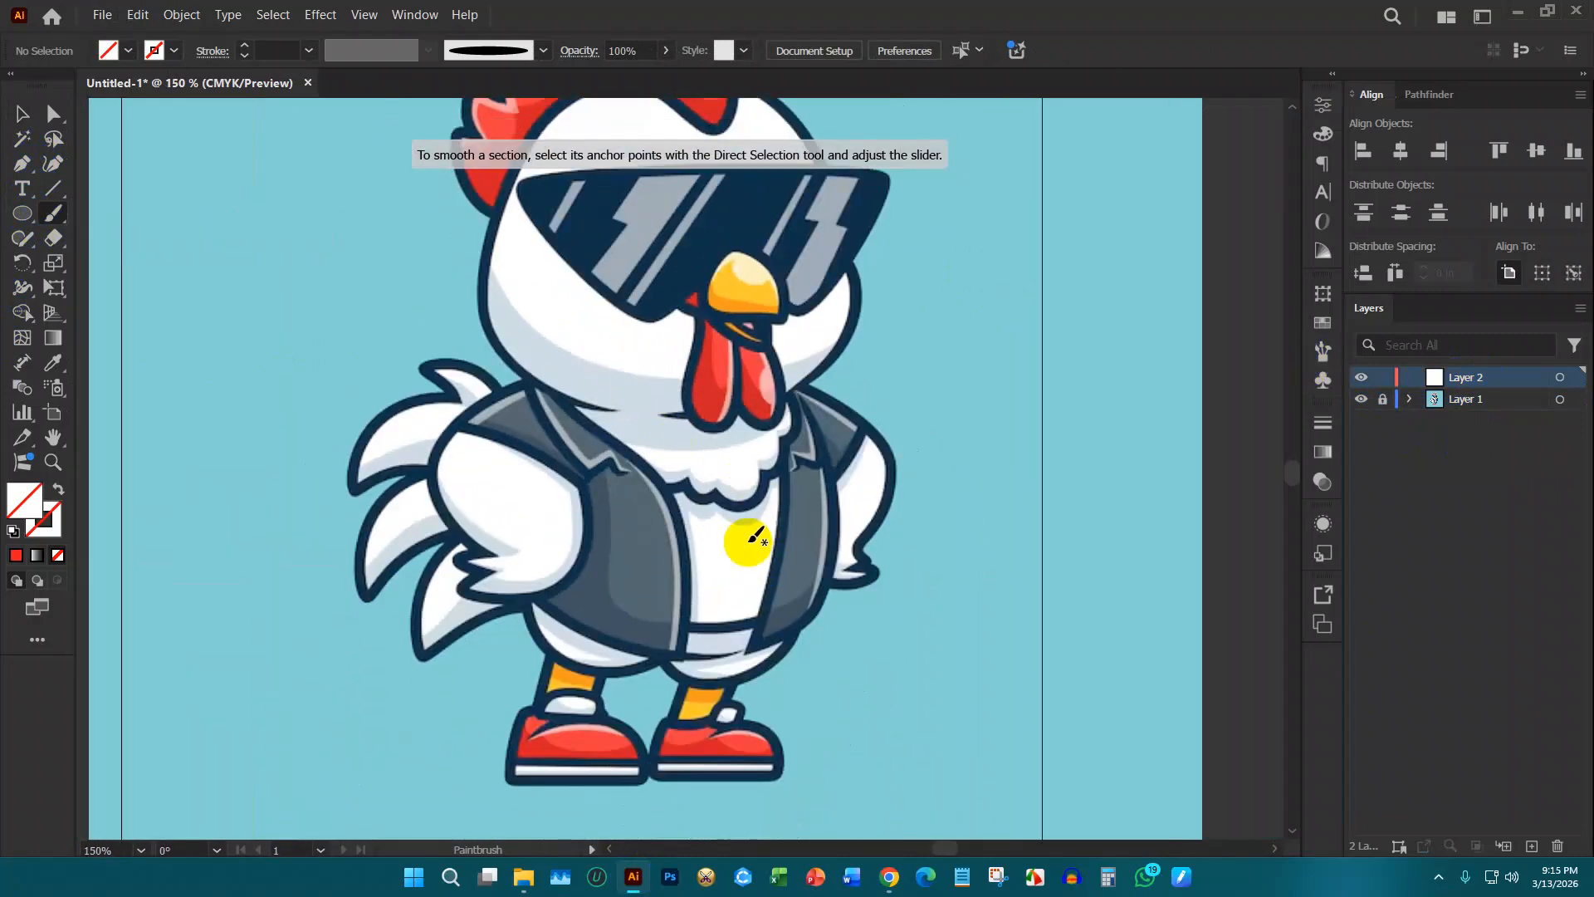
{"action": "scroll", "coordinate": [723, 556], "scroll_direction": "down", "scroll_amount": 2}
{"action": "scroll", "coordinate": [705, 548], "scroll_direction": "up", "scroll_amount": 1}
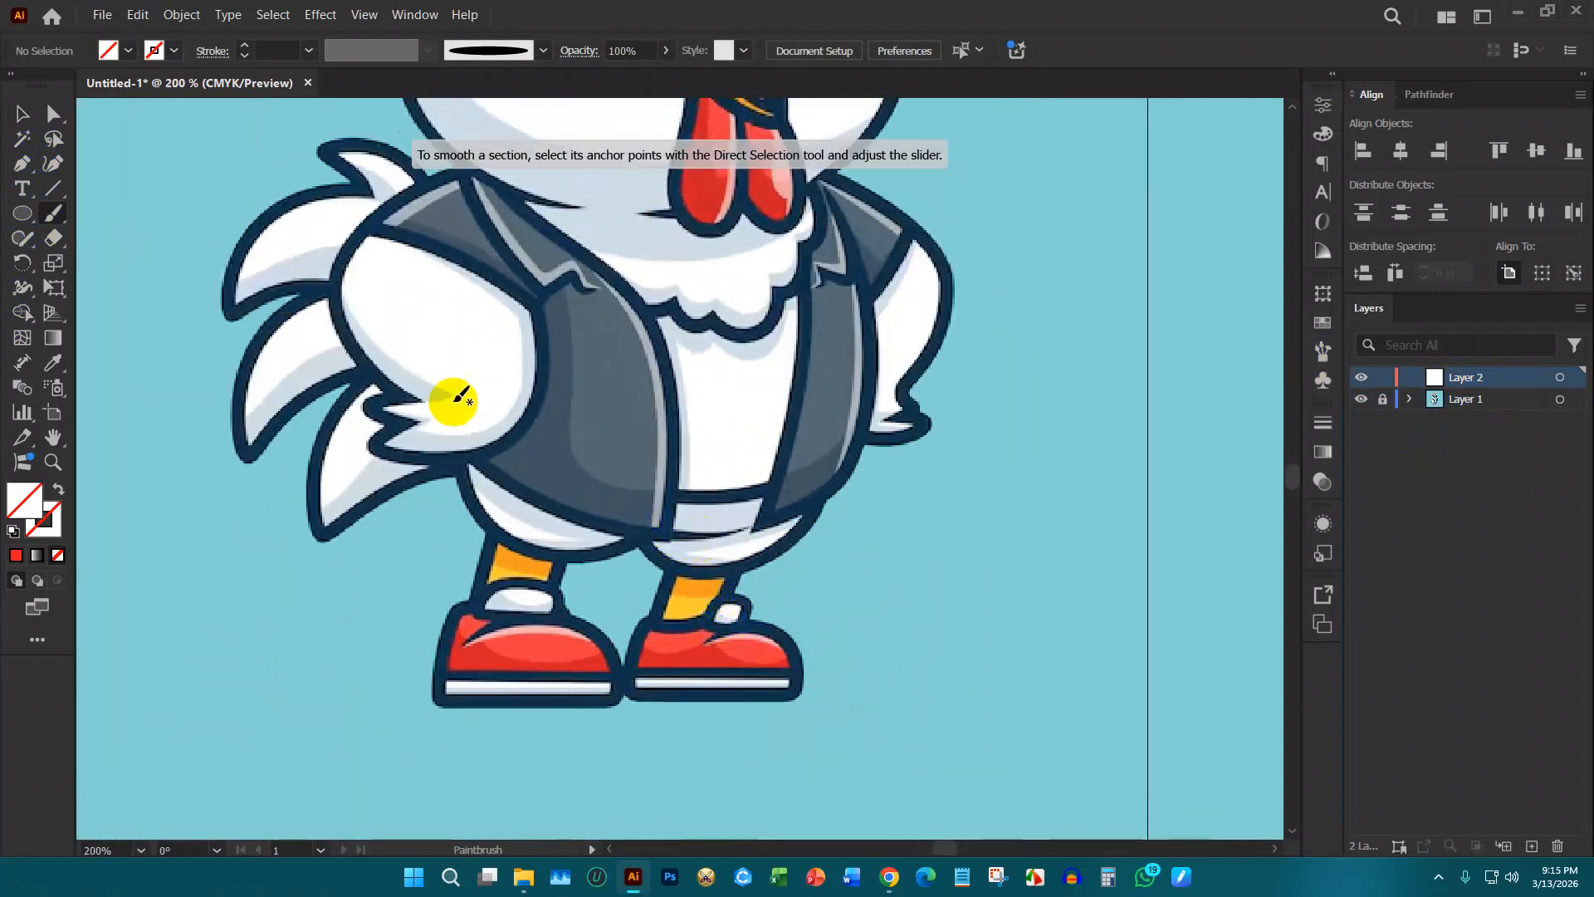
{"action": "left_click", "coordinate": [177, 54]}
{"action": "left_click", "coordinate": [102, 128]}
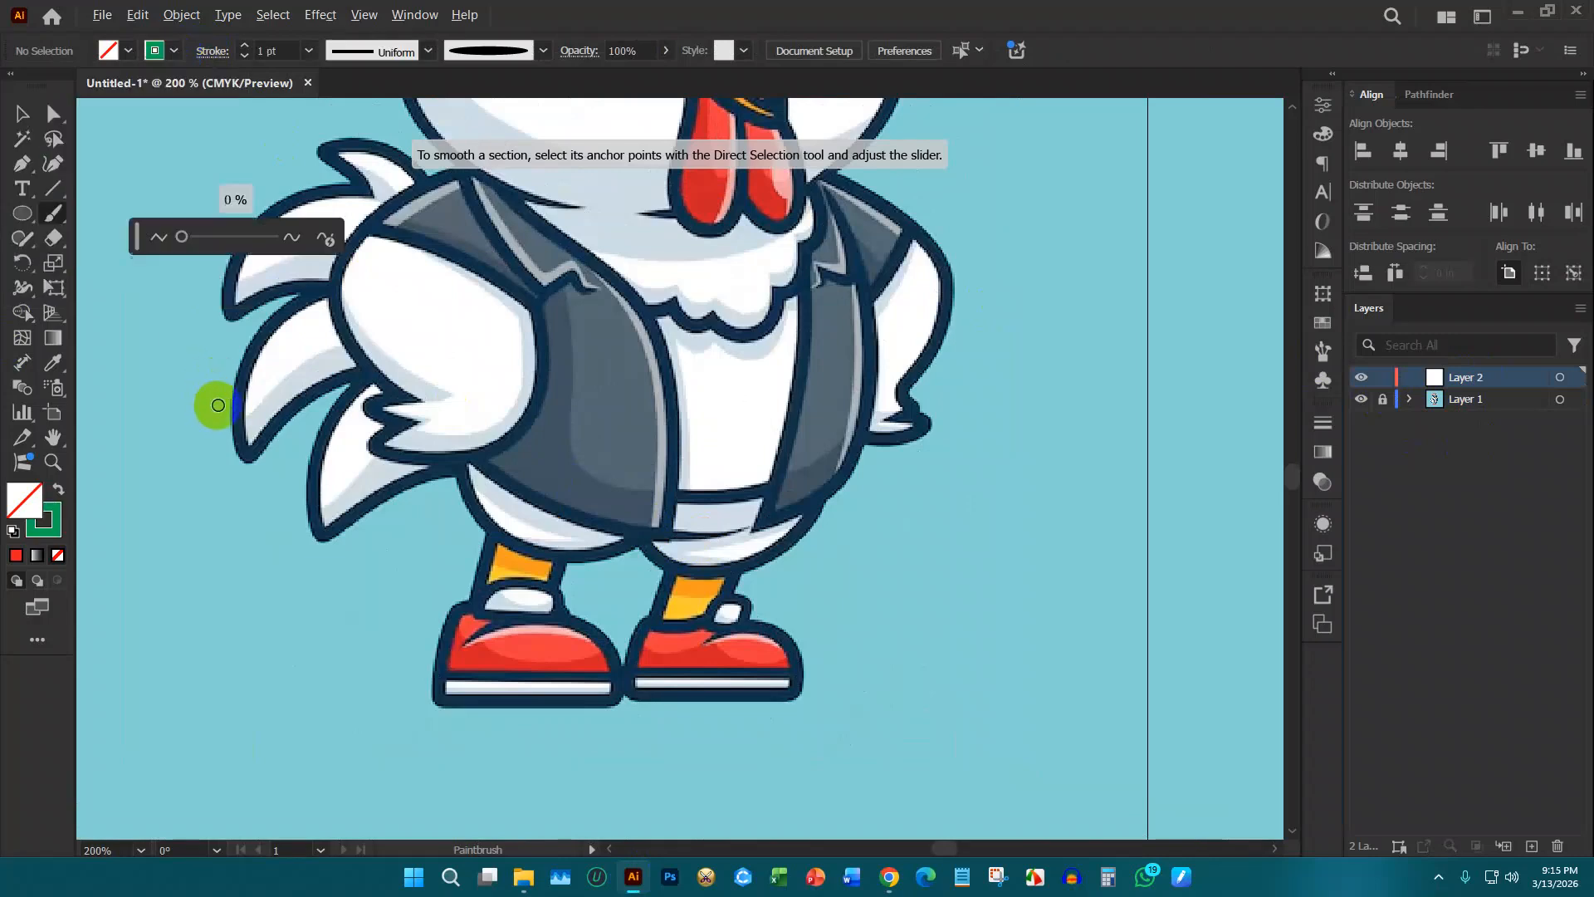
{"action": "scroll", "coordinate": [218, 374], "scroll_direction": "down", "scroll_amount": 1}
{"action": "left_click_drag", "start_coordinate": [849, 362], "coordinate": [915, 718]}
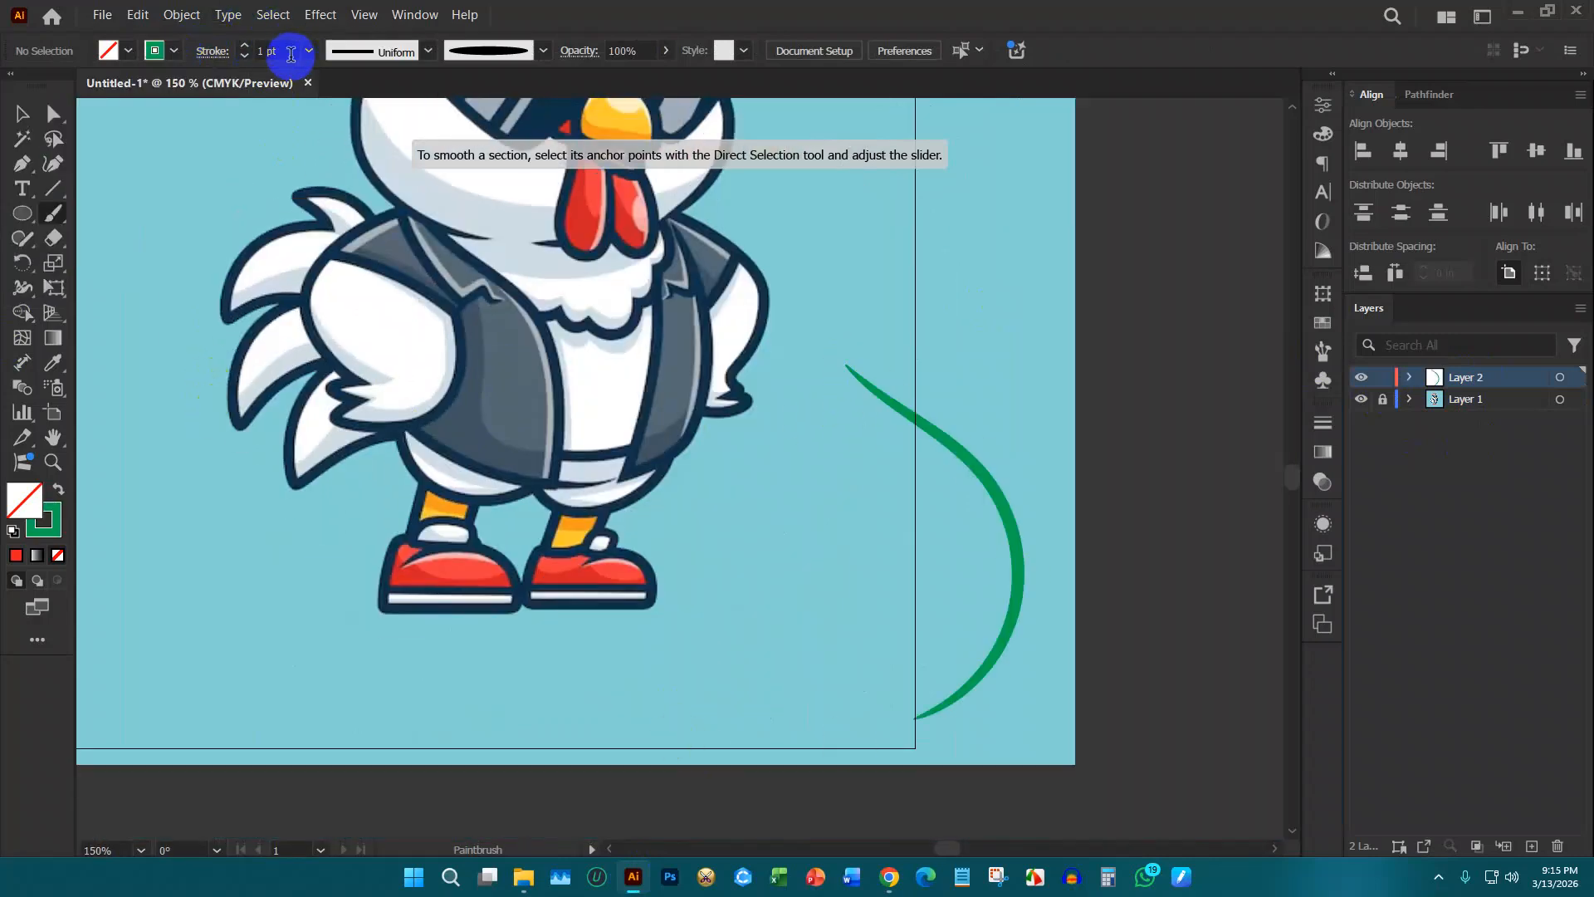
Step: Set the stroke weight to 0.25 pt and trace the sole and upper outline of the chicken's left-hand shoe
{"action": "left_click", "coordinate": [276, 51]}
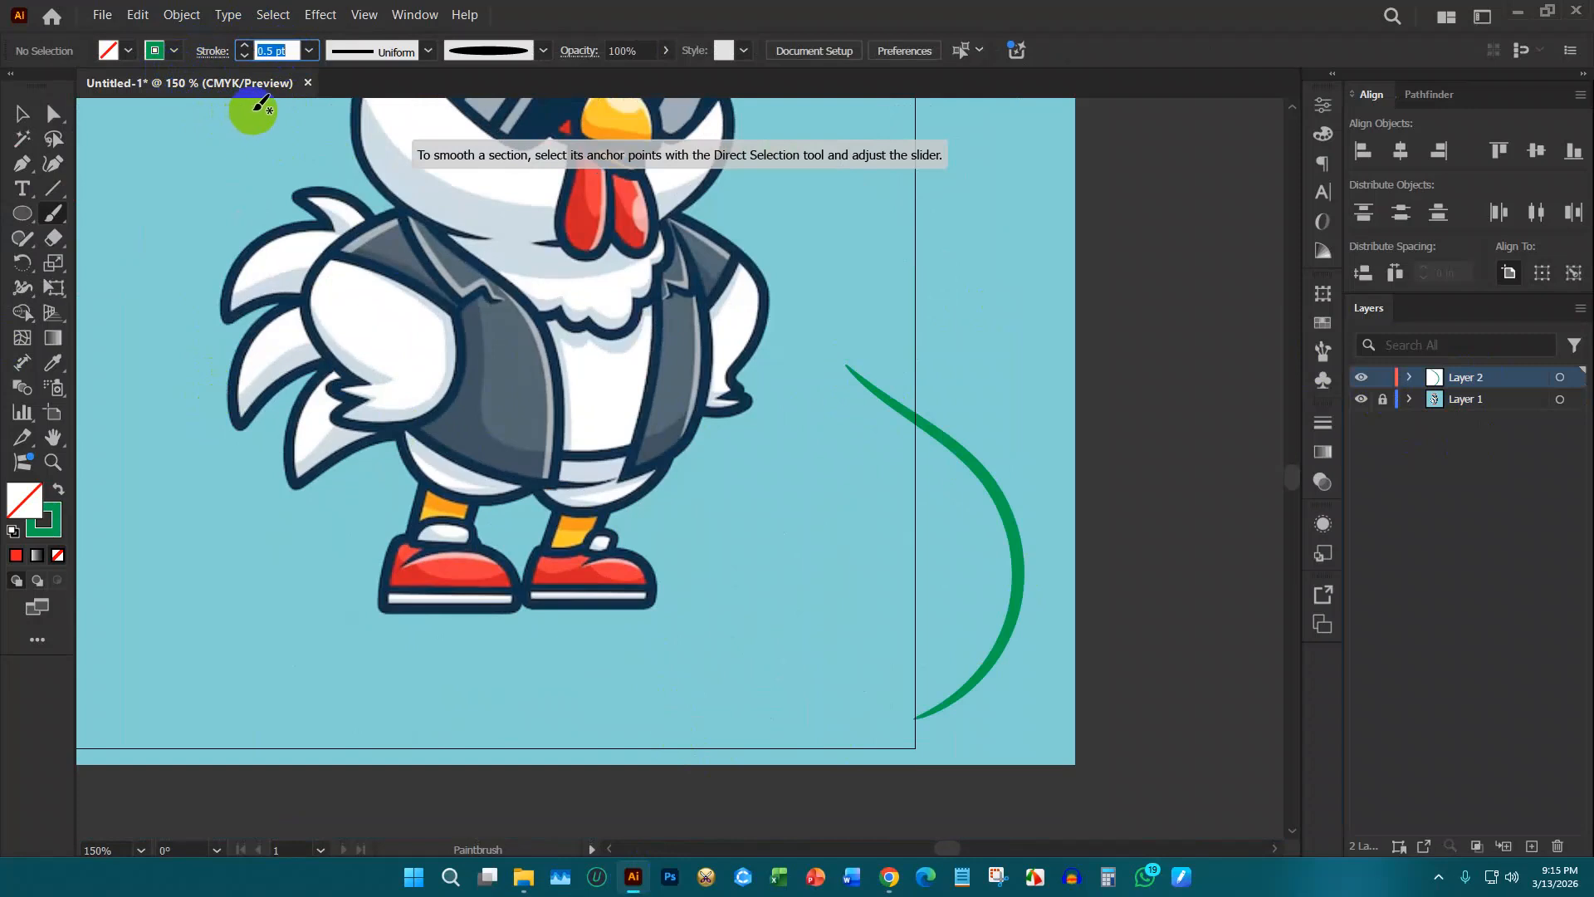
{"action": "type", "text": "0.25"}
{"action": "key", "text": "Return"}
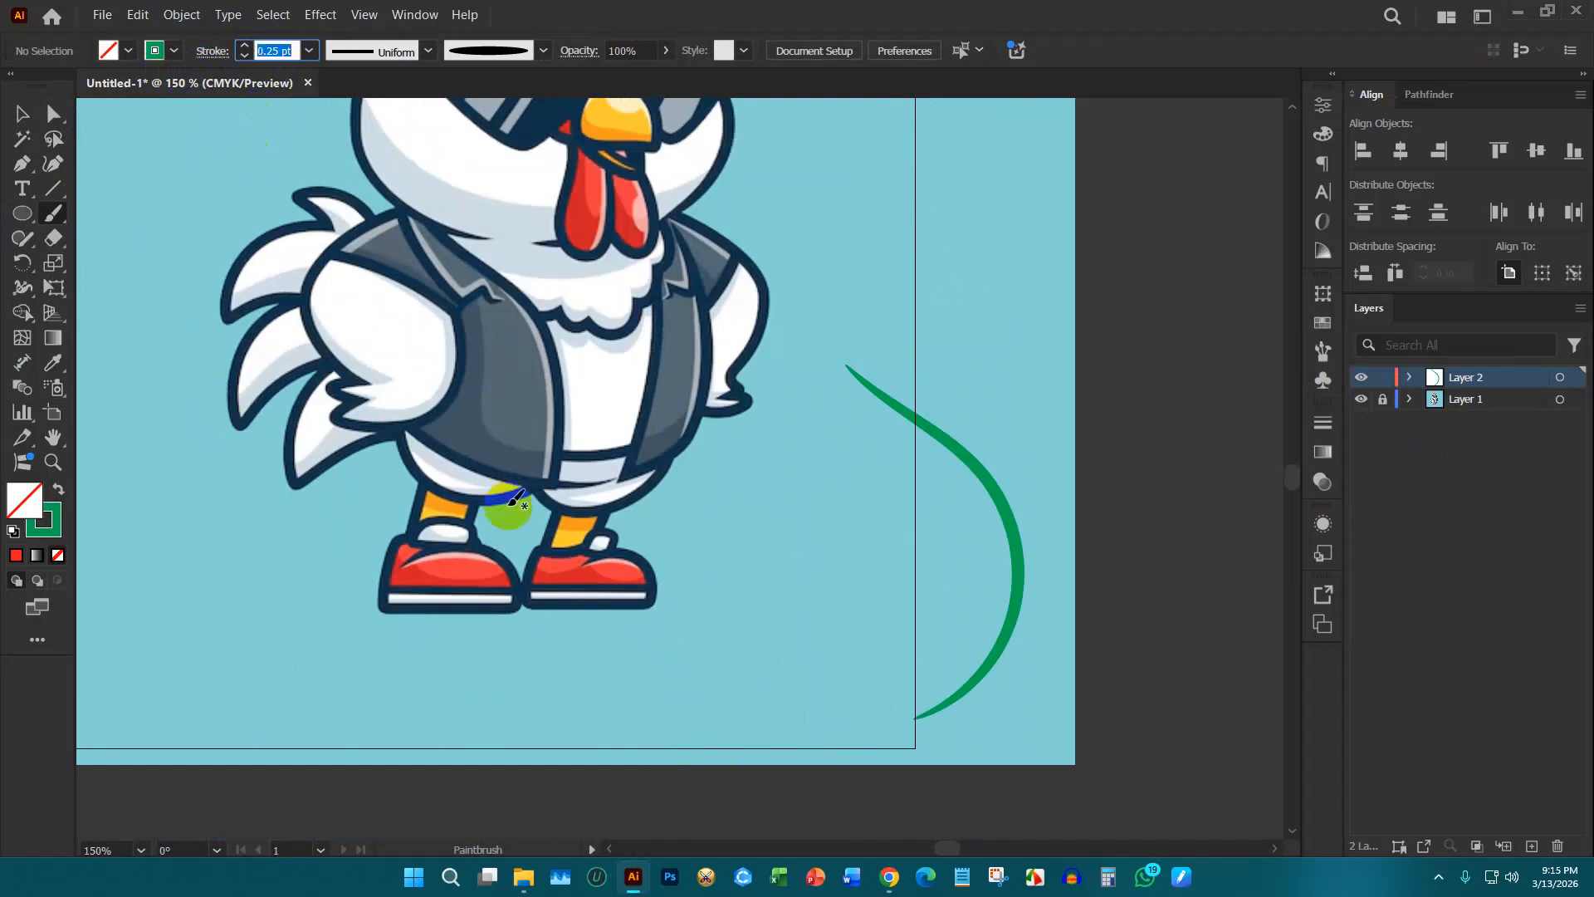
{"action": "scroll", "coordinate": [462, 612], "scroll_direction": "up", "scroll_amount": 1}
{"action": "scroll", "coordinate": [415, 556], "scroll_direction": "up", "scroll_amount": 5}
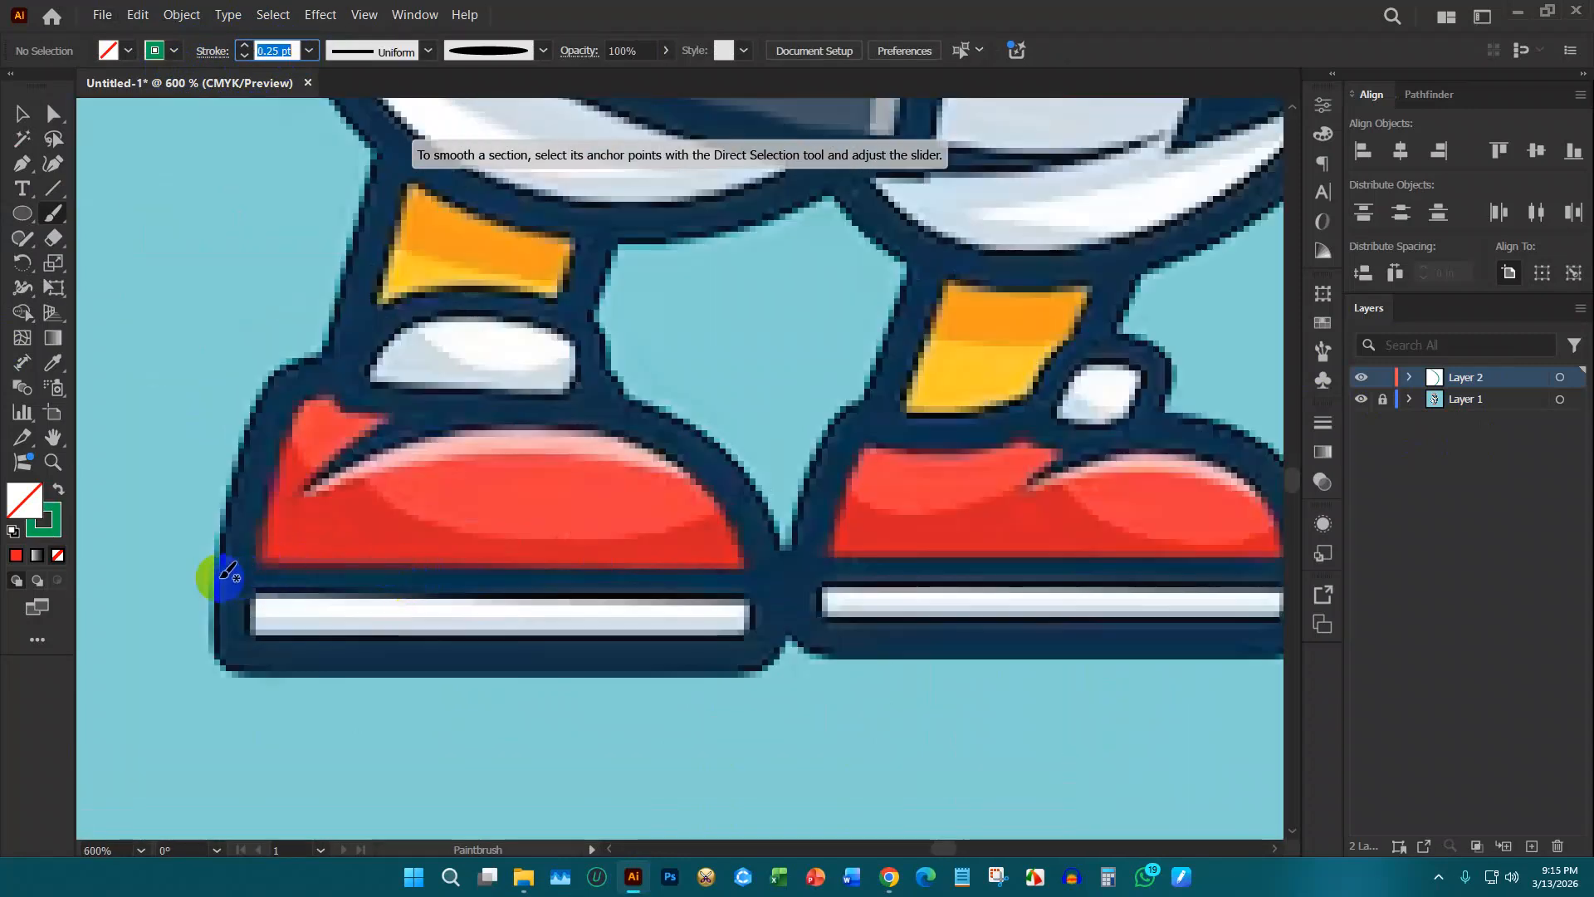
{"action": "mouse_move", "coordinate": [219, 578]}
{"action": "left_mouse_down"}
{"action": "mouse_move", "coordinate": [766, 579]}
{"action": "mouse_move", "coordinate": [754, 605]}
{"action": "mouse_move", "coordinate": [686, 629]}
{"action": "mouse_move", "coordinate": [428, 615]}
{"action": "mouse_move", "coordinate": [398, 562]}
{"action": "mouse_move", "coordinate": [416, 466]}
{"action": "mouse_move", "coordinate": [504, 434]}
{"action": "left_mouse_up"}
{"action": "scroll", "coordinate": [768, 581], "scroll_direction": "down", "scroll_amount": 1}
{"action": "mouse_move", "coordinate": [463, 498]}
{"action": "left_mouse_down"}
{"action": "mouse_move", "coordinate": [531, 479]}
{"action": "mouse_move", "coordinate": [709, 468]}
{"action": "mouse_move", "coordinate": [746, 492]}
{"action": "mouse_move", "coordinate": [774, 547]}
{"action": "mouse_move", "coordinate": [734, 632]}
{"action": "left_mouse_up"}
{"action": "scroll", "coordinate": [581, 498], "scroll_direction": "up", "scroll_amount": 3}
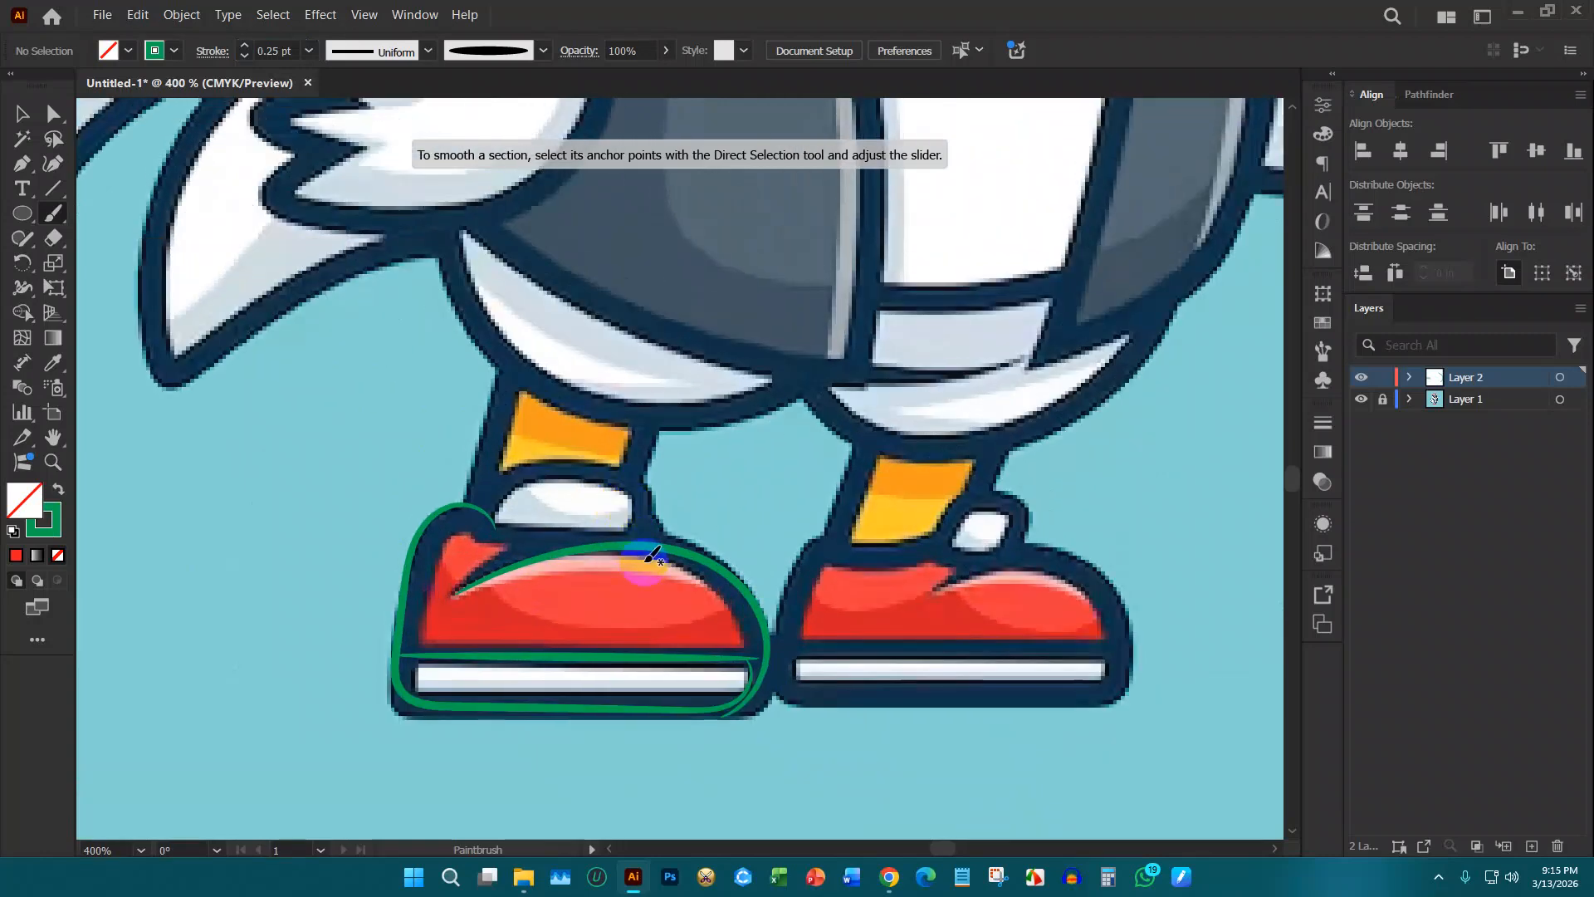
Step: Trace the sock, both sides of the leg and the body edge above the left-hand shoe with Paintbrush strokes
{"action": "mouse_move", "coordinate": [641, 554]}
{"action": "left_mouse_down"}
{"action": "mouse_move", "coordinate": [630, 490]}
{"action": "mouse_move", "coordinate": [538, 463]}
{"action": "mouse_move", "coordinate": [497, 489]}
{"action": "mouse_move", "coordinate": [482, 534]}
{"action": "mouse_move", "coordinate": [502, 545]}
{"action": "mouse_move", "coordinate": [481, 653]}
{"action": "mouse_move", "coordinate": [646, 581]}
{"action": "mouse_move", "coordinate": [618, 669]}
{"action": "left_mouse_up"}
{"action": "scroll", "coordinate": [531, 573], "scroll_direction": "up", "scroll_amount": 5}
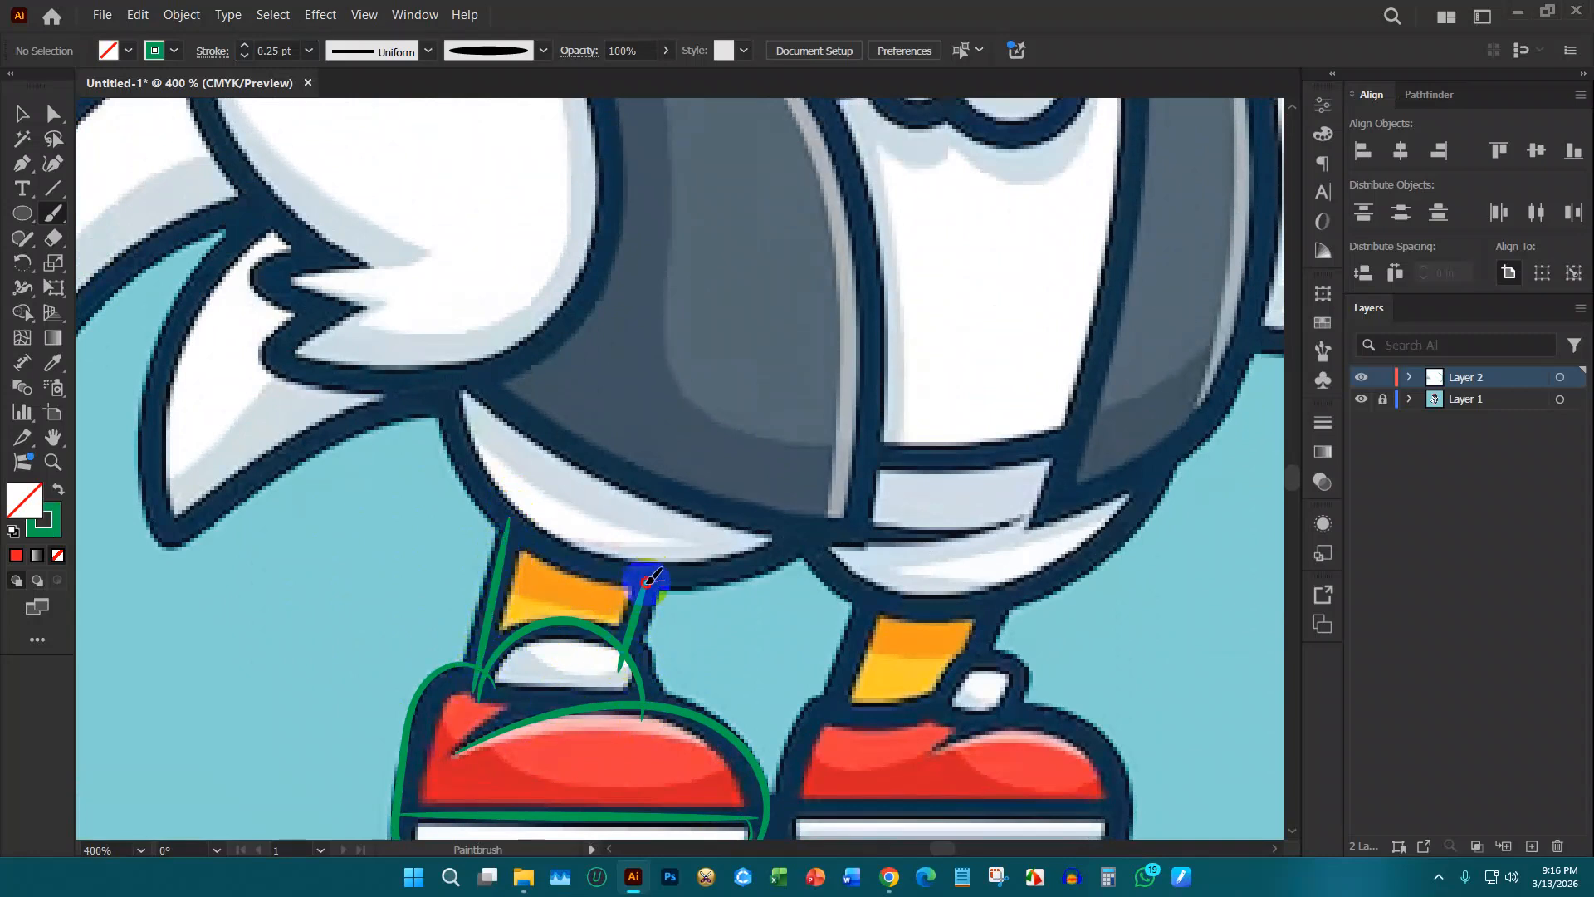
{"action": "mouse_move", "coordinate": [646, 583]}
{"action": "left_mouse_down"}
{"action": "mouse_move", "coordinate": [548, 553]}
{"action": "mouse_move", "coordinate": [477, 480]}
{"action": "left_mouse_up"}
{"action": "scroll", "coordinate": [573, 519], "scroll_direction": "down", "scroll_amount": 3}
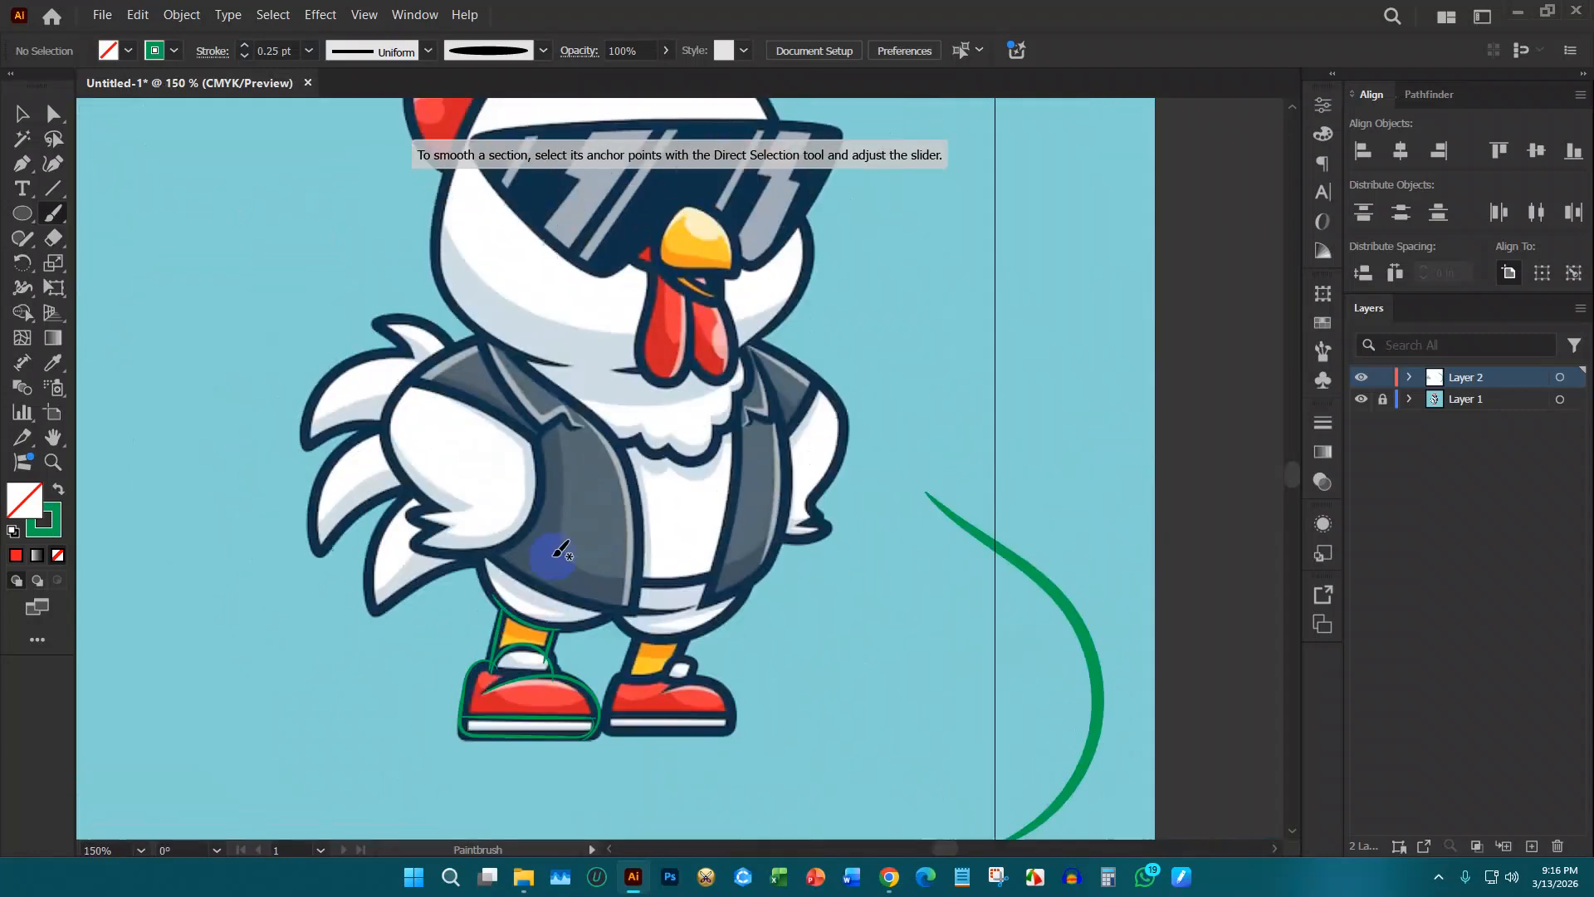
Step: Hide Layer 1 to check the traced shoe and leg strokes without the reference image
{"action": "left_click", "coordinate": [1361, 399]}
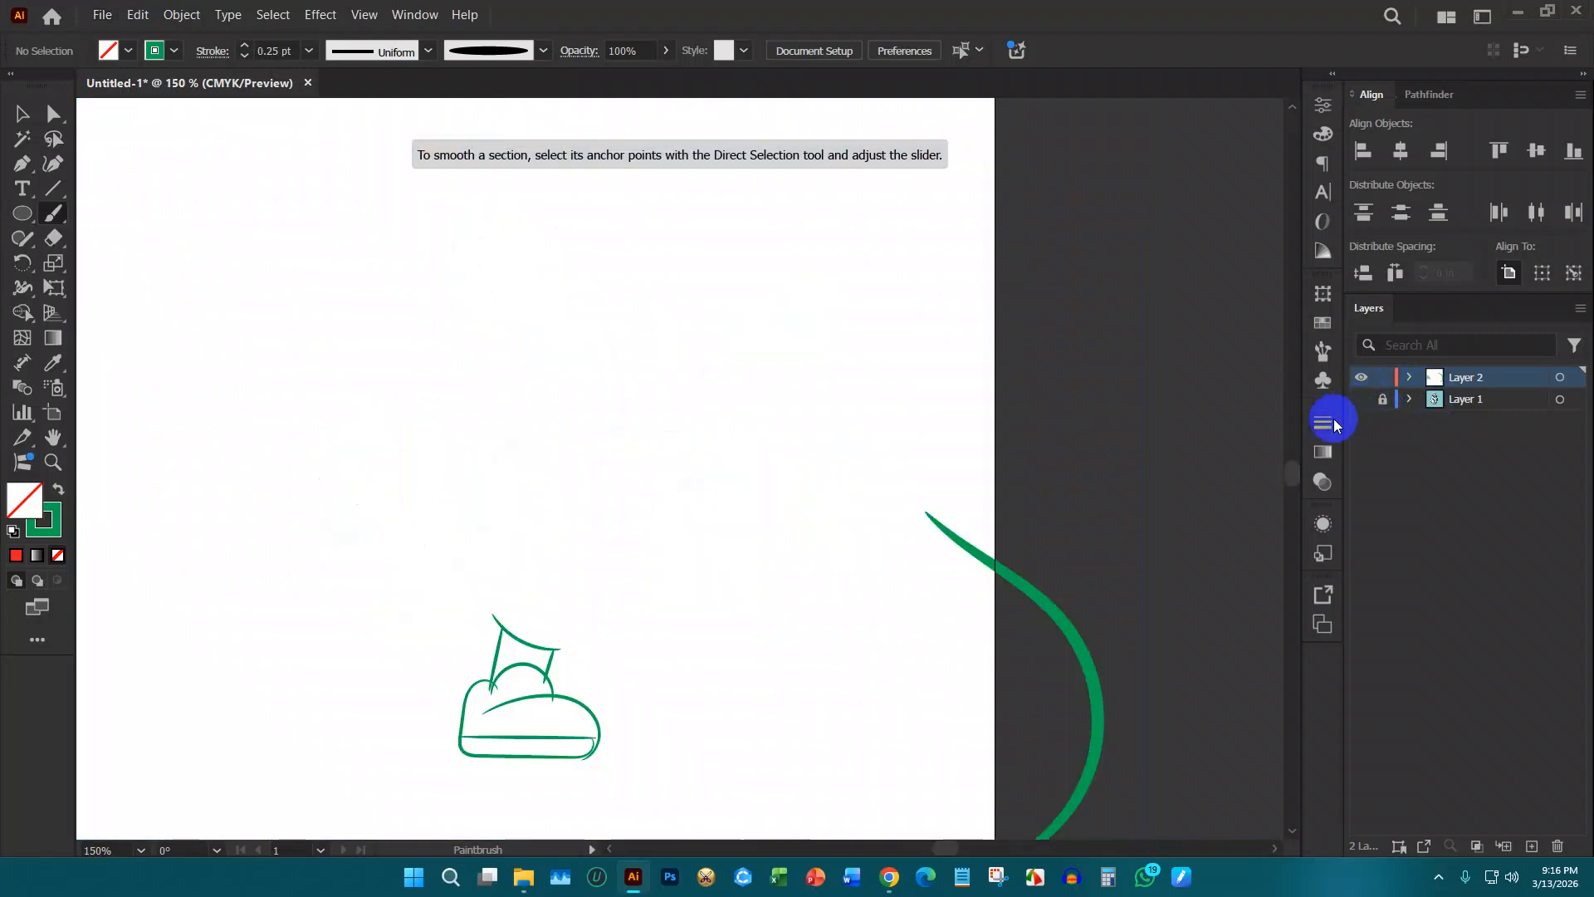
{"action": "scroll", "coordinate": [598, 569], "scroll_direction": "down", "scroll_amount": 2}
{"action": "scroll", "coordinate": [527, 598], "scroll_direction": "up", "scroll_amount": 2}
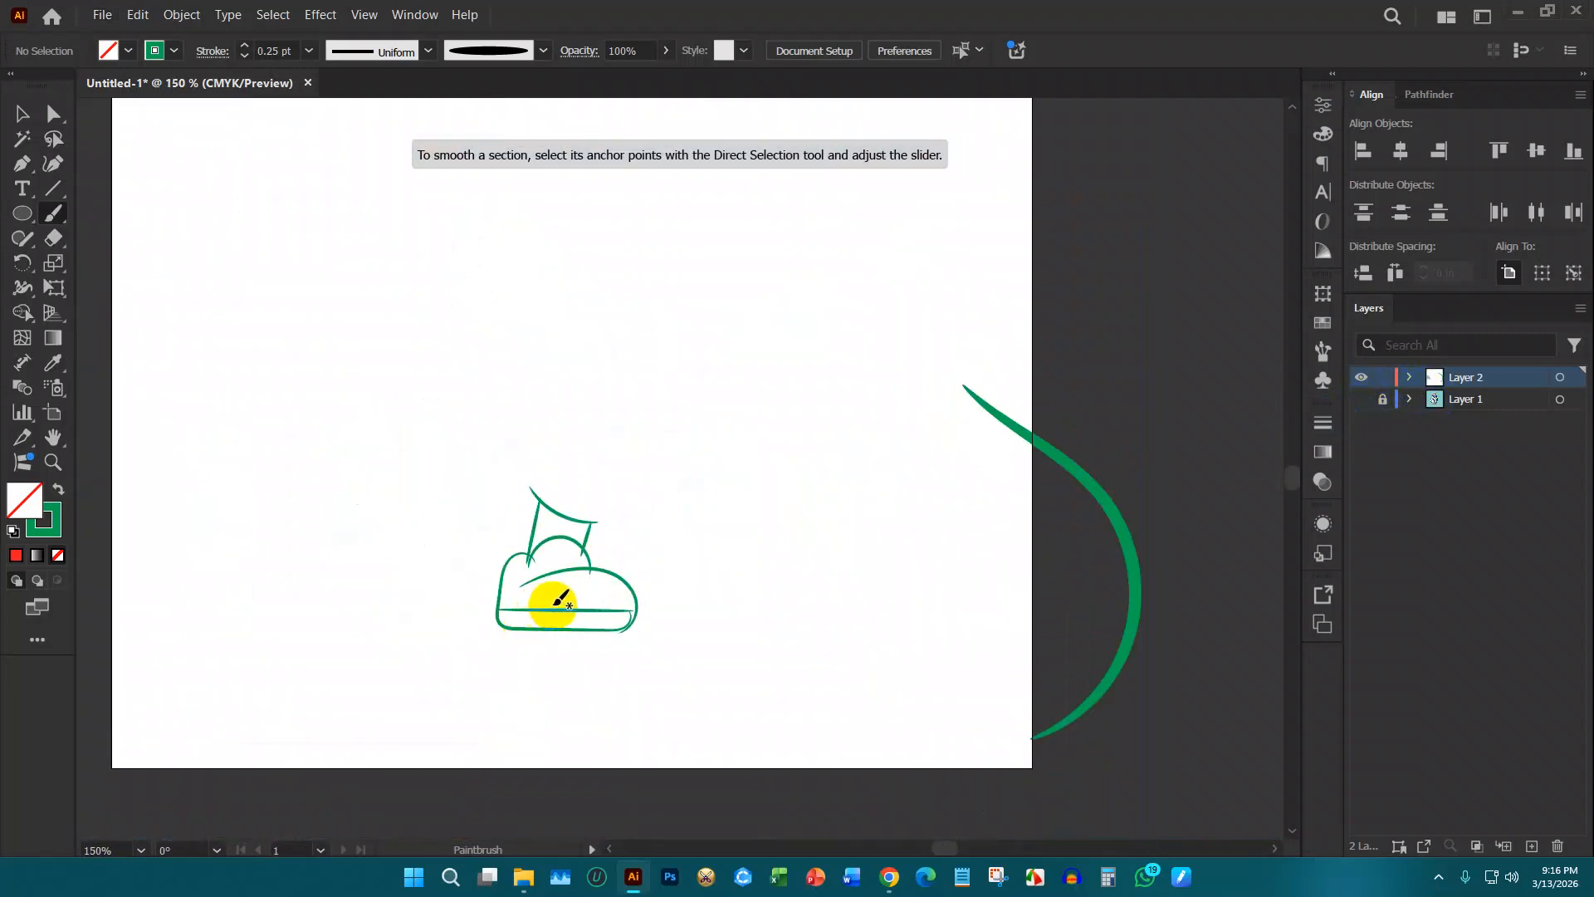
Step: Switch to Chrome and search Google Images for "mascot cartoon vector rough sketch"
{"action": "mouse_move", "coordinate": [876, 868]}
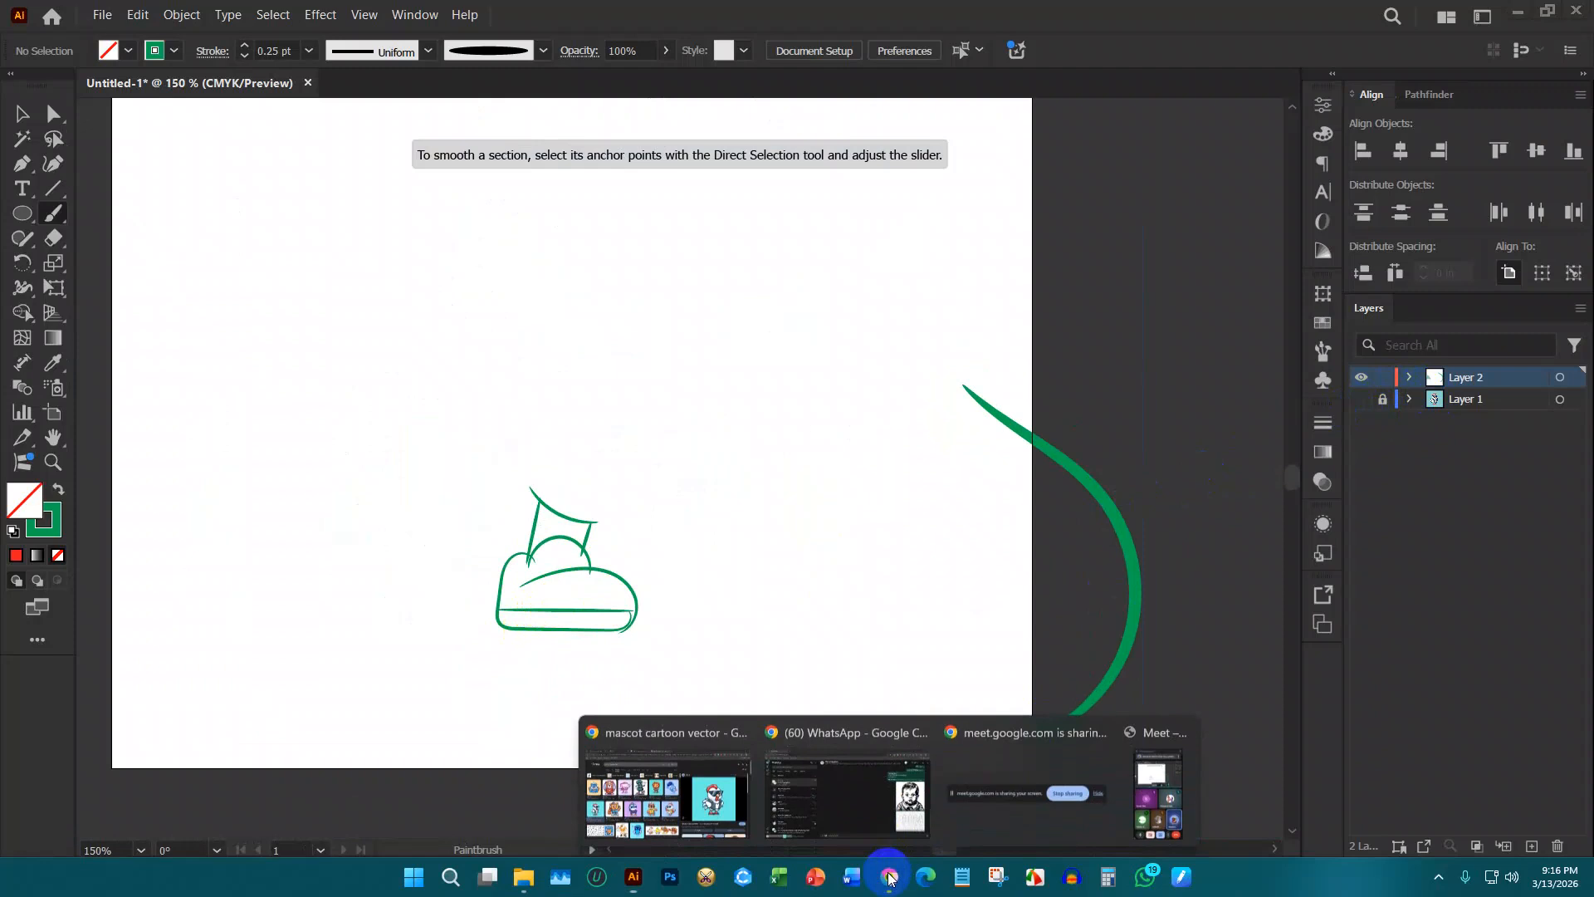
{"action": "left_click", "coordinate": [747, 813]}
{"action": "left_click", "coordinate": [117, 16]}
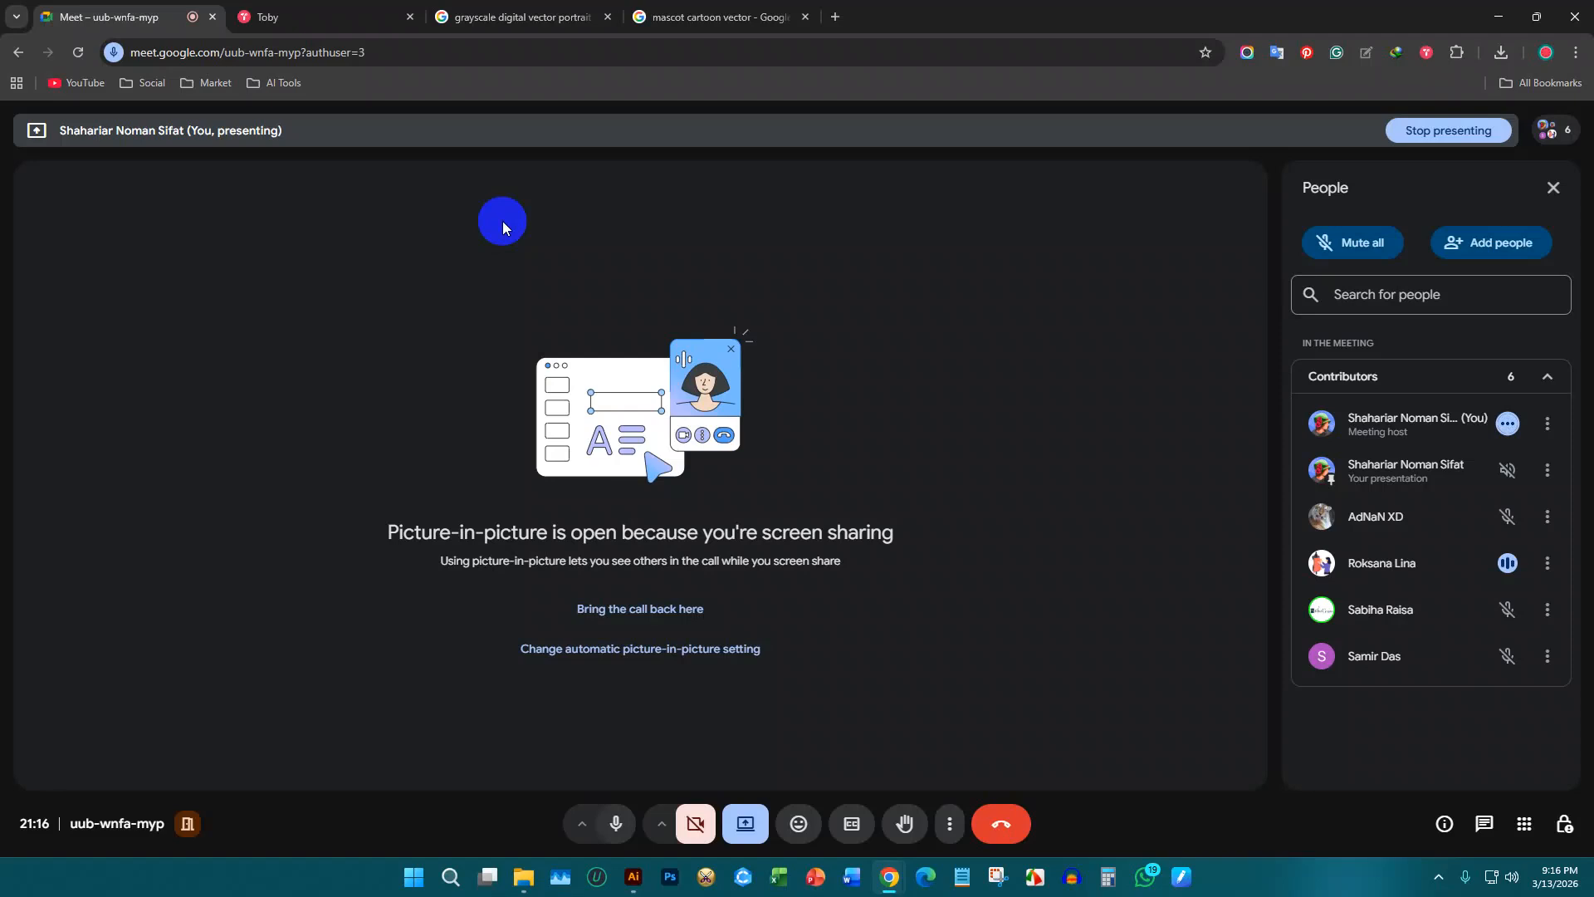
{"action": "left_click", "coordinate": [709, 17]}
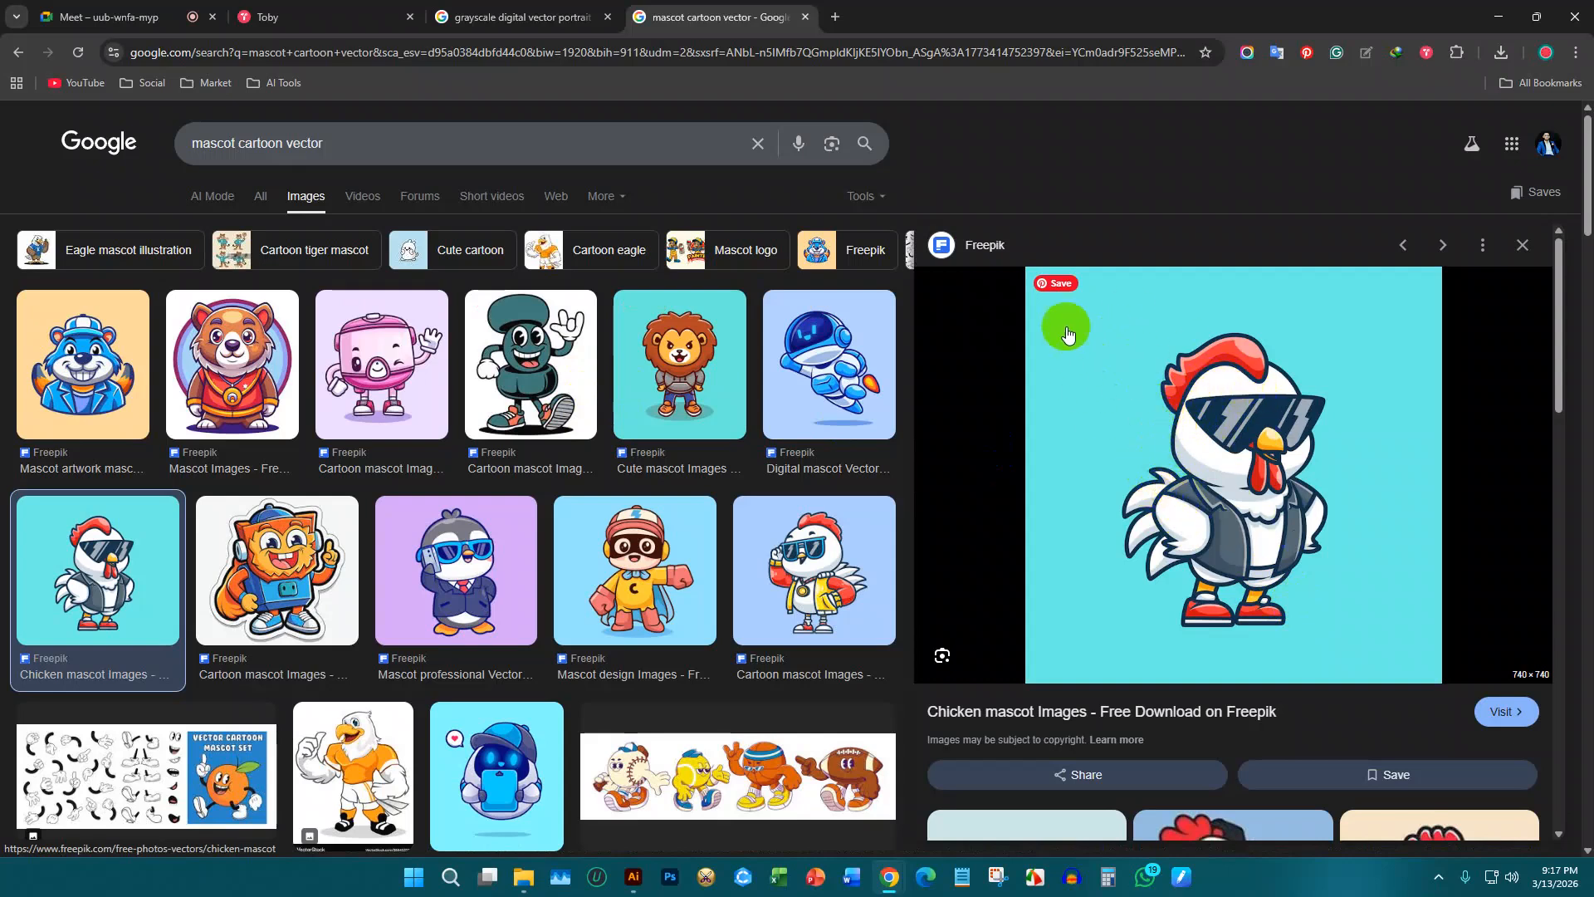
{"action": "left_click", "coordinate": [378, 140]}
{"action": "type", "text": "rough sketch"}
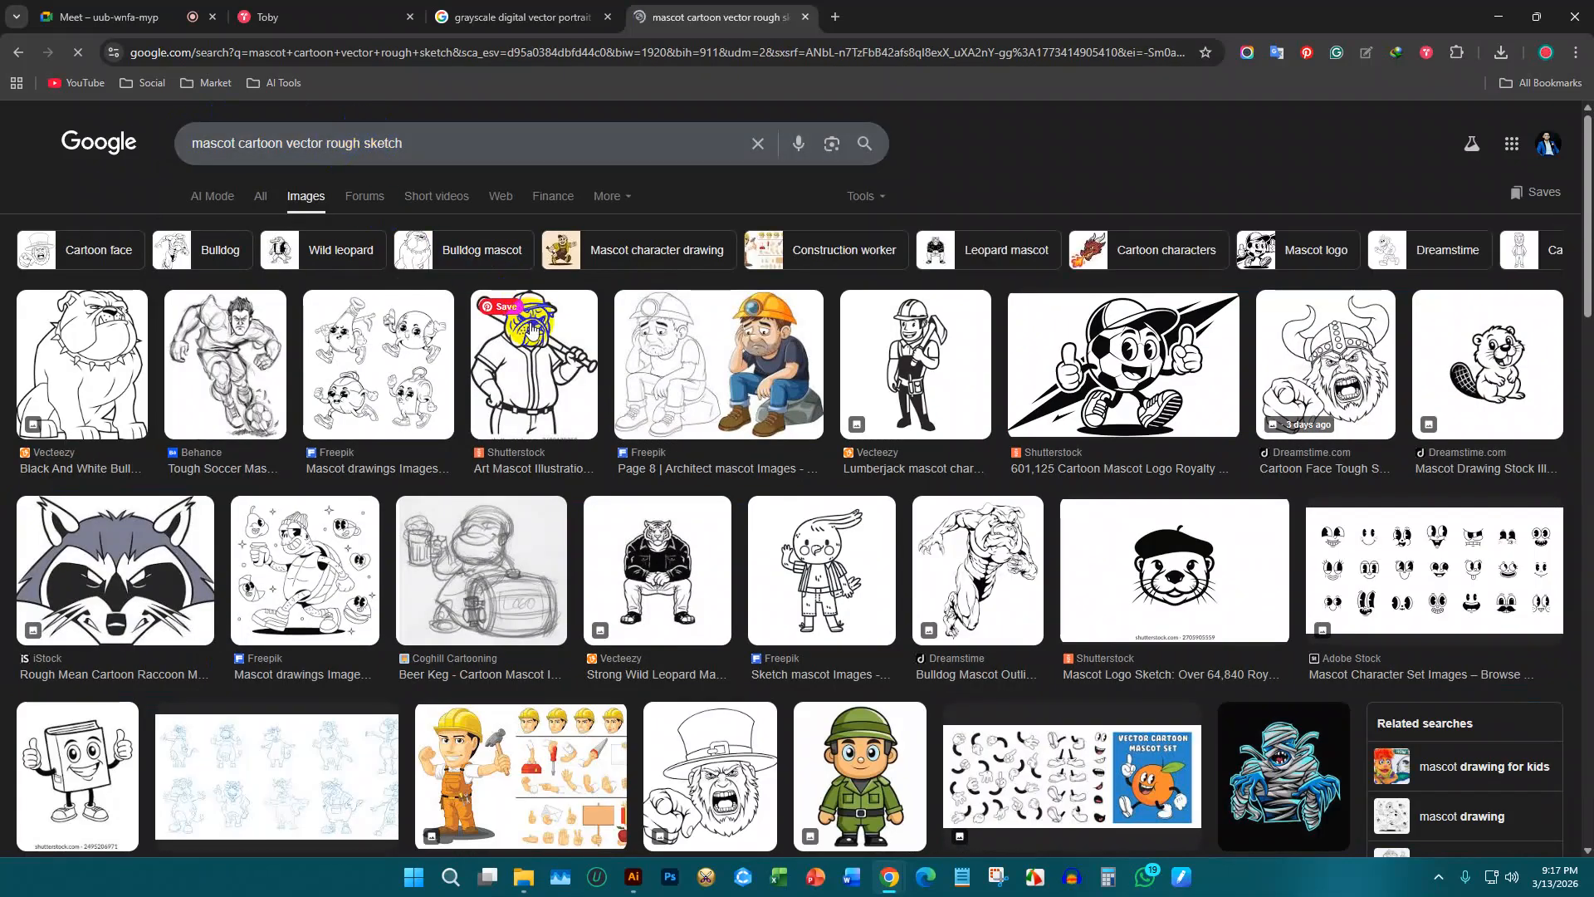
Step: Preview the baseball bulldog line art and the seated helmeted worker sketch, and look through the other mascot sketch results
{"action": "left_click", "coordinate": [541, 338]}
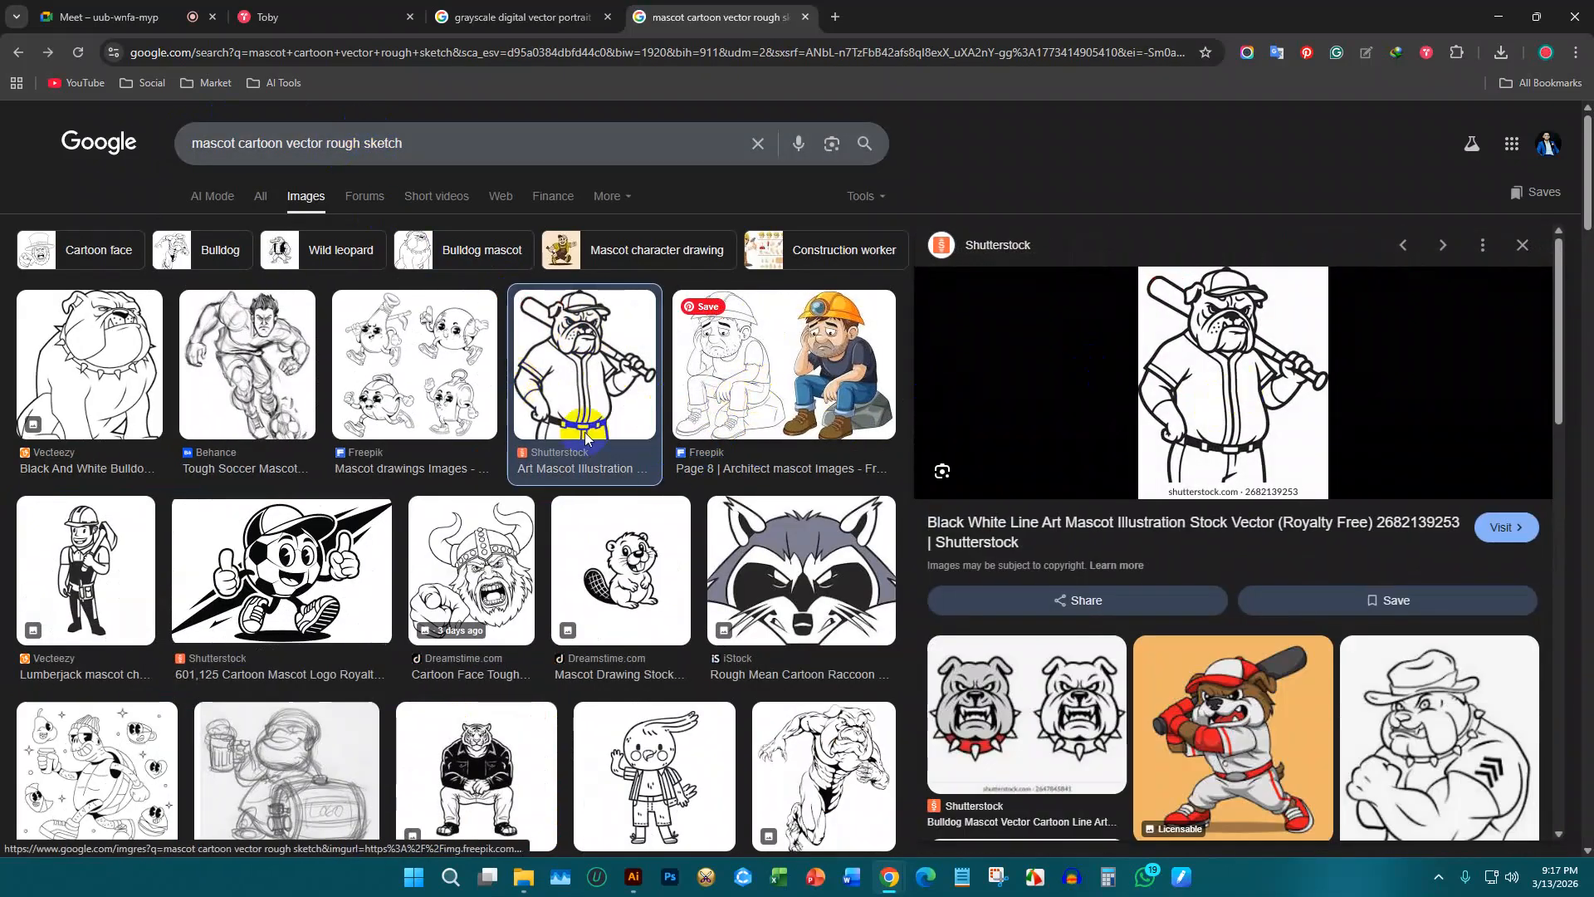
{"action": "left_click", "coordinate": [752, 384]}
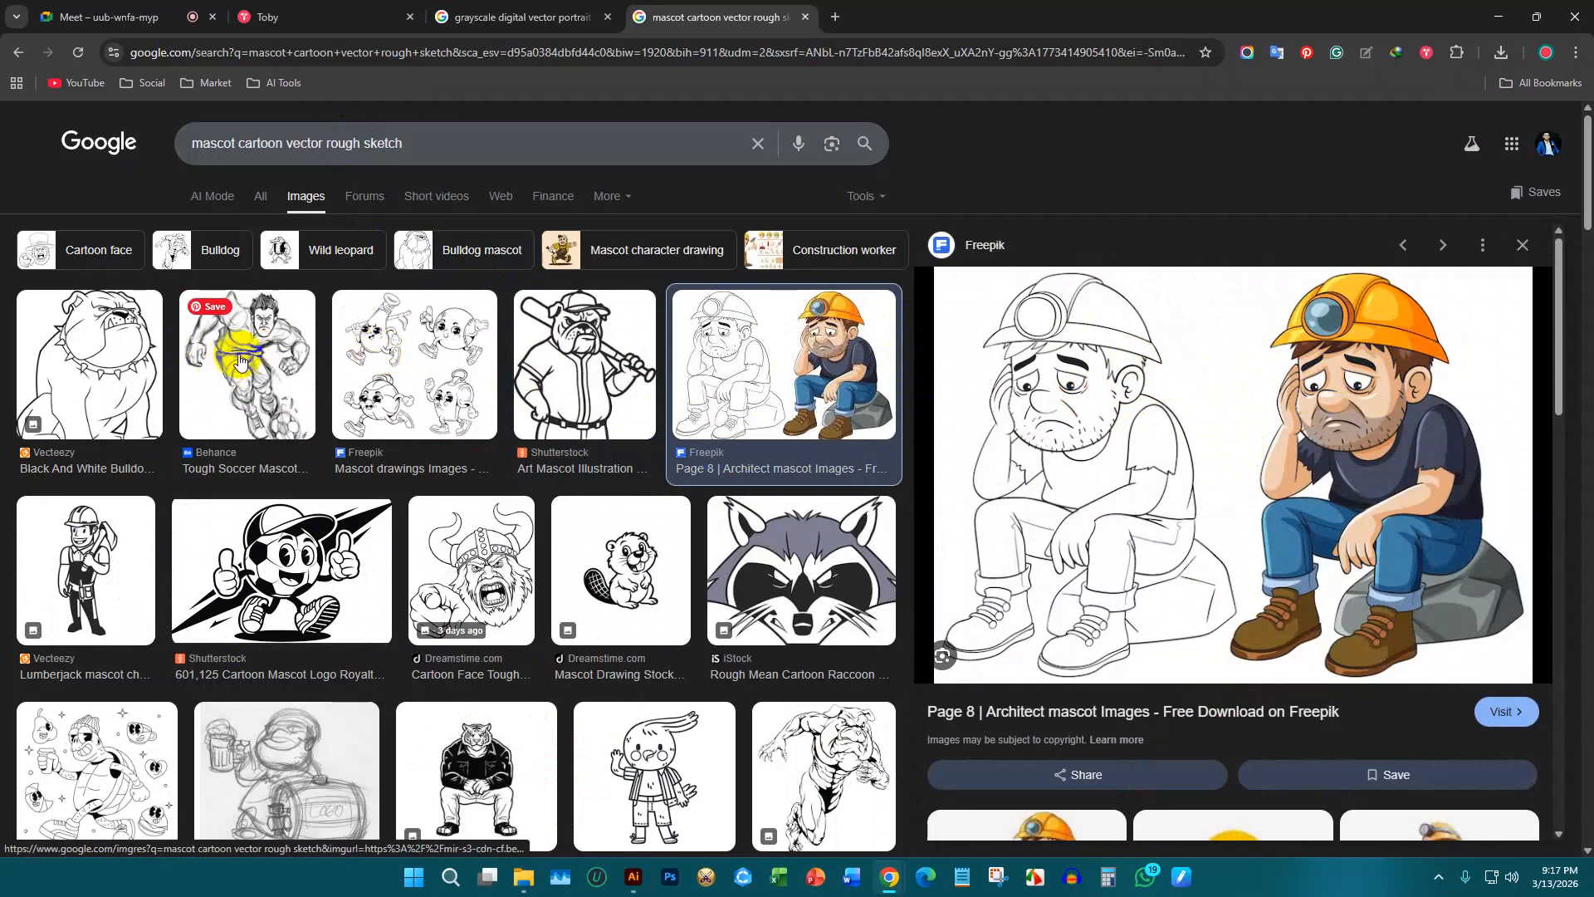
{"action": "scroll", "coordinate": [656, 611], "scroll_direction": "down", "scroll_amount": 3}
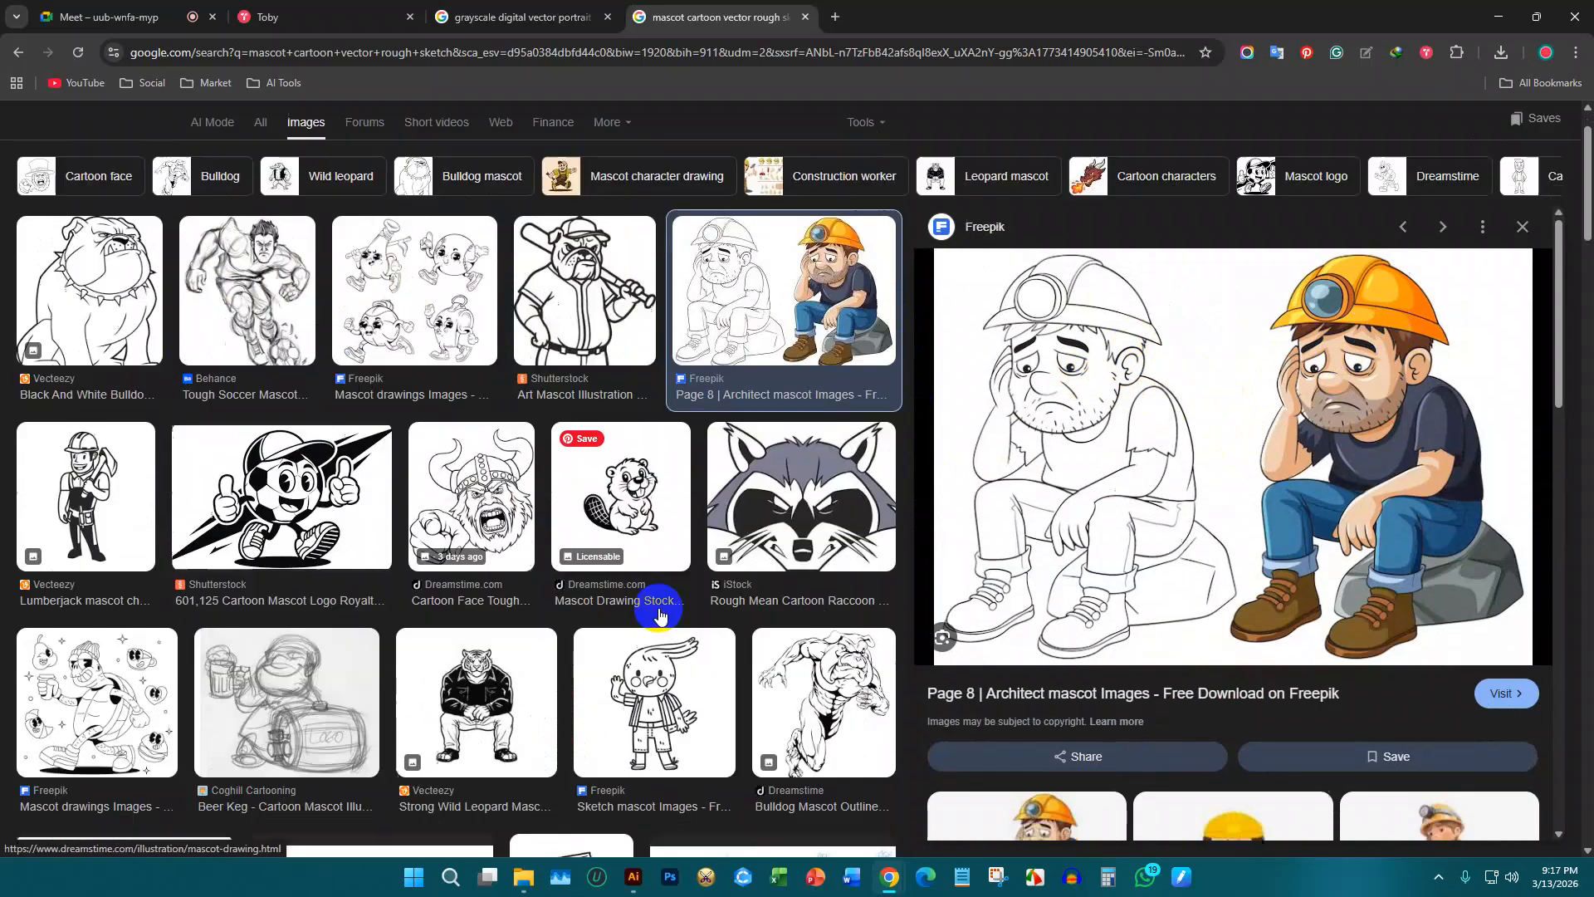
{"action": "scroll", "coordinate": [653, 608], "scroll_direction": "up", "scroll_amount": 3}
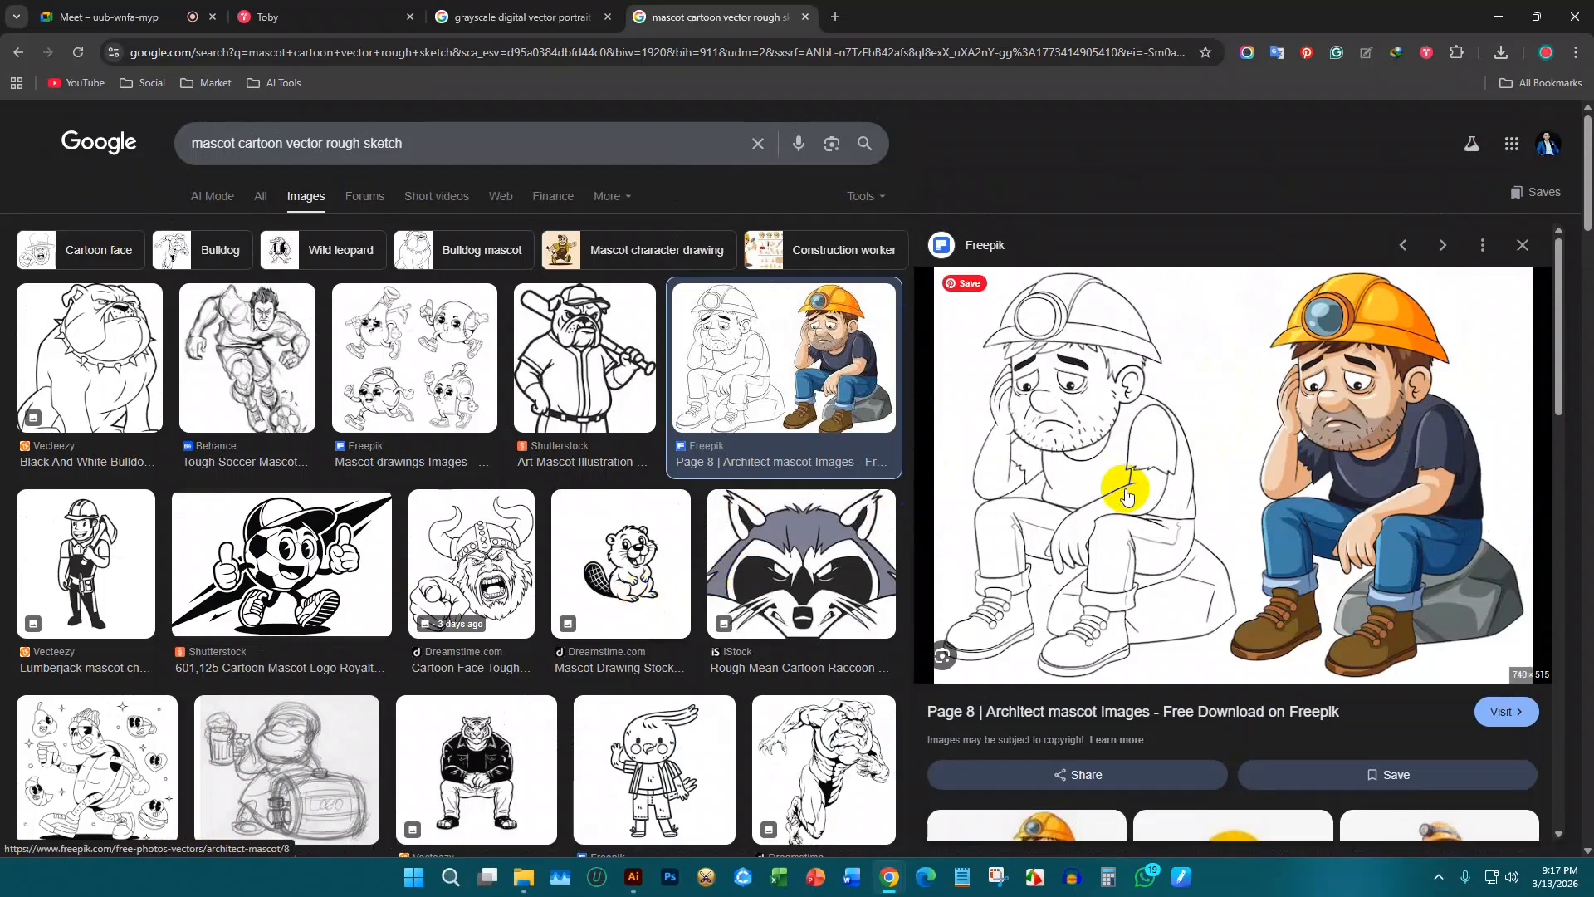
{"action": "scroll", "coordinate": [568, 499], "scroll_direction": "down", "scroll_amount": 3}
{"action": "scroll", "coordinate": [570, 504], "scroll_direction": "down", "scroll_amount": 10}
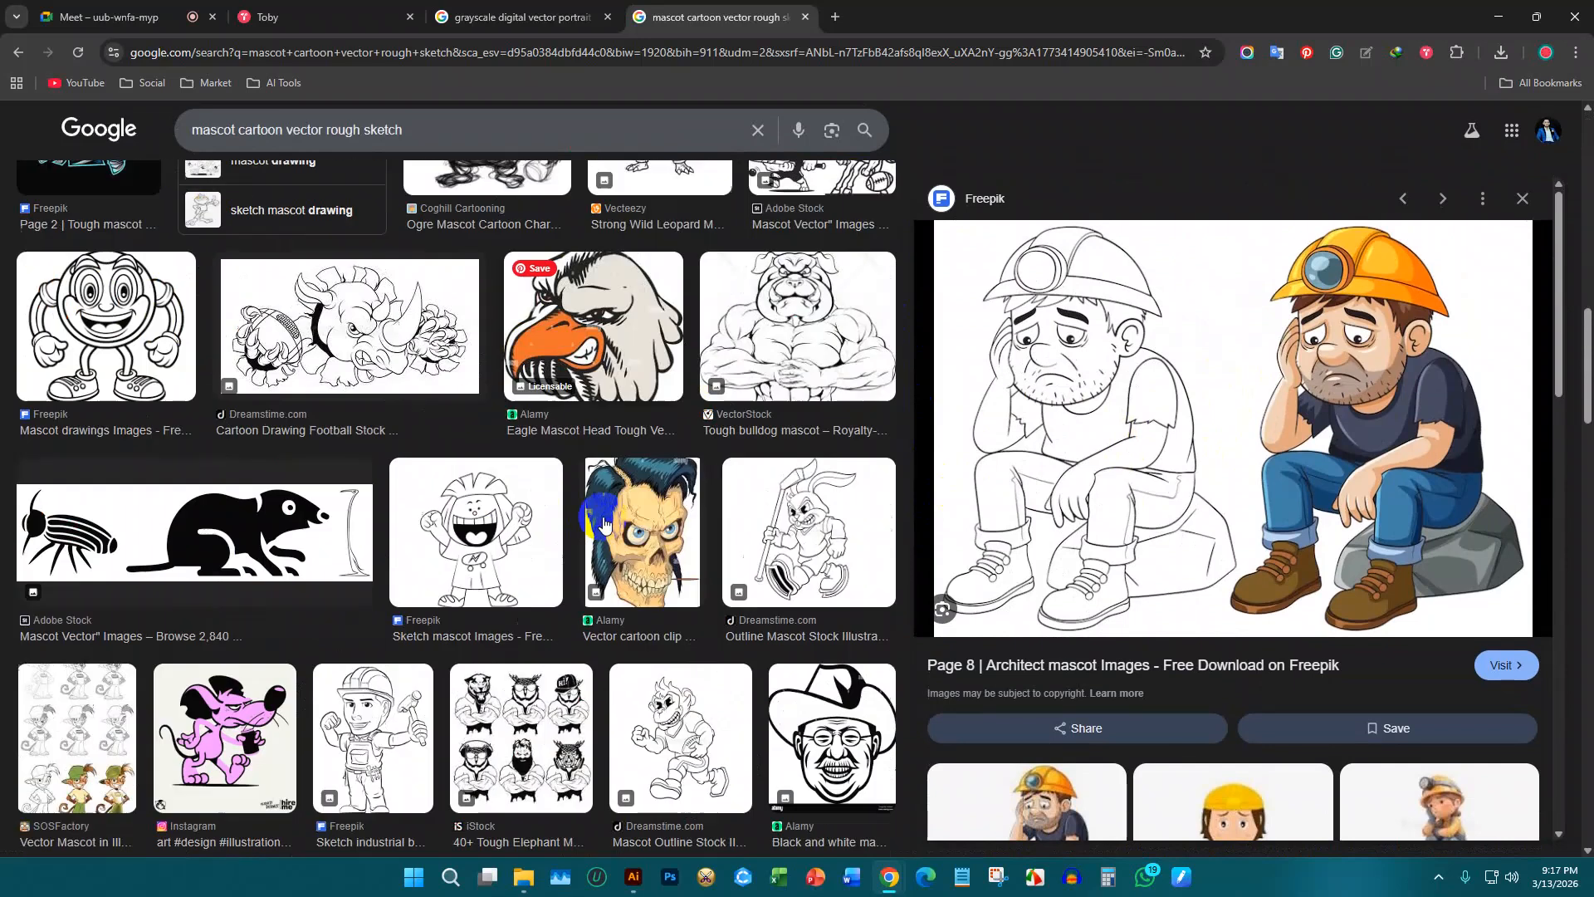
{"action": "scroll", "coordinate": [597, 504], "scroll_direction": "up", "scroll_amount": 10}
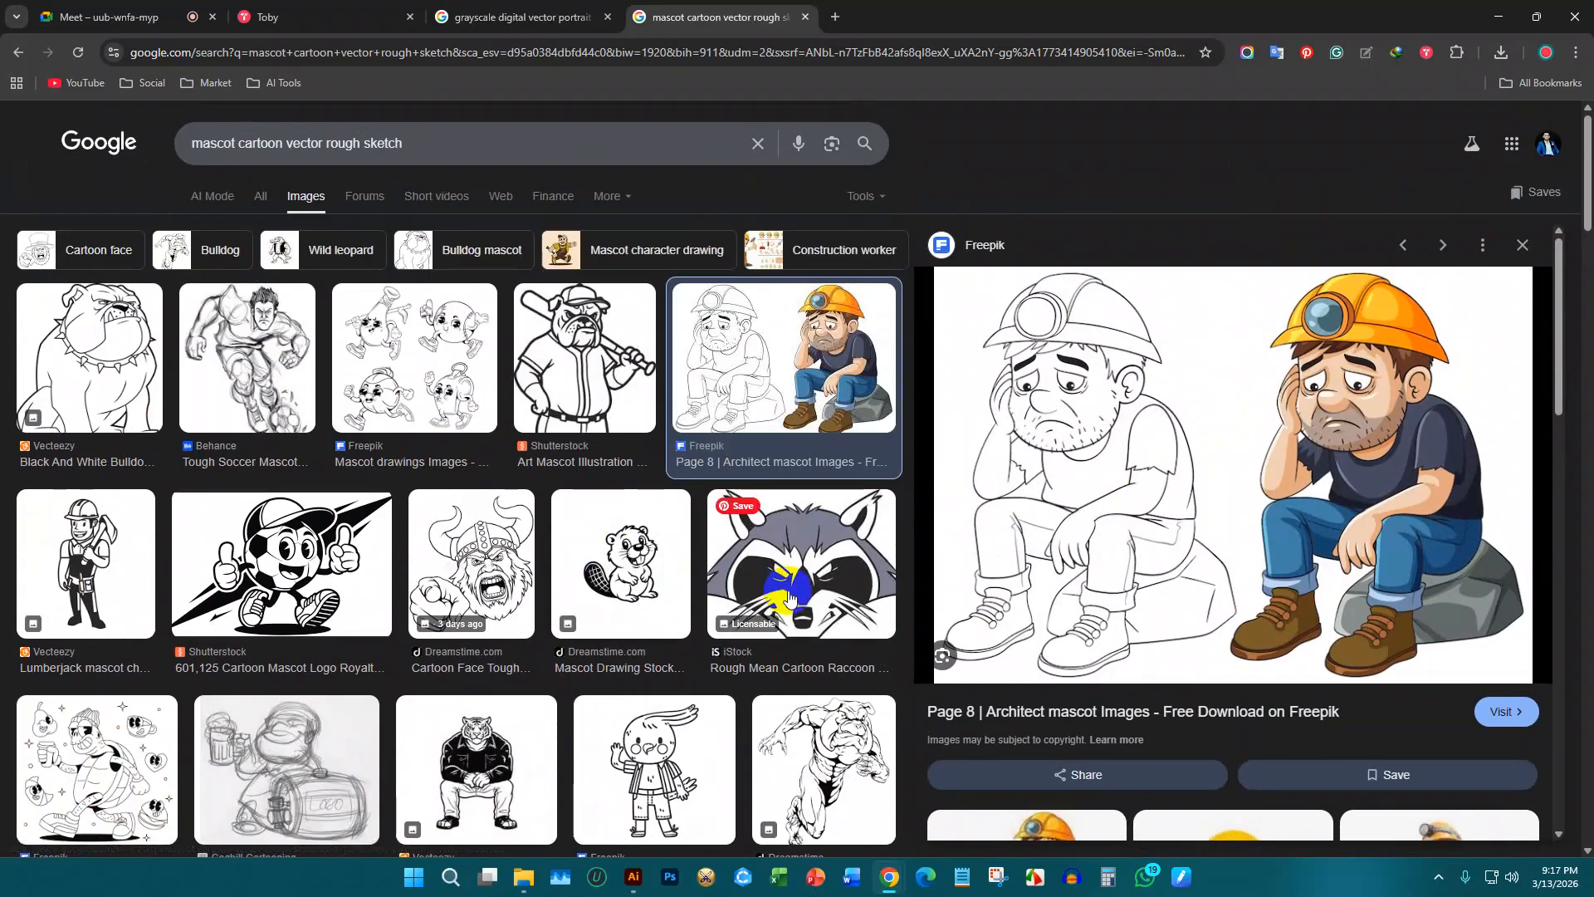
{"action": "scroll", "coordinate": [573, 494], "scroll_direction": "down", "scroll_amount": 4}
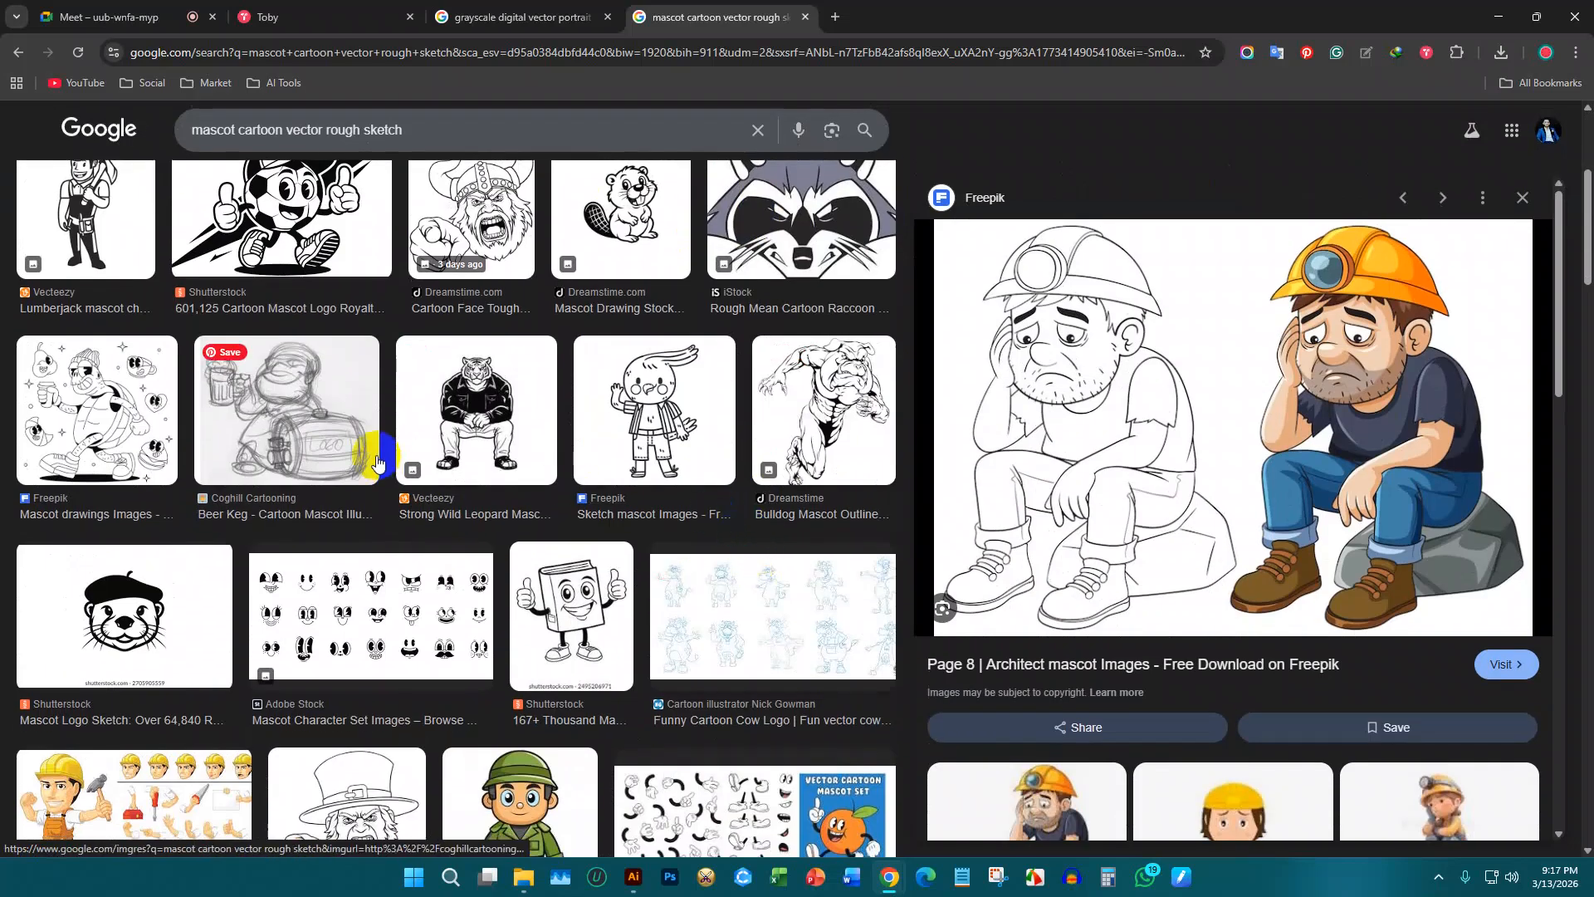
{"action": "scroll", "coordinate": [376, 461], "scroll_direction": "up", "scroll_amount": 4}
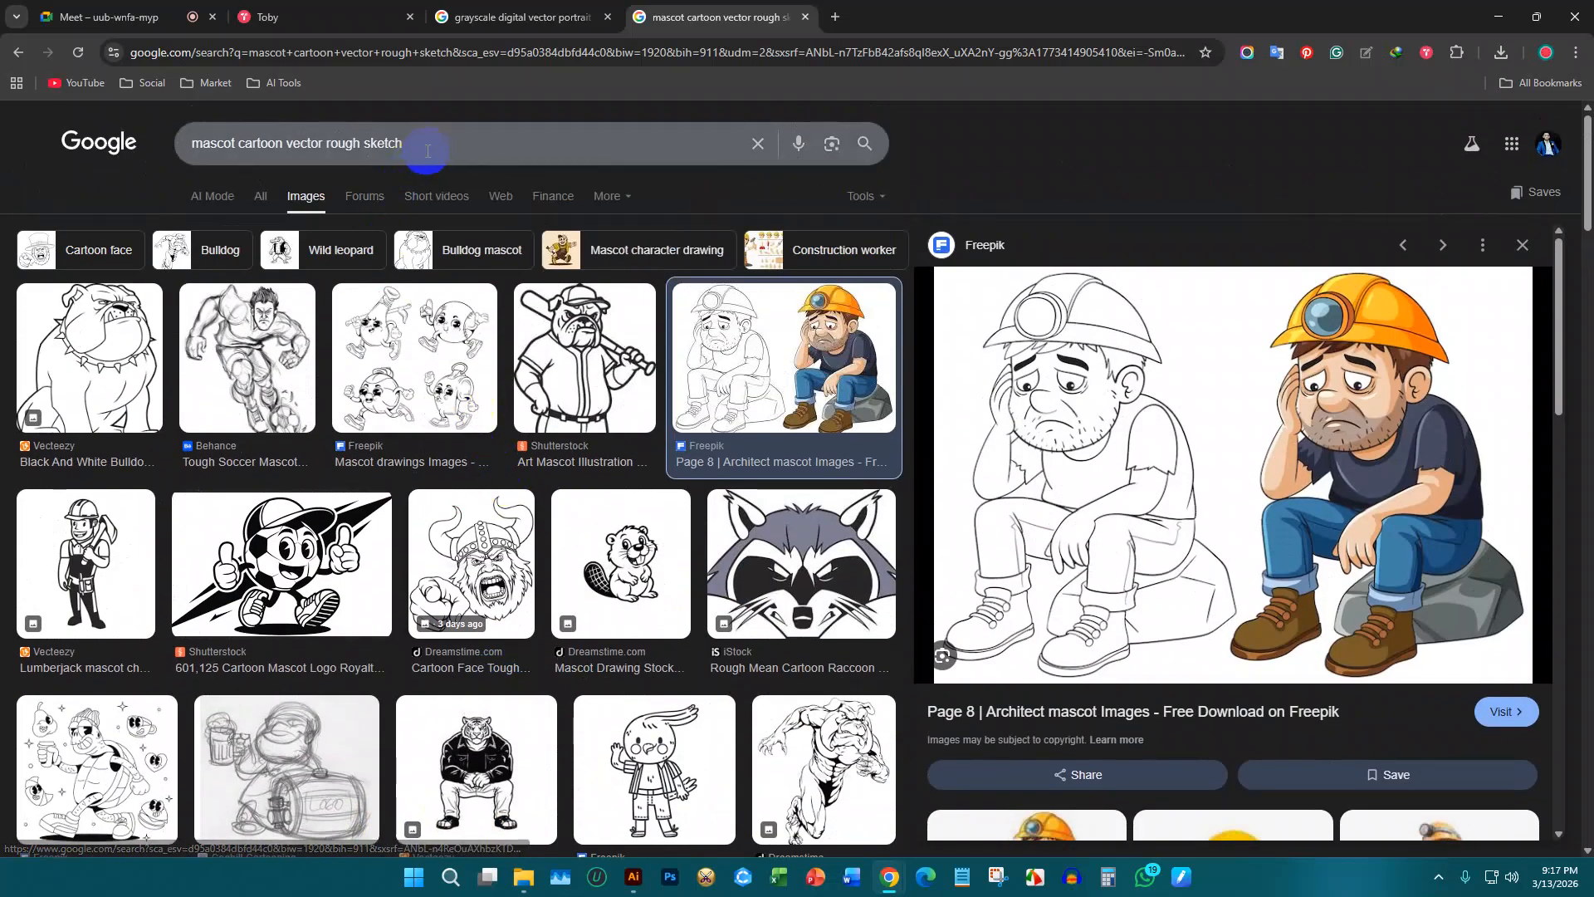
Step: Search Google Images for "figure illustration vector" and browse through the results for example figures
{"action": "left_click_drag", "start_coordinate": [420, 146], "coordinate": [0, 154]}
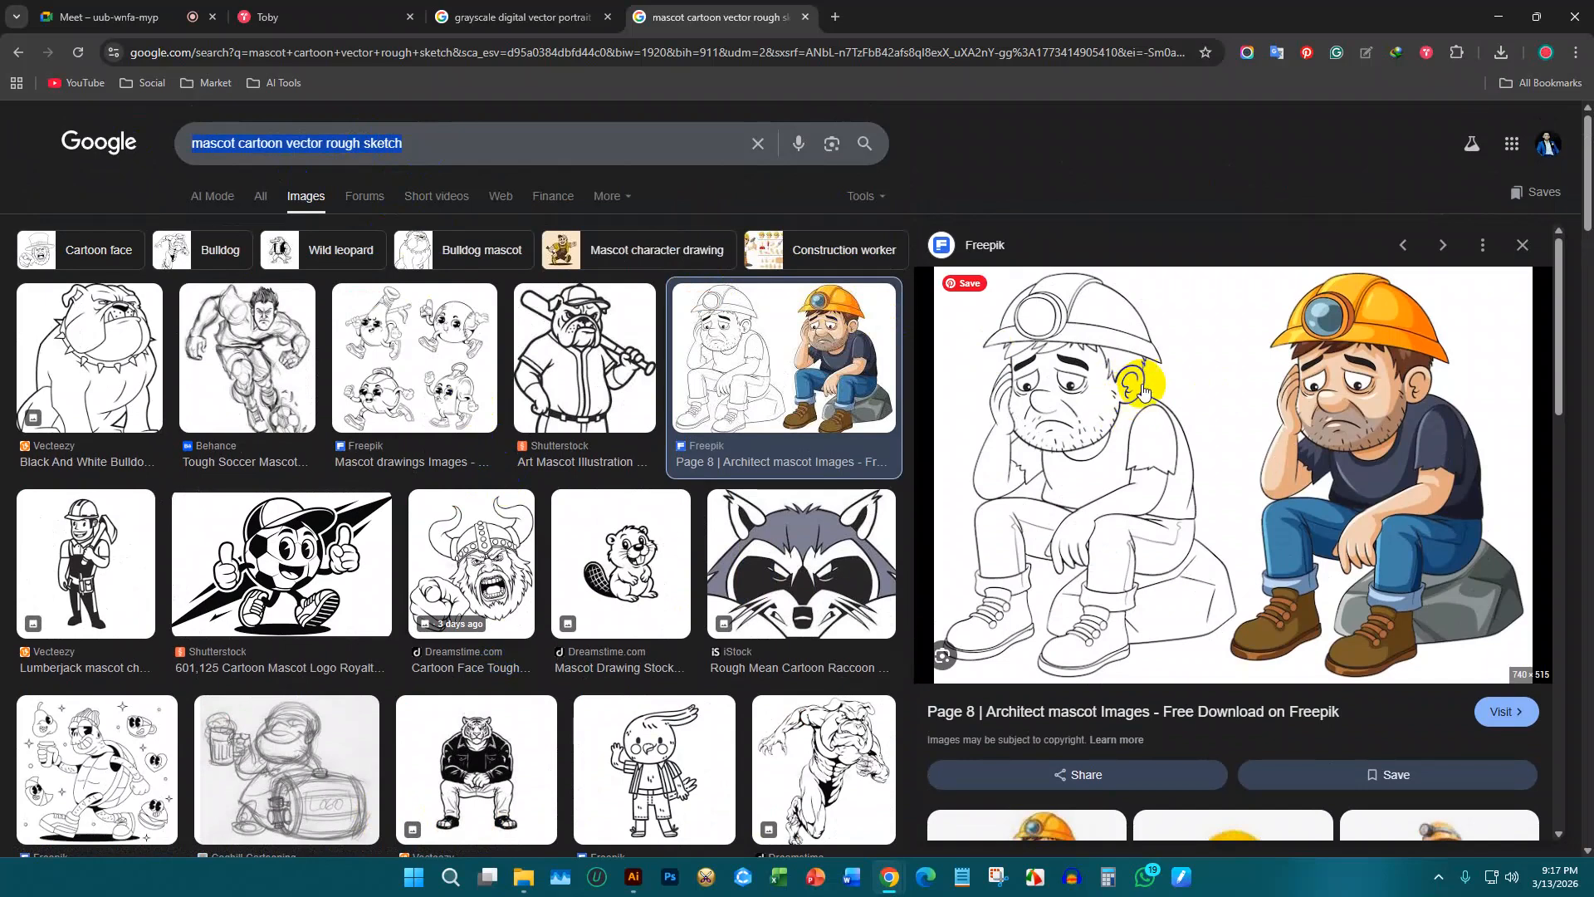
{"action": "left_click", "coordinate": [419, 141]}
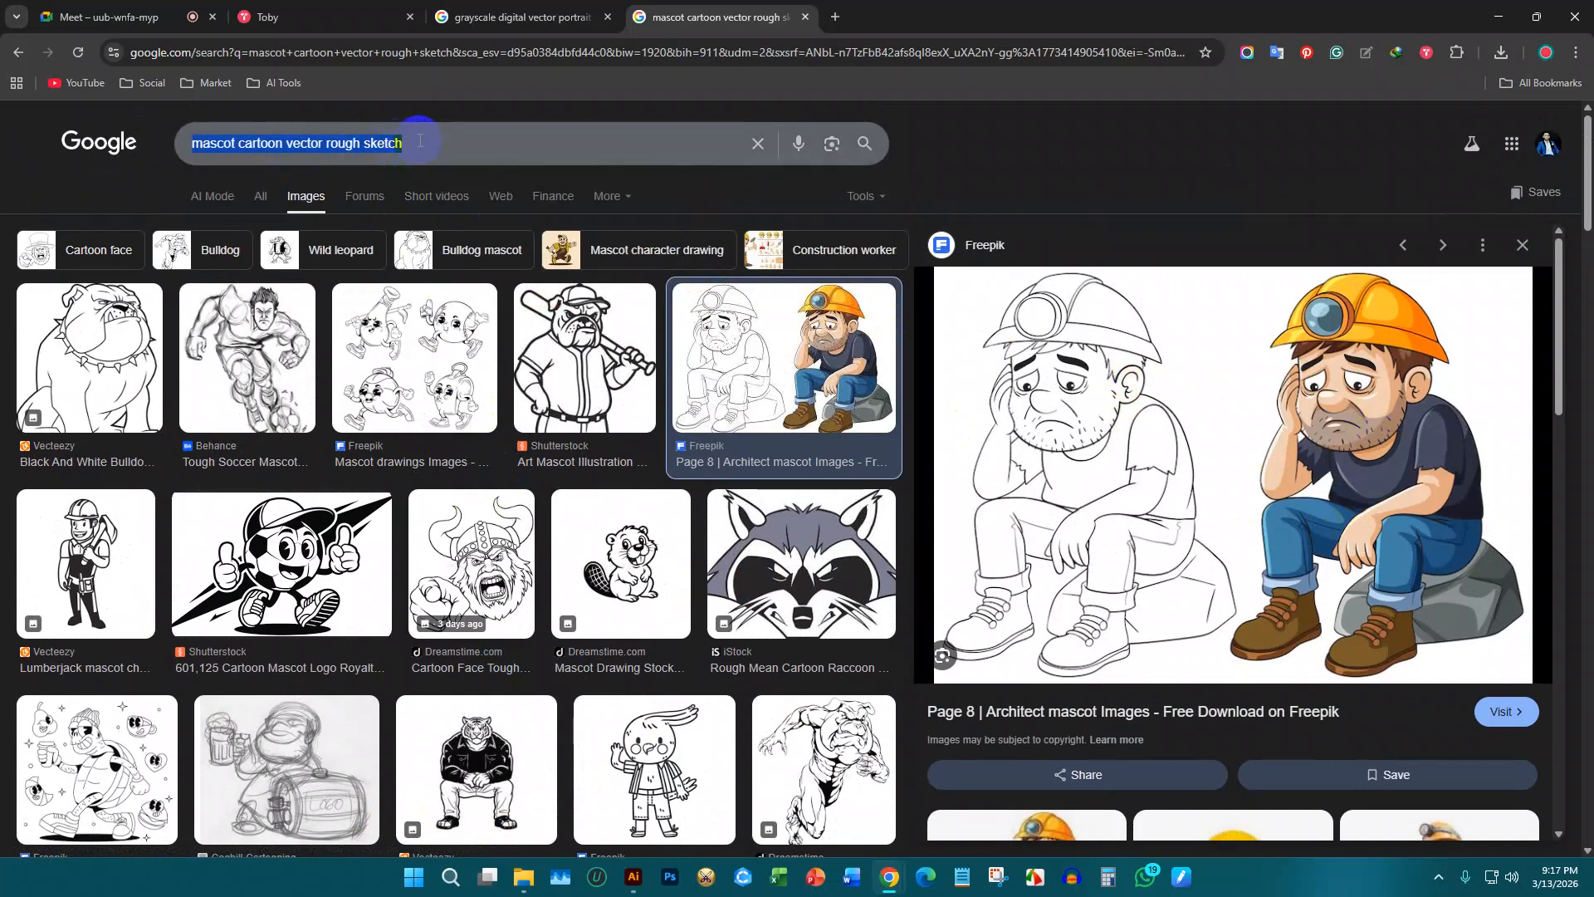
{"action": "type", "text": "figure "}
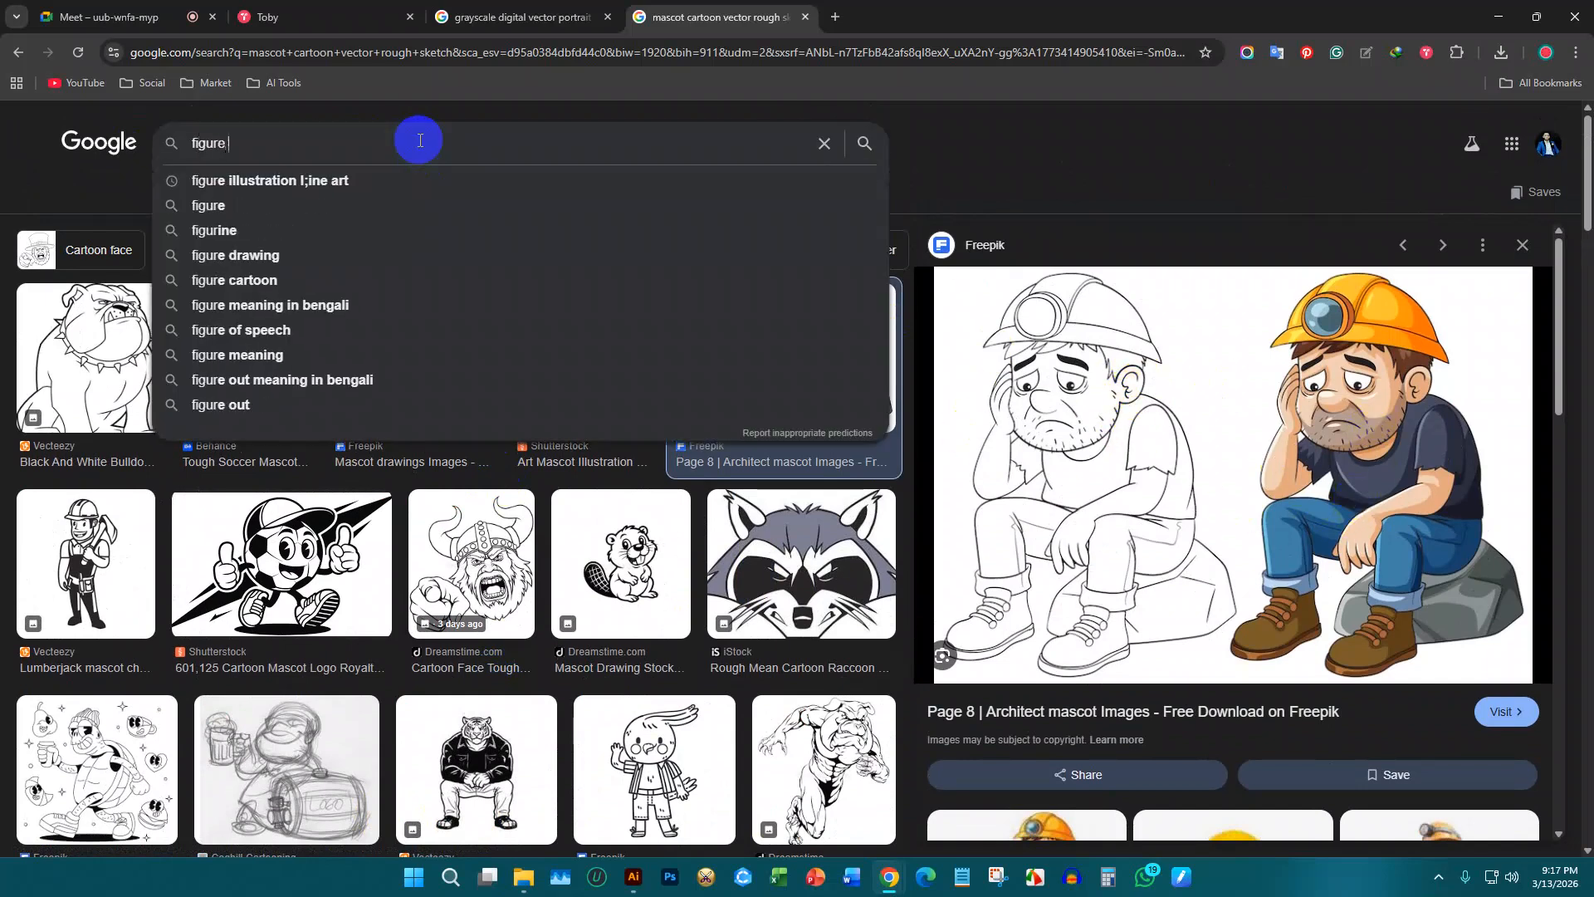
{"action": "type", "text": "illustratio"}
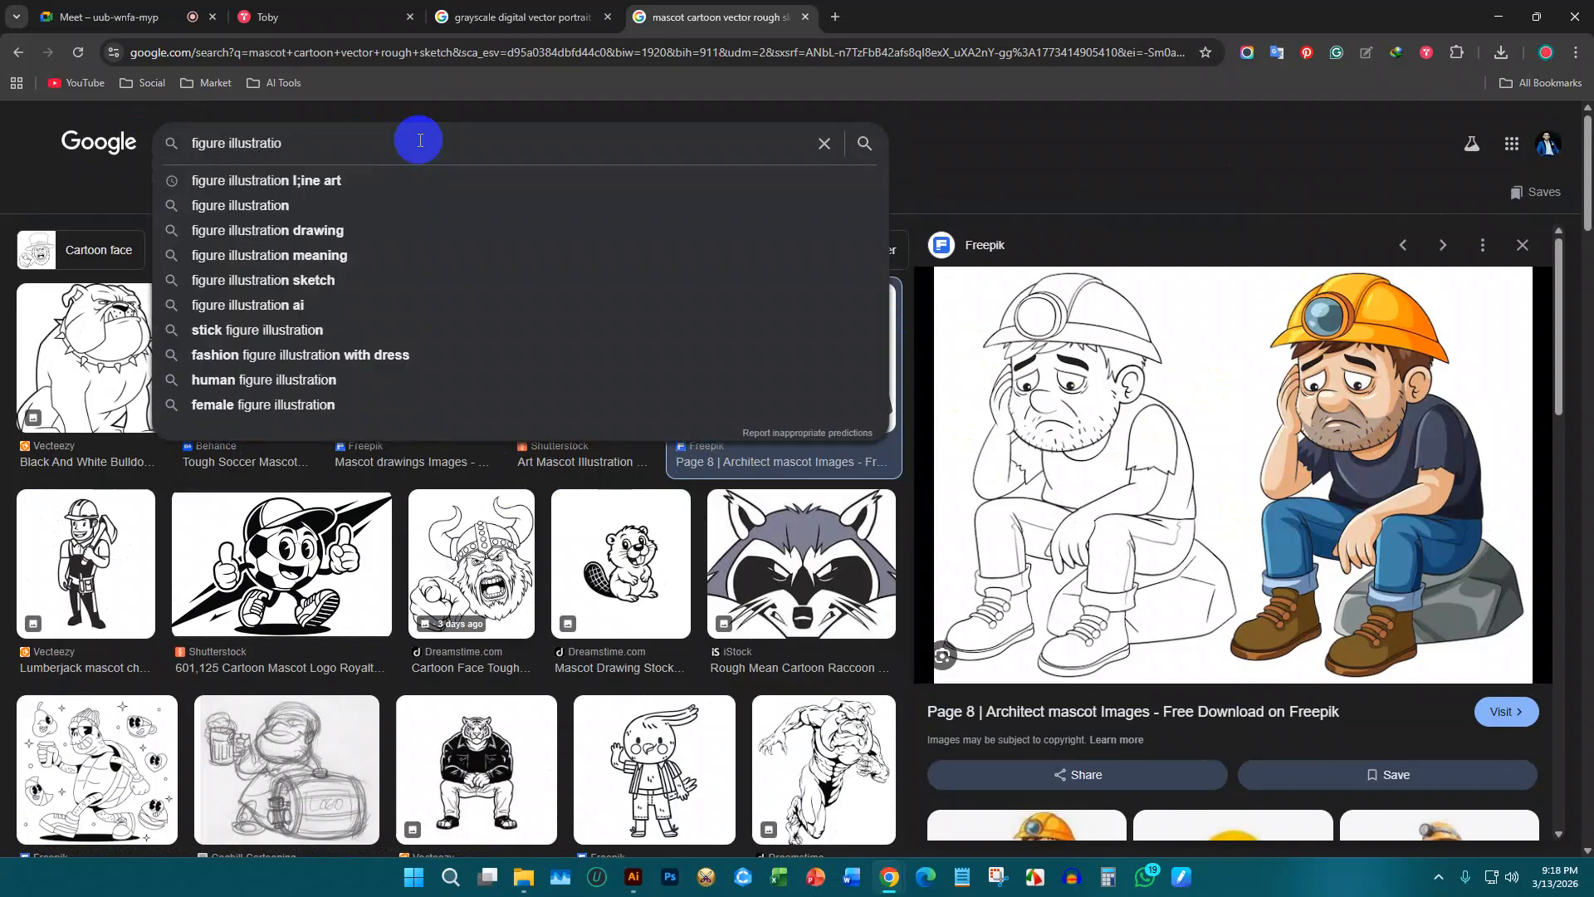
{"action": "type", "text": "pn vector"}
{"action": "key", "text": "Return"}
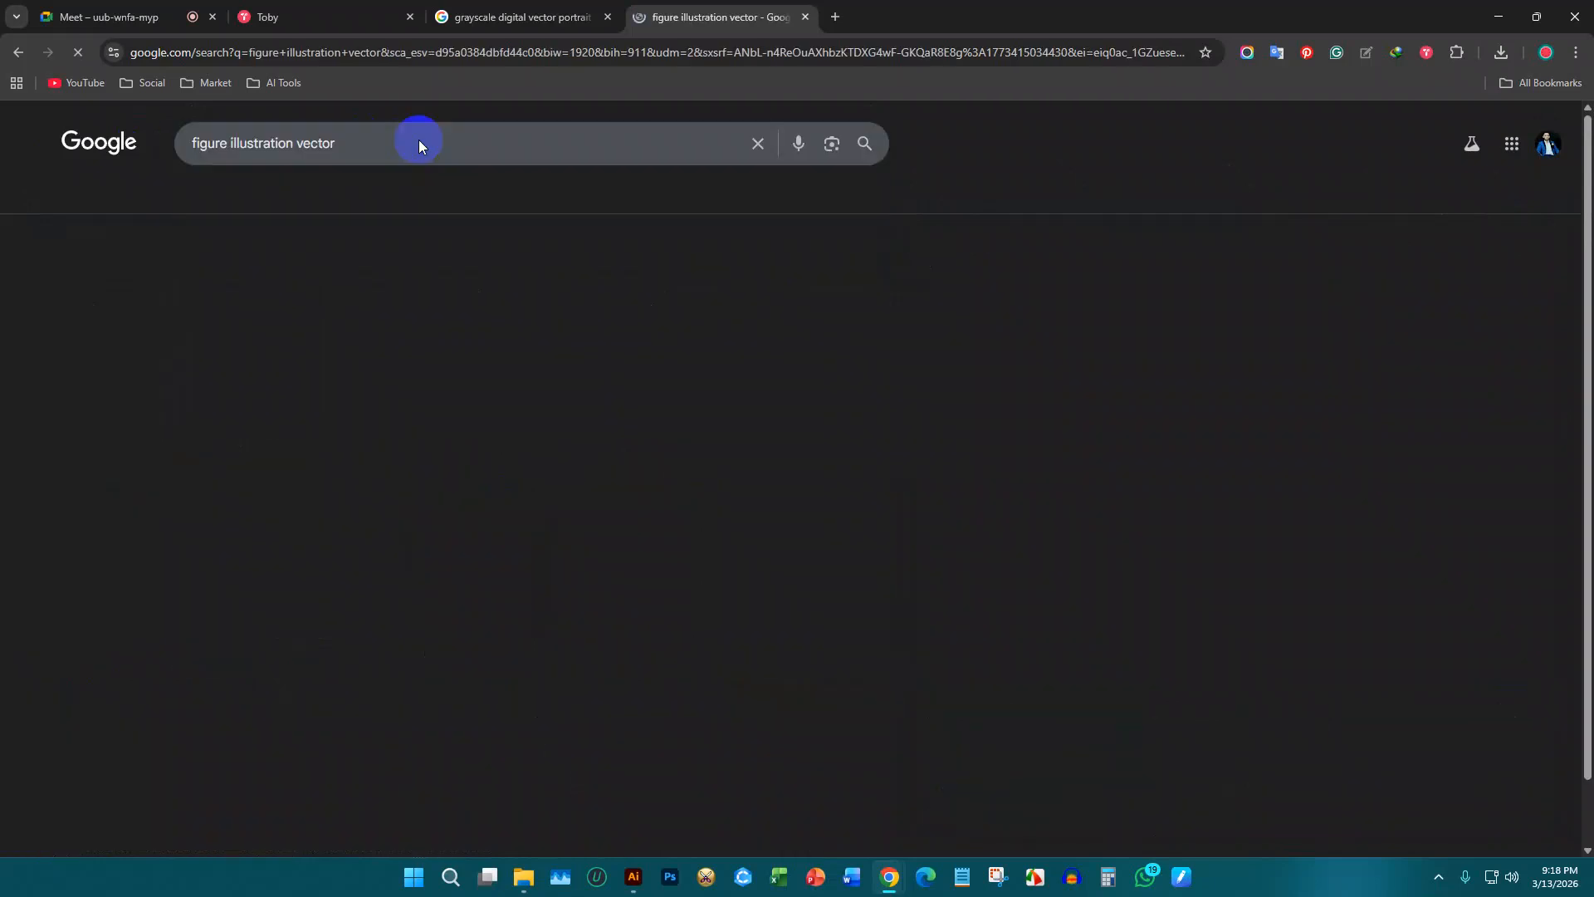
{"action": "scroll", "coordinate": [1171, 512], "scroll_direction": "down", "scroll_amount": 6}
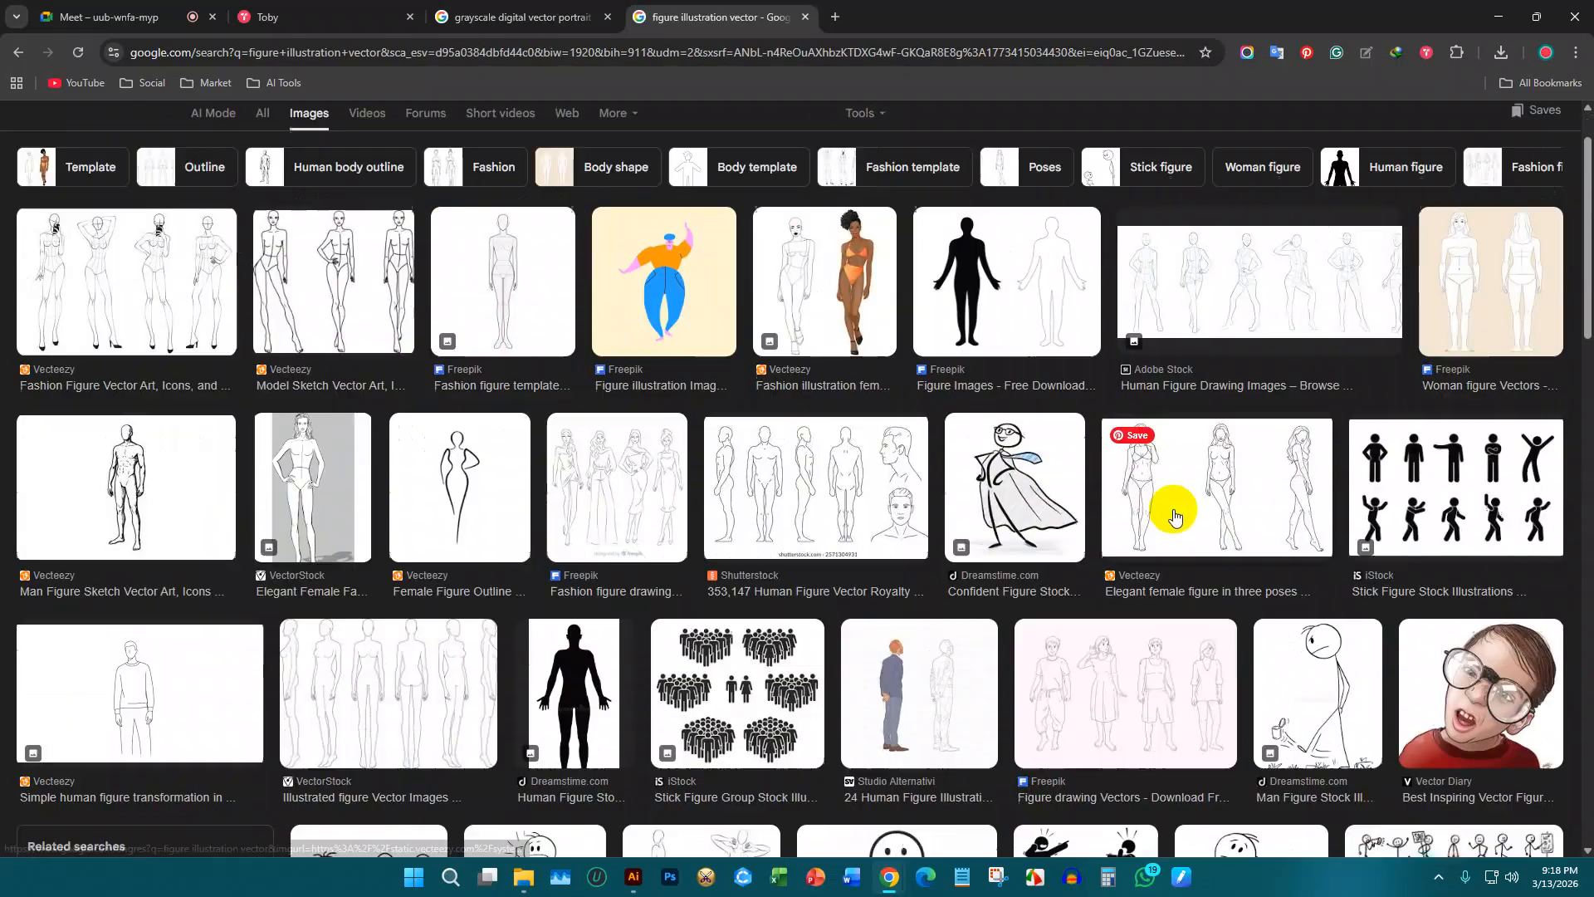
{"action": "scroll", "coordinate": [418, 480], "scroll_direction": "down", "scroll_amount": 7}
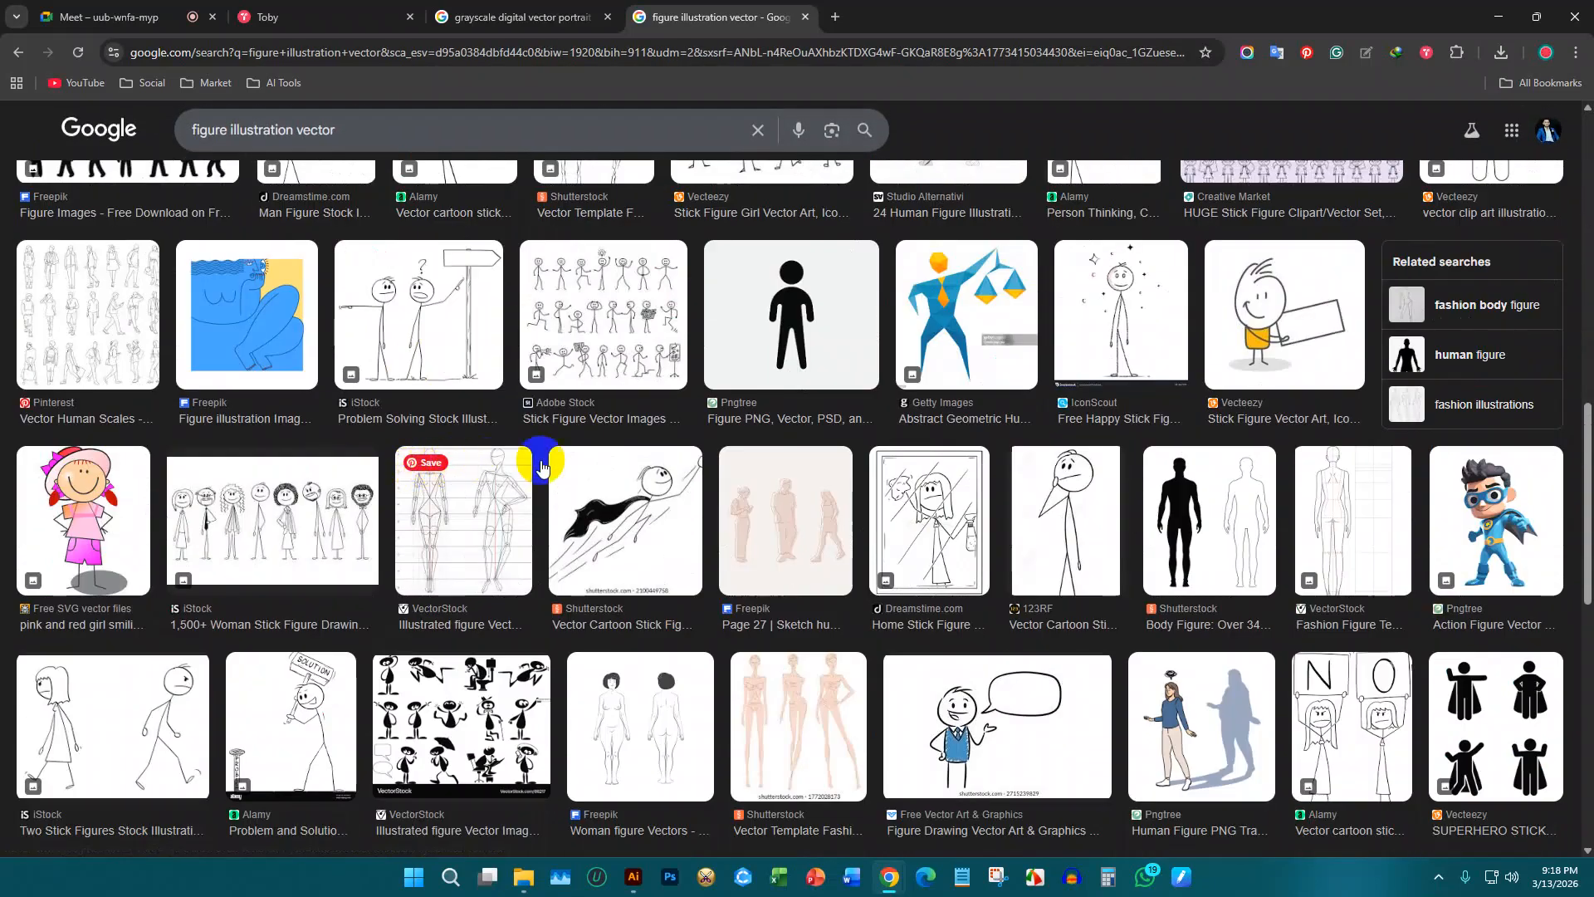
{"action": "scroll", "coordinate": [540, 459], "scroll_direction": "down", "scroll_amount": 6}
{"action": "scroll", "coordinate": [679, 464], "scroll_direction": "down", "scroll_amount": 5}
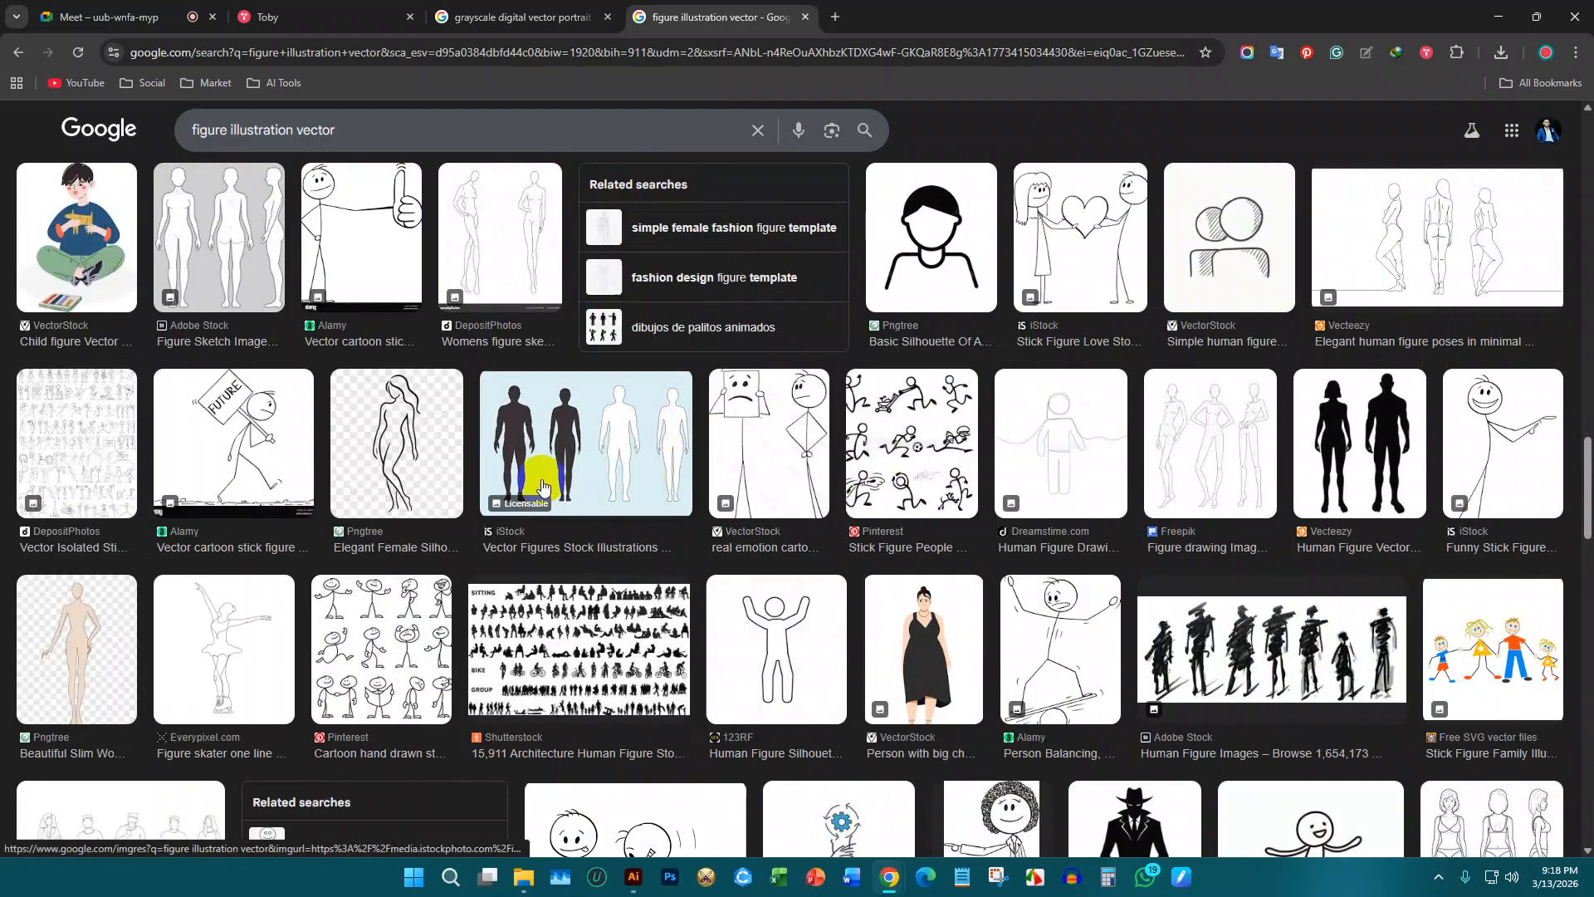
Step: Look through the figure illustration results and preview the fashion figure poses, the female body template and the man figure sketch
{"action": "scroll", "coordinate": [747, 470], "scroll_direction": "down", "scroll_amount": 6}
{"action": "scroll", "coordinate": [996, 482], "scroll_direction": "down", "scroll_amount": 4}
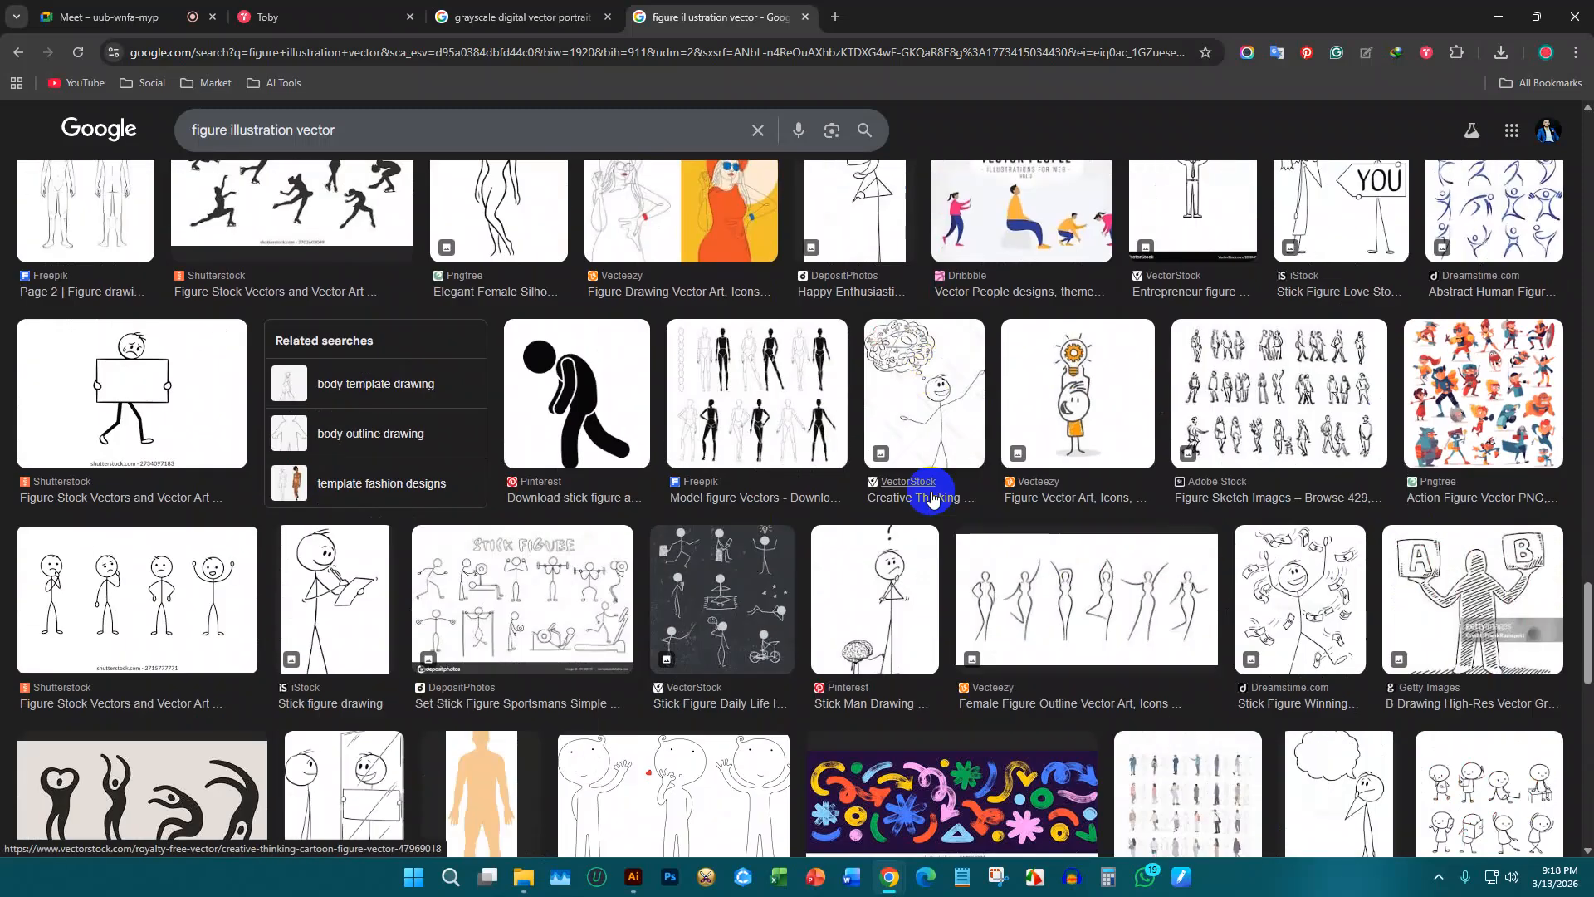
{"action": "left_click", "coordinate": [247, 493]}
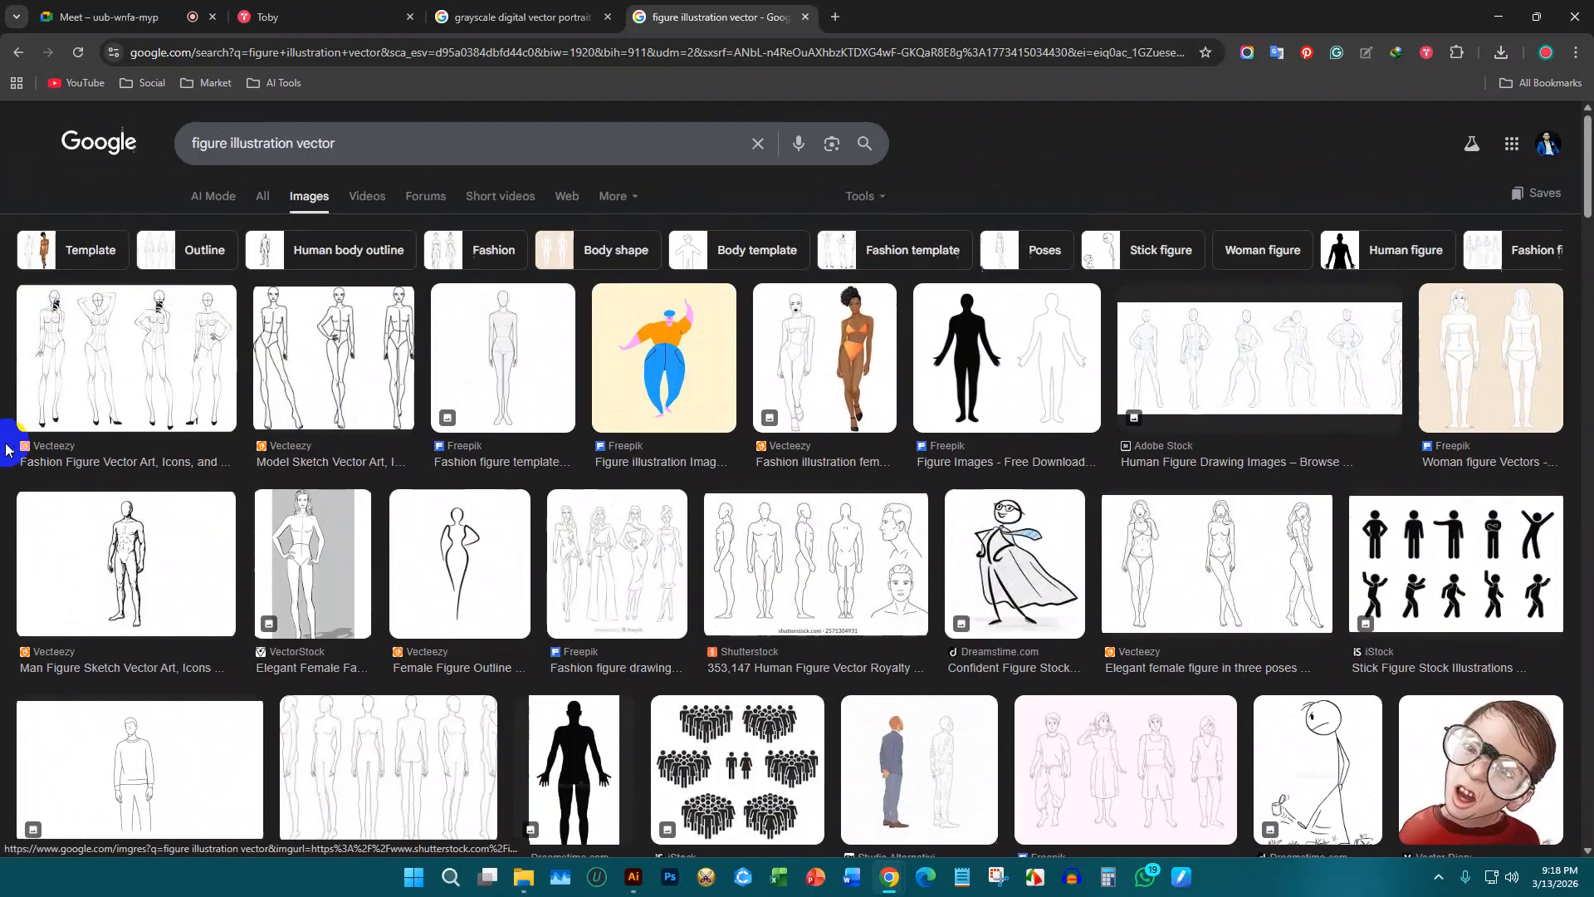
{"action": "left_click", "coordinate": [117, 340]}
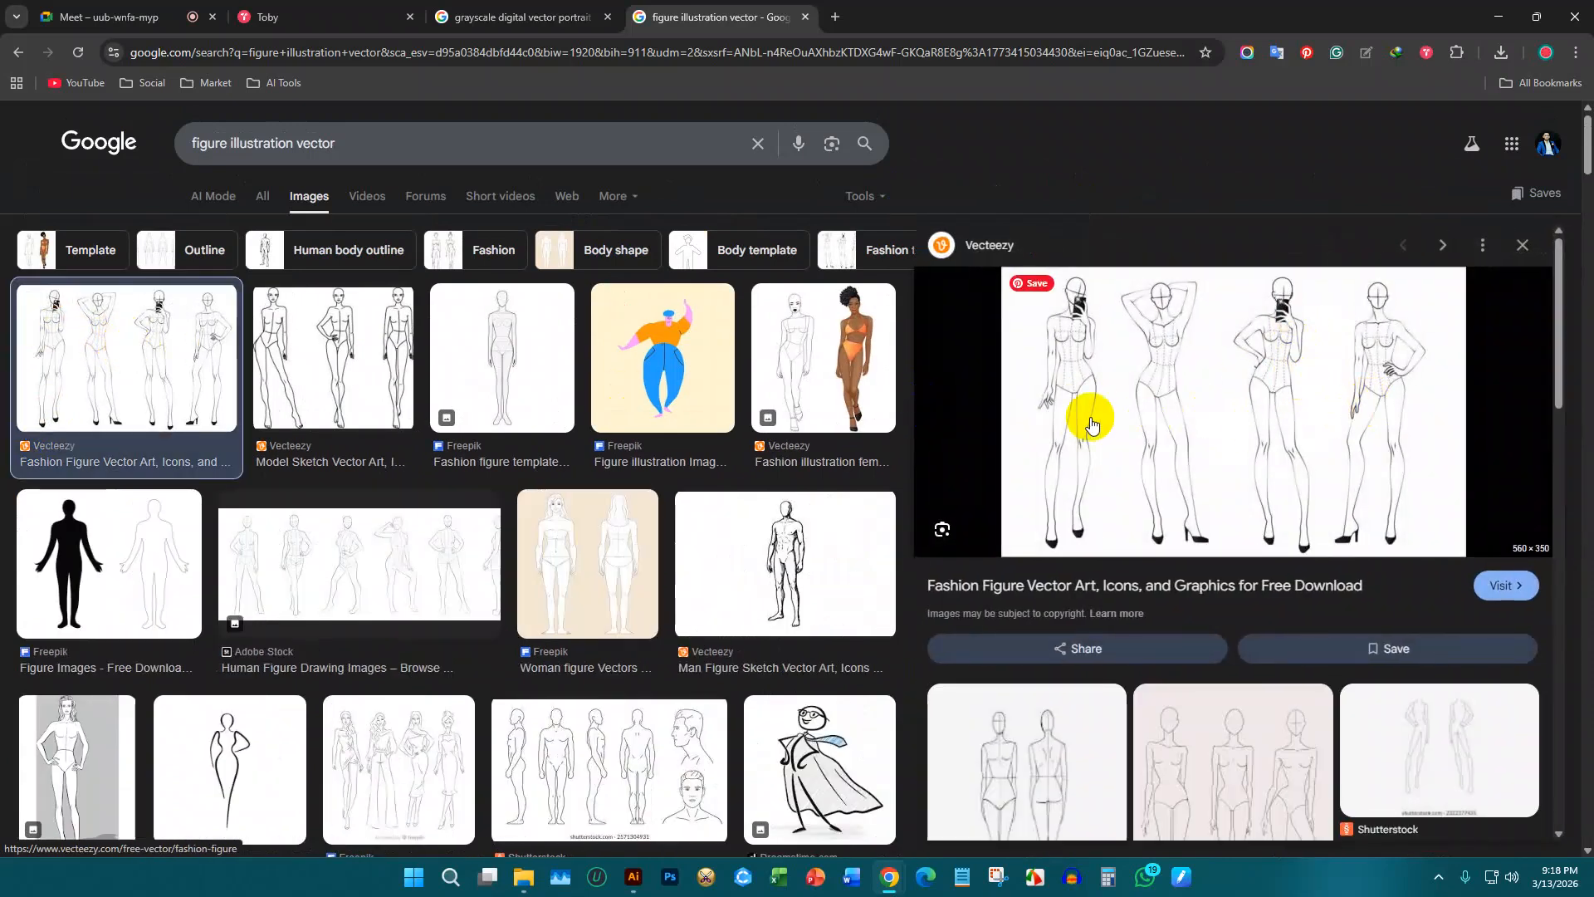
{"action": "left_click", "coordinate": [854, 376]}
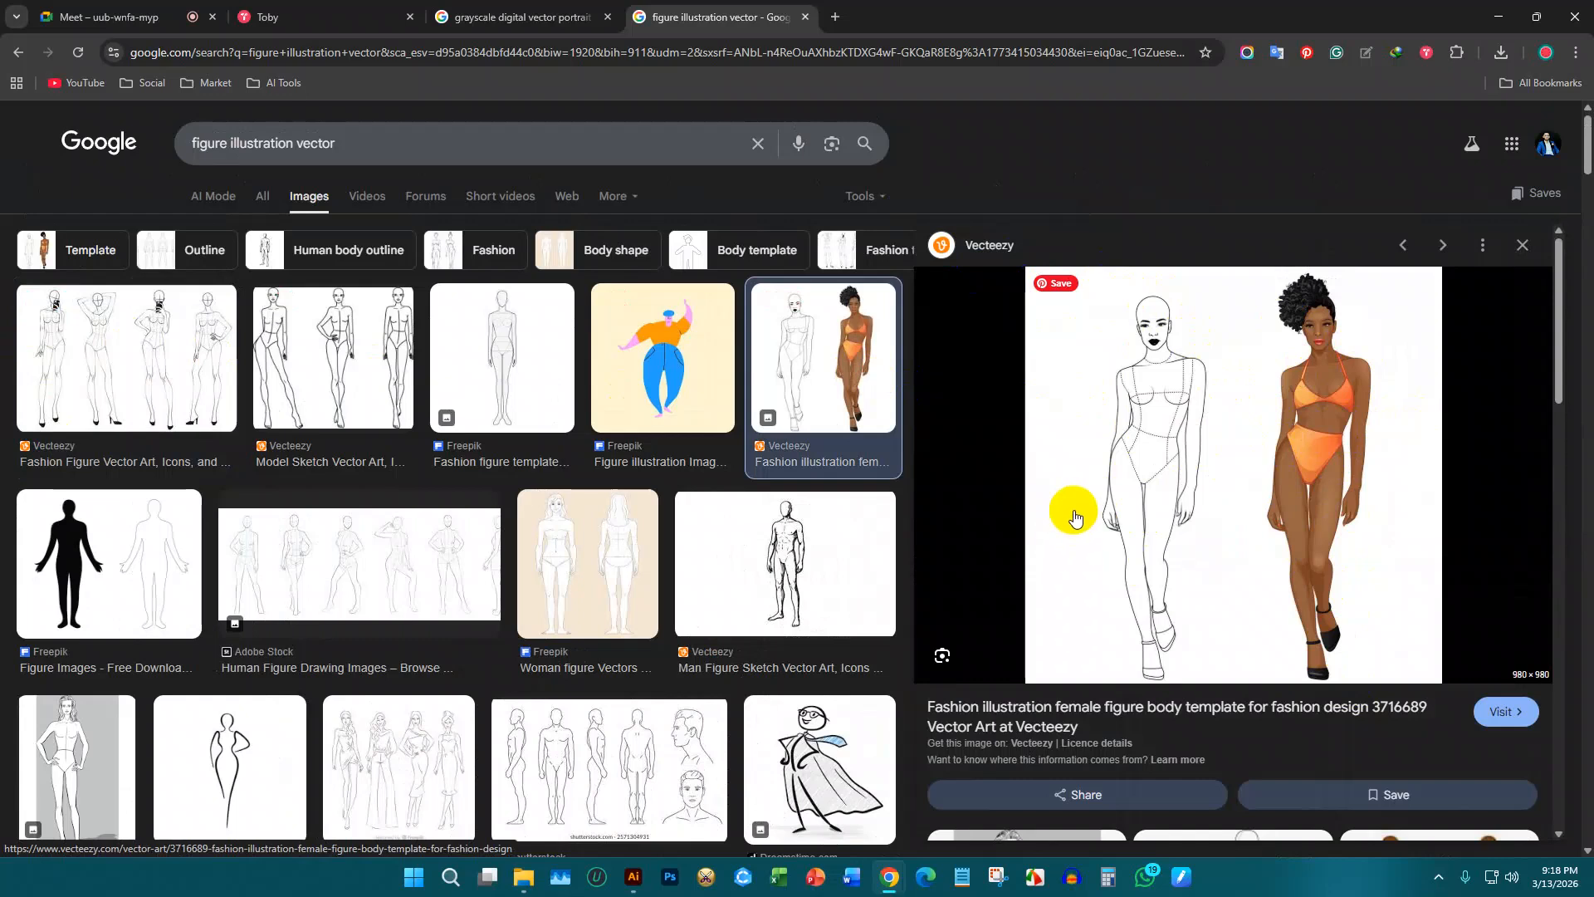
{"action": "left_click", "coordinate": [790, 566]}
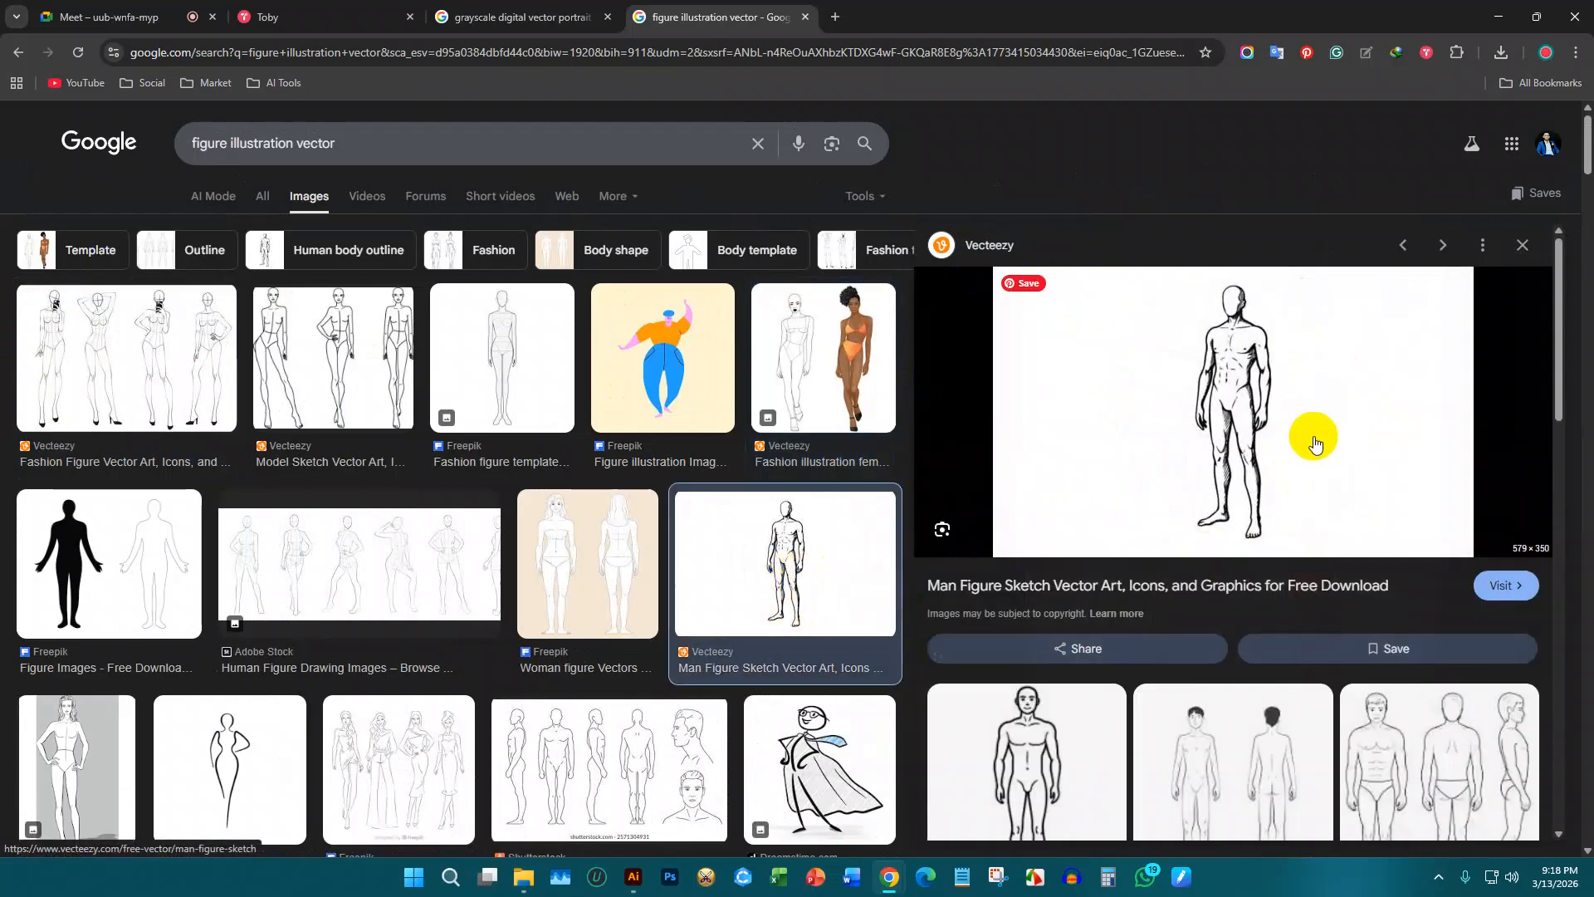
{"action": "left_click", "coordinate": [449, 238]}
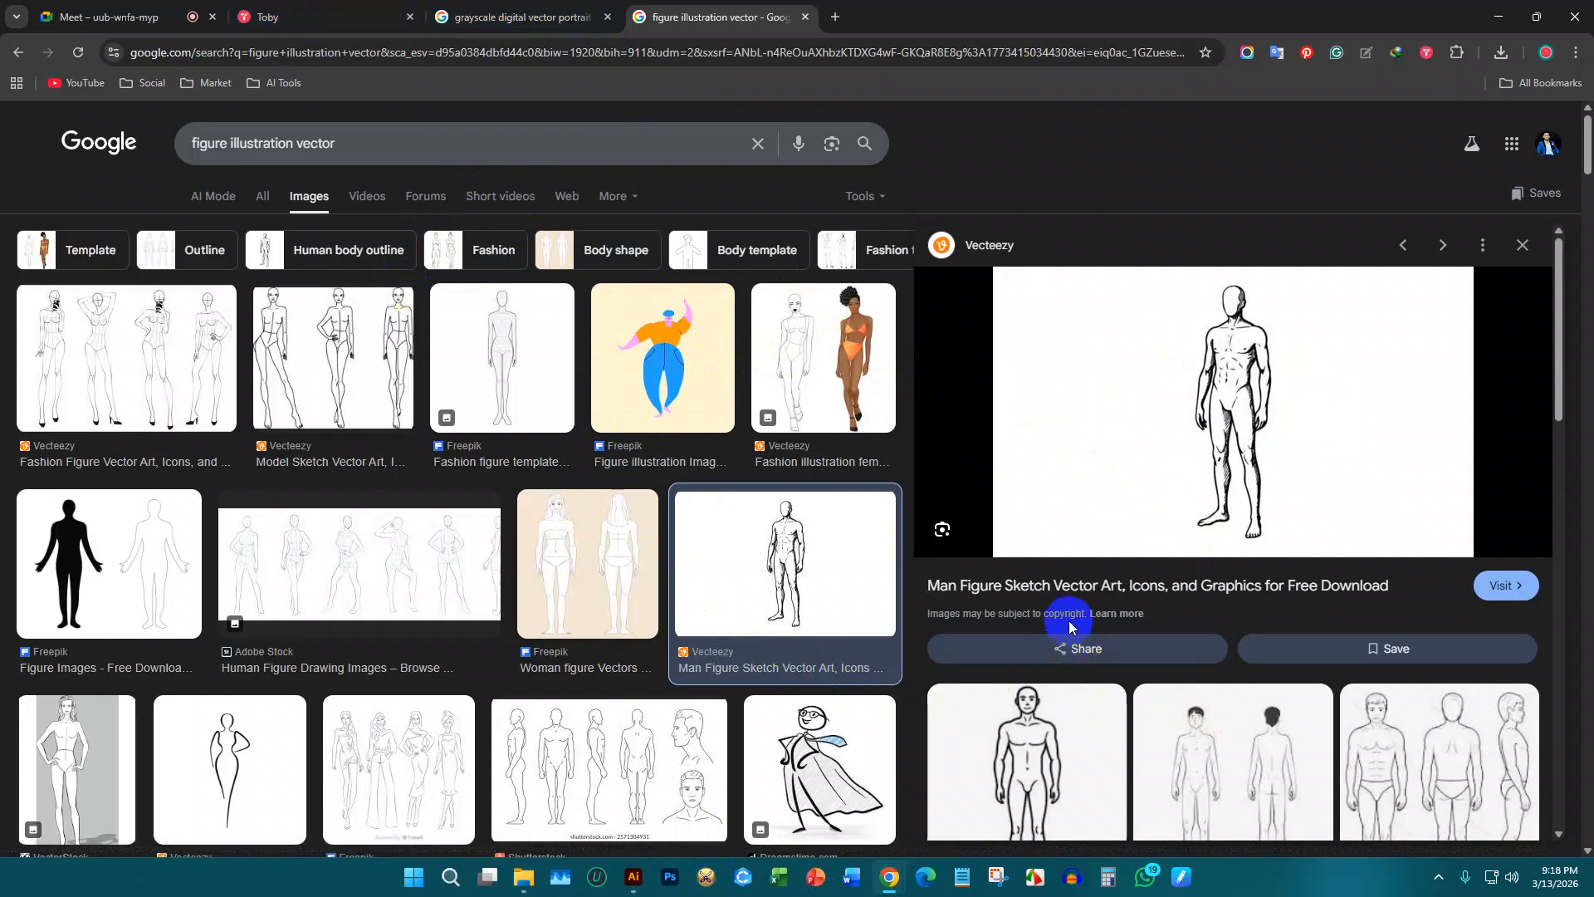
Step: Switch to Illustrator and draw an open path with the Pen tool, arching above the shoe and then descending on the right
{"action": "left_click", "coordinate": [632, 876]}
{"action": "scroll", "coordinate": [625, 386], "scroll_direction": "up", "scroll_amount": 3}
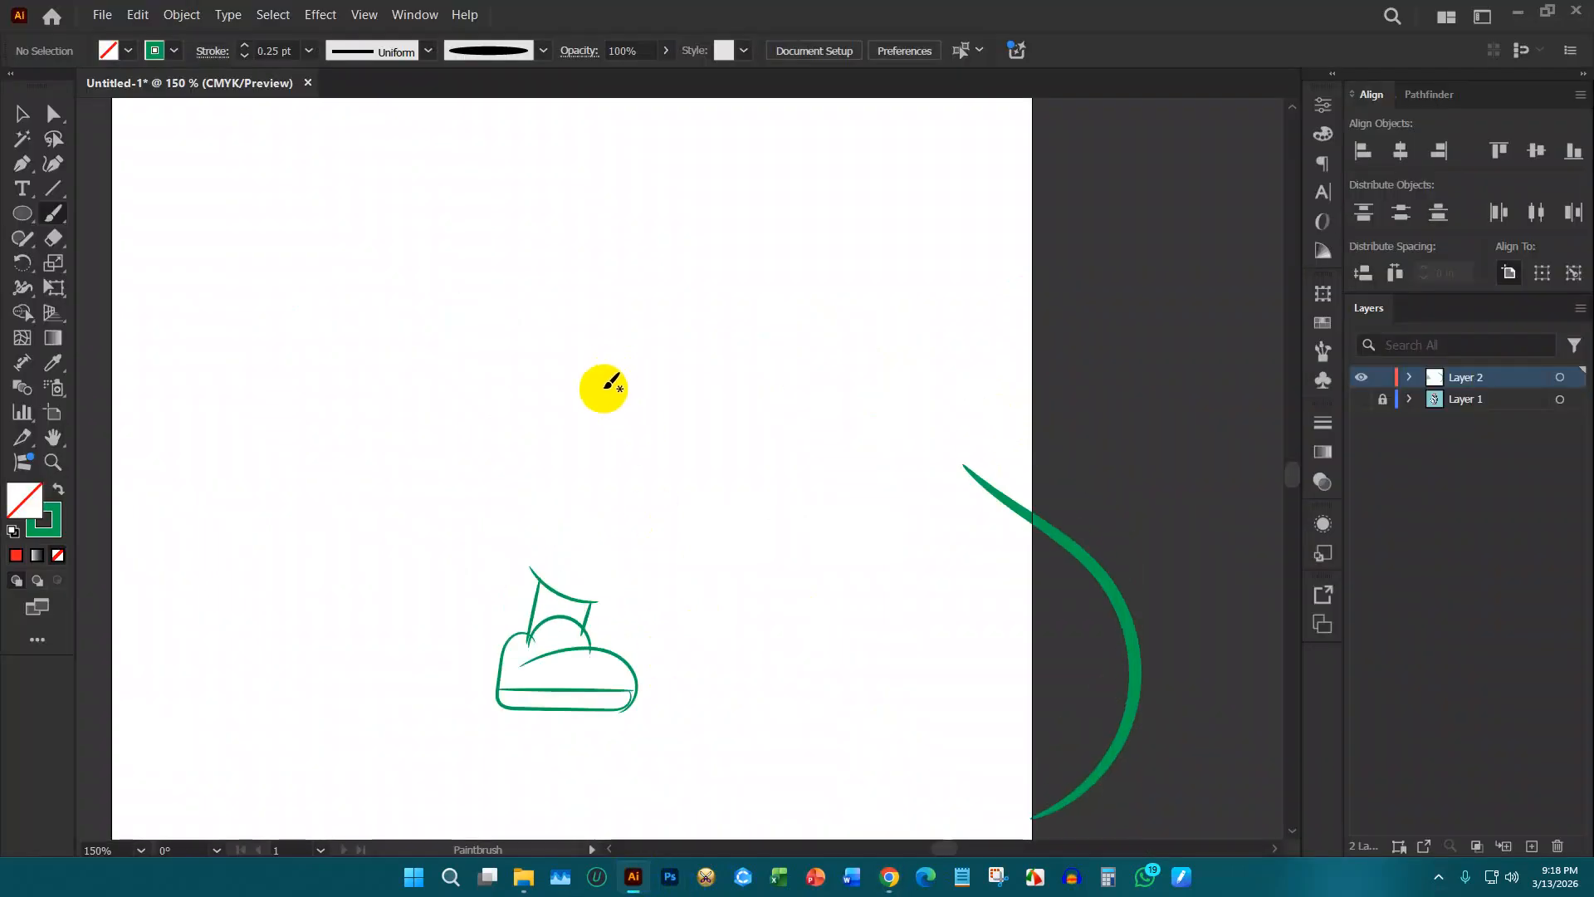
{"action": "left_click", "coordinate": [22, 164]}
{"action": "left_click", "coordinate": [335, 220]}
{"action": "left_click_drag", "start_coordinate": [694, 276], "coordinate": [780, 472]}
{"action": "key", "text": "Escape"}
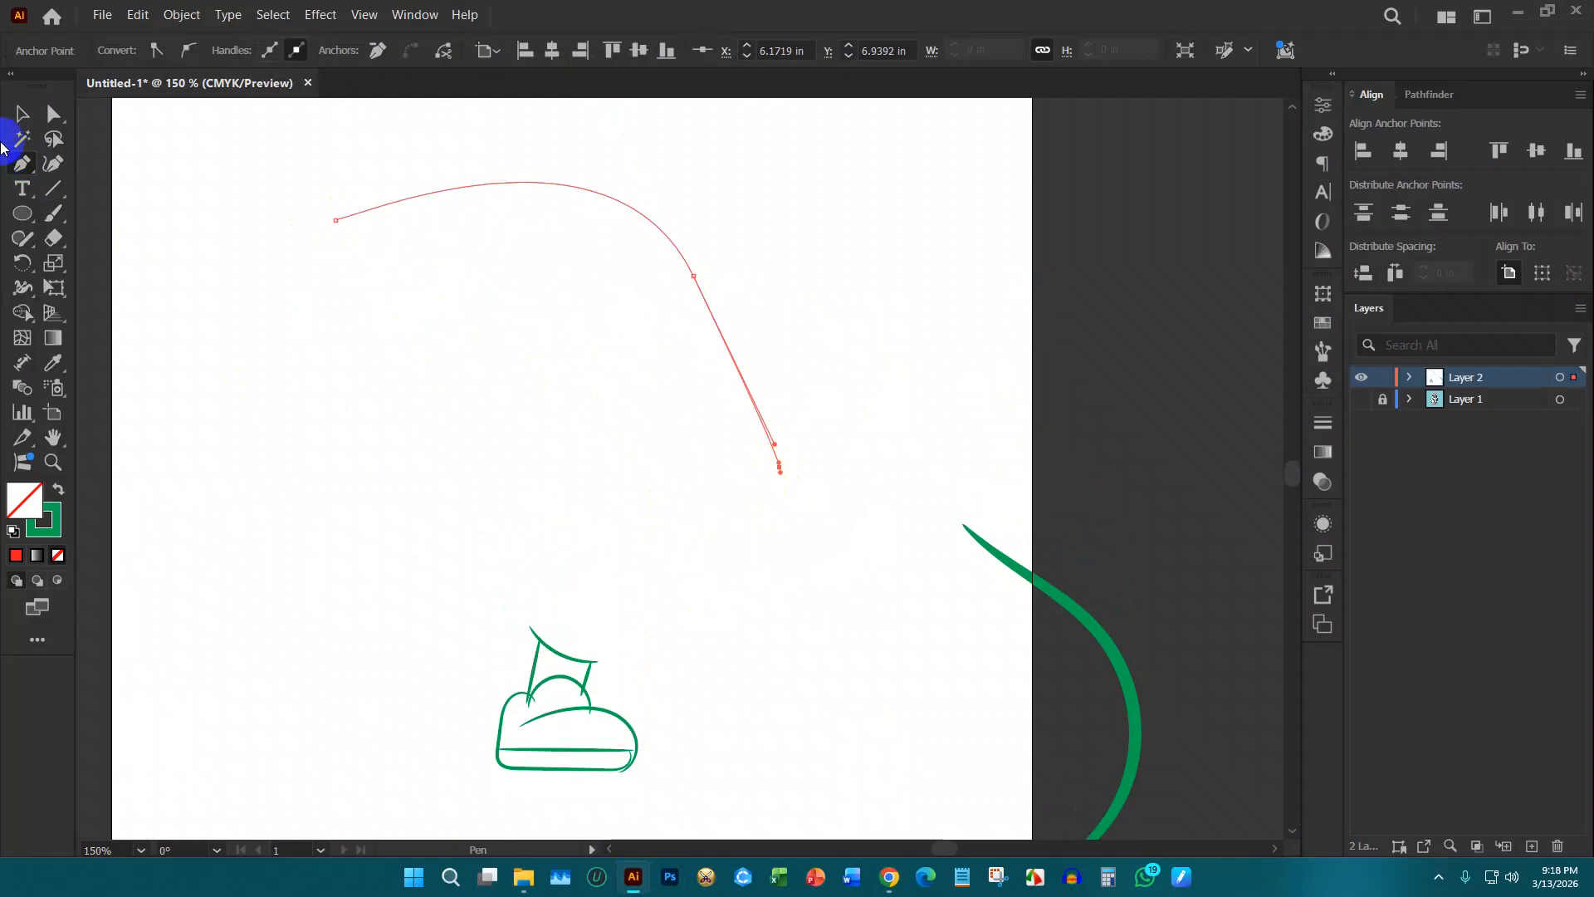
Step: Select the new arched path and set its stroke weight to 5 pt
{"action": "left_click", "coordinate": [17, 116]}
{"action": "left_click", "coordinate": [608, 177]}
{"action": "scroll", "coordinate": [609, 177], "scroll_direction": "up", "scroll_amount": 1}
{"action": "left_click_drag", "start_coordinate": [608, 177], "coordinate": [388, 408]}
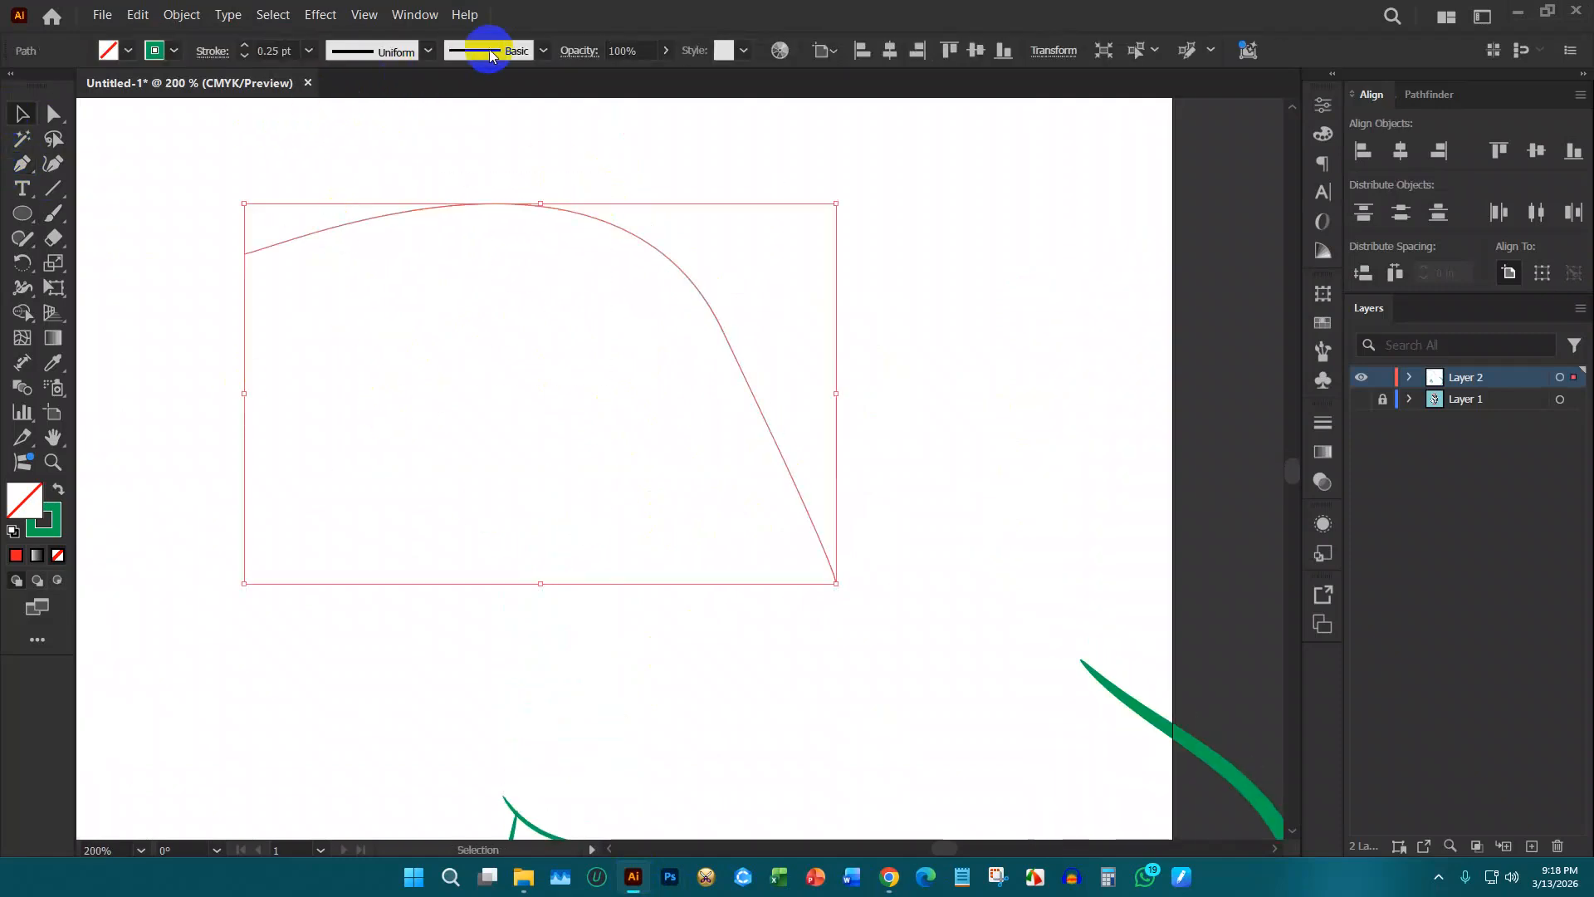
{"action": "left_click", "coordinate": [245, 45]}
{"action": "left_click", "coordinate": [245, 46]}
{"action": "left_click", "coordinate": [245, 46]}
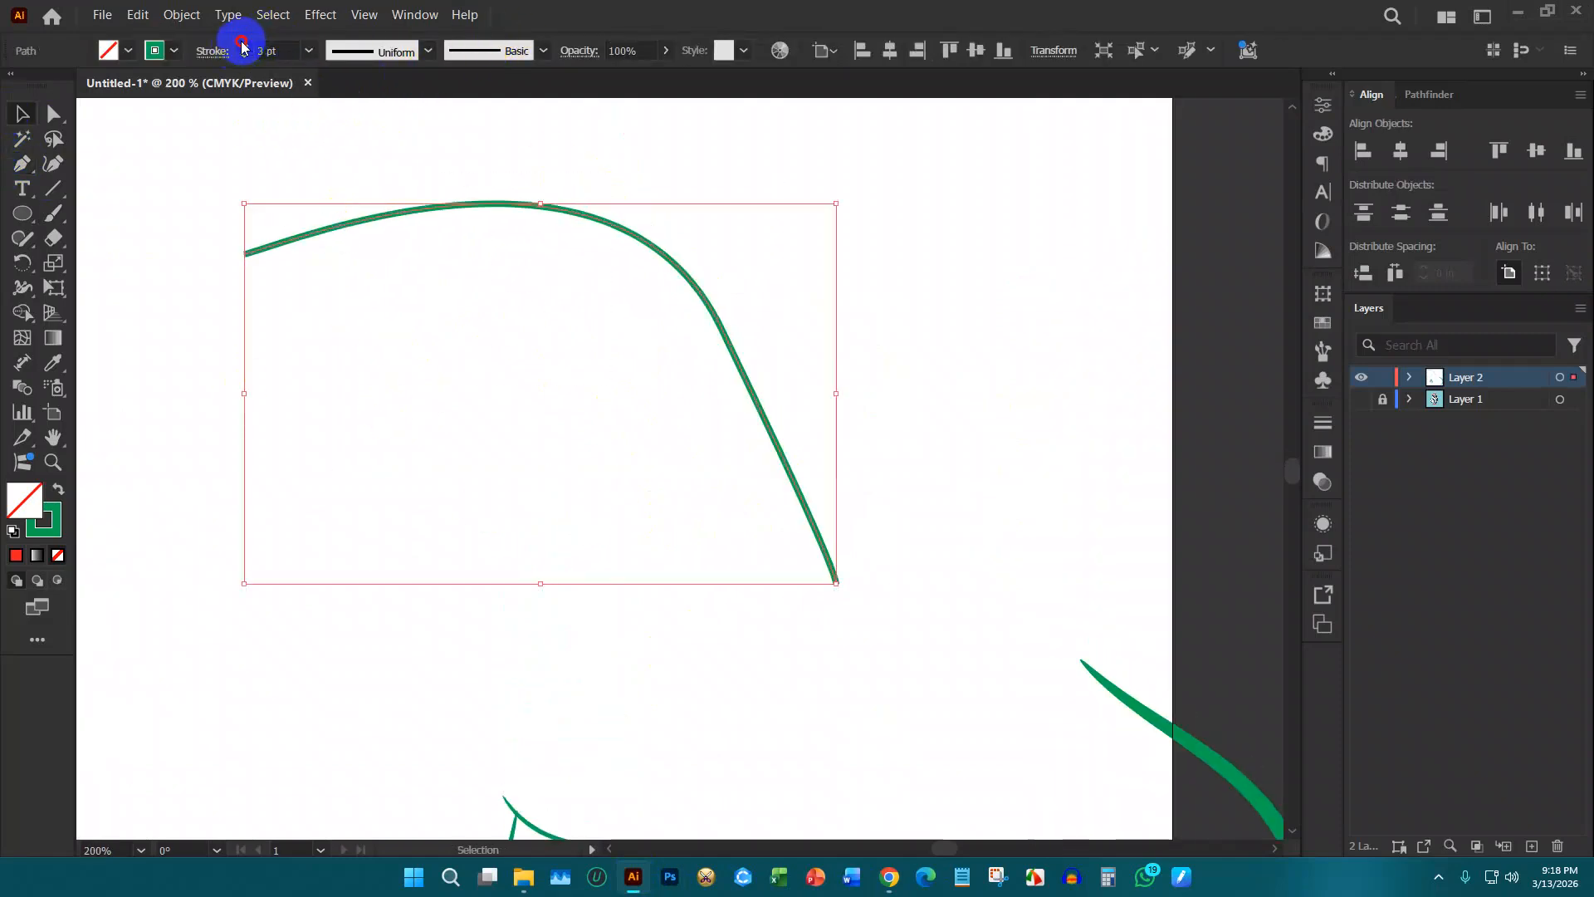
{"action": "left_click", "coordinate": [245, 47]}
{"action": "left_click", "coordinate": [245, 46]}
Step: Apply the lens-shaped variable width profile, tapered at both ends, to the arched path and inspect the stroke up close
{"action": "left_click", "coordinate": [452, 396]}
{"action": "scroll", "coordinate": [457, 395], "scroll_direction": "up", "scroll_amount": 1}
{"action": "left_click_drag", "start_coordinate": [474, 231], "coordinate": [429, 406]}
{"action": "left_click", "coordinate": [415, 58]}
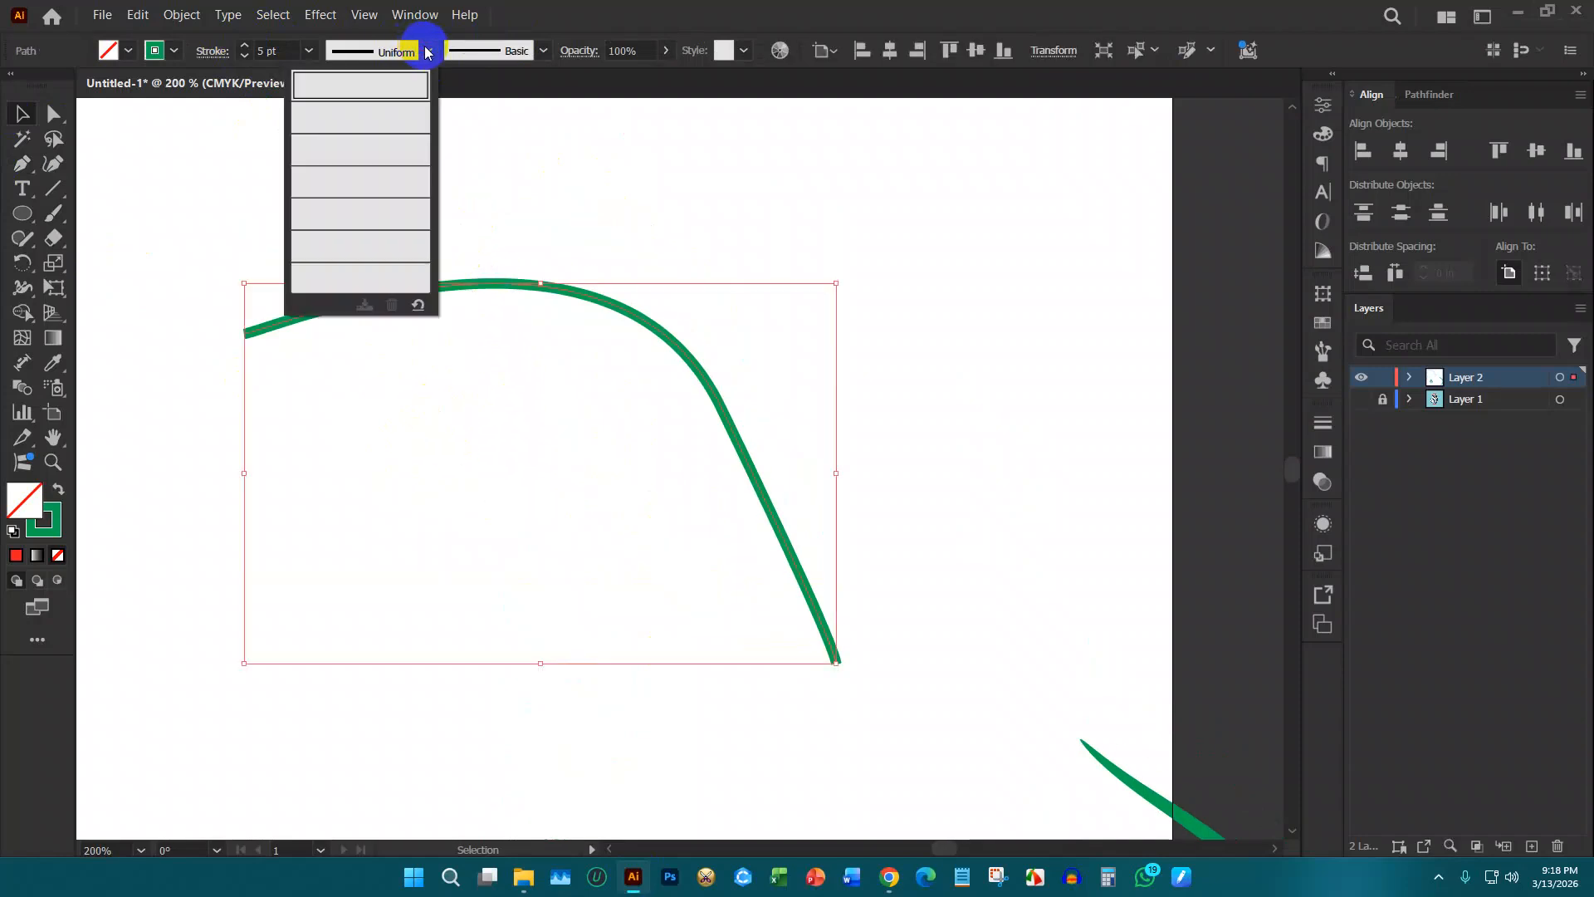
{"action": "left_click", "coordinate": [398, 123]}
{"action": "left_click", "coordinate": [358, 378]}
{"action": "scroll", "coordinate": [359, 378], "scroll_direction": "up", "scroll_amount": 2}
{"action": "scroll", "coordinate": [358, 378], "scroll_direction": "up", "scroll_amount": 1}
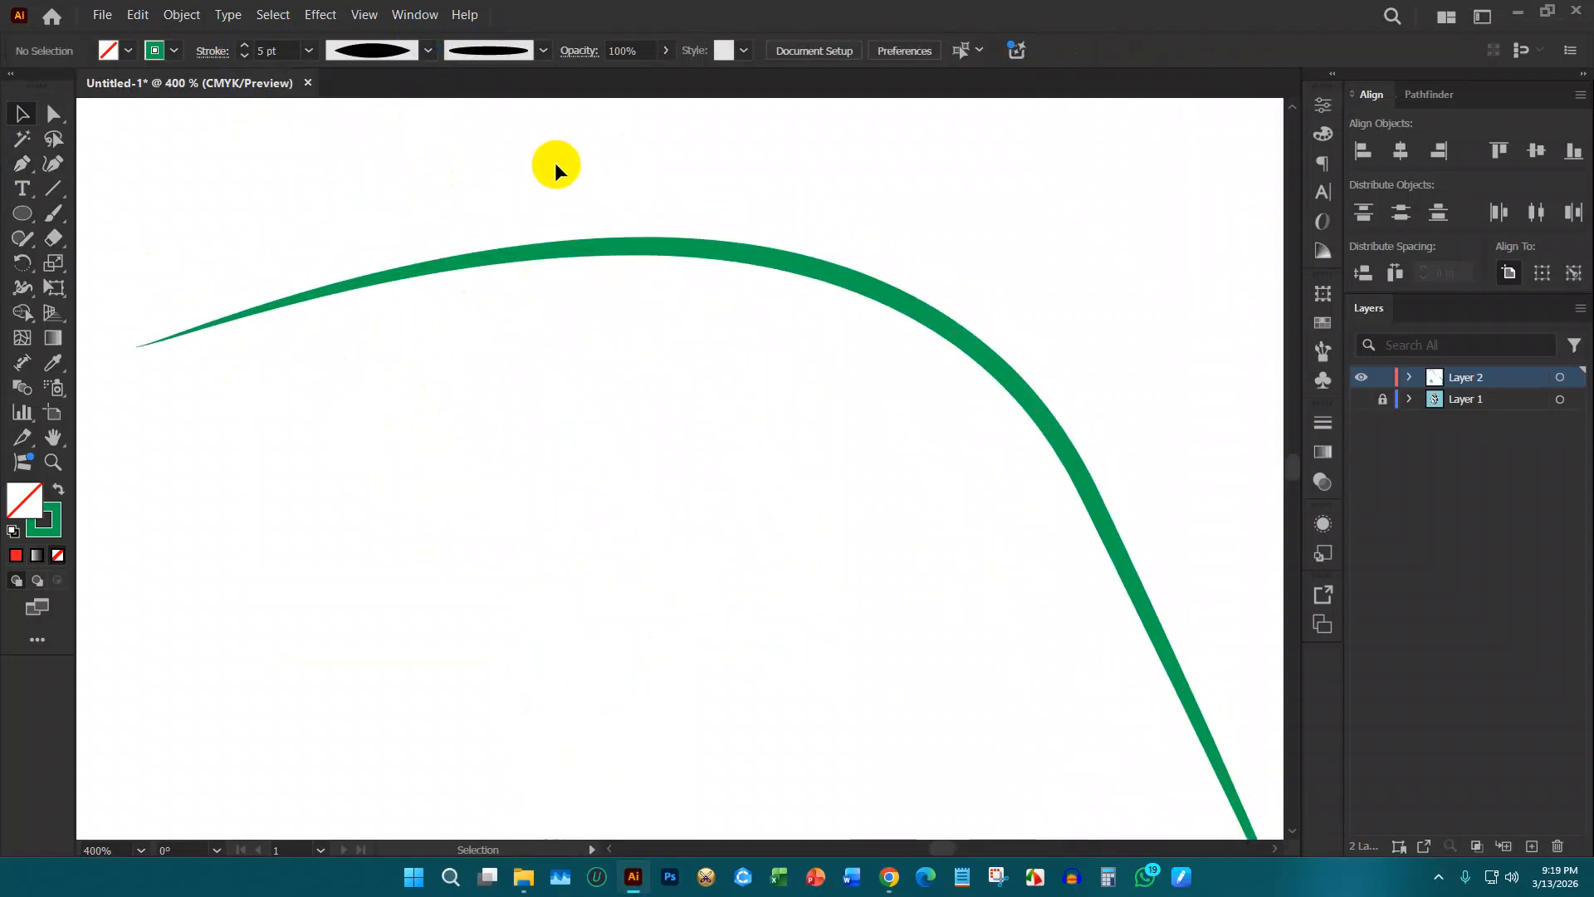
Step: Use the Width tool to thicken the arched stroke to about 22 pt before its bend and adjust its width just past the bend
{"action": "left_click", "coordinate": [818, 284]}
{"action": "left_click", "coordinate": [49, 398]}
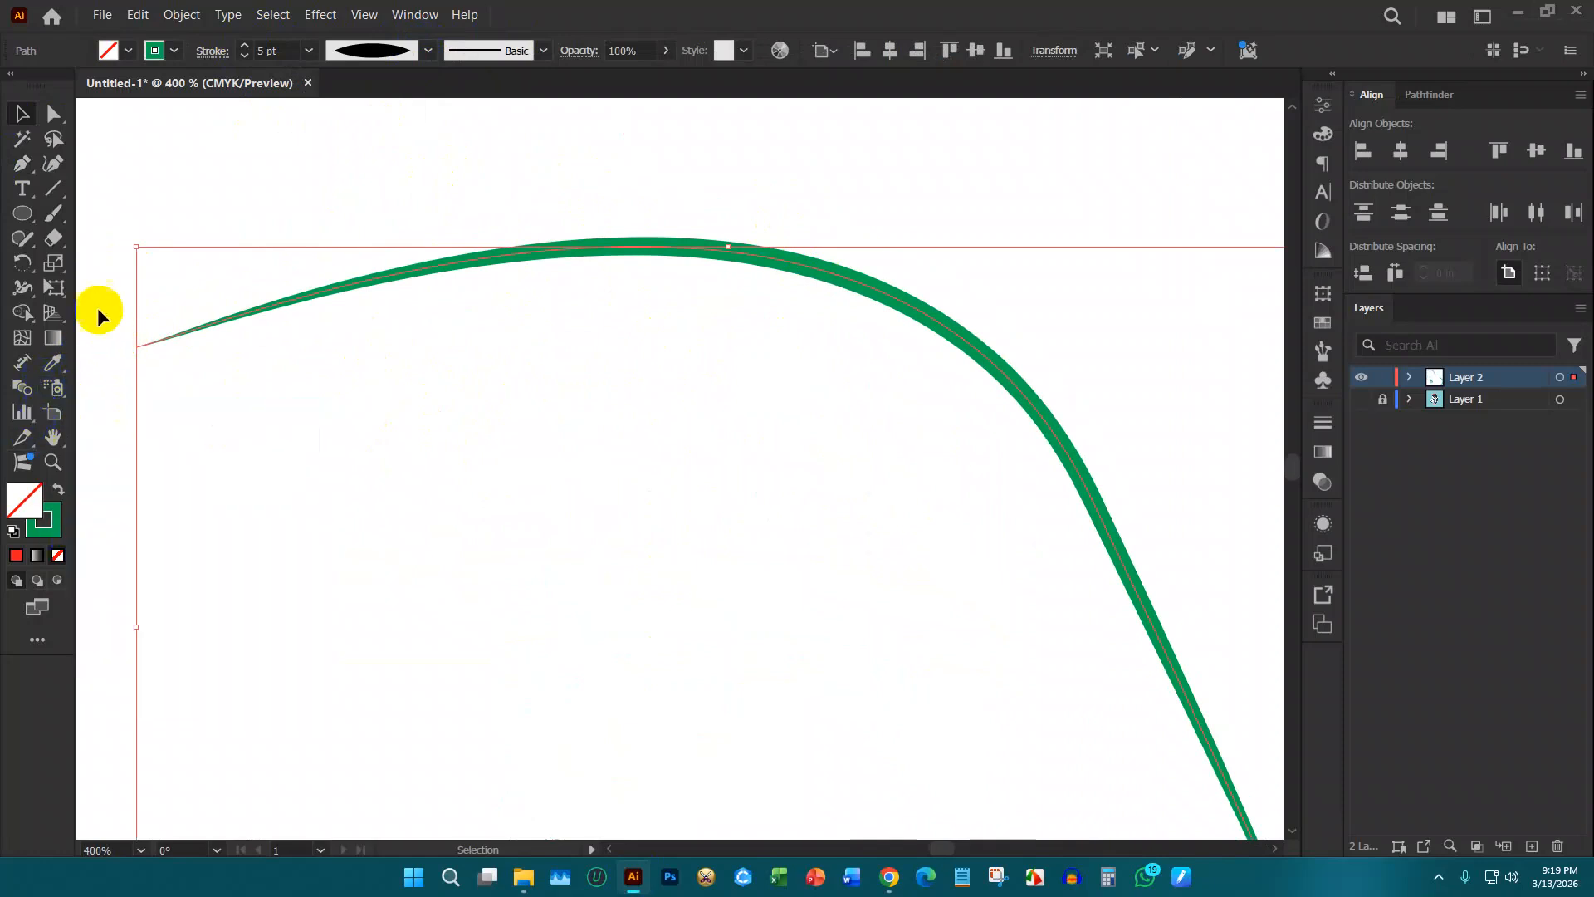
{"action": "left_click", "coordinate": [26, 312]}
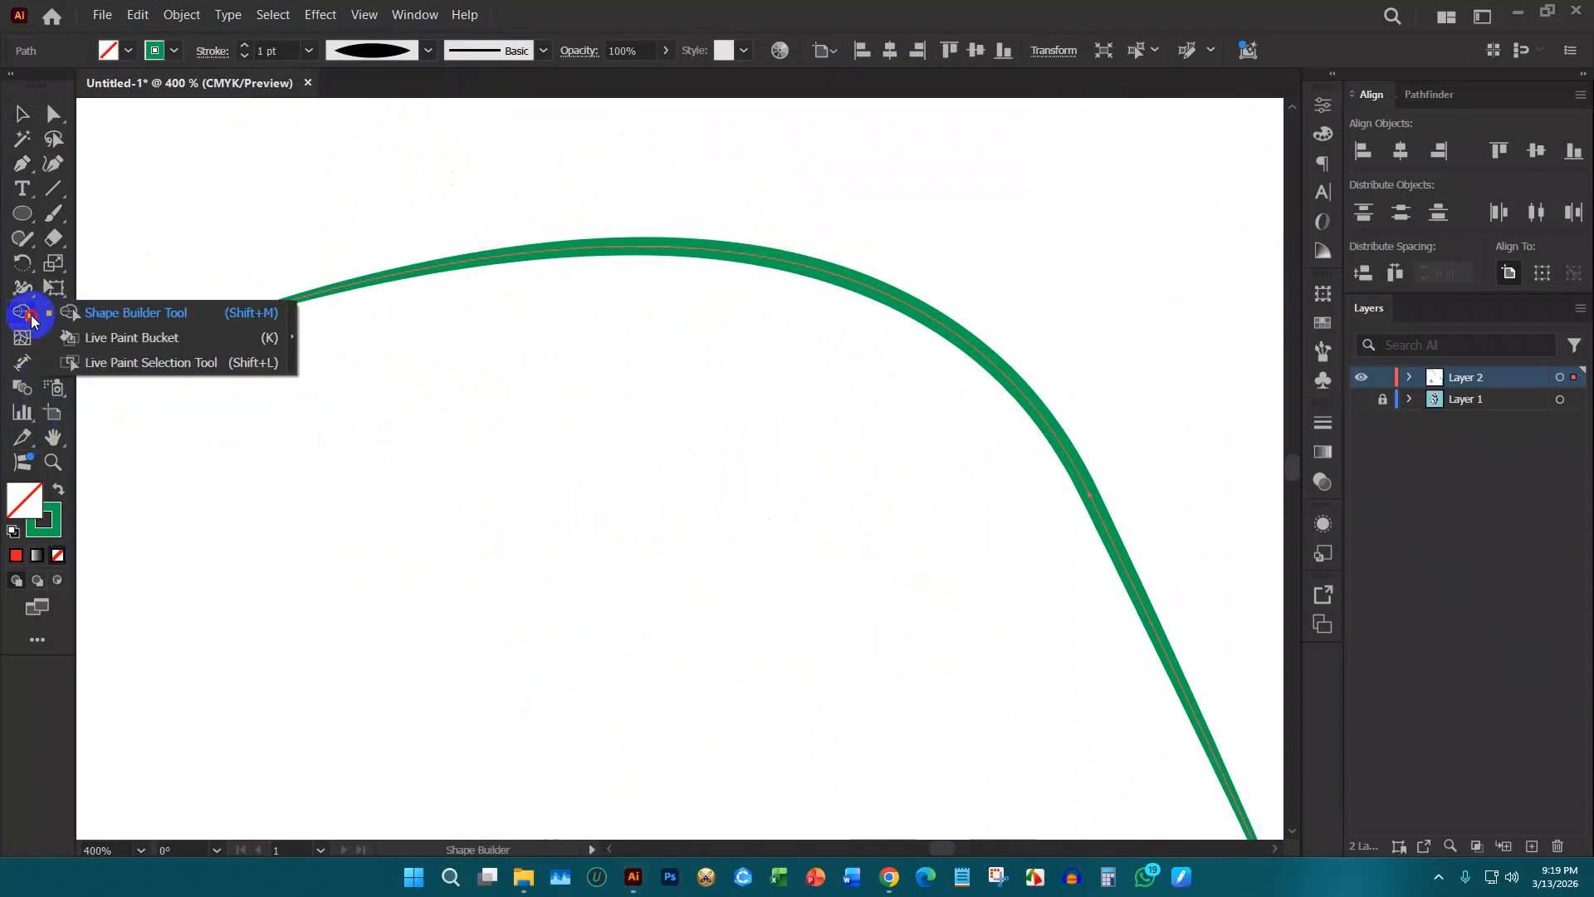
{"action": "left_click", "coordinate": [27, 295]}
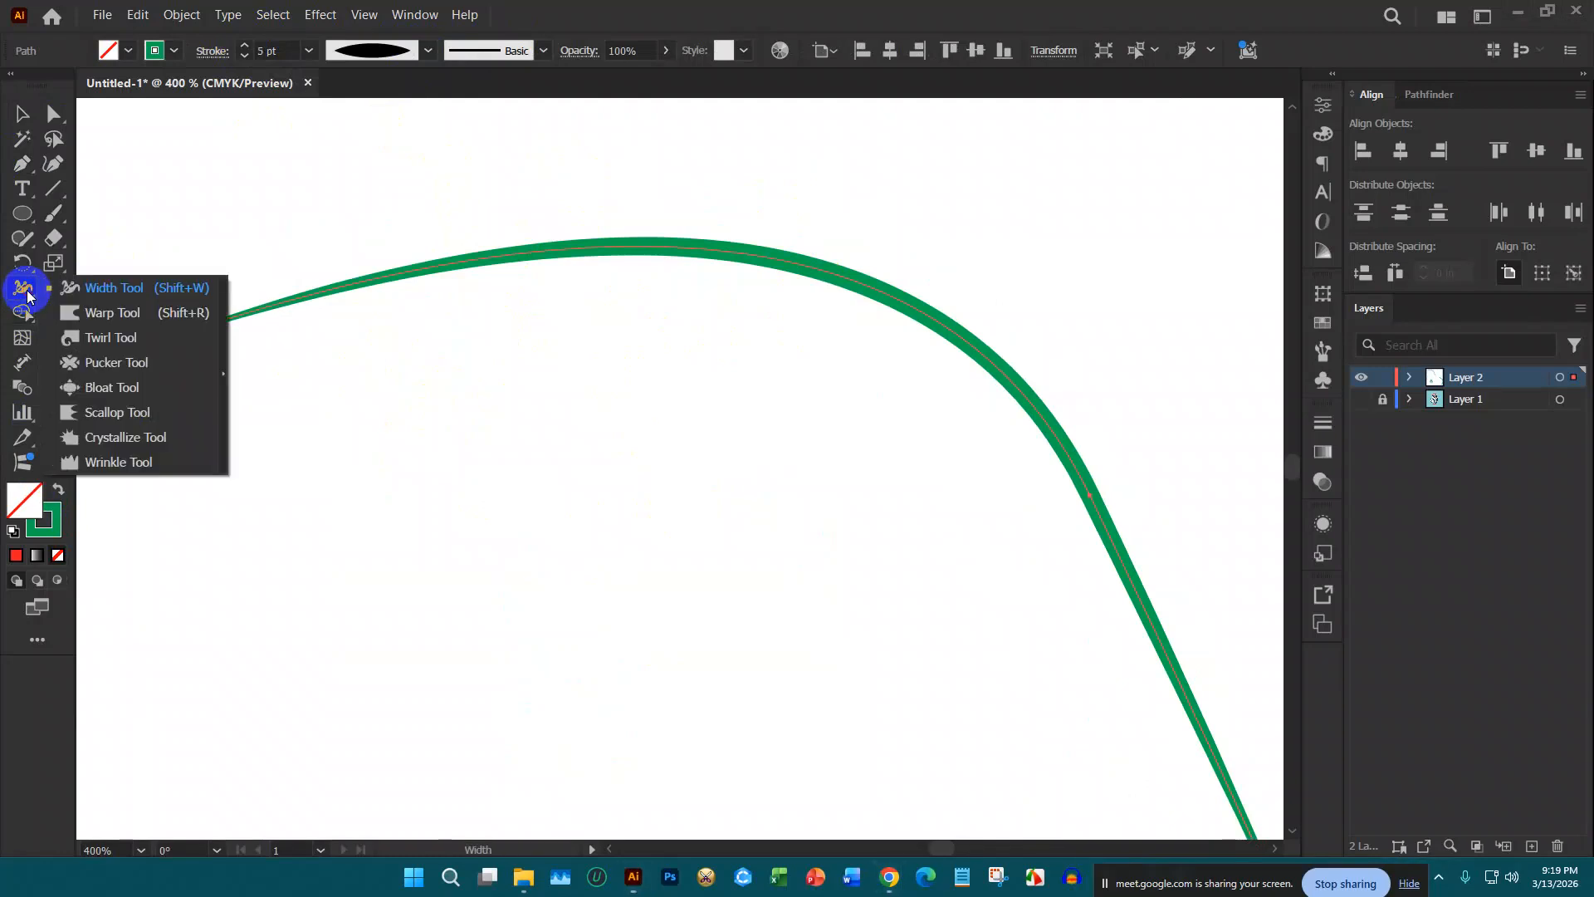
{"action": "left_click", "coordinate": [139, 297]}
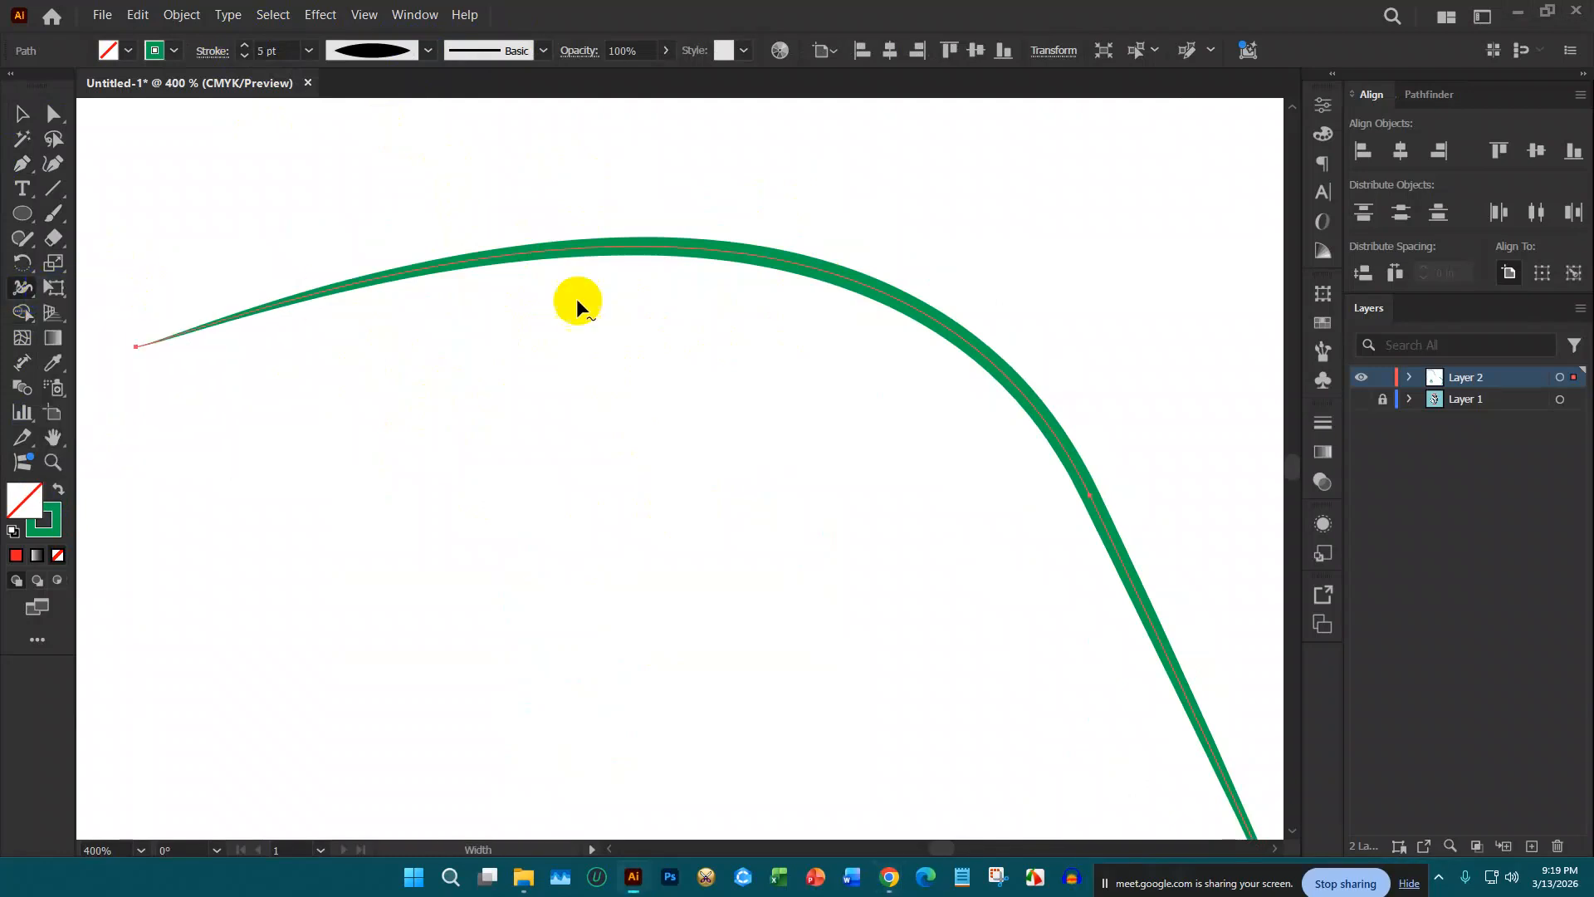
{"action": "left_click_drag", "start_coordinate": [811, 267], "coordinate": [799, 316]}
{"action": "mouse_move", "coordinate": [970, 347]}
{"action": "left_mouse_down"}
{"action": "mouse_move", "coordinate": [1009, 324]}
{"action": "mouse_move", "coordinate": [966, 402]}
{"action": "mouse_move", "coordinate": [1015, 365]}
{"action": "left_mouse_up"}
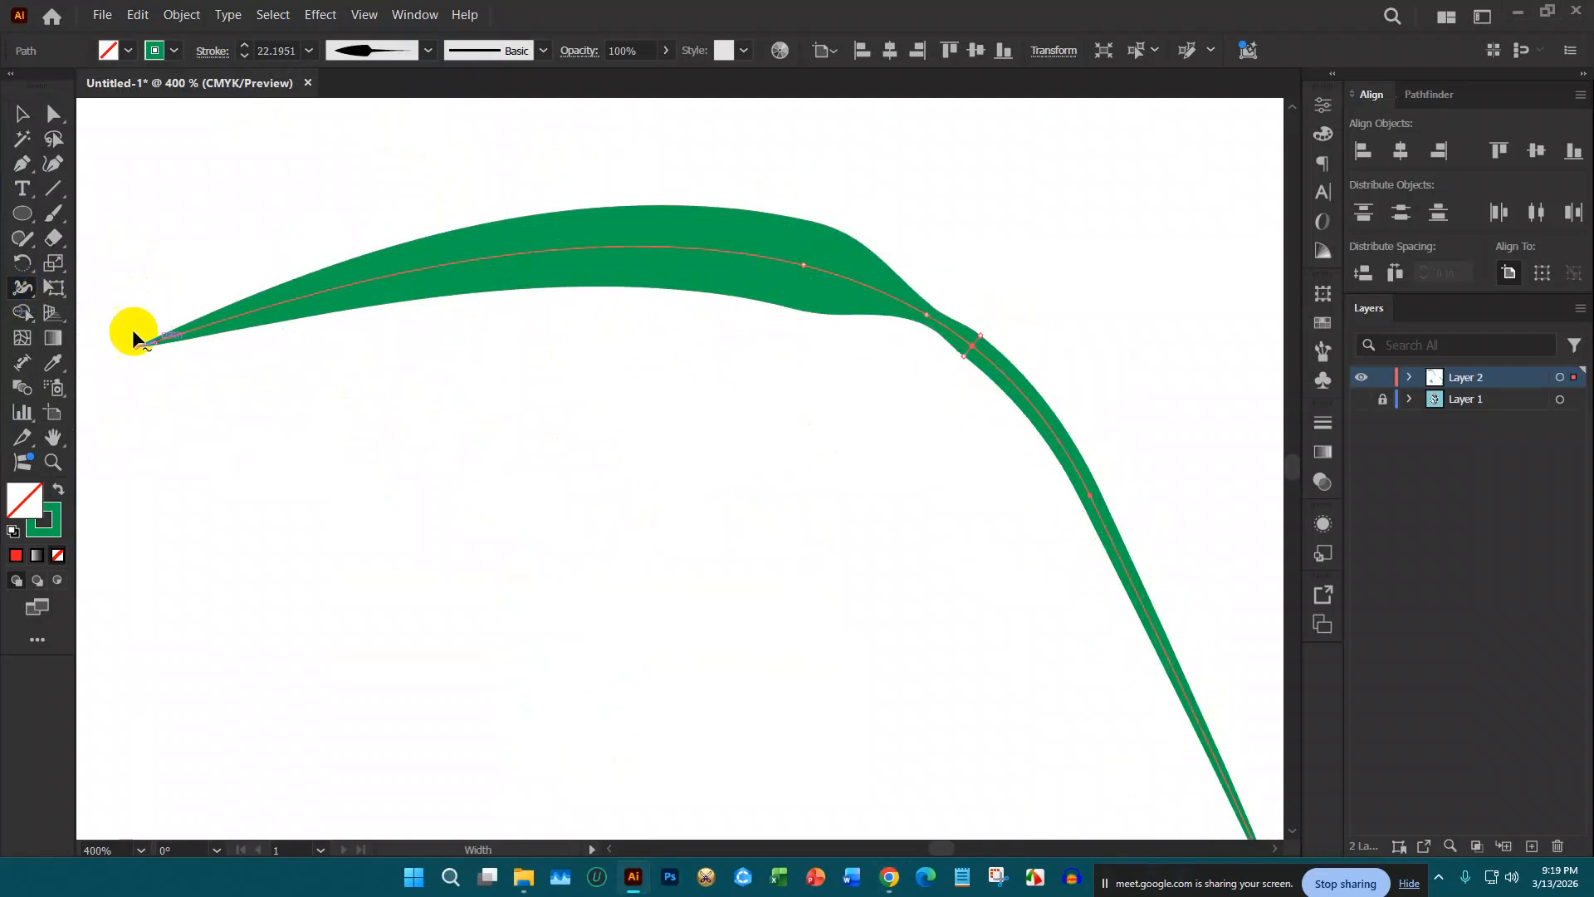
{"action": "right_click", "coordinate": [28, 284]}
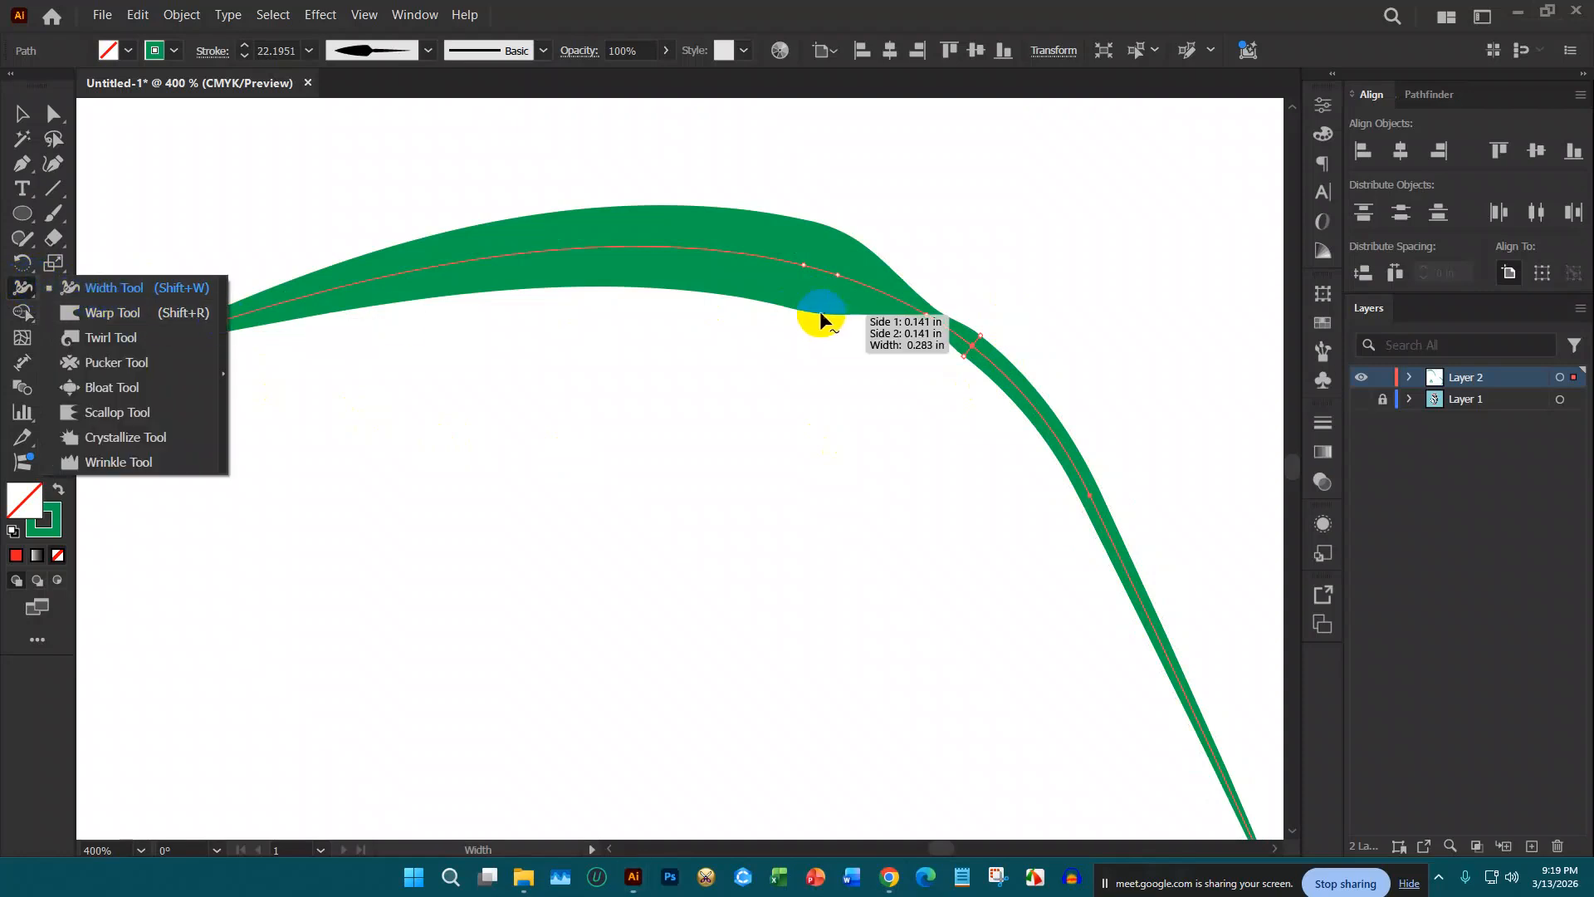
{"action": "left_click", "coordinate": [21, 115]}
{"action": "key", "text": "ctrl+1"}
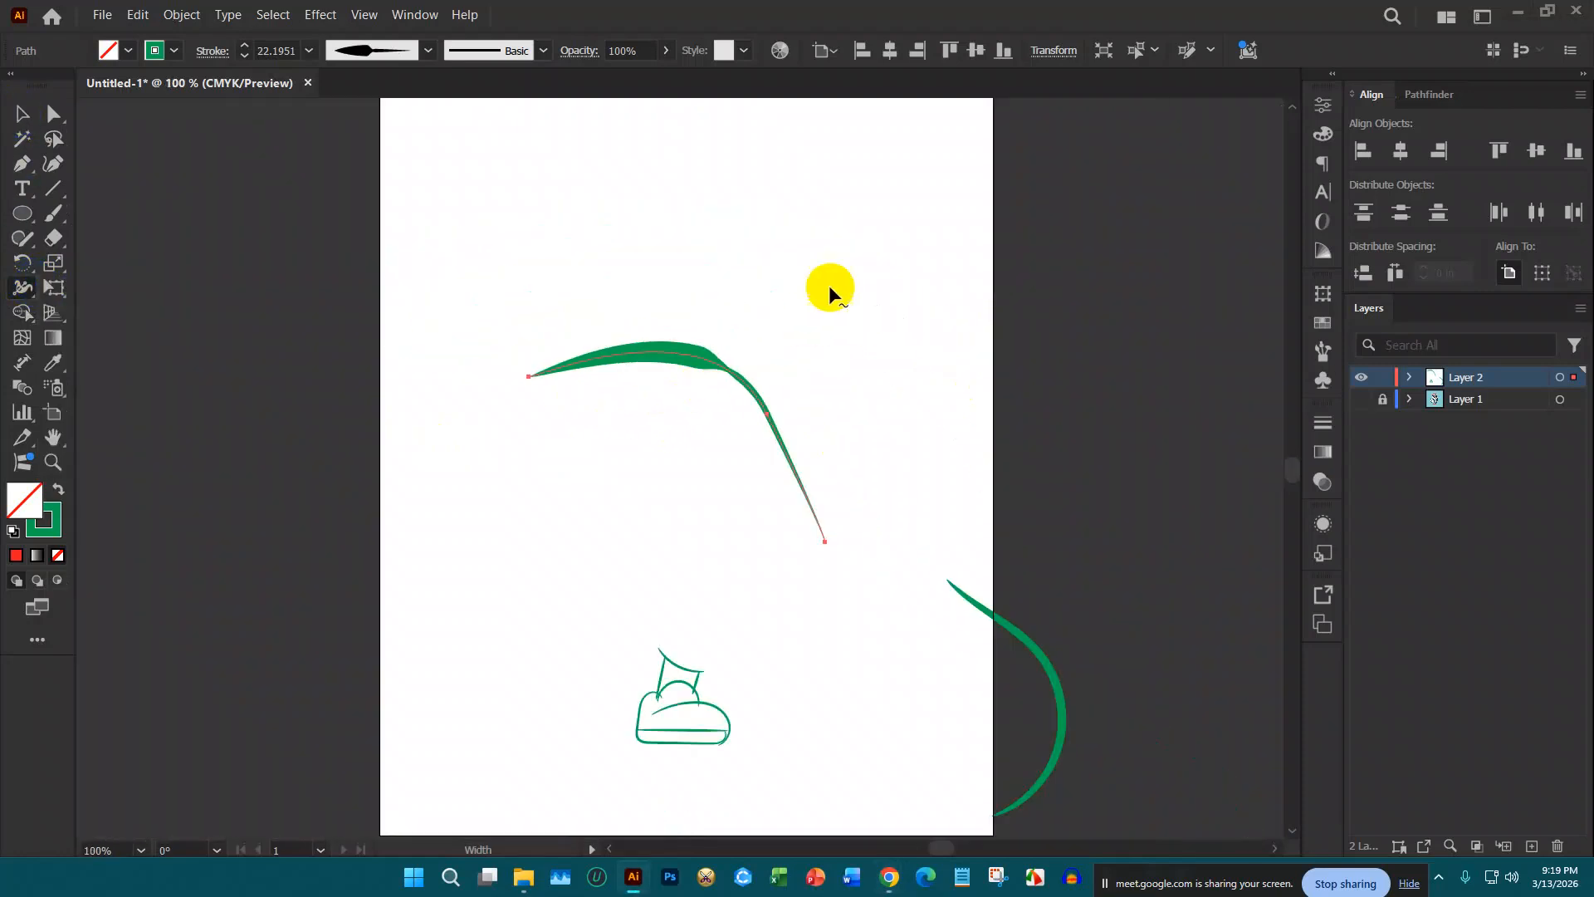
Step: Draw an open Pen path around the outside of the shoe's toe, from below the sole up to beside the ankle
{"action": "left_click", "coordinate": [22, 163]}
{"action": "scroll", "coordinate": [694, 278], "scroll_direction": "up", "scroll_amount": 1}
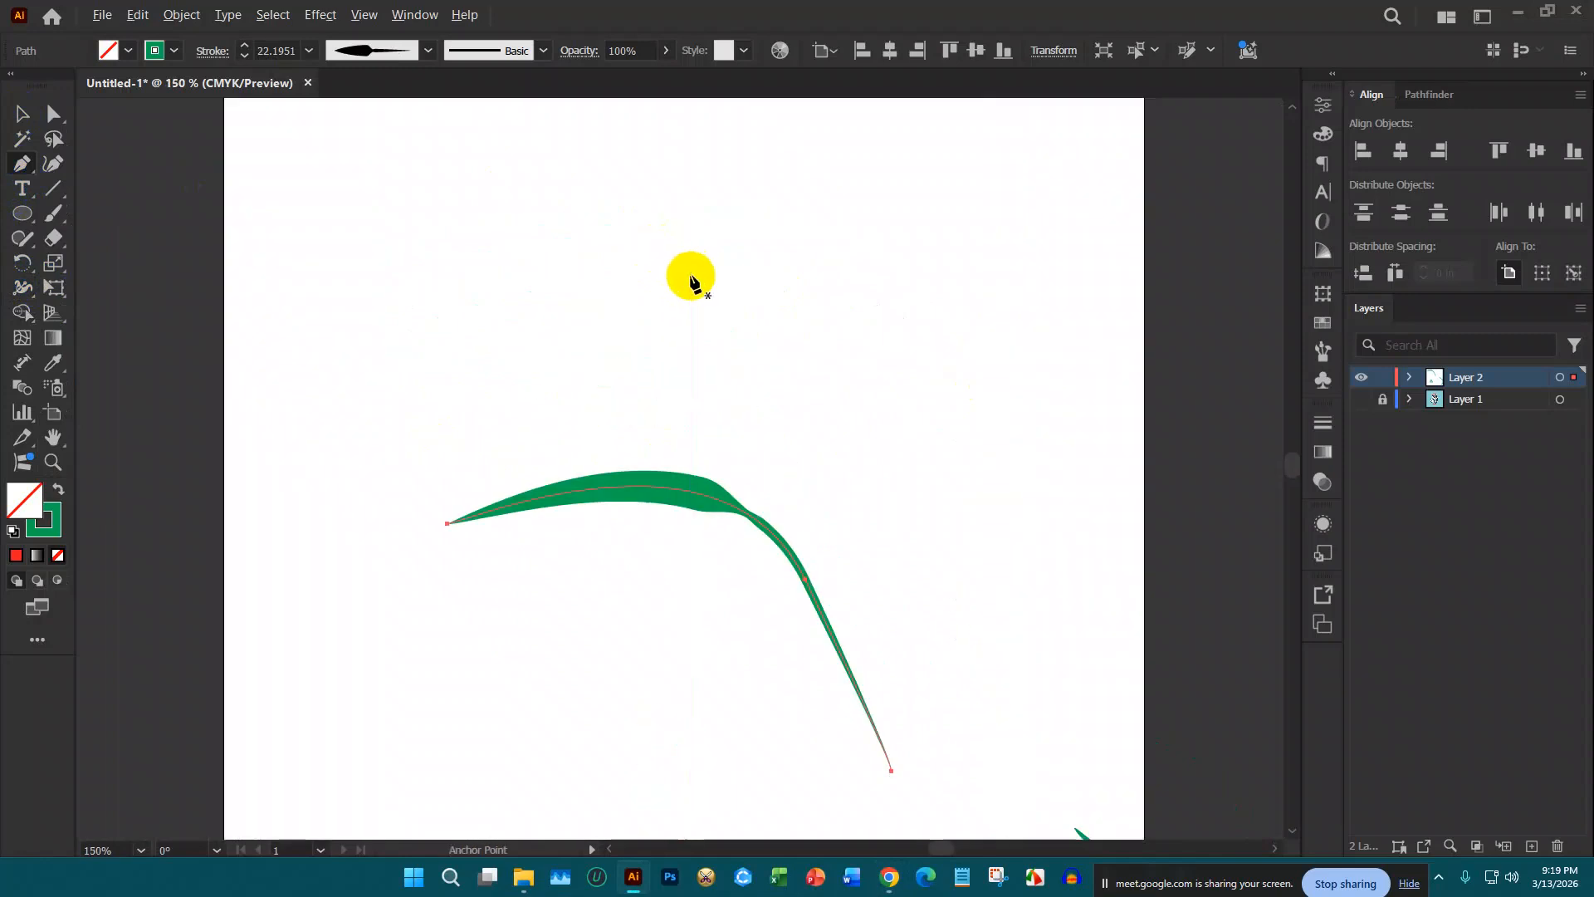
{"action": "scroll", "coordinate": [730, 501], "scroll_direction": "down", "scroll_amount": 5}
{"action": "scroll", "coordinate": [758, 665], "scroll_direction": "up", "scroll_amount": 4}
{"action": "left_click", "coordinate": [716, 752]}
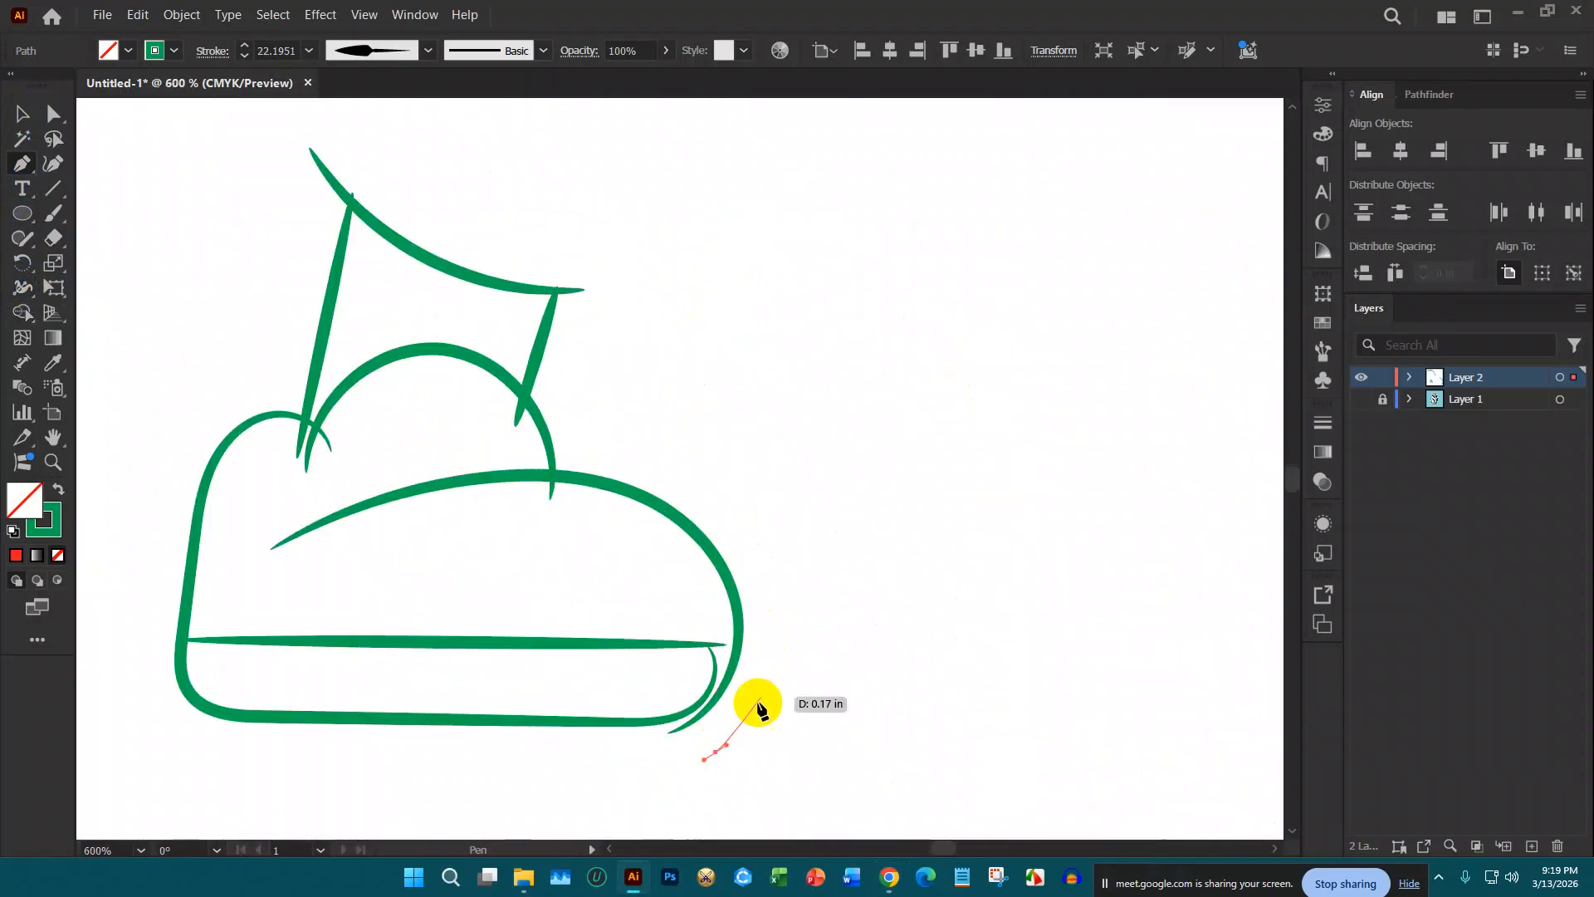
{"action": "left_click_drag", "start_coordinate": [782, 614], "coordinate": [770, 534]}
{"action": "left_click_drag", "start_coordinate": [664, 475], "coordinate": [570, 433]}
{"action": "left_click", "coordinate": [580, 390]}
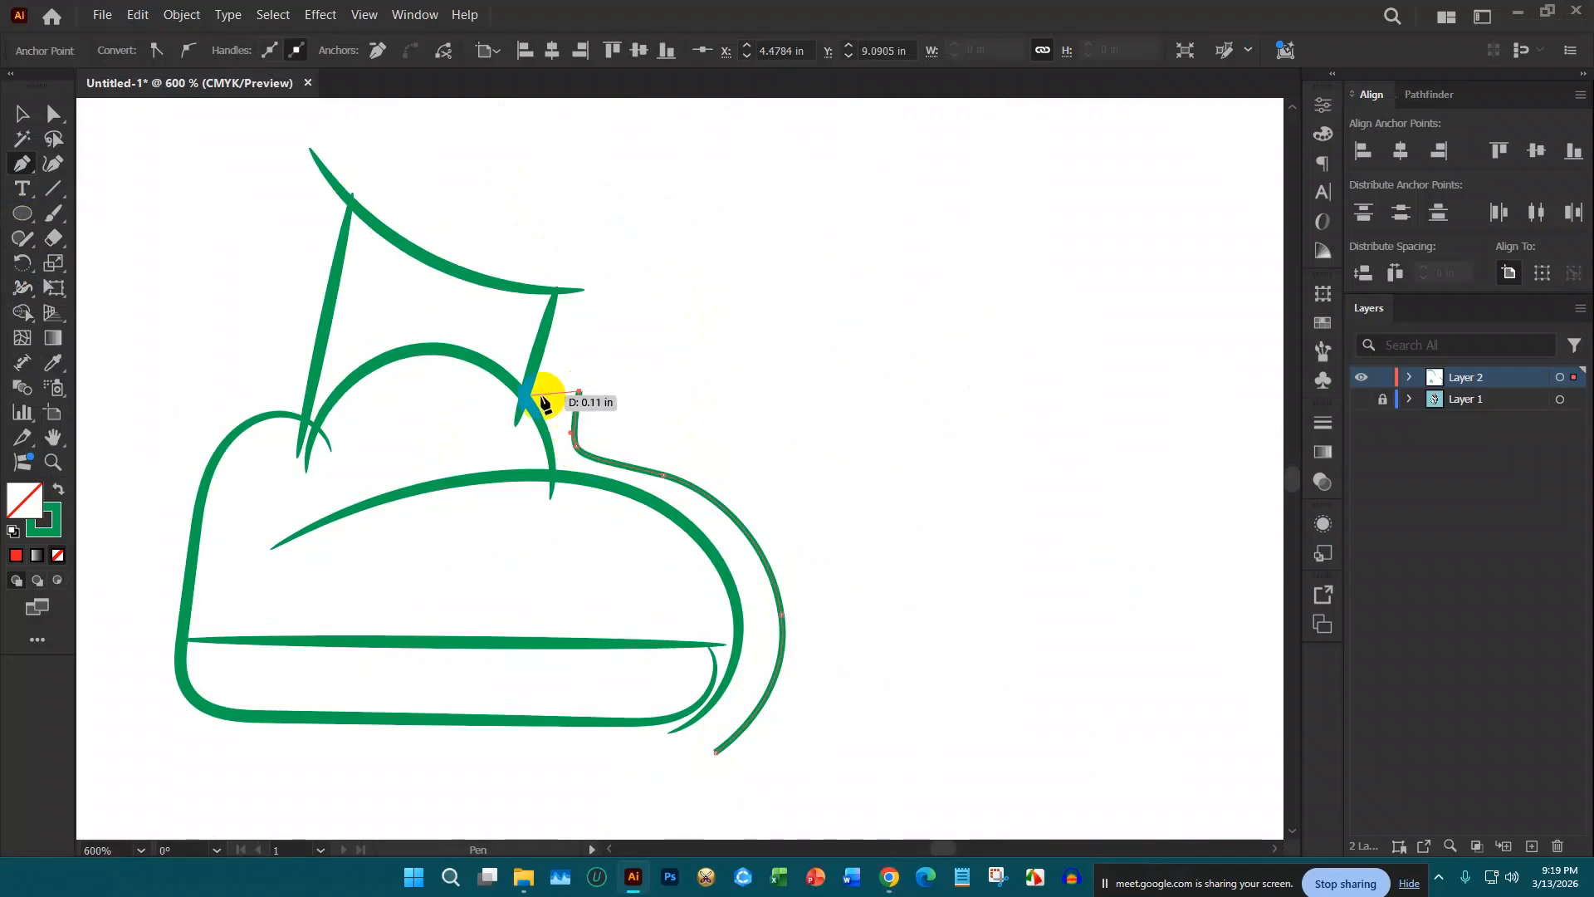
Step: Apply the lens-shaped variable width profile to the outer toe path and check it against the brushed shoe lines
{"action": "left_click", "coordinate": [22, 114]}
{"action": "left_click", "coordinate": [641, 413]}
{"action": "left_click", "coordinate": [574, 410]}
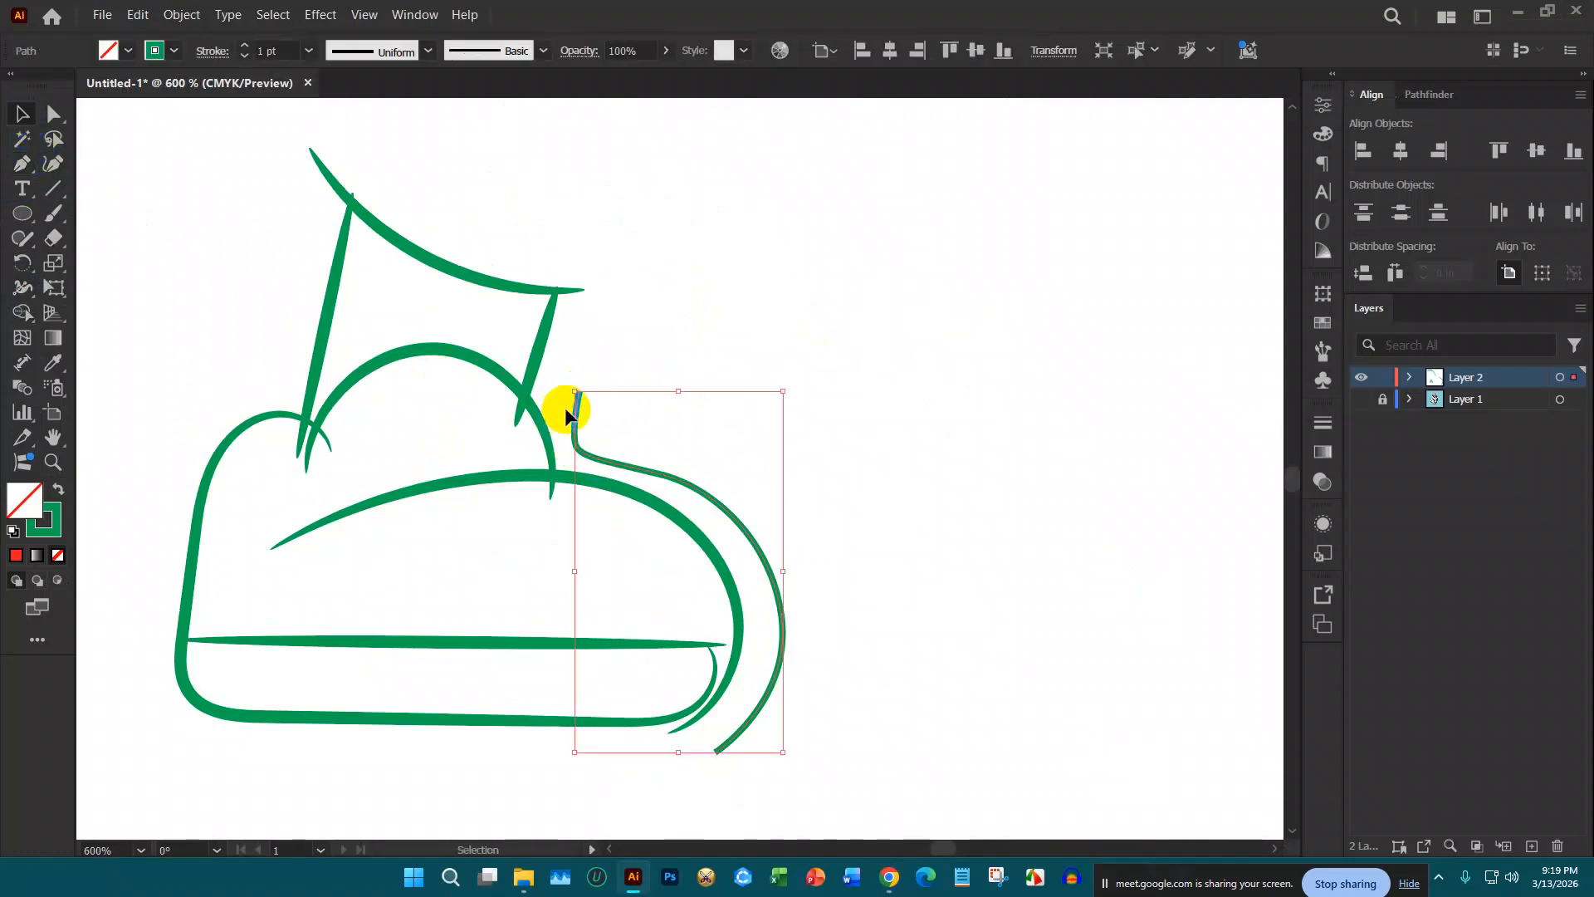
{"action": "left_click", "coordinate": [427, 51]}
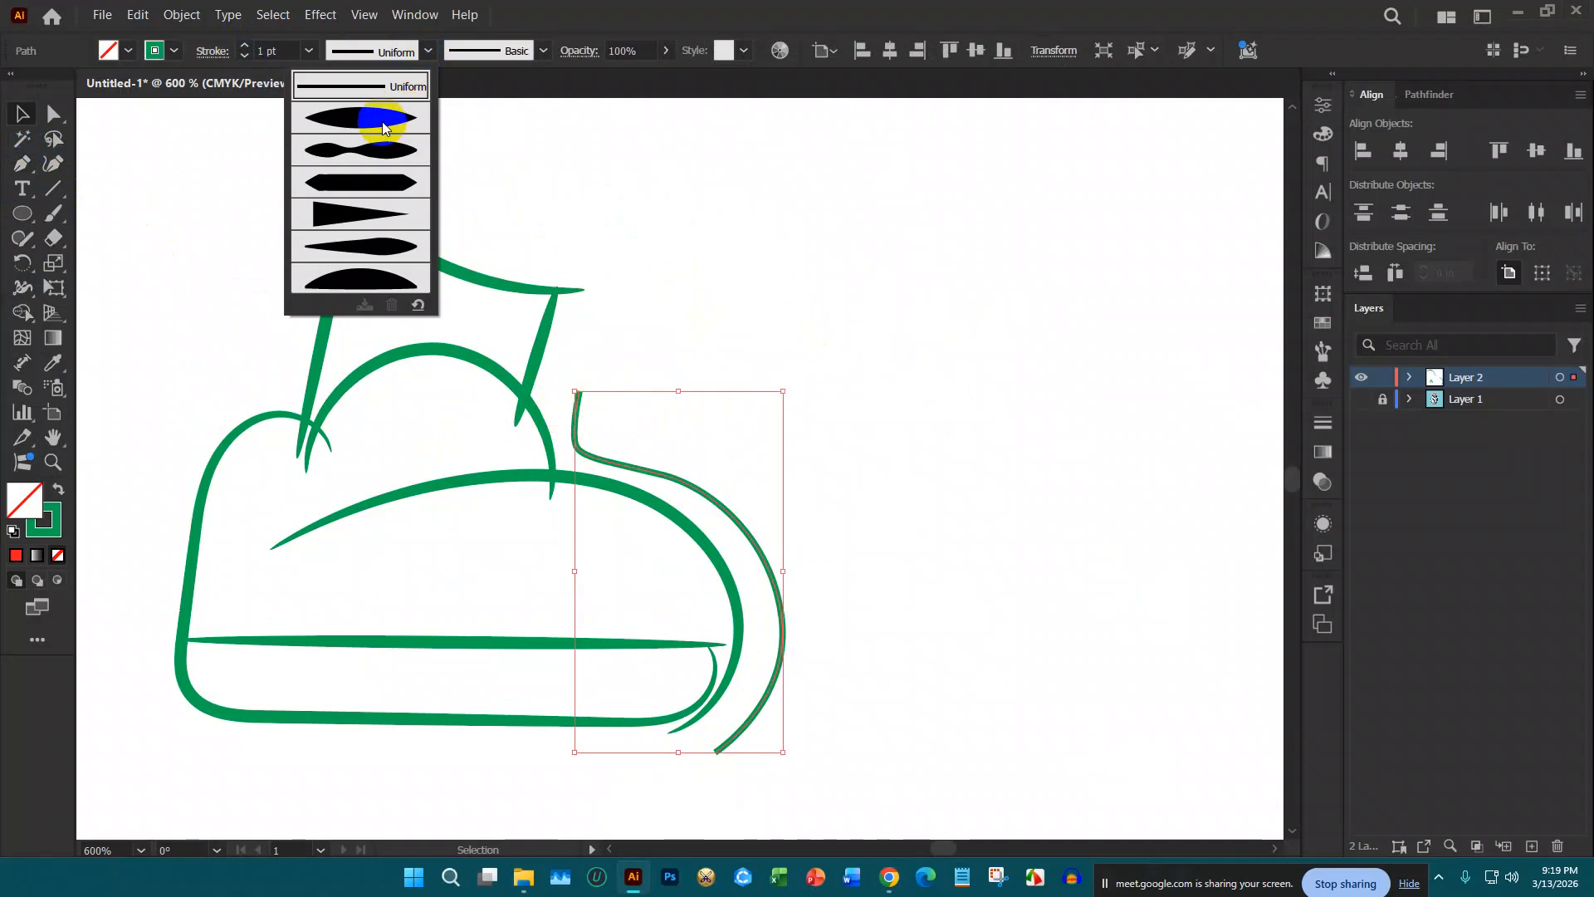
{"action": "left_click", "coordinate": [362, 117]}
{"action": "left_click", "coordinate": [735, 213]}
{"action": "scroll", "coordinate": [826, 594], "scroll_direction": "down", "scroll_amount": 3}
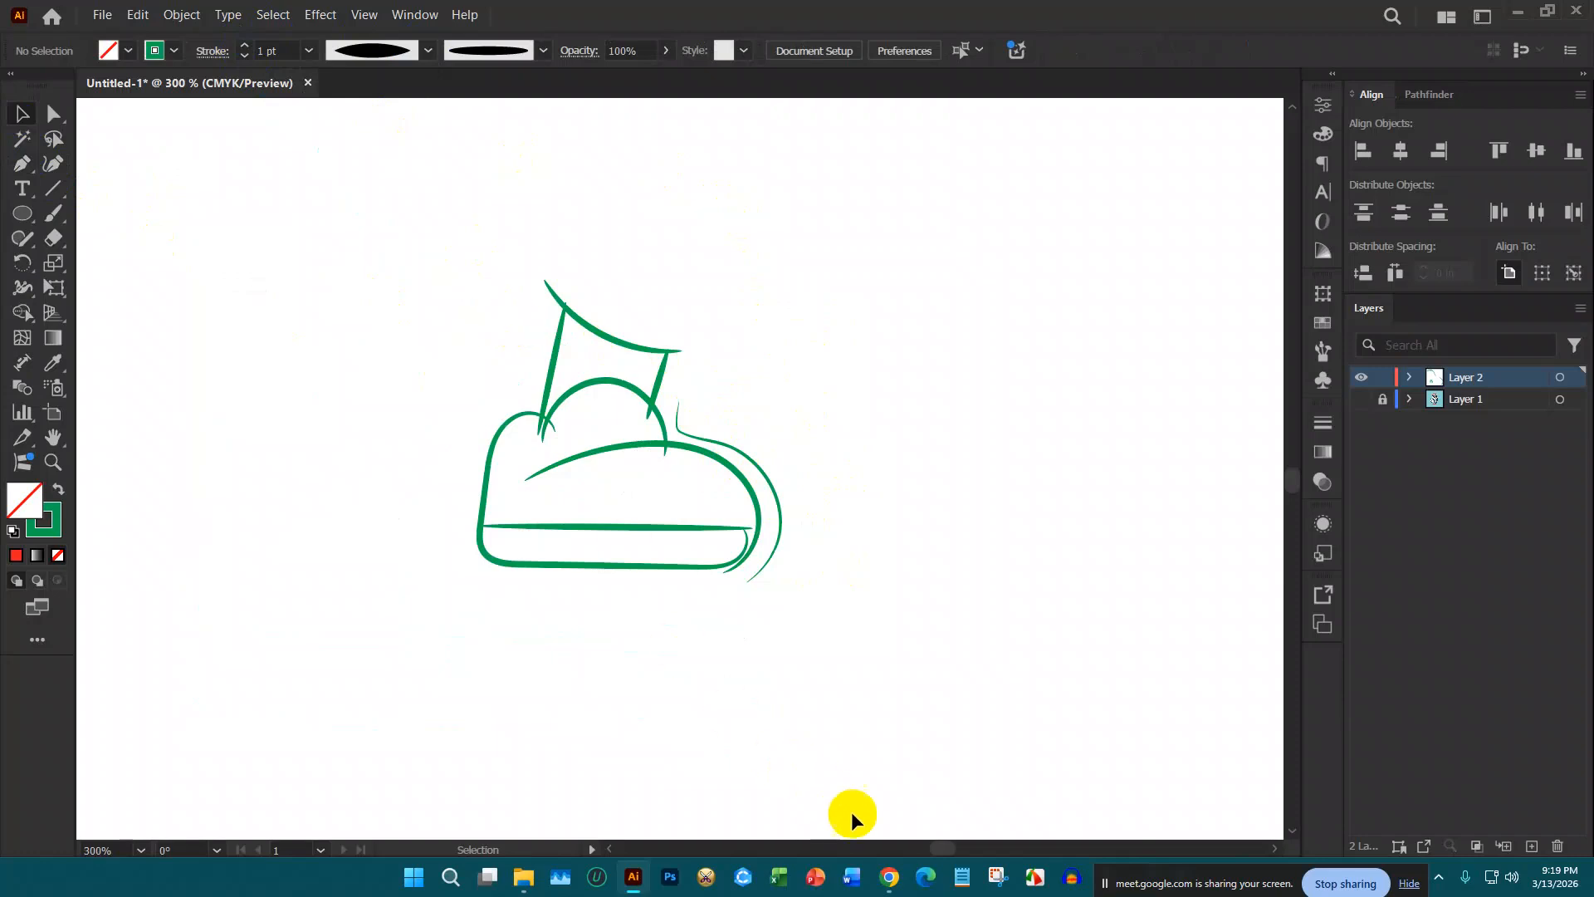
Step: Switch to the Google Meet call in Chrome and end the call
{"action": "mouse_move", "coordinate": [889, 877]}
{"action": "left_click", "coordinate": [742, 757]}
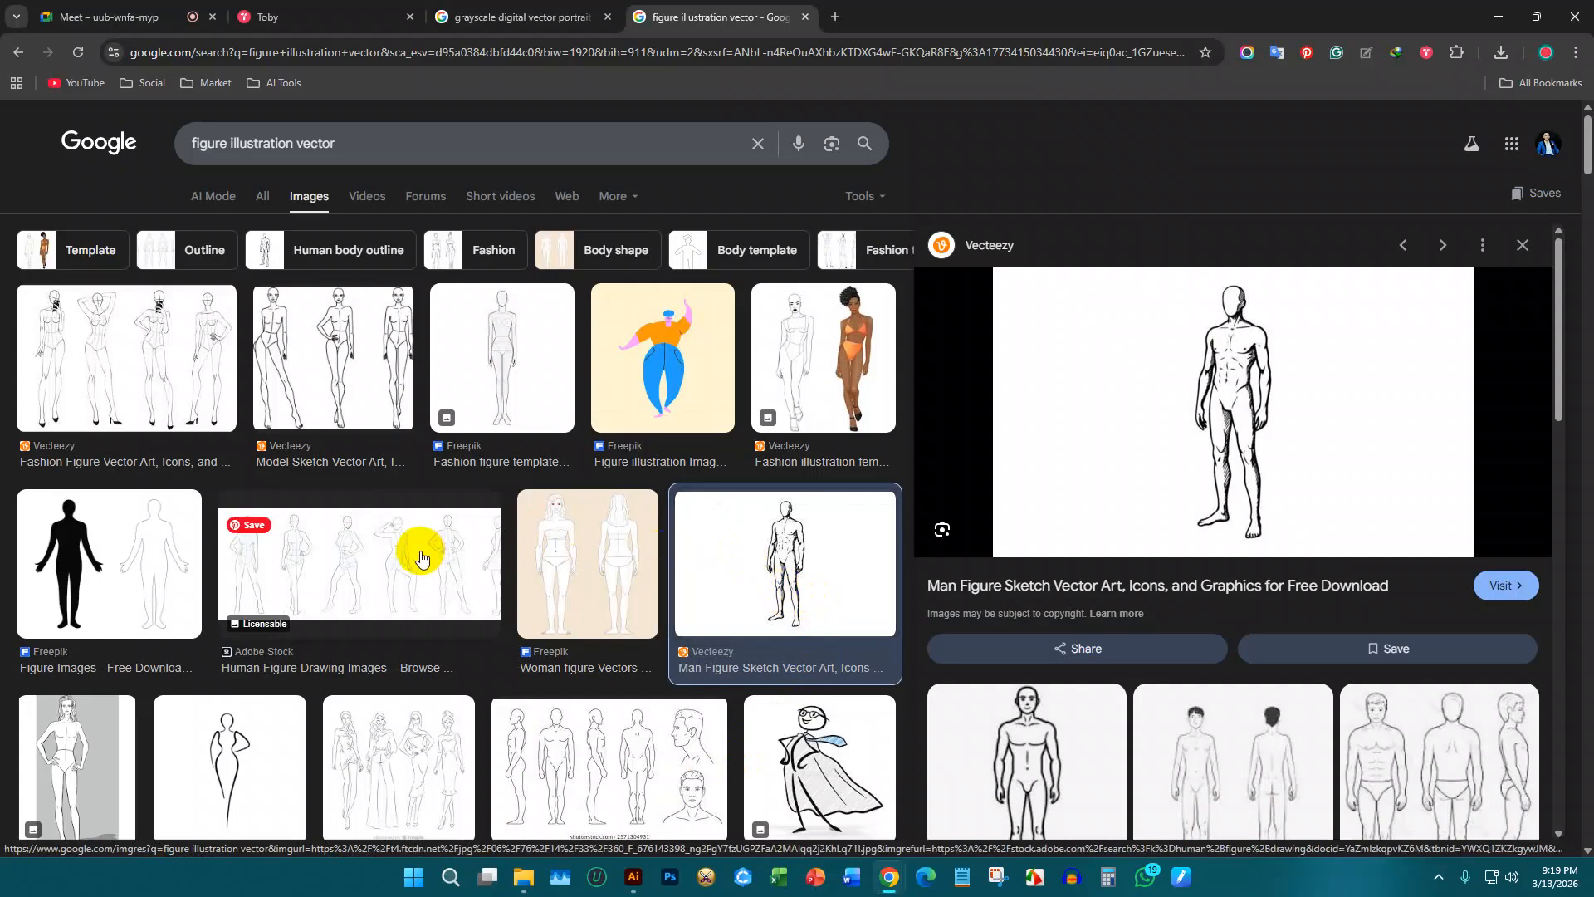
{"action": "left_click", "coordinate": [51, 19]}
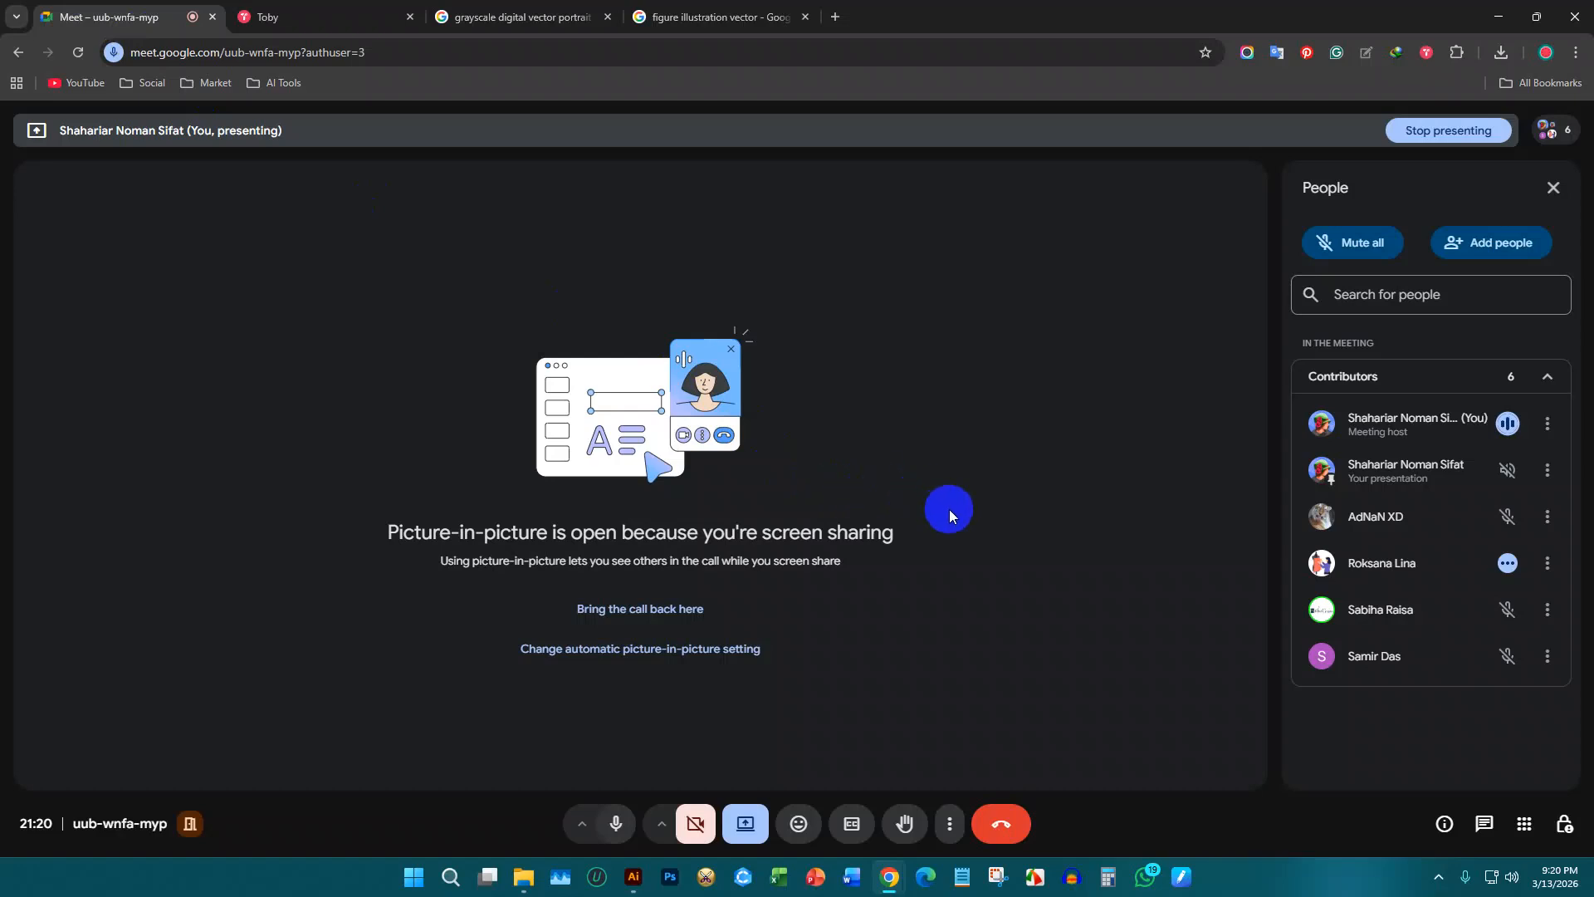
{"action": "left_click", "coordinate": [1000, 826]}
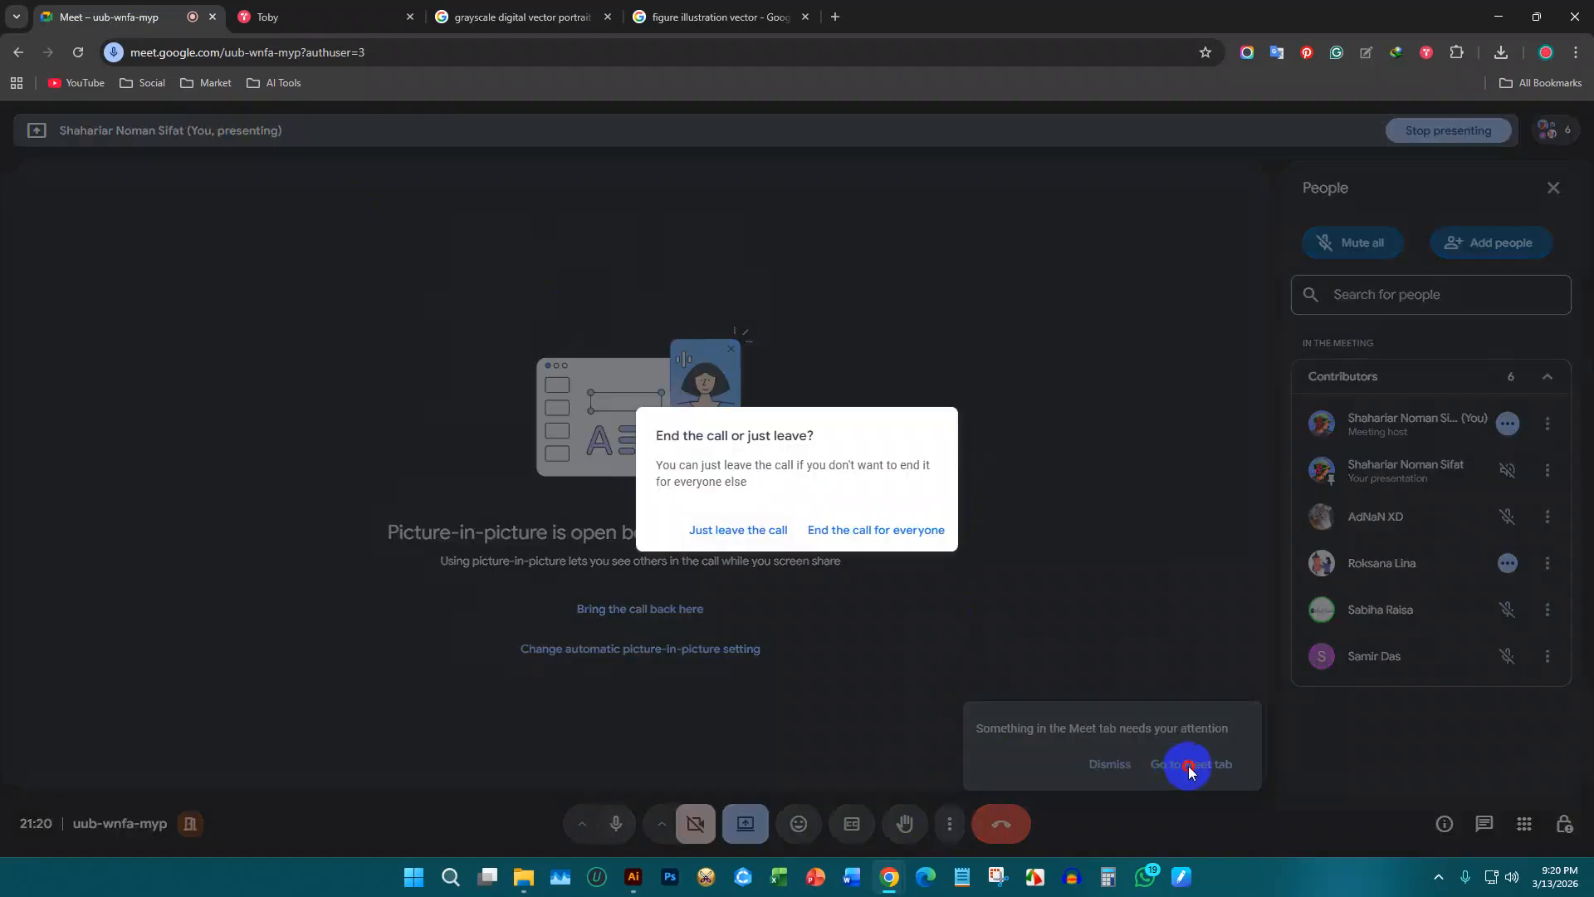
{"action": "left_click", "coordinate": [1185, 771]}
{"action": "left_click", "coordinate": [1004, 822]}
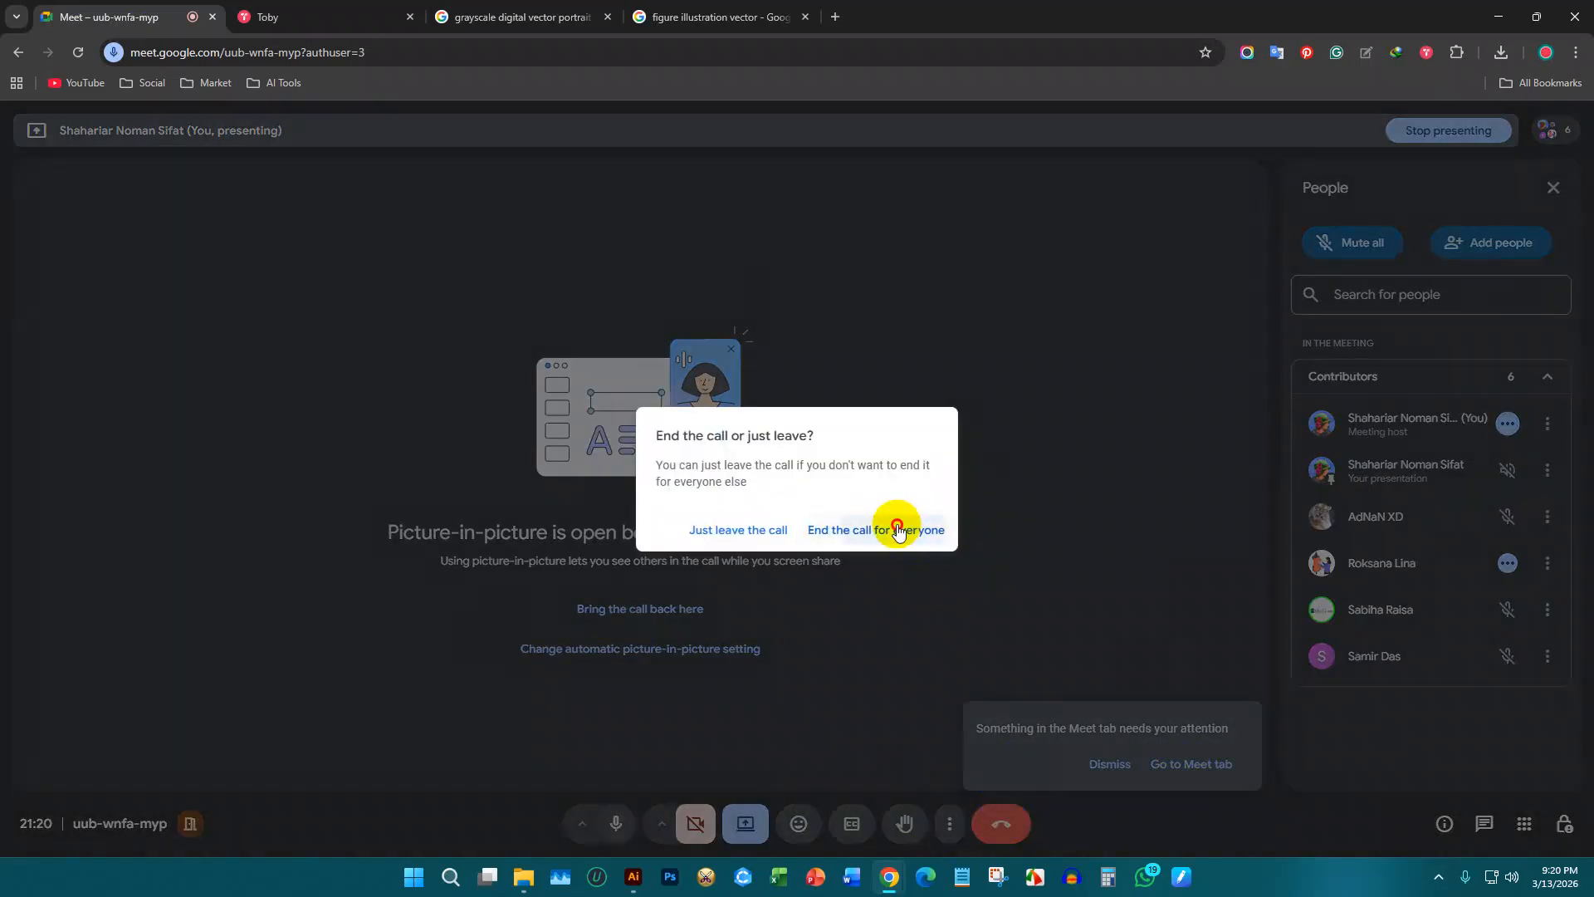